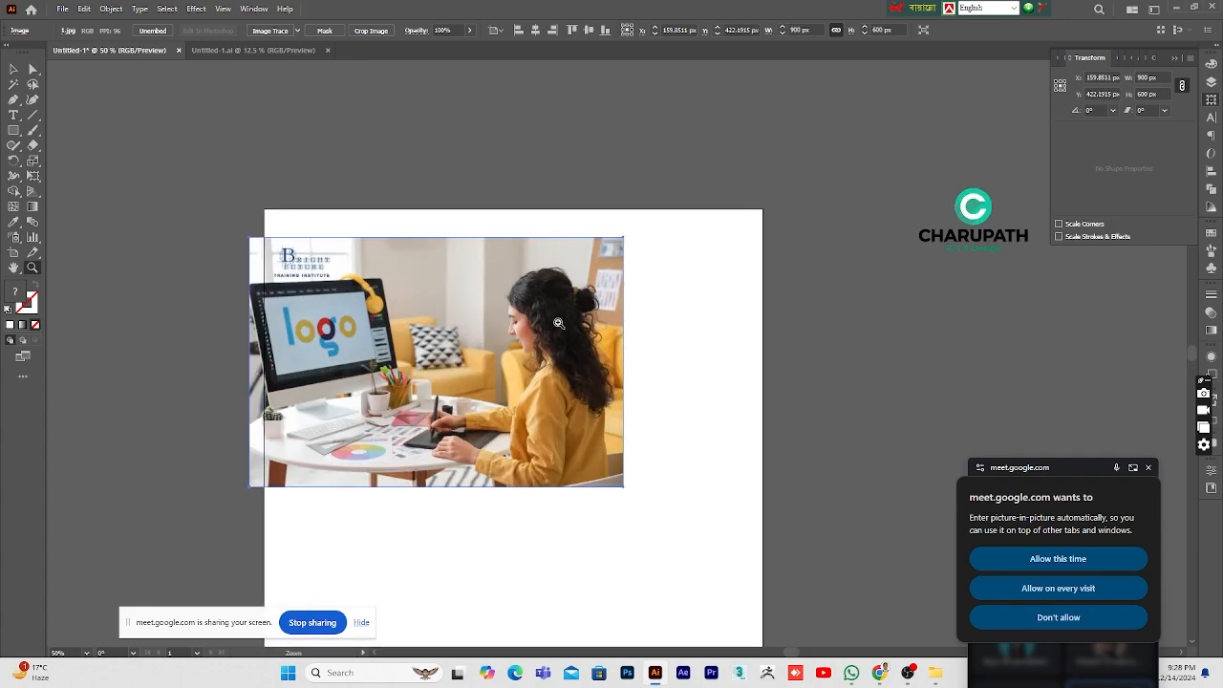
- Enlarge the placed photo proportionally from its centre to about 1549 by 1033 px and move it off toward the artboard's lower-right side
{"action": "left_click", "coordinate": [557, 322]}
{"action": "left_click", "coordinate": [562, 345]}
{"action": "scroll", "coordinate": [669, 329], "scroll_direction": "down", "scroll_amount": 3}
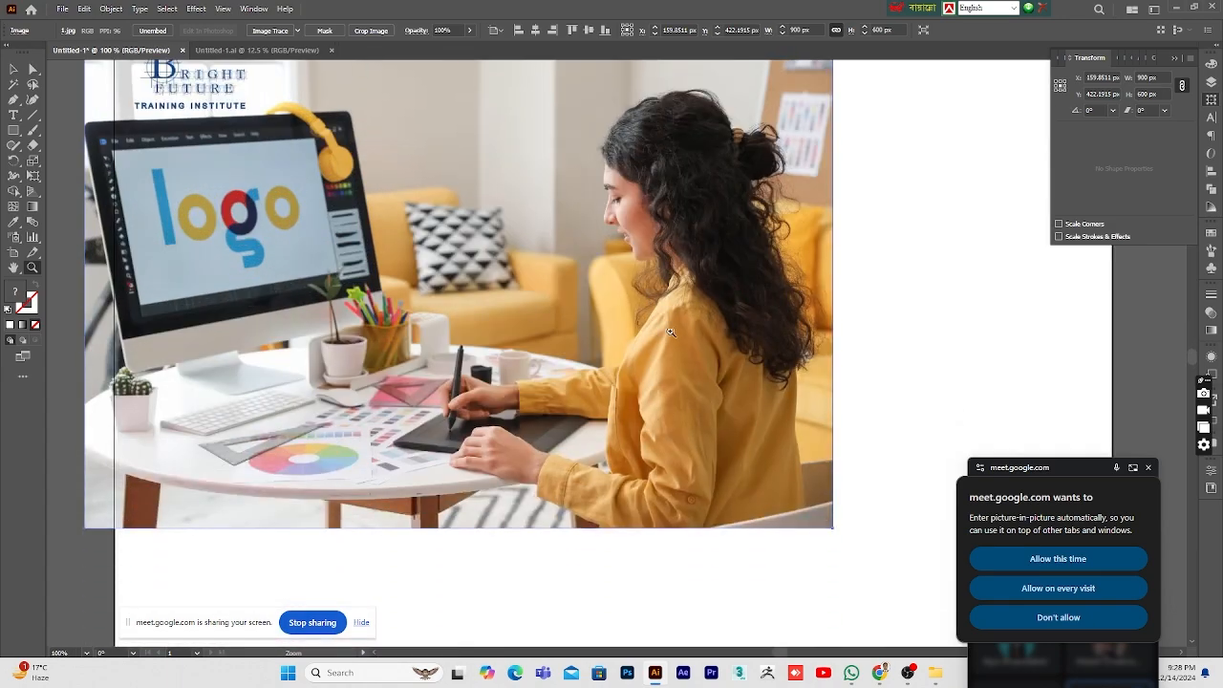
{"action": "left_click", "coordinate": [672, 336], "text": "alt"}
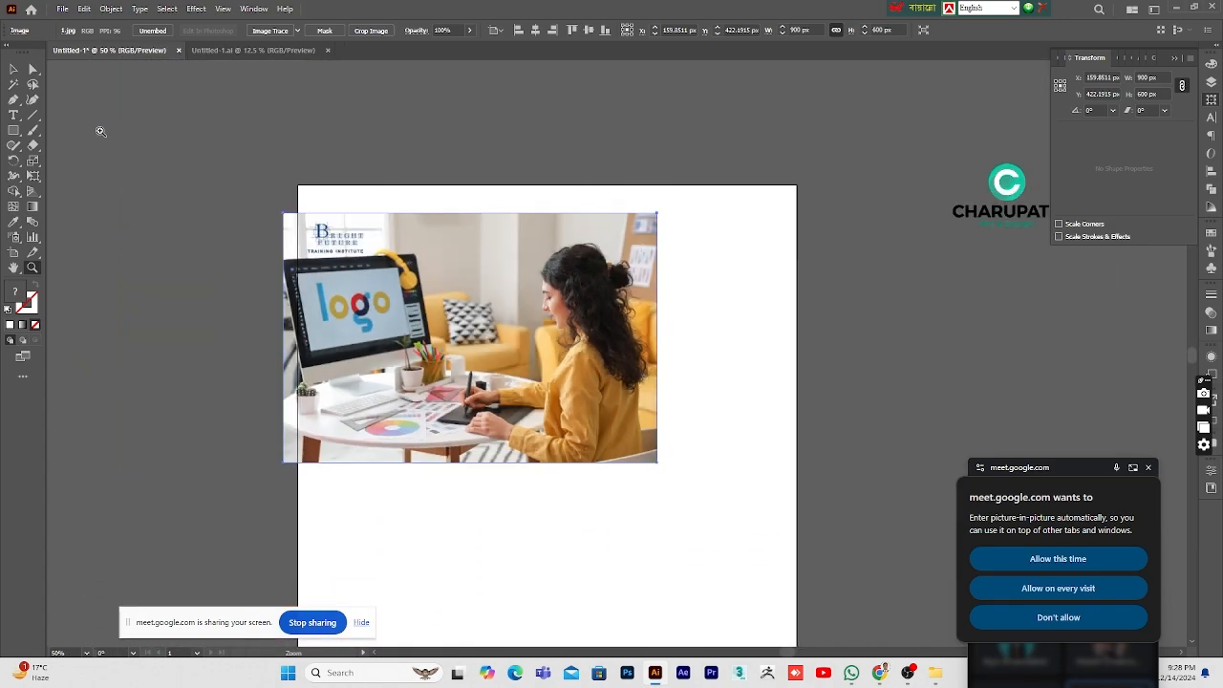
{"action": "left_click", "coordinate": [13, 68]}
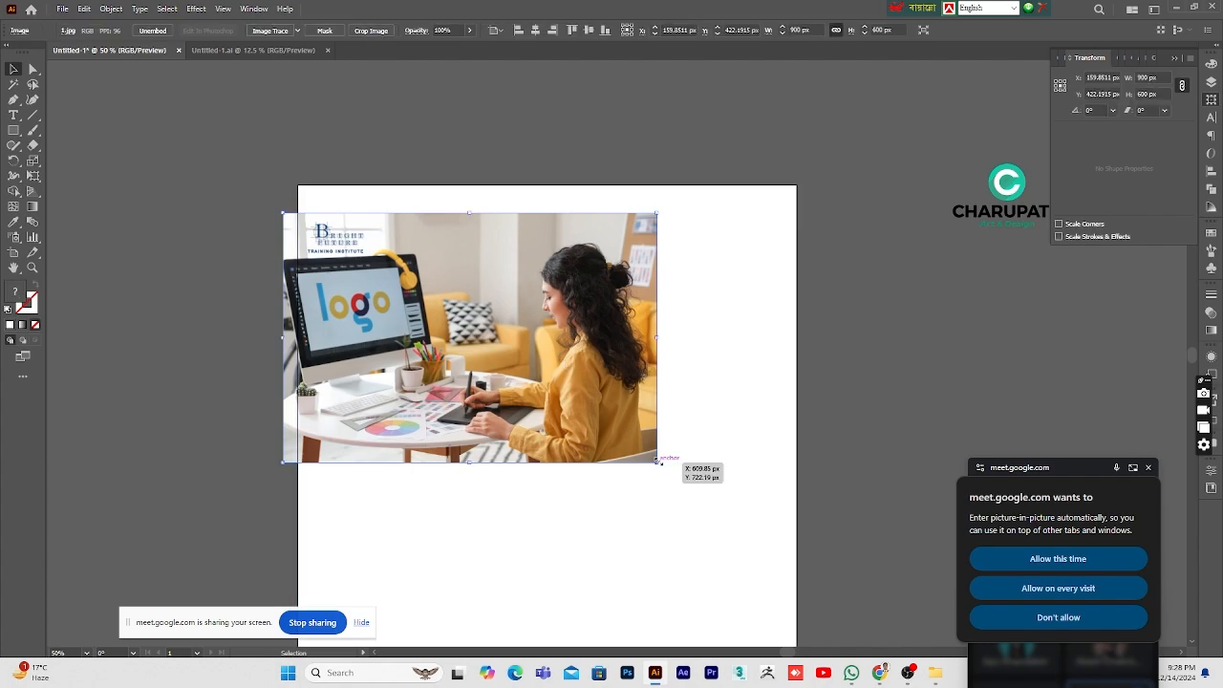
{"action": "left_click_drag", "start_coordinate": [657, 462], "coordinate": [792, 552]}
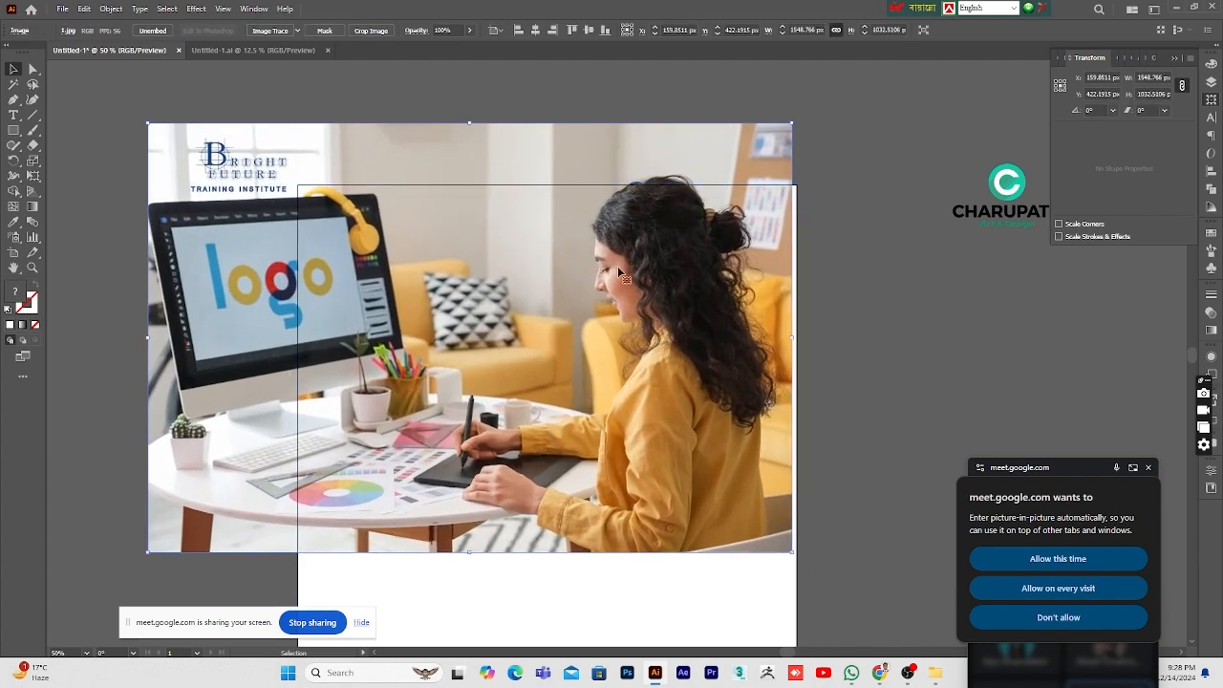
{"action": "left_click_drag", "start_coordinate": [598, 417], "coordinate": [1070, 599]}
{"action": "key", "text": "ctrl+z"}
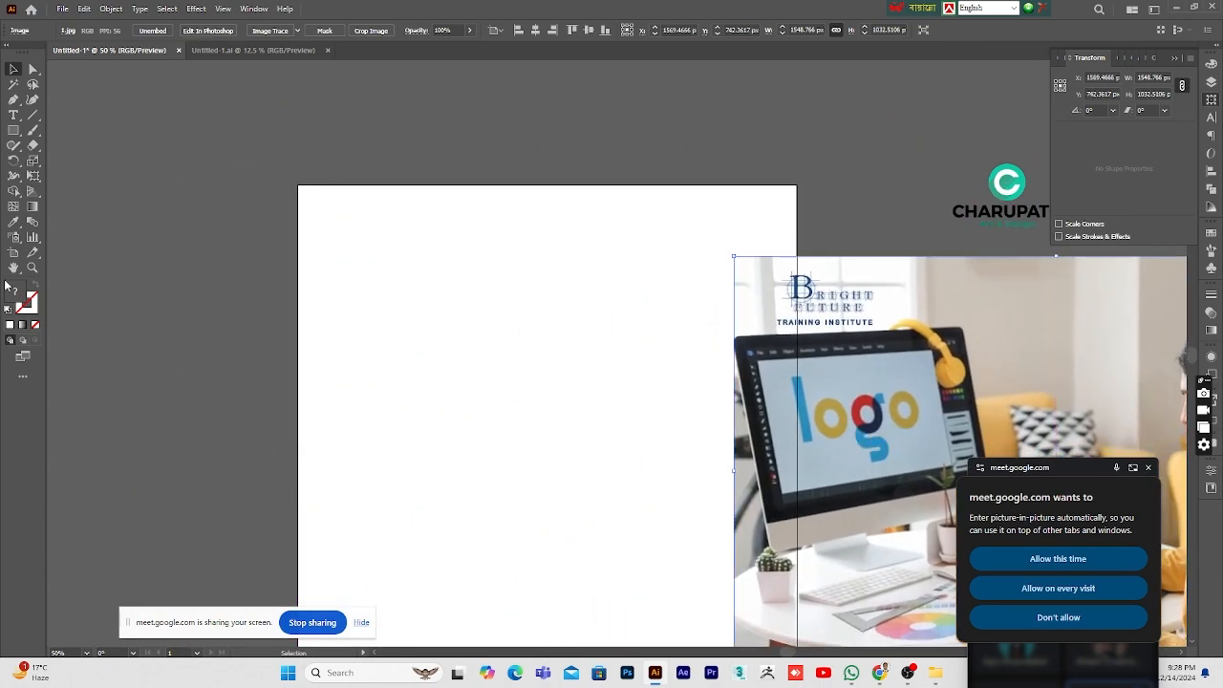
- Delete the placed photo of the woman at the desk from the document
{"action": "left_click", "coordinate": [32, 268]}
{"action": "left_click", "coordinate": [737, 441]}
{"action": "left_click", "coordinate": [735, 442]}
{"action": "left_click", "coordinate": [722, 435], "text": "alt"}
{"action": "left_click", "coordinate": [719, 434], "text": "alt"}
{"action": "left_click", "coordinate": [717, 433], "text": "alt"}
{"action": "left_click", "coordinate": [713, 432], "text": "alt"}
{"action": "scroll", "coordinate": [612, 420], "scroll_direction": "up", "scroll_amount": 7}
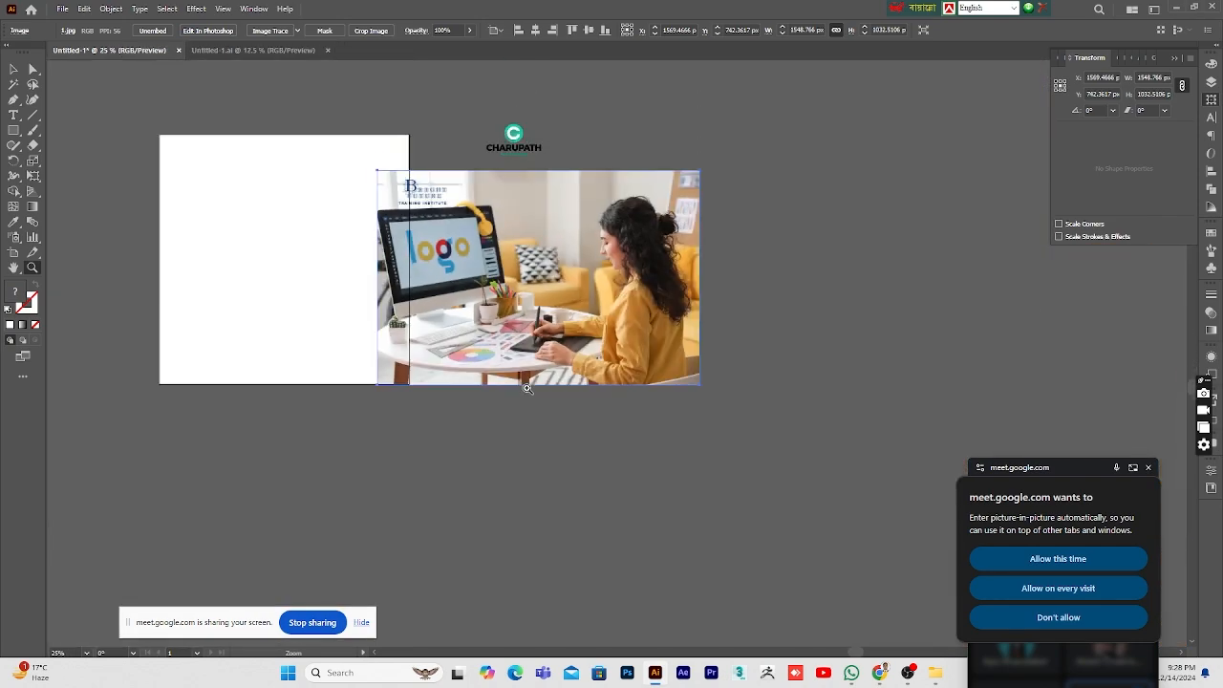
{"action": "left_click", "coordinate": [13, 68]}
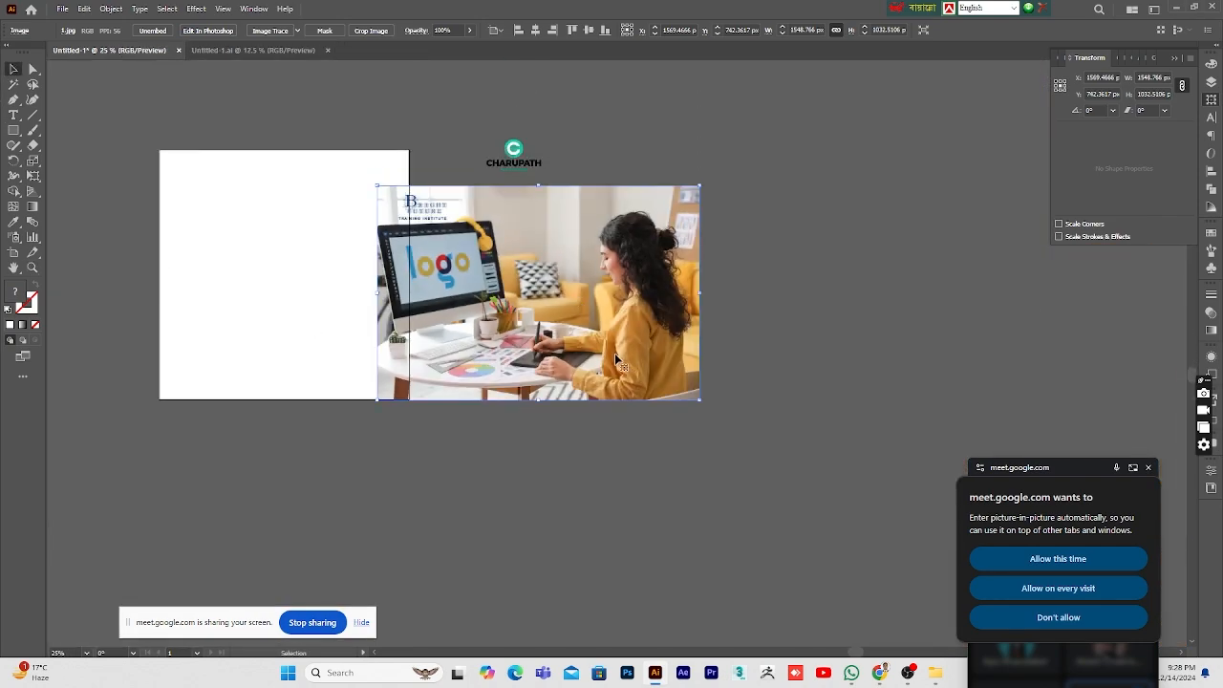
{"action": "key", "text": "Delete"}
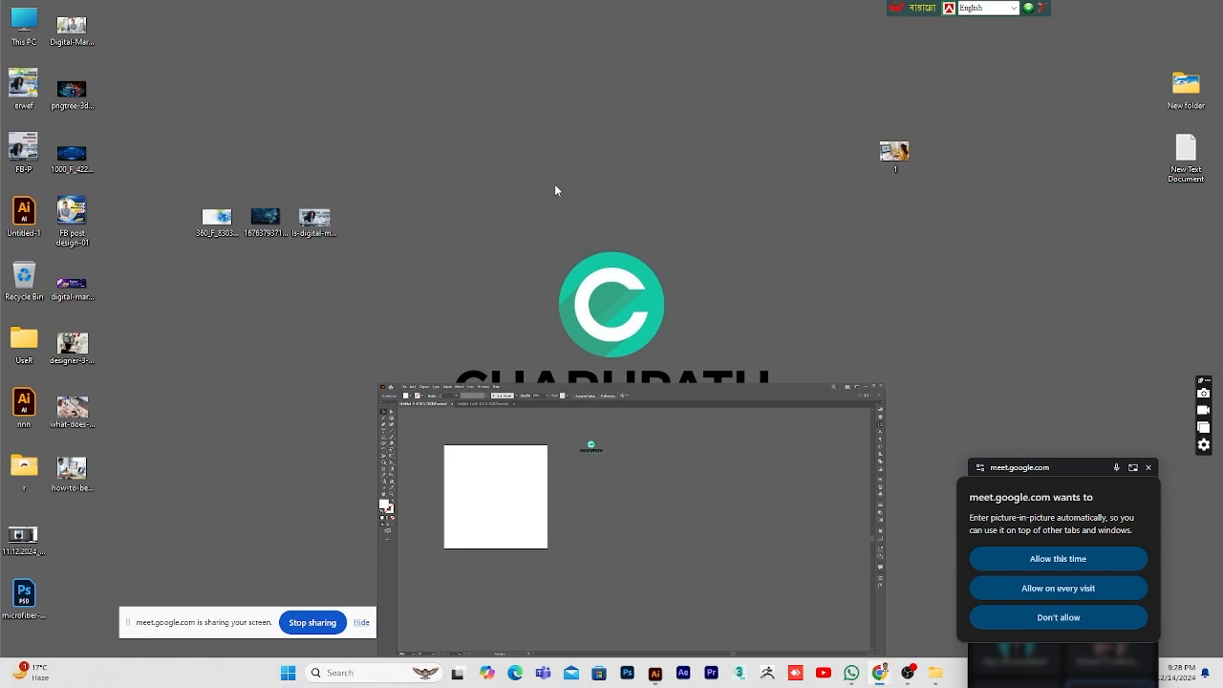
- Switch to Photoshop, open the desktop image 1 there, and unlock its Background as a regular layer
{"action": "left_click", "coordinate": [1176, 8]}
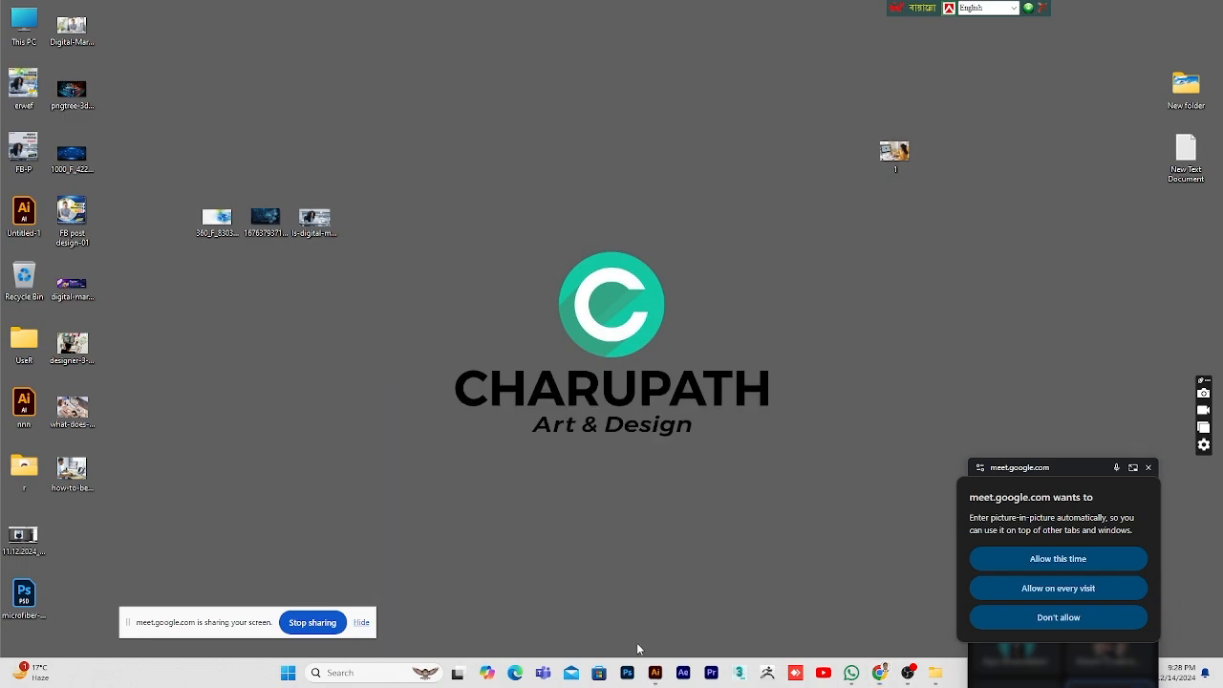
{"action": "mouse_move", "coordinate": [637, 673]}
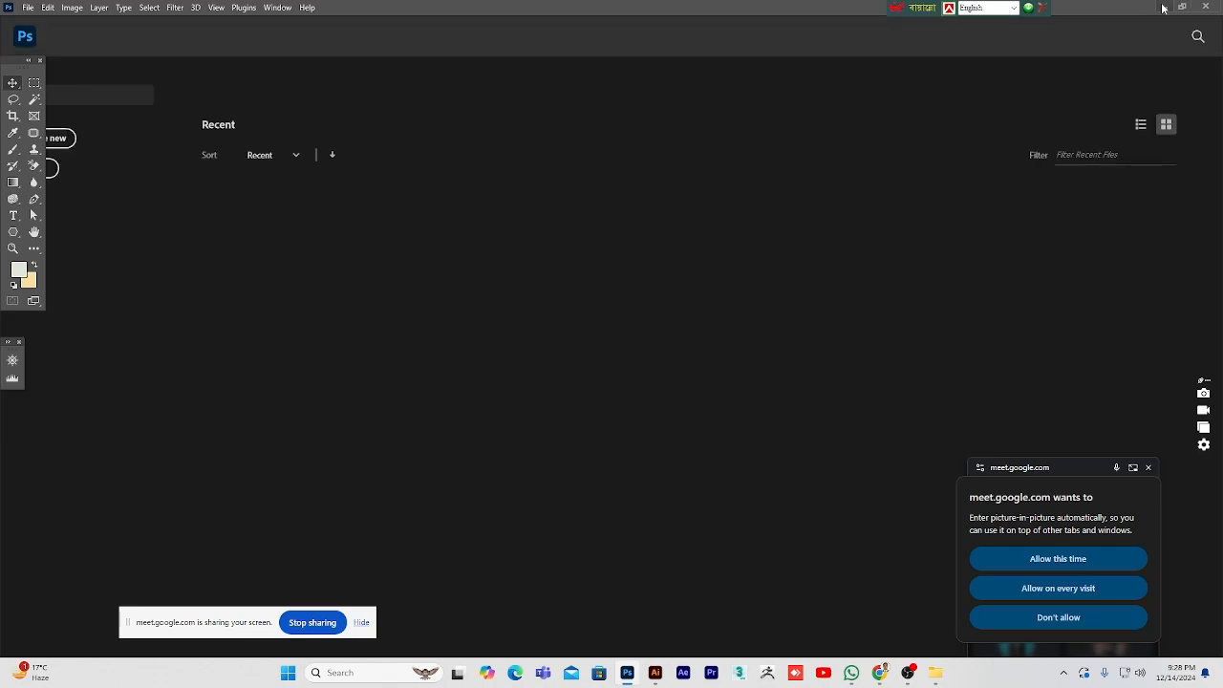
{"action": "left_click", "coordinate": [1162, 8]}
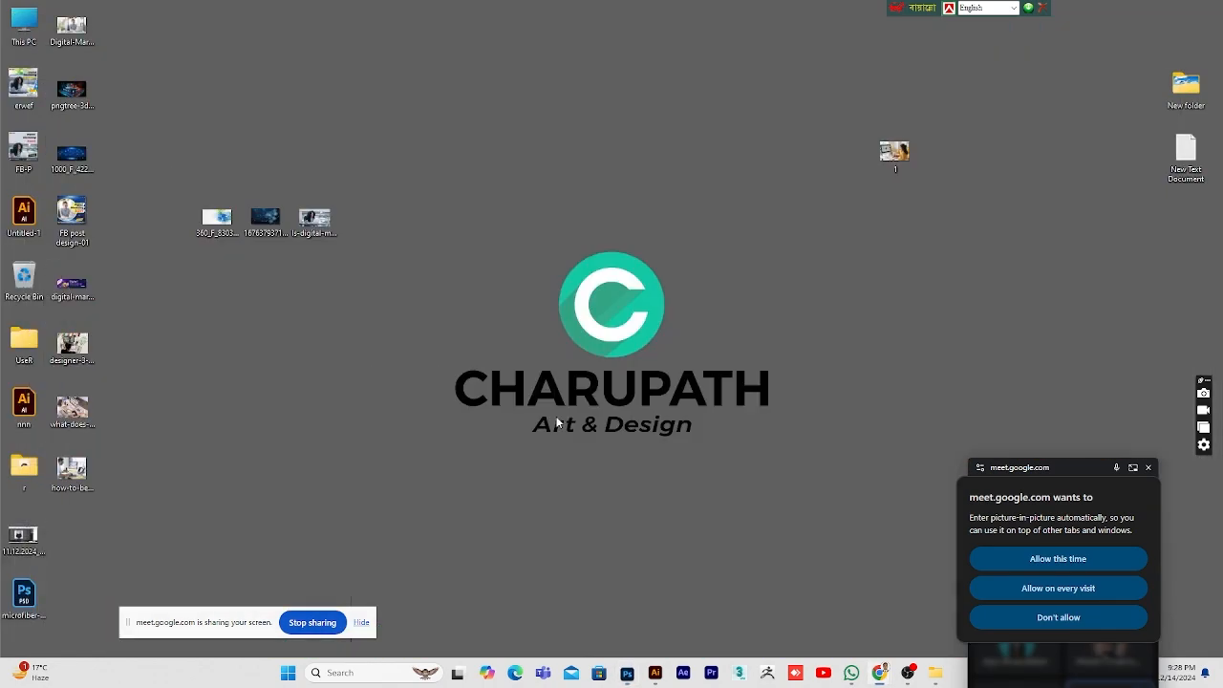
{"action": "left_click_drag", "start_coordinate": [895, 151], "coordinate": [61, 145]}
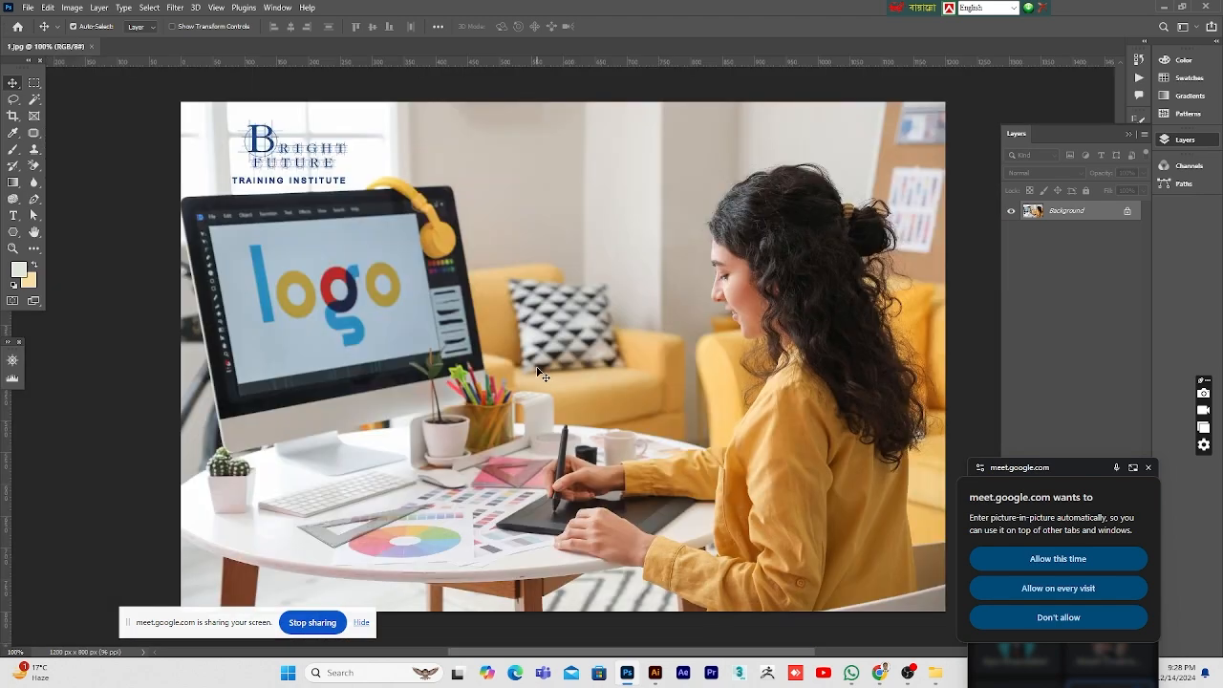
{"action": "left_click", "coordinate": [1128, 211]}
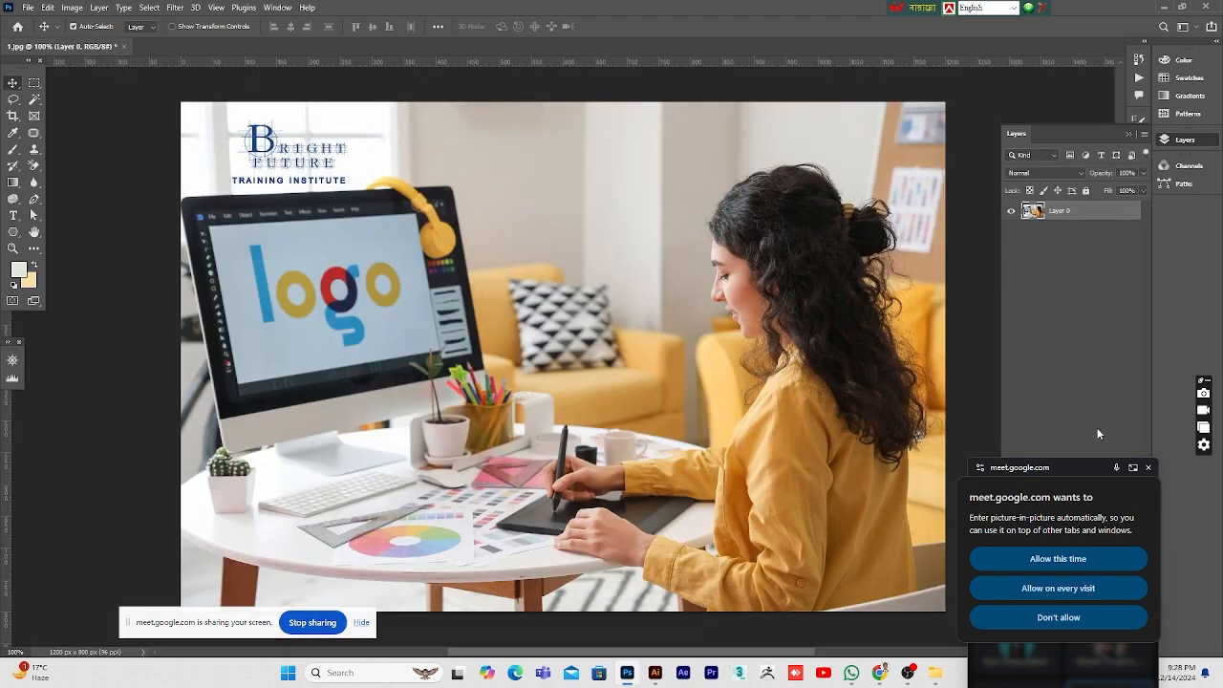
- Move the Google Meet permission prompt and the screen-sharing bar further away from the photo
{"action": "left_click_drag", "start_coordinate": [1086, 471], "coordinate": [1123, 467]}
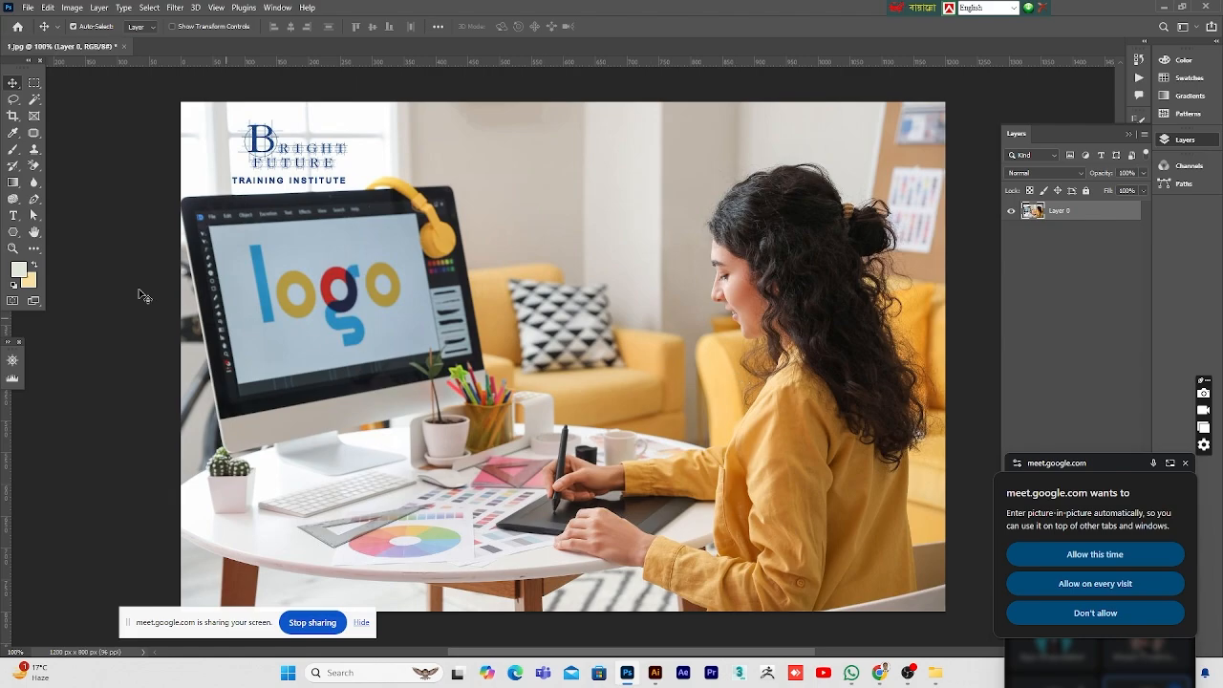
{"action": "left_click", "coordinate": [12, 248]}
{"action": "left_click", "coordinate": [681, 402]}
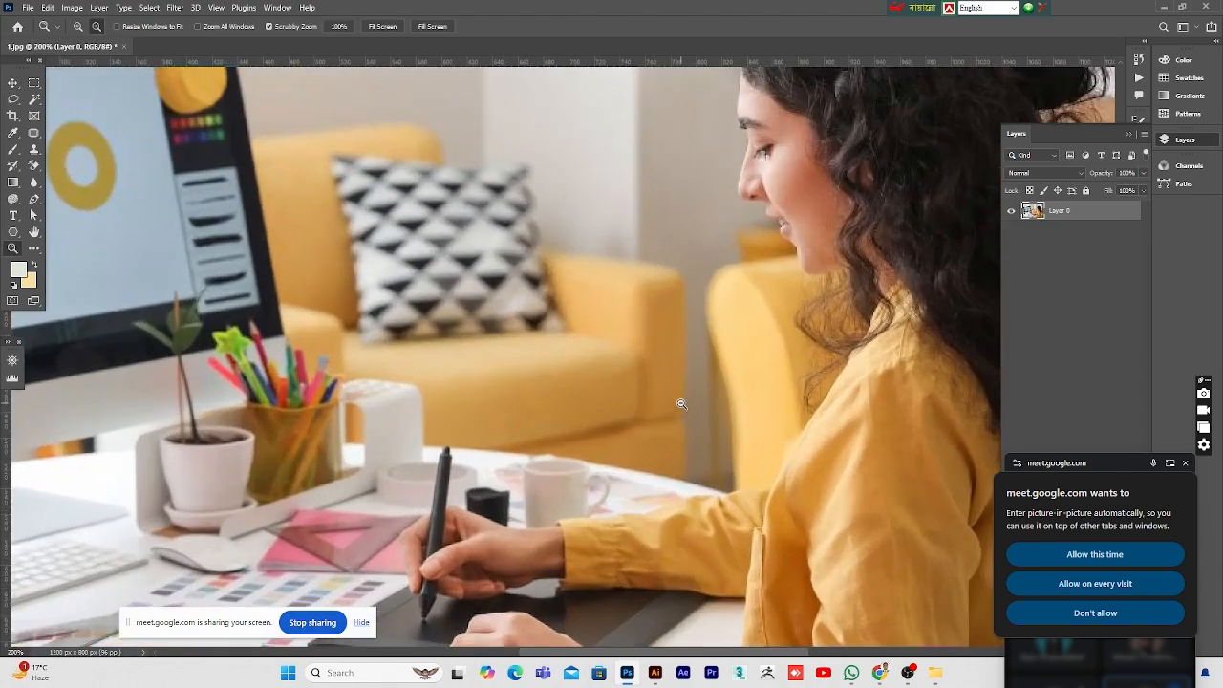
{"action": "left_click", "coordinate": [682, 403], "text": "alt"}
{"action": "left_click", "coordinate": [683, 398], "text": "alt"}
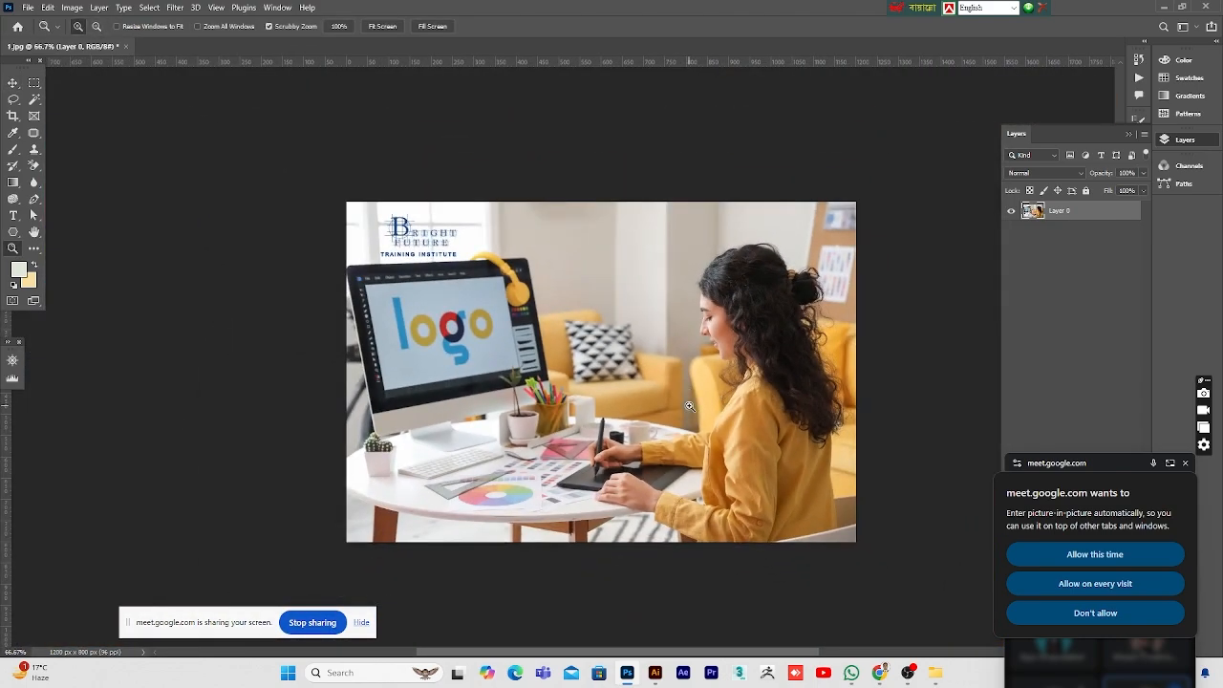
{"action": "left_click", "coordinate": [688, 402]}
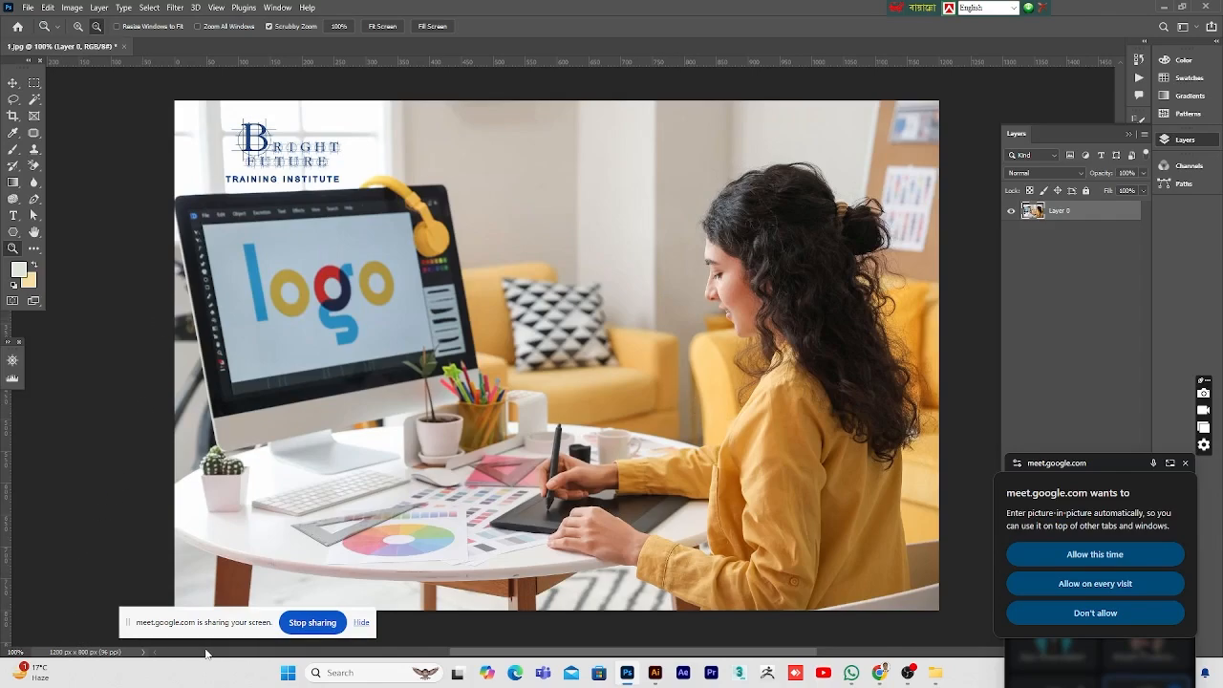
{"action": "left_click_drag", "start_coordinate": [208, 629], "coordinate": [78, 628]}
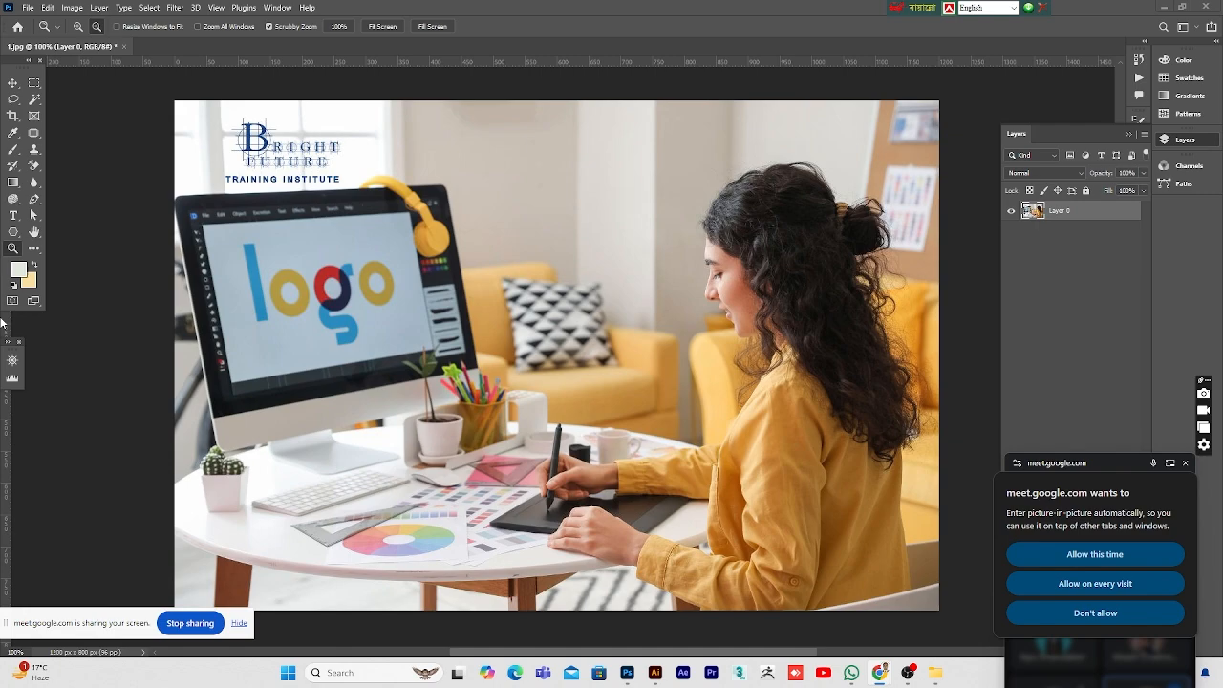
- Darken the photo slightly with a Curves adjustment
{"action": "key", "text": "ctrl+minus"}
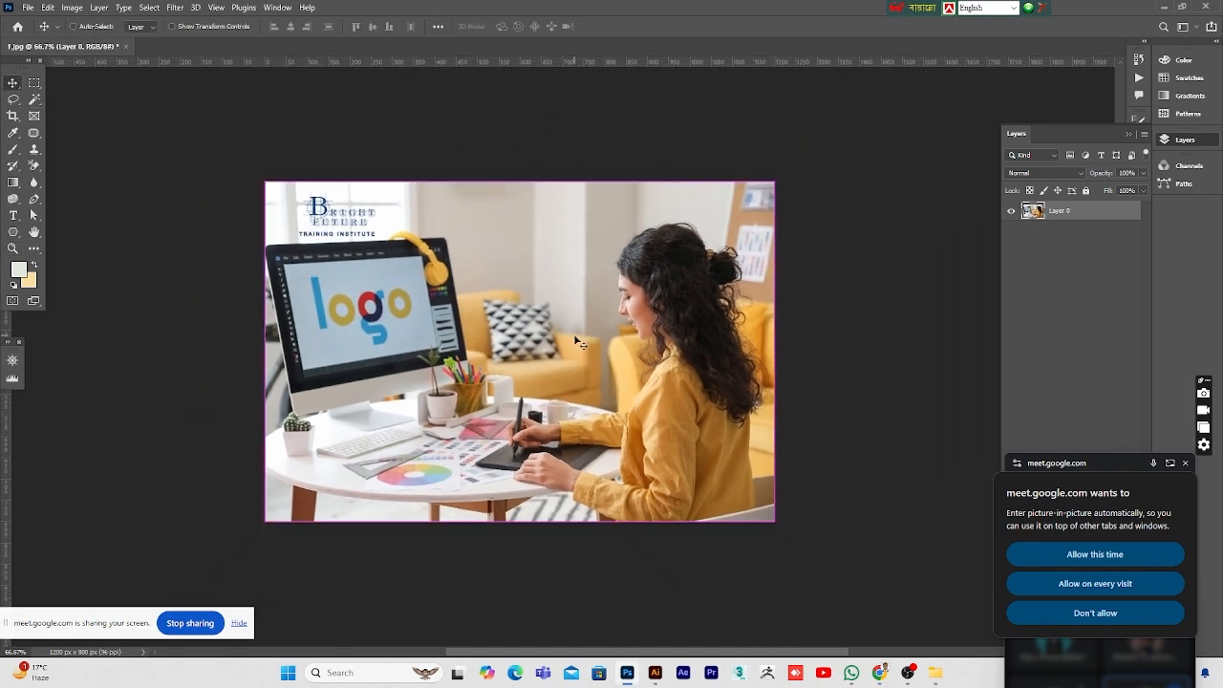
{"action": "key", "text": "ctrl+m"}
{"action": "left_click_drag", "start_coordinate": [595, 115], "coordinate": [1006, 223]}
{"action": "left_click_drag", "start_coordinate": [955, 346], "coordinate": [960, 359]}
{"action": "left_click", "coordinate": [1204, 237]}
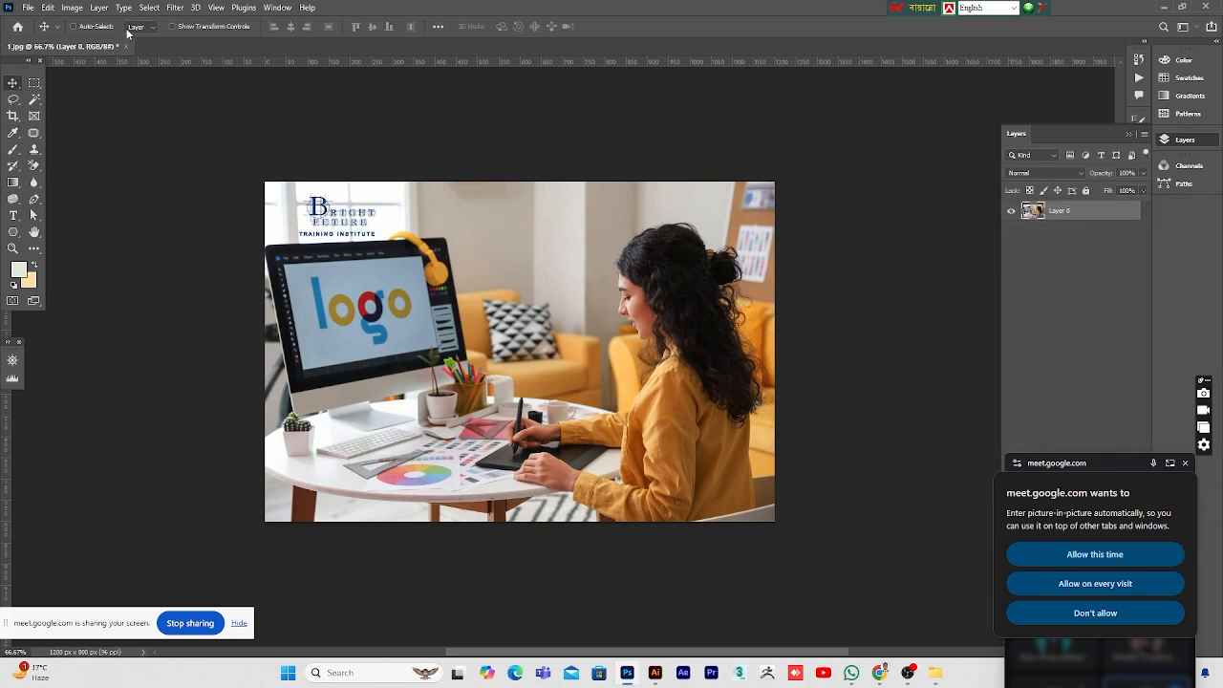
- Apply Levels to the photo with RGB input levels 4, 0.81 and 224 and output levels 17 and 255
{"action": "key", "text": "ctrl+l"}
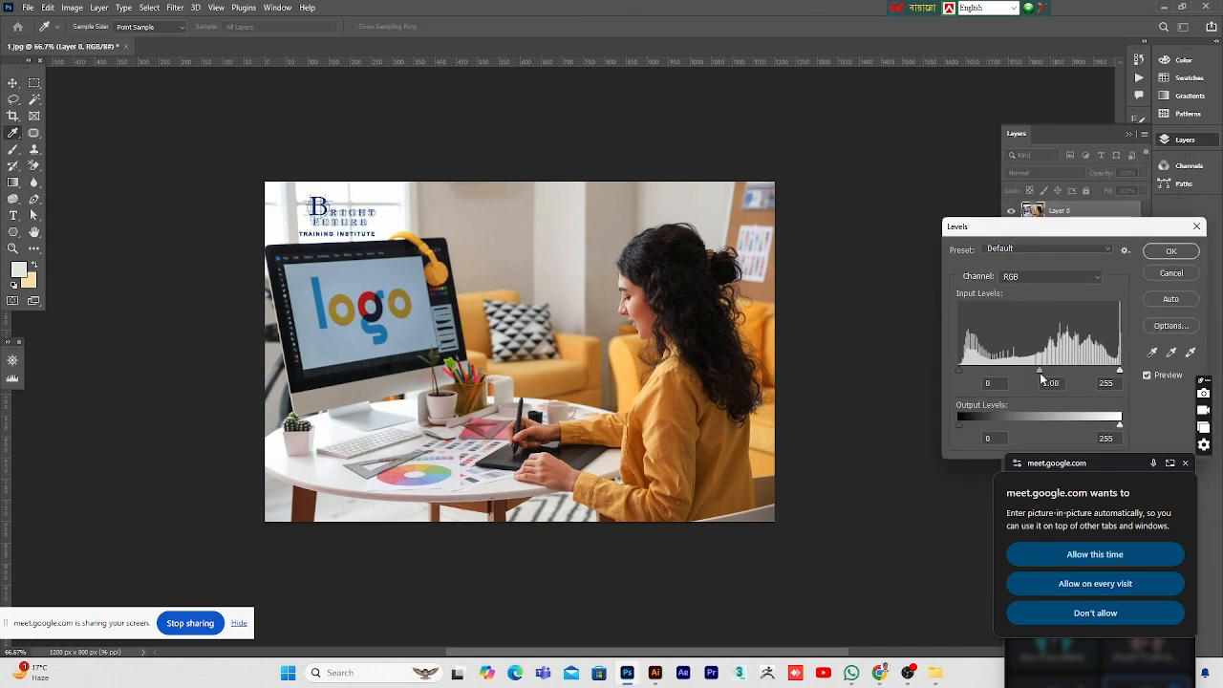
{"action": "left_click_drag", "start_coordinate": [1041, 369], "coordinate": [1051, 370]}
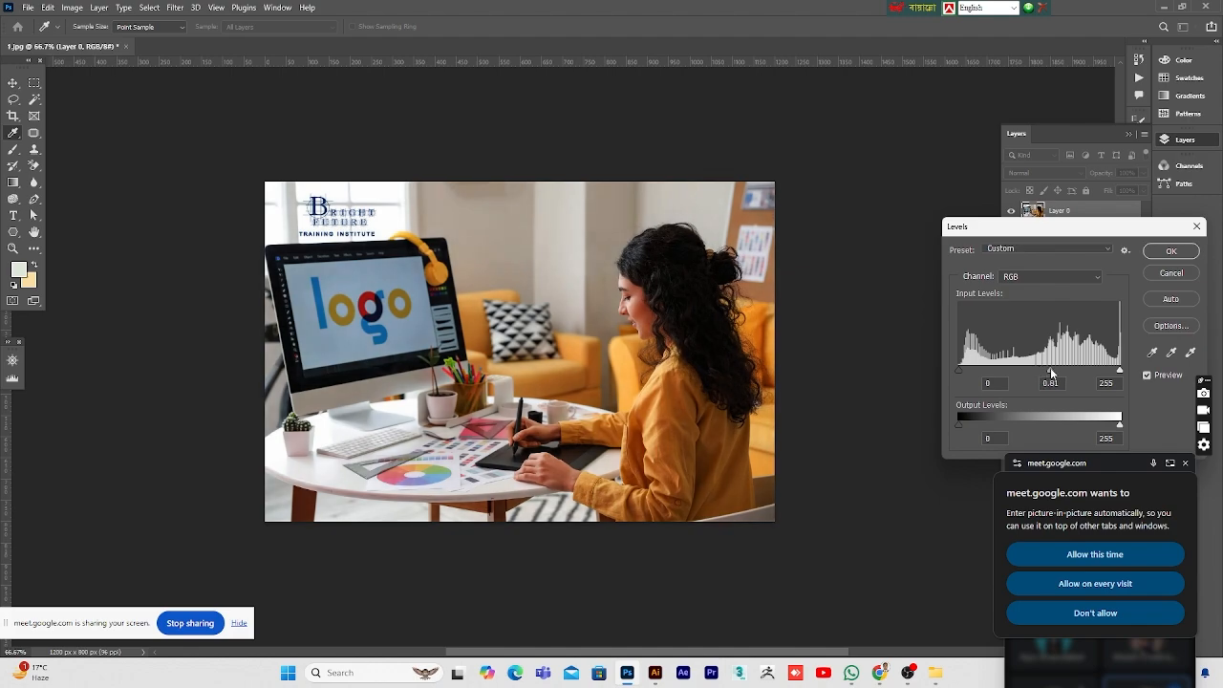
{"action": "left_click", "coordinate": [1050, 371]}
{"action": "left_click_drag", "start_coordinate": [964, 374], "coordinate": [962, 374]}
{"action": "left_click_drag", "start_coordinate": [1121, 372], "coordinate": [1101, 373]}
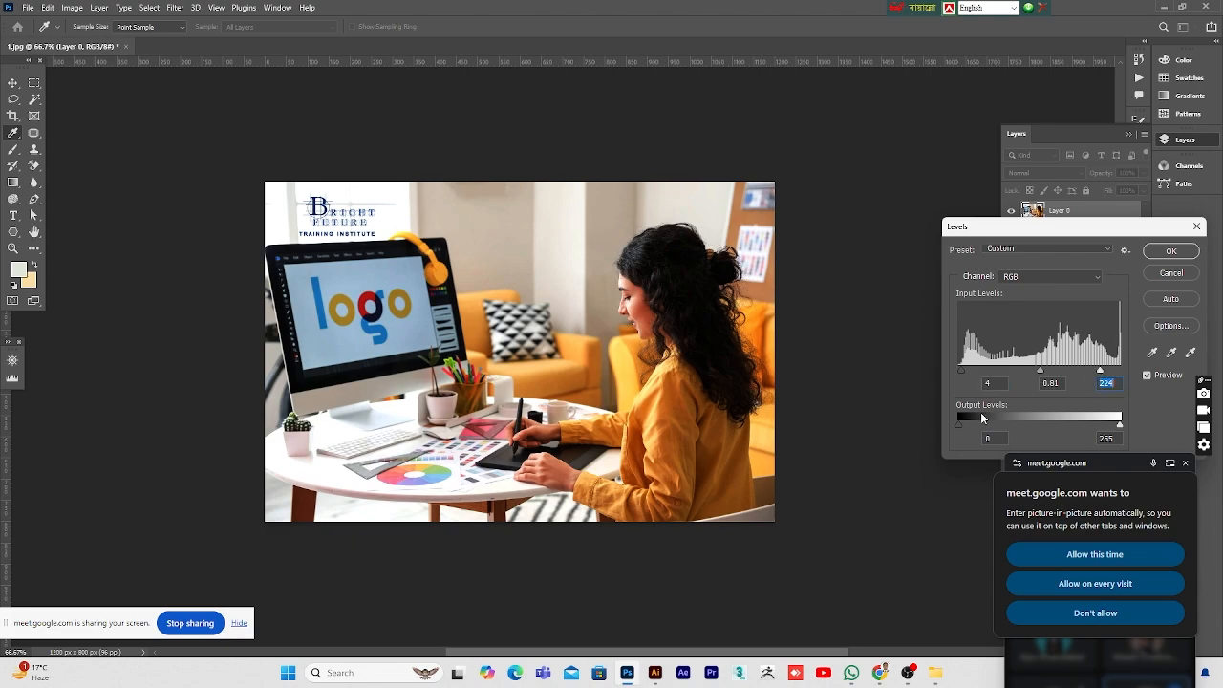
{"action": "left_click_drag", "start_coordinate": [960, 424], "coordinate": [969, 422]}
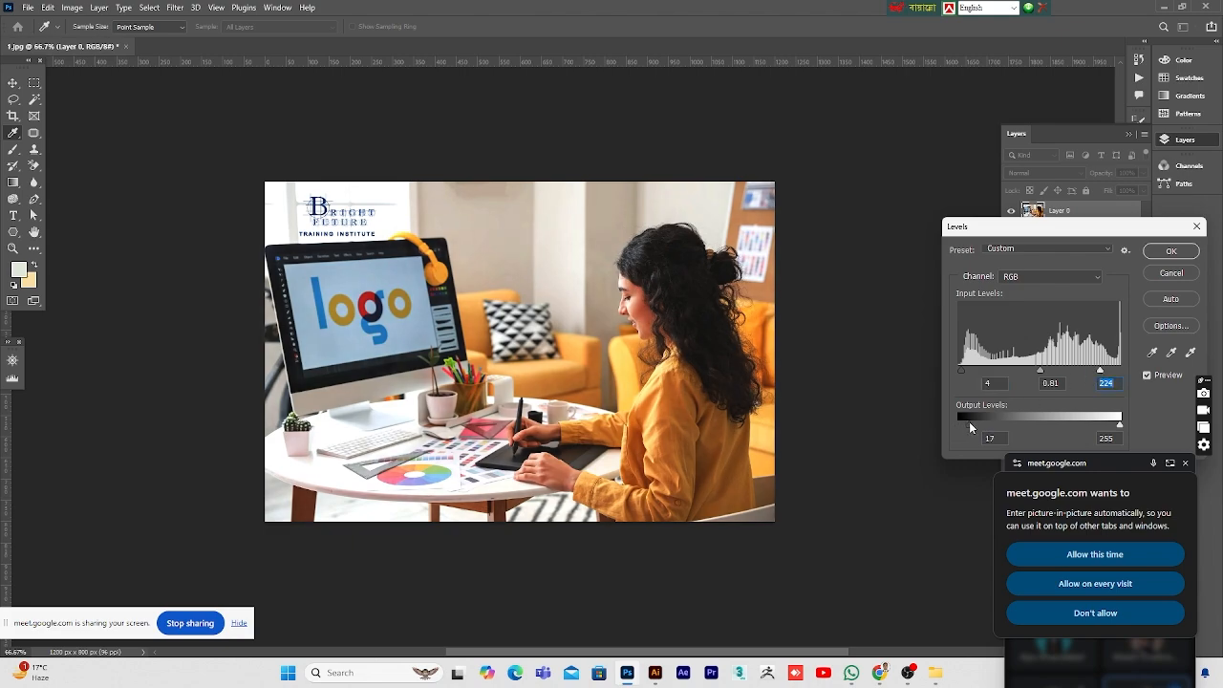
{"action": "left_click_drag", "start_coordinate": [969, 421], "coordinate": [969, 421]}
{"action": "left_click", "coordinate": [1171, 251]}
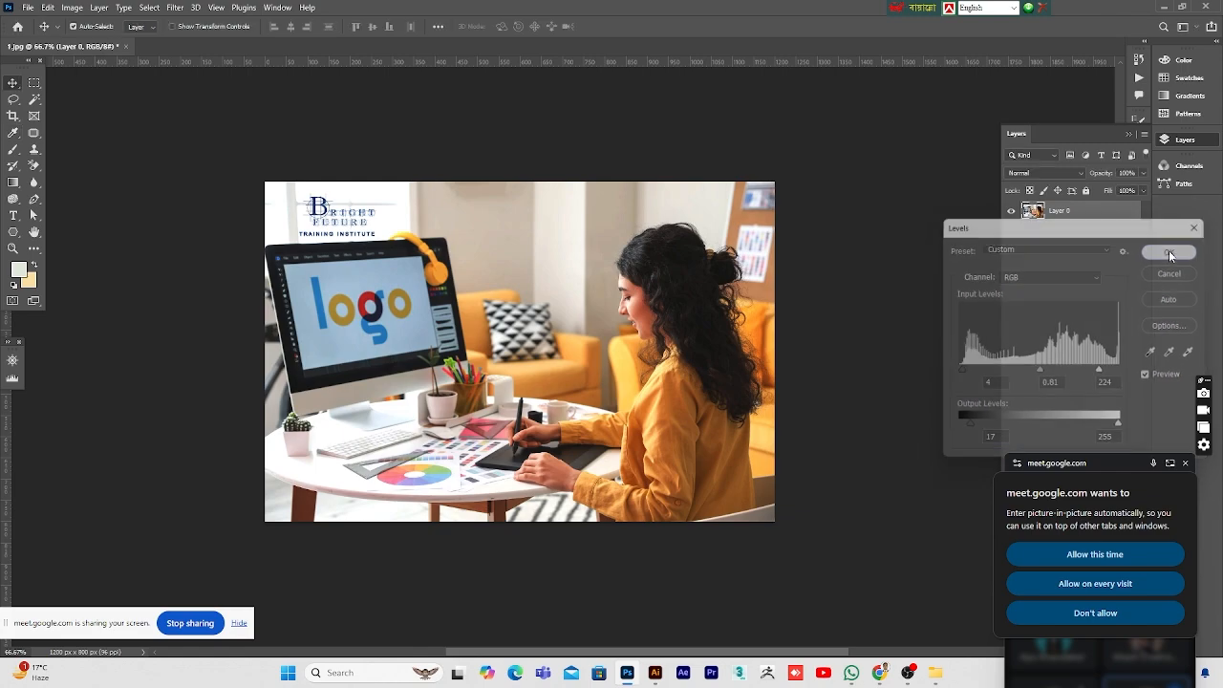
{"action": "key", "text": "v"}
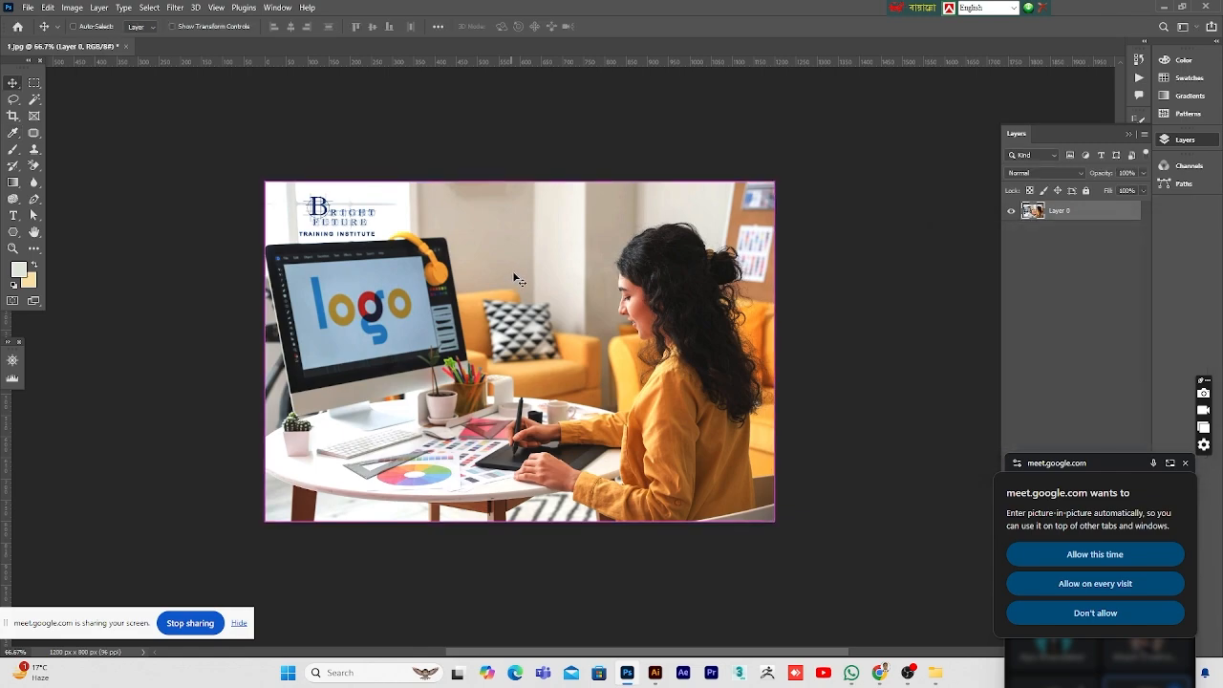
- Apply Color Balance to the photo's midtones with color levels -6, +10 and +5, preserving luminosity
{"action": "key", "text": "ctrl+b"}
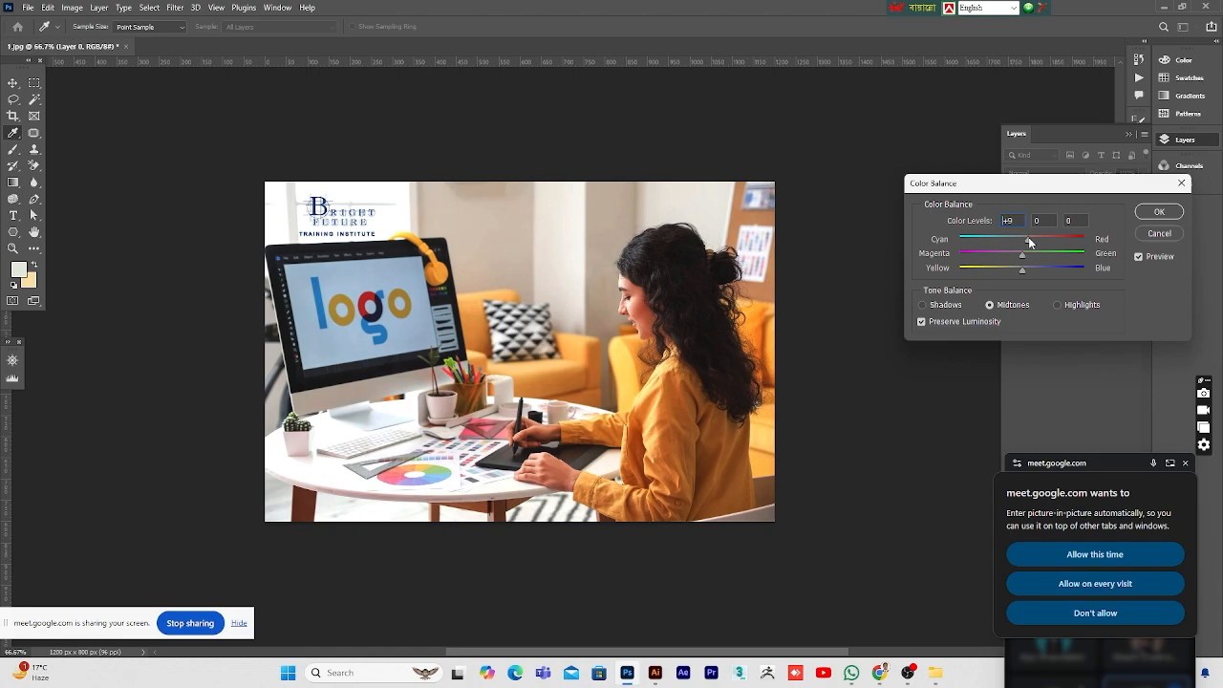
{"action": "mouse_move", "coordinate": [1036, 242]}
{"action": "left_mouse_down"}
{"action": "mouse_move", "coordinate": [1024, 241]}
{"action": "mouse_move", "coordinate": [1027, 259]}
{"action": "mouse_move", "coordinate": [1049, 256]}
{"action": "left_mouse_up"}
{"action": "left_click_drag", "start_coordinate": [1025, 273], "coordinate": [1027, 274]}
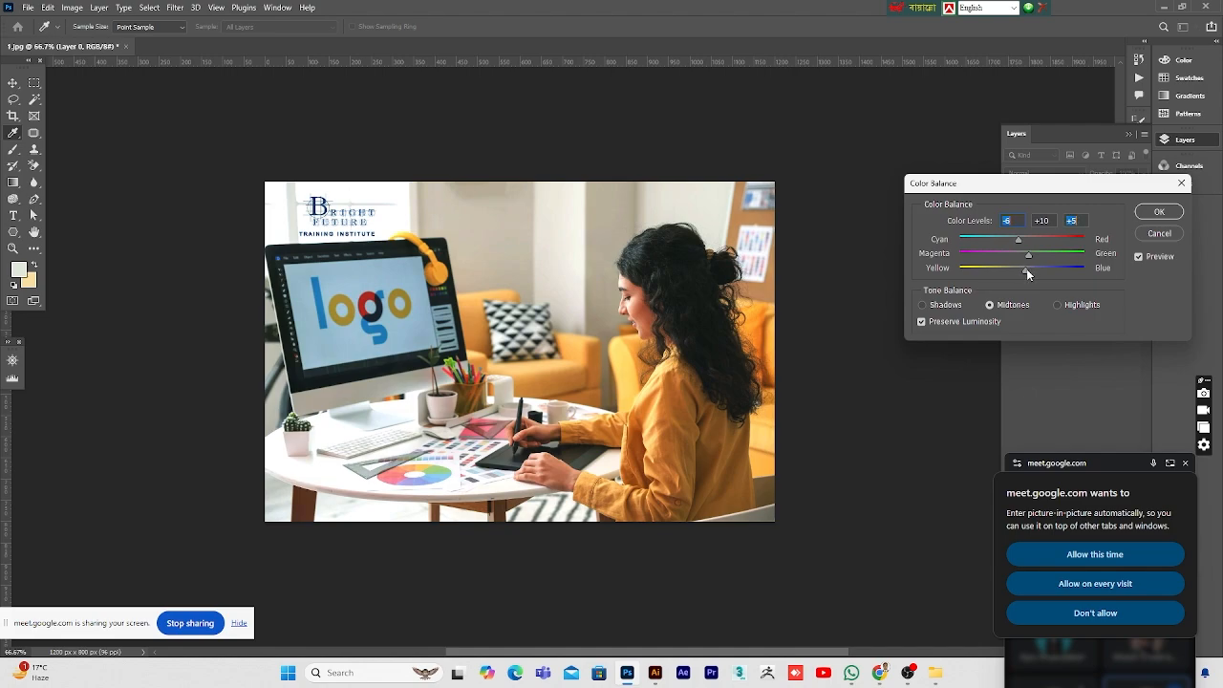
{"action": "left_click", "coordinate": [1158, 212]}
- Apply a Brightness/Contrast adjustment to the photo with brightness 9 and contrast 21
{"action": "left_click", "coordinate": [74, 8]}
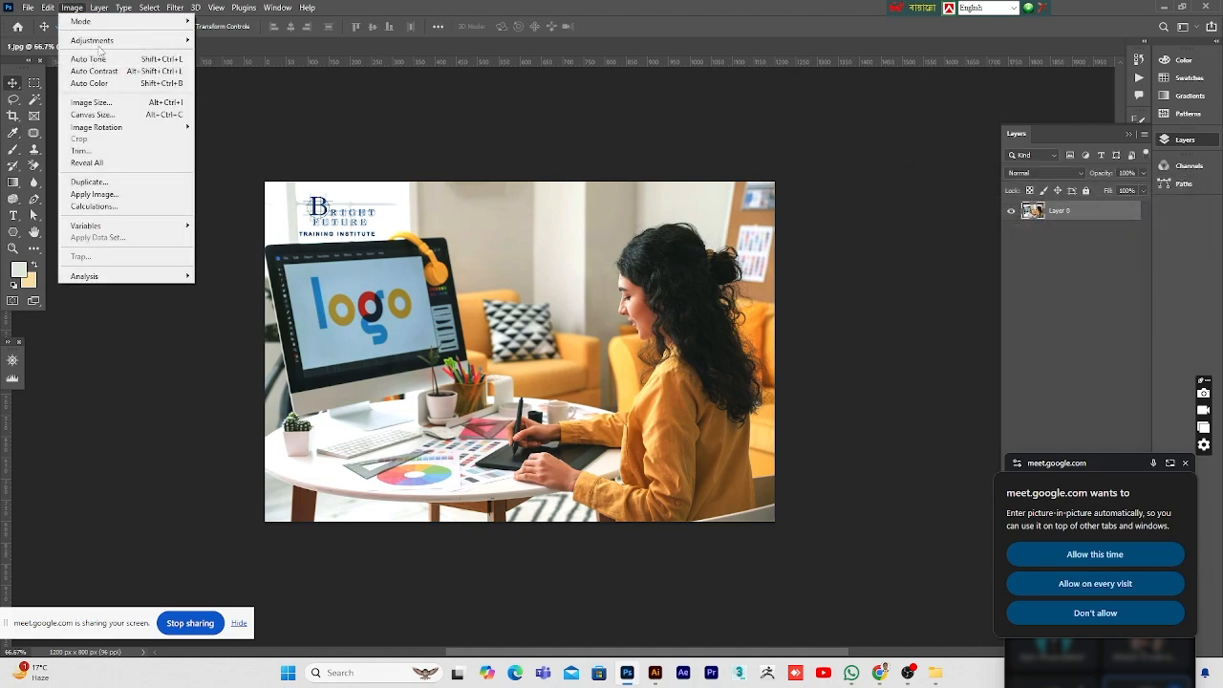
{"action": "mouse_move", "coordinate": [86, 38]}
{"action": "left_click", "coordinate": [241, 38]}
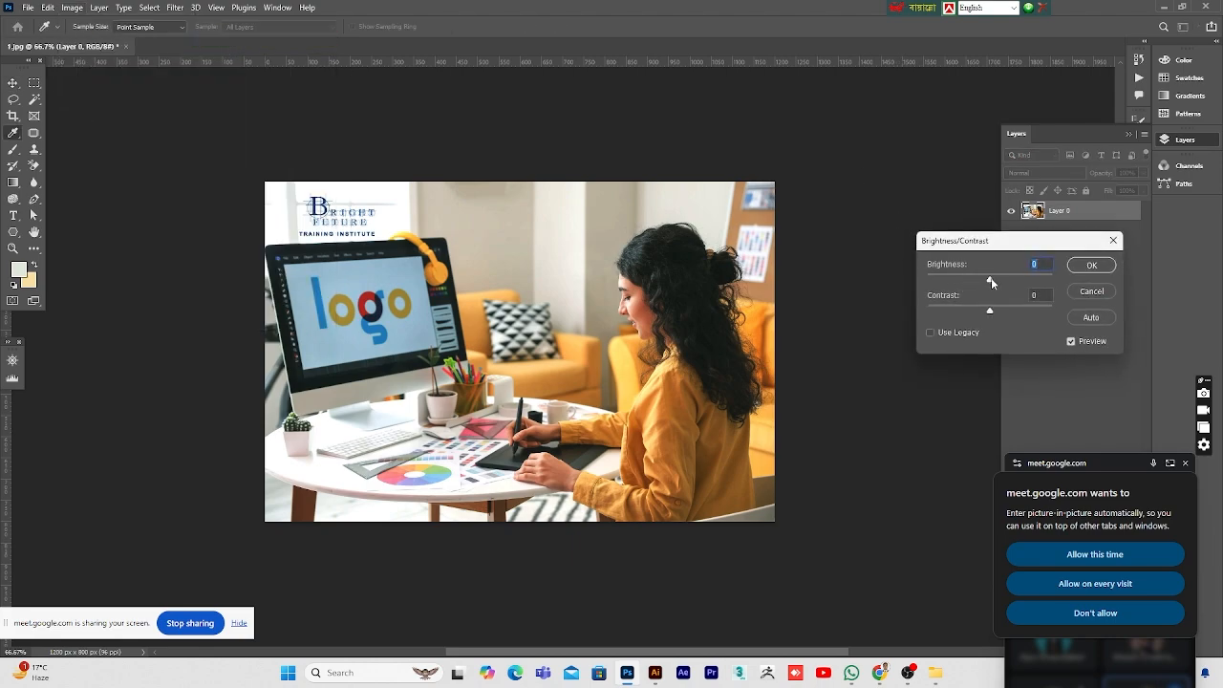
{"action": "left_click_drag", "start_coordinate": [991, 277], "coordinate": [1000, 283]}
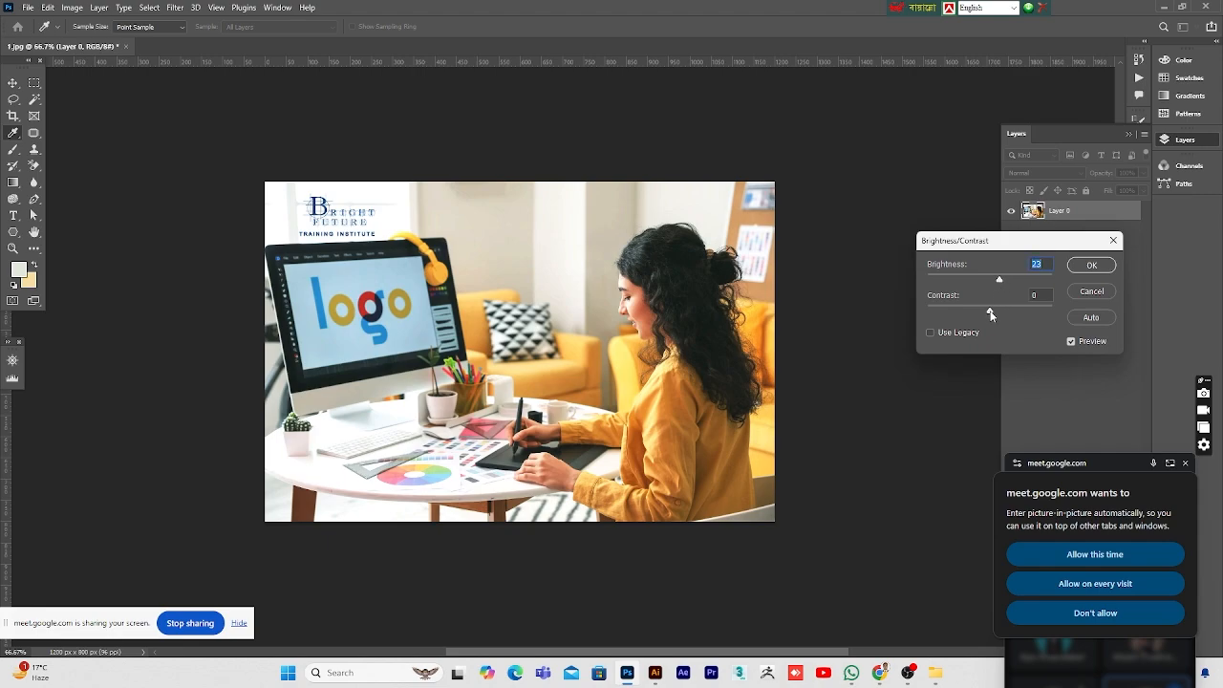
{"action": "left_click_drag", "start_coordinate": [1008, 307], "coordinate": [993, 283]}
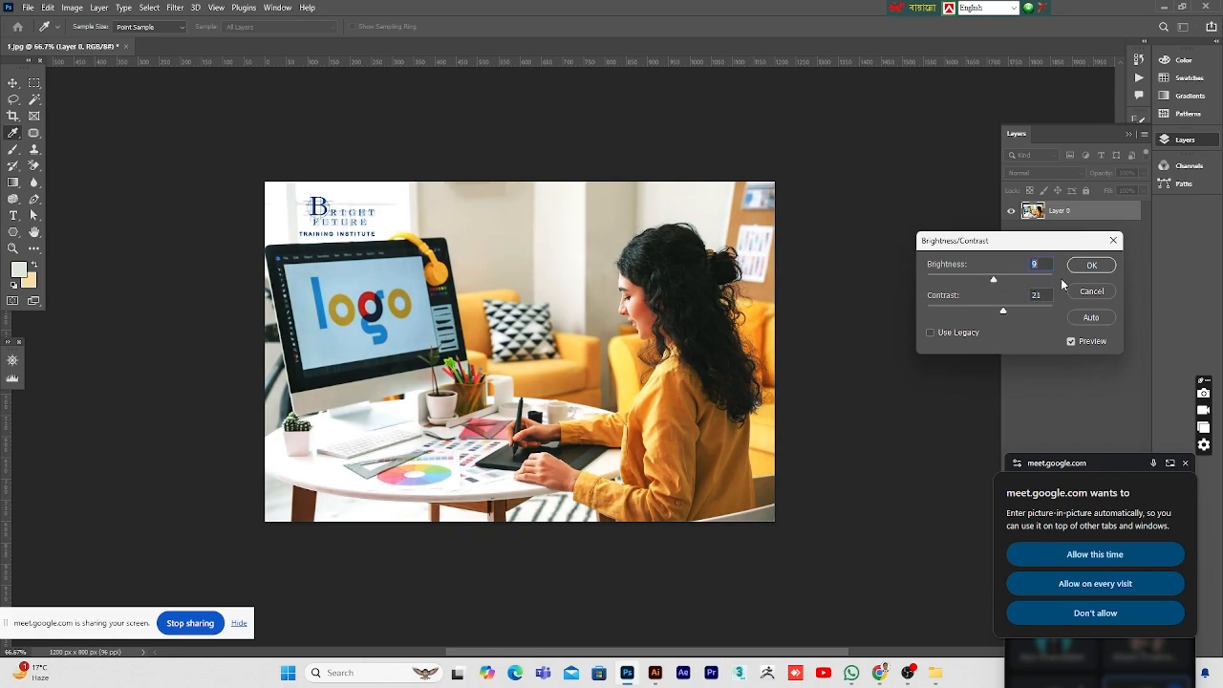
{"action": "left_click", "coordinate": [1090, 264]}
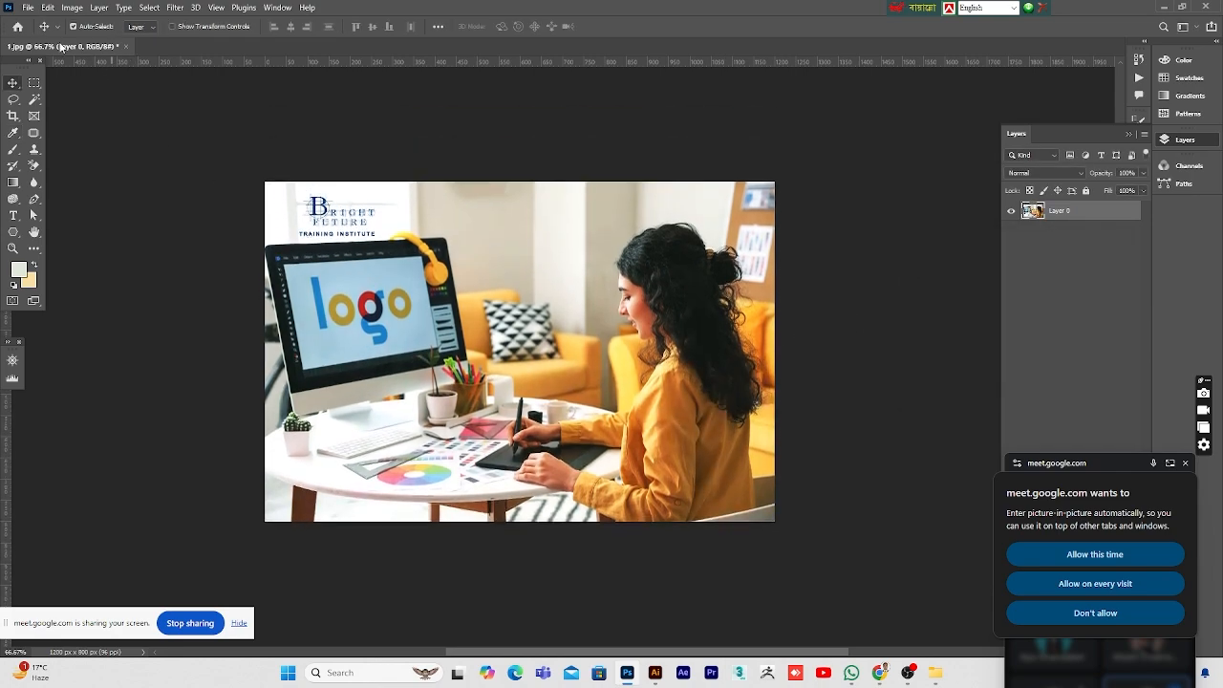
- Save the corrected photo to the Desktop as a JPEG named 001
{"action": "left_click", "coordinate": [28, 7]}
{"action": "left_click", "coordinate": [61, 161]}
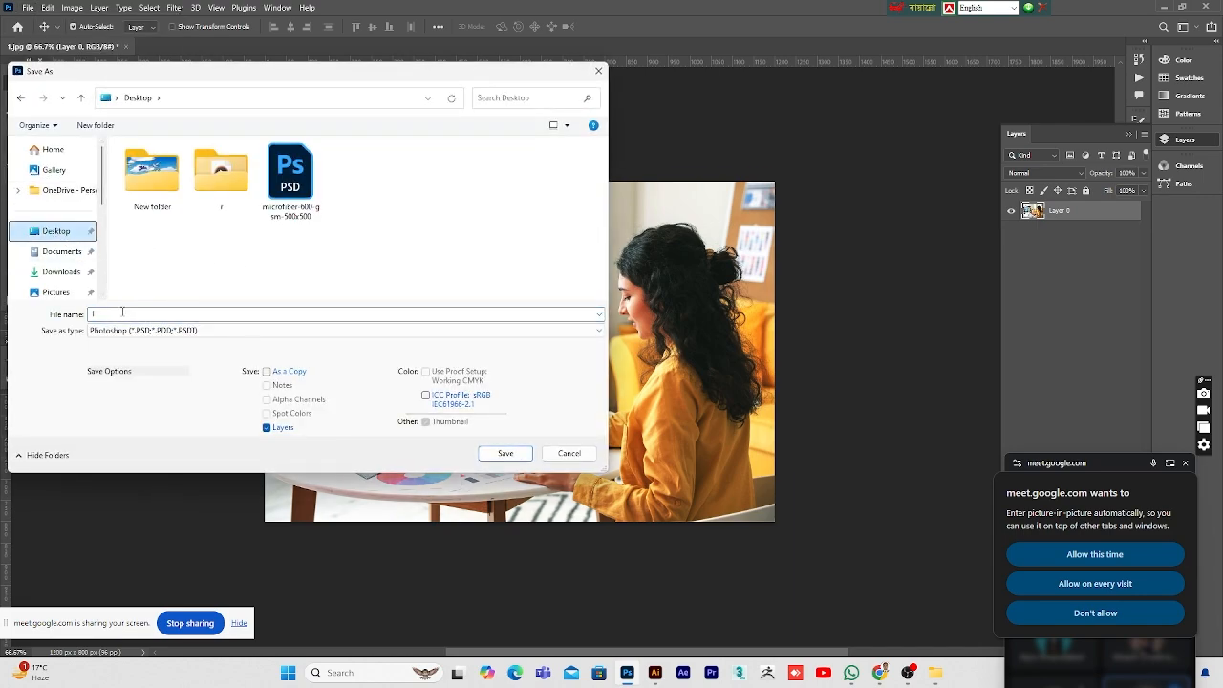
{"action": "double_click", "coordinate": [122, 314]}
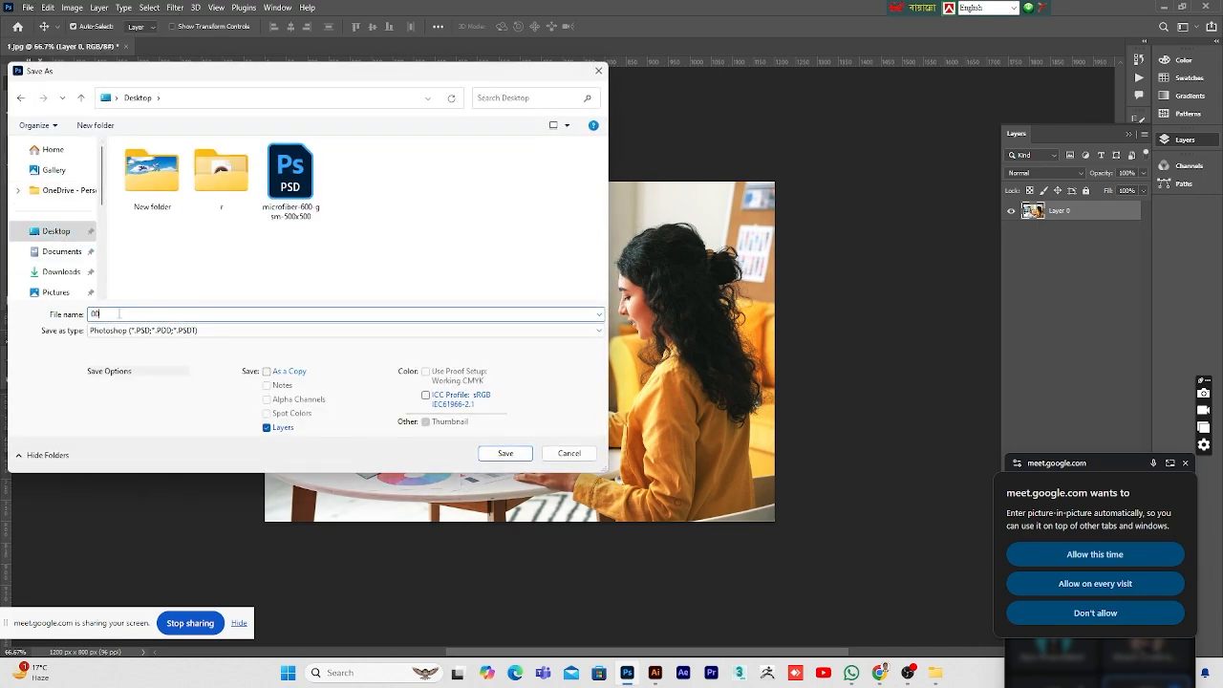
{"action": "type", "text": "001"}
{"action": "left_click", "coordinate": [513, 331]}
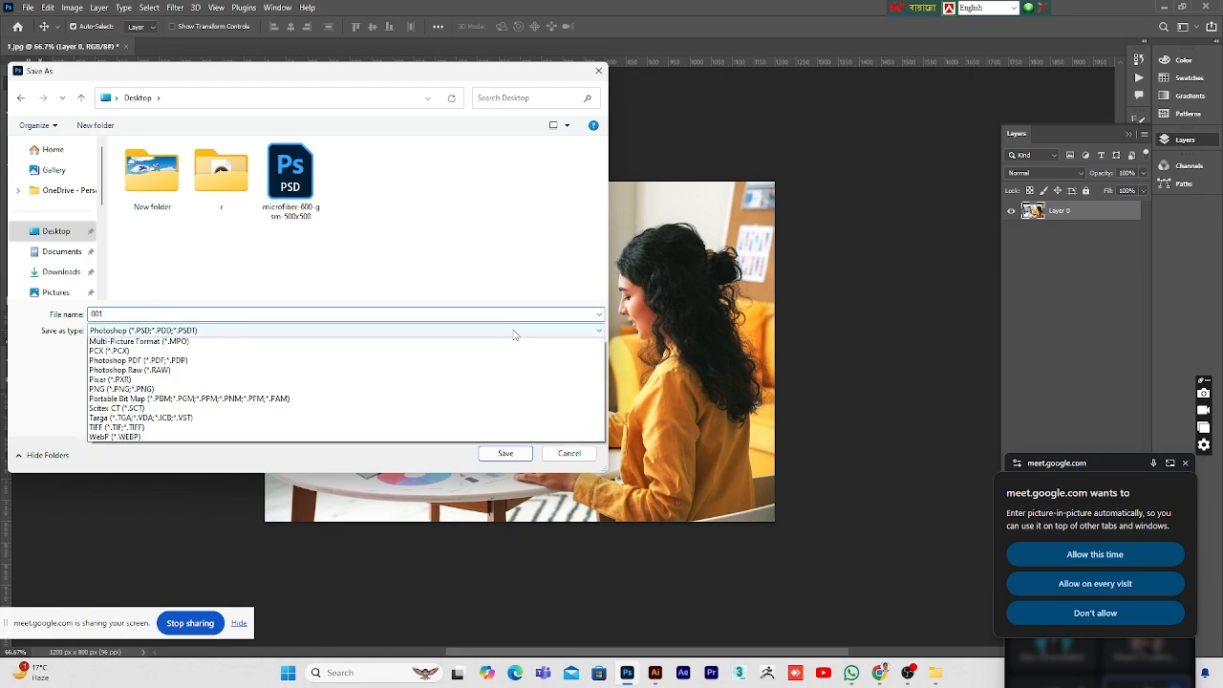
{"action": "left_click", "coordinate": [100, 430]}
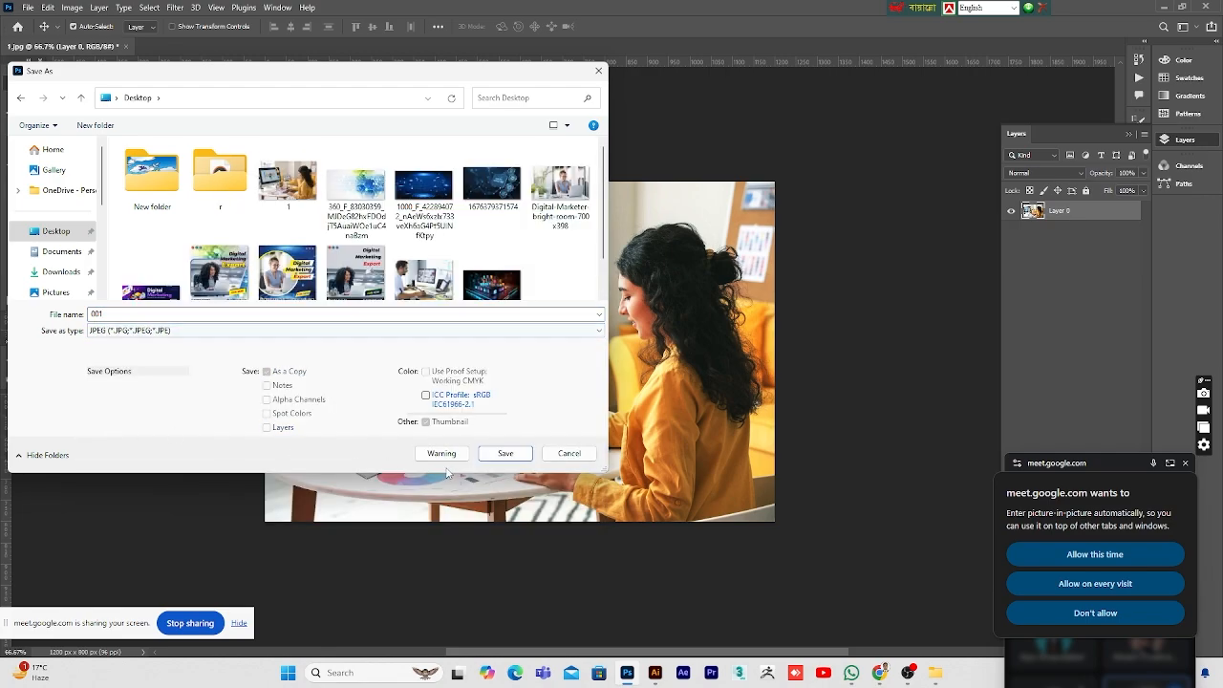
{"action": "left_click", "coordinate": [505, 453]}
{"action": "left_click", "coordinate": [682, 167]}
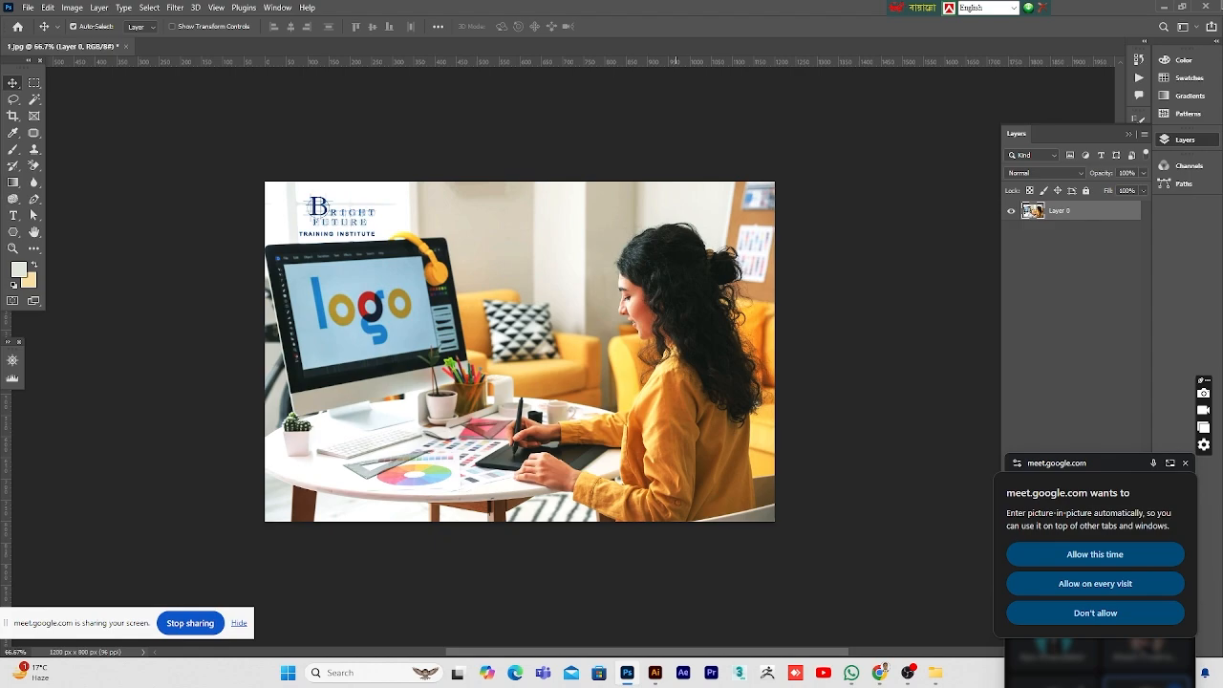
- Quit Photoshop without saving changes to 1.jpg and move the 001 file below photo 1 on the desktop
{"action": "left_click", "coordinate": [1204, 8]}
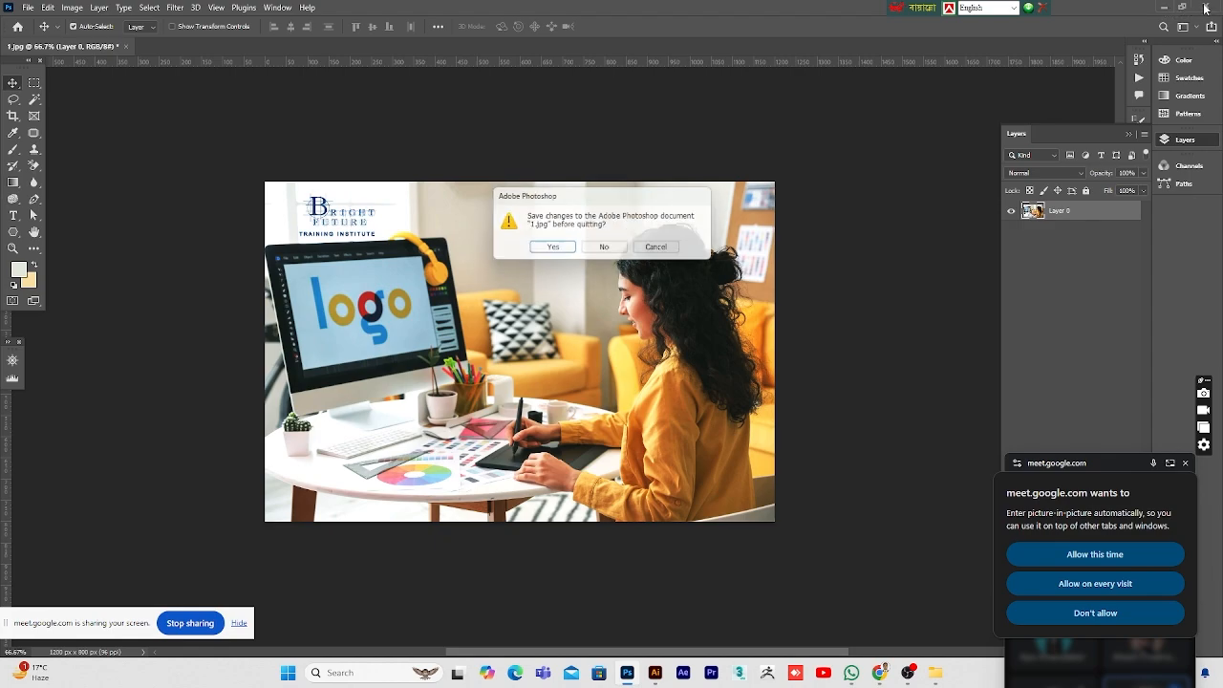
{"action": "left_click", "coordinate": [602, 250]}
{"action": "left_click", "coordinate": [1182, 6]}
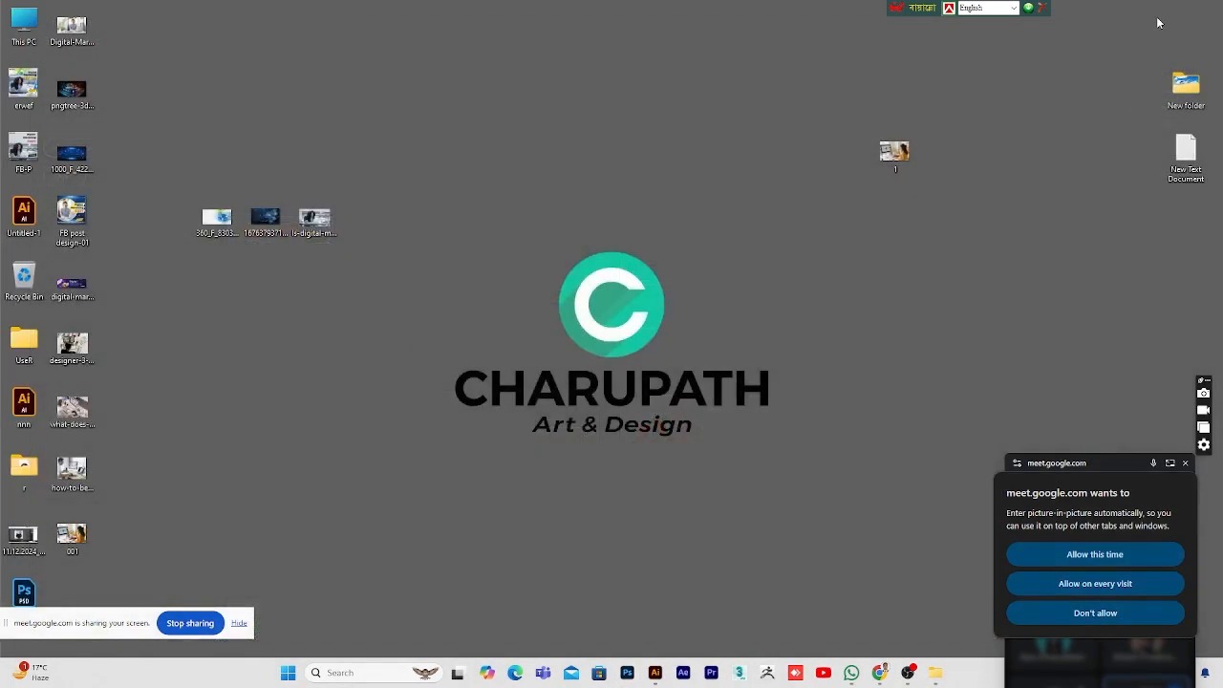
{"action": "left_click_drag", "start_coordinate": [72, 533], "coordinate": [871, 176]}
- Open 001.jpg and 1.jpg in side-by-side viewer windows, compare the corrected photo with the original, and close both
{"action": "double_click", "coordinate": [896, 212]}
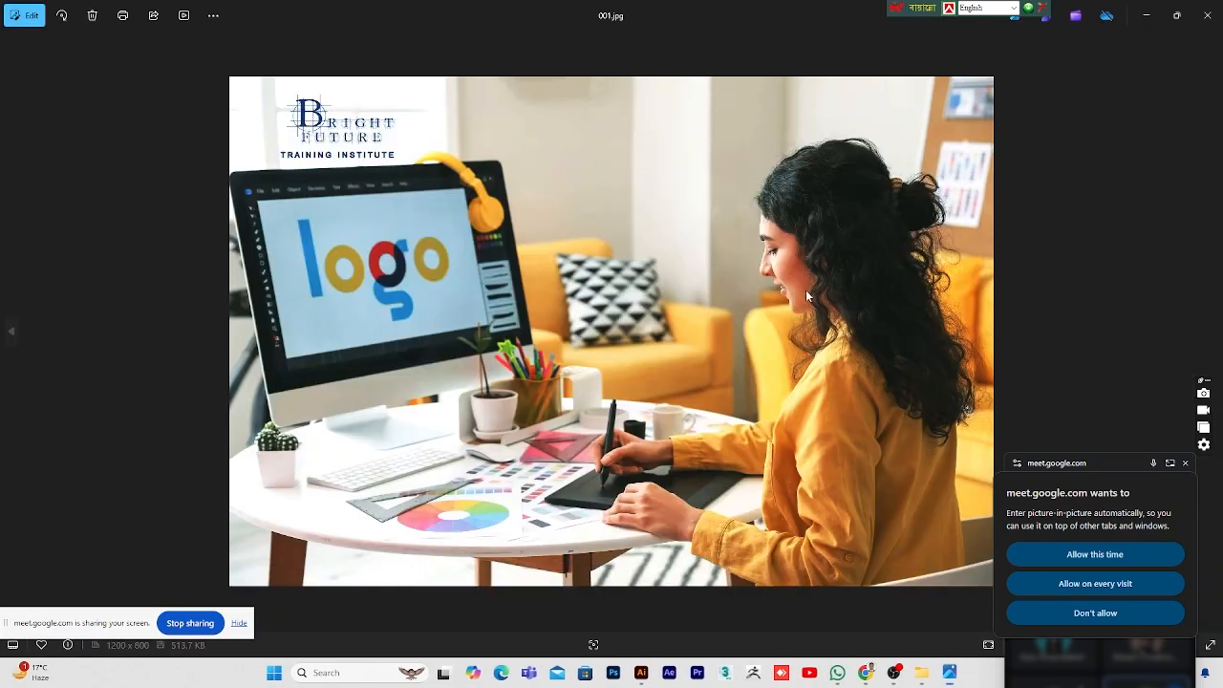
{"action": "left_click", "coordinate": [1176, 15]}
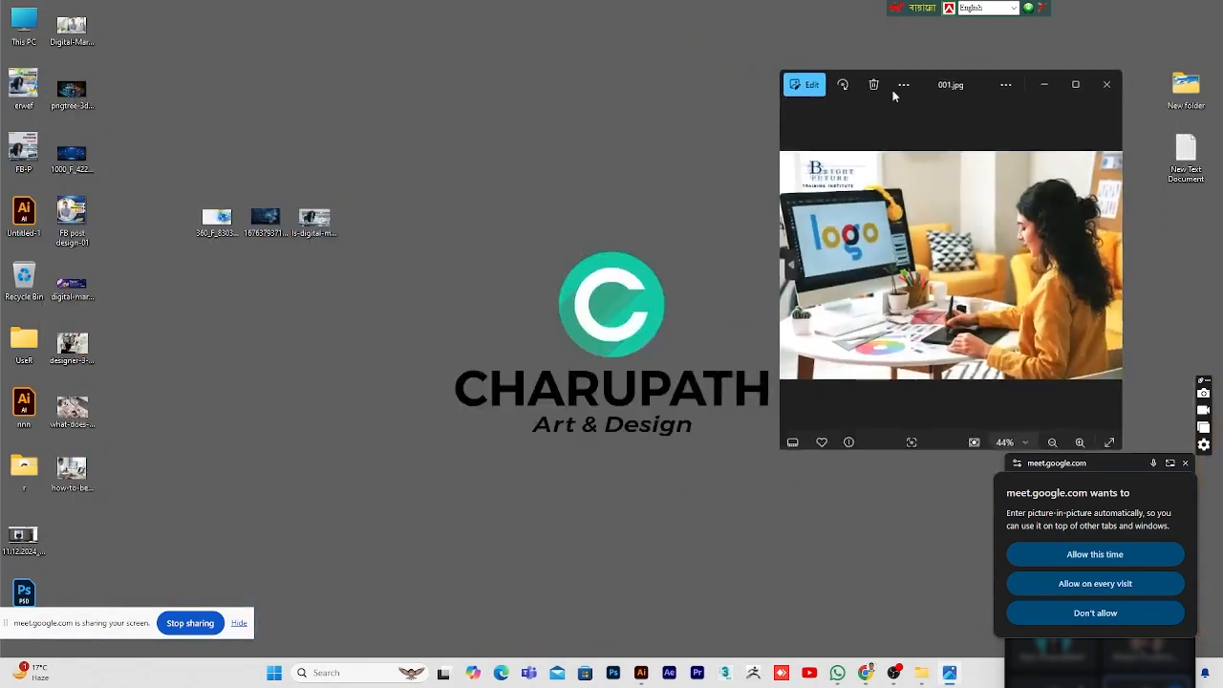
{"action": "left_click_drag", "start_coordinate": [990, 84], "coordinate": [932, 124]}
{"action": "double_click", "coordinate": [895, 153]}
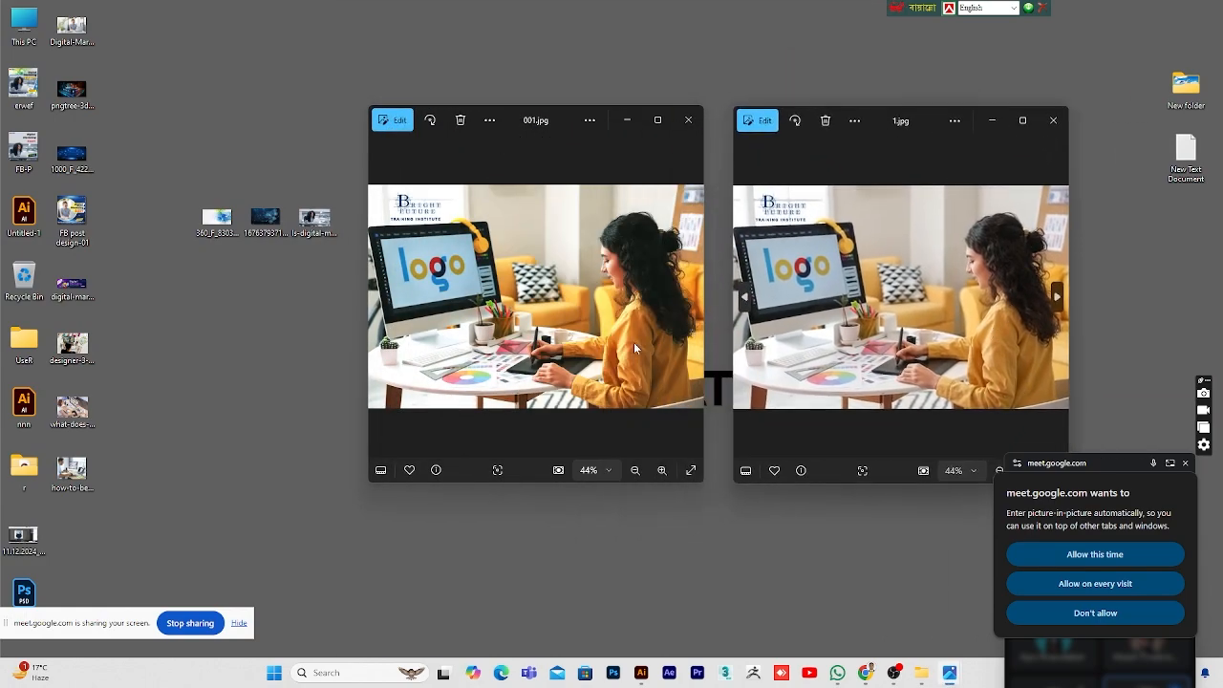
{"action": "left_click", "coordinate": [1053, 120]}
{"action": "left_click", "coordinate": [688, 119]}
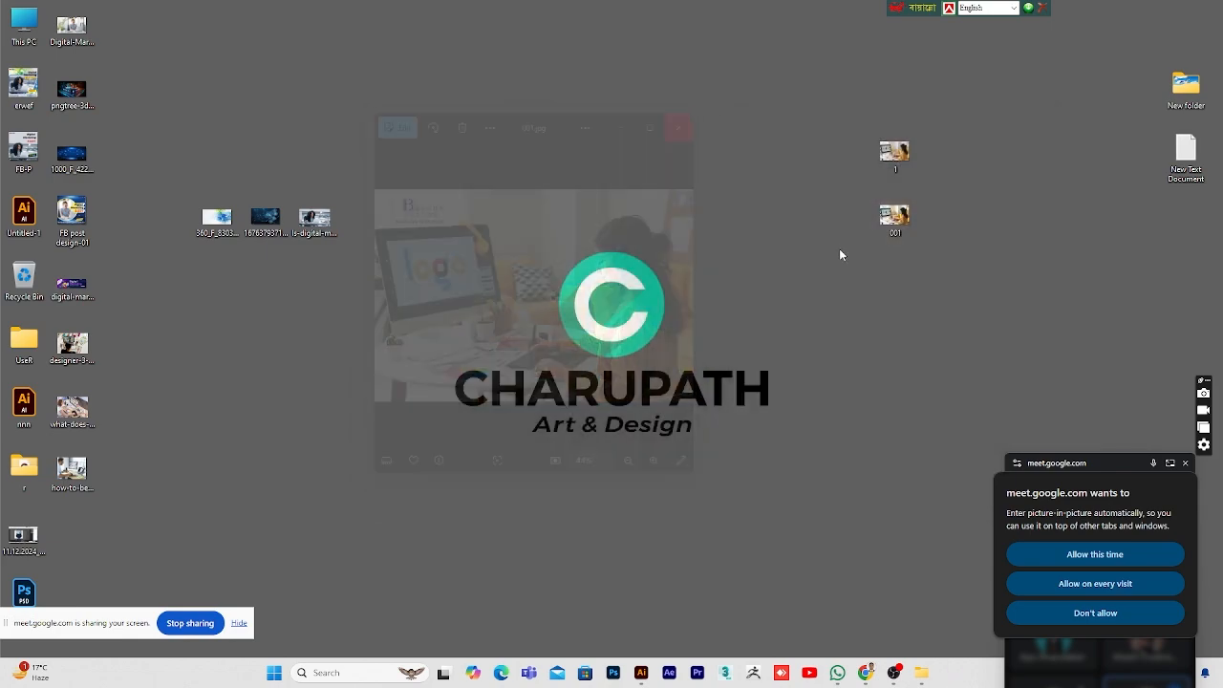
- Place and embed 001.jpg in the untitled Illustrator document, enlarged to about 1795 × 1197 px over the artboard
{"action": "left_click_drag", "start_coordinate": [894, 215], "coordinate": [470, 406]}
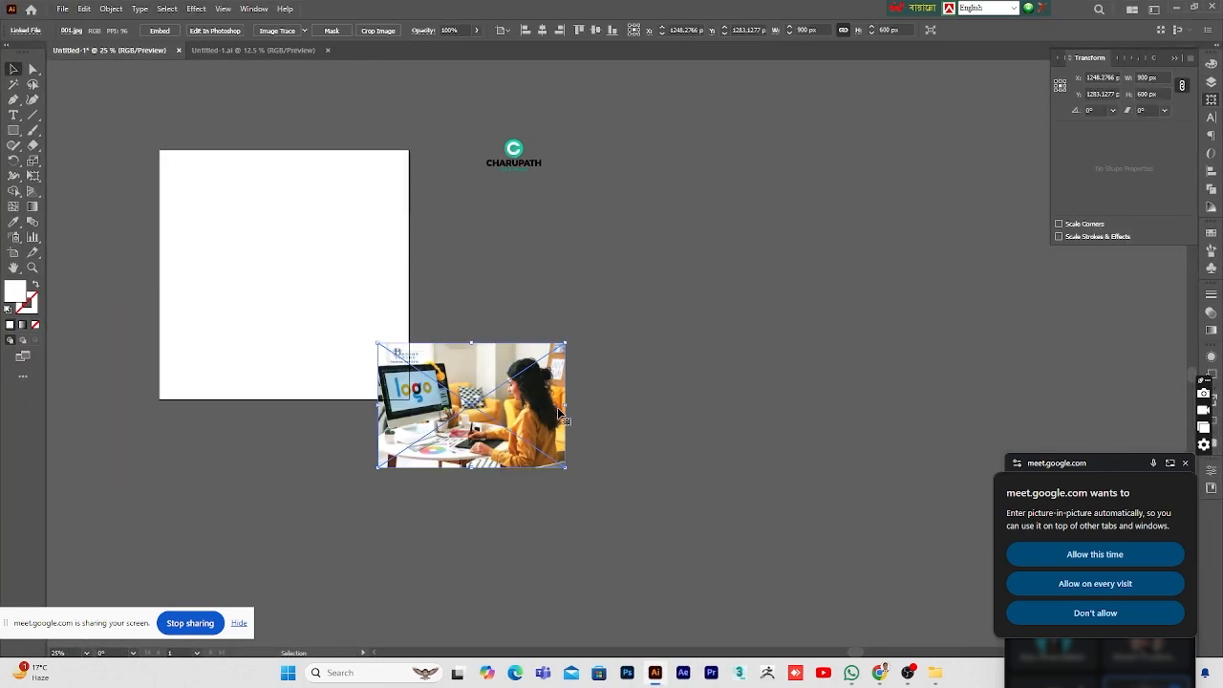
{"action": "left_click", "coordinate": [165, 36]}
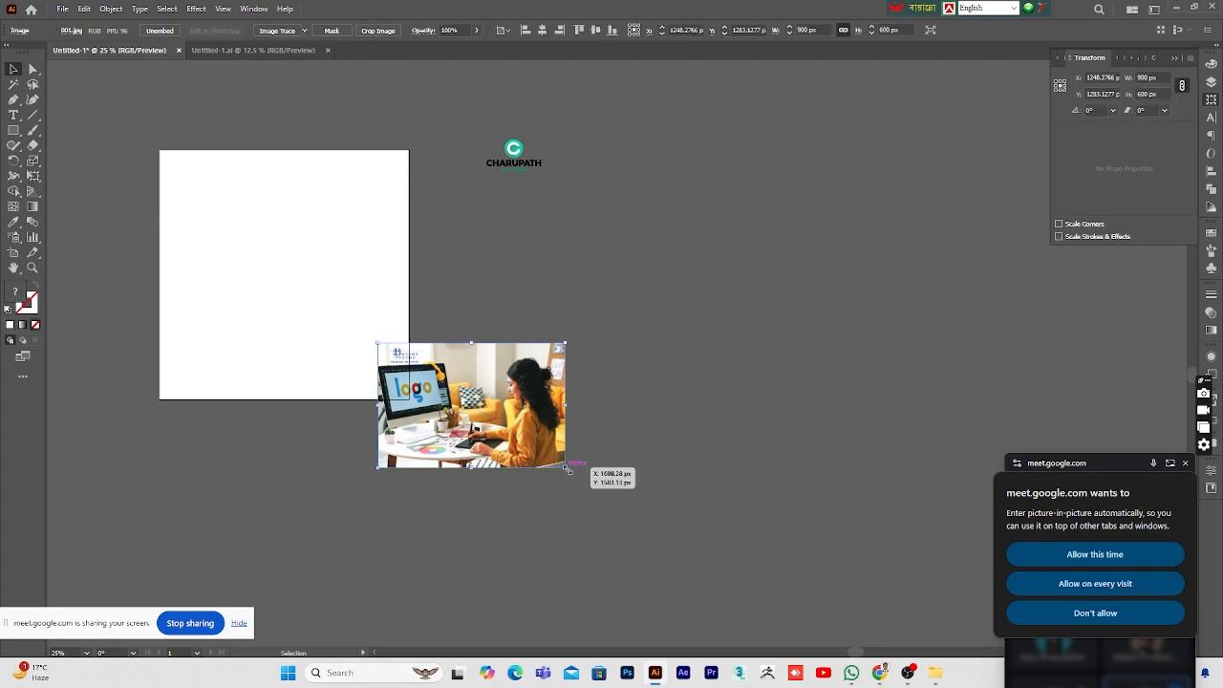
{"action": "left_click_drag", "start_coordinate": [568, 467], "coordinate": [658, 527]}
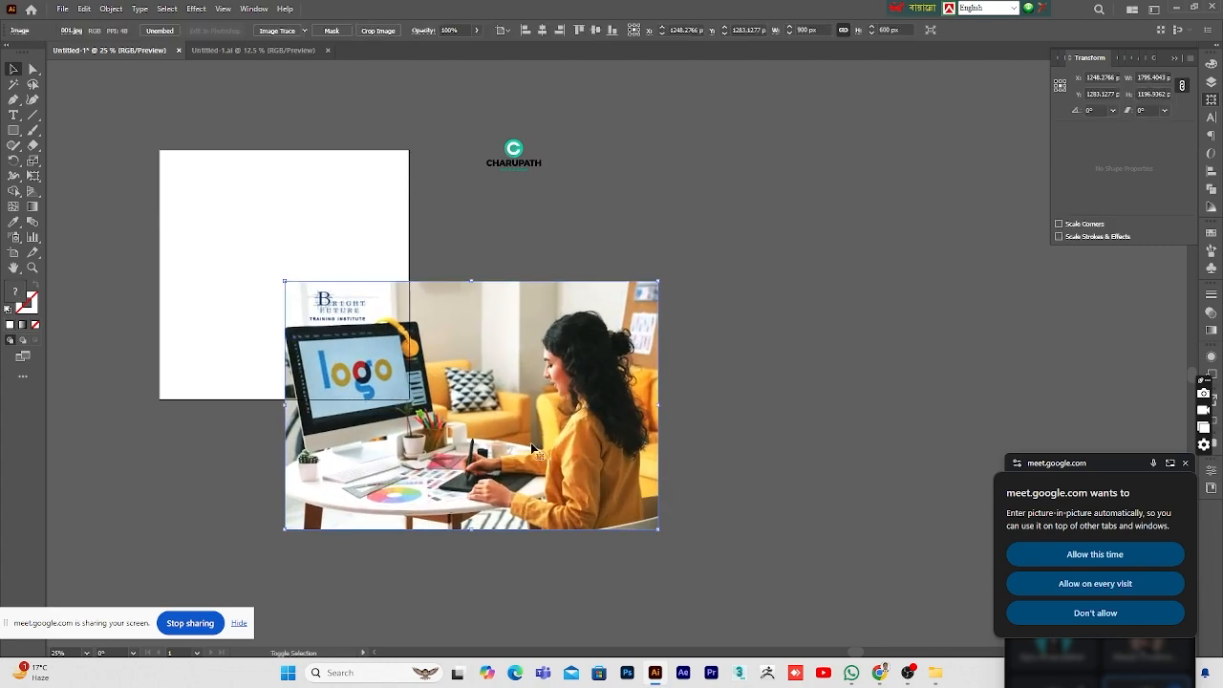
{"action": "left_click_drag", "start_coordinate": [531, 442], "coordinate": [313, 311]}
- Shift the embedded photo about 216 px to the right across the artboard
{"action": "key", "text": "space"}
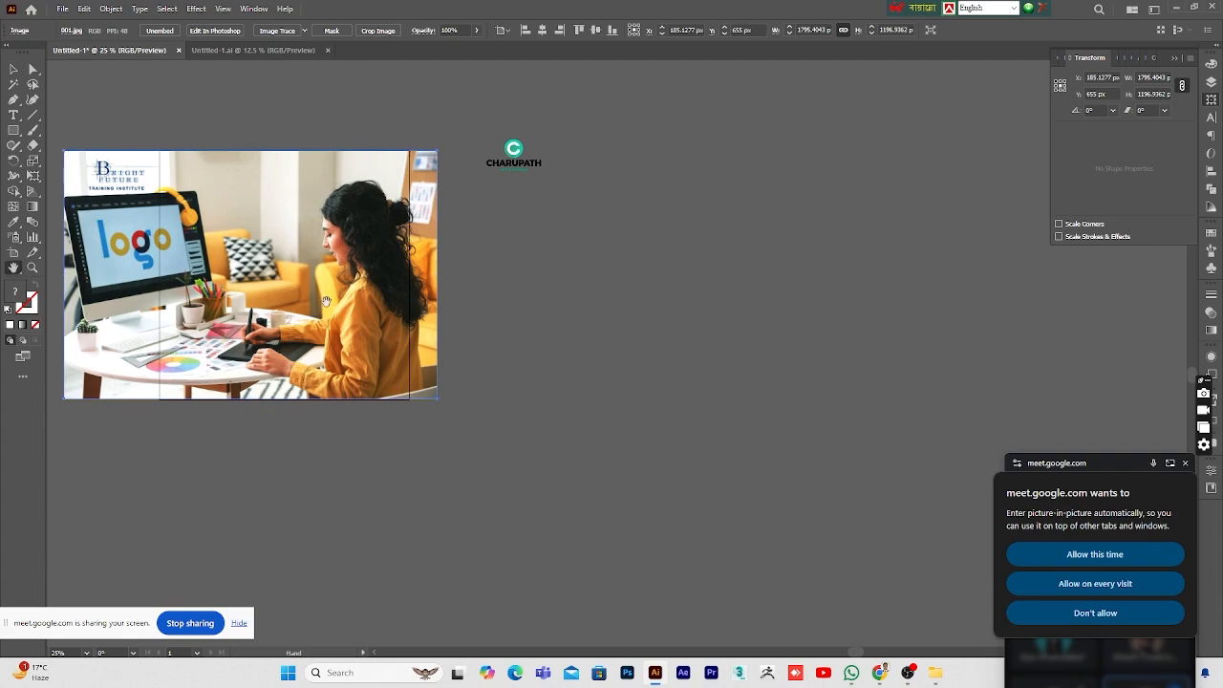
{"action": "key", "text": "z"}
{"action": "left_click", "coordinate": [352, 311]}
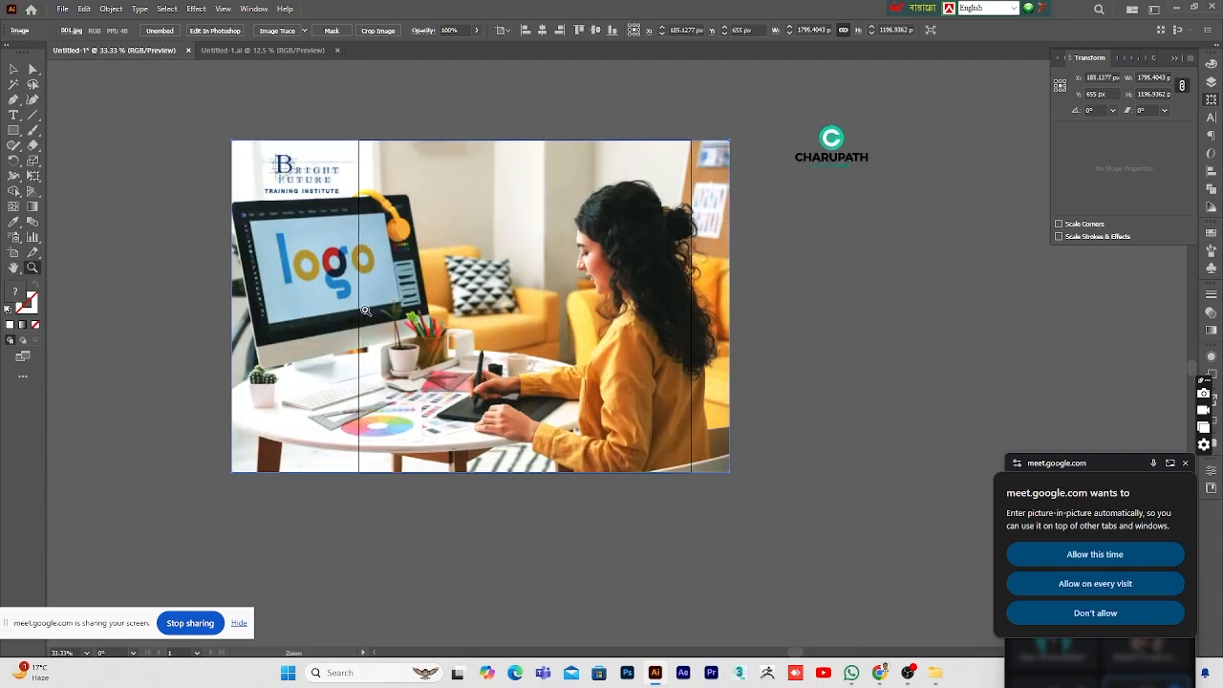
{"action": "left_click", "coordinate": [585, 340]}
{"action": "left_click", "coordinate": [623, 351], "text": "alt"}
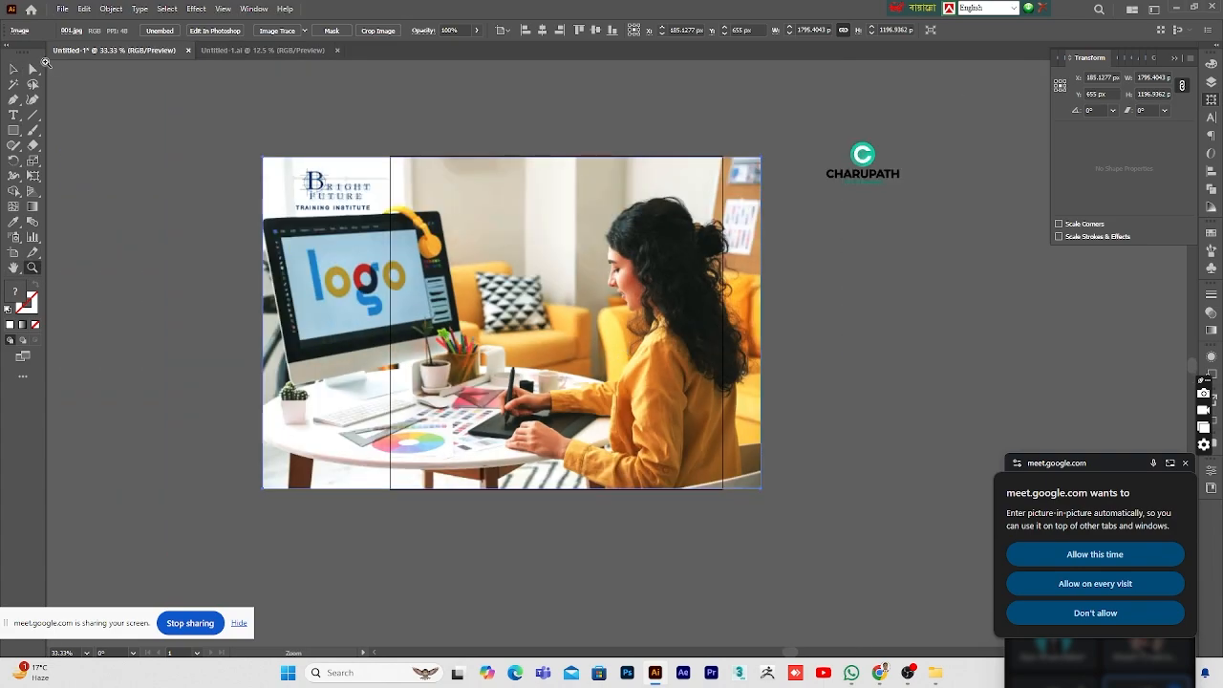
{"action": "left_click", "coordinate": [13, 69]}
{"action": "left_click", "coordinate": [802, 305]}
{"action": "left_click", "coordinate": [615, 360]}
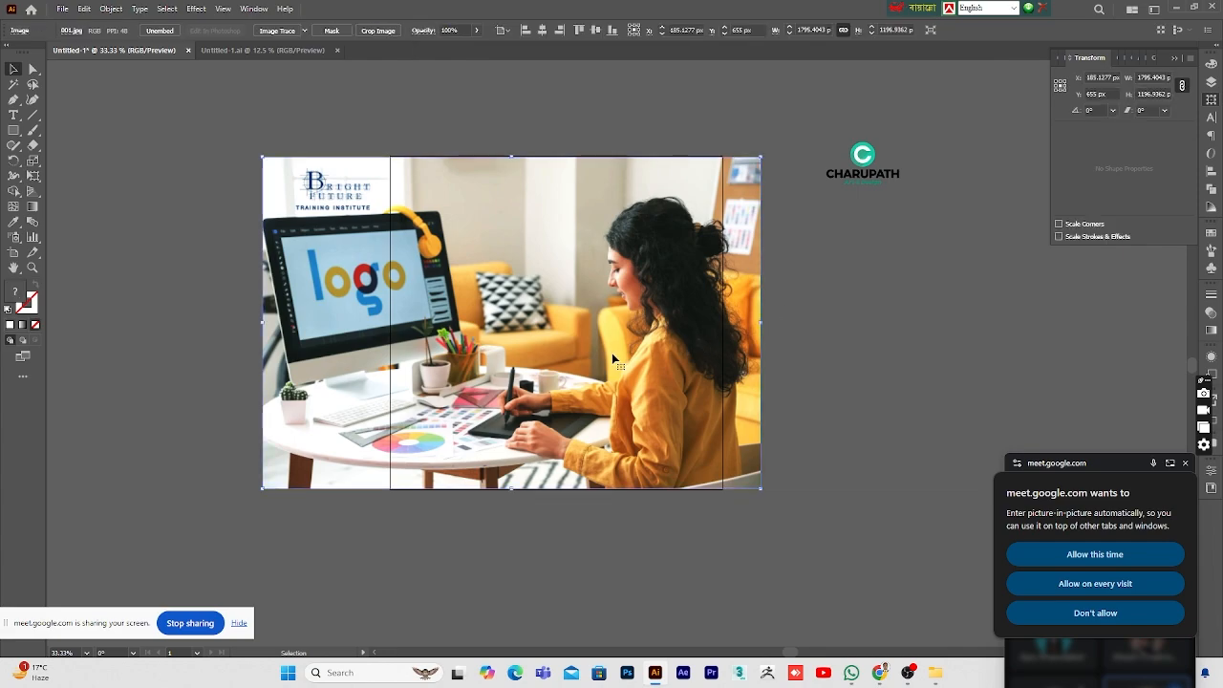
{"action": "left_click_drag", "start_coordinate": [612, 358], "coordinate": [671, 360]}
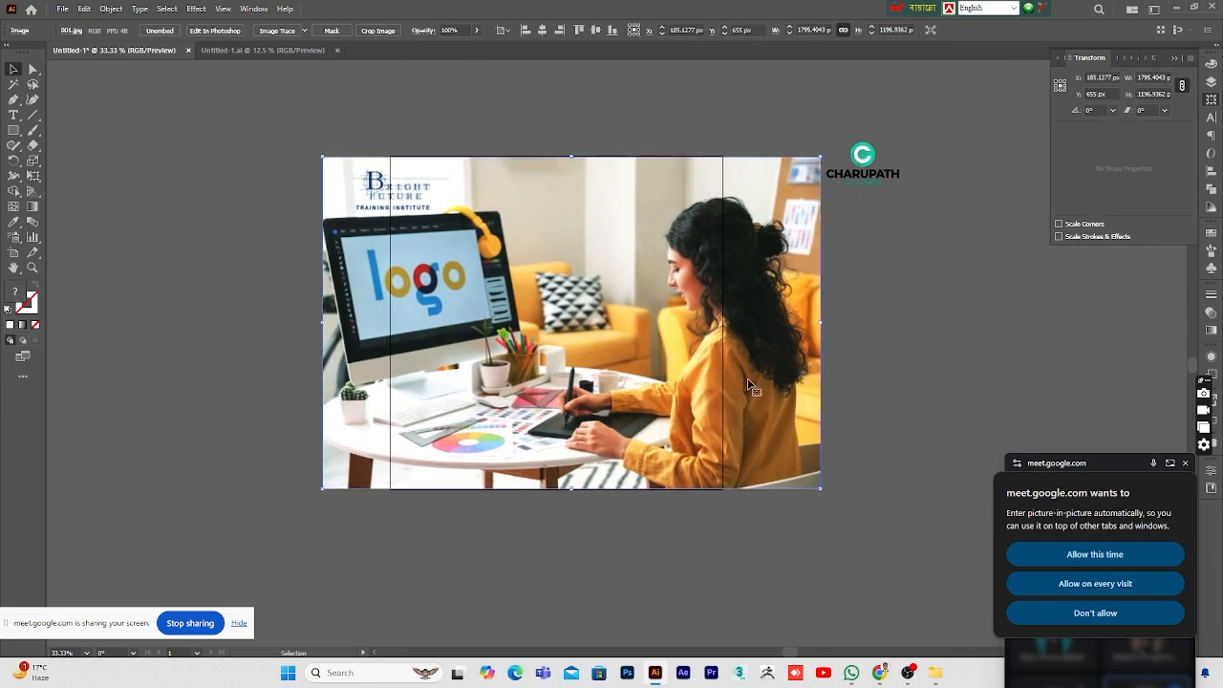
- Scale the embedded photo down to fit inside the artboard's width and centre it on the artboard
{"action": "key", "text": "ctrl+t"}
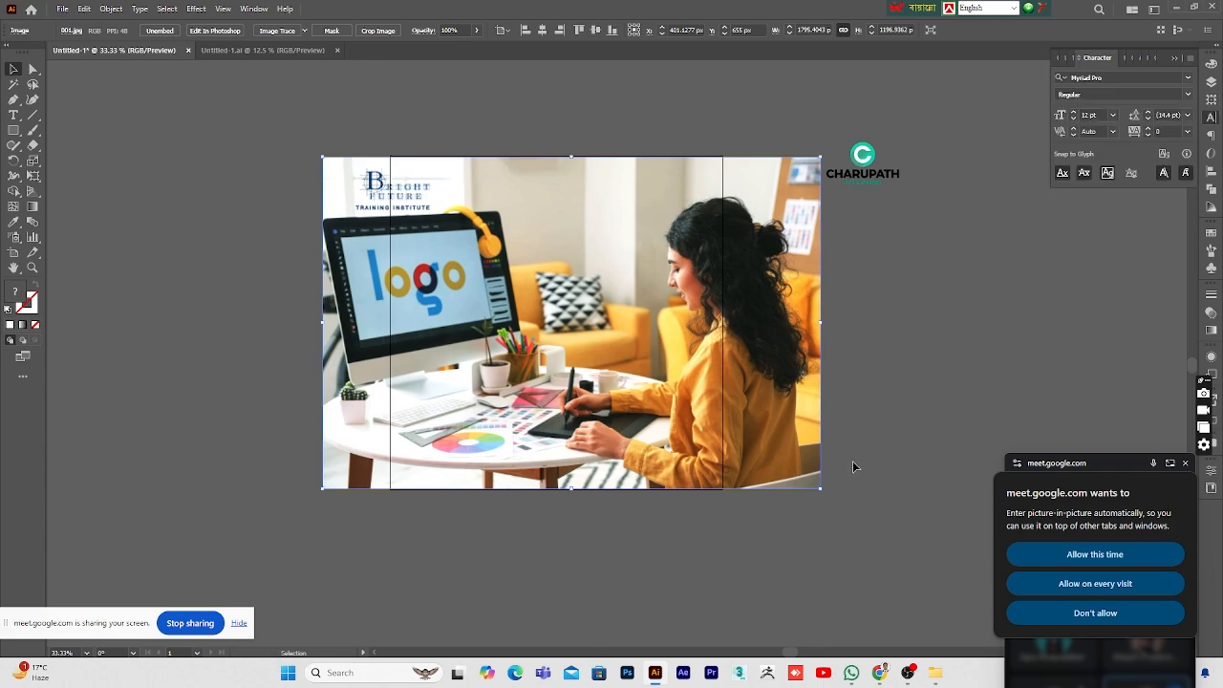
{"action": "left_click_drag", "start_coordinate": [827, 487], "coordinate": [627, 377]}
{"action": "left_click_drag", "start_coordinate": [475, 306], "coordinate": [554, 365]}
{"action": "left_click", "coordinate": [813, 357]}
- Move the Charupath logo closer to the artboard's upper right side
{"action": "left_click", "coordinate": [13, 268]}
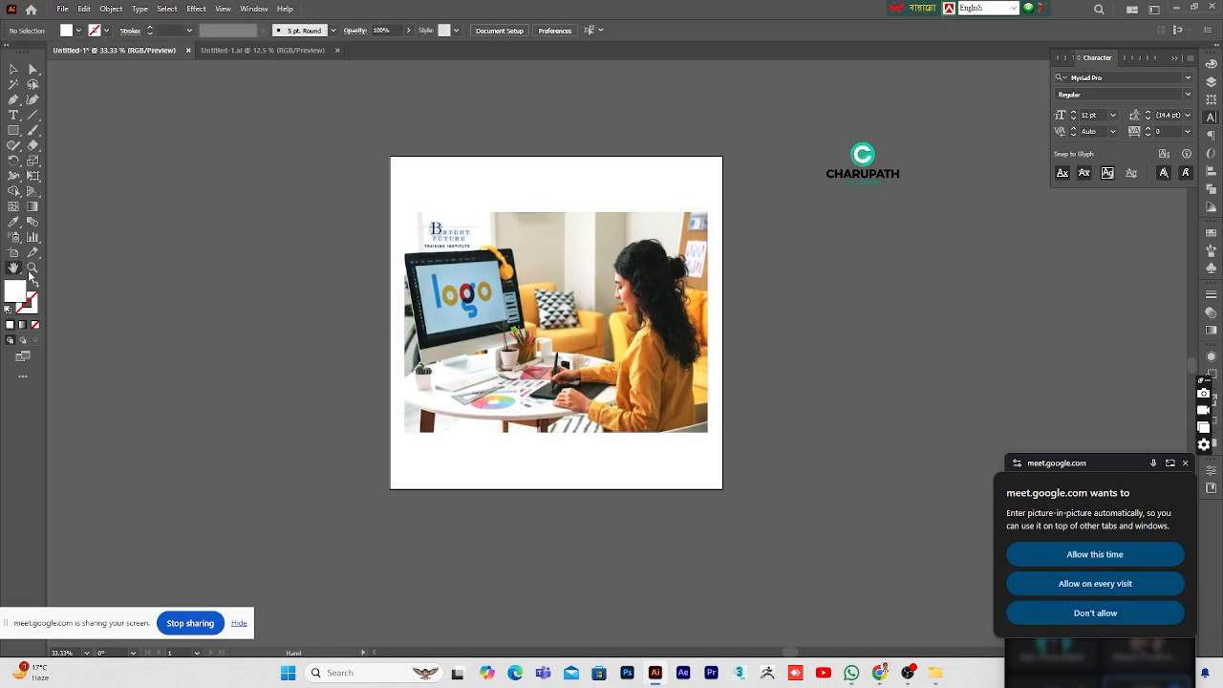
{"action": "left_click_drag", "start_coordinate": [676, 417], "coordinate": [626, 431]}
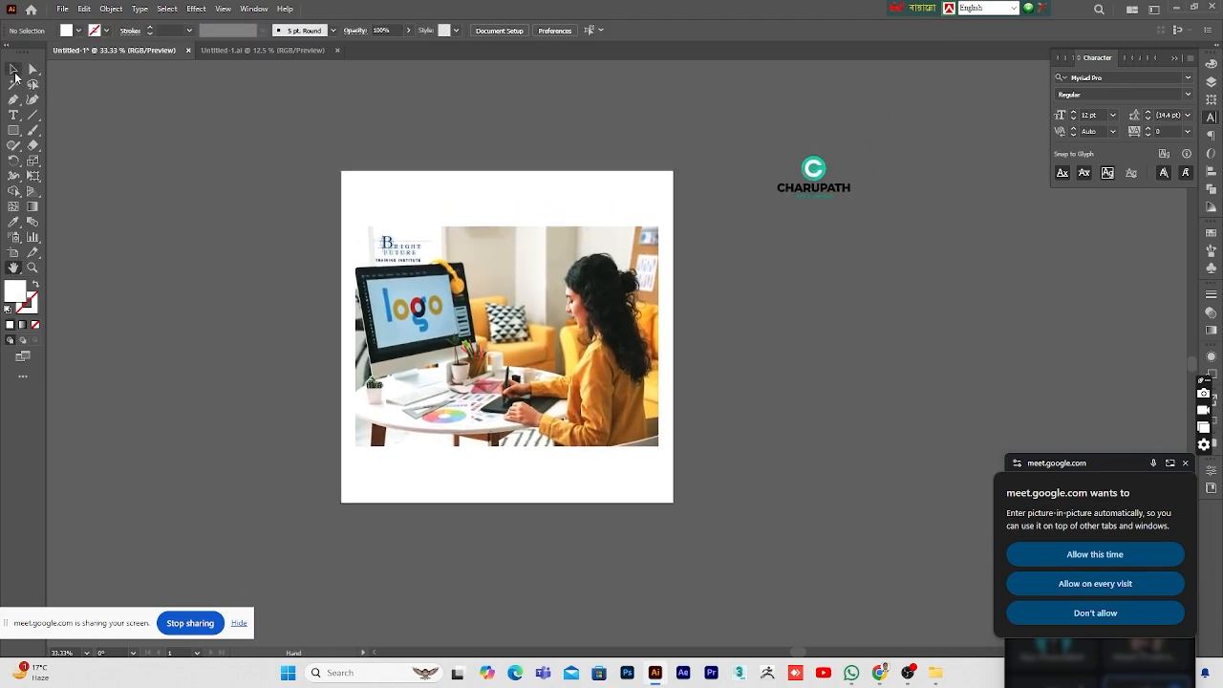
{"action": "left_click", "coordinate": [13, 69]}
{"action": "left_click_drag", "start_coordinate": [817, 168], "coordinate": [753, 193]}
{"action": "left_click", "coordinate": [860, 185]}
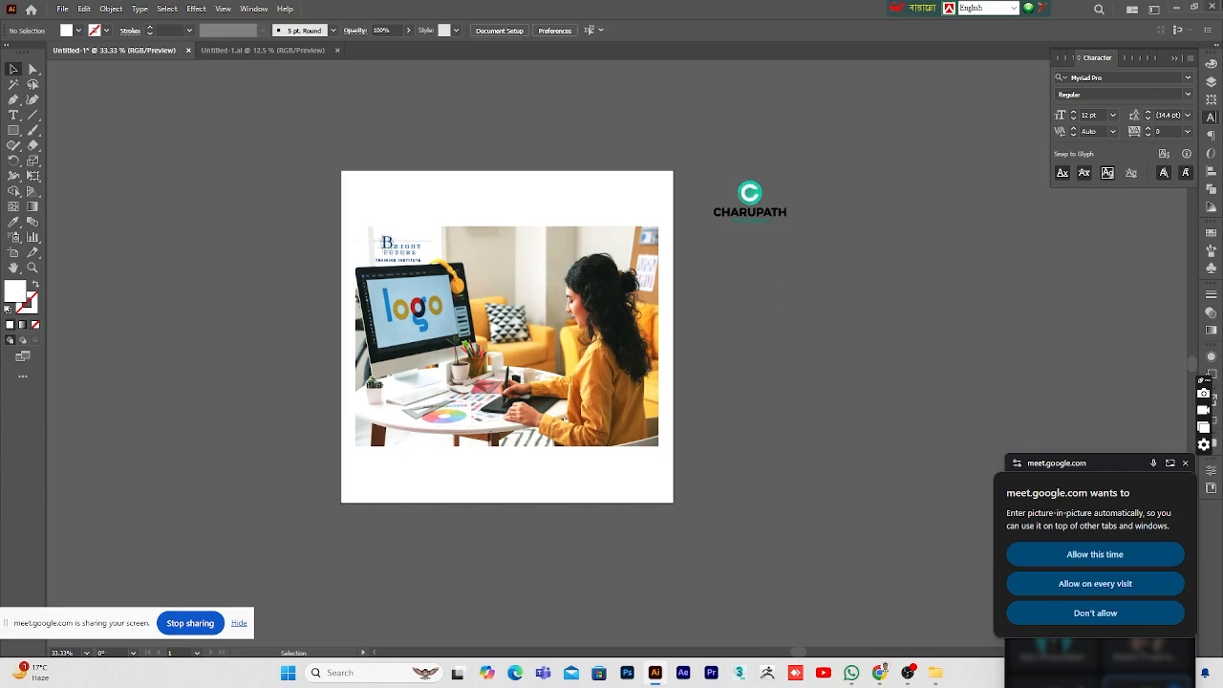
- Copy the orange and yellow contact details group from Untitled-1.ai into the untitled document, beside the artboard
{"action": "left_click", "coordinate": [1177, 8]}
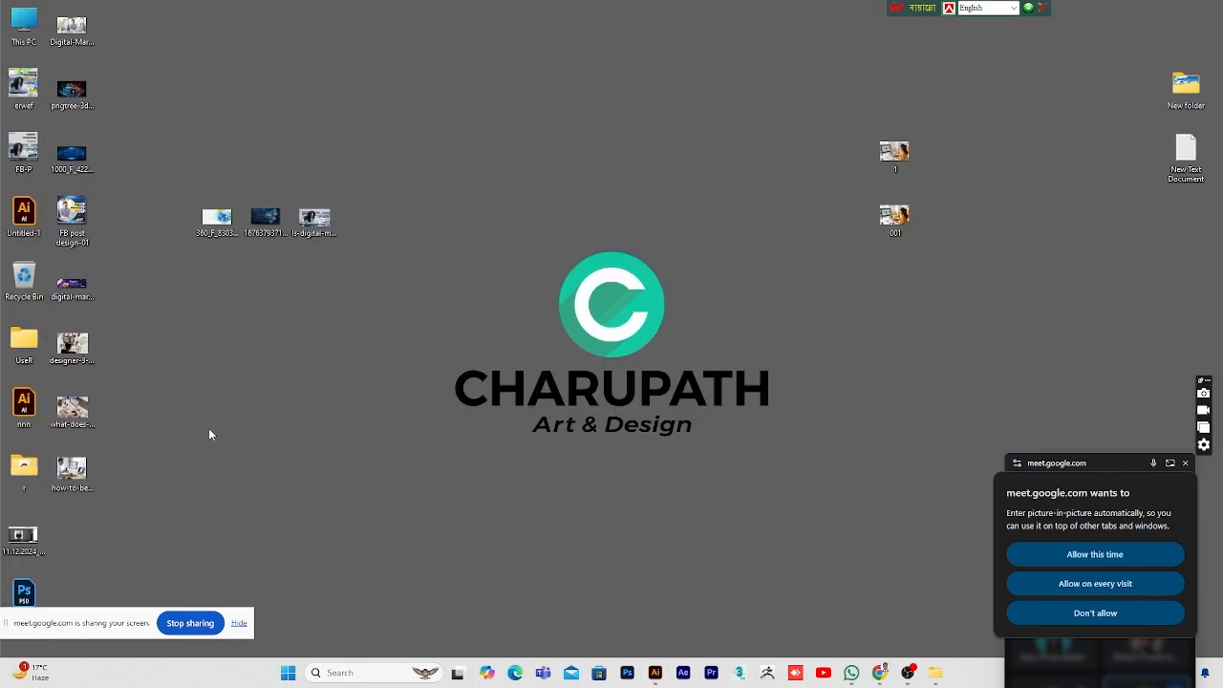
{"action": "left_click", "coordinate": [656, 673]}
{"action": "left_click", "coordinate": [258, 51]}
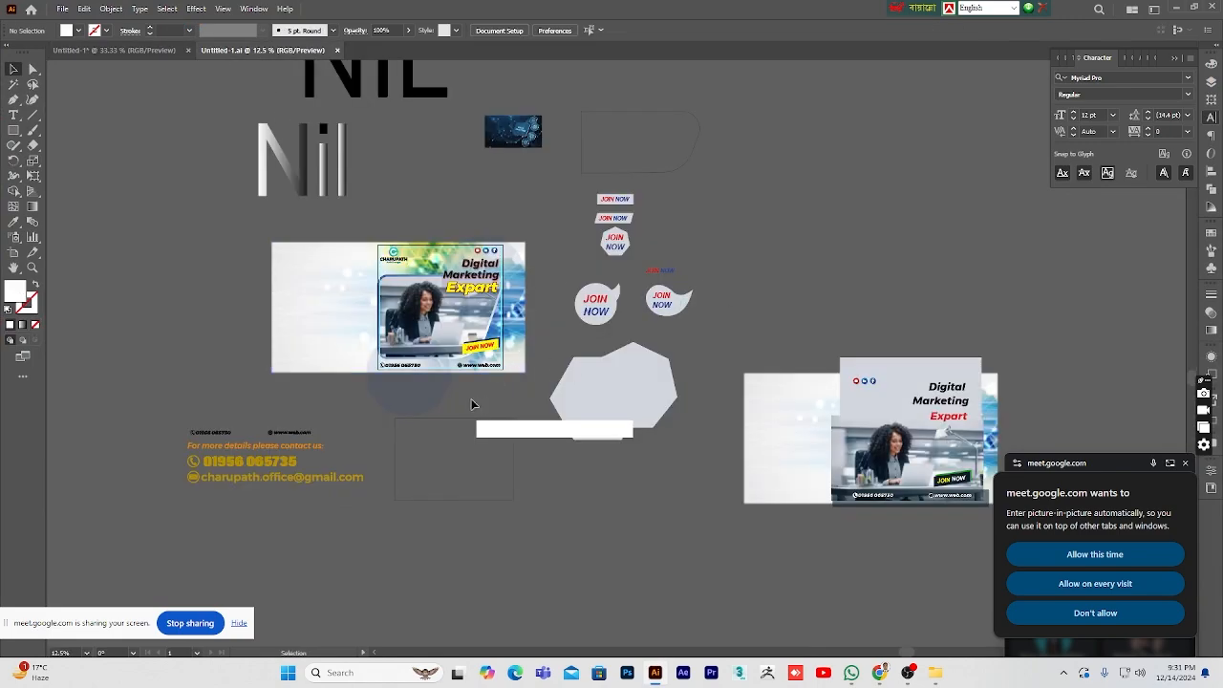
{"action": "left_click", "coordinate": [35, 269]}
{"action": "left_click", "coordinate": [527, 391], "text": "alt"}
{"action": "left_click", "coordinate": [666, 401]}
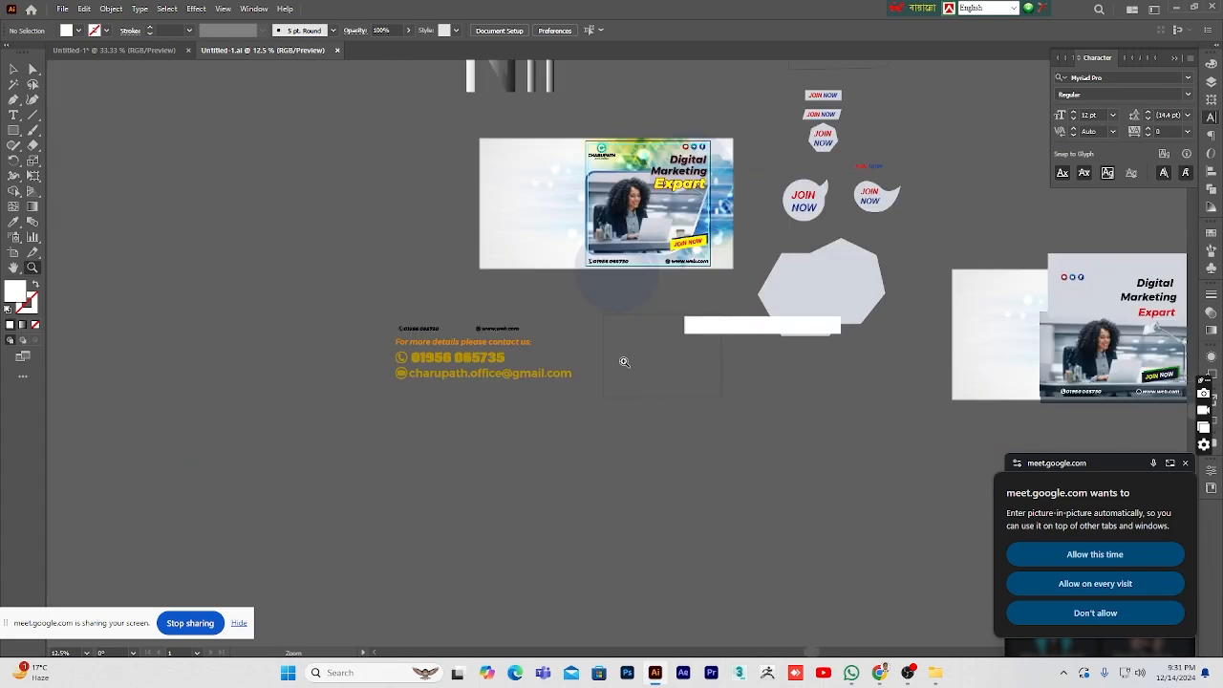
{"action": "left_click", "coordinate": [624, 361]}
{"action": "left_click", "coordinate": [14, 70]}
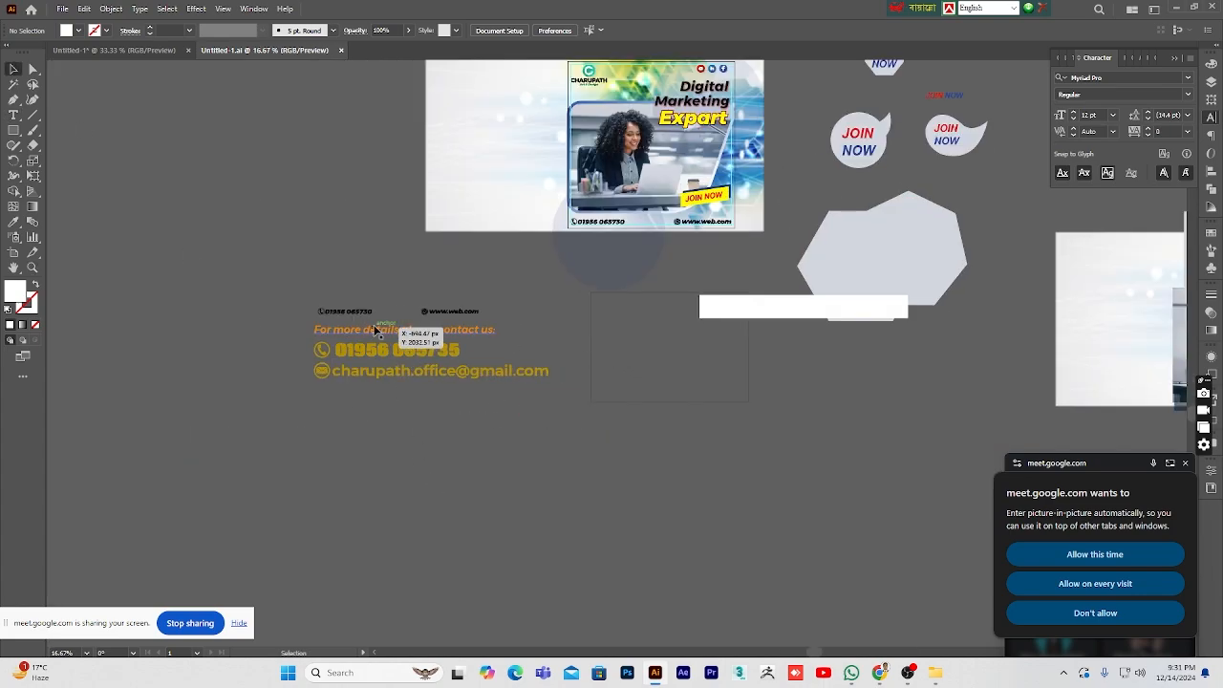
{"action": "left_click_drag", "start_coordinate": [375, 330], "coordinate": [277, 50]}
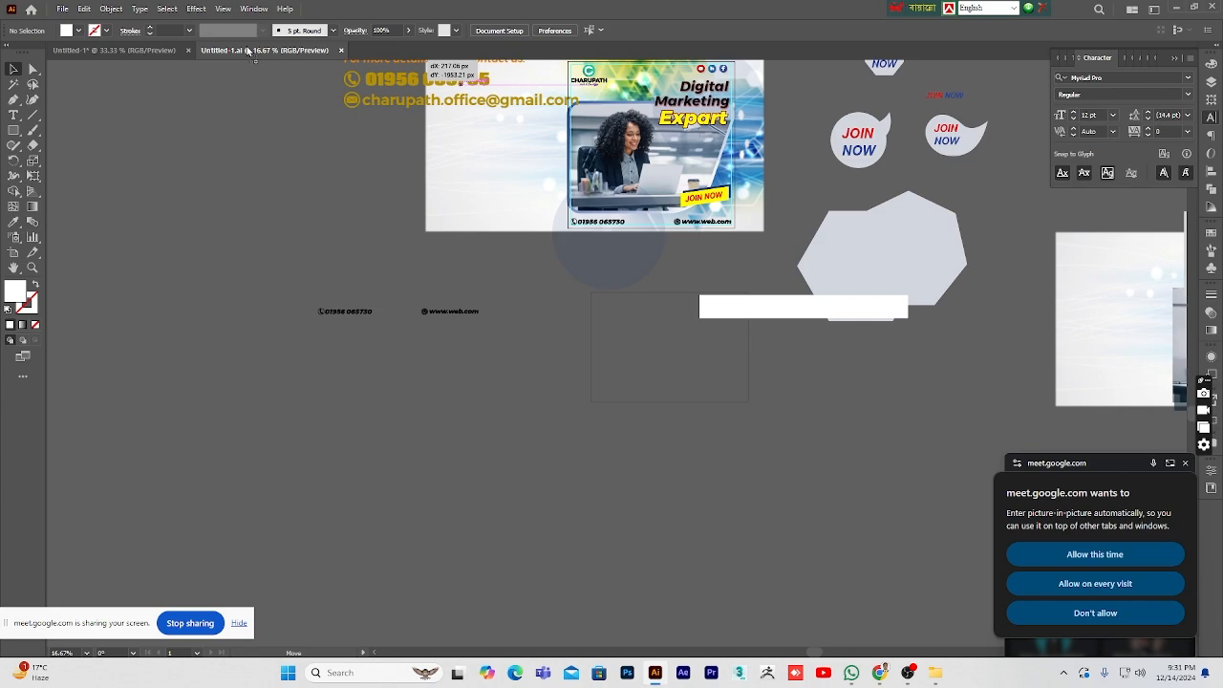
{"action": "left_click", "coordinate": [133, 53]}
{"action": "left_click_drag", "start_coordinate": [836, 393], "coordinate": [770, 380]}
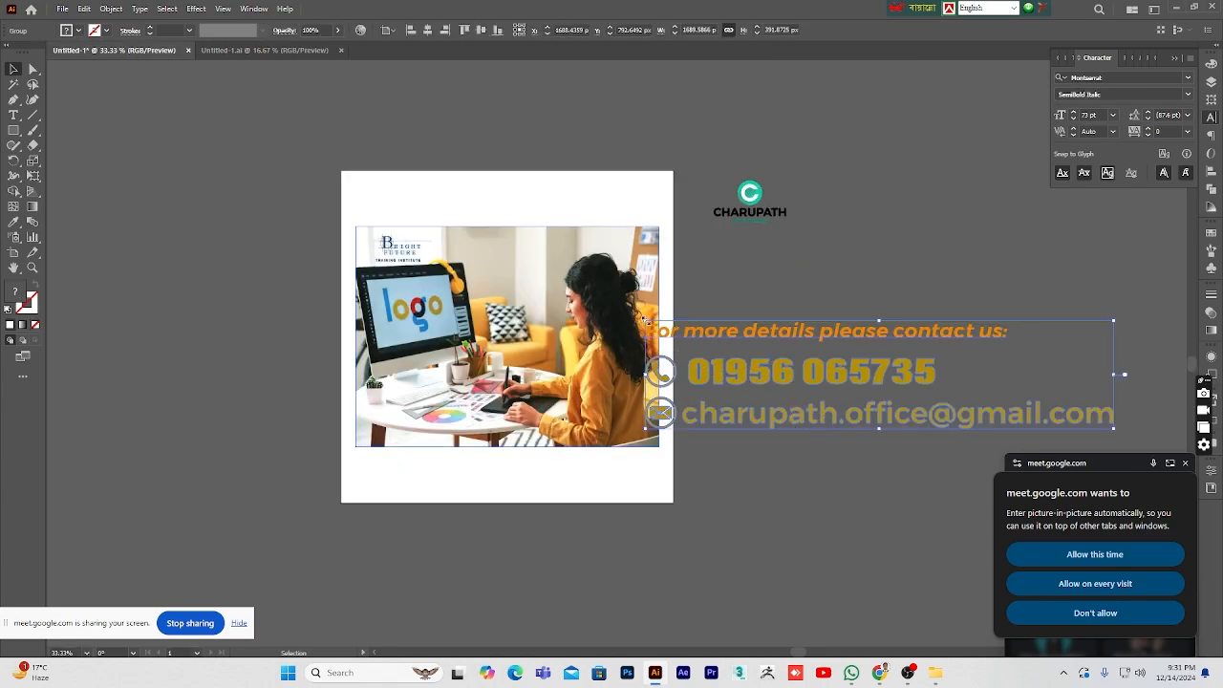
- Scale the contact details group down to about 936 × 217 px, clear of the artboard's right edge
{"action": "left_click_drag", "start_coordinate": [646, 322], "coordinate": [786, 307]}
{"action": "left_click", "coordinate": [799, 439]}
{"action": "left_click", "coordinate": [780, 381]}
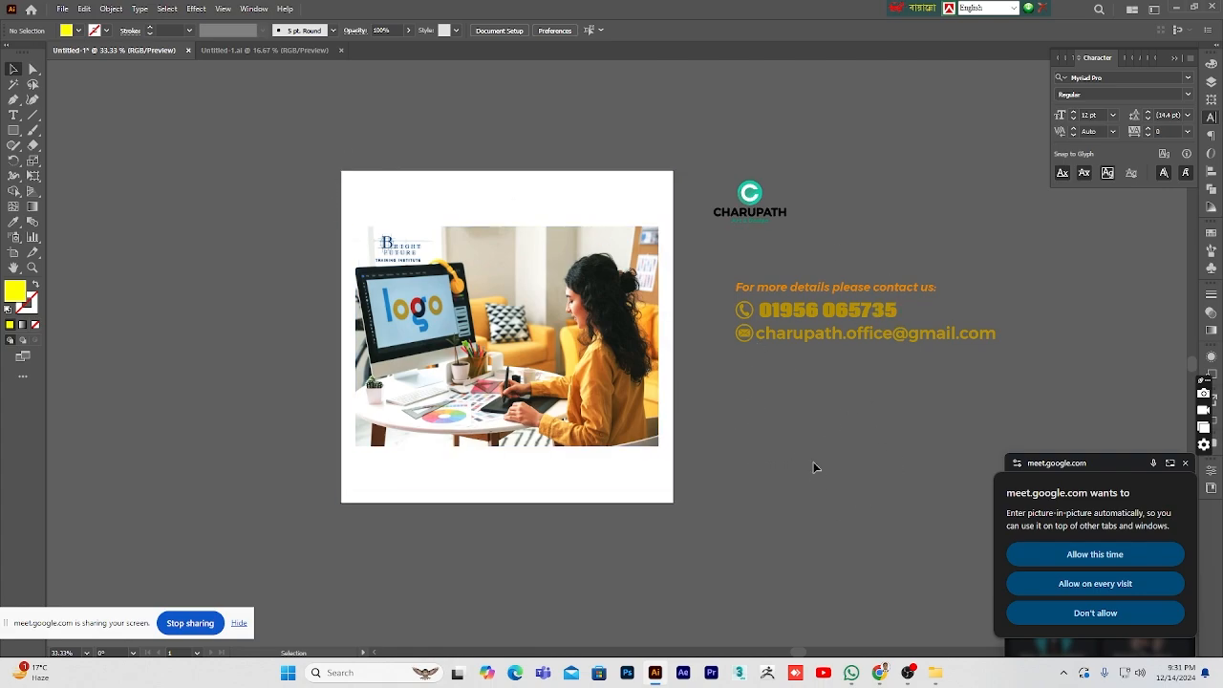
- Check the Untitled-1.ai document, and in the untitled document move the contact details group directly beneath the Charupath logo
{"action": "left_click", "coordinate": [265, 50]}
{"action": "left_click", "coordinate": [541, 490]}
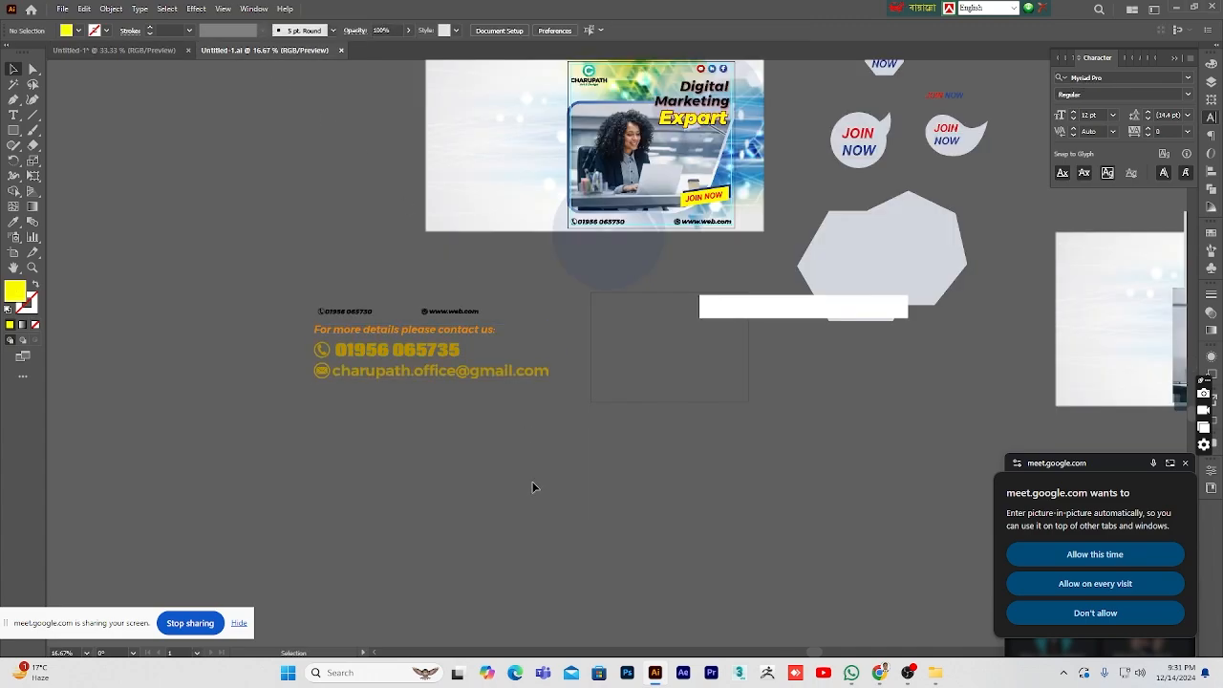
{"action": "left_click", "coordinate": [105, 49]}
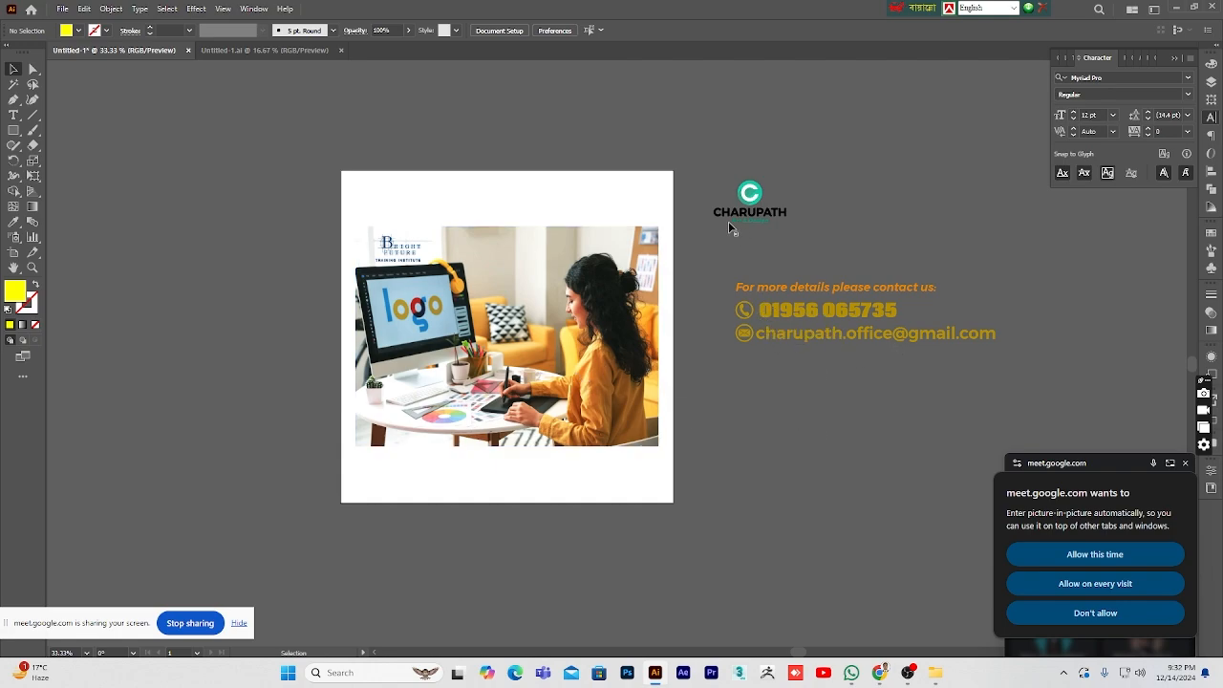
{"action": "left_click_drag", "start_coordinate": [770, 306], "coordinate": [737, 266]}
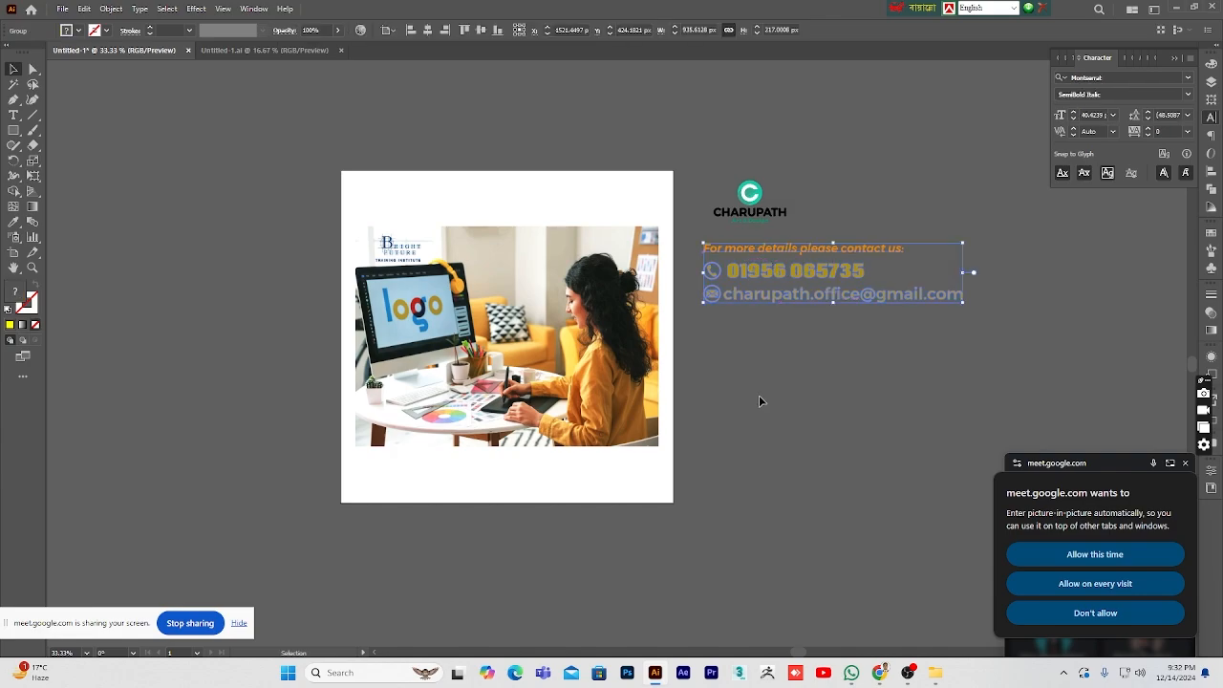
{"action": "left_click", "coordinate": [718, 460]}
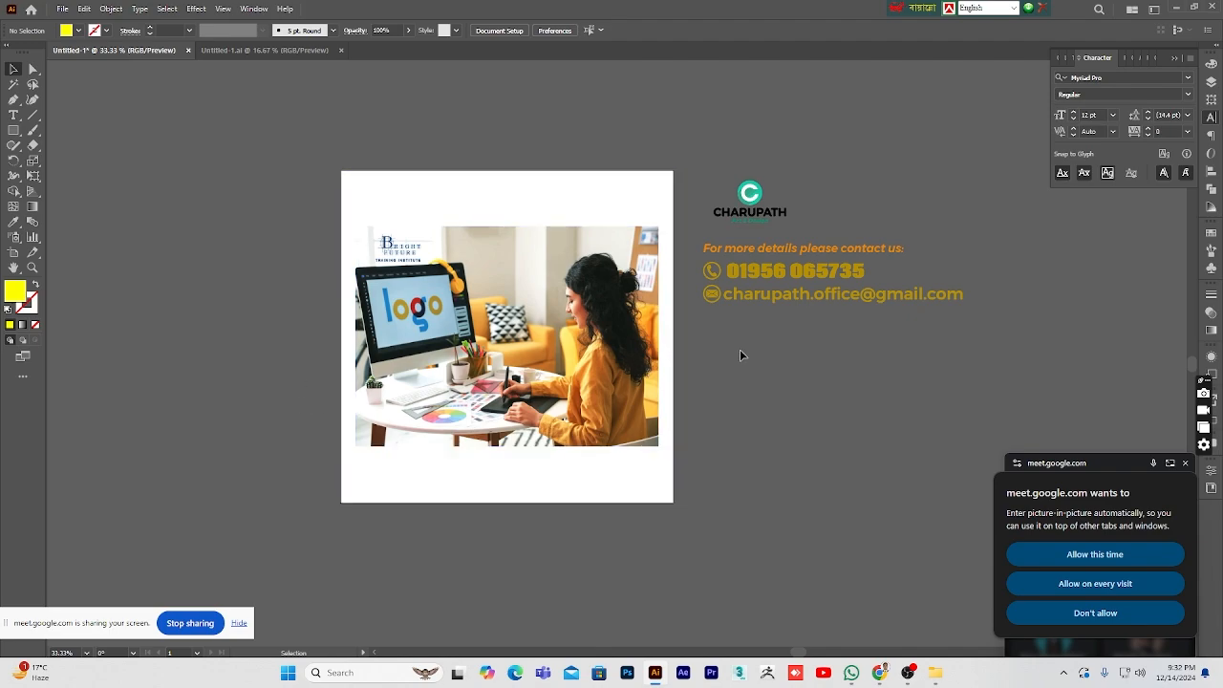
{"action": "left_click", "coordinate": [658, 319]}
{"action": "left_click", "coordinate": [739, 182]}
{"action": "left_click", "coordinate": [741, 274]}
{"action": "left_click", "coordinate": [773, 364]}
- Switch to File Explorer and open the Charupath ad folder inside destop all on the Software (G:) drive
{"action": "left_click", "coordinate": [1174, 8]}
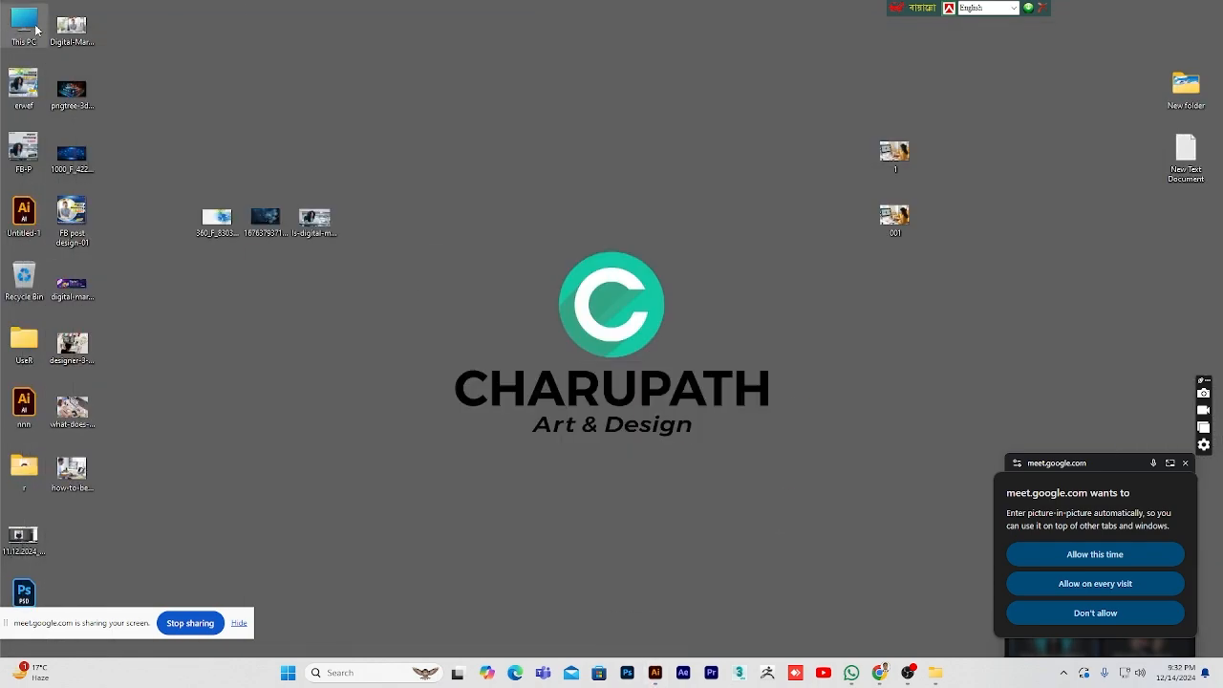
{"action": "double_click", "coordinate": [35, 31]}
{"action": "double_click", "coordinate": [836, 126]}
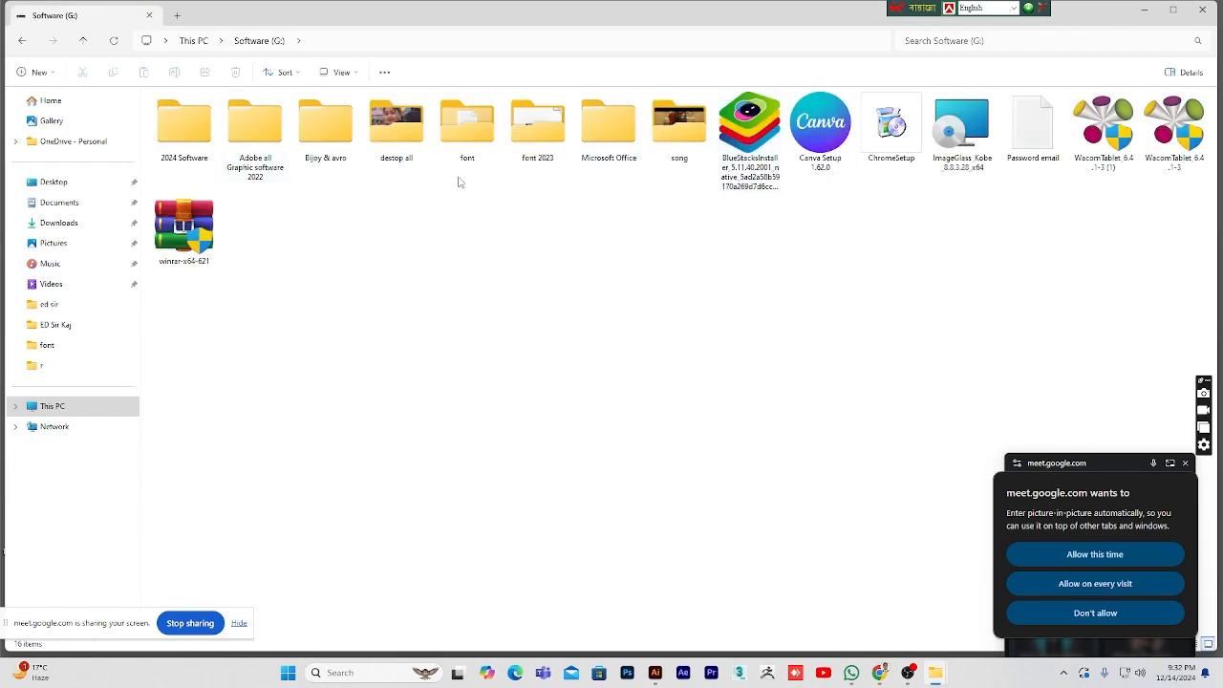
{"action": "double_click", "coordinate": [398, 153]}
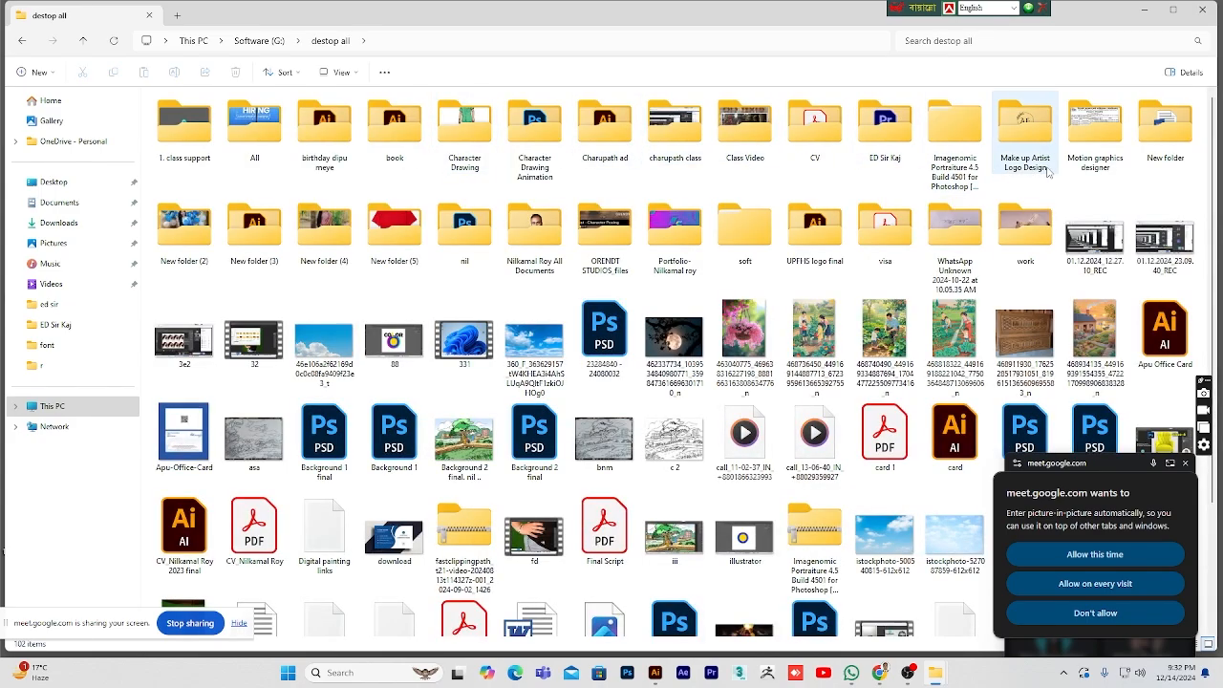
{"action": "double_click", "coordinate": [599, 138]}
- Check the Charupath logo layouts in charupath.ai, close that document and return to the Charupath ad folder
{"action": "double_click", "coordinate": [821, 134]}
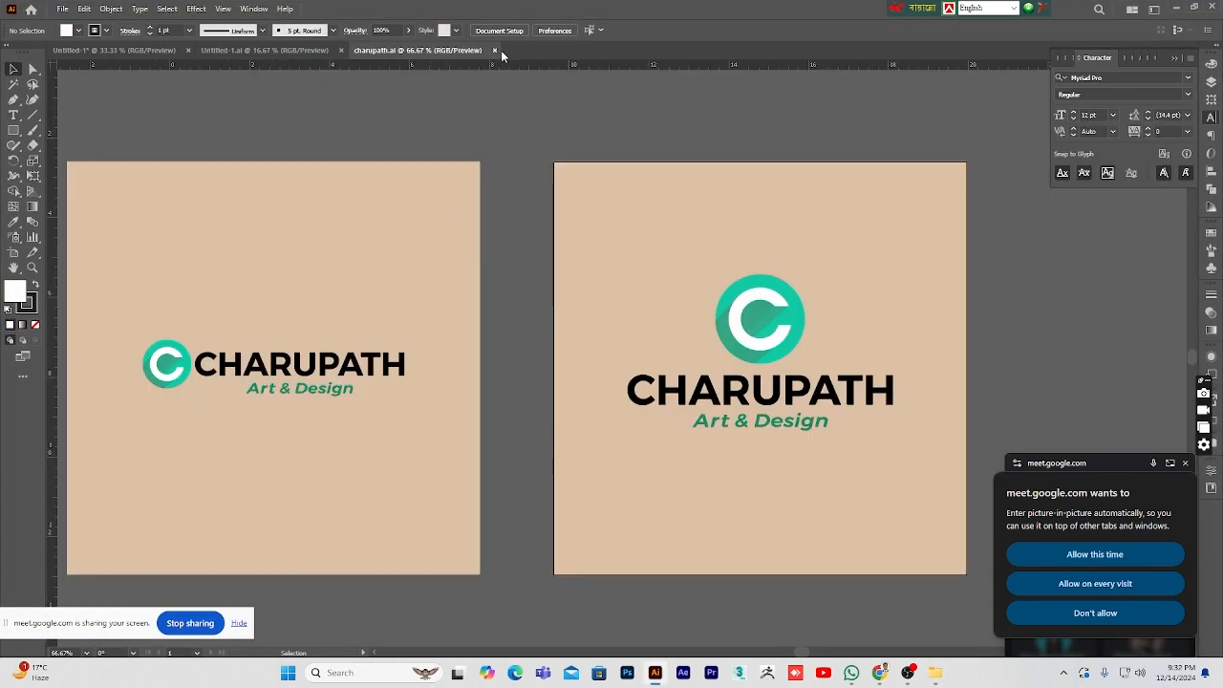
{"action": "left_click", "coordinate": [496, 51]}
{"action": "left_click", "coordinate": [1173, 8]}
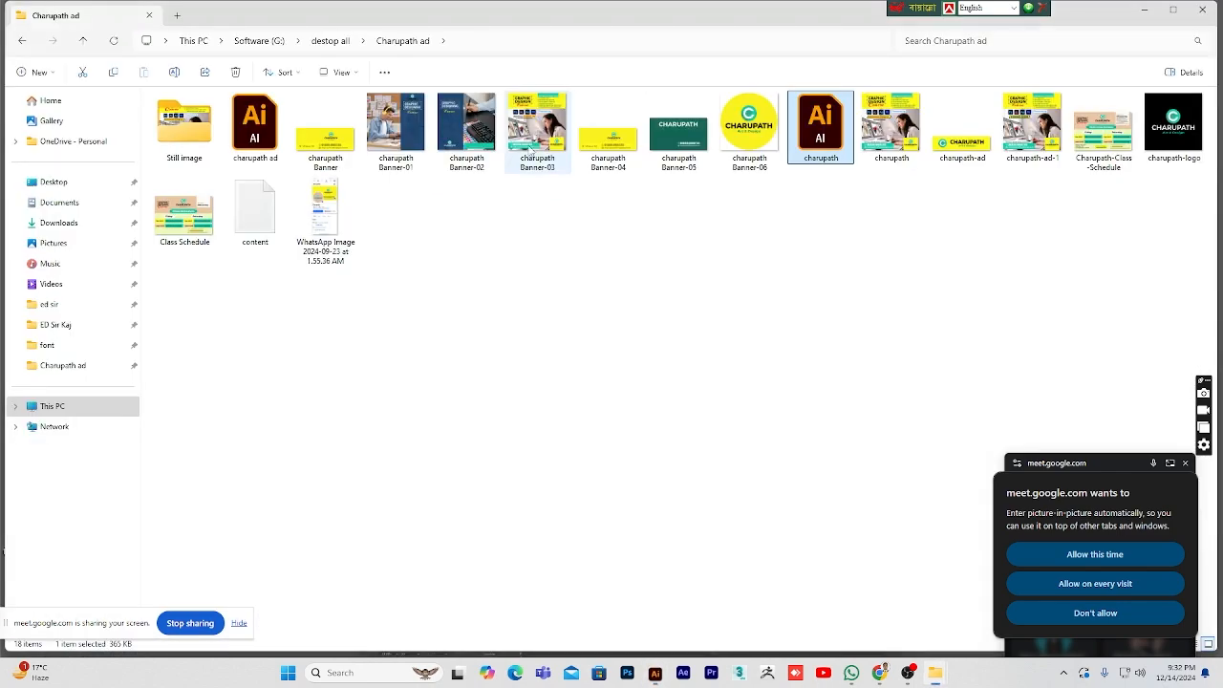
- Open charupath ad.ai from the Charupath ad folder and find its yellow Graphic Design Course ad with the woman at a desk
{"action": "double_click", "coordinate": [255, 125]}
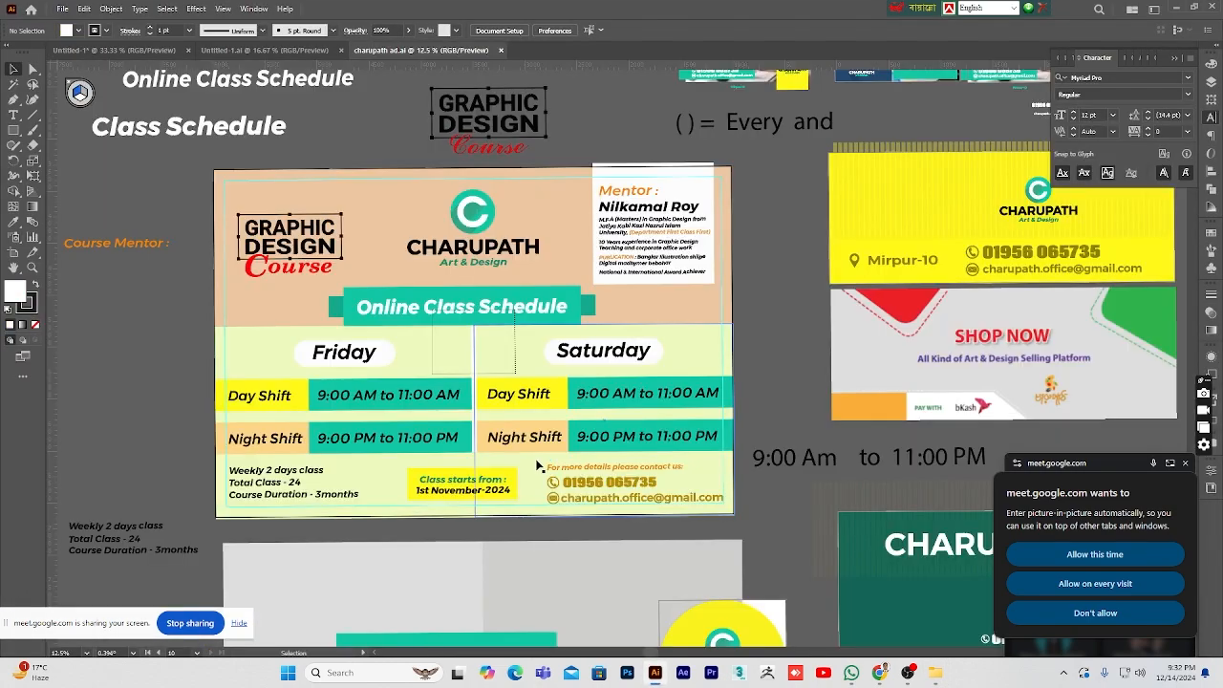
{"action": "left_click", "coordinate": [30, 269]}
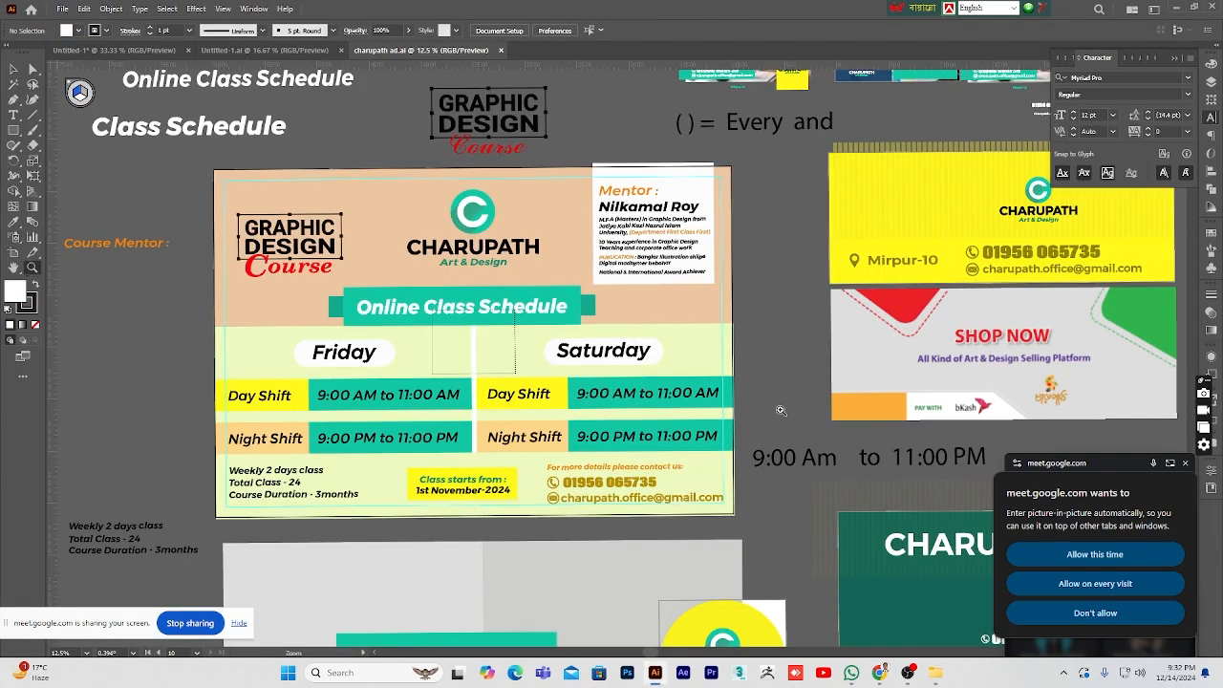
{"action": "left_click", "coordinate": [708, 447], "text": "alt"}
{"action": "left_click", "coordinate": [701, 438], "text": "alt"}
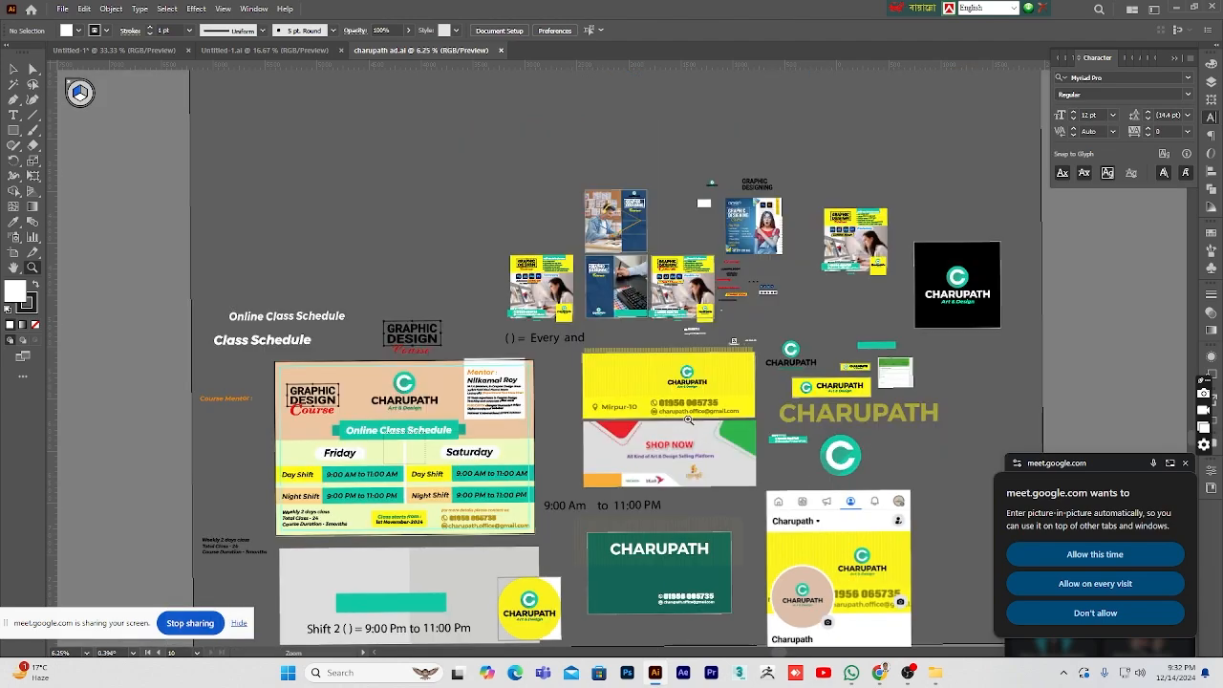
{"action": "left_click", "coordinate": [685, 315]}
{"action": "left_click", "coordinate": [613, 344]}
{"action": "left_click", "coordinate": [546, 355]}
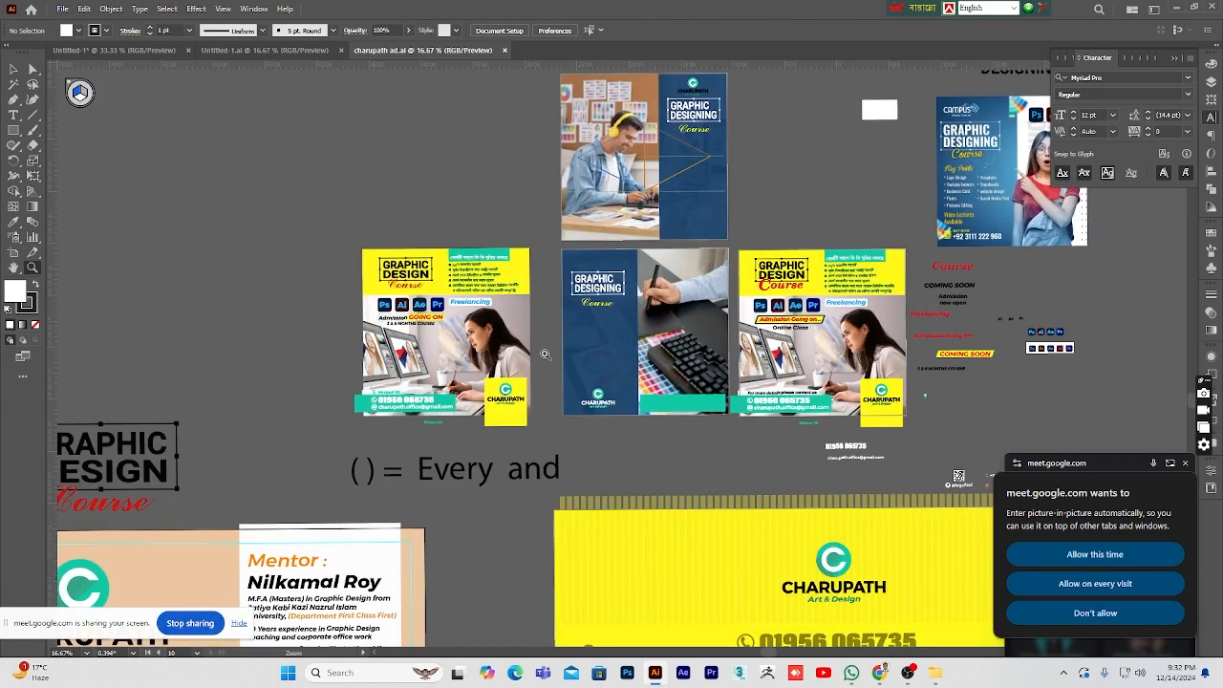
{"action": "left_click", "coordinate": [521, 367]}
{"action": "left_click", "coordinate": [583, 326]}
{"action": "scroll", "coordinate": [620, 425], "scroll_direction": "up", "scroll_amount": 1}
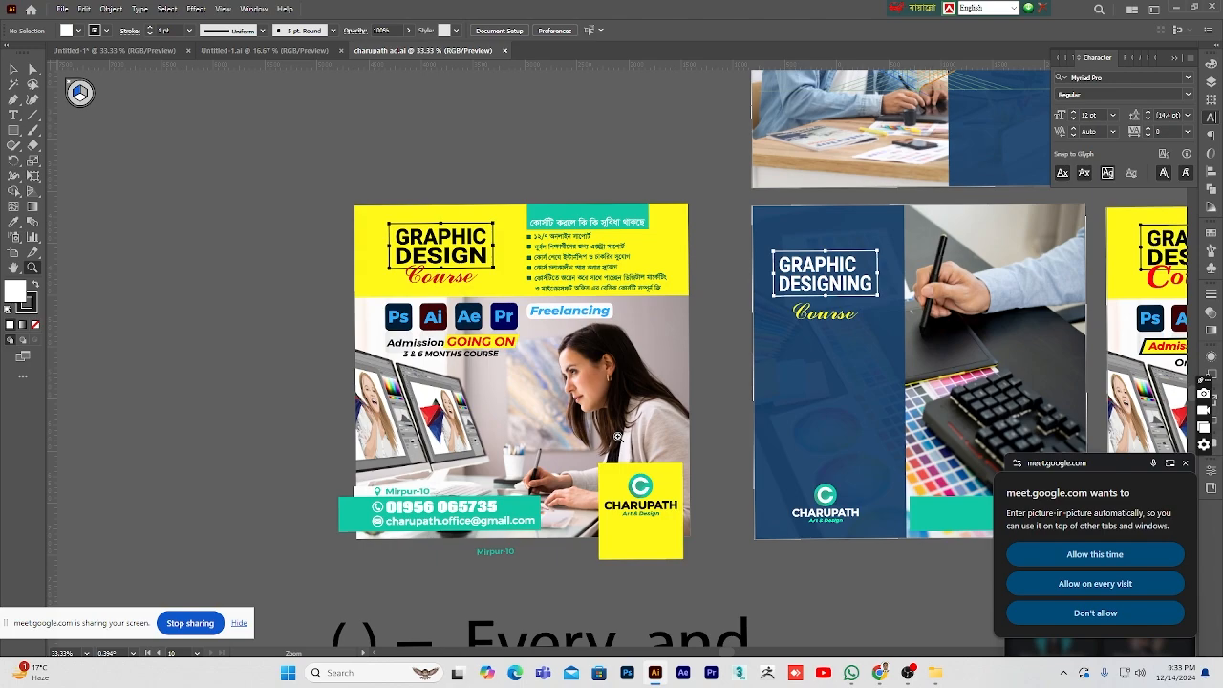
- Copy the complete yellow Graphic Design Course ad from charupath ad.ai into Untitled-1.ai, beside the Digital Marketing Expert post
{"action": "left_click", "coordinate": [13, 69]}
{"action": "scroll", "coordinate": [628, 452], "scroll_direction": "down", "scroll_amount": 2}
{"action": "scroll", "coordinate": [712, 475], "scroll_direction": "up", "scroll_amount": 1}
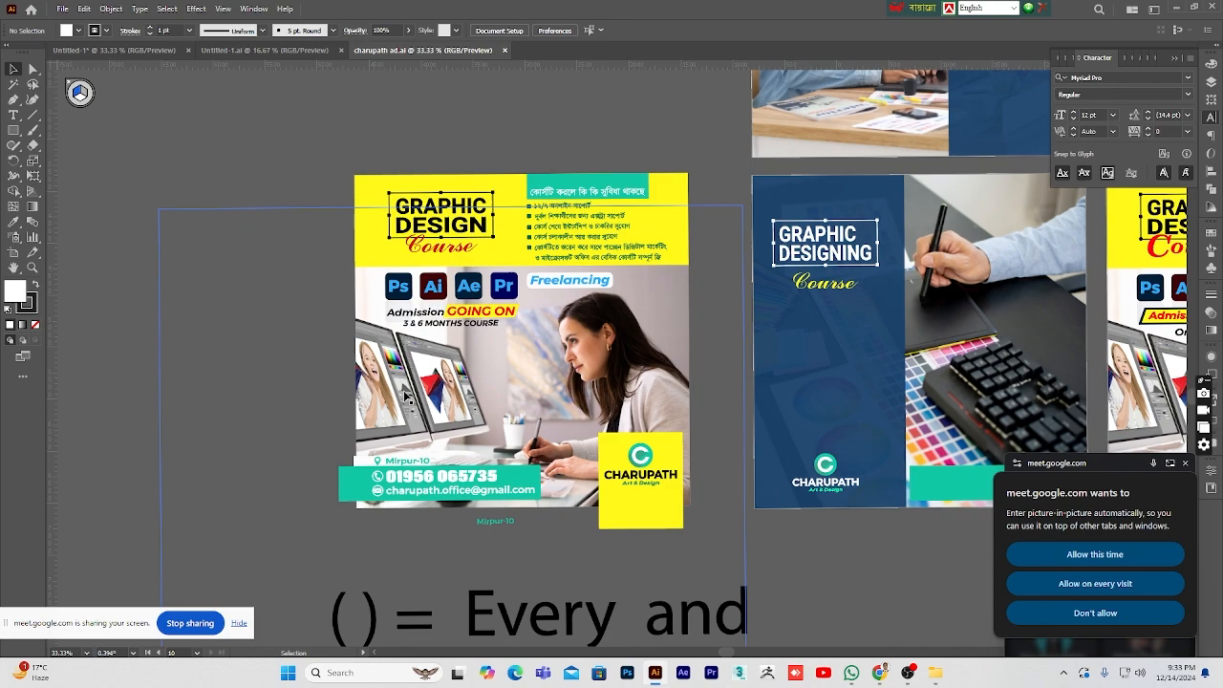
{"action": "left_click_drag", "start_coordinate": [291, 135], "coordinate": [656, 462]}
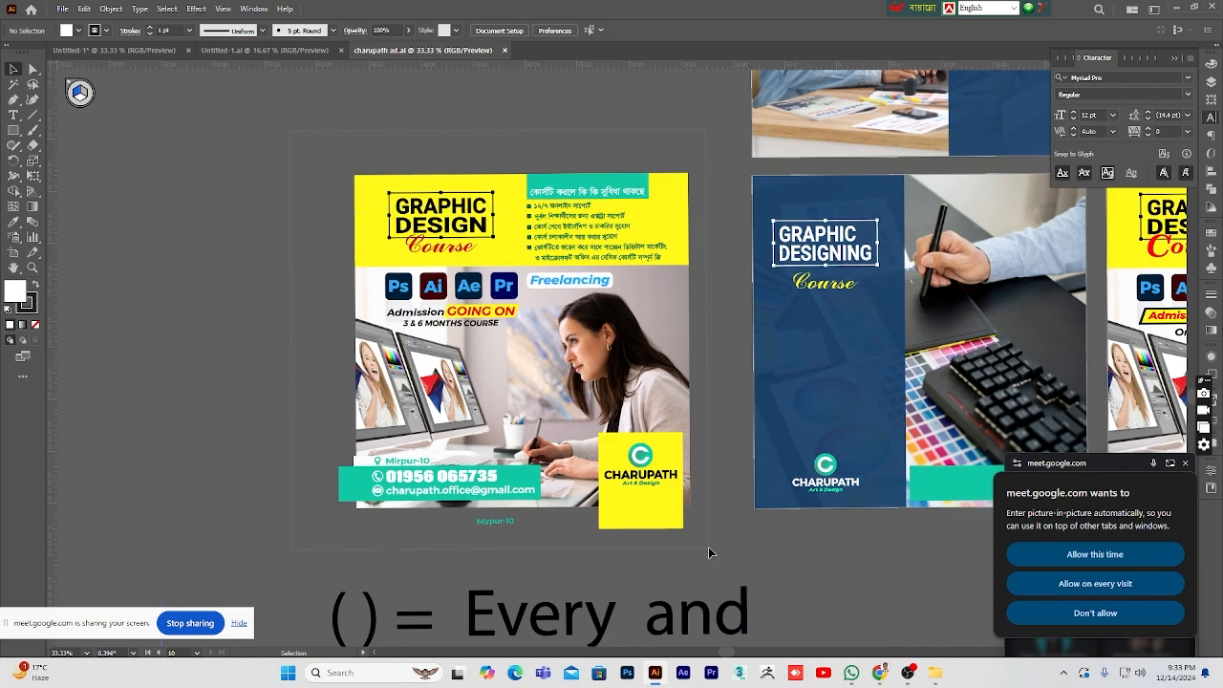
{"action": "left_click_drag", "start_coordinate": [709, 552], "coordinate": [711, 547]}
{"action": "left_click_drag", "start_coordinate": [597, 315], "coordinate": [251, 46]}
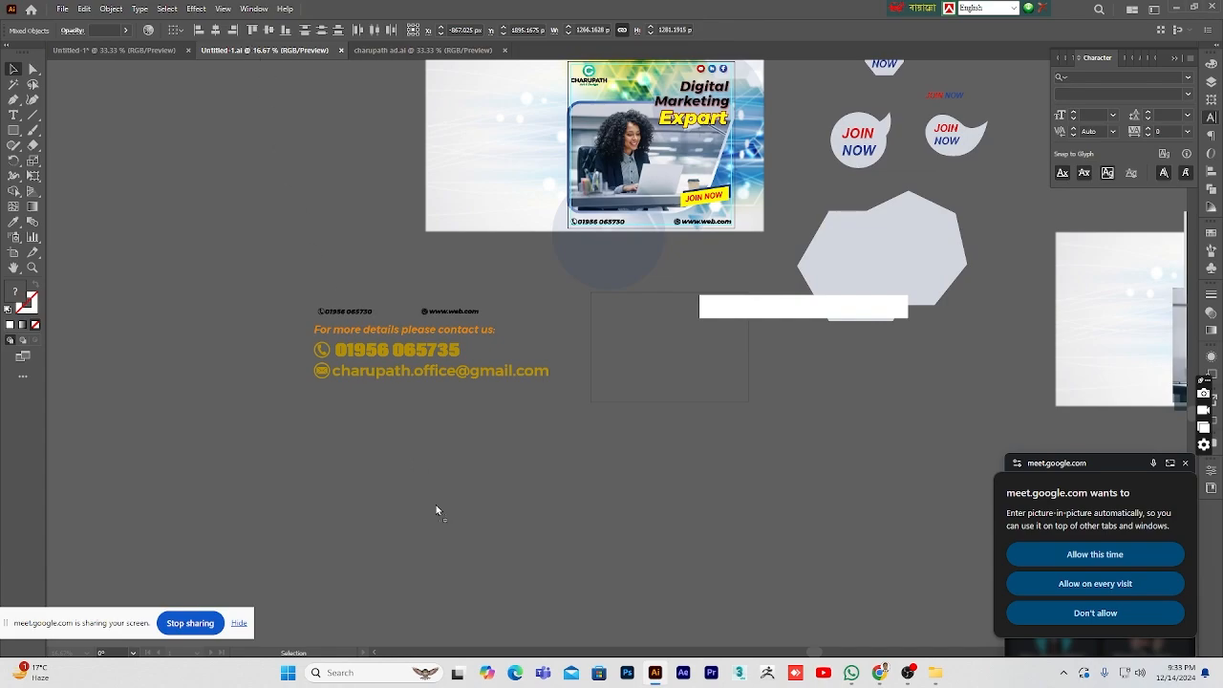
{"action": "left_click_drag", "start_coordinate": [436, 510], "coordinate": [240, 195]}
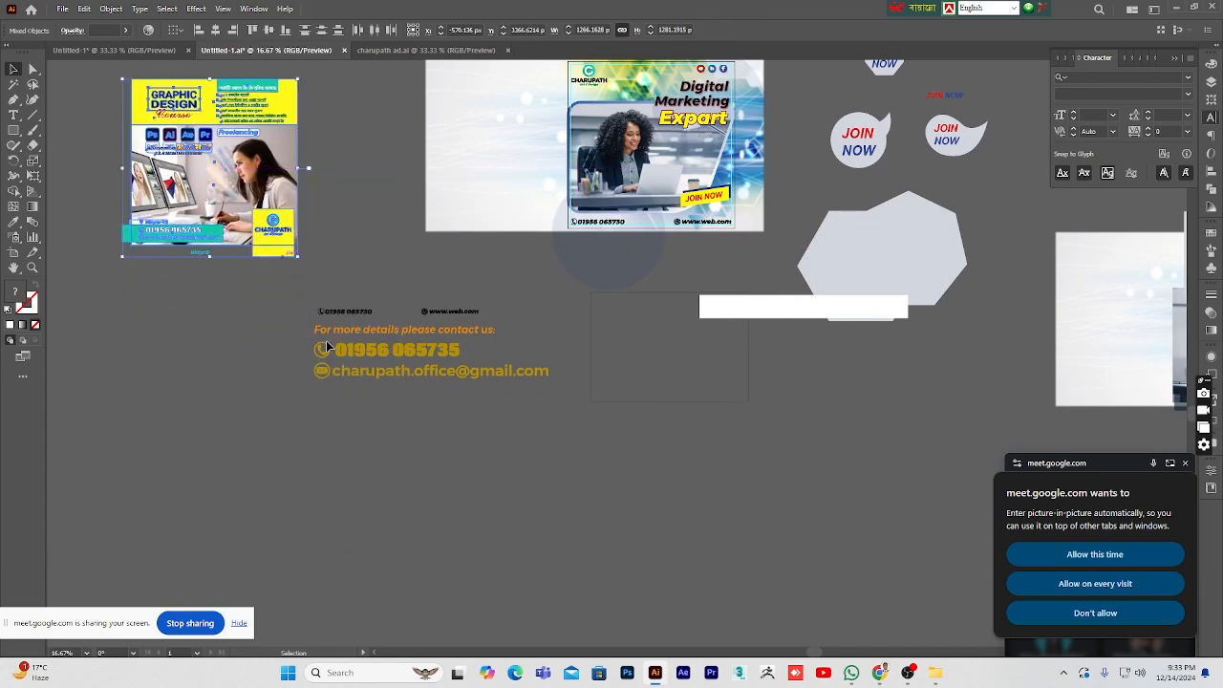
{"action": "scroll", "coordinate": [404, 615], "scroll_direction": "up", "scroll_amount": 3}
{"action": "scroll", "coordinate": [403, 614], "scroll_direction": "down", "scroll_amount": 4}
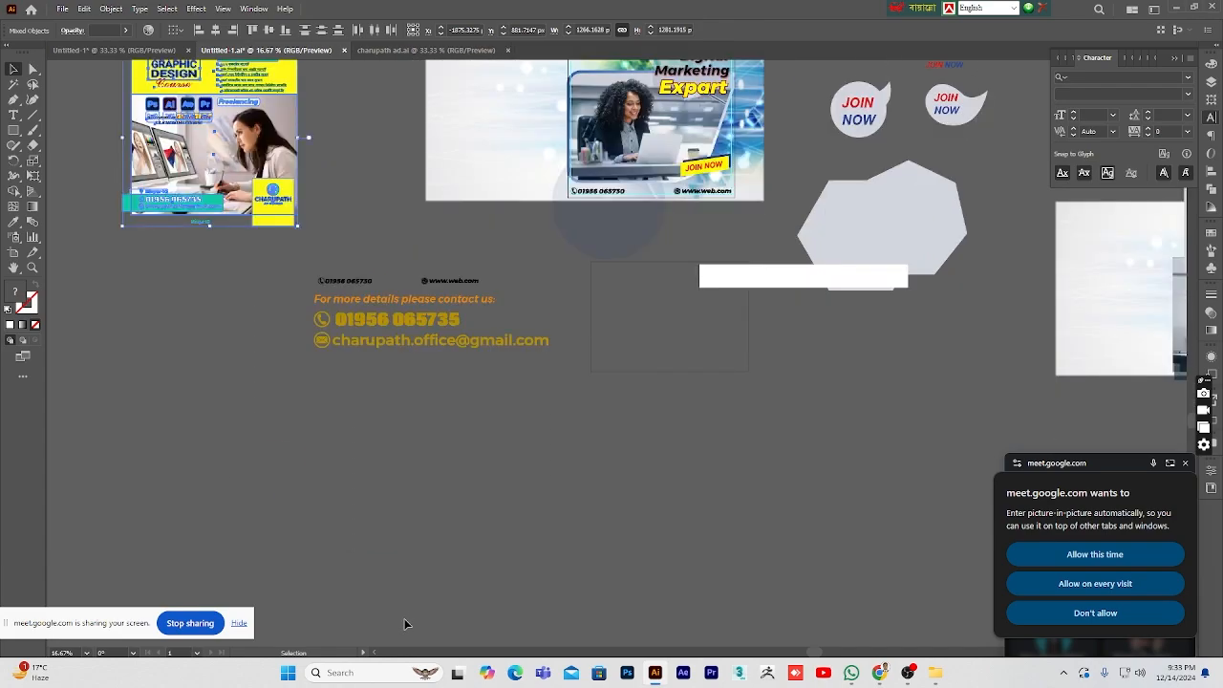
- Copy the Graphic Design Course ad from Untitled-1.ai into the untitled document and place it just left of the artboard, level with its top edge
{"action": "left_click_drag", "start_coordinate": [226, 170], "coordinate": [136, 48]}
{"action": "left_click_drag", "start_coordinate": [249, 327], "coordinate": [606, 439]}
{"action": "key", "text": "space"}
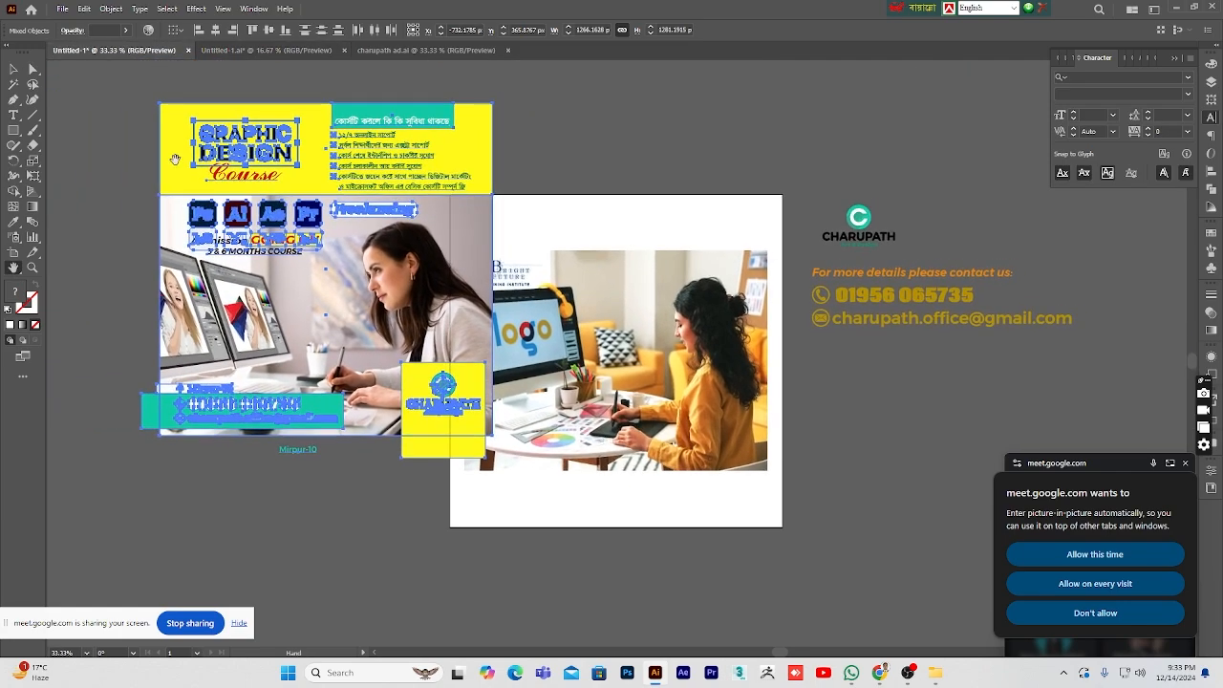
{"action": "left_click", "coordinate": [13, 70]}
{"action": "left_click_drag", "start_coordinate": [374, 173], "coordinate": [297, 266]}
{"action": "left_click", "coordinate": [564, 113]}
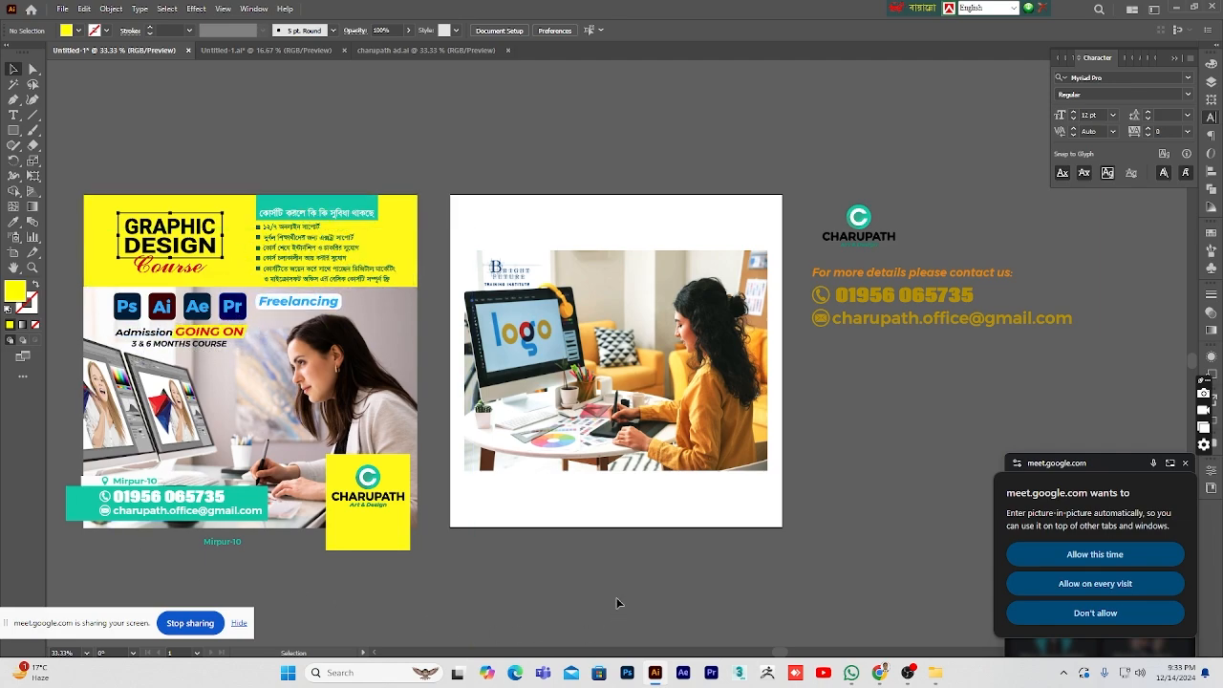
{"action": "left_click", "coordinate": [14, 268]}
{"action": "mouse_move", "coordinate": [548, 476]}
{"action": "left_mouse_down"}
{"action": "mouse_move", "coordinate": [560, 441]}
{"action": "mouse_move", "coordinate": [575, 472]}
{"action": "mouse_move", "coordinate": [547, 480]}
{"action": "left_mouse_up"}
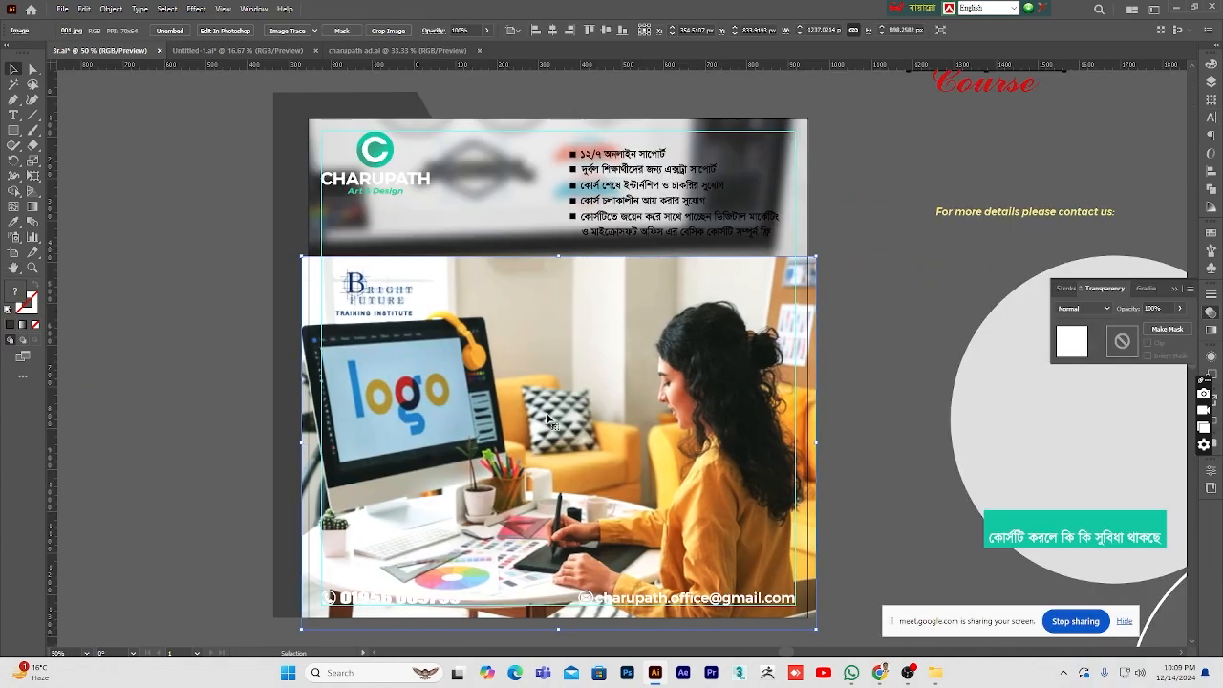
- Duplicate the teal rectangle behind the phone and email line, stretching it across the artboard to about 1379 × 92 px
{"action": "left_click_drag", "start_coordinate": [1067, 527], "coordinate": [363, 600]}
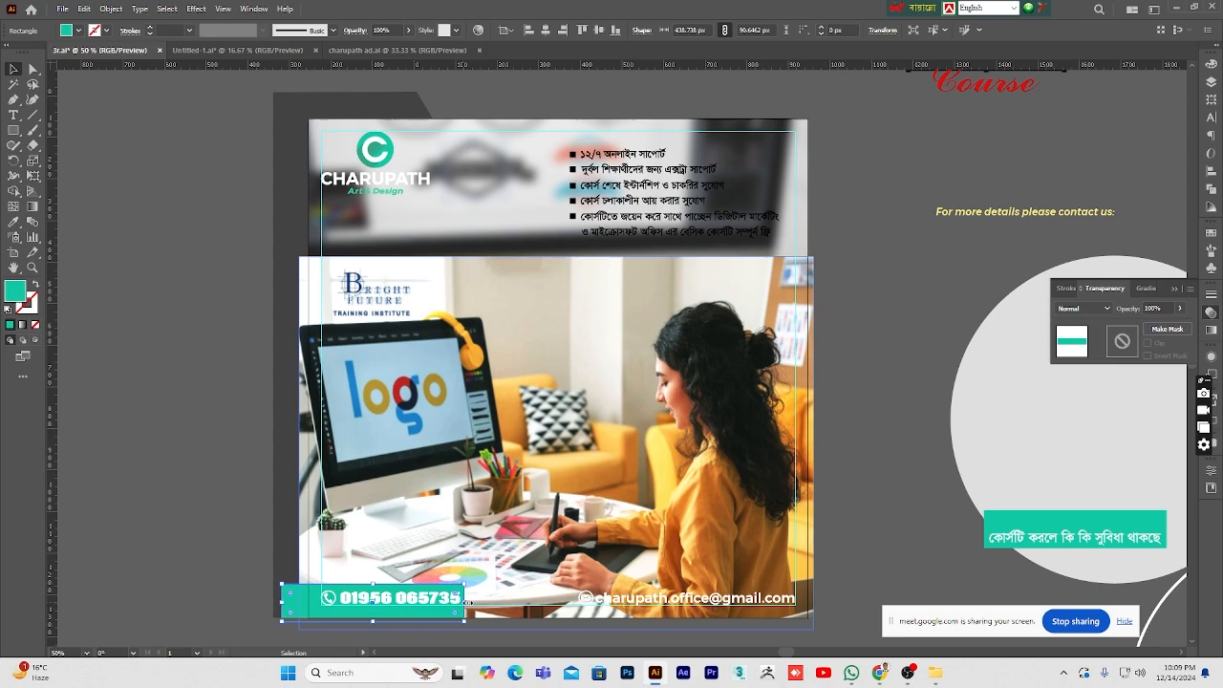
{"action": "left_click_drag", "start_coordinate": [464, 600], "coordinate": [855, 600]}
{"action": "mouse_move", "coordinate": [567, 584]}
{"action": "left_mouse_down"}
{"action": "mouse_move", "coordinate": [568, 571]}
{"action": "mouse_move", "coordinate": [567, 582]}
{"action": "left_mouse_up"}
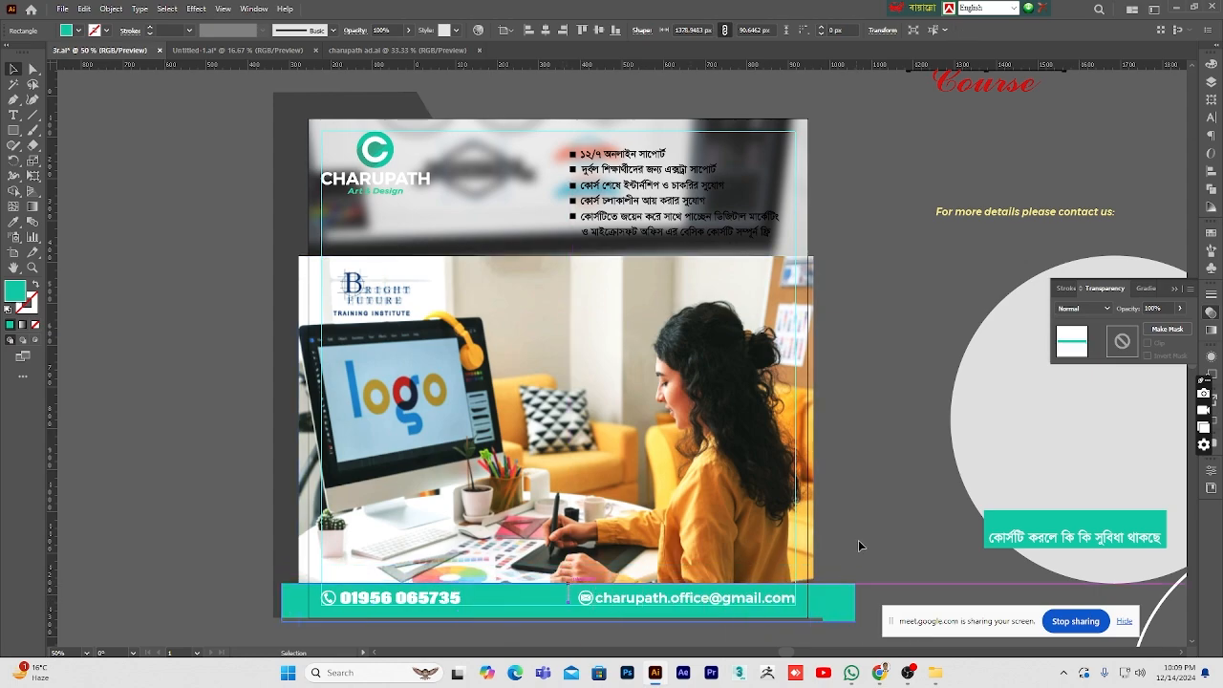
{"action": "scroll", "coordinate": [593, 590], "scroll_direction": "down", "scroll_amount": 1}
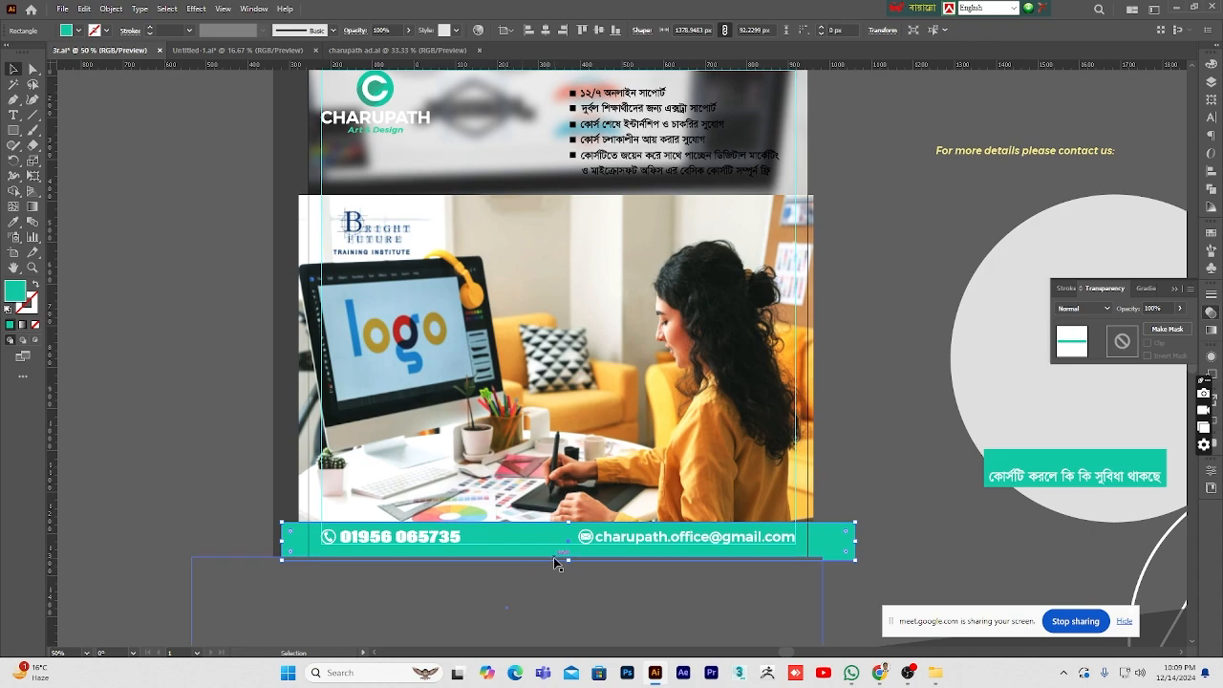
- Move the dark gray rectangle down about 84 px, and enlarge the teal contact bar to about 146 px high, covering the photo's lower edge
{"action": "left_click", "coordinate": [728, 581]}
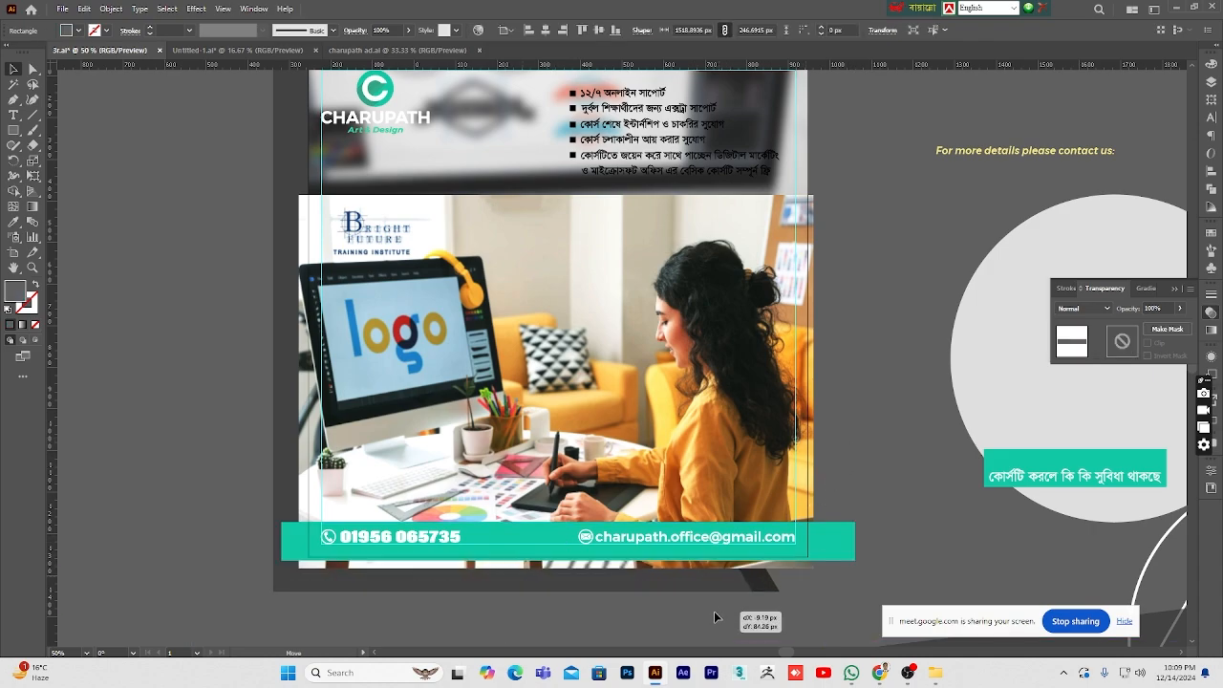
{"action": "left_click", "coordinate": [765, 540]}
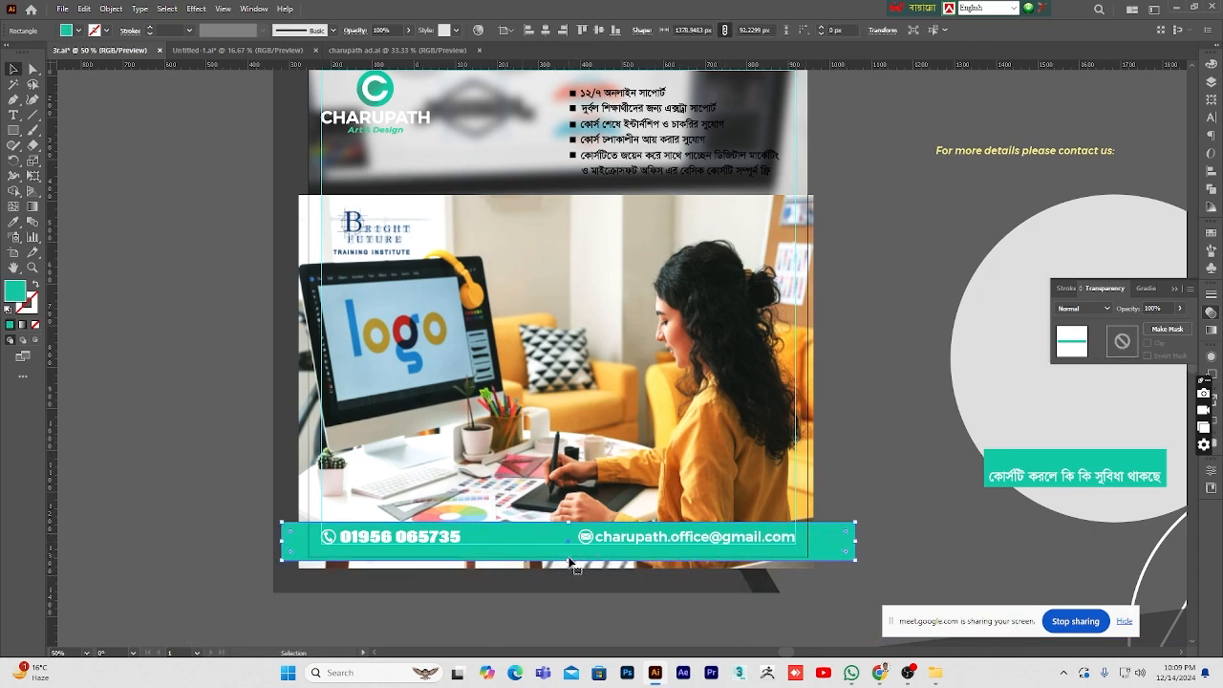
{"action": "left_click_drag", "start_coordinate": [568, 559], "coordinate": [568, 583]}
{"action": "left_click_drag", "start_coordinate": [550, 528], "coordinate": [547, 524]}
- Nudge the desk photo upward until its lower edge lines up with the artboard's lower edge behind the teal bar
{"action": "left_click", "coordinate": [619, 397]}
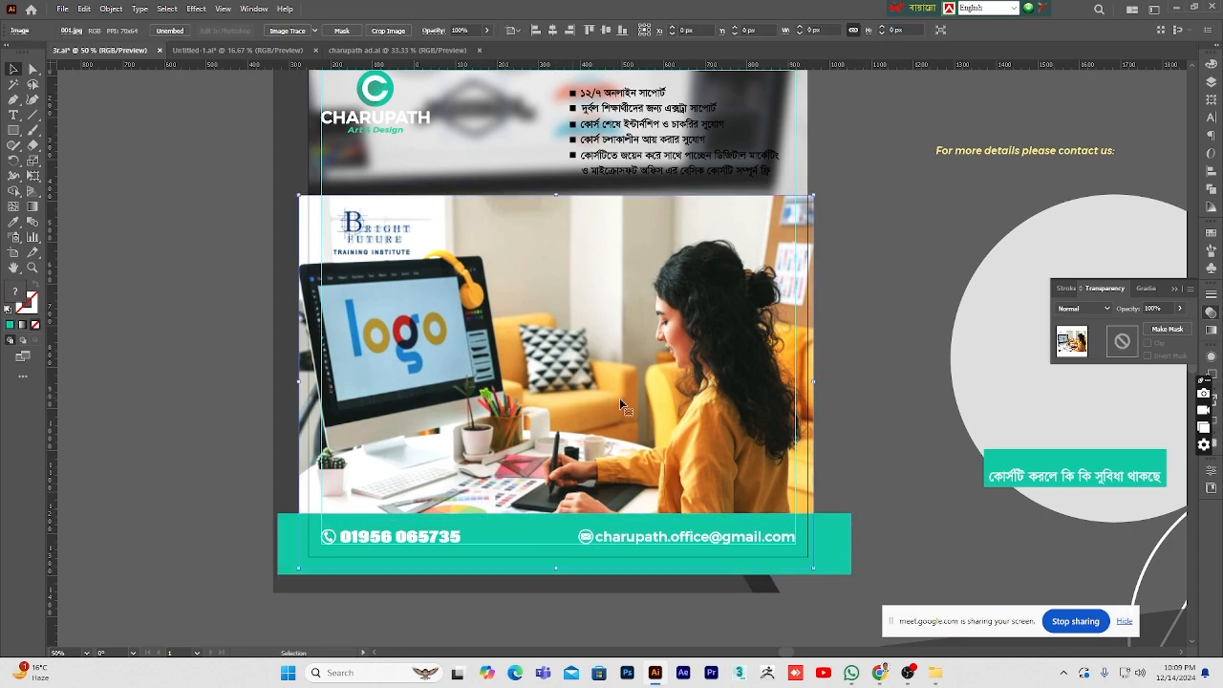
{"action": "key", "text": "Up"}
{"action": "key", "text": "Up"}
{"action": "key", "text": "Up"}
{"action": "key", "text": "Up"}
{"action": "key", "text": "Up"}
{"action": "key", "text": "Up"}
{"action": "key", "text": "Up"}
{"action": "key", "text": "Up"}
{"action": "key", "text": "Up"}
{"action": "key", "text": "Up"}
{"action": "key", "text": "Up"}
{"action": "key", "text": "Up"}
{"action": "key", "text": "Up"}
{"action": "key", "text": "Up"}
{"action": "key", "text": "Up"}
{"action": "key", "text": "Up"}
{"action": "key", "text": "Up"}
{"action": "key", "text": "Up"}
{"action": "key", "text": "Up"}
{"action": "key", "text": "Up"}
{"action": "key", "text": "Up"}
{"action": "key", "text": "Up"}
{"action": "key", "text": "Up"}
{"action": "key", "text": "Up"}
{"action": "key", "text": "Up"}
{"action": "key", "text": "Up"}
{"action": "key", "text": "Up"}
{"action": "key", "text": "Up"}
{"action": "key", "text": "Up"}
{"action": "key", "text": "Up"}
{"action": "key", "text": "Up"}
{"action": "key", "text": "Up"}
{"action": "key", "text": "Up"}
{"action": "key", "text": "Up"}
{"action": "key", "text": "Up"}
{"action": "key", "text": "Up"}
{"action": "key", "text": "Up"}
{"action": "key", "text": "Up"}
{"action": "key", "text": "Up"}
{"action": "key", "text": "Up"}
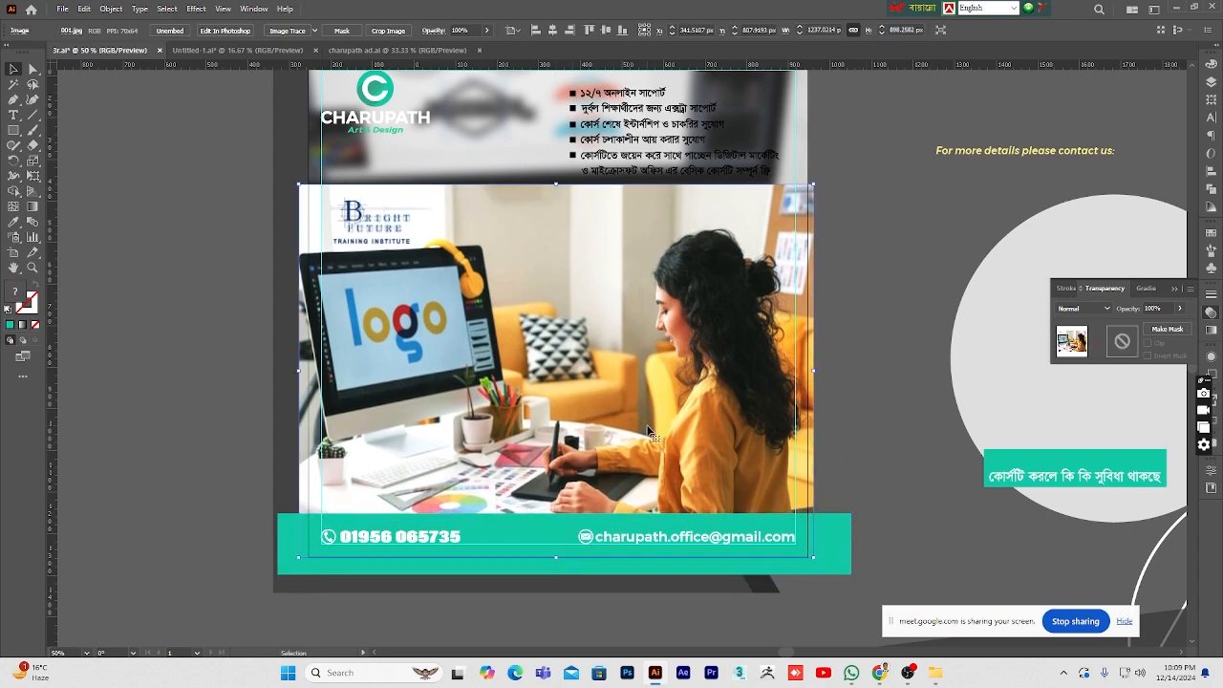
{"action": "key", "text": "Up"}
{"action": "key", "text": "Up"}
{"action": "key", "text": "Up"}
{"action": "key", "text": "Up"}
{"action": "key", "text": "Up"}
{"action": "key", "text": "Up"}
{"action": "key", "text": "Up"}
{"action": "key", "text": "Up"}
{"action": "key", "text": "Up"}
{"action": "key", "text": "Up"}
{"action": "key", "text": "Up"}
{"action": "key", "text": "Up"}
{"action": "key", "text": "Up"}
{"action": "key", "text": "Up"}
{"action": "key", "text": "Up"}
{"action": "key", "text": "Up"}
{"action": "key", "text": "Up"}
{"action": "key", "text": "Up"}
{"action": "key", "text": "Up"}
{"action": "key", "text": "Up"}
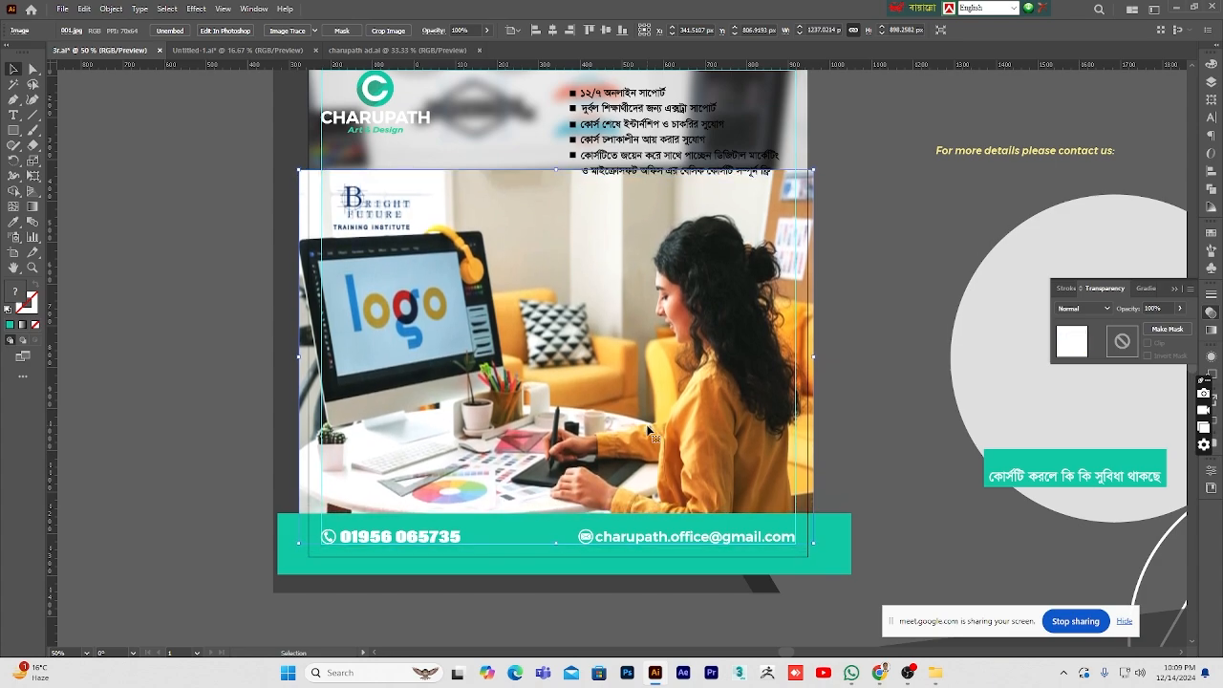
{"action": "key", "text": "Down"}
{"action": "key", "text": "Down"}
{"action": "key", "text": "Down"}
{"action": "key", "text": "Down"}
{"action": "key", "text": "Down"}
{"action": "key", "text": "Down"}
{"action": "key", "text": "Down"}
{"action": "key", "text": "Down"}
{"action": "key", "text": "Down"}
{"action": "key", "text": "Down"}
{"action": "key", "text": "Down"}
{"action": "key", "text": "Down"}
{"action": "key", "text": "Down"}
{"action": "key", "text": "Down"}
{"action": "key", "text": "Down"}
{"action": "key", "text": "Down"}
{"action": "key", "text": "Down"}
{"action": "key", "text": "Down"}
{"action": "key", "text": "Down"}
{"action": "key", "text": "Down"}
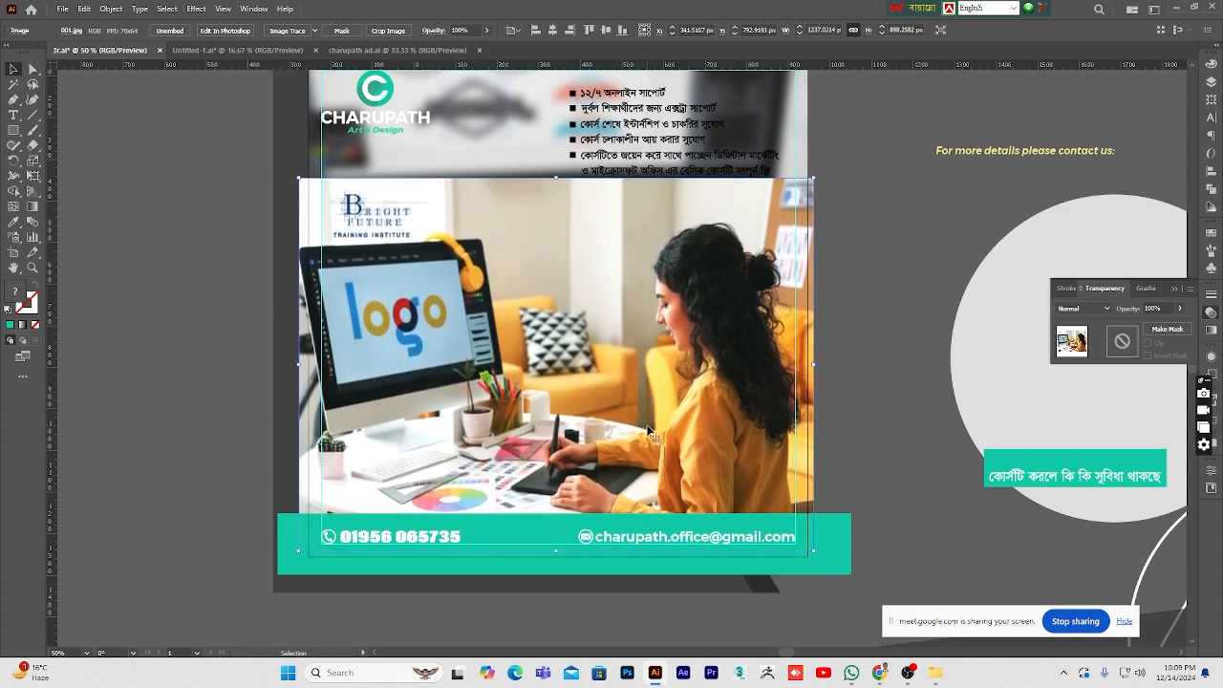
{"action": "key", "text": "Down"}
{"action": "key", "text": "Down"}
{"action": "key", "text": "Down"}
{"action": "key", "text": "Down"}
{"action": "key", "text": "Down"}
{"action": "key", "text": "Down"}
{"action": "key", "text": "Down"}
{"action": "key", "text": "Down"}
{"action": "key", "text": "Down"}
{"action": "key", "text": "Down"}
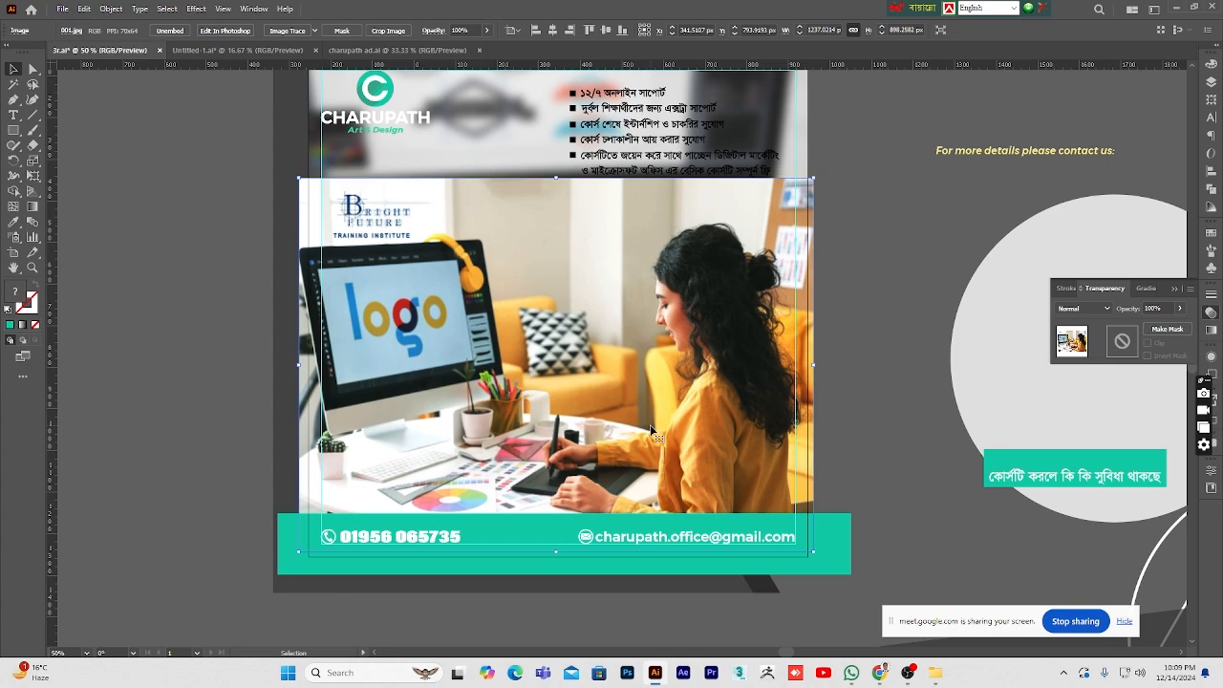
{"action": "left_click", "coordinate": [916, 526]}
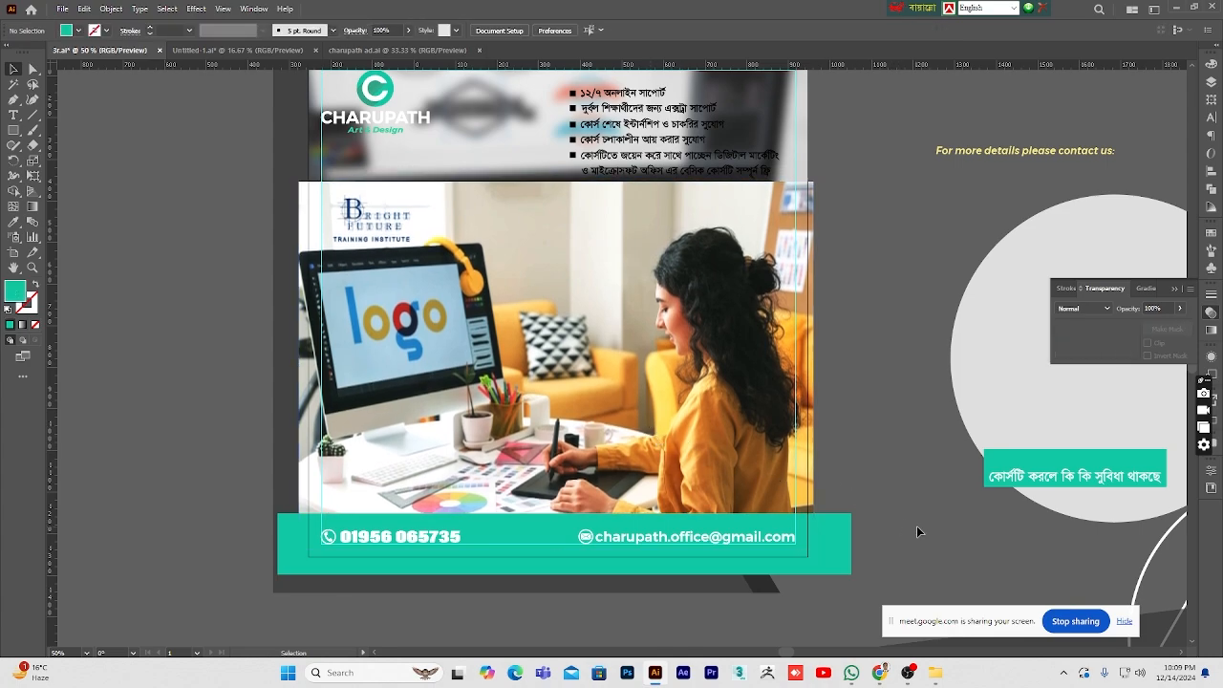
- Nudge the teal contact bar slightly downward so that more of the desk in the photo shows above it
{"action": "scroll", "coordinate": [917, 528], "scroll_direction": "down", "scroll_amount": 2}
{"action": "scroll", "coordinate": [888, 523], "scroll_direction": "up", "scroll_amount": 1}
{"action": "left_click", "coordinate": [838, 517]}
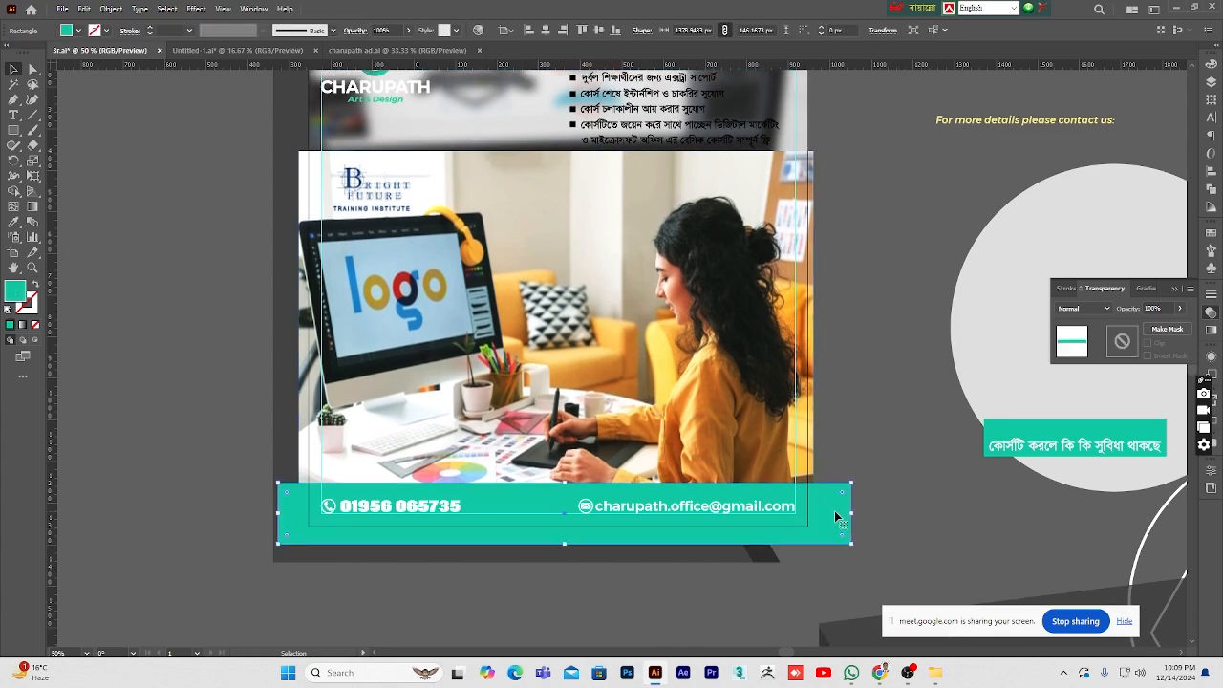
{"action": "key", "text": "Down"}
{"action": "key", "text": "Down"}
{"action": "key", "text": "Down"}
{"action": "key", "text": "Down"}
{"action": "key", "text": "Down"}
{"action": "key", "text": "Down"}
{"action": "key", "text": "Down"}
{"action": "key", "text": "Down"}
{"action": "key", "text": "Down"}
{"action": "key", "text": "Down"}
{"action": "key", "text": "Down"}
{"action": "key", "text": "Down"}
{"action": "key", "text": "Down"}
{"action": "key", "text": "Down"}
{"action": "key", "text": "Down"}
{"action": "key", "text": "Down"}
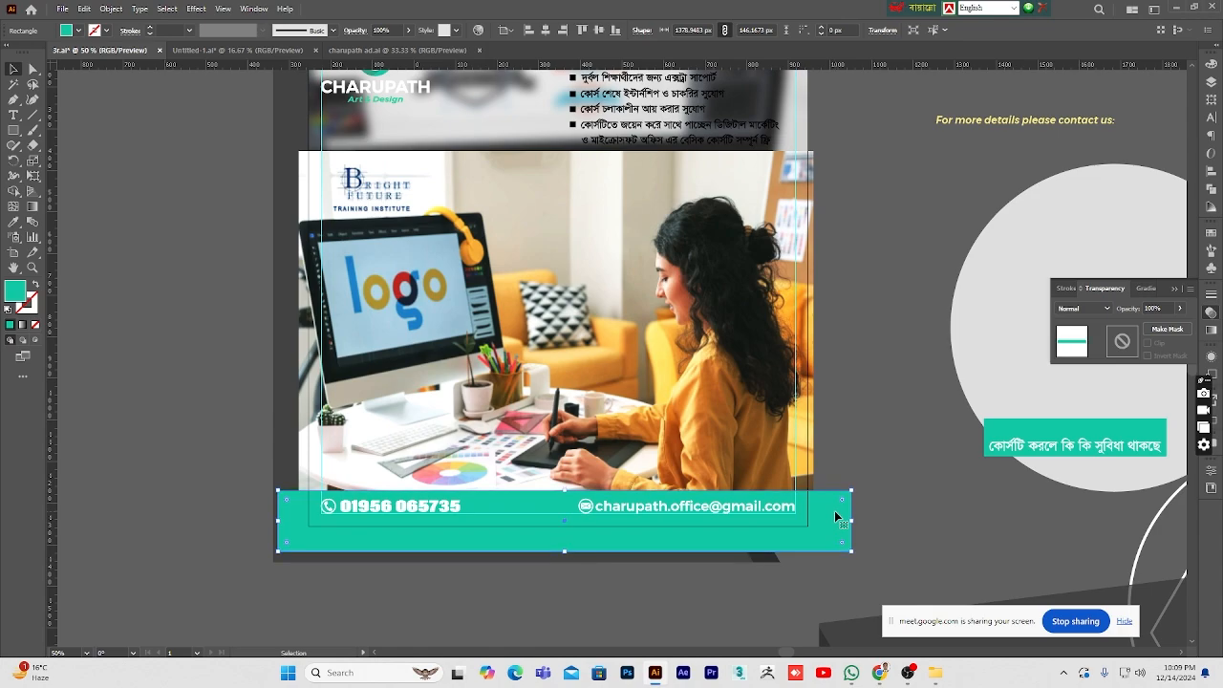
{"action": "left_click", "coordinate": [933, 519]}
{"action": "scroll", "coordinate": [925, 514], "scroll_direction": "up", "scroll_amount": 2}
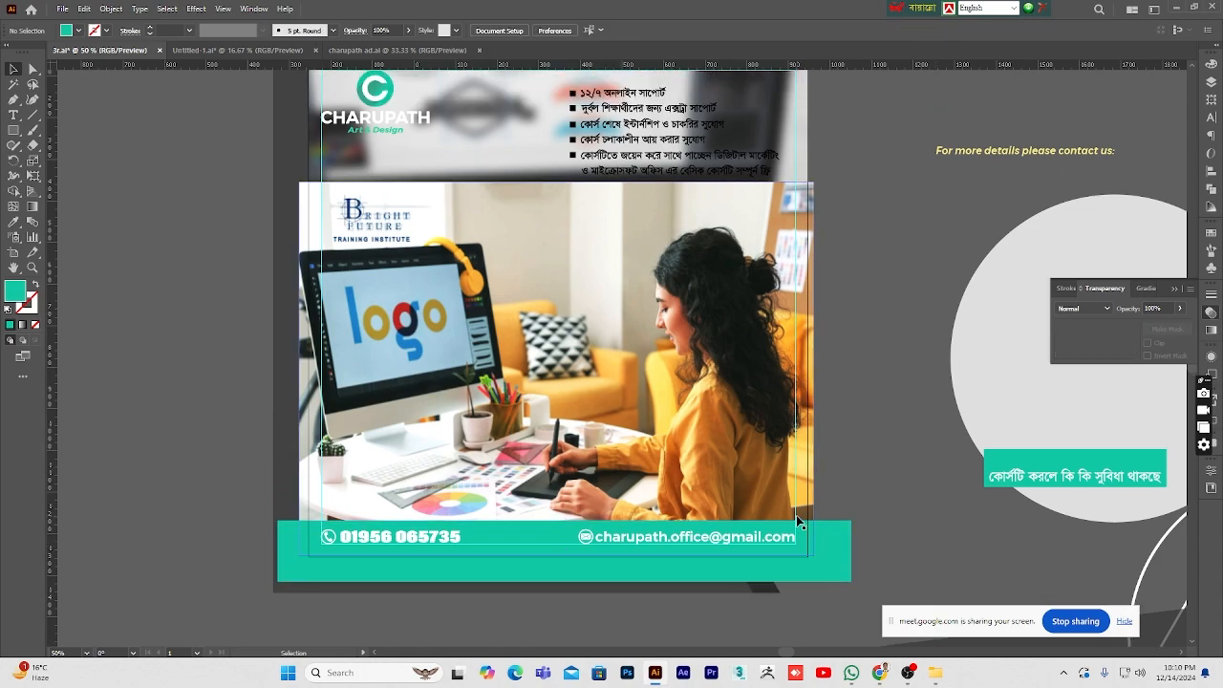
- Lock the blurred desk background and move the Bengali bullet list off the artboard, beneath the Graphic Design Course title
{"action": "left_click", "coordinate": [829, 544]}
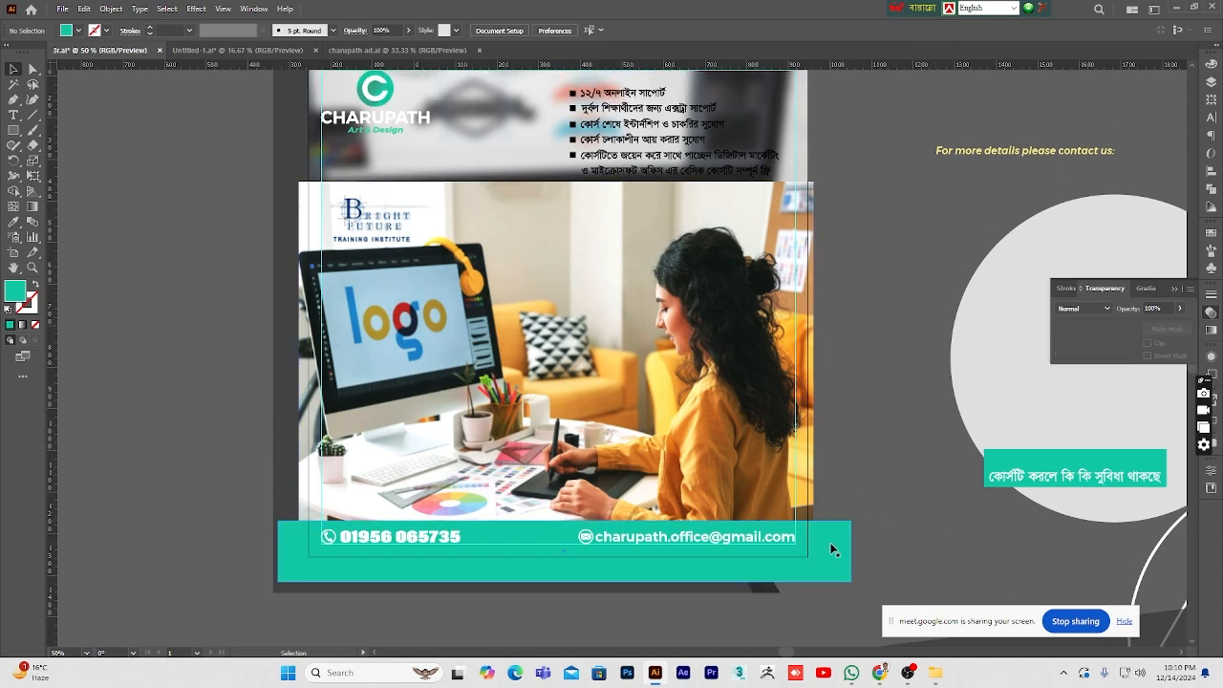
{"action": "left_click", "coordinate": [899, 535]}
{"action": "scroll", "coordinate": [896, 535], "scroll_direction": "up", "scroll_amount": 3}
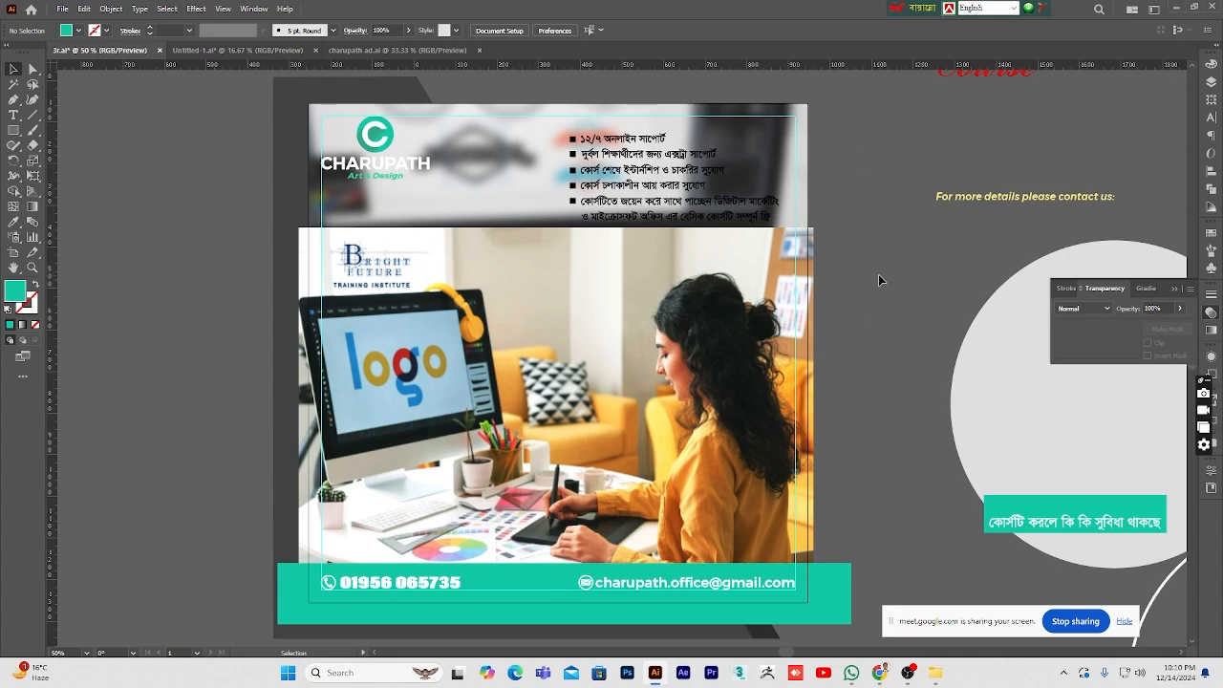
{"action": "scroll", "coordinate": [622, 386], "scroll_direction": "up", "scroll_amount": 3}
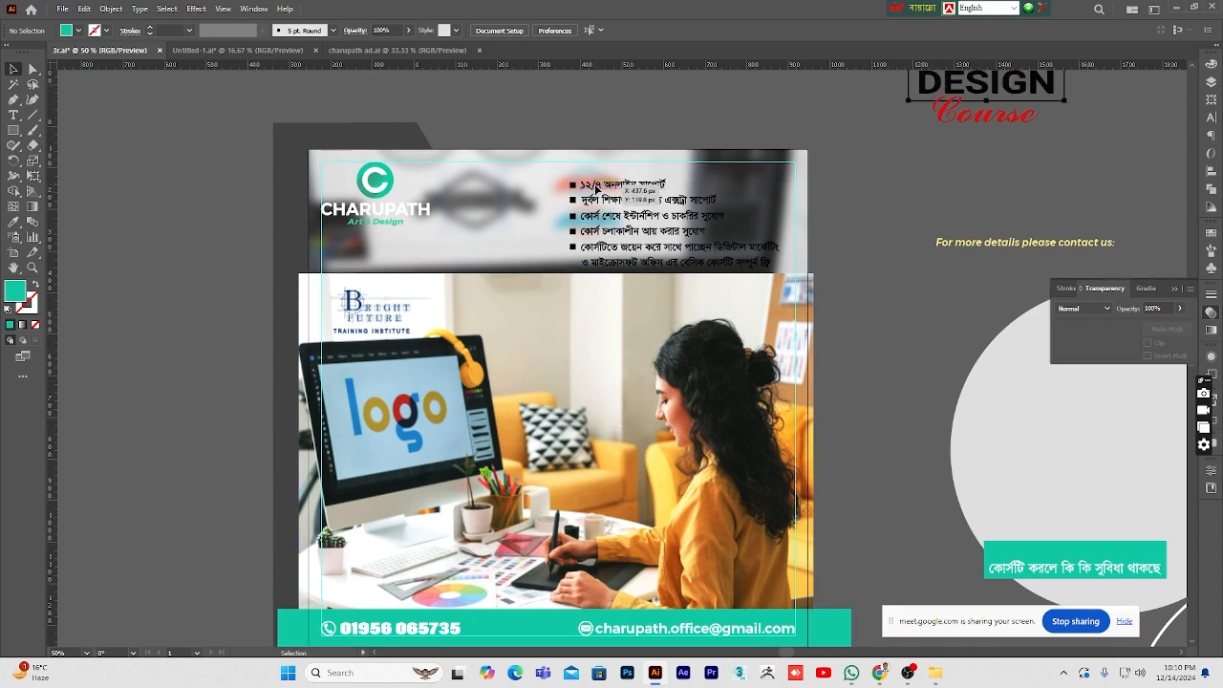
{"action": "left_click", "coordinate": [542, 121]}
{"action": "left_click", "coordinate": [506, 106]}
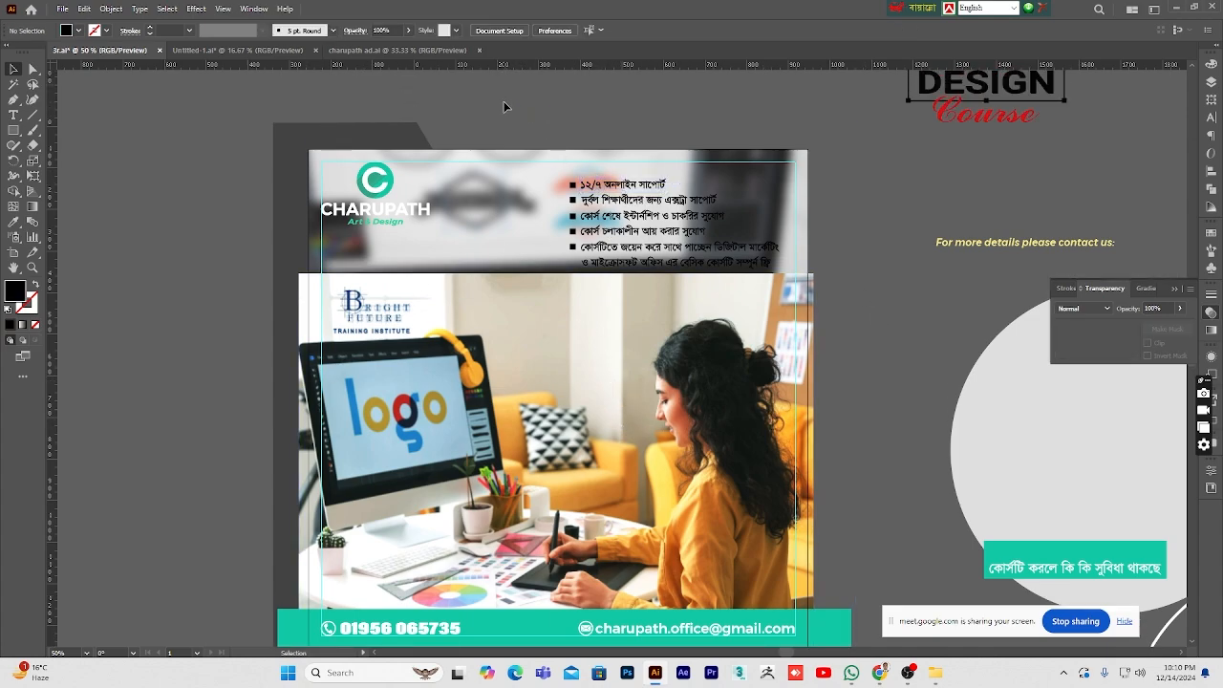
{"action": "left_click", "coordinate": [524, 213]}
{"action": "key", "text": "ctrl+2"}
{"action": "left_click", "coordinate": [632, 265]}
{"action": "left_click_drag", "start_coordinate": [606, 216], "coordinate": [914, 173]}
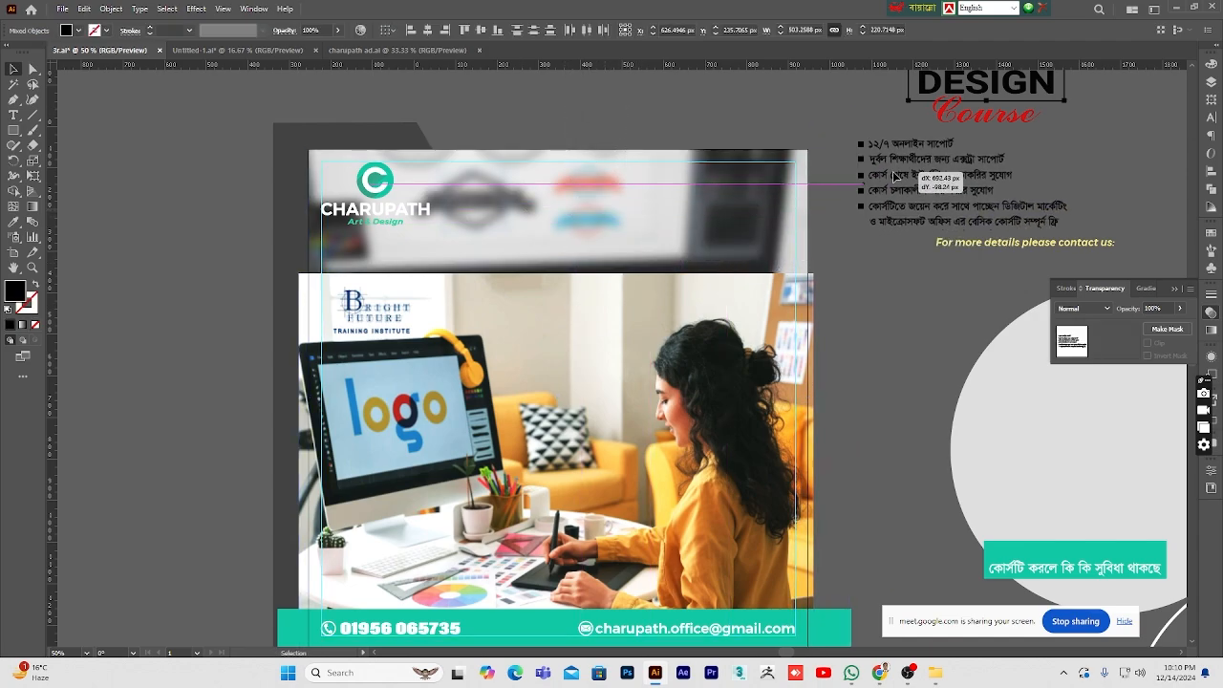
{"action": "left_click", "coordinate": [853, 381]}
- Draw a black rectangle about 1477 × 422 px across the upper part of the artboard, extending past both sides
{"action": "scroll", "coordinate": [854, 386], "scroll_direction": "up", "scroll_amount": 1}
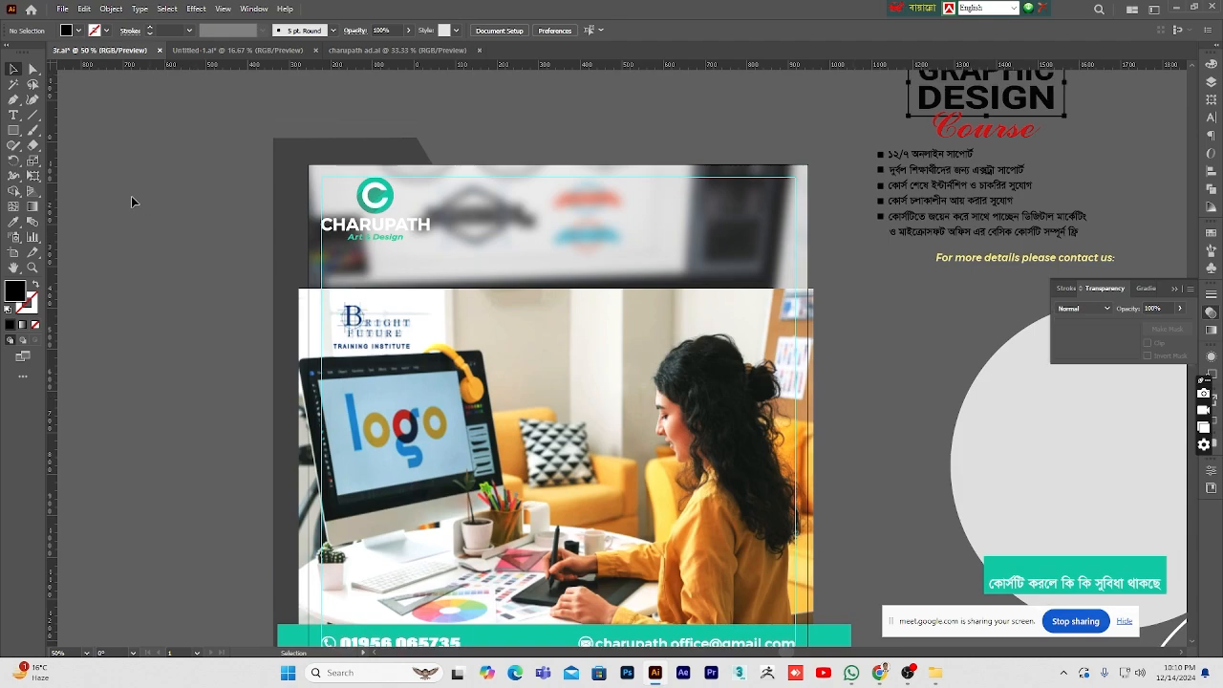
{"action": "left_click", "coordinate": [13, 130]}
{"action": "left_click_drag", "start_coordinate": [224, 117], "coordinate": [766, 290]}
{"action": "left_click_drag", "start_coordinate": [788, 271], "coordinate": [797, 287]}
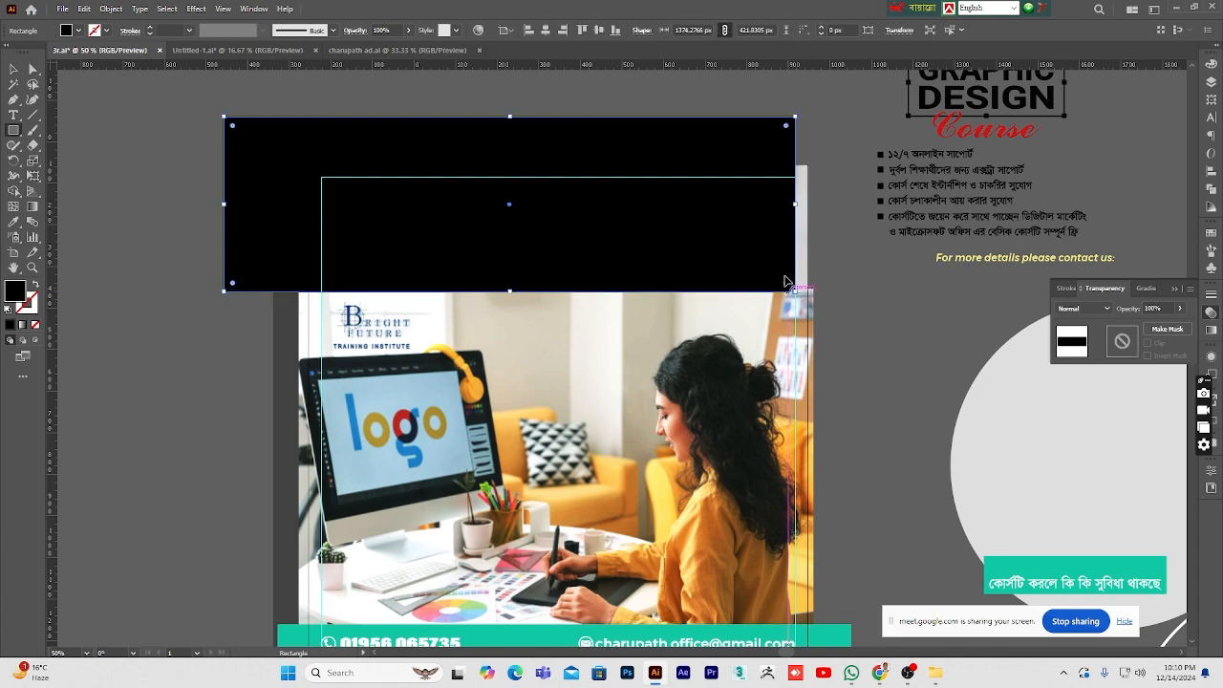
{"action": "left_click_drag", "start_coordinate": [795, 203], "coordinate": [838, 204]}
- Lower only the black rectangle's lower-right anchor point by about 110 px so that its lower edge slants
{"action": "left_click", "coordinate": [20, 71]}
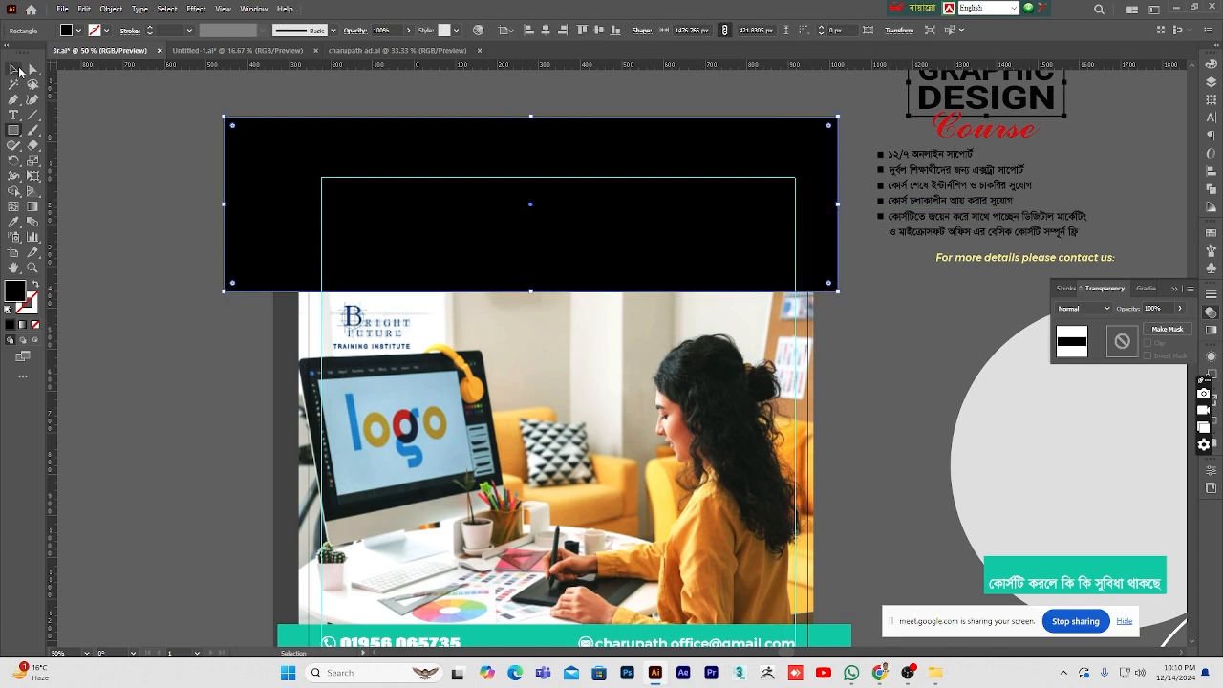
{"action": "left_click", "coordinate": [34, 70]}
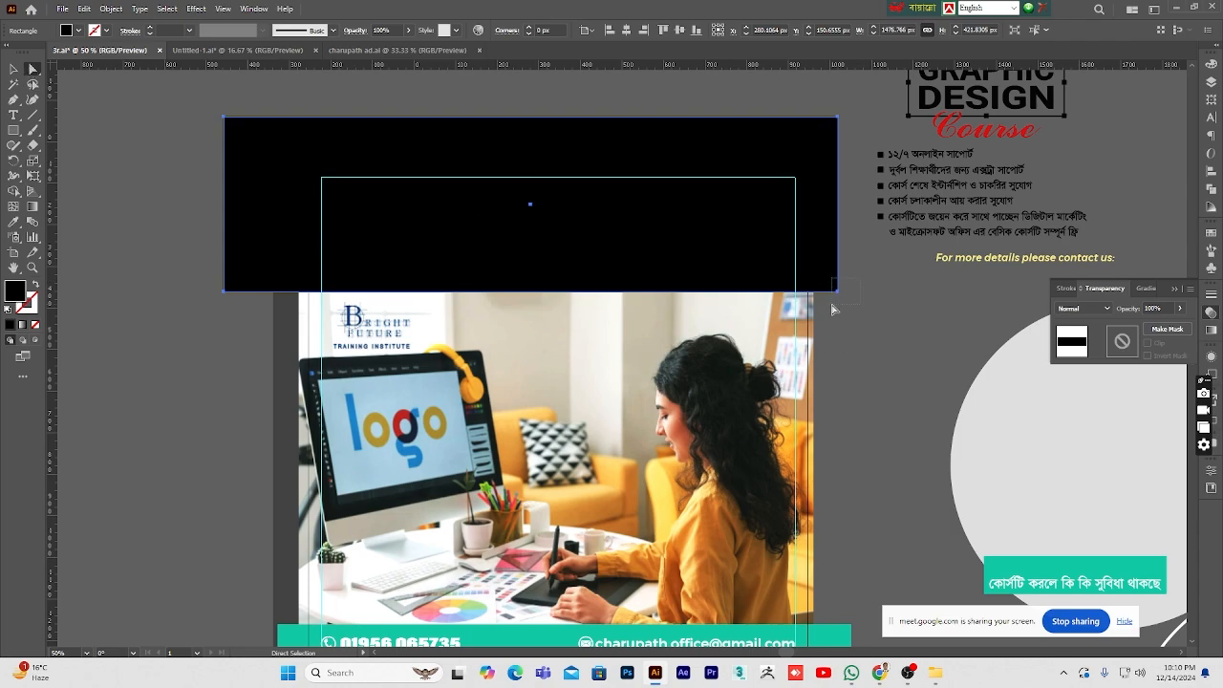
{"action": "left_click_drag", "start_coordinate": [860, 278], "coordinate": [832, 304]}
{"action": "key", "text": "Down"}
{"action": "key", "text": "Down"}
{"action": "key", "text": "Down"}
{"action": "key", "text": "Down"}
{"action": "key", "text": "Down"}
{"action": "key", "text": "Down"}
{"action": "key", "text": "Down"}
{"action": "key", "text": "Down"}
{"action": "key", "text": "Down"}
{"action": "key", "text": "Down"}
{"action": "key", "text": "Down"}
{"action": "key", "text": "Down"}
{"action": "key", "text": "Down"}
{"action": "key", "text": "Down"}
{"action": "key", "text": "Down"}
{"action": "key", "text": "Down"}
{"action": "key", "text": "Down"}
{"action": "key", "text": "Down"}
{"action": "key", "text": "Down"}
{"action": "key", "text": "Down"}
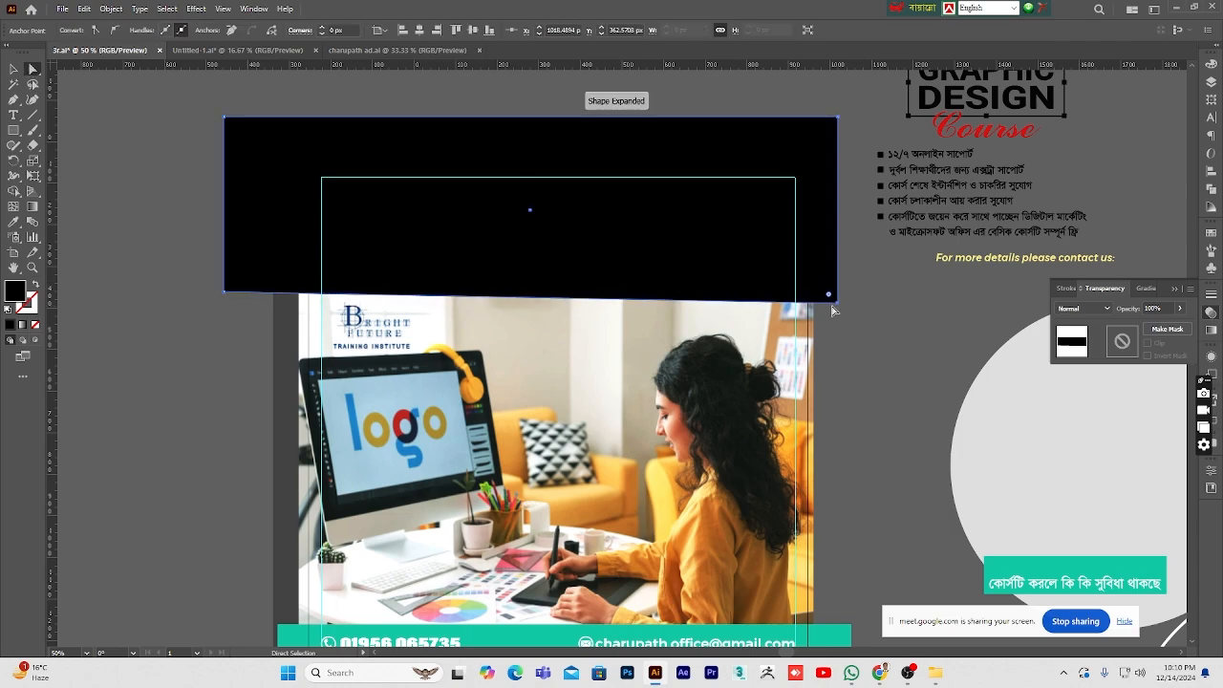
{"action": "key", "text": "Down"}
{"action": "key", "text": "Down"}
{"action": "key", "text": "Down"}
{"action": "key", "text": "Down"}
{"action": "key", "text": "Down"}
{"action": "key", "text": "Down"}
{"action": "key", "text": "Down"}
{"action": "key", "text": "Down"}
{"action": "key", "text": "Down"}
{"action": "key", "text": "Down"}
{"action": "key", "text": "Down"}
{"action": "key", "text": "Down"}
{"action": "key", "text": "Down"}
{"action": "key", "text": "Down"}
{"action": "key", "text": "Down"}
{"action": "key", "text": "Down"}
{"action": "key", "text": "Down"}
{"action": "key", "text": "Down"}
{"action": "key", "text": "Down"}
{"action": "key", "text": "Down"}
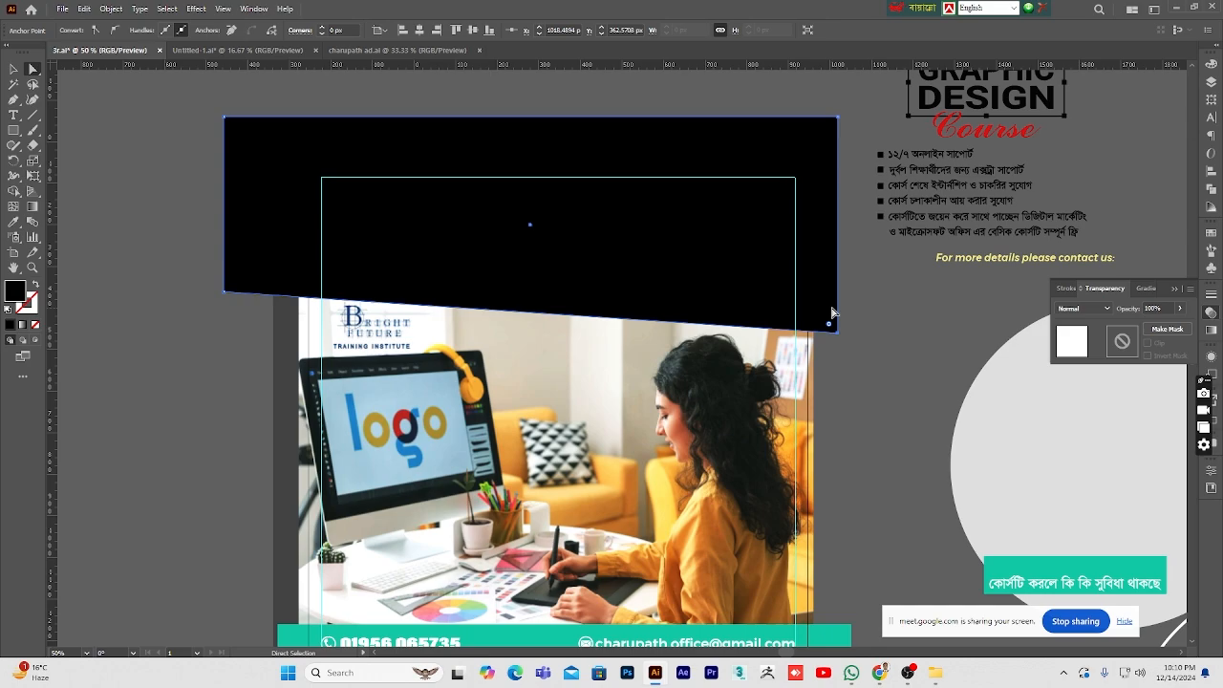
- Raise the black shape's lower-left anchor point slightly to steepen the slanted edge above the photo
{"action": "left_click_drag", "start_coordinate": [197, 267], "coordinate": [247, 318]}
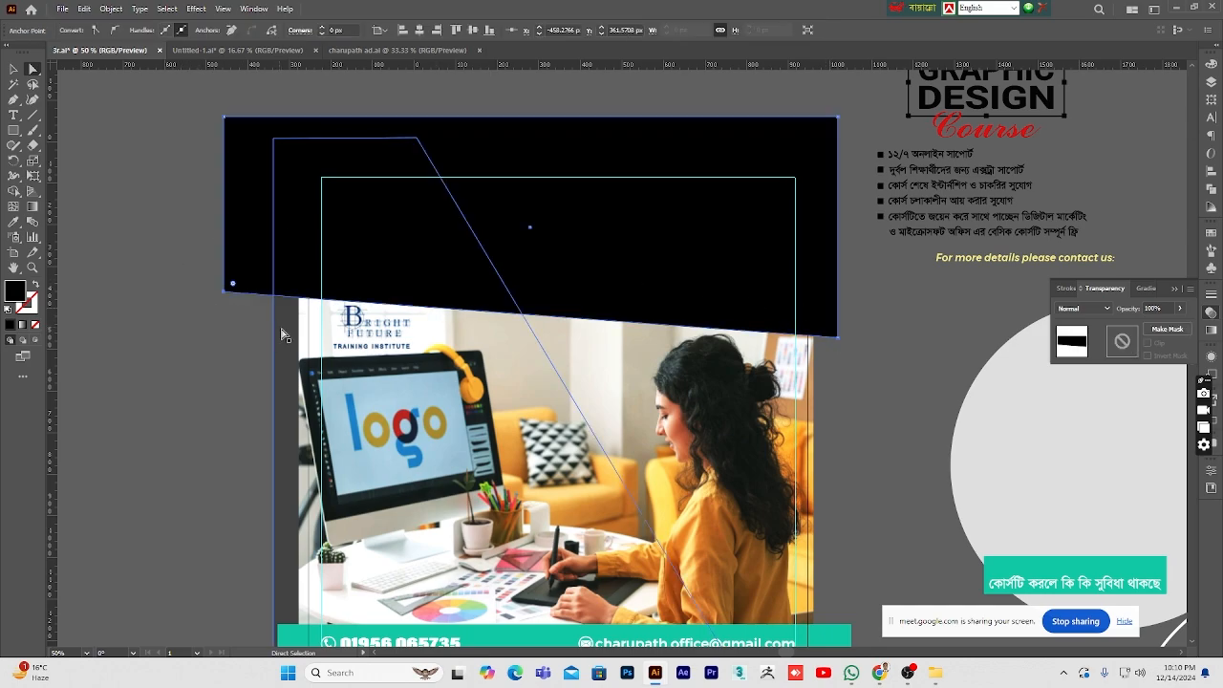
{"action": "key", "text": "Up"}
{"action": "key", "text": "Up"}
{"action": "key", "text": "Up"}
{"action": "key", "text": "Up"}
{"action": "key", "text": "Up"}
{"action": "key", "text": "Up"}
{"action": "key", "text": "Up"}
{"action": "key", "text": "Up"}
{"action": "key", "text": "Up"}
{"action": "key", "text": "Up"}
{"action": "key", "text": "Up"}
{"action": "key", "text": "Up"}
{"action": "key", "text": "Up"}
{"action": "key", "text": "Up"}
{"action": "key", "text": "Up"}
{"action": "key", "text": "Up"}
{"action": "key", "text": "Up"}
{"action": "key", "text": "Up"}
{"action": "key", "text": "Up"}
{"action": "key", "text": "Up"}
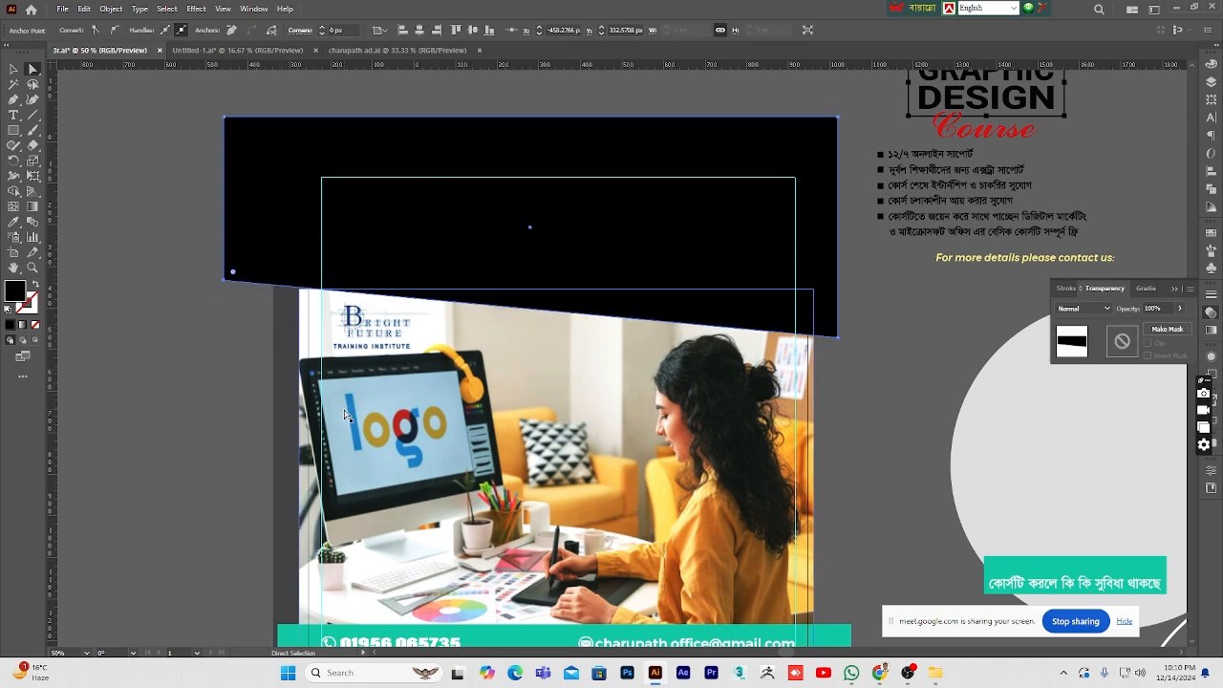
{"action": "key", "text": "Down"}
{"action": "key", "text": "Down"}
{"action": "key", "text": "Down"}
{"action": "key", "text": "Down"}
{"action": "key", "text": "Down"}
{"action": "key", "text": "Down"}
{"action": "key", "text": "Down"}
{"action": "key", "text": "Down"}
{"action": "key", "text": "Down"}
{"action": "key", "text": "Down"}
{"action": "key", "text": "Down"}
{"action": "key", "text": "Down"}
{"action": "key", "text": "Down"}
{"action": "left_click", "coordinate": [137, 303]}
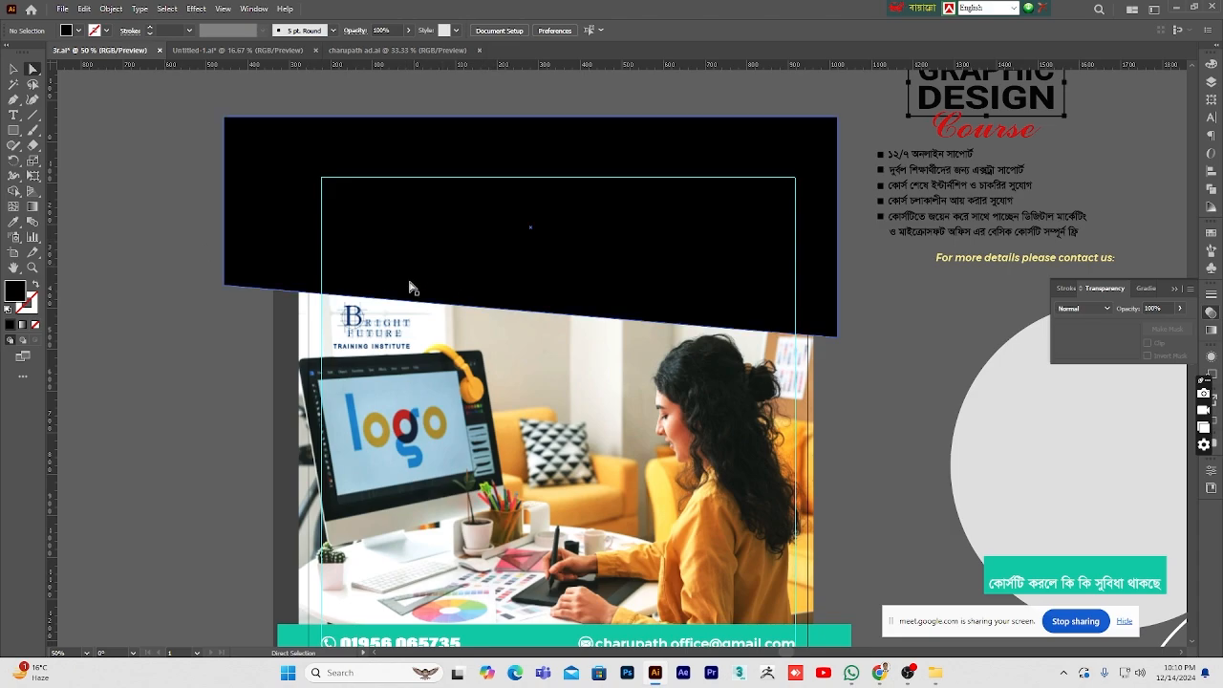
- Fill the slanted black shape with the yellow sampled from the reference flyer beside the artboard
{"action": "key", "text": "v"}
{"action": "left_click", "coordinate": [286, 205]}
{"action": "key", "text": "i"}
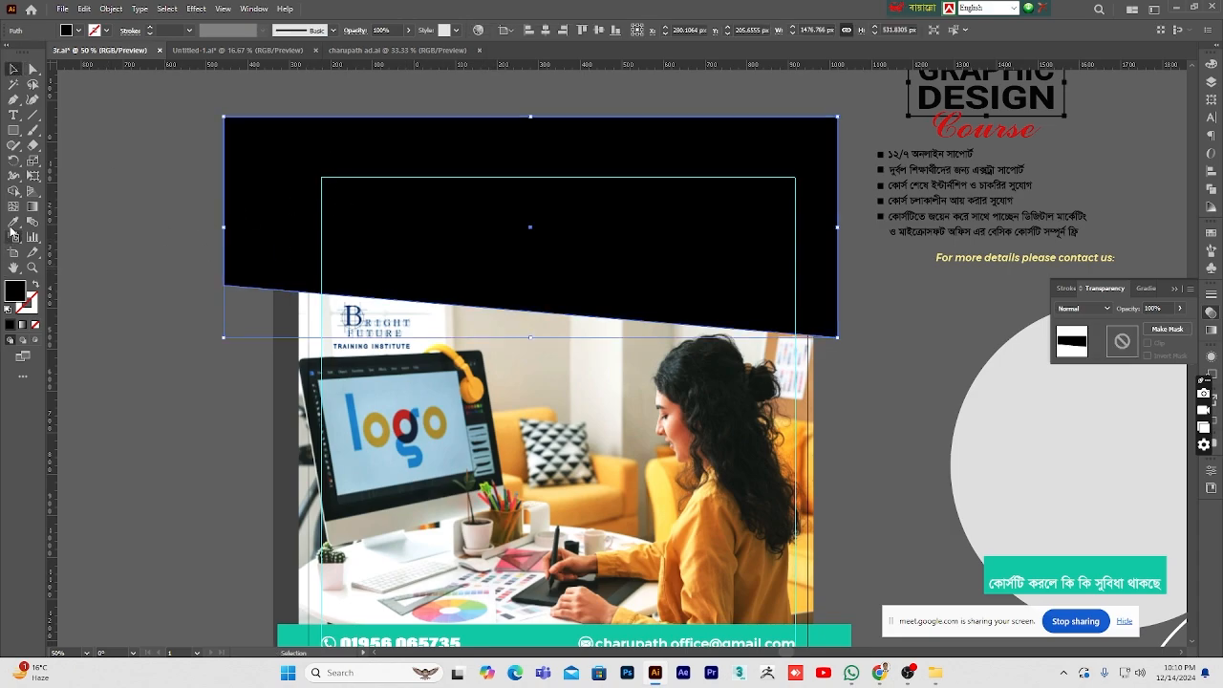
{"action": "scroll", "coordinate": [320, 501], "scroll_direction": "down", "scroll_amount": 3}
{"action": "key", "text": "h"}
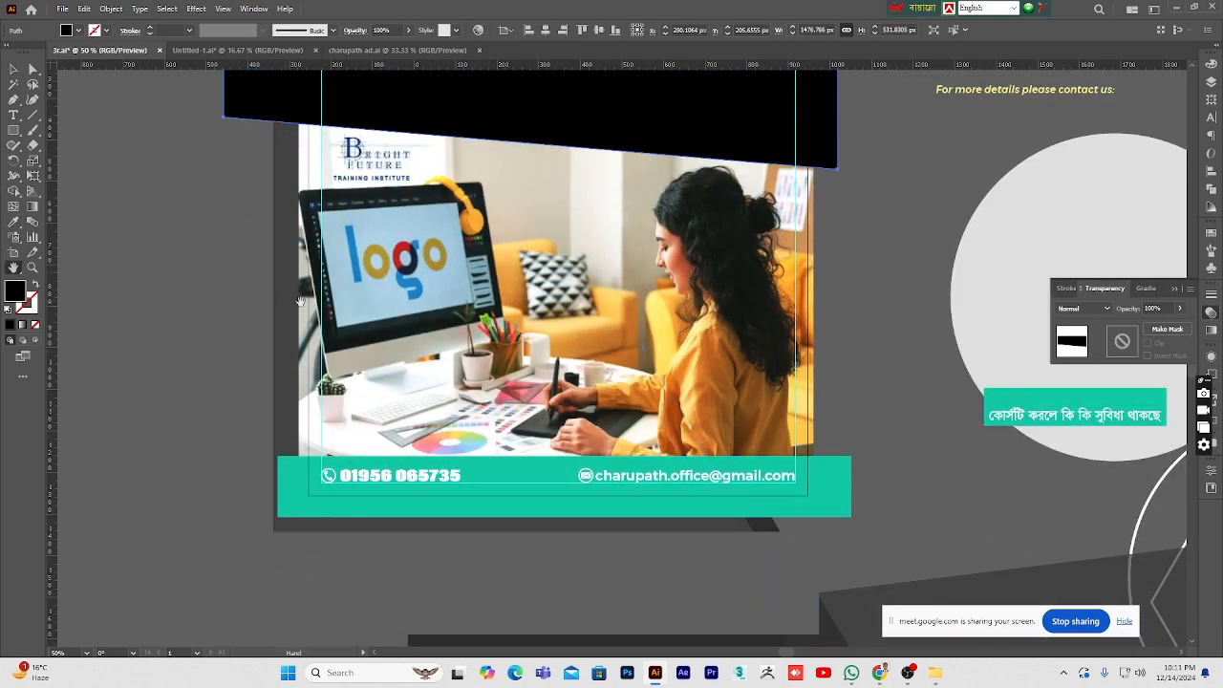
{"action": "left_click_drag", "start_coordinate": [303, 303], "coordinate": [852, 401]}
{"action": "left_click_drag", "start_coordinate": [277, 315], "coordinate": [811, 364]}
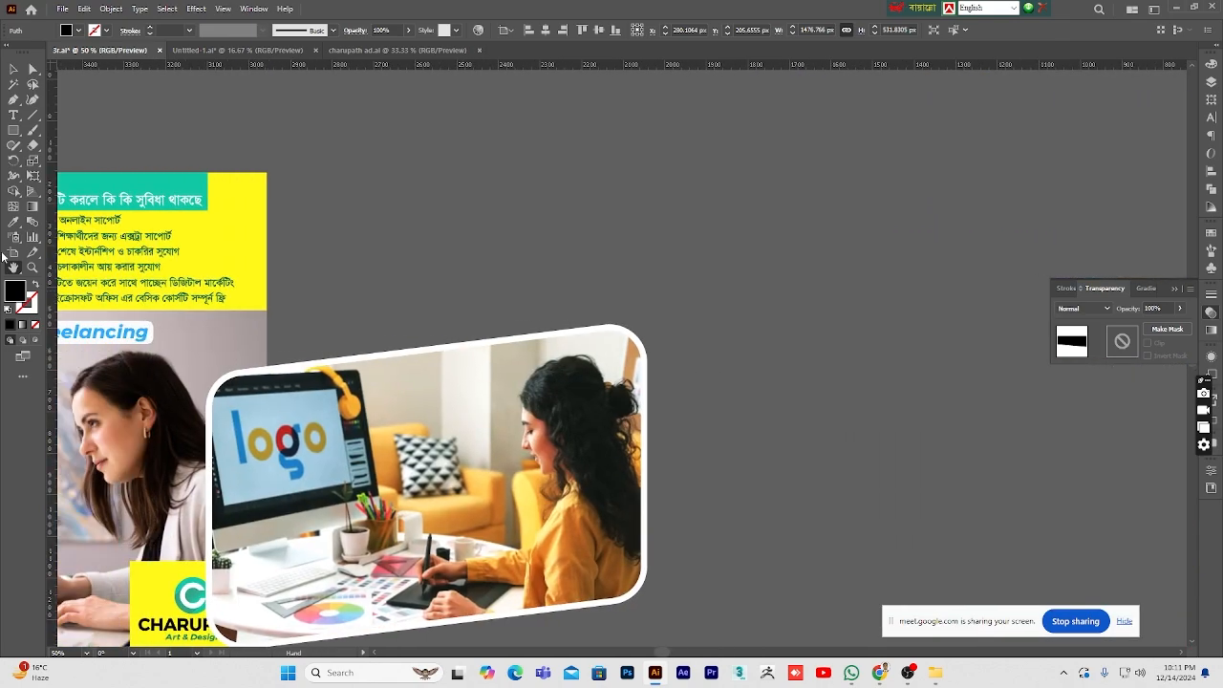
{"action": "left_click", "coordinate": [14, 221]}
{"action": "left_click", "coordinate": [259, 238]}
{"action": "left_click", "coordinate": [259, 238]}
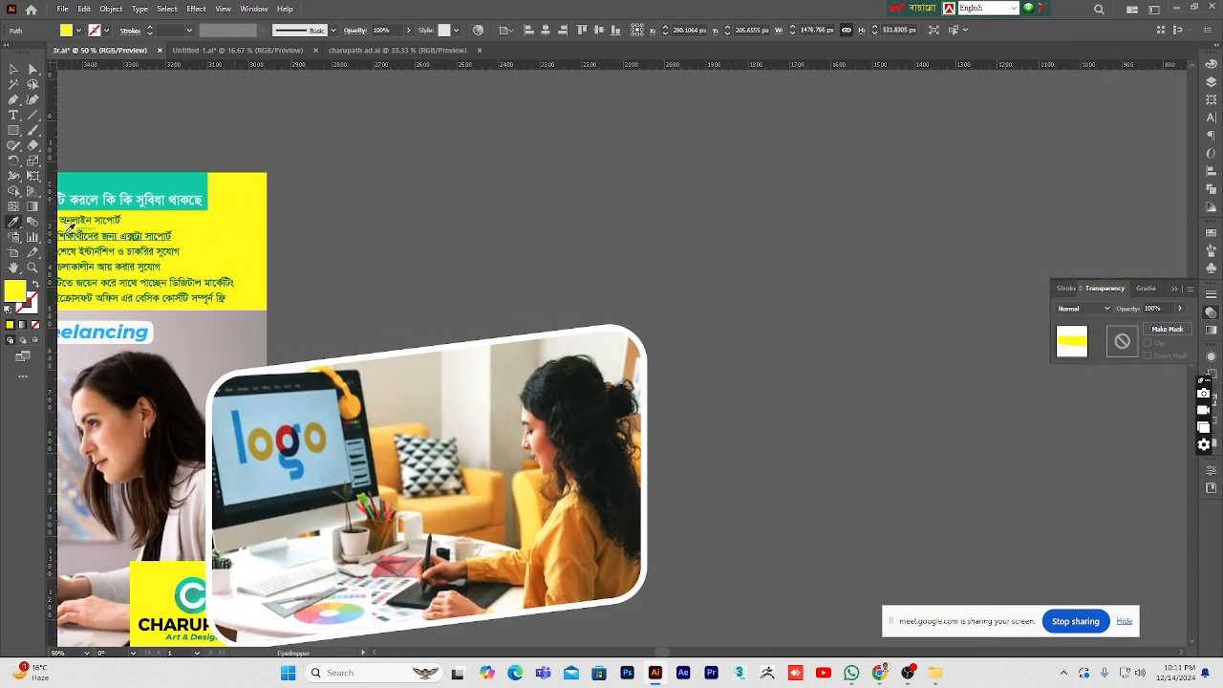
{"action": "double_click", "coordinate": [14, 269]}
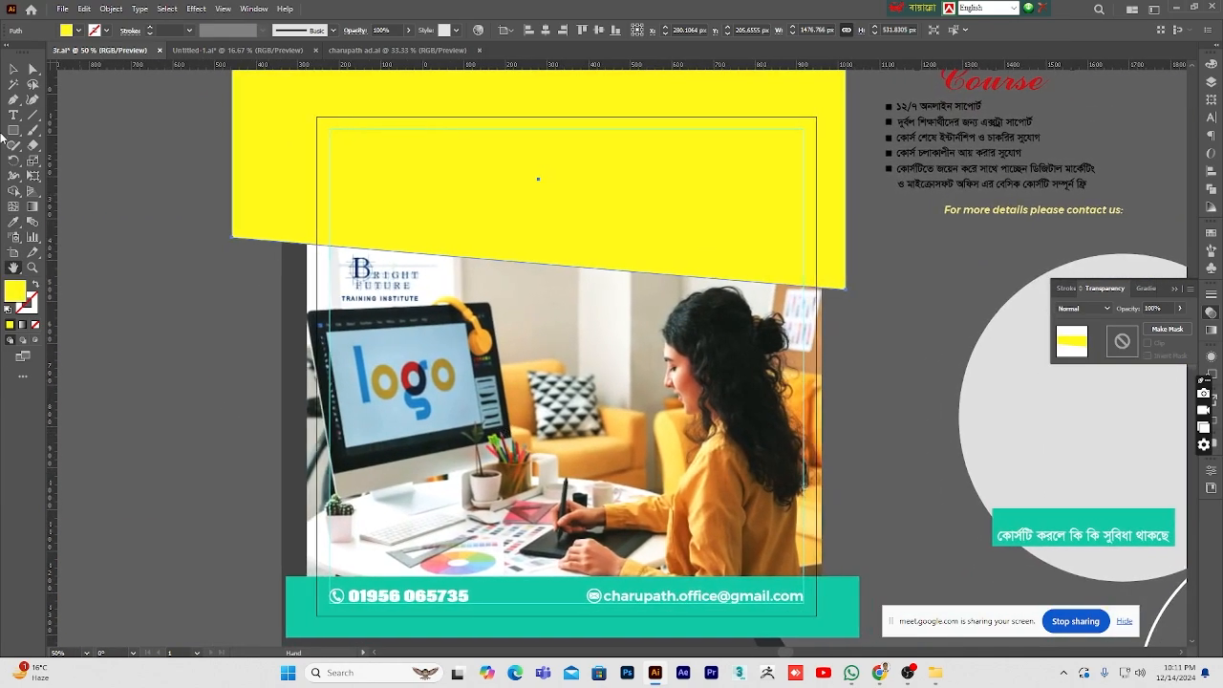
{"action": "left_click", "coordinate": [13, 69]}
{"action": "left_click", "coordinate": [249, 428]}
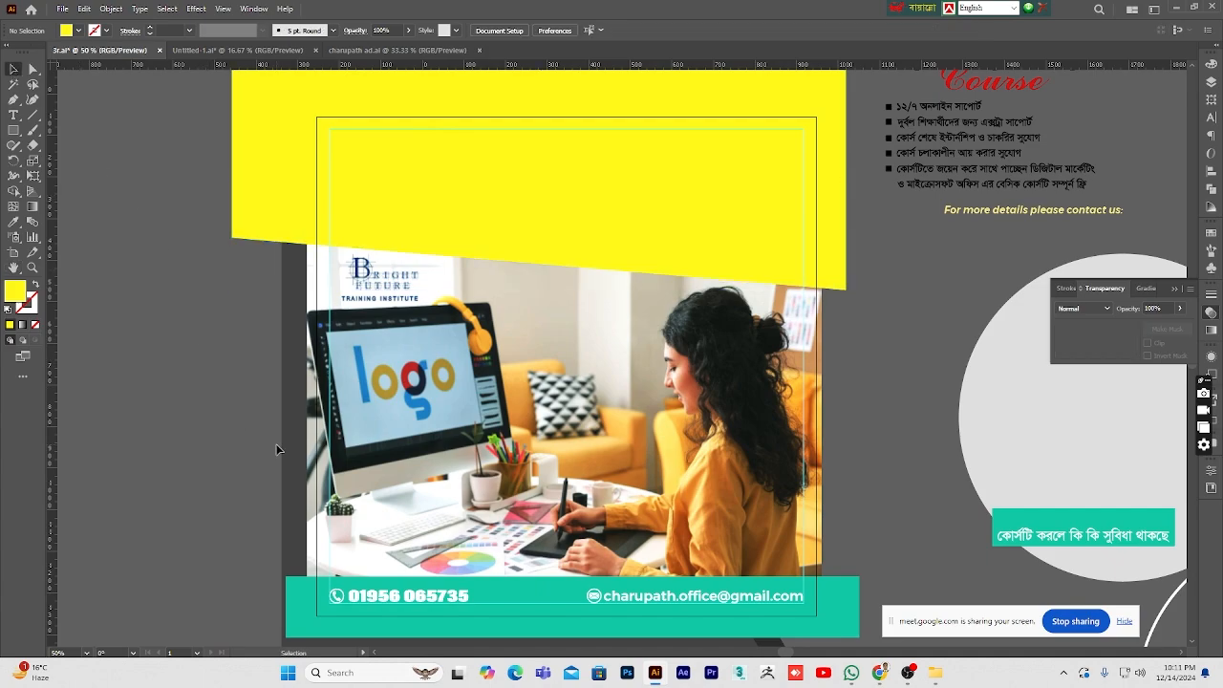
- Select the yellow slanted shape together with the desk photo and send both to the back
{"action": "scroll", "coordinate": [870, 424], "scroll_direction": "up", "scroll_amount": 2}
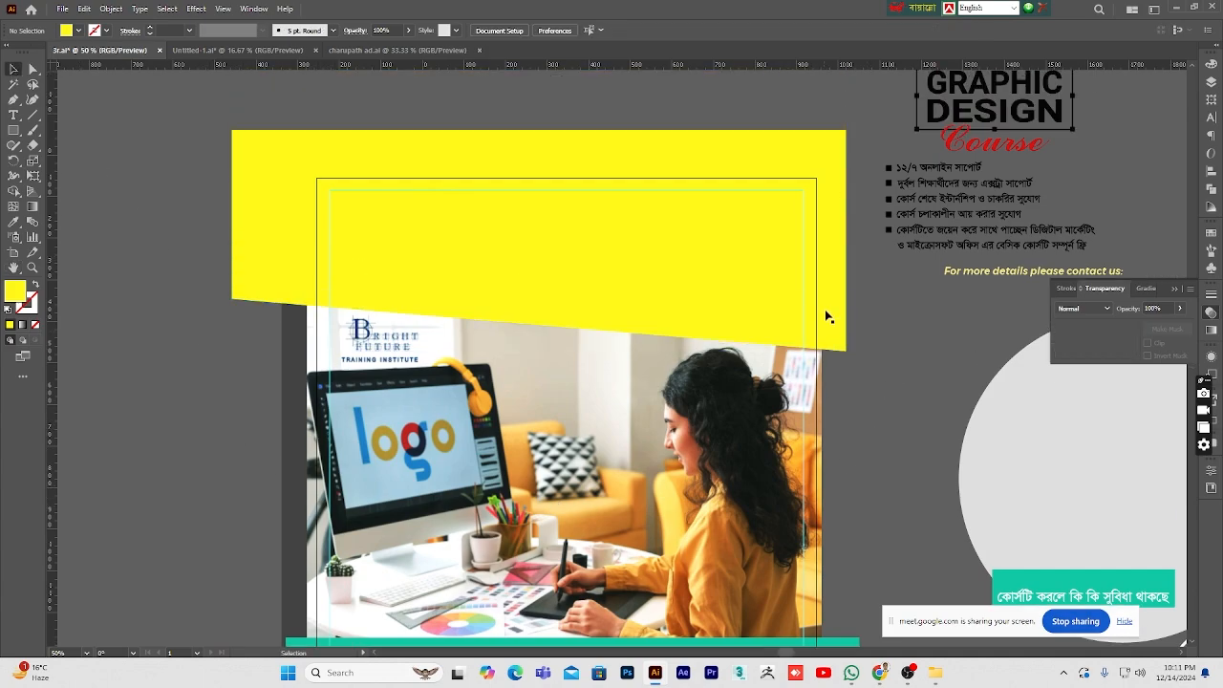
{"action": "left_click_drag", "start_coordinate": [887, 330], "coordinate": [781, 371]}
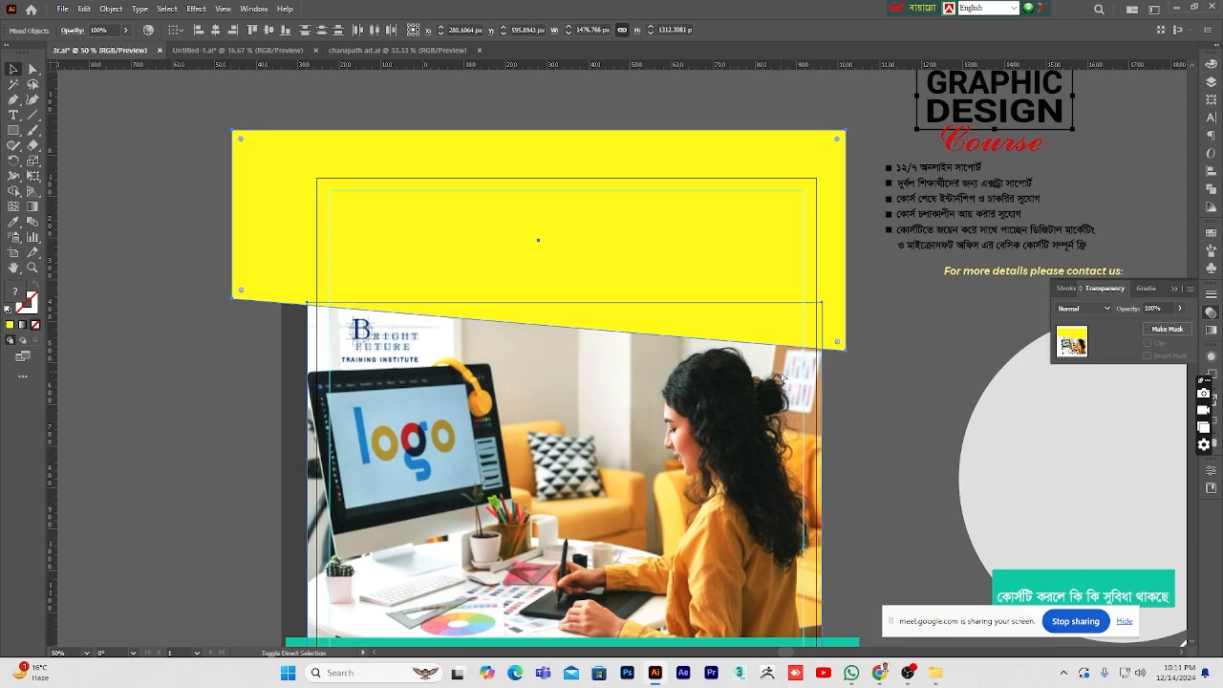
{"action": "key", "text": "ctrl+shift+["}
- Move the dark diagonal stripe and the large semi-transparent dark gray shape together off the artboard
{"action": "left_click", "coordinate": [601, 440]}
{"action": "left_click", "coordinate": [595, 437]}
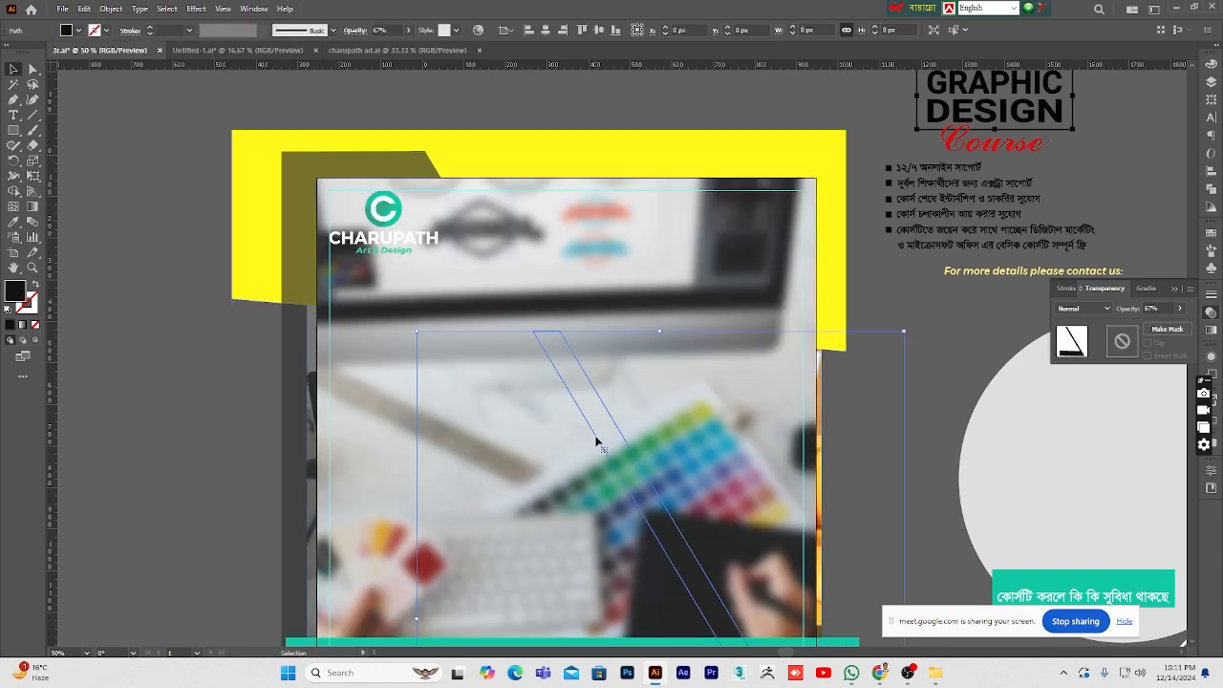
{"action": "left_click_drag", "start_coordinate": [598, 332], "coordinate": [433, 319]}
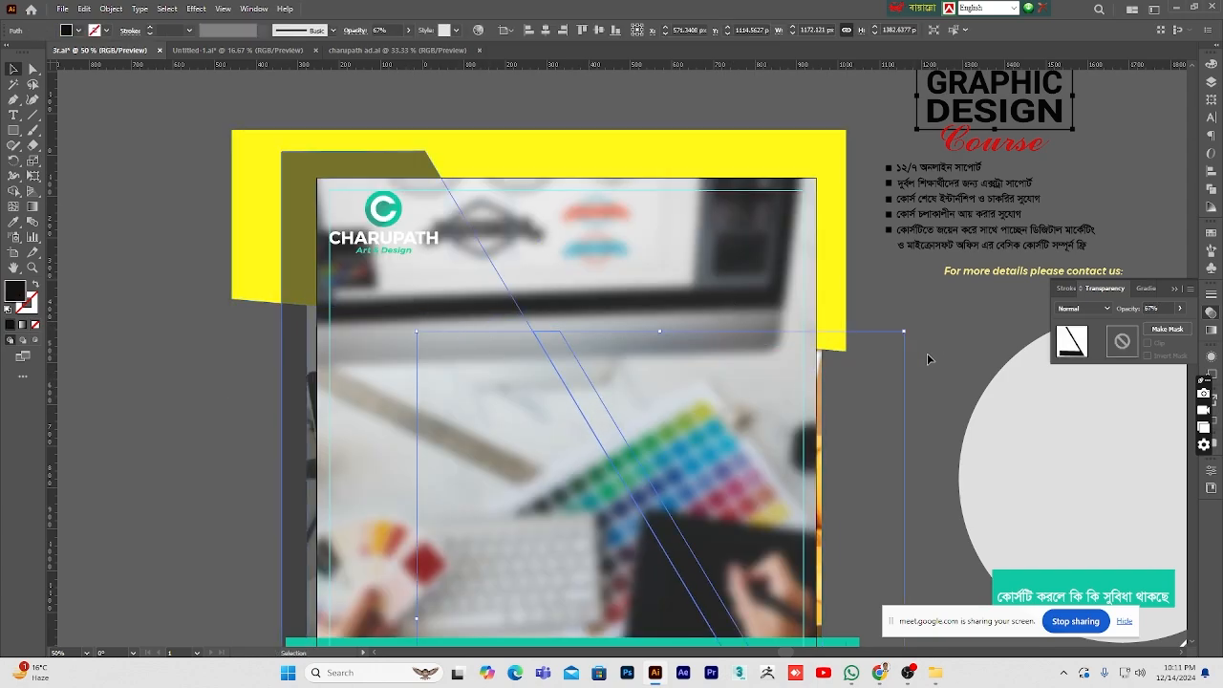
{"action": "key", "text": "ctrl+z"}
{"action": "left_click", "coordinate": [329, 170], "text": "shift"}
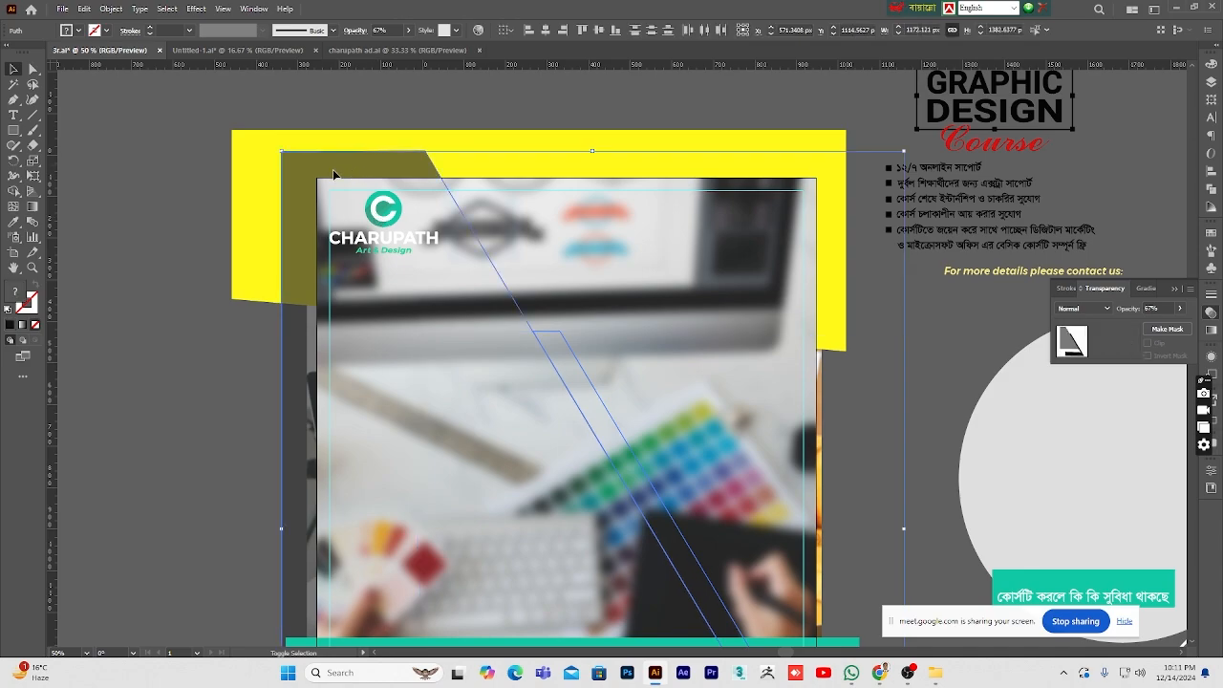
{"action": "left_click_drag", "start_coordinate": [306, 172], "coordinate": [921, 440]}
{"action": "left_click", "coordinate": [886, 333]}
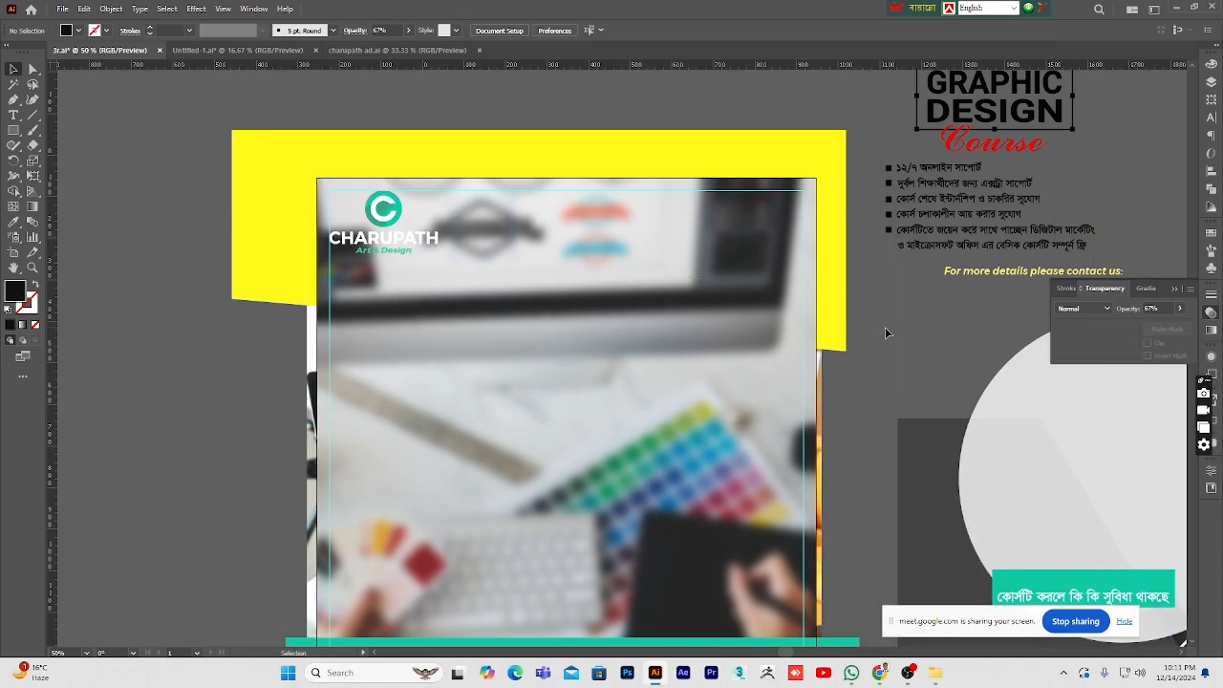
- Unlock all locked objects and move the blurred desk background away from the artboard, uncovering the logo, yellow shape and photo
{"action": "left_click", "coordinate": [464, 188]}
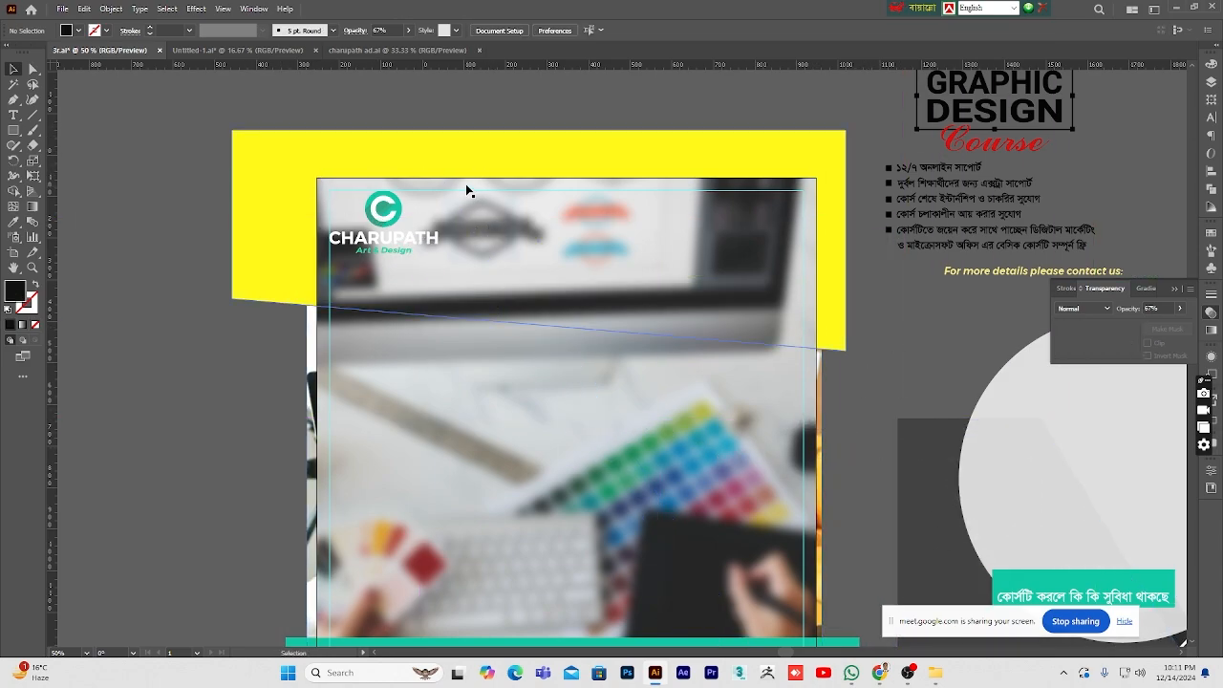
{"action": "left_click", "coordinate": [808, 373]}
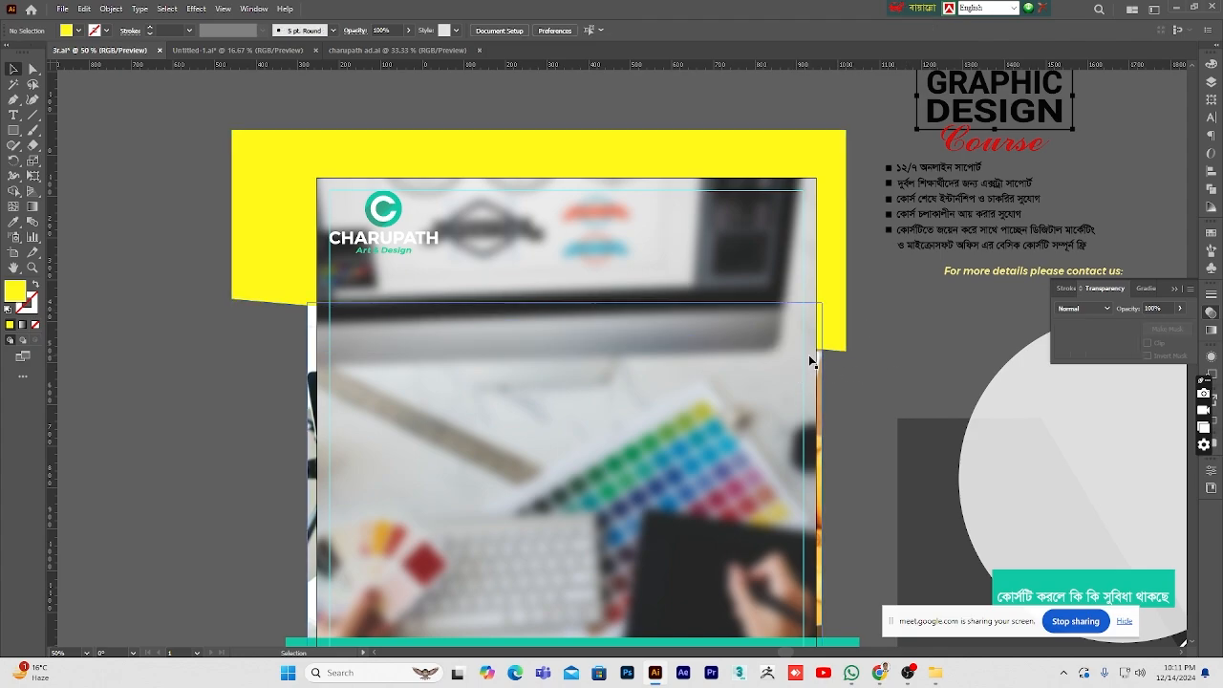
{"action": "left_click", "coordinate": [810, 244]}
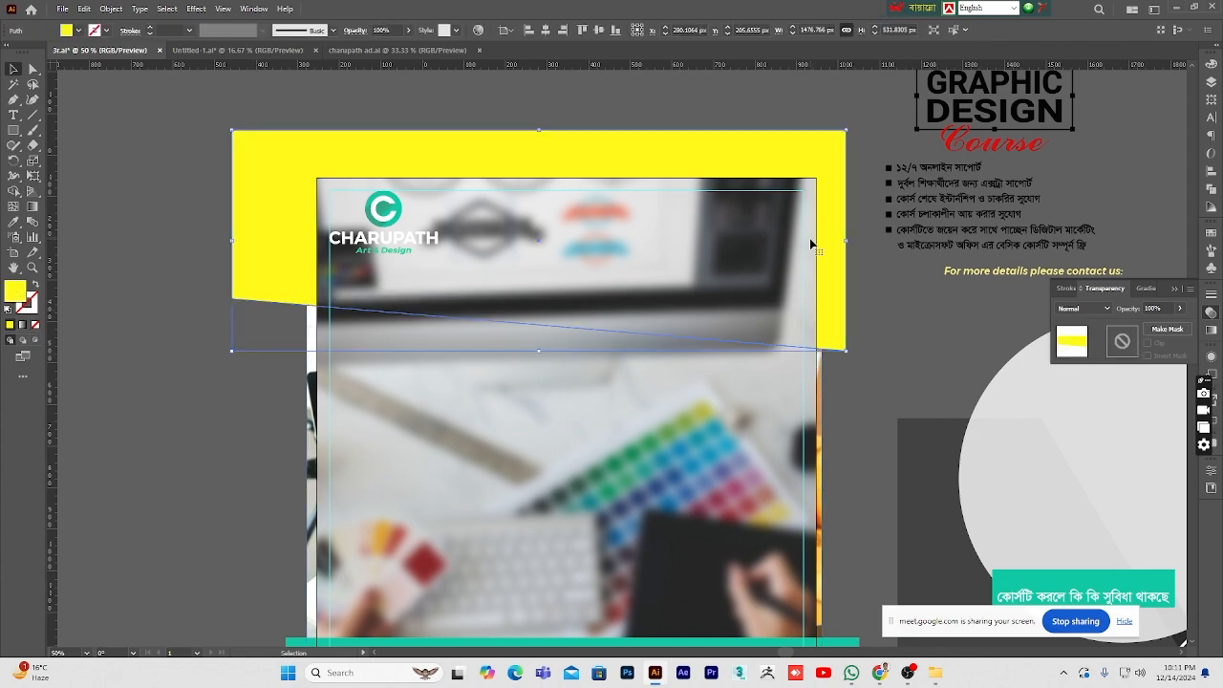
{"action": "left_click", "coordinate": [228, 364]}
{"action": "key", "text": "a"}
{"action": "key", "text": "ctrl+alt+2"}
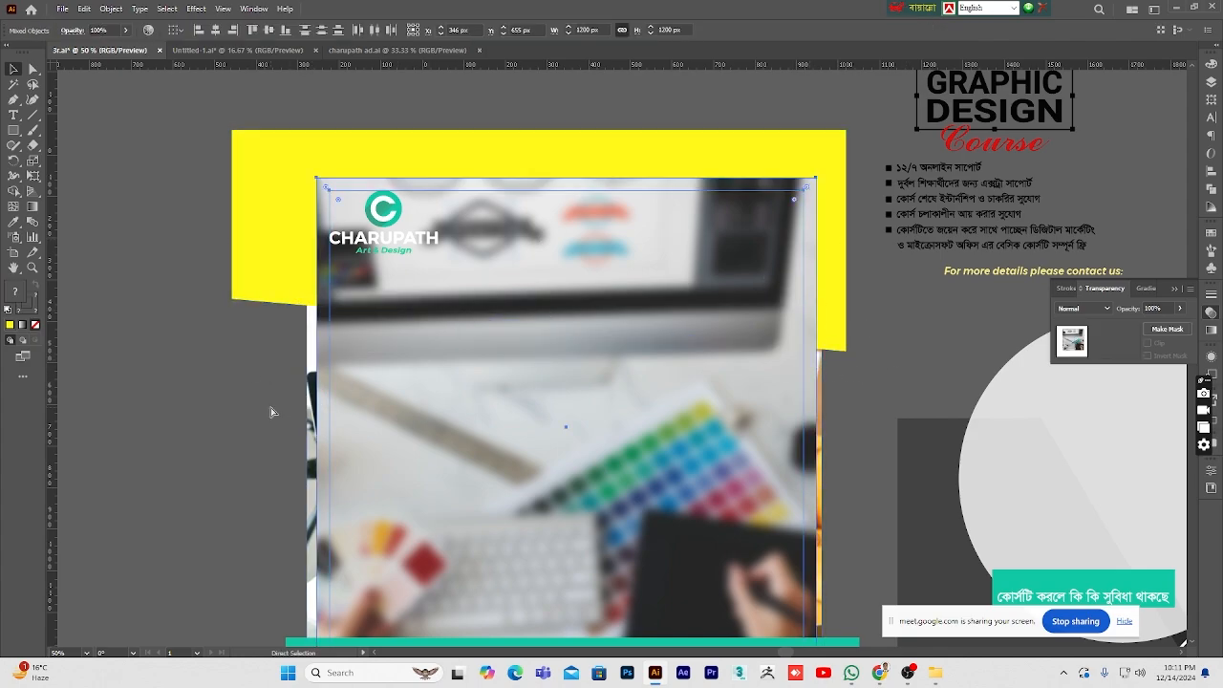
{"action": "left_click", "coordinate": [270, 407]}
{"action": "left_click_drag", "start_coordinate": [342, 194], "coordinate": [810, 366]}
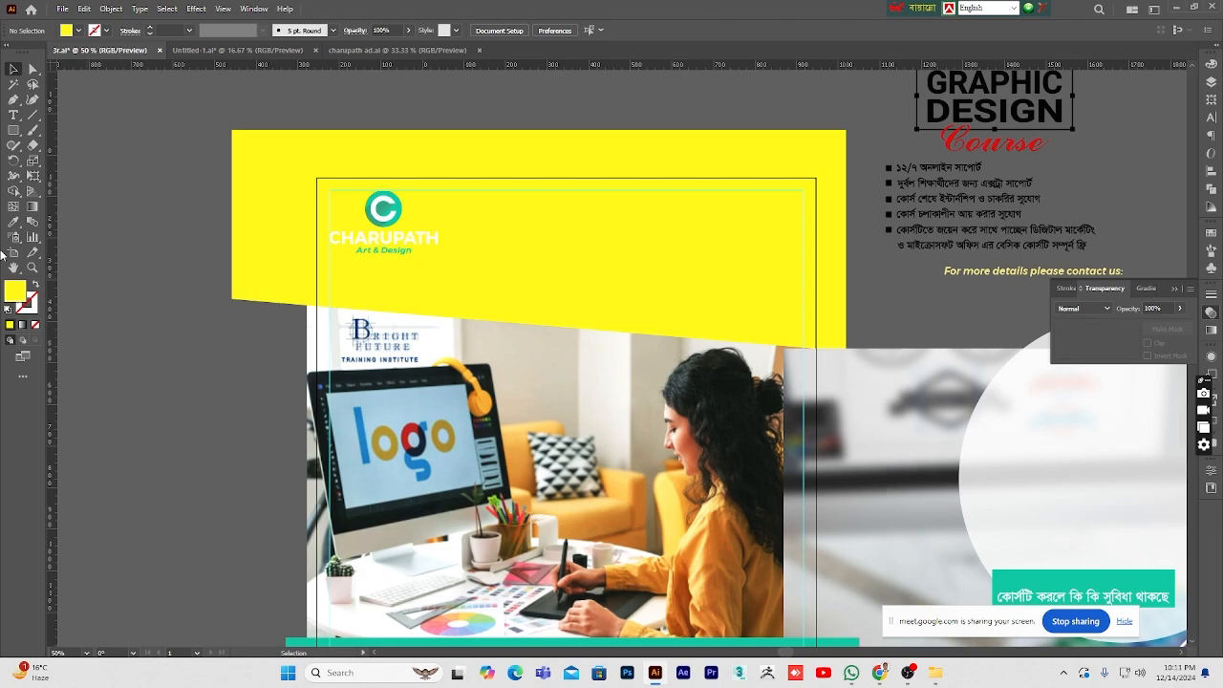
- Move the blurred background, light gray circle and semi-transparent dark shapes farther from the artboard to clear the space beside it
{"action": "left_click", "coordinate": [683, 460], "text": "alt"}
{"action": "left_click", "coordinate": [682, 456], "text": "alt"}
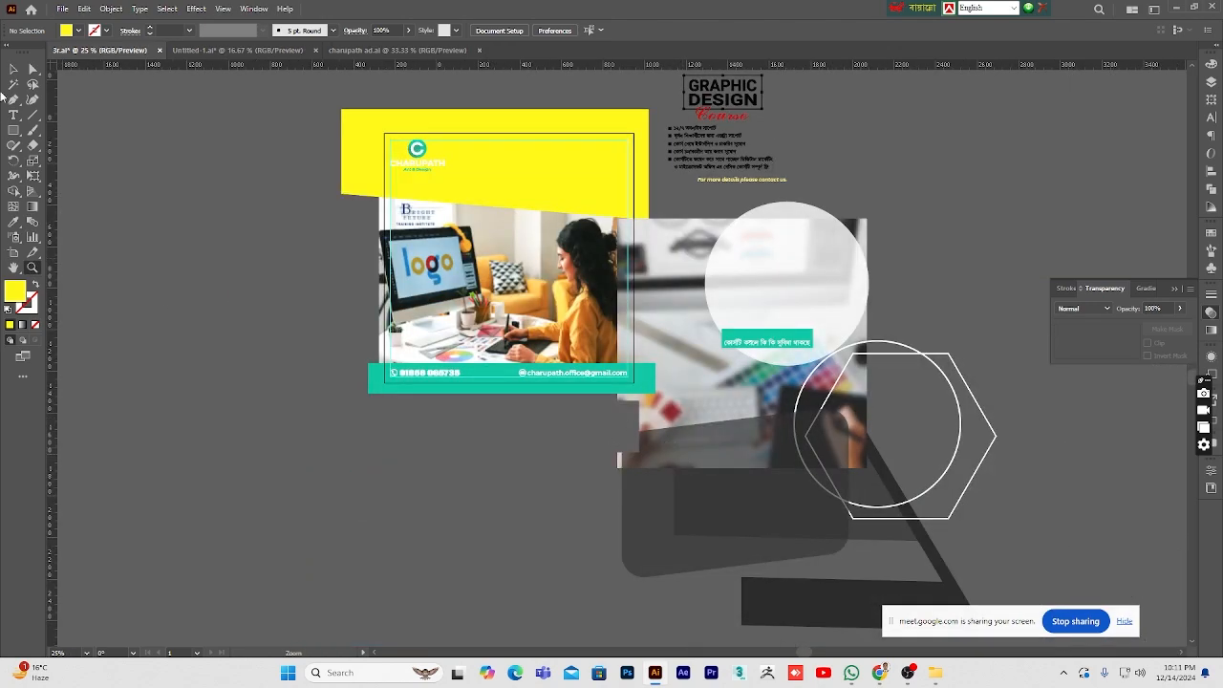
{"action": "key", "text": "v"}
{"action": "left_click_drag", "start_coordinate": [689, 334], "coordinate": [1056, 245]}
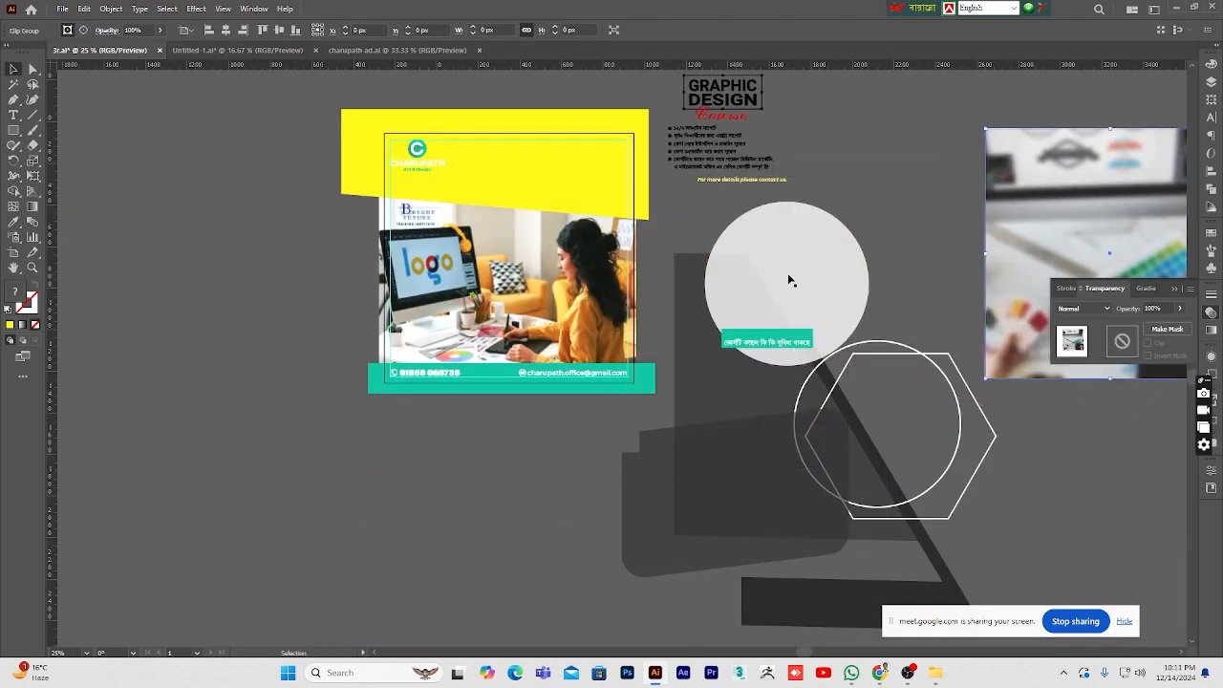
{"action": "left_click_drag", "start_coordinate": [792, 278], "coordinate": [1002, 234]}
{"action": "left_click_drag", "start_coordinate": [760, 306], "coordinate": [1041, 448]}
{"action": "left_click_drag", "start_coordinate": [710, 438], "coordinate": [1116, 495]}
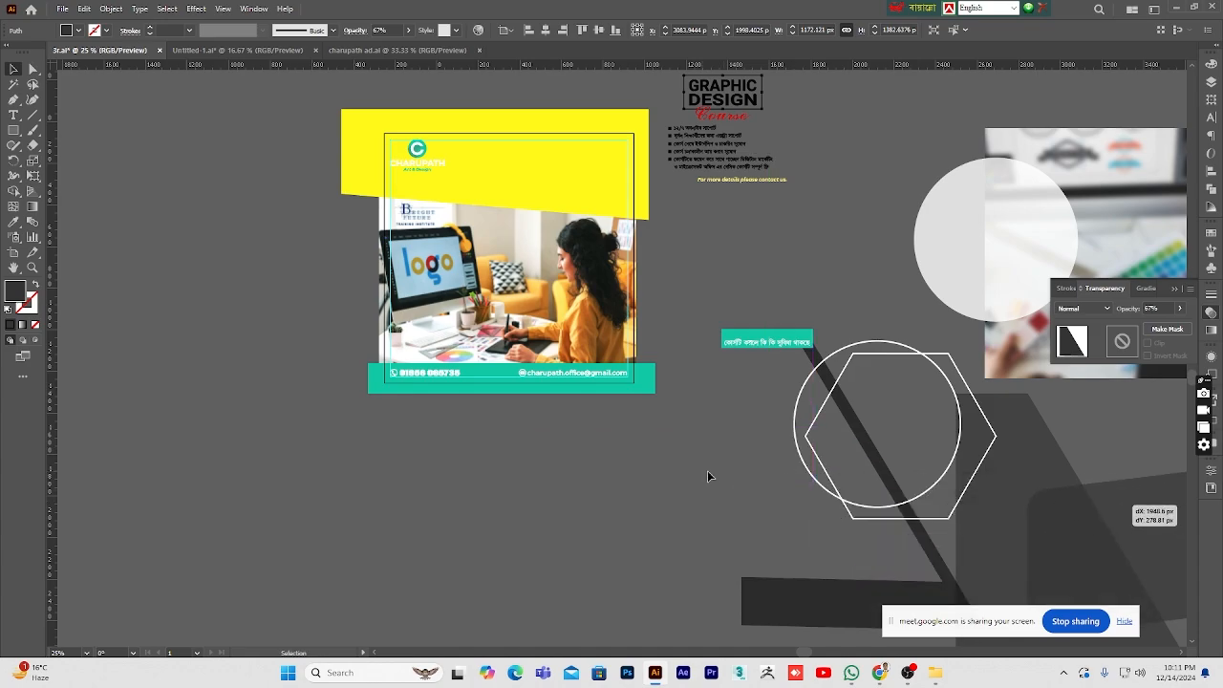
{"action": "left_click", "coordinate": [535, 505]}
{"action": "scroll", "coordinate": [498, 511], "scroll_direction": "up", "scroll_amount": 1}
{"action": "scroll", "coordinate": [498, 517], "scroll_direction": "up", "scroll_amount": 1}
{"action": "left_click", "coordinate": [577, 326], "text": "alt"}
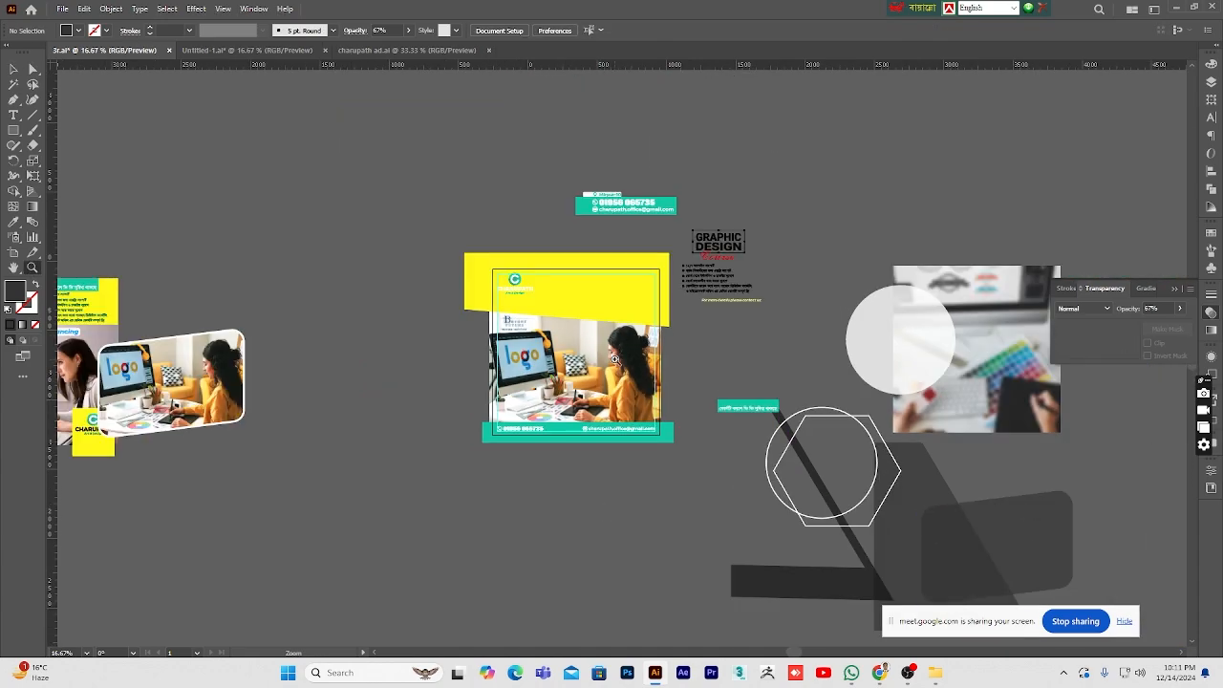
- Ungroup the Charupath logo on the yellow header and fill its CHARUPATH wordmark with black
{"action": "left_click", "coordinate": [616, 361]}
{"action": "left_click", "coordinate": [615, 361]}
{"action": "left_click", "coordinate": [615, 362]}
{"action": "scroll", "coordinate": [612, 363], "scroll_direction": "up", "scroll_amount": 5}
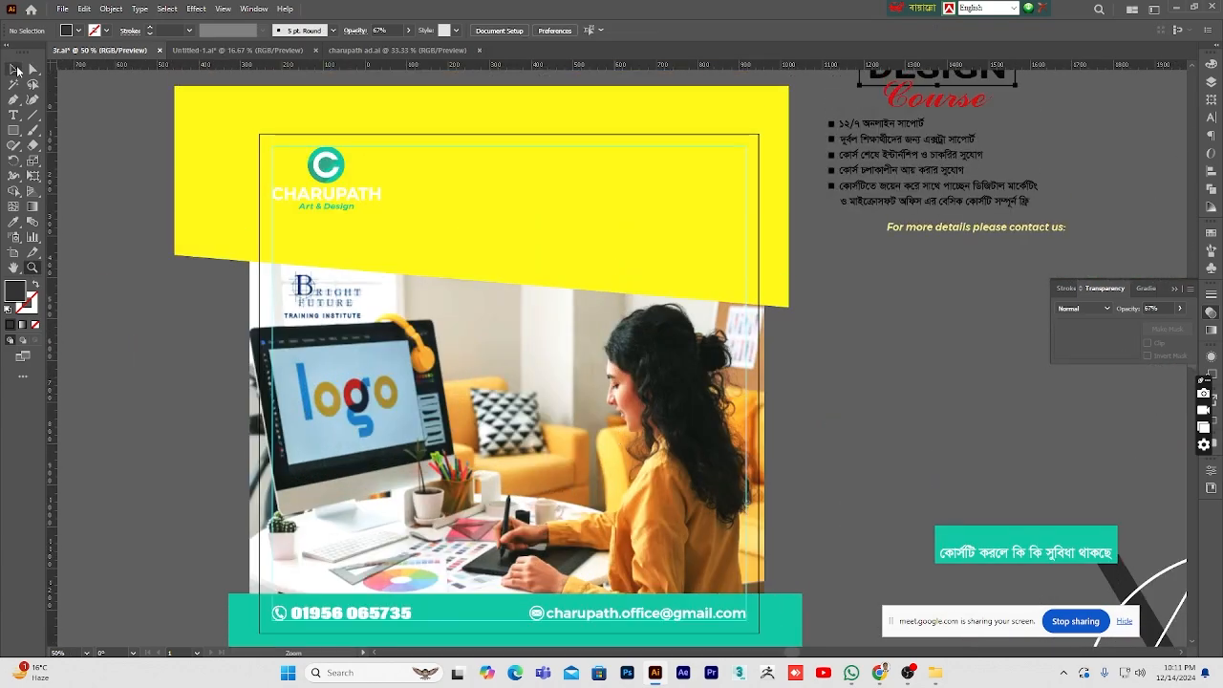
{"action": "left_click", "coordinate": [325, 172]}
{"action": "right_click", "coordinate": [325, 179]}
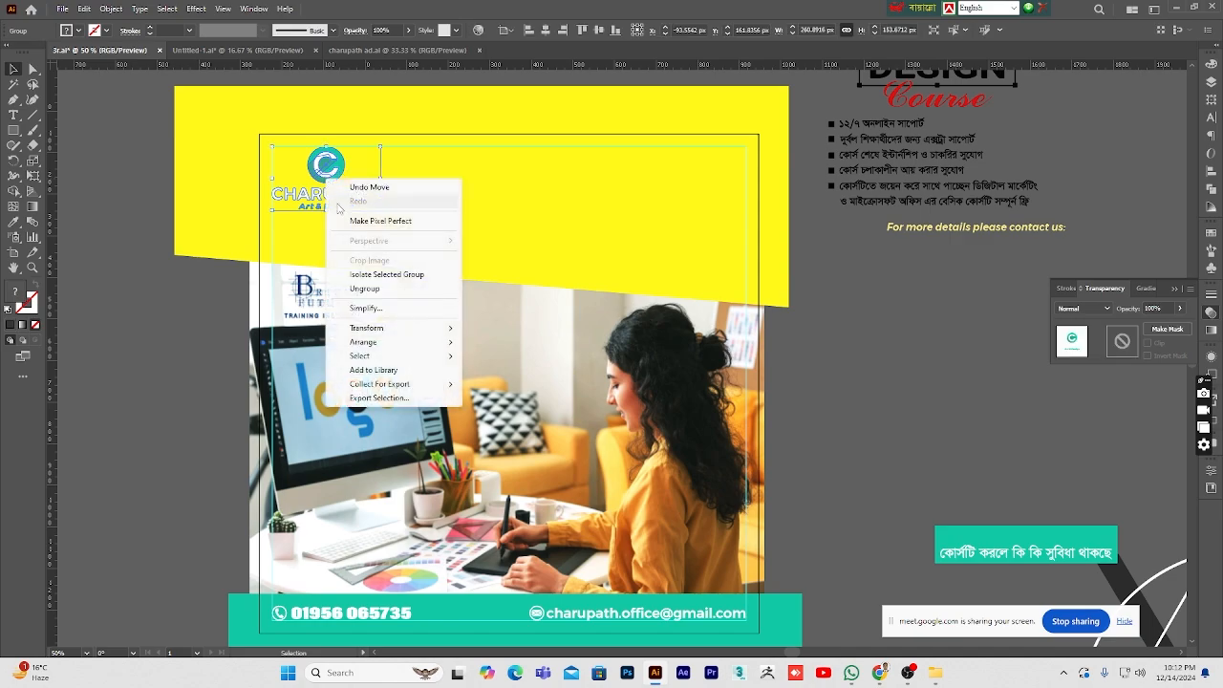
{"action": "left_click", "coordinate": [366, 290]}
{"action": "left_click", "coordinate": [229, 315]}
{"action": "left_click", "coordinate": [344, 195]}
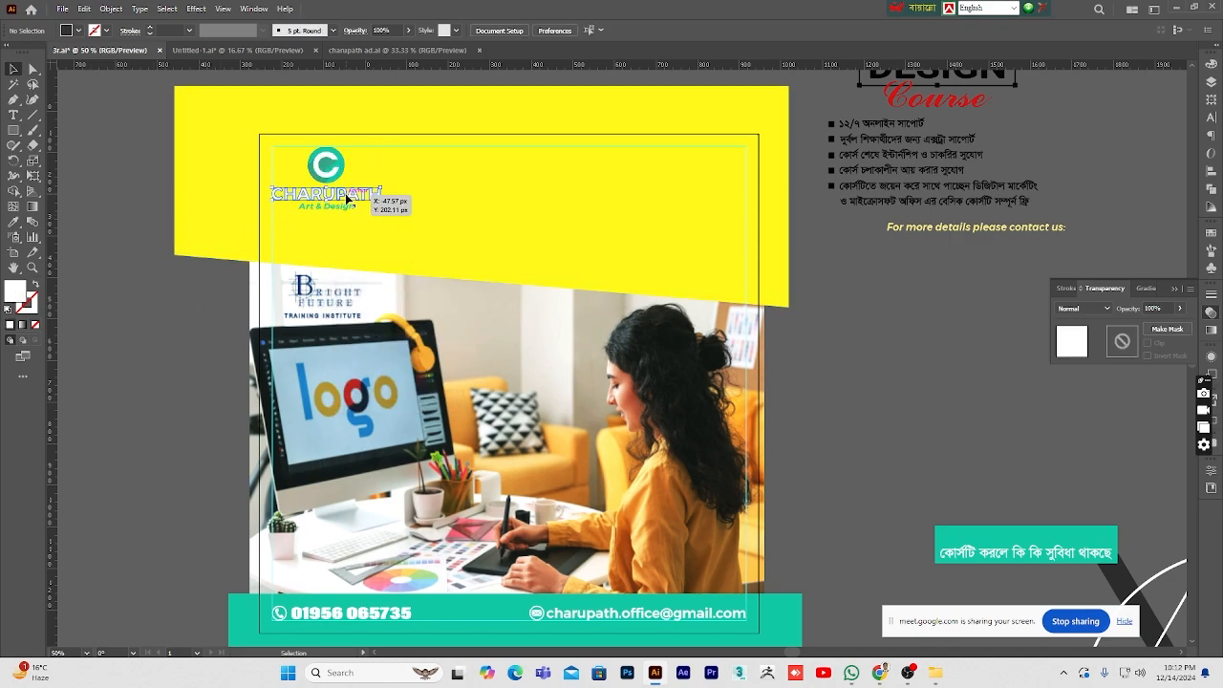
{"action": "double_click", "coordinate": [21, 293]}
{"action": "left_click_drag", "start_coordinate": [883, 259], "coordinate": [798, 315]}
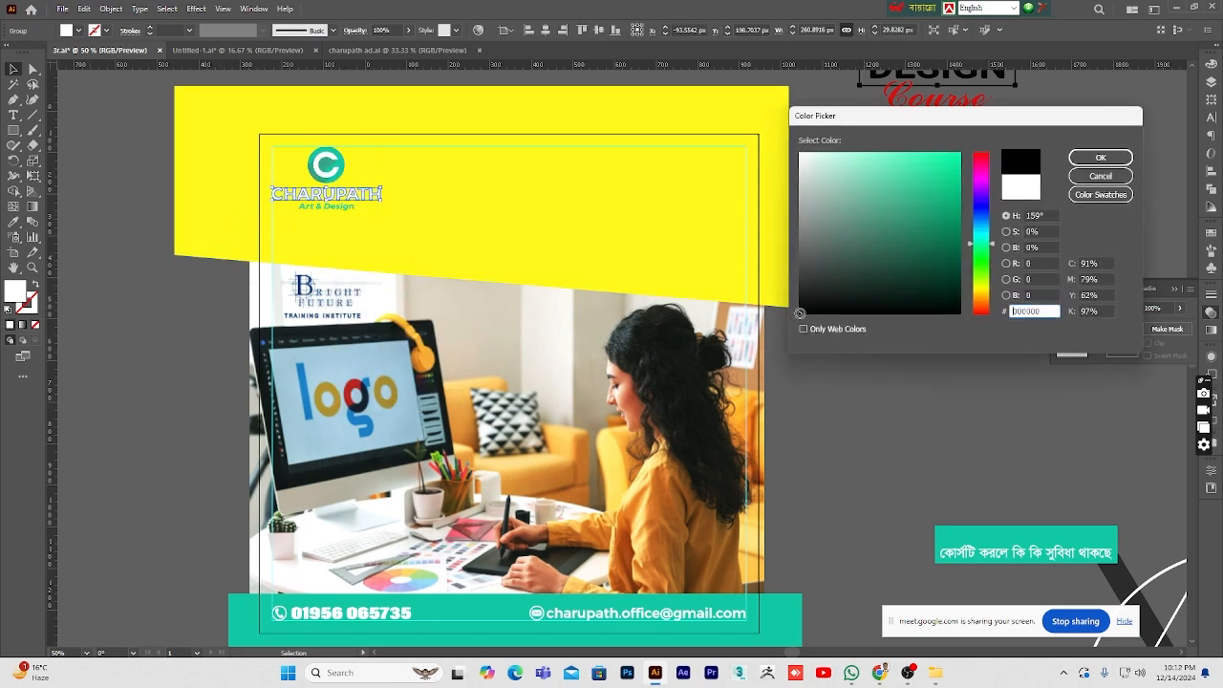
{"action": "left_click", "coordinate": [1101, 159]}
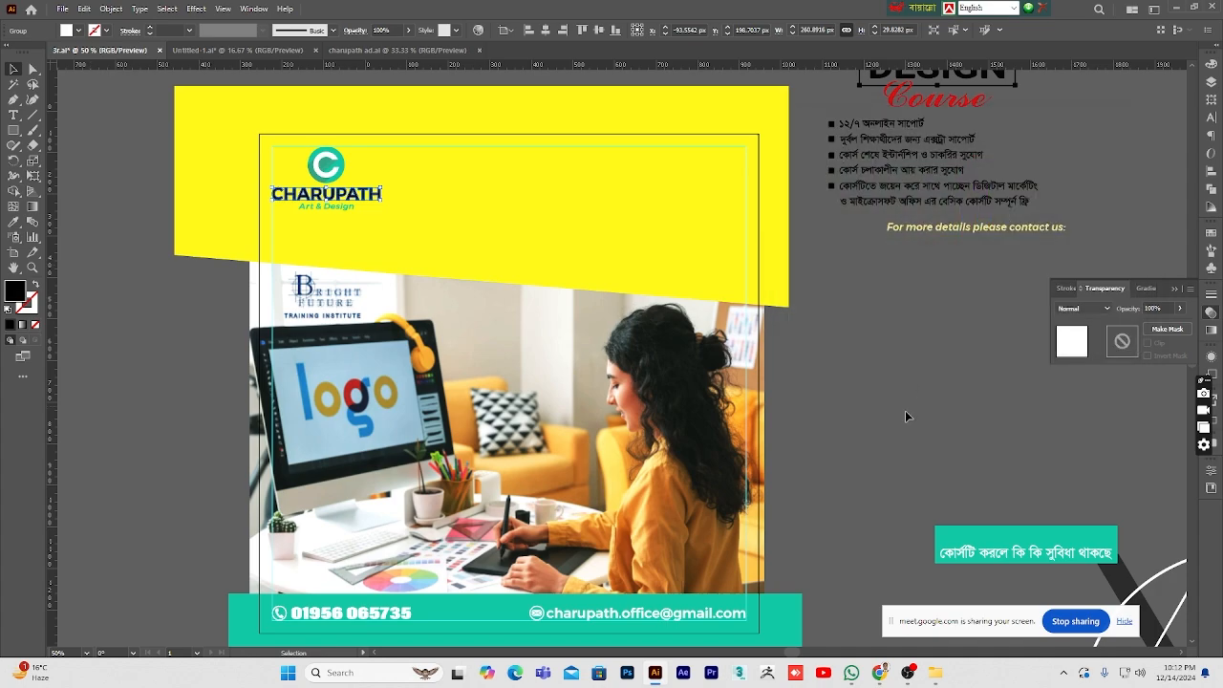
- Change the fill of the logo's Art & Design tagline to the darker teal 0EAD8E
{"action": "left_click", "coordinate": [346, 206]}
{"action": "left_click", "coordinate": [16, 224]}
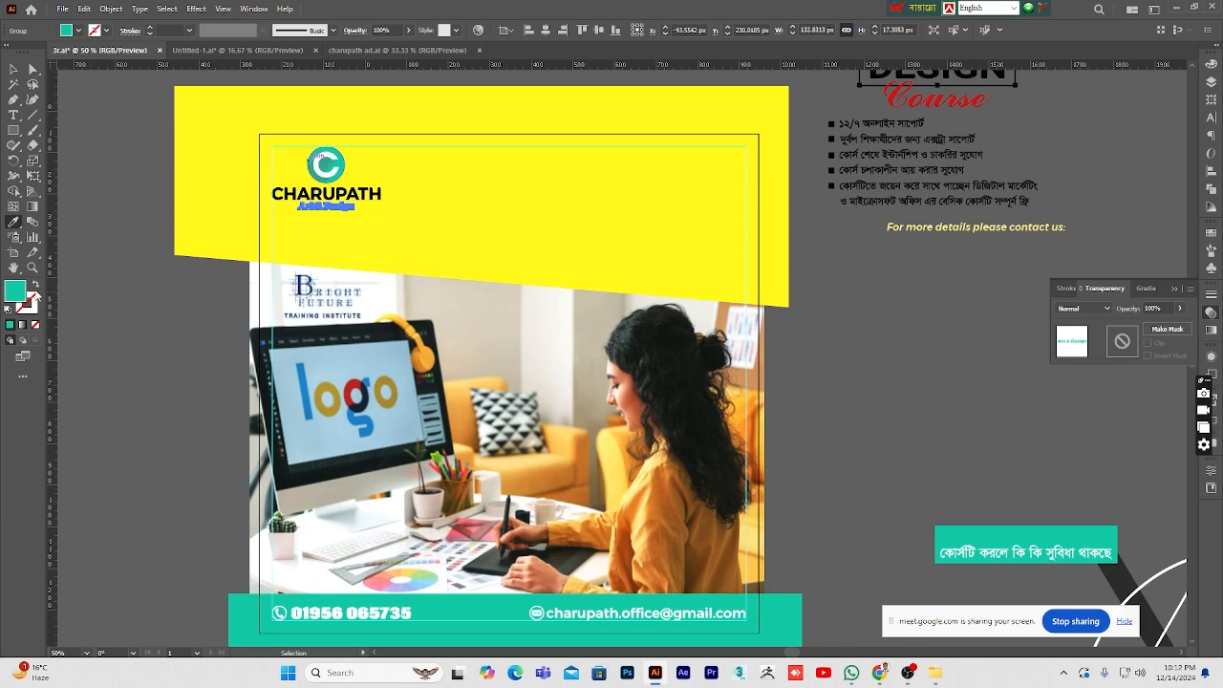
{"action": "double_click", "coordinate": [18, 293]}
{"action": "left_click", "coordinate": [948, 203]}
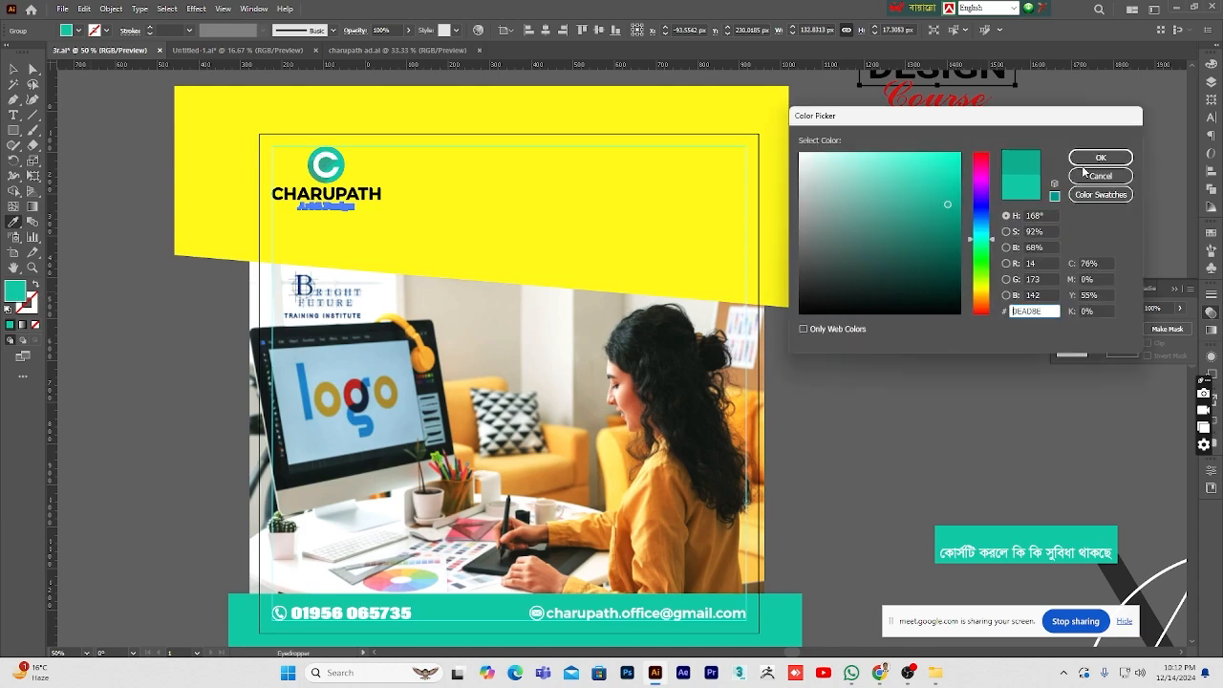
{"action": "left_click", "coordinate": [1101, 157]}
{"action": "left_click", "coordinate": [13, 69]}
{"action": "left_click", "coordinate": [158, 345]}
- Nudge the desk photo upward so that its upper edge slides farther beneath the yellow header
{"action": "scroll", "coordinate": [185, 396], "scroll_direction": "up", "scroll_amount": 1}
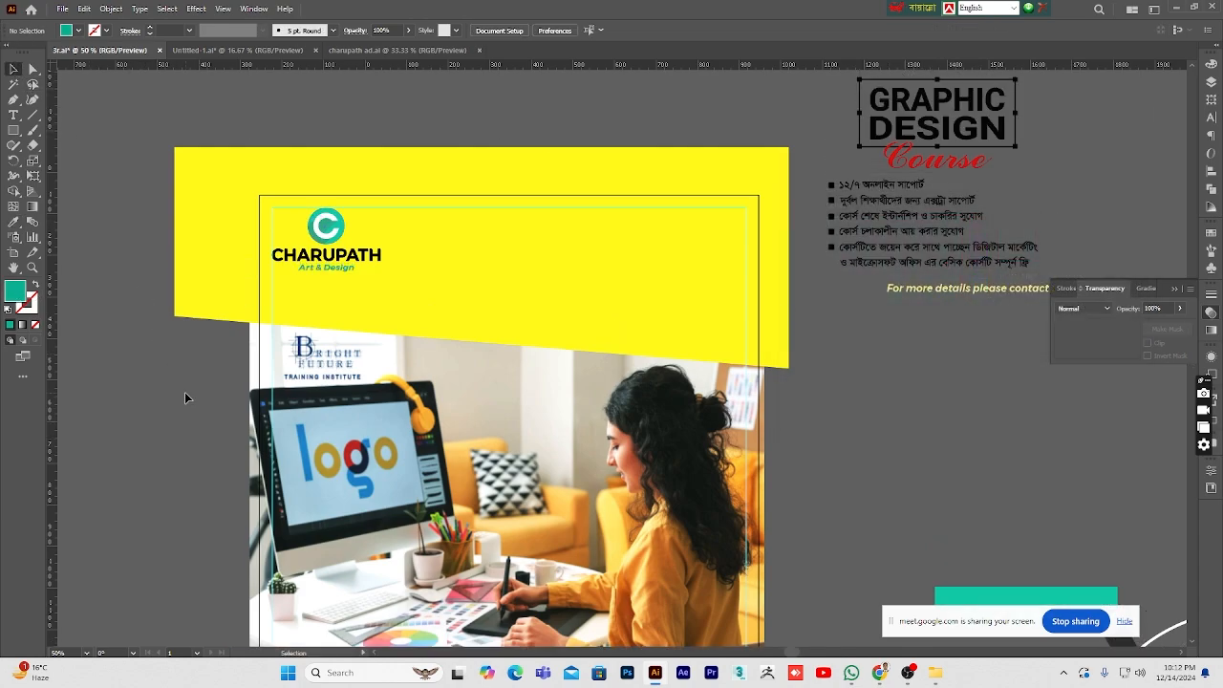
{"action": "scroll", "coordinate": [913, 409], "scroll_direction": "down", "scroll_amount": 2}
{"action": "left_click", "coordinate": [564, 401]}
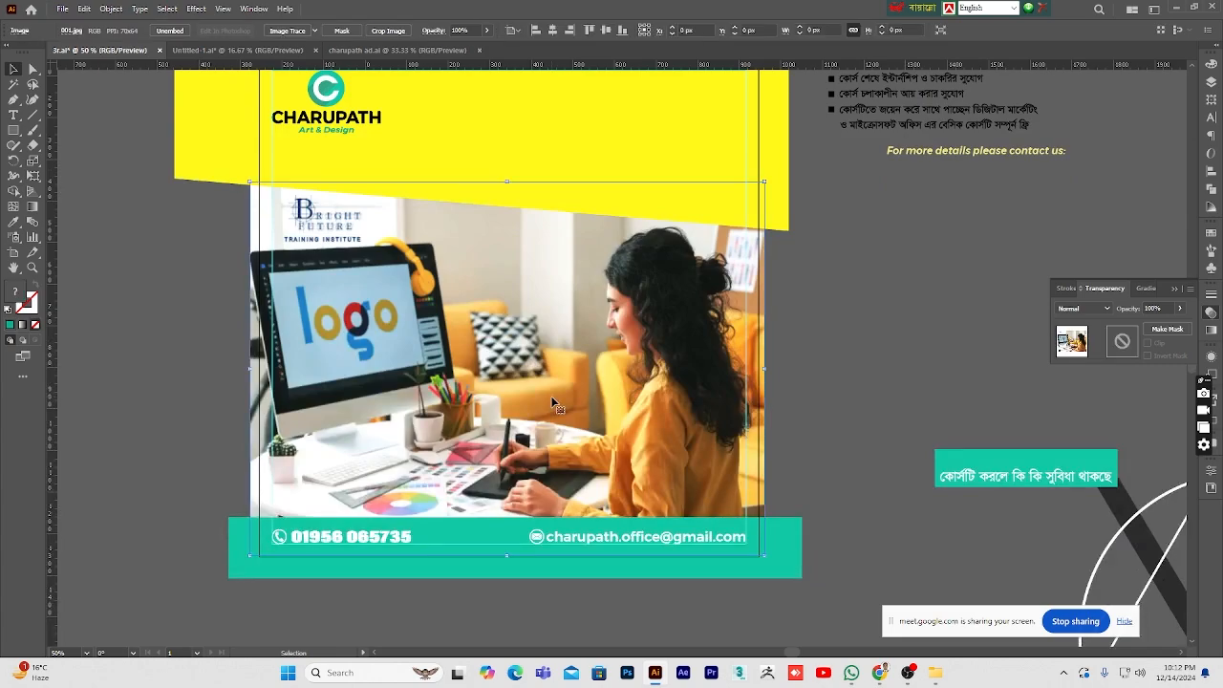
{"action": "key", "text": "Up"}
{"action": "key", "text": "Up"}
{"action": "key", "text": "Up"}
{"action": "key", "text": "Up"}
{"action": "key", "text": "Up"}
{"action": "key", "text": "Up"}
{"action": "key", "text": "Up"}
{"action": "key", "text": "Up"}
{"action": "key", "text": "Up"}
{"action": "key", "text": "Up"}
{"action": "key", "text": "Up"}
{"action": "key", "text": "Up"}
{"action": "key", "text": "Up"}
{"action": "key", "text": "Up"}
{"action": "key", "text": "Up"}
{"action": "key", "text": "Up"}
{"action": "key", "text": "Up"}
{"action": "key", "text": "Up"}
{"action": "key", "text": "Up"}
{"action": "key", "text": "Up"}
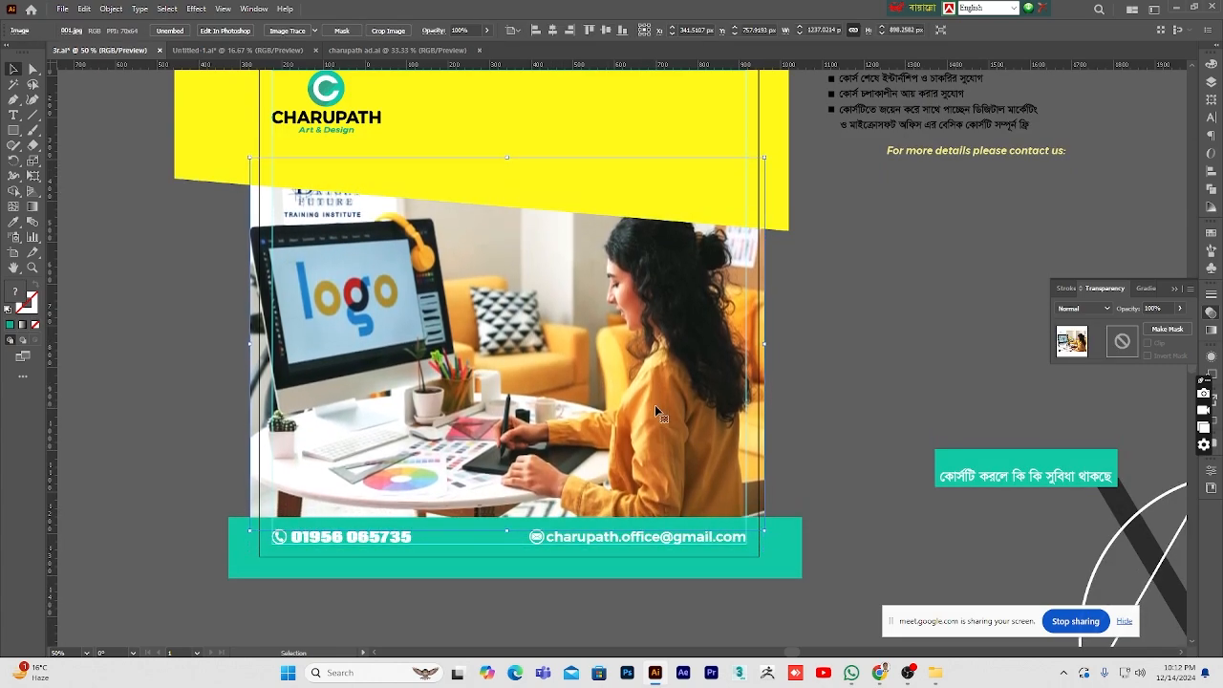
{"action": "scroll", "coordinate": [869, 397], "scroll_direction": "up", "scroll_amount": 3}
{"action": "left_click", "coordinate": [803, 405]}
- Nudge the slanted yellow header shape upward until its slanted edge sits just above the woman's head
{"action": "scroll", "coordinate": [802, 406], "scroll_direction": "up", "scroll_amount": 1}
{"action": "left_click", "coordinate": [547, 304]}
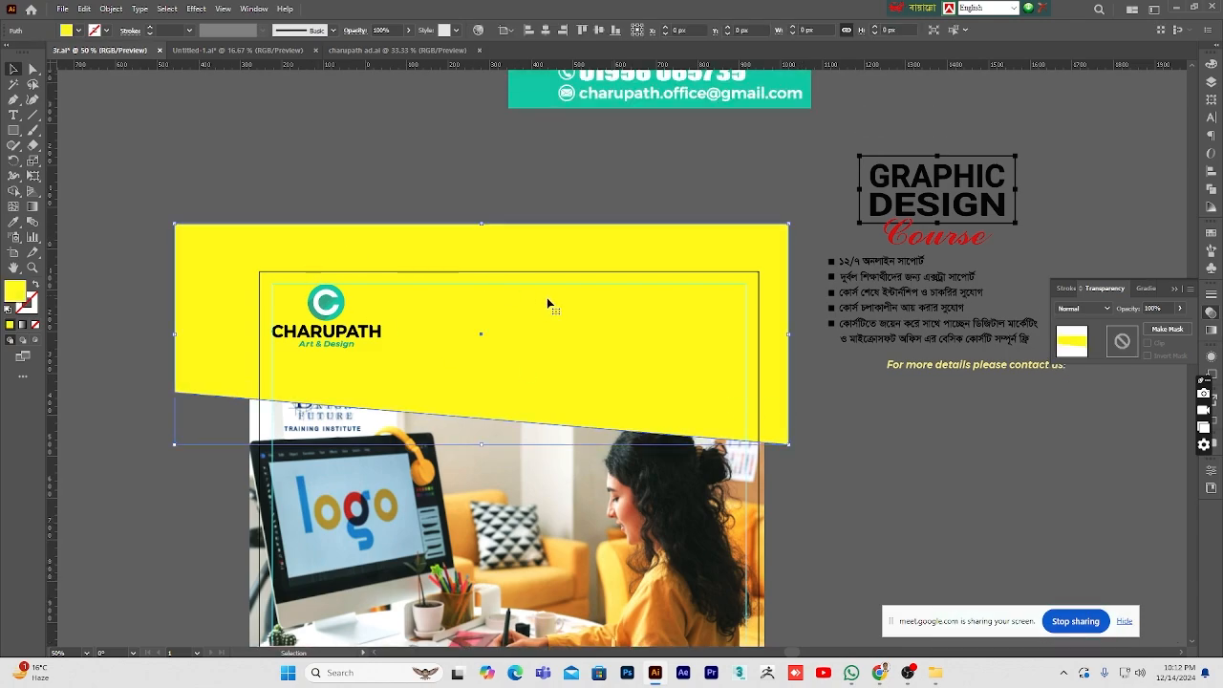
{"action": "key", "text": "Up"}
{"action": "key", "text": "Up"}
{"action": "key", "text": "Up"}
{"action": "key", "text": "Up"}
{"action": "key", "text": "Up"}
{"action": "key", "text": "Up"}
{"action": "key", "text": "Up"}
{"action": "key", "text": "Up"}
{"action": "key", "text": "Up"}
{"action": "key", "text": "Up"}
{"action": "key", "text": "Up"}
{"action": "key", "text": "Up"}
{"action": "key", "text": "Up"}
{"action": "key", "text": "Up"}
{"action": "key", "text": "Up"}
{"action": "key", "text": "Up"}
{"action": "key", "text": "Up"}
{"action": "key", "text": "Up"}
{"action": "key", "text": "Up"}
{"action": "key", "text": "Up"}
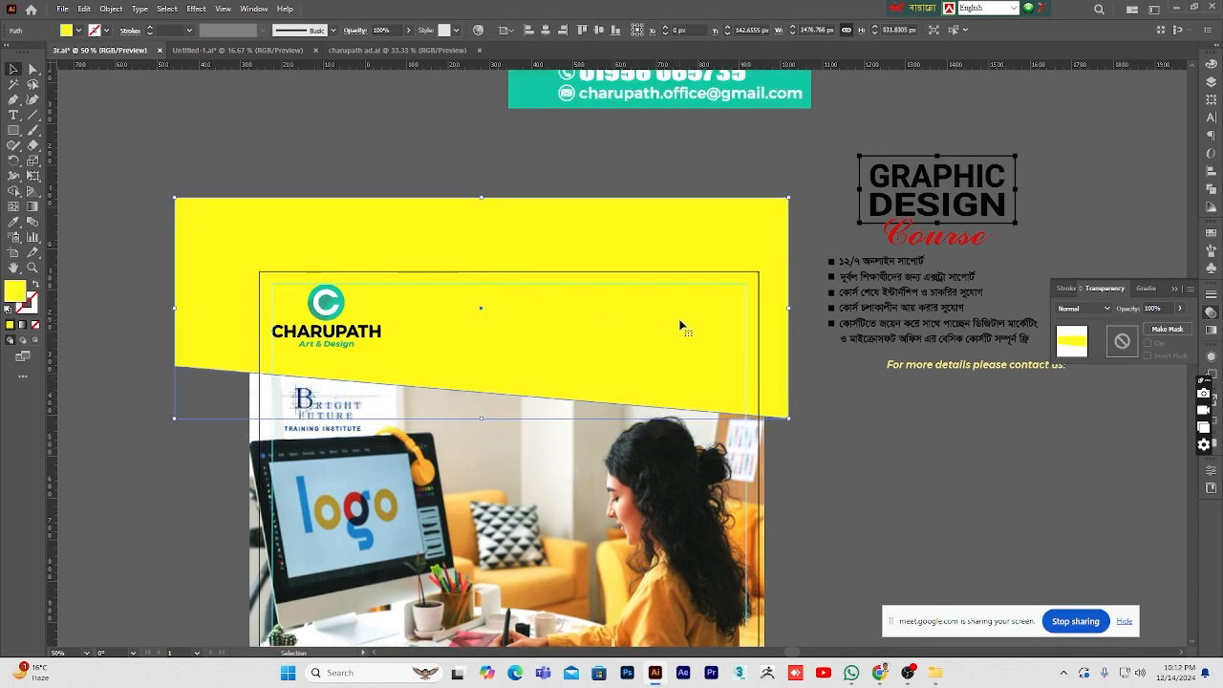
{"action": "key", "text": "Up"}
{"action": "key", "text": "Up"}
{"action": "key", "text": "Up"}
{"action": "key", "text": "Up"}
{"action": "key", "text": "Up"}
{"action": "key", "text": "Up"}
{"action": "key", "text": "Up"}
{"action": "key", "text": "Up"}
{"action": "key", "text": "Up"}
{"action": "key", "text": "Up"}
{"action": "key", "text": "Down"}
{"action": "key", "text": "Down"}
{"action": "key", "text": "Down"}
{"action": "key", "text": "Down"}
{"action": "key", "text": "Down"}
{"action": "key", "text": "Down"}
{"action": "key", "text": "Down"}
{"action": "key", "text": "Down"}
{"action": "key", "text": "Down"}
{"action": "key", "text": "Down"}
{"action": "key", "text": "Down"}
{"action": "key", "text": "Down"}
{"action": "key", "text": "Down"}
{"action": "key", "text": "Down"}
{"action": "key", "text": "Down"}
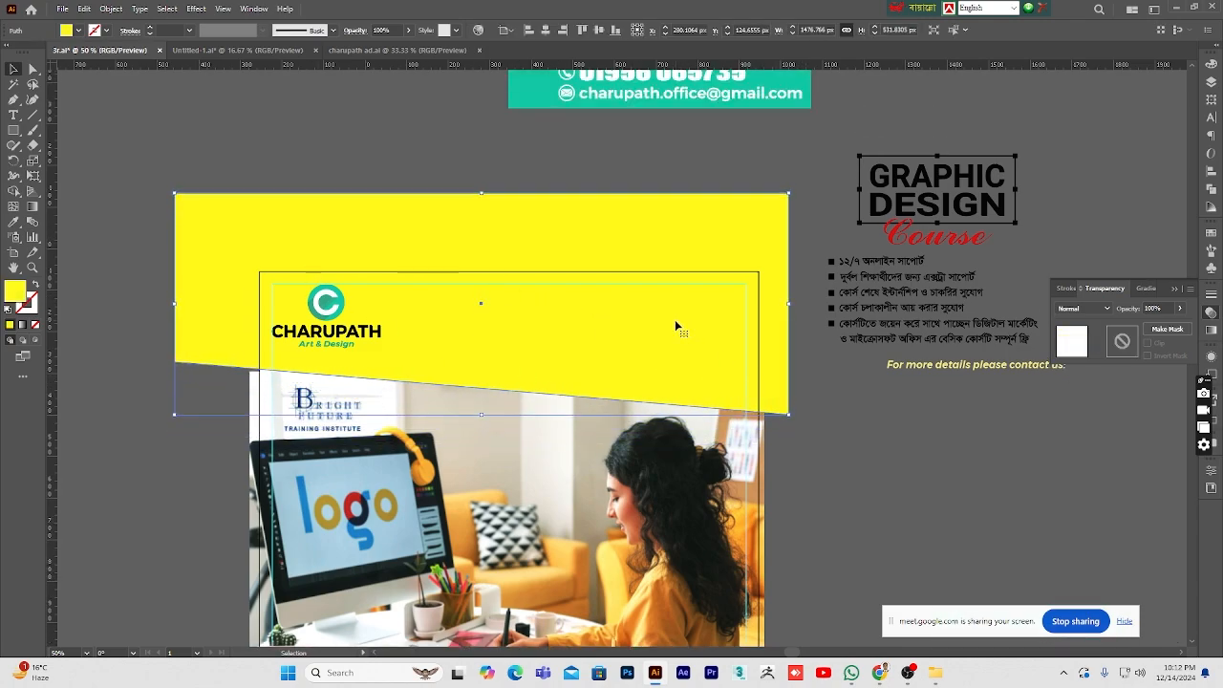
{"action": "left_click", "coordinate": [840, 425]}
- Nudge the desk photo slightly downward beneath the yellow header
{"action": "scroll", "coordinate": [857, 444], "scroll_direction": "down", "scroll_amount": 2}
{"action": "left_click", "coordinate": [764, 432]}
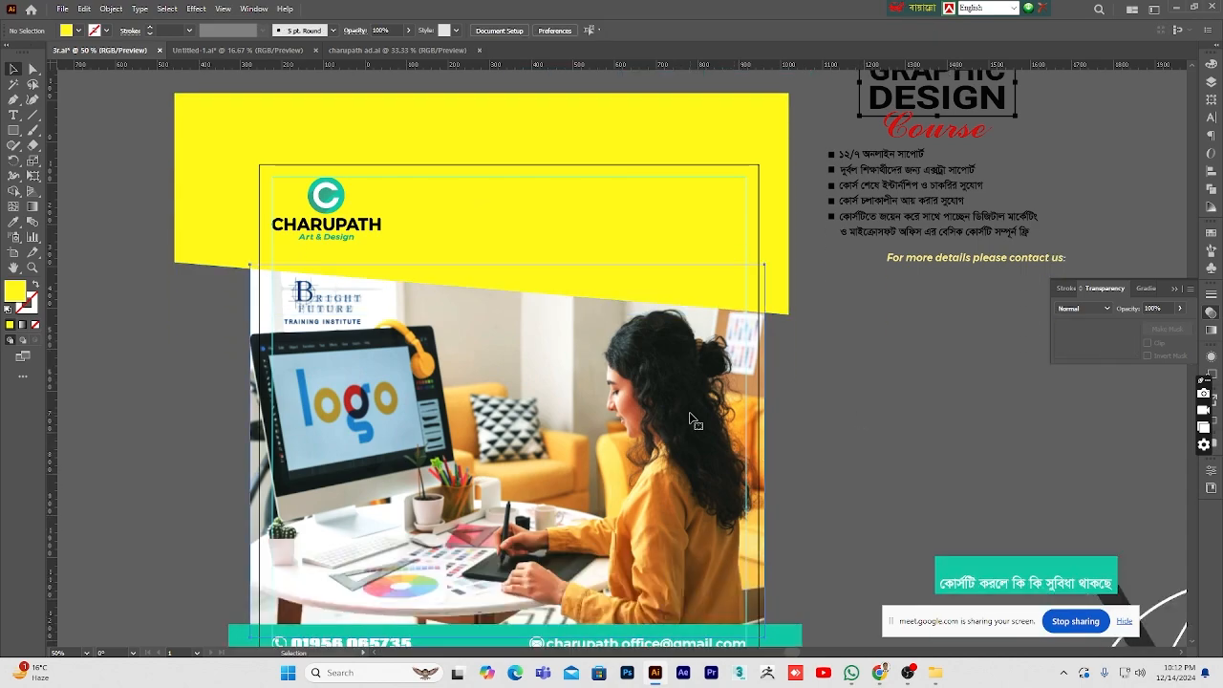
{"action": "key", "text": "Down"}
{"action": "key", "text": "Down"}
{"action": "key", "text": "Down"}
{"action": "key", "text": "Down"}
{"action": "key", "text": "Down"}
{"action": "key", "text": "Down"}
{"action": "key", "text": "Down"}
{"action": "key", "text": "Down"}
{"action": "key", "text": "Down"}
{"action": "key", "text": "Down"}
{"action": "key", "text": "Down"}
{"action": "key", "text": "Down"}
- Nudge the yellow header shape slightly downward to close the space above the woman's head
{"action": "left_click", "coordinate": [527, 232]}
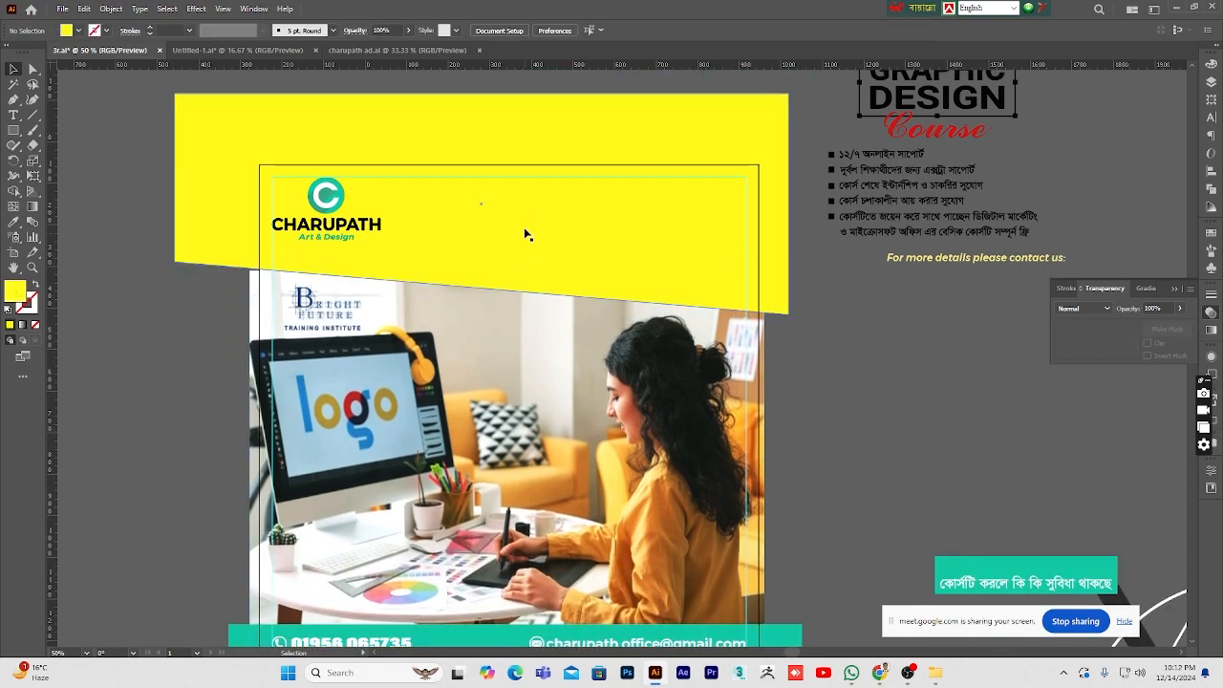
{"action": "key", "text": "Down"}
{"action": "key", "text": "Down"}
{"action": "key", "text": "Down"}
{"action": "key", "text": "Down"}
{"action": "key", "text": "Down"}
{"action": "key", "text": "Down"}
{"action": "key", "text": "Down"}
{"action": "key", "text": "Down"}
{"action": "key", "text": "Down"}
{"action": "key", "text": "Down"}
{"action": "left_click", "coordinate": [875, 420]}
{"action": "scroll", "coordinate": [860, 427], "scroll_direction": "down", "scroll_amount": 2}
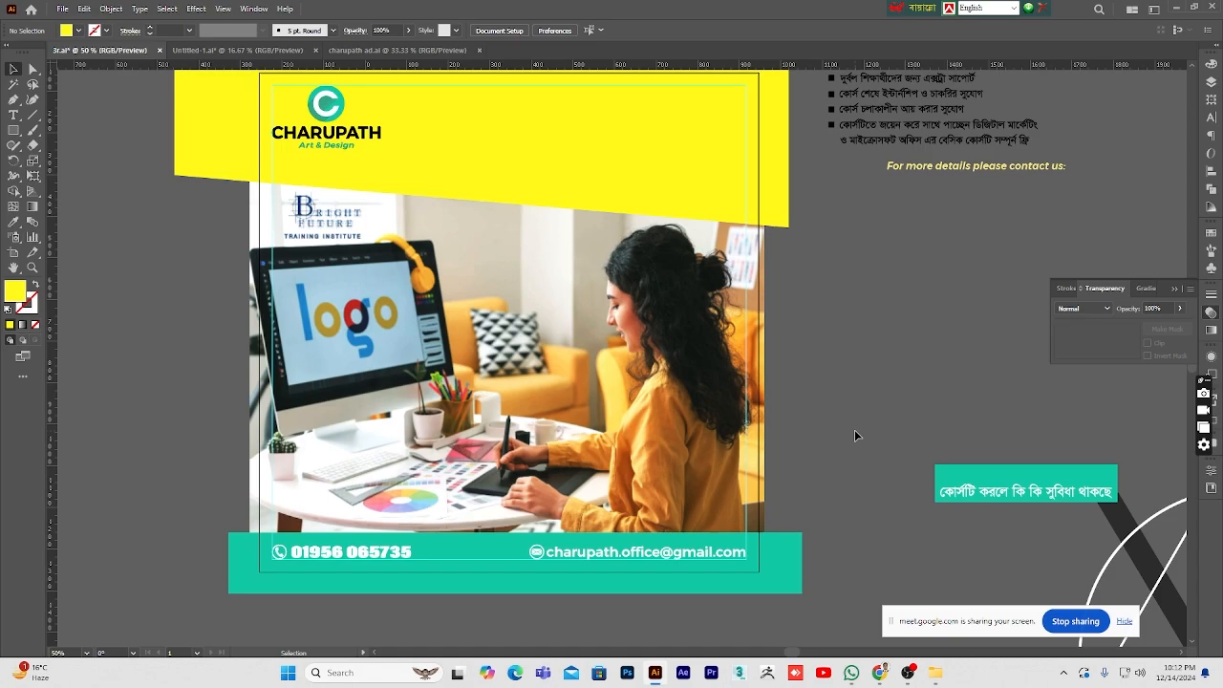
{"action": "scroll", "coordinate": [853, 429], "scroll_direction": "up", "scroll_amount": 2}
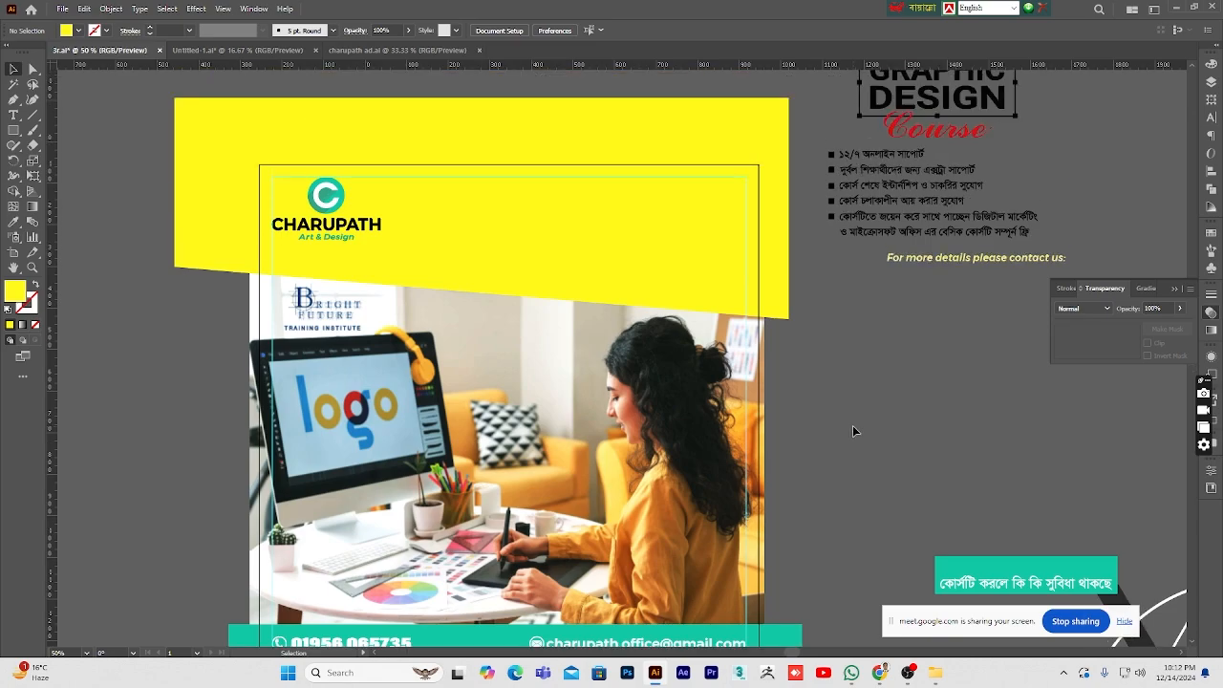
{"action": "left_click", "coordinate": [15, 101]}
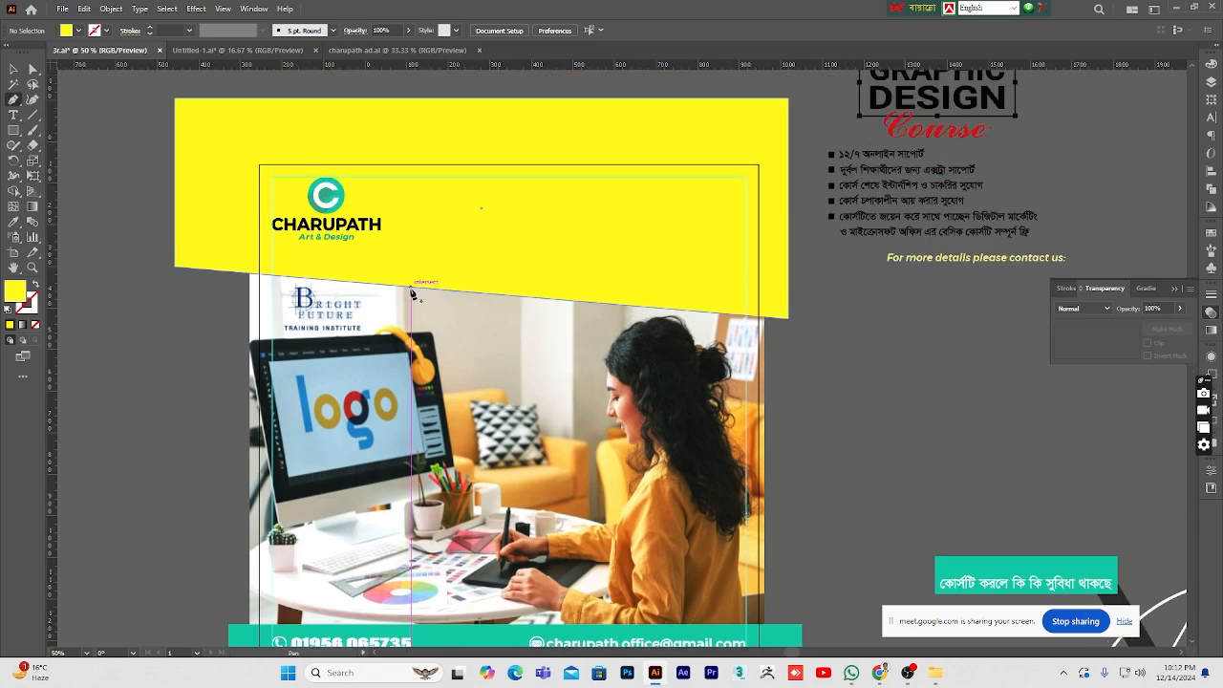
{"action": "left_click", "coordinate": [394, 284]}
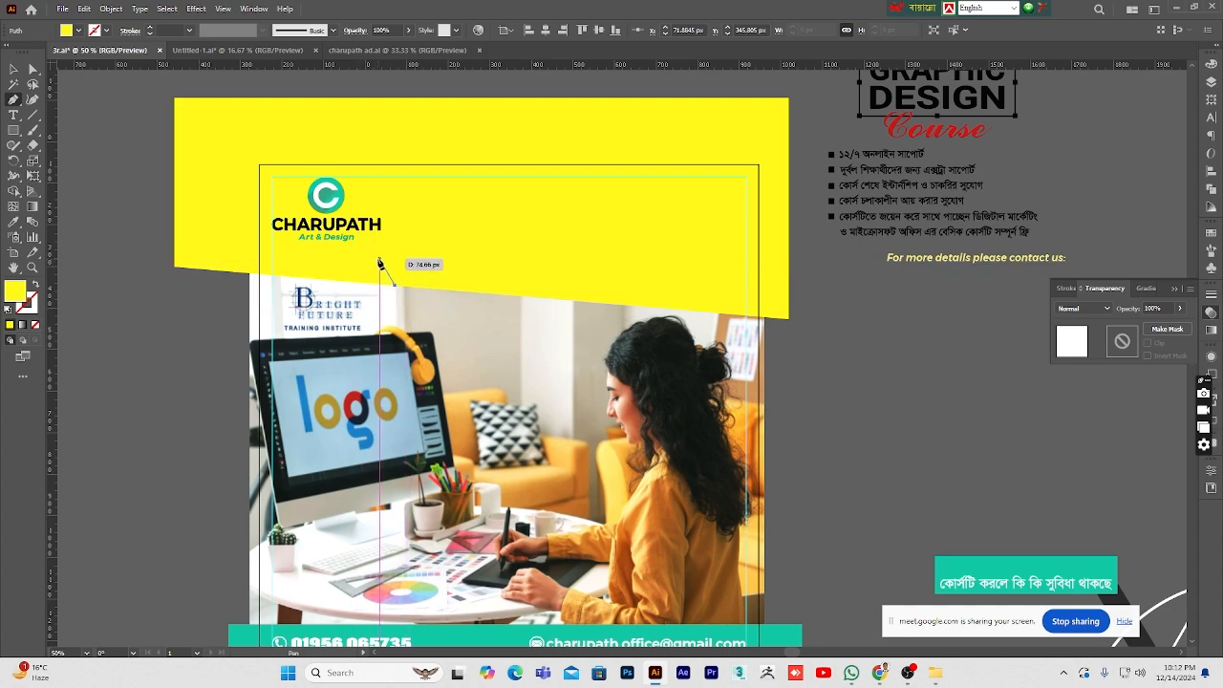
{"action": "key", "text": "ctrl+z"}
{"action": "left_click", "coordinate": [17, 71]}
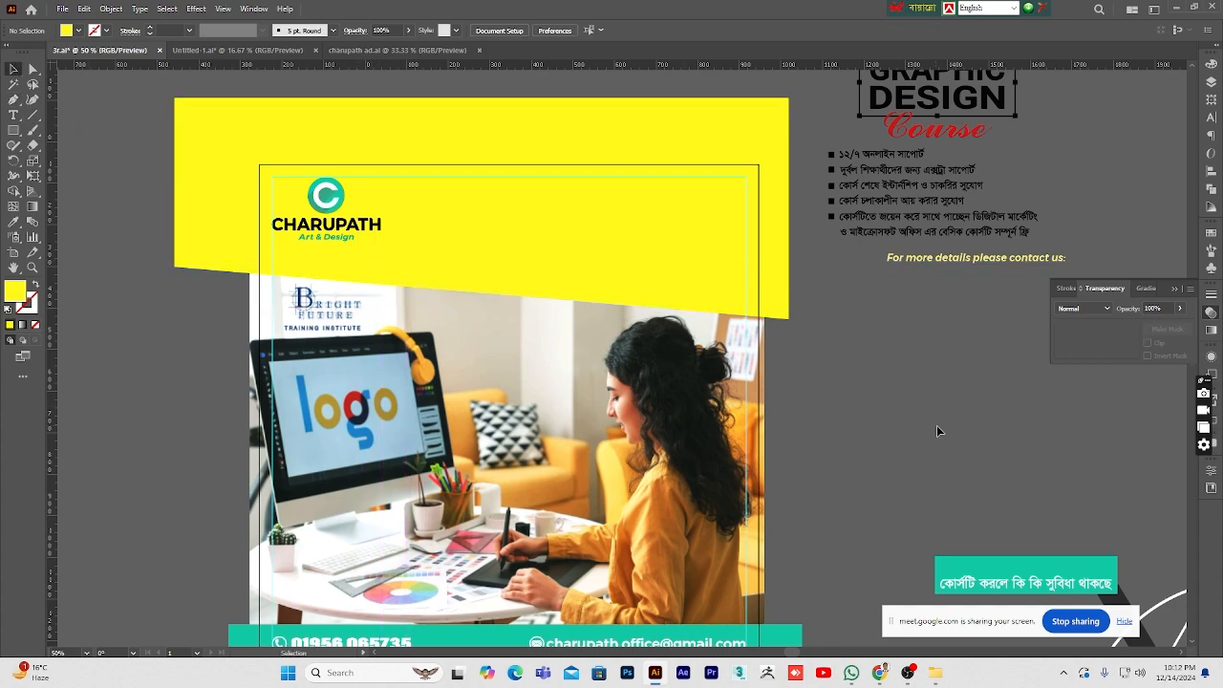
- Move the Bengali bullet list of course benefits onto the yellow header, opposite the Charupath logo
{"action": "left_click", "coordinate": [35, 270]}
{"action": "left_click", "coordinate": [551, 344], "text": "alt"}
{"action": "left_click", "coordinate": [553, 345], "text": "alt"}
{"action": "left_click", "coordinate": [697, 363]}
{"action": "left_click", "coordinate": [698, 363]}
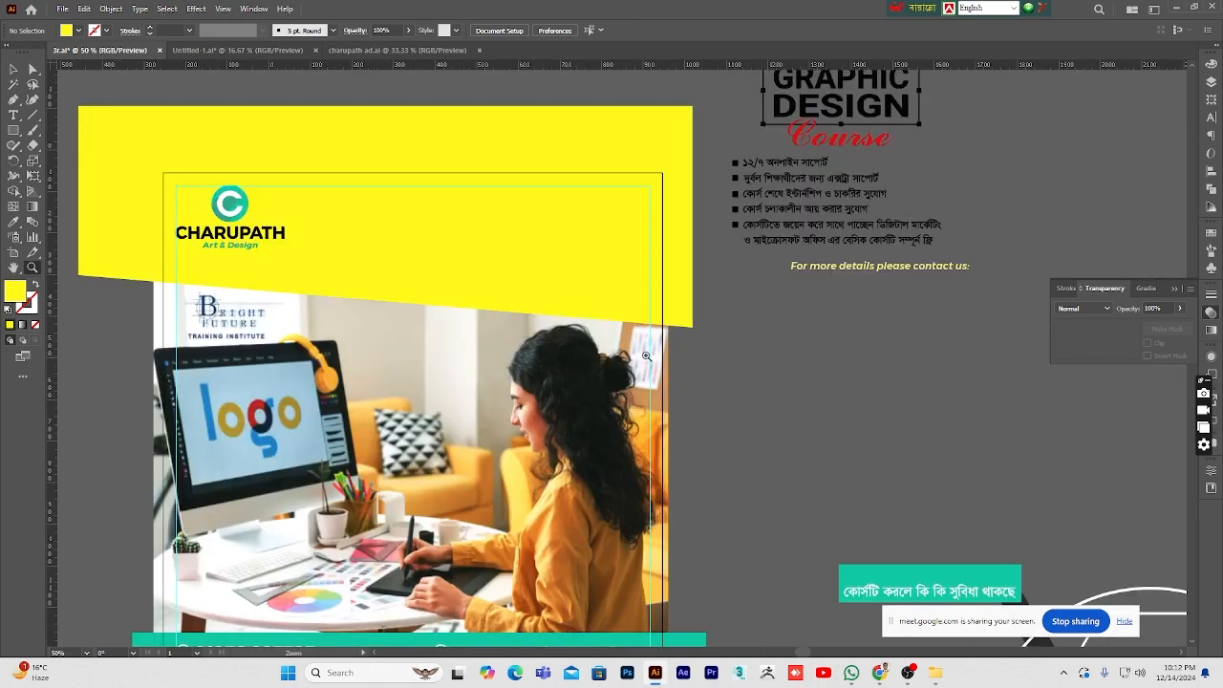
{"action": "left_click_drag", "start_coordinate": [442, 362], "coordinate": [551, 327]}
{"action": "left_click", "coordinate": [11, 70]}
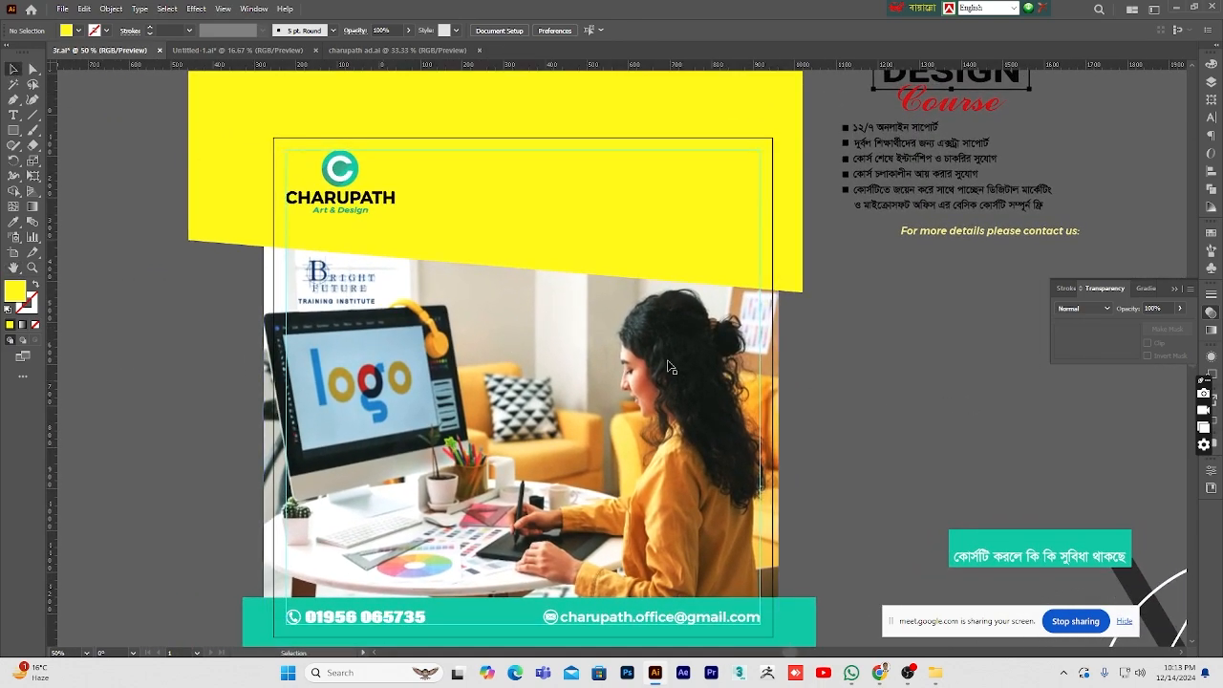
{"action": "left_click", "coordinate": [31, 268]}
{"action": "left_click", "coordinate": [524, 361], "text": "alt"}
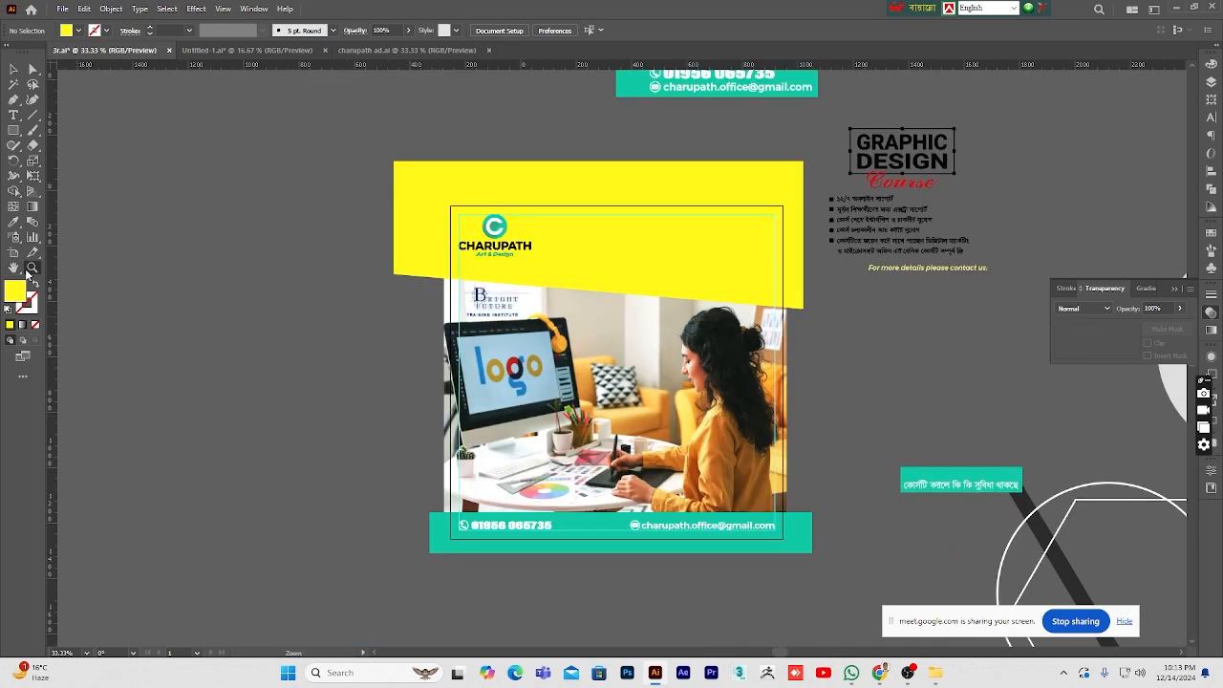
{"action": "left_click_drag", "start_coordinate": [680, 424], "coordinate": [584, 452]}
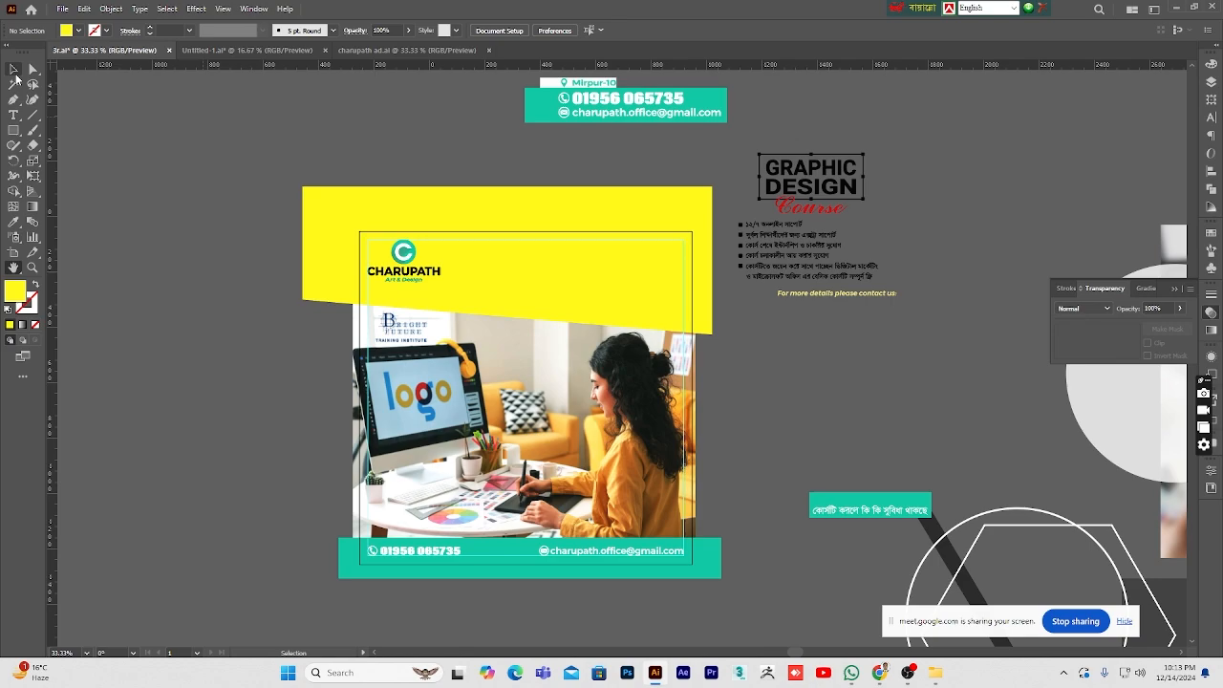
{"action": "left_click_drag", "start_coordinate": [760, 210], "coordinate": [762, 216]}
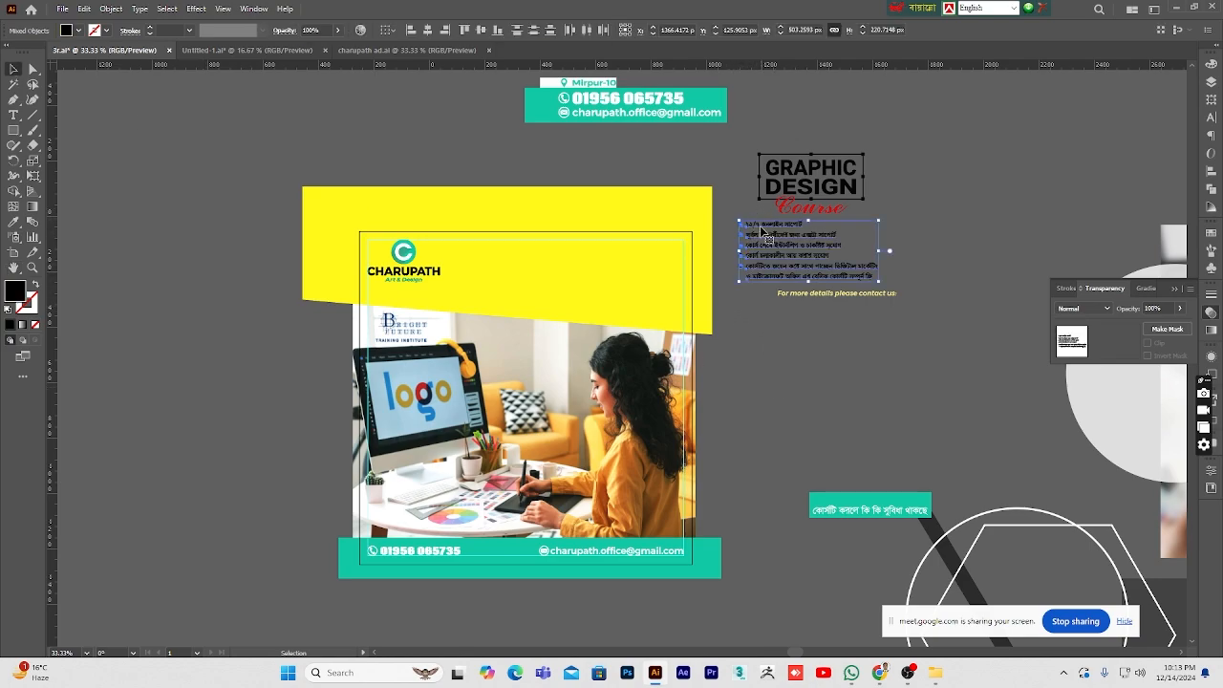
{"action": "left_click", "coordinate": [936, 380]}
{"action": "left_click_drag", "start_coordinate": [801, 269], "coordinate": [646, 294]}
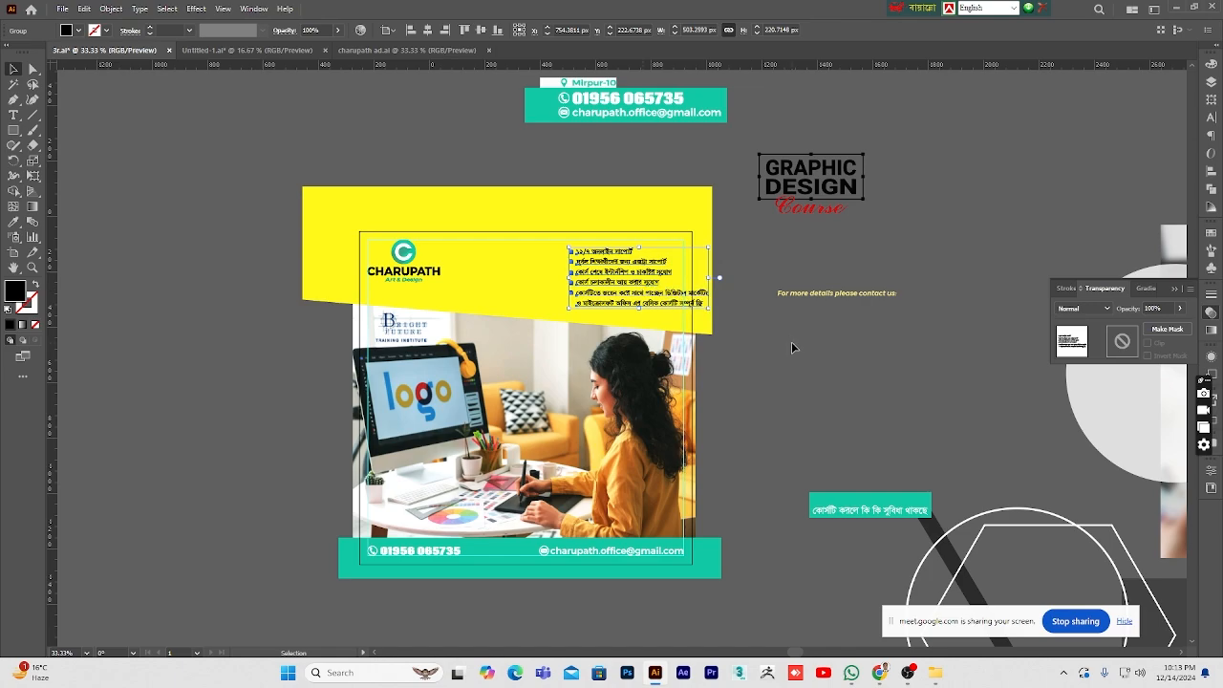
- Move the teal Bengali heading label onto the yellow header, just above the bullet list
{"action": "scroll", "coordinate": [790, 377], "scroll_direction": "down", "scroll_amount": 1}
{"action": "left_click_drag", "start_coordinate": [797, 456], "coordinate": [548, 241]}
{"action": "left_click", "coordinate": [883, 397]}
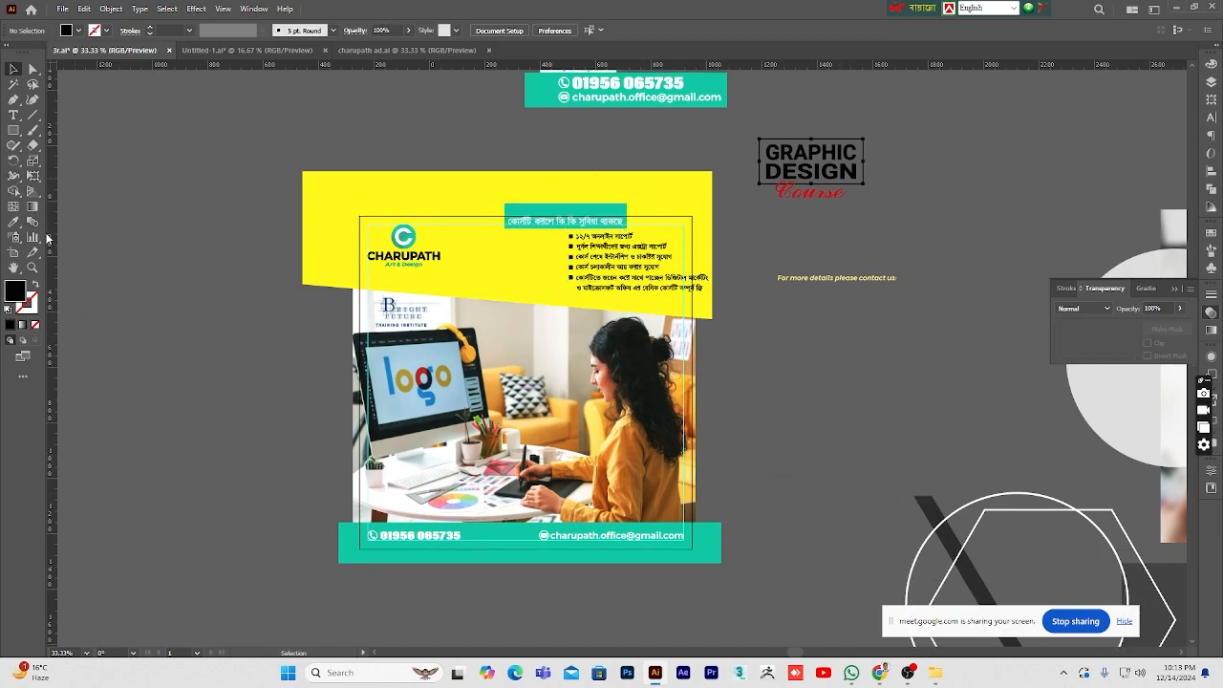
- Select the teal heading rectangle together with its white Bengali text and shift both sideways to sit more directly over the bullet list
{"action": "left_click", "coordinate": [32, 268]}
{"action": "left_click", "coordinate": [539, 300], "text": "alt"}
{"action": "left_click", "coordinate": [652, 339]}
{"action": "left_click", "coordinate": [650, 339]}
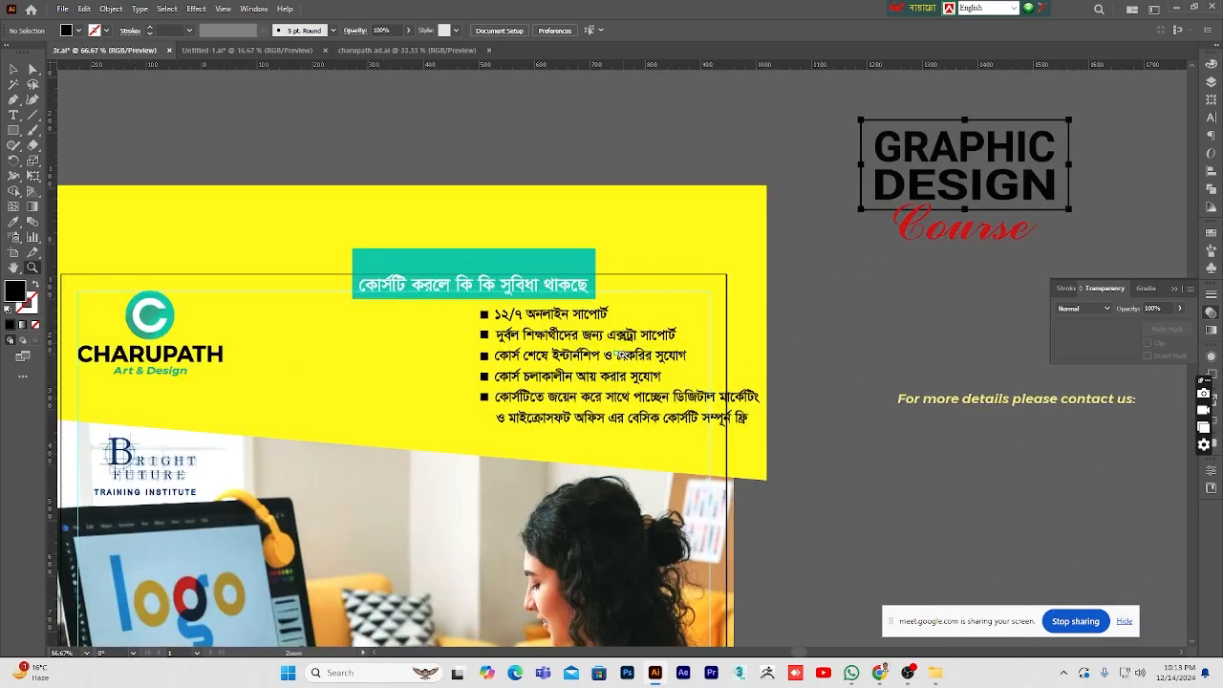
{"action": "left_click_drag", "start_coordinate": [559, 264], "coordinate": [630, 253]}
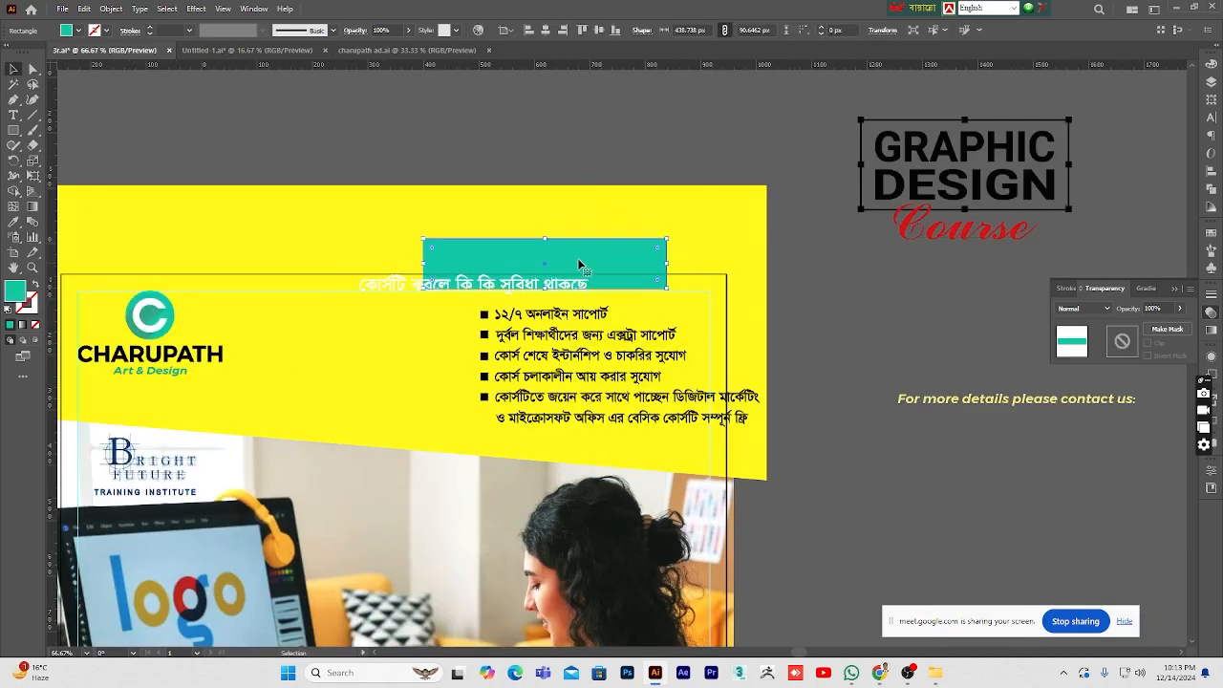
{"action": "key", "text": "ctrl+z"}
{"action": "left_click", "coordinate": [389, 285], "text": "shift"}
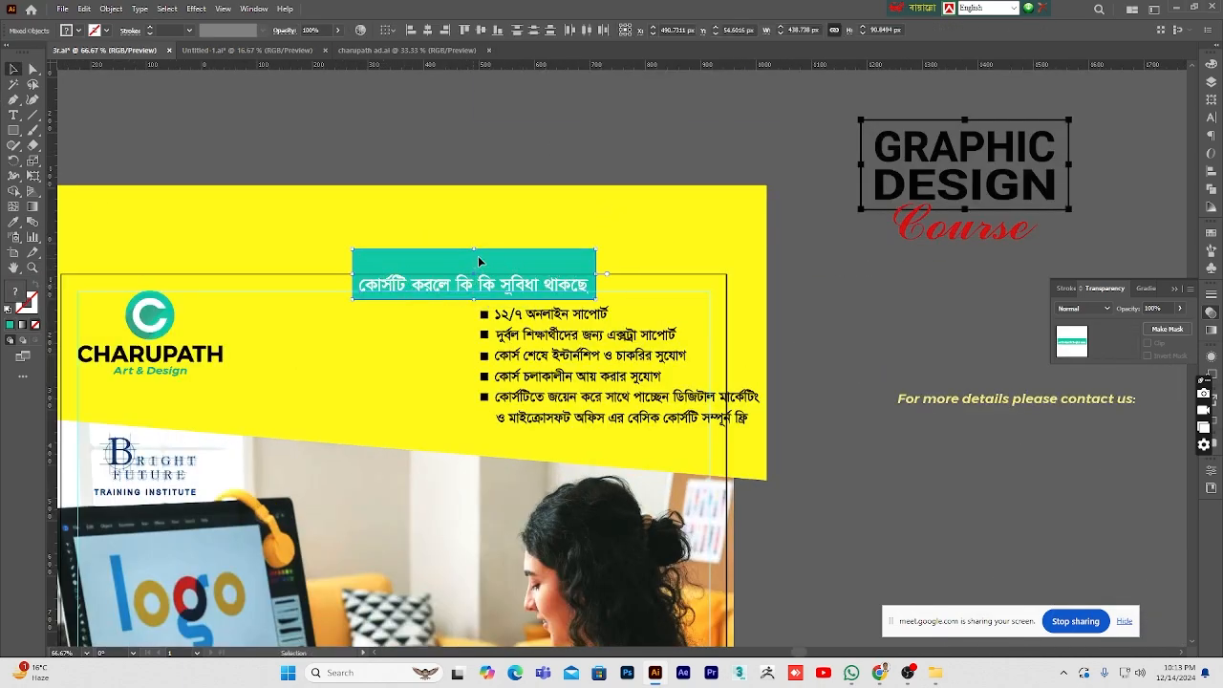
{"action": "left_click_drag", "start_coordinate": [477, 255], "coordinate": [537, 257]}
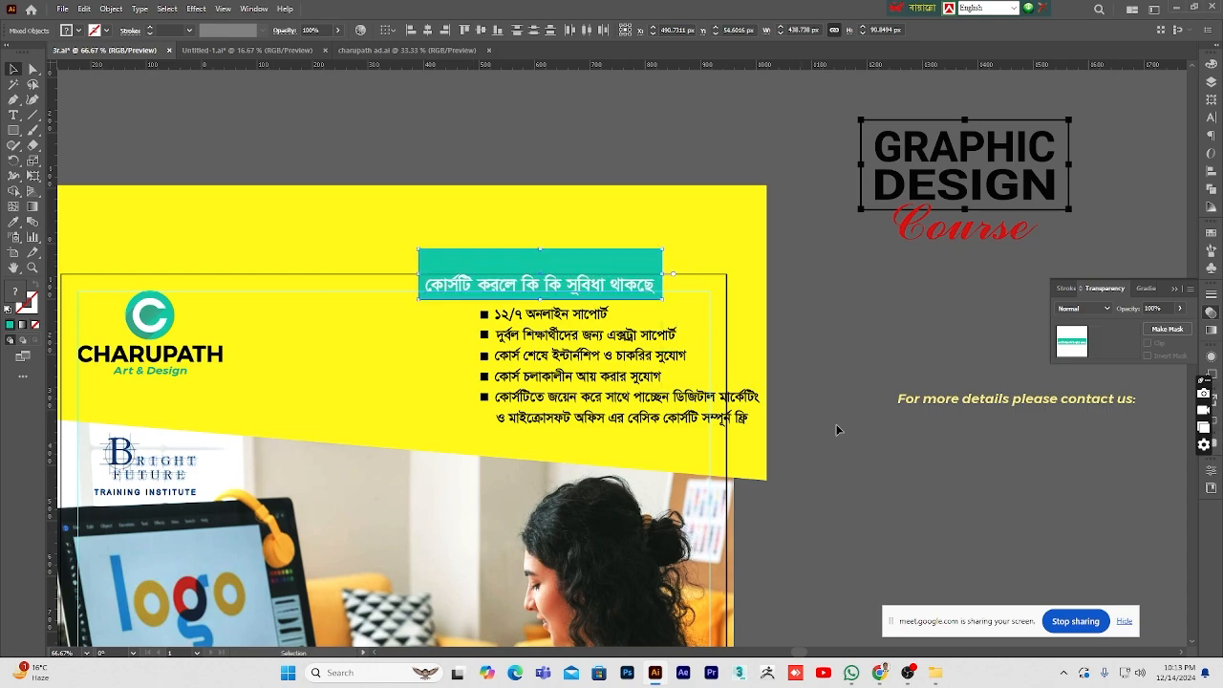
- Shift the Bengali bullet list under the teal heading so that it fits inside the artboard's margin guides
{"action": "left_click", "coordinate": [611, 341]}
{"action": "left_click_drag", "start_coordinate": [611, 341], "coordinate": [562, 336]}
{"action": "left_click", "coordinate": [867, 463]}
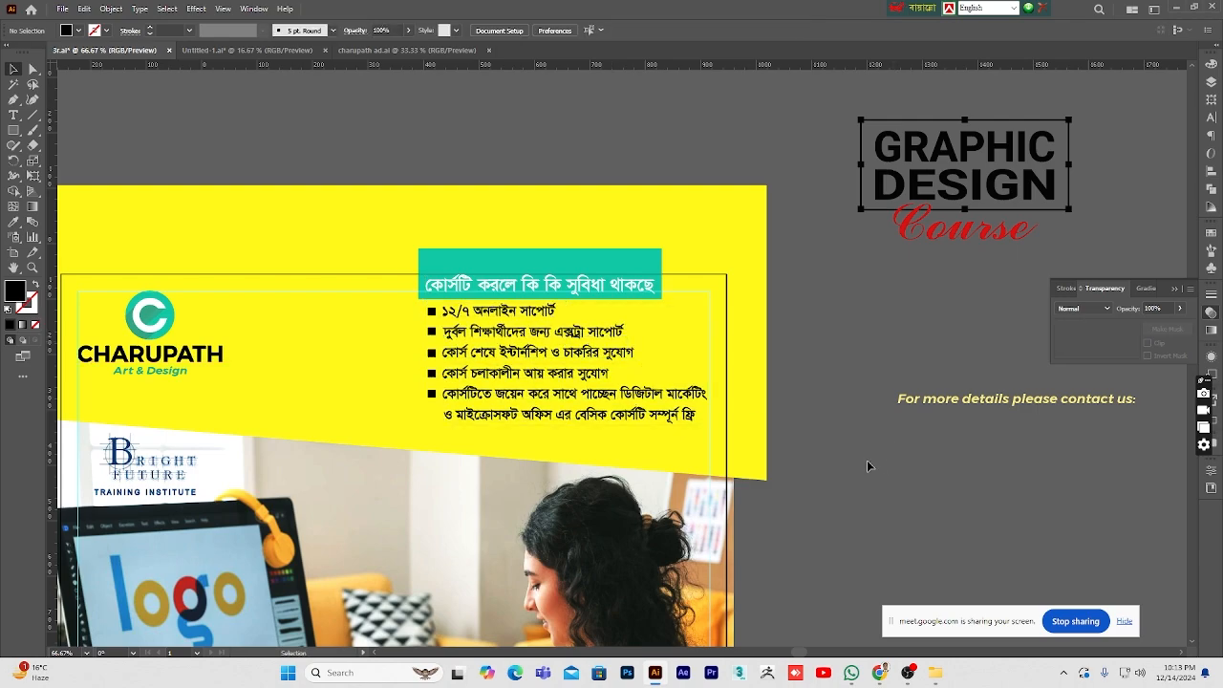
- Nudge the Bengali bullet list down on the yellow header to open a gap beneath the teal heading rectangle
{"action": "left_click", "coordinate": [579, 395]}
{"action": "key", "text": "Down"}
{"action": "key", "text": "Down"}
{"action": "key", "text": "Down"}
{"action": "key", "text": "Down"}
{"action": "key", "text": "Down"}
{"action": "key", "text": "Down"}
{"action": "key", "text": "Down"}
{"action": "key", "text": "Down"}
{"action": "key", "text": "Down"}
{"action": "key", "text": "Down"}
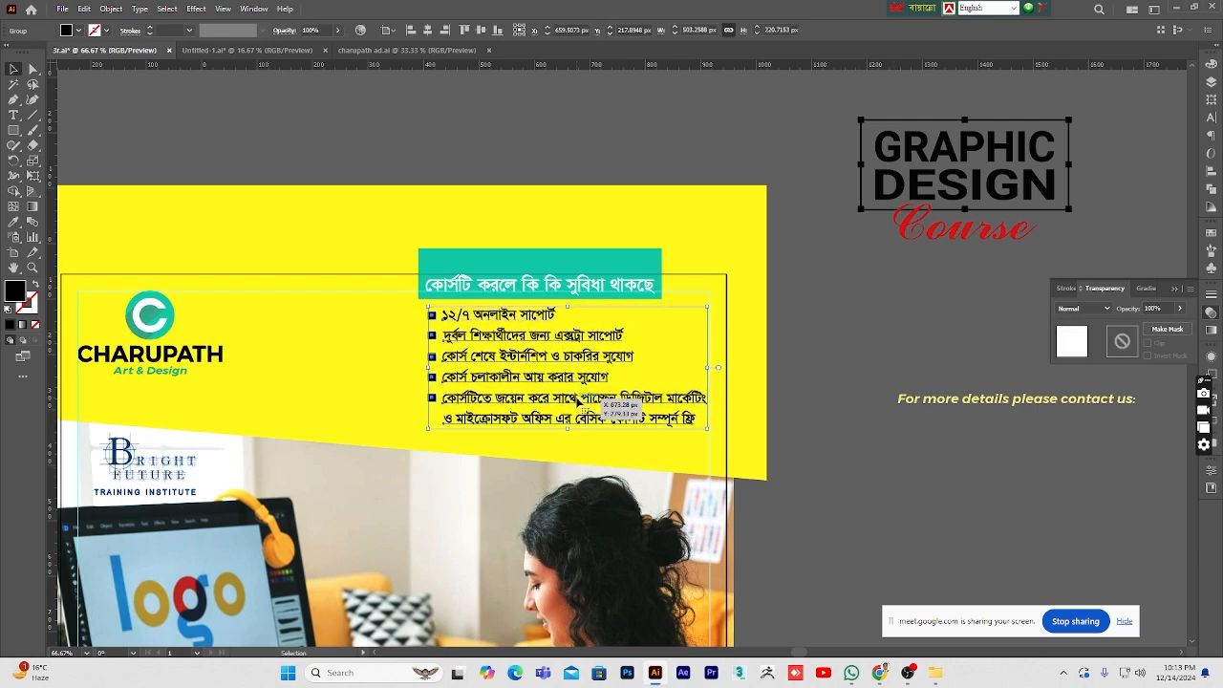
{"action": "key", "text": "Down"}
{"action": "key", "text": "Down"}
{"action": "key", "text": "Down"}
{"action": "key", "text": "Down"}
{"action": "key", "text": "Down"}
{"action": "key", "text": "Down"}
{"action": "key", "text": "Down"}
{"action": "key", "text": "Down"}
{"action": "key", "text": "Down"}
{"action": "key", "text": "Down"}
{"action": "key", "text": "Down"}
{"action": "key", "text": "Down"}
{"action": "key", "text": "Down"}
{"action": "key", "text": "Down"}
{"action": "key", "text": "Down"}
{"action": "key", "text": "Down"}
{"action": "key", "text": "Down"}
{"action": "key", "text": "Down"}
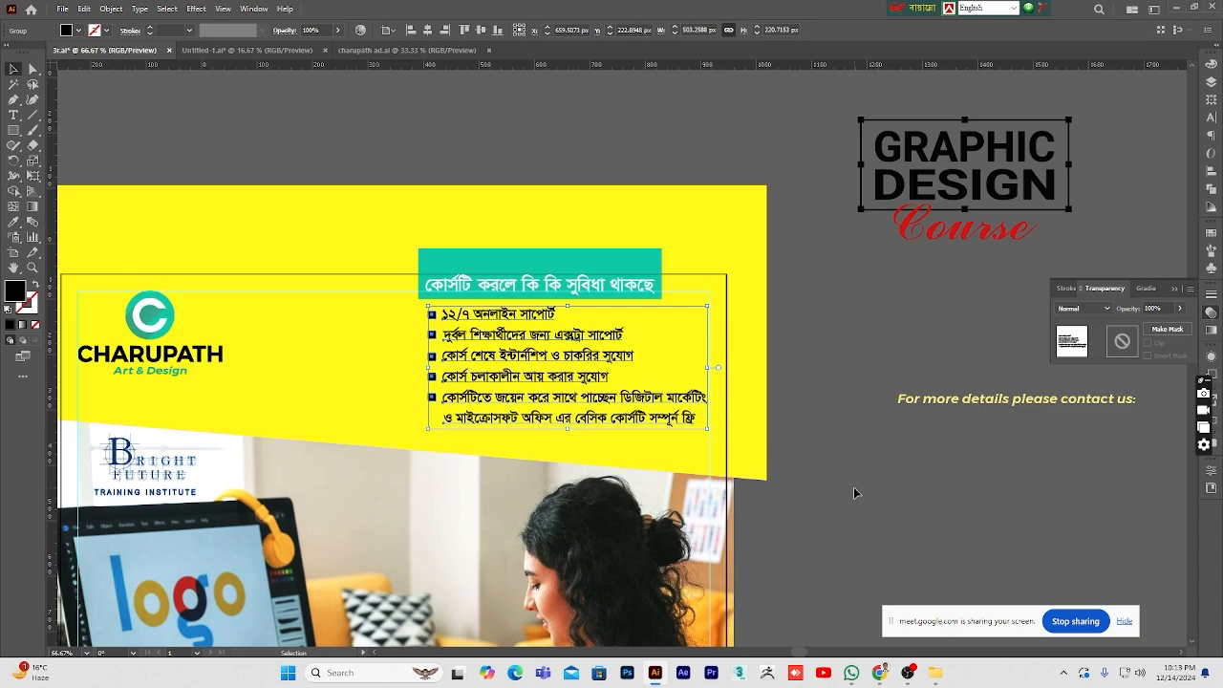
{"action": "left_click", "coordinate": [852, 487]}
- Select the teal heading rectangle with its white Bengali text and nudge both down until they sit just above the bullet list
{"action": "left_click", "coordinate": [573, 292]}
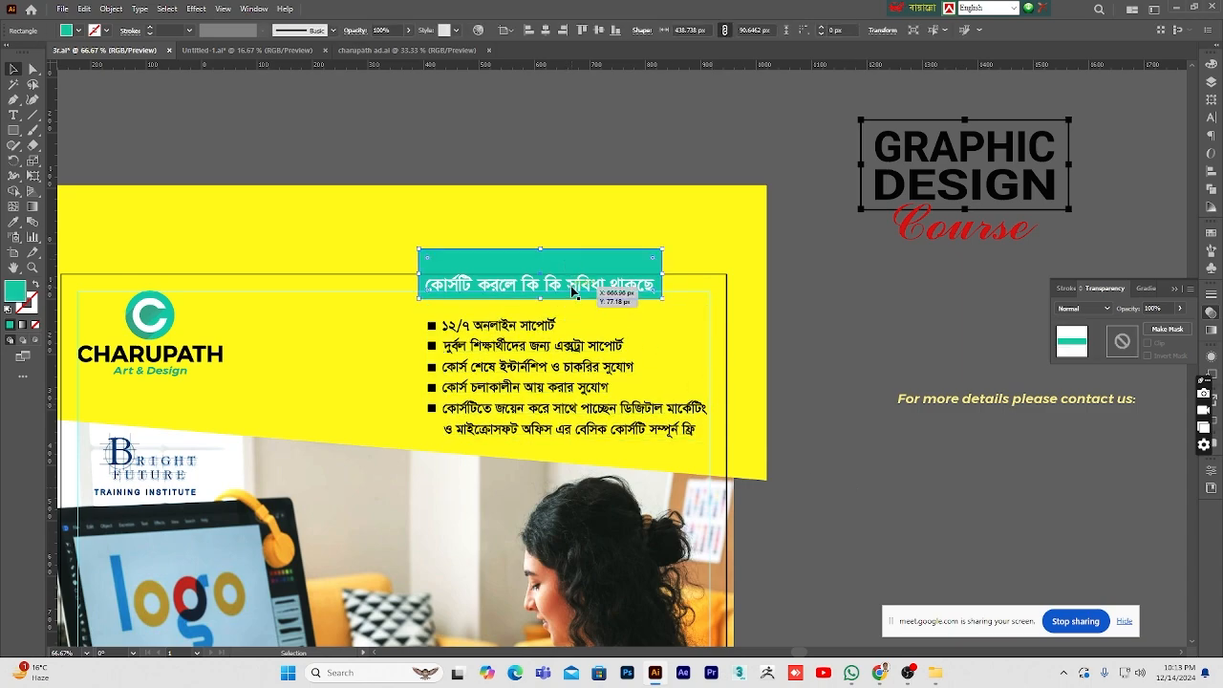
{"action": "left_click", "coordinate": [583, 290], "text": "shift"}
{"action": "key", "text": "Down"}
{"action": "key", "text": "Down"}
{"action": "key", "text": "Down"}
{"action": "key", "text": "Down"}
{"action": "key", "text": "Down"}
{"action": "key", "text": "Down"}
{"action": "key", "text": "Down"}
{"action": "key", "text": "Down"}
{"action": "key", "text": "Down"}
{"action": "key", "text": "Down"}
{"action": "key", "text": "Down"}
{"action": "key", "text": "Down"}
{"action": "key", "text": "Down"}
{"action": "key", "text": "Down"}
{"action": "key", "text": "Down"}
{"action": "key", "text": "Down"}
{"action": "key", "text": "Down"}
{"action": "key", "text": "Down"}
{"action": "key", "text": "Down"}
{"action": "key", "text": "Down"}
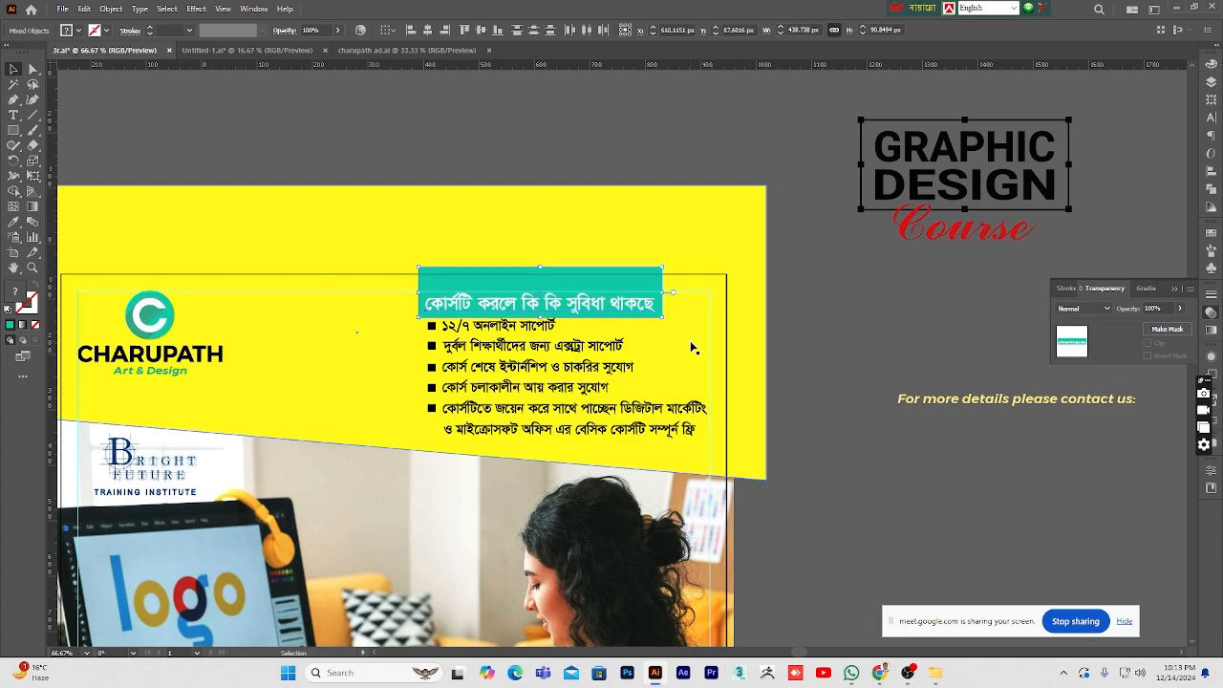
{"action": "left_click", "coordinate": [819, 468]}
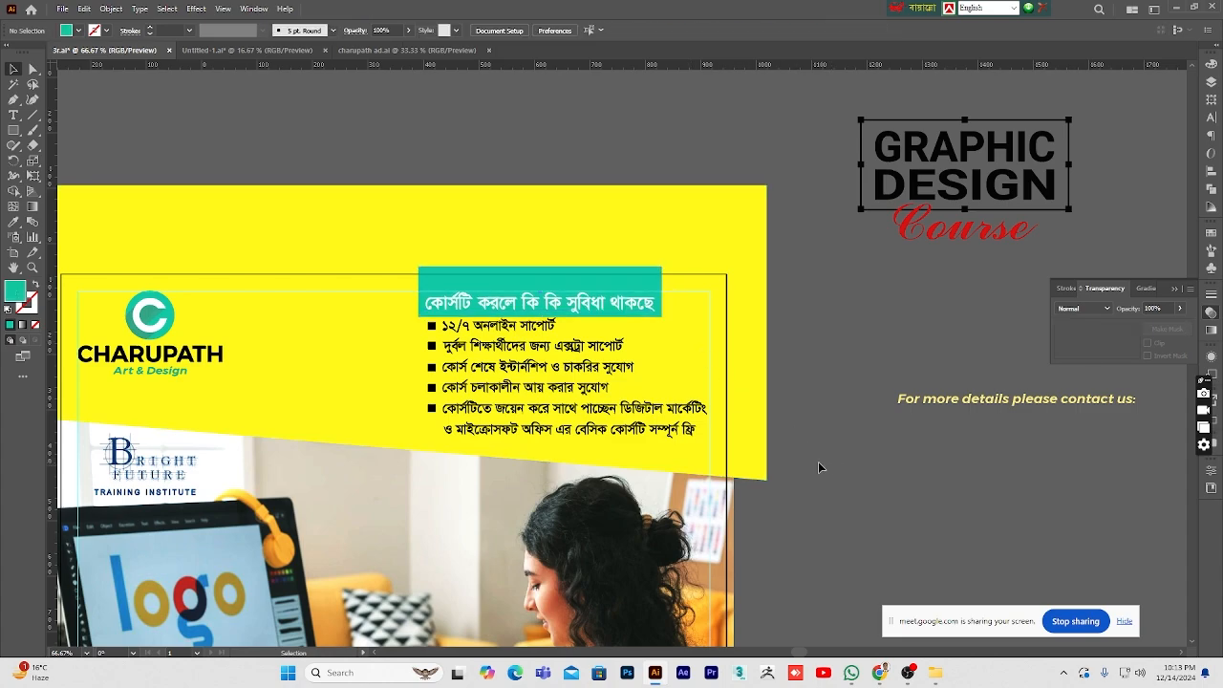
- Nudge the Bengali bullet list slightly lower to leave a small space under the teal heading
{"action": "left_click", "coordinate": [555, 344]}
{"action": "key", "text": "Down"}
{"action": "key", "text": "Down"}
{"action": "key", "text": "Down"}
{"action": "key", "text": "Down"}
{"action": "key", "text": "Down"}
{"action": "left_click", "coordinate": [829, 515]}
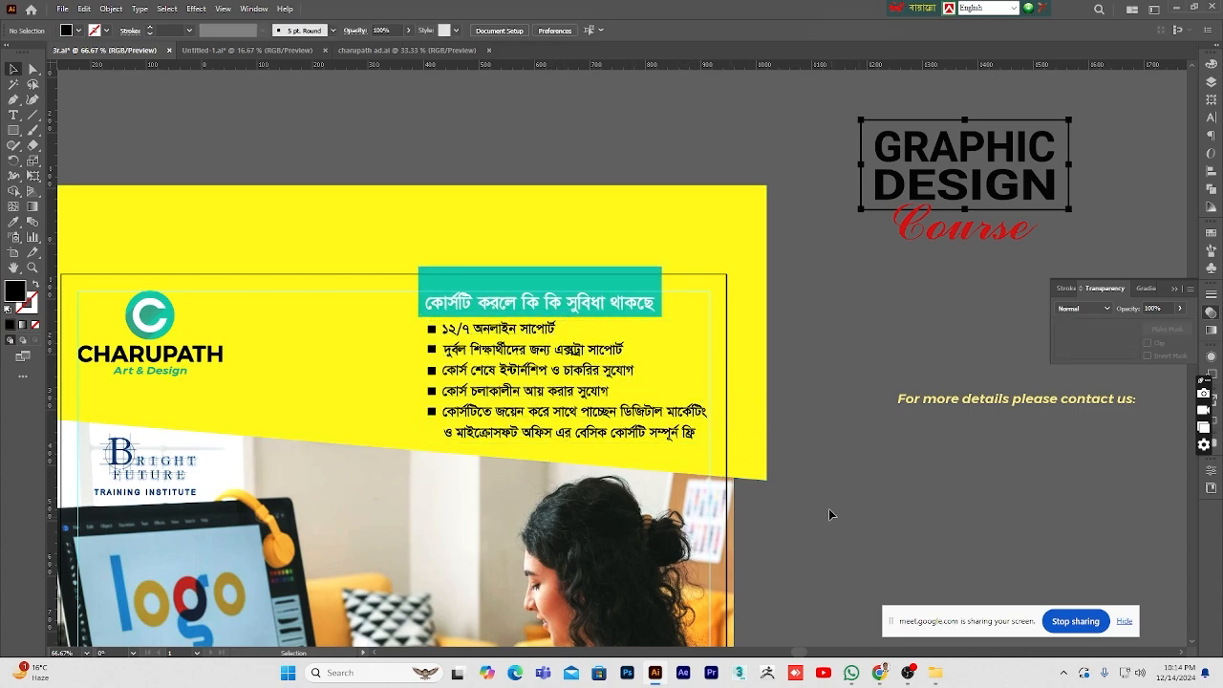
- Duplicate the slanted yellow header shape and place the copy slightly lower, extending over the top of the desk photo
{"action": "left_click", "coordinate": [32, 269]}
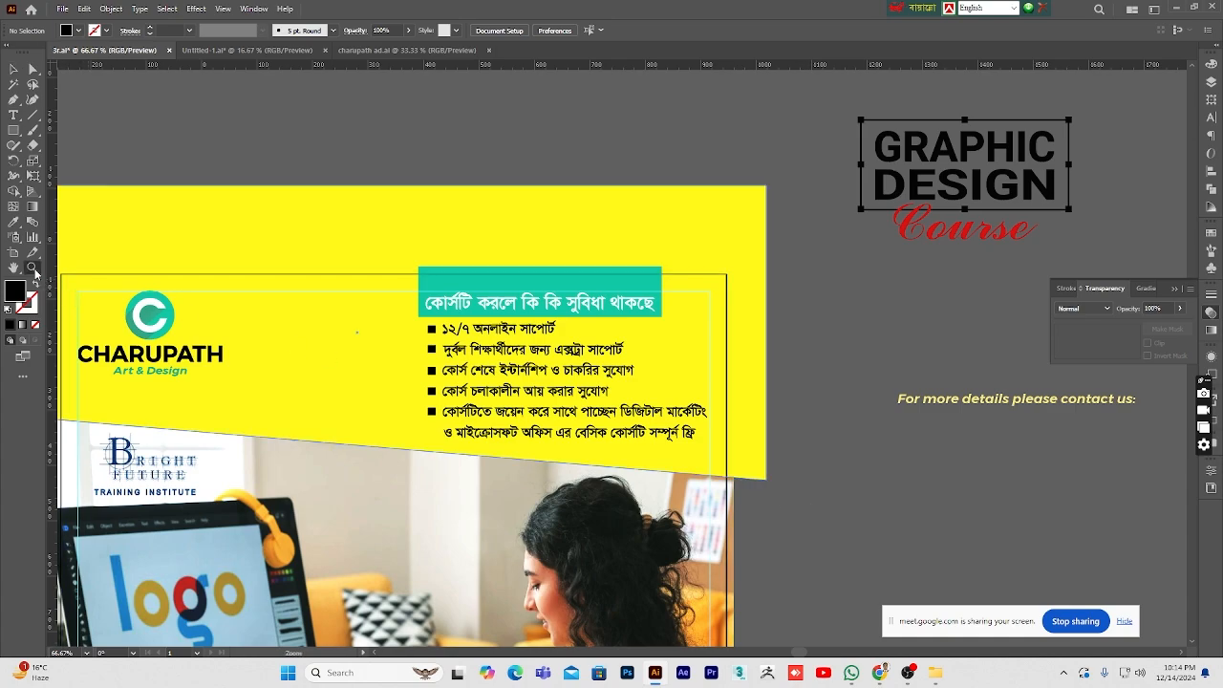
{"action": "key", "text": "ctrl+minus"}
{"action": "key", "text": "ctrl+minus"}
{"action": "left_click", "coordinate": [828, 413]}
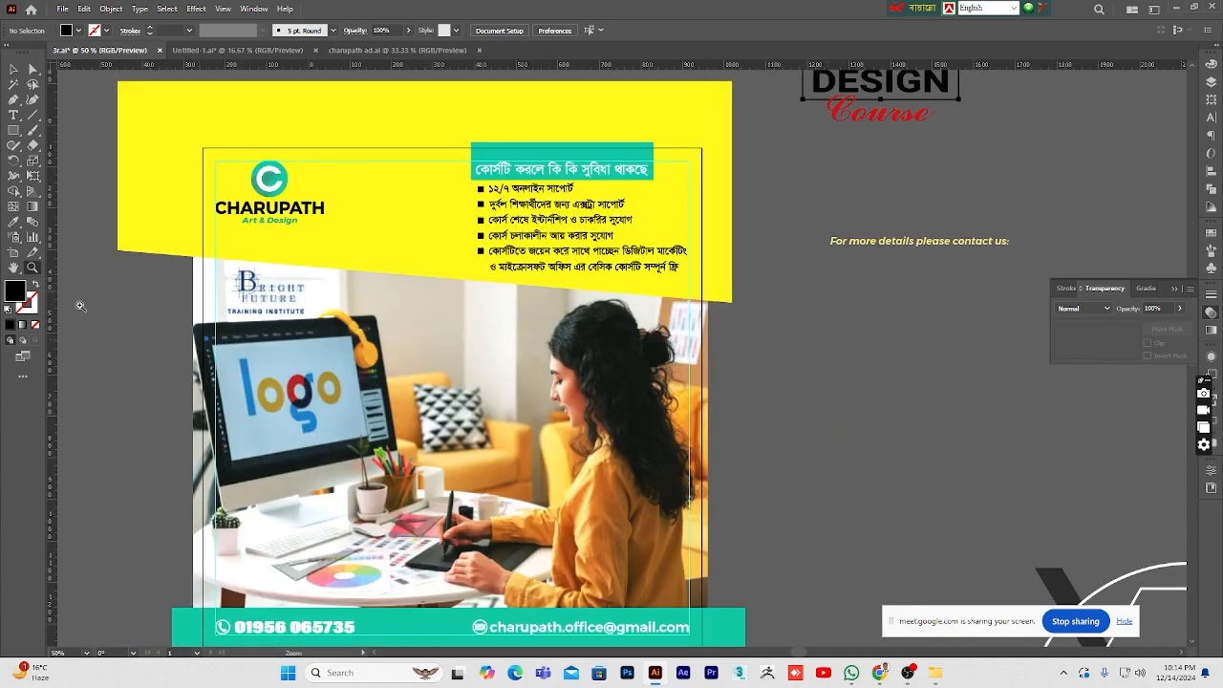
{"action": "left_click_drag", "start_coordinate": [455, 403], "coordinate": [494, 396]}
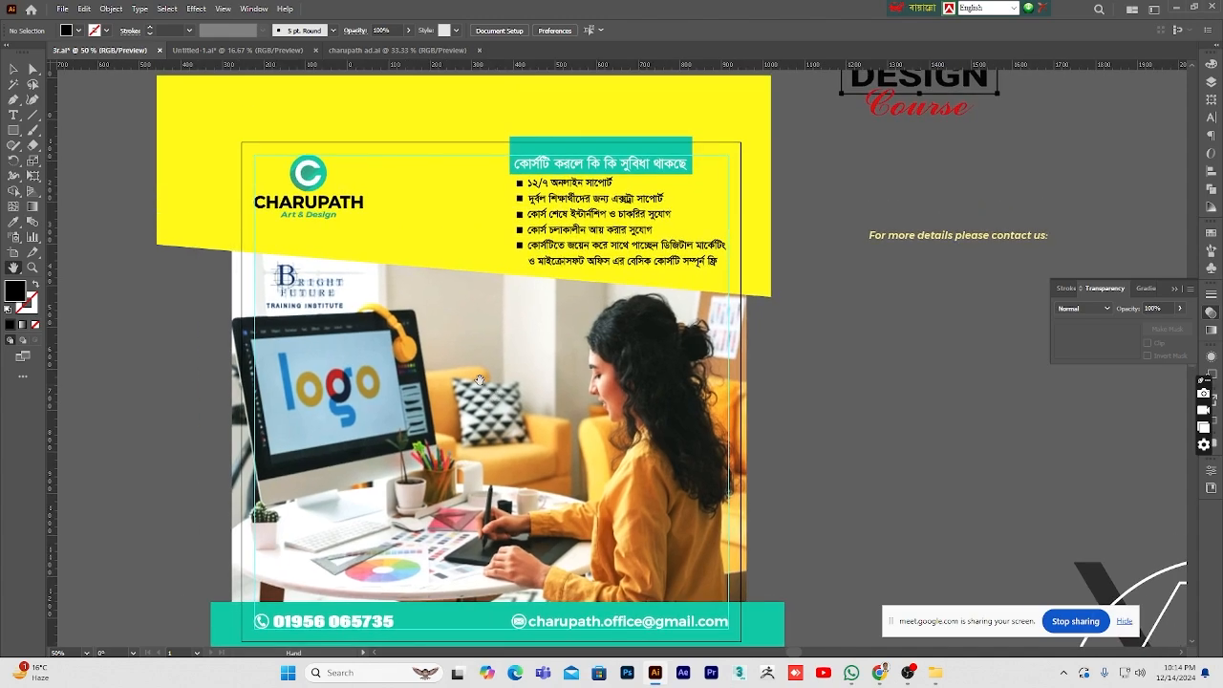
{"action": "left_click_drag", "start_coordinate": [574, 380], "coordinate": [545, 355]}
{"action": "left_click", "coordinate": [13, 69]}
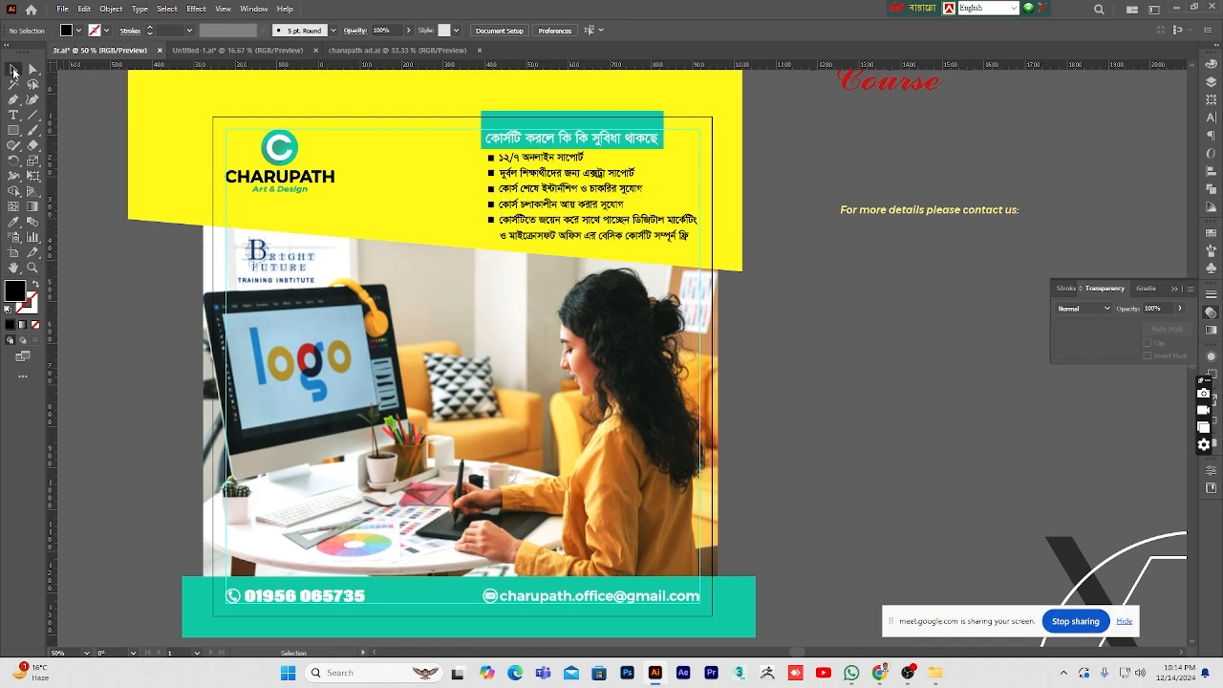
{"action": "left_click", "coordinate": [367, 216]}
{"action": "left_click_drag", "start_coordinate": [372, 216], "coordinate": [383, 241]}
{"action": "left_click", "coordinate": [904, 390]}
{"action": "scroll", "coordinate": [905, 391], "scroll_direction": "up", "scroll_amount": 2}
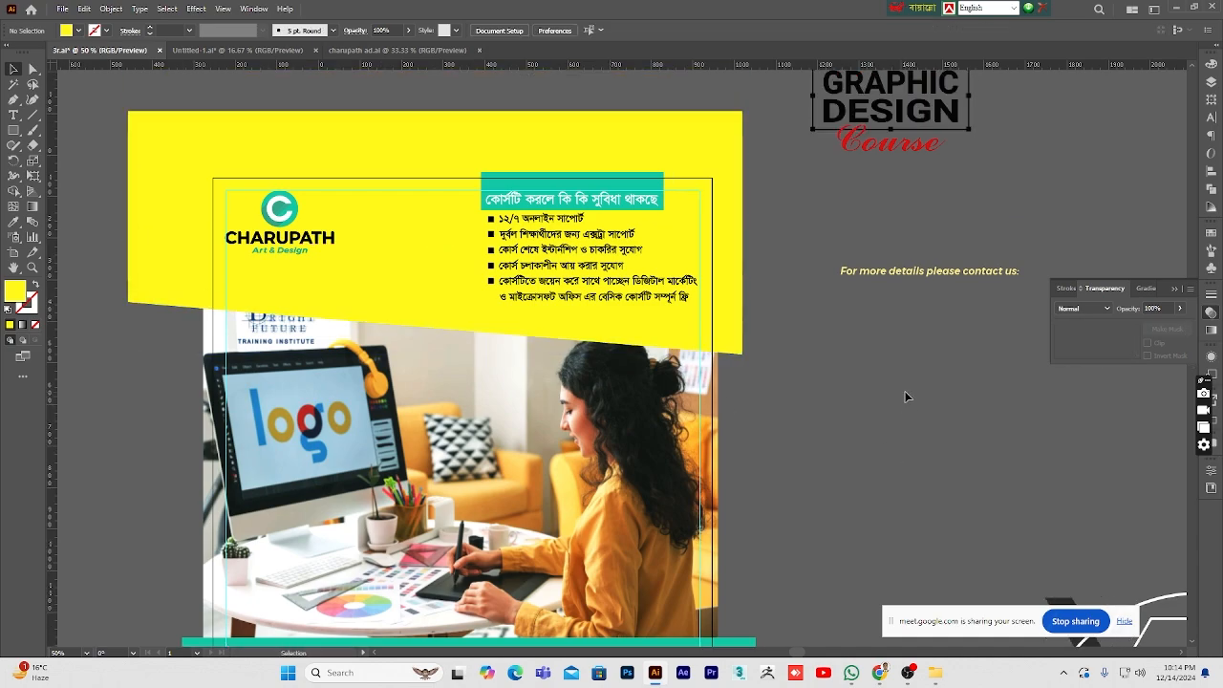
- Draw a slanted straight Pen path about 89 px wide and 700 px tall across the header and shift it beside the bullet list
{"action": "left_click", "coordinate": [423, 84]}
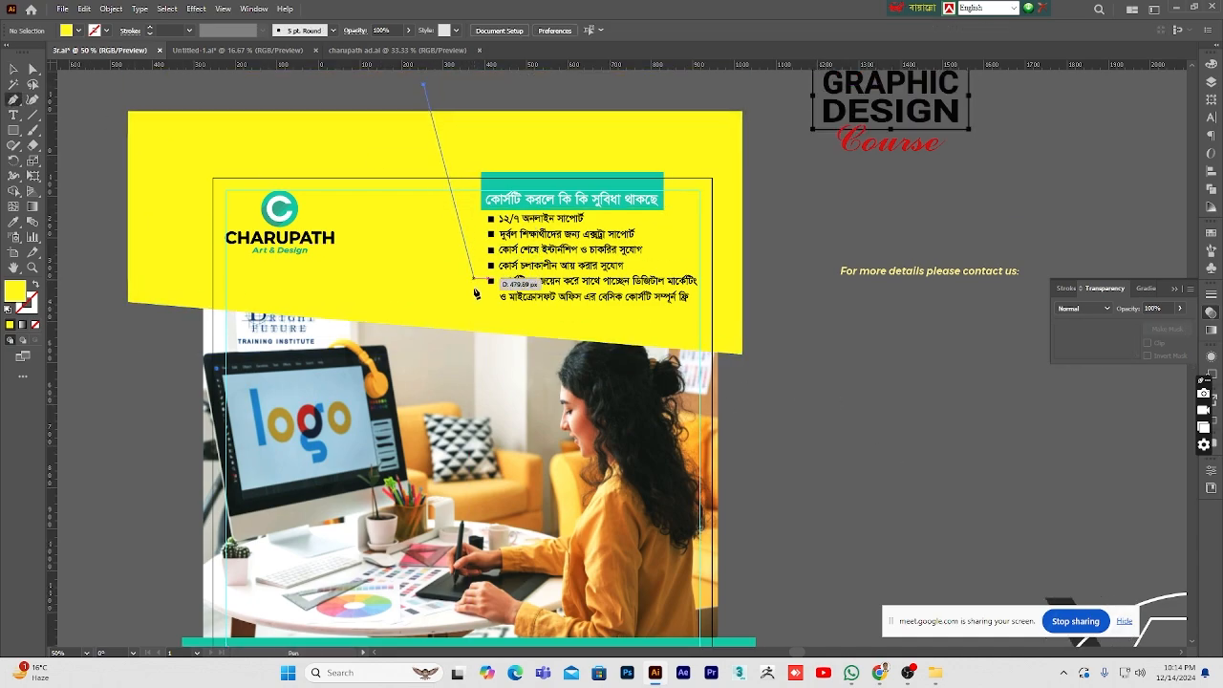
{"action": "left_click", "coordinate": [469, 371], "text": "shift"}
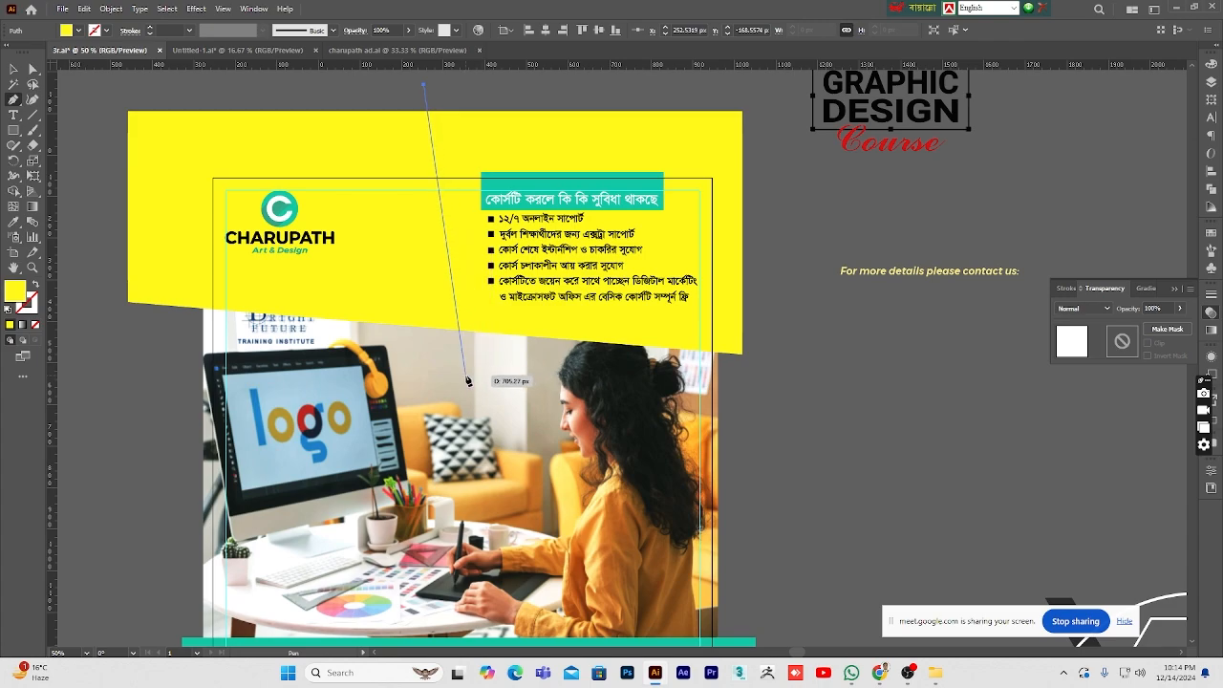
{"action": "left_click", "coordinate": [461, 376]}
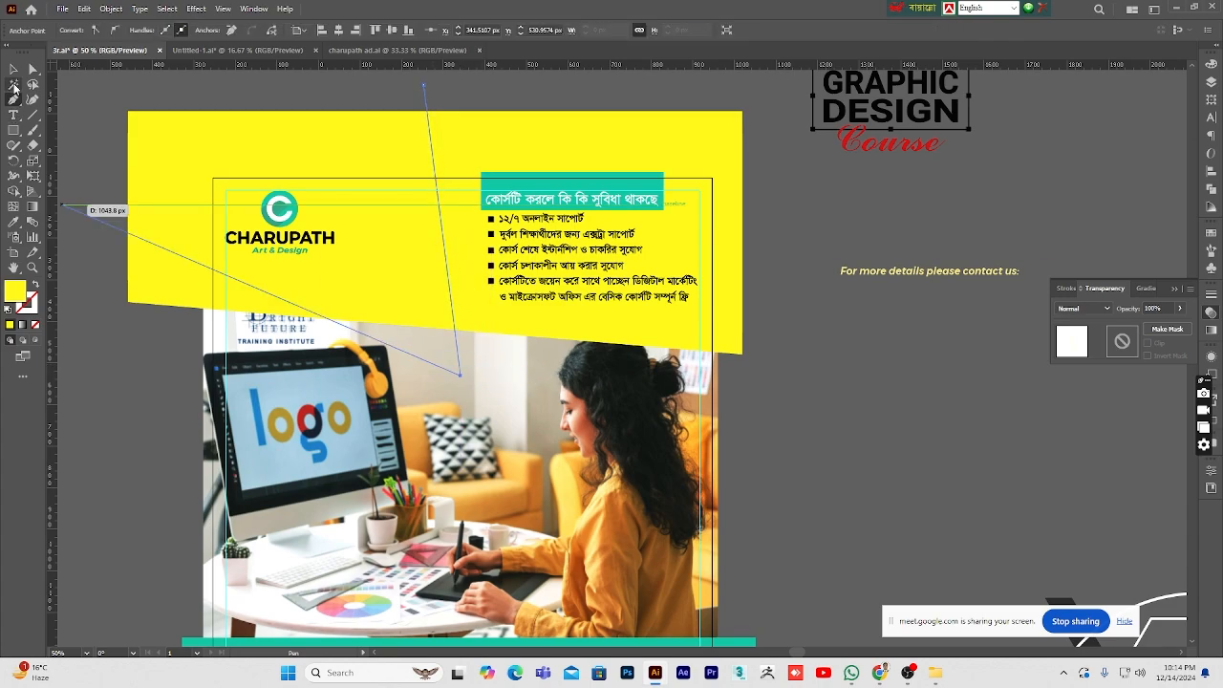
{"action": "left_click", "coordinate": [13, 70]}
{"action": "left_click", "coordinate": [887, 352]}
{"action": "left_click_drag", "start_coordinate": [424, 104], "coordinate": [480, 113]}
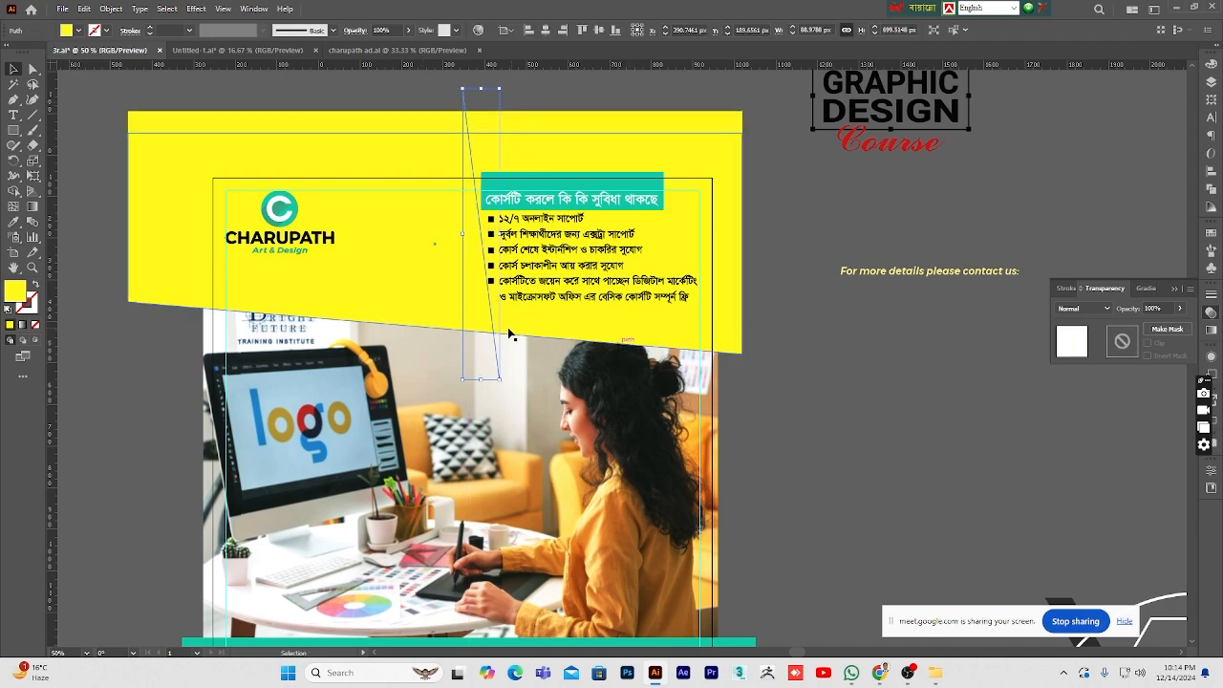
- Divide the duplicated yellow header along the slanted line, ungroup the pieces and delete the one behind the bullet list
{"action": "left_click", "coordinate": [153, 299], "text": "shift"}
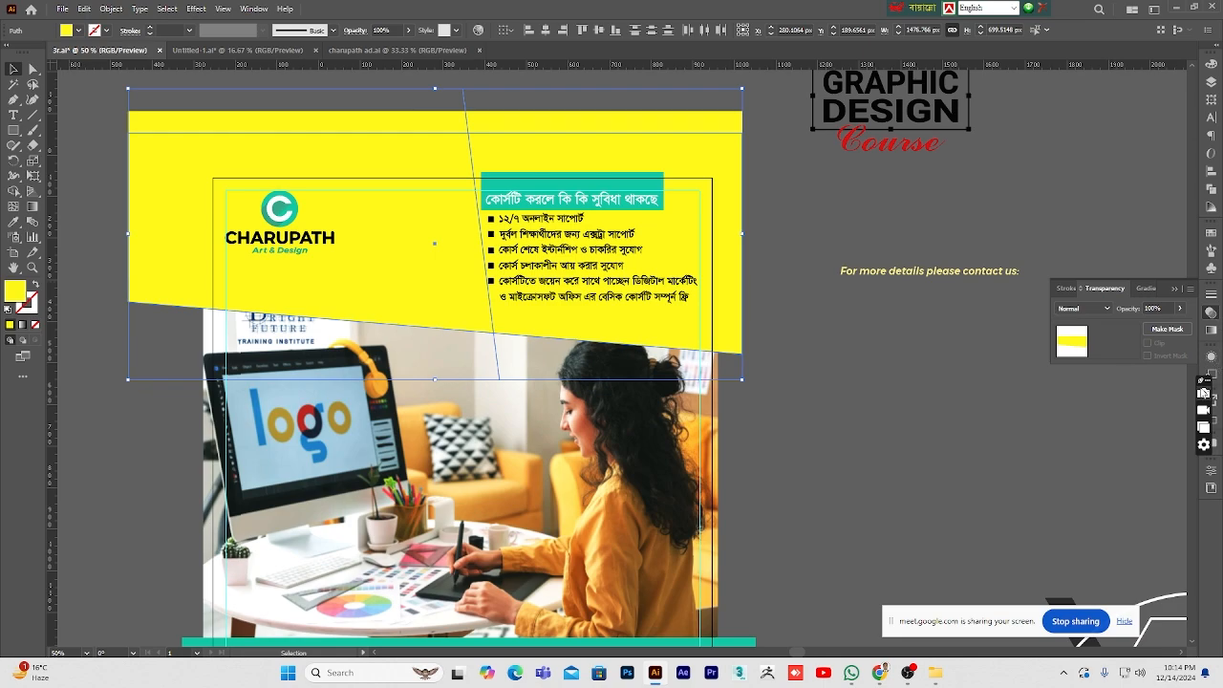
{"action": "left_click", "coordinate": [1212, 188]}
{"action": "left_click", "coordinate": [1063, 125]}
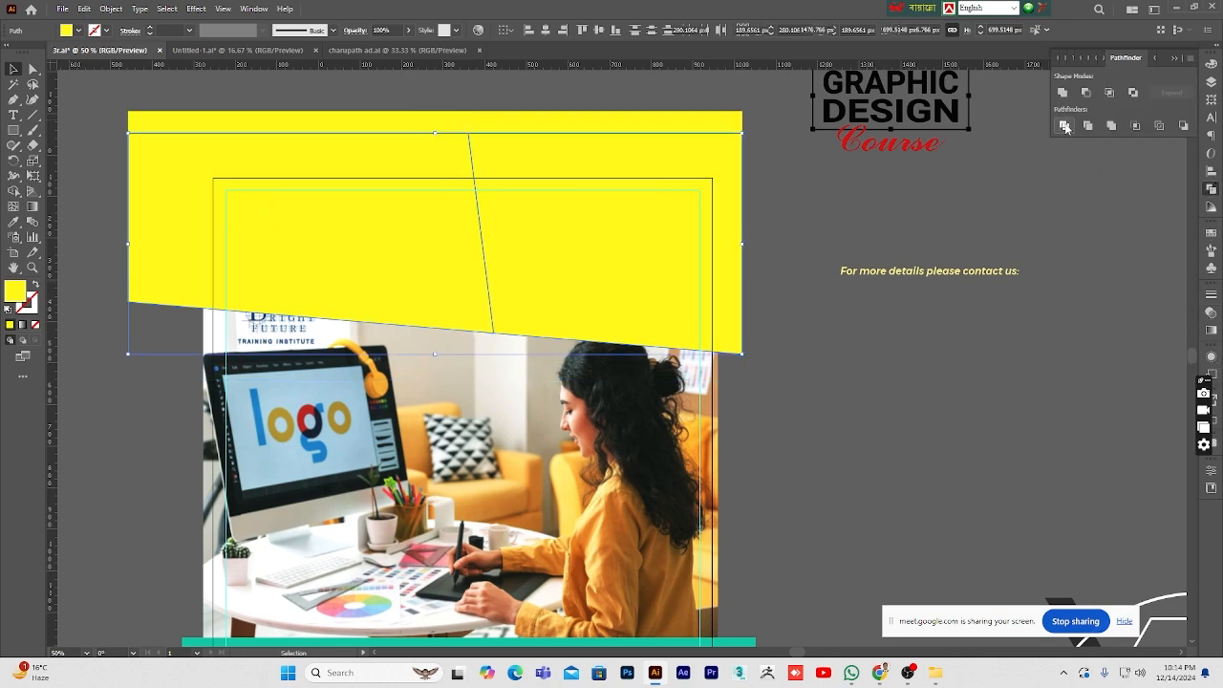
{"action": "right_click", "coordinate": [599, 263]}
{"action": "left_click", "coordinate": [657, 371]}
{"action": "left_click", "coordinate": [678, 318]}
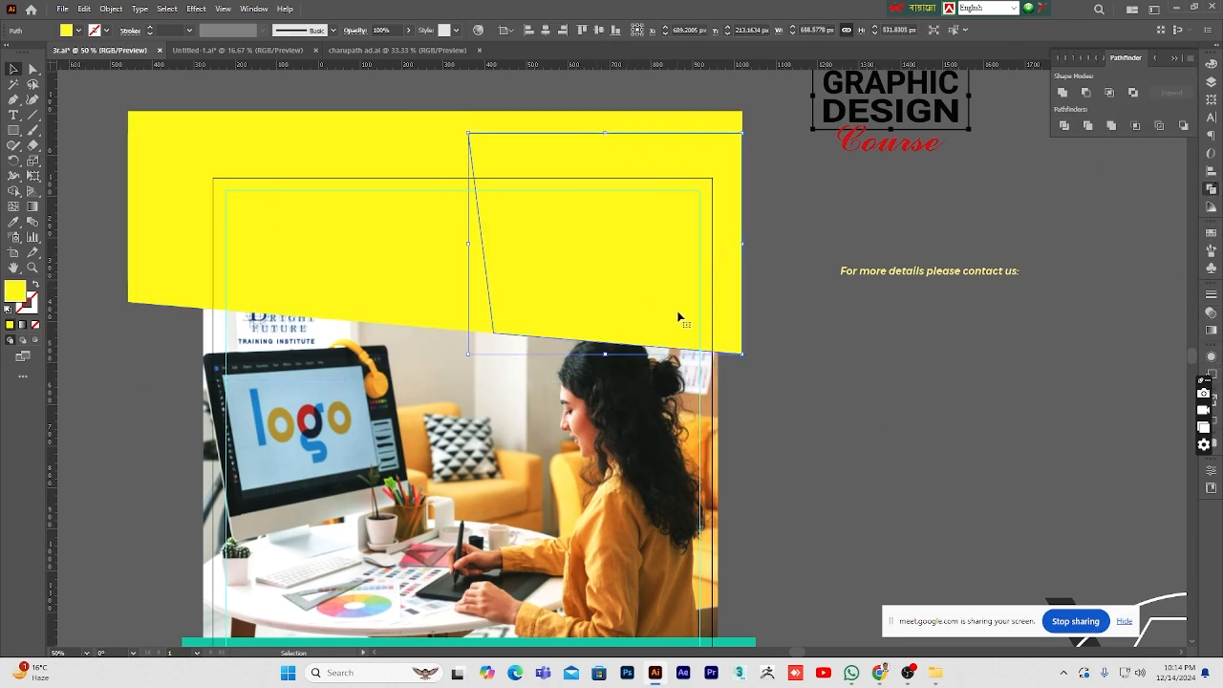
{"action": "key", "text": "Delete"}
- Send the remaining yellow piece and the desk photo to the back, behind the logo and header
{"action": "left_click", "coordinate": [424, 296]}
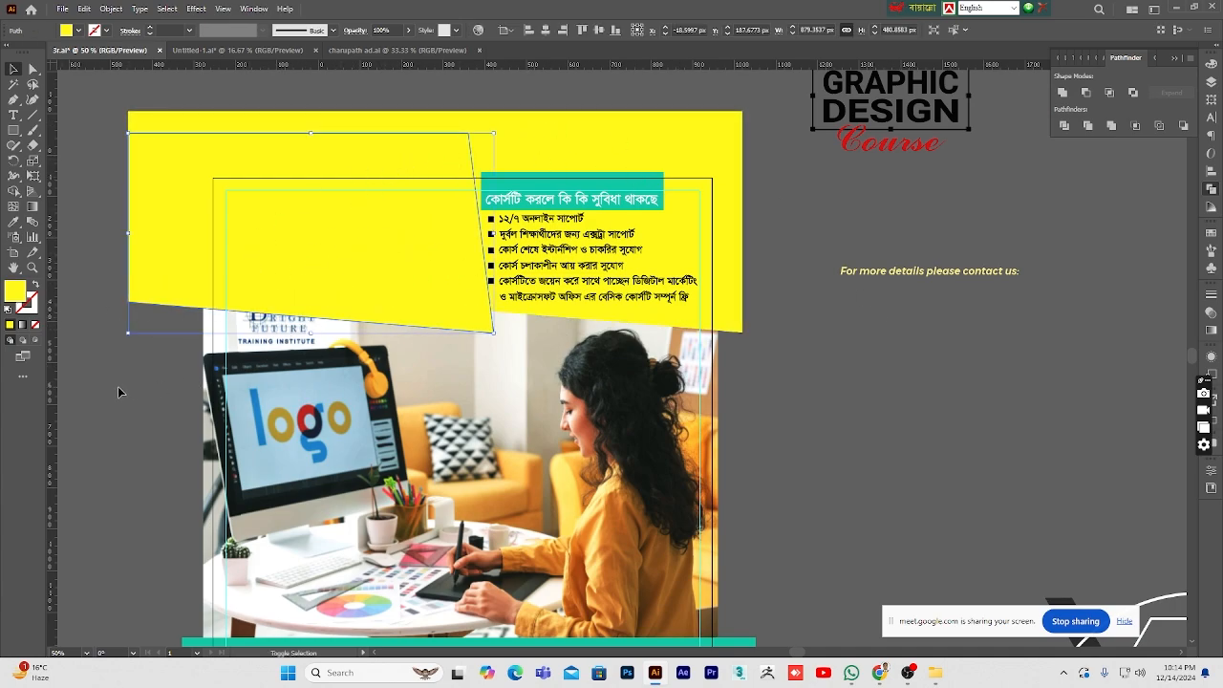
{"action": "left_click", "coordinate": [258, 402], "text": "shift"}
{"action": "key", "text": "ctrl+shift+bracketleft"}
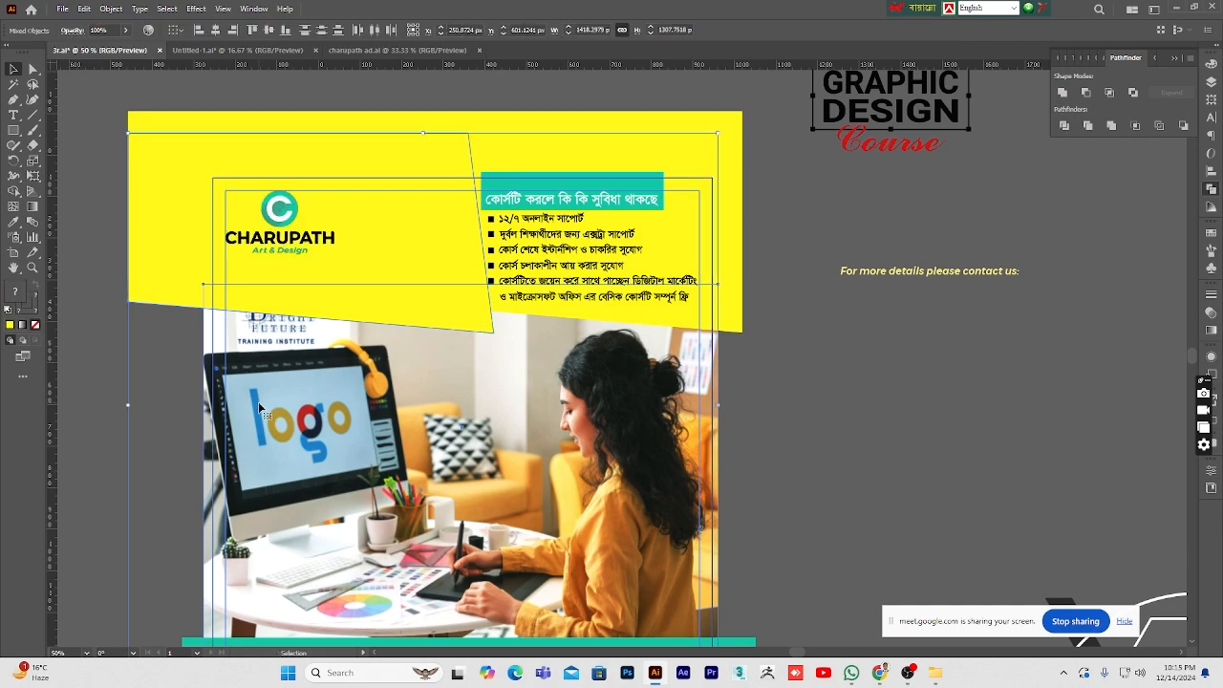
{"action": "left_click", "coordinate": [258, 402], "text": "shift"}
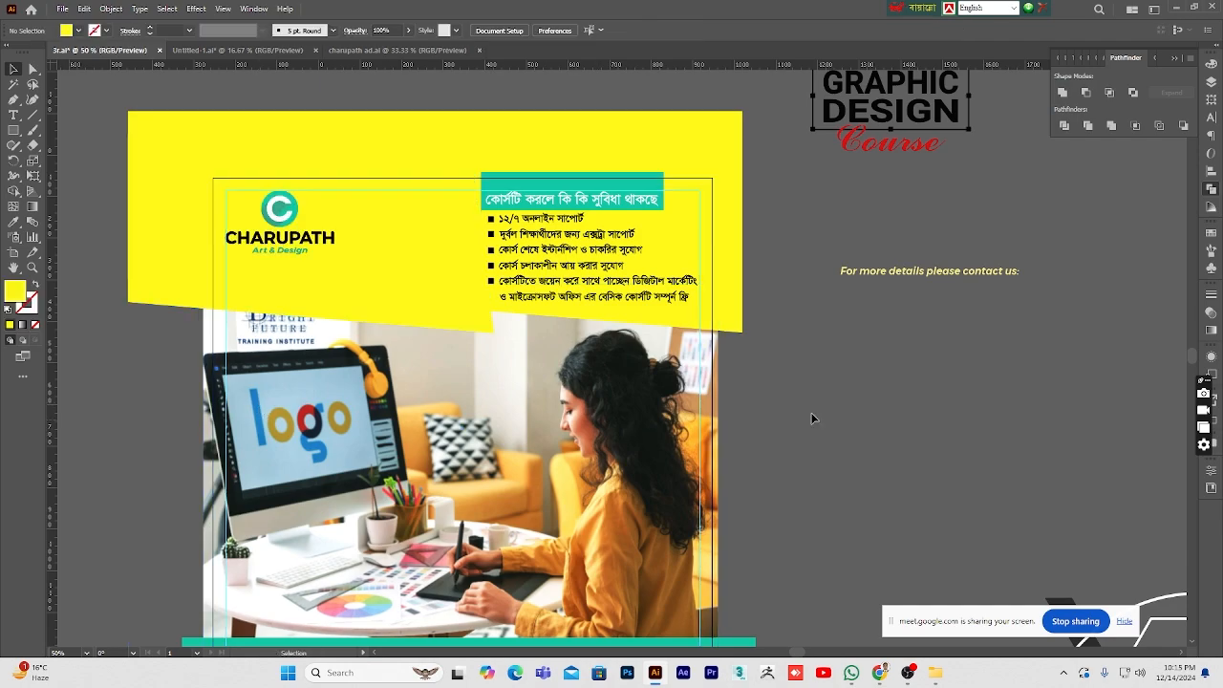
- Fill the yellow piece behind the header with dark yellow BAB219
{"action": "double_click", "coordinate": [14, 292]}
{"action": "left_click", "coordinate": [942, 191]}
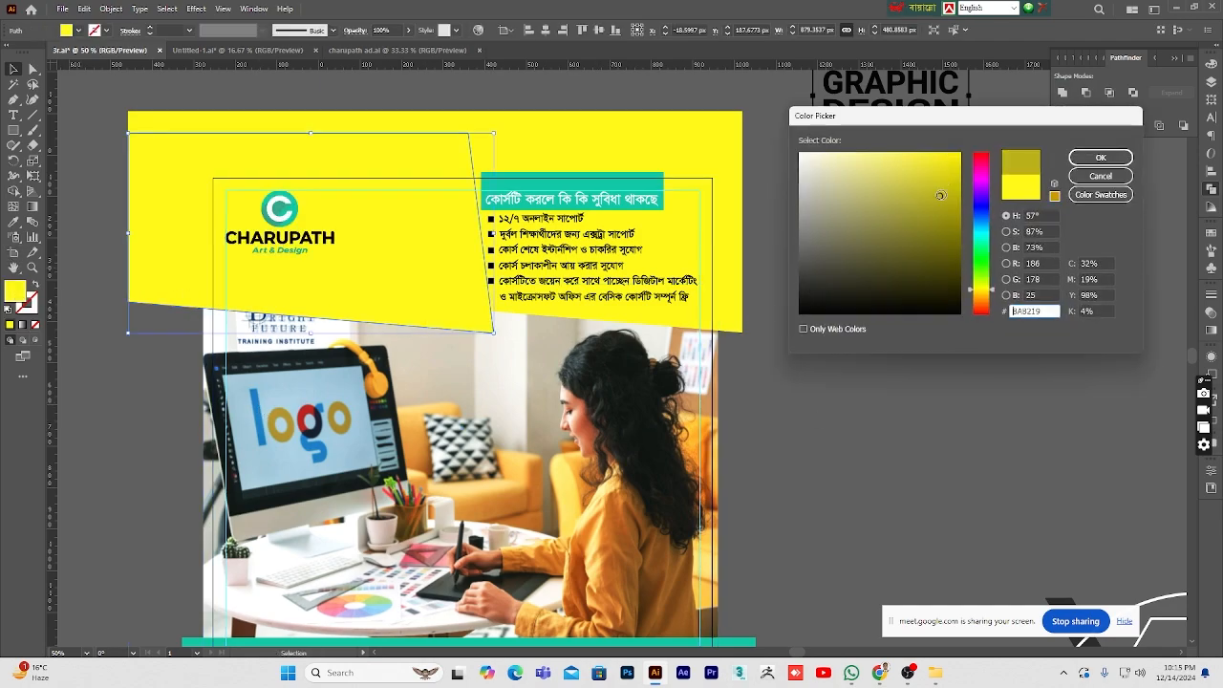
{"action": "left_click", "coordinate": [1101, 157]}
- Nudge the dark yellow piece up until only a thin strip shows beneath the header's slanted edge
{"action": "scroll", "coordinate": [792, 409], "scroll_direction": "down", "scroll_amount": 2}
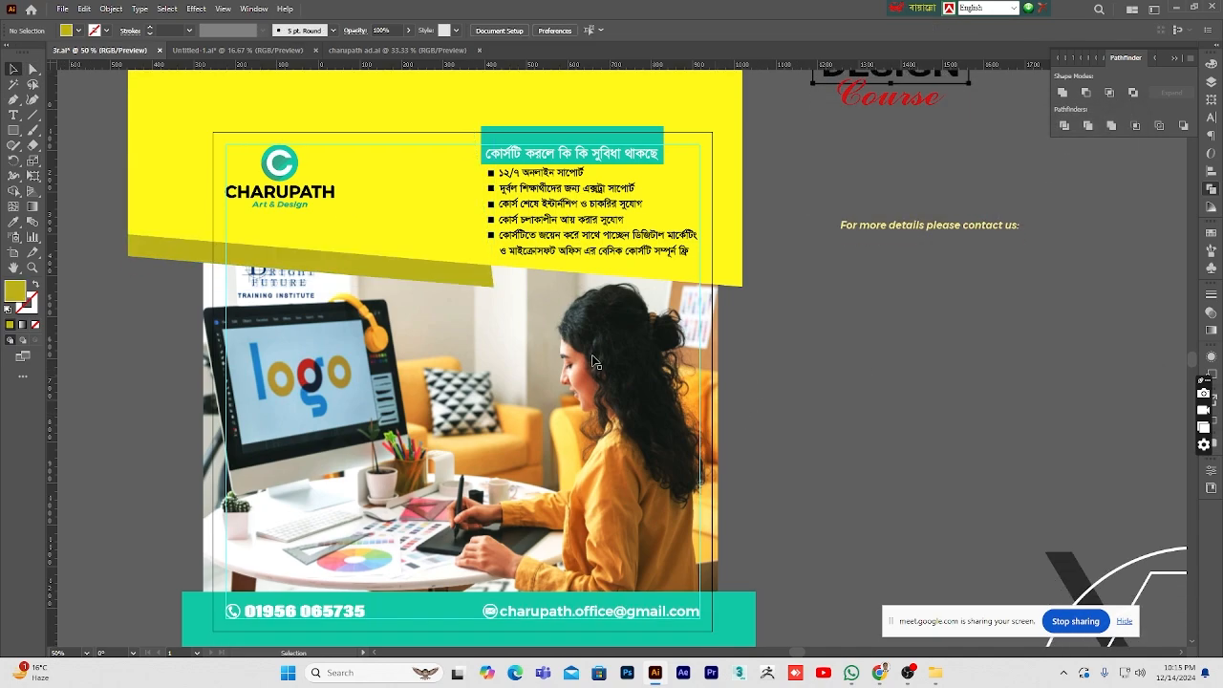
{"action": "key", "text": "Up"}
{"action": "key", "text": "Up"}
{"action": "key", "text": "Up"}
{"action": "key", "text": "Up"}
{"action": "key", "text": "Up"}
{"action": "key", "text": "Up"}
{"action": "key", "text": "Up"}
{"action": "key", "text": "Up"}
{"action": "key", "text": "Up"}
{"action": "key", "text": "Up"}
{"action": "key", "text": "Up"}
{"action": "key", "text": "Up"}
{"action": "key", "text": "Up"}
{"action": "key", "text": "Up"}
{"action": "key", "text": "Up"}
{"action": "key", "text": "Up"}
{"action": "key", "text": "Up"}
{"action": "key", "text": "Up"}
{"action": "key", "text": "Up"}
{"action": "key", "text": "Up"}
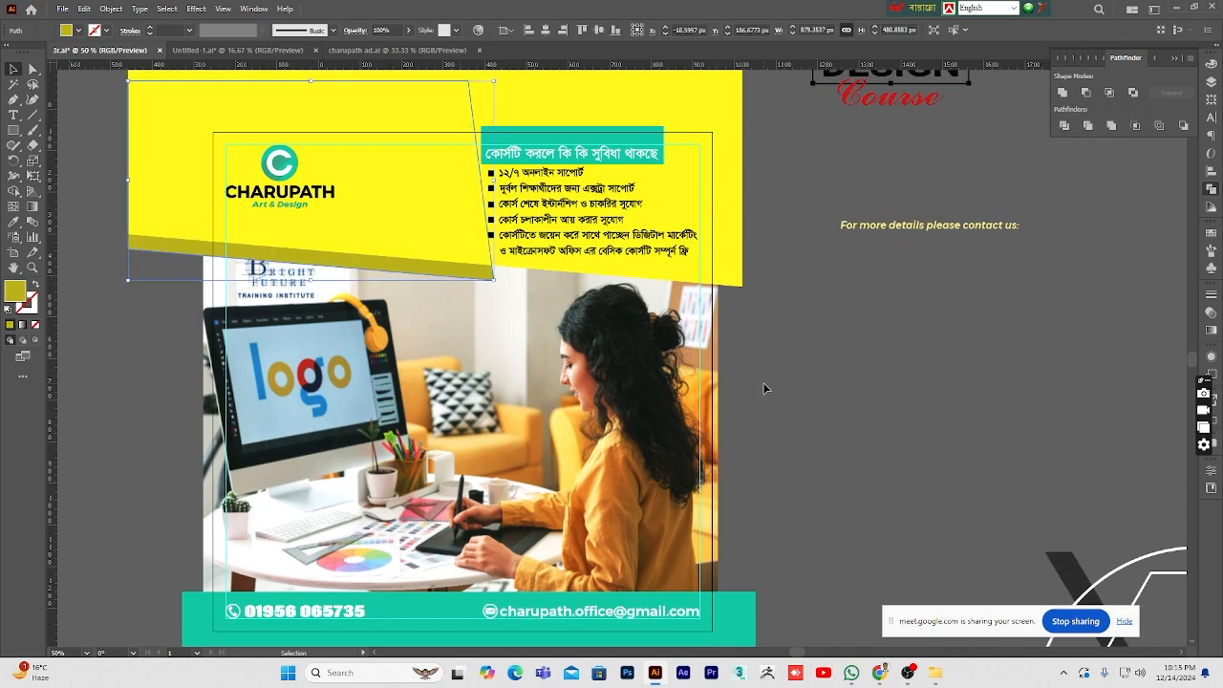
{"action": "left_click", "coordinate": [857, 411]}
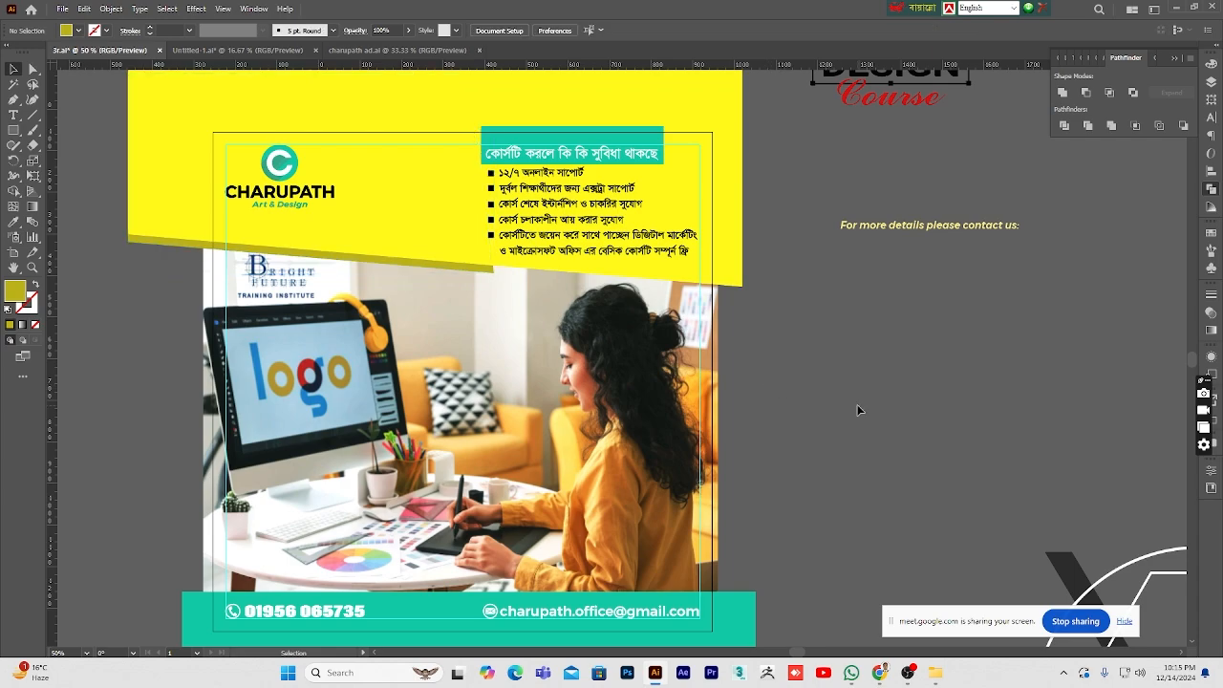
- Slide the dark yellow piece along the header's slanted edge, closer to the woman in the photo
{"action": "scroll", "coordinate": [857, 410], "scroll_direction": "up", "scroll_amount": 1}
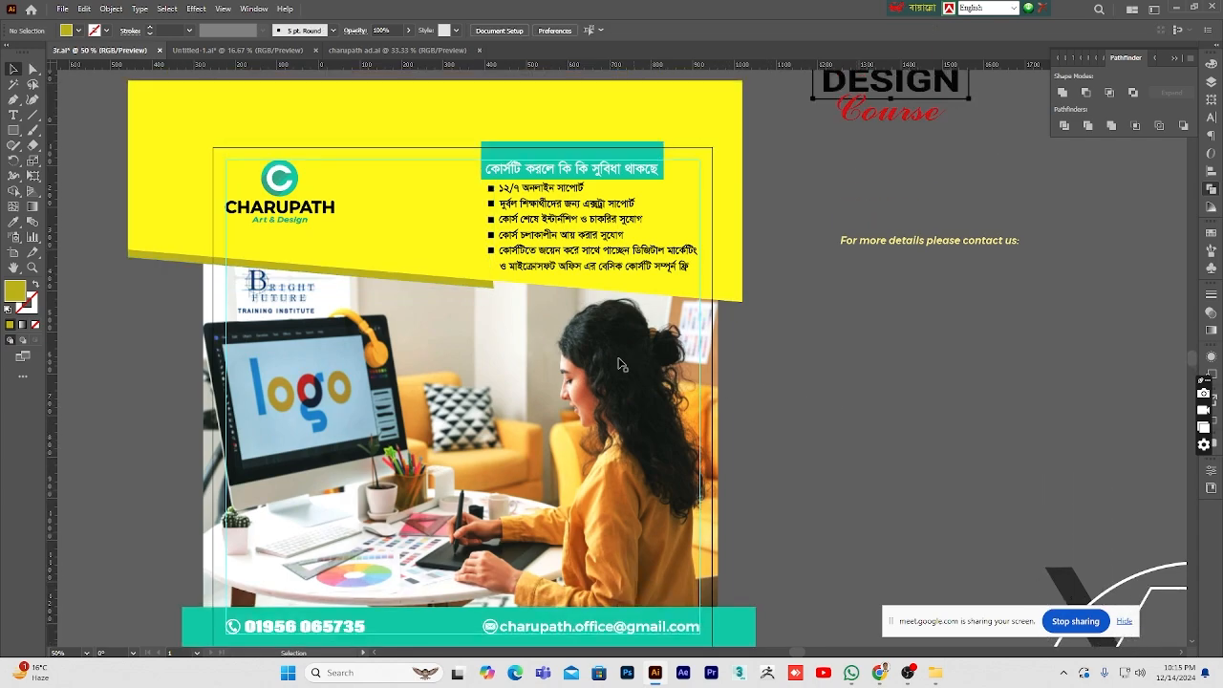
{"action": "left_click_drag", "start_coordinate": [474, 285], "coordinate": [539, 296]}
{"action": "left_click", "coordinate": [812, 346]}
{"action": "left_click", "coordinate": [838, 350]}
{"action": "scroll", "coordinate": [840, 371], "scroll_direction": "down", "scroll_amount": 2}
{"action": "scroll", "coordinate": [840, 372], "scroll_direction": "up", "scroll_amount": 2}
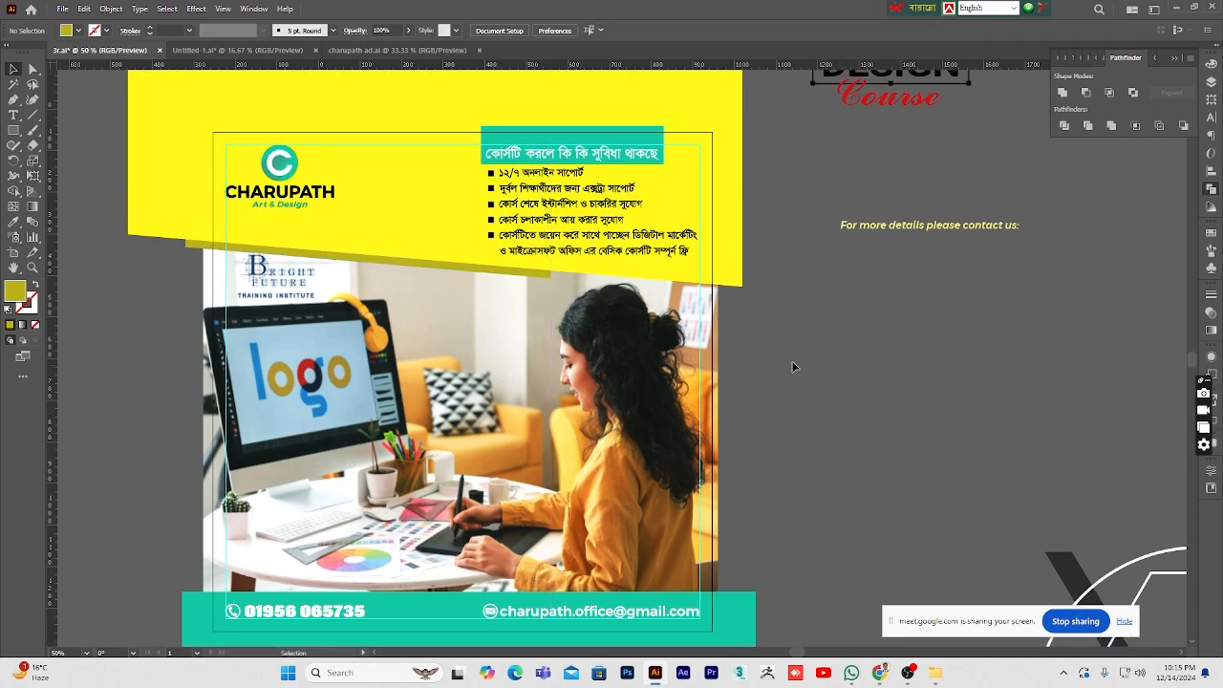
- Duplicate the dark yellow piece along the slant, past the header's bullet-list end, and fill the copy with white
{"action": "left_click_drag", "start_coordinate": [448, 279], "coordinate": [796, 295]}
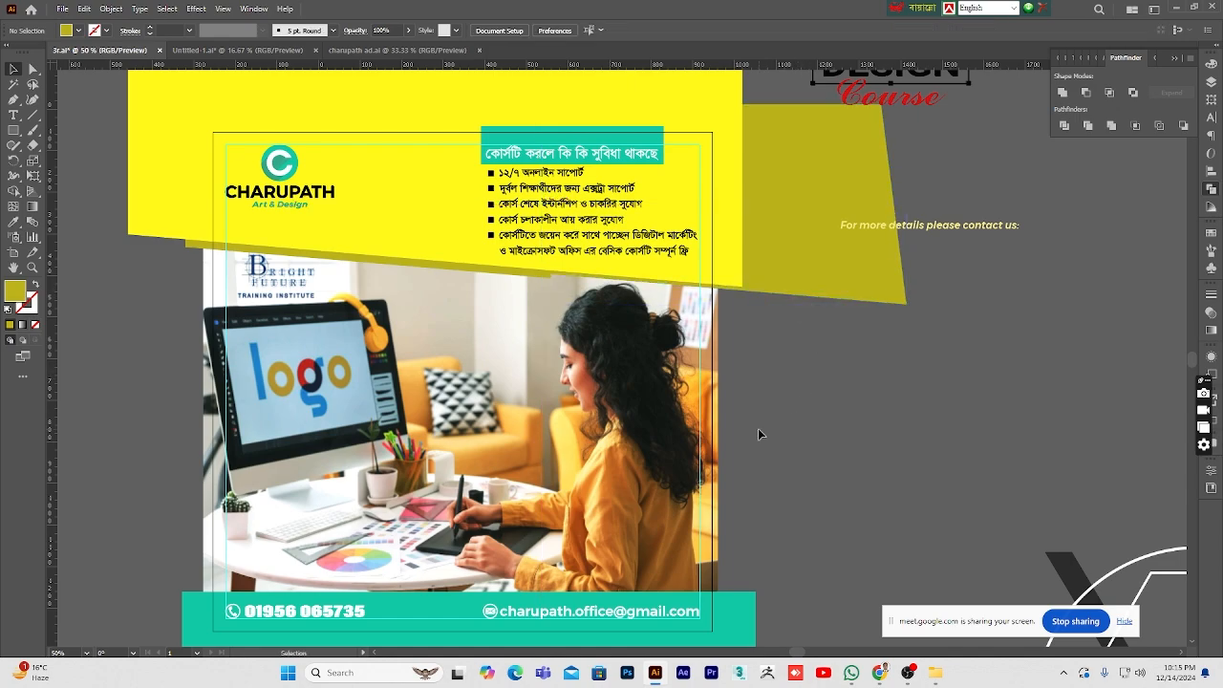
{"action": "scroll", "coordinate": [764, 401], "scroll_direction": "up", "scroll_amount": 1}
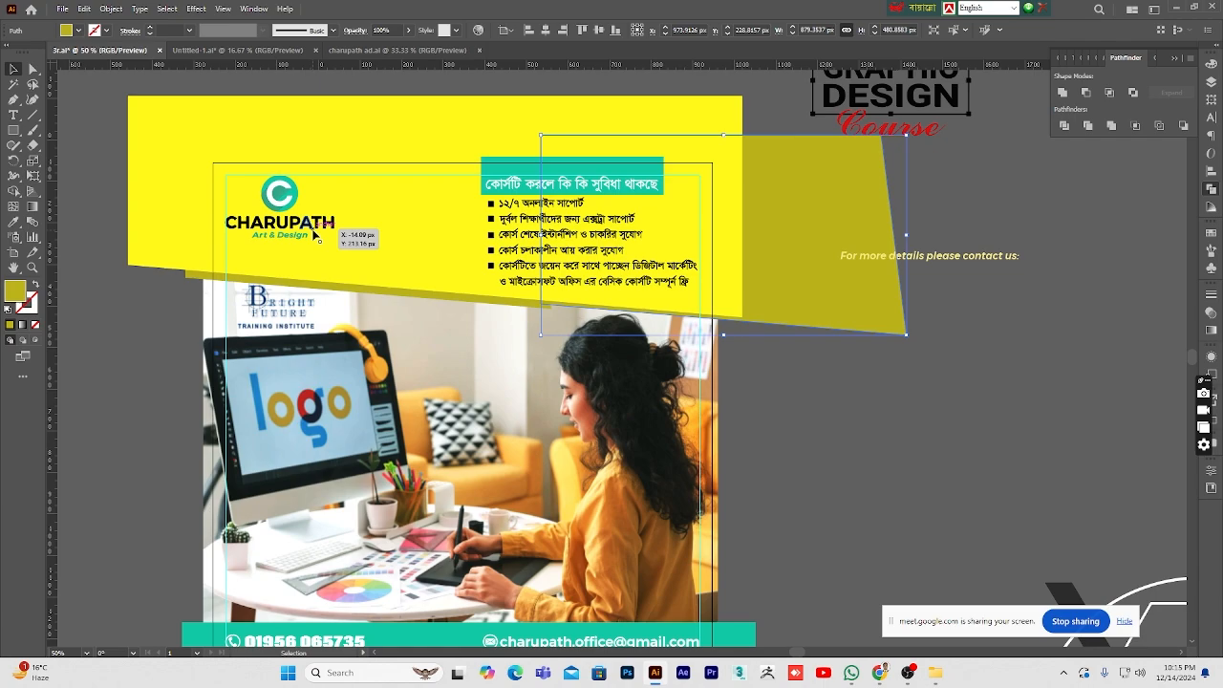
{"action": "double_click", "coordinate": [14, 291]}
{"action": "left_click", "coordinate": [801, 154]}
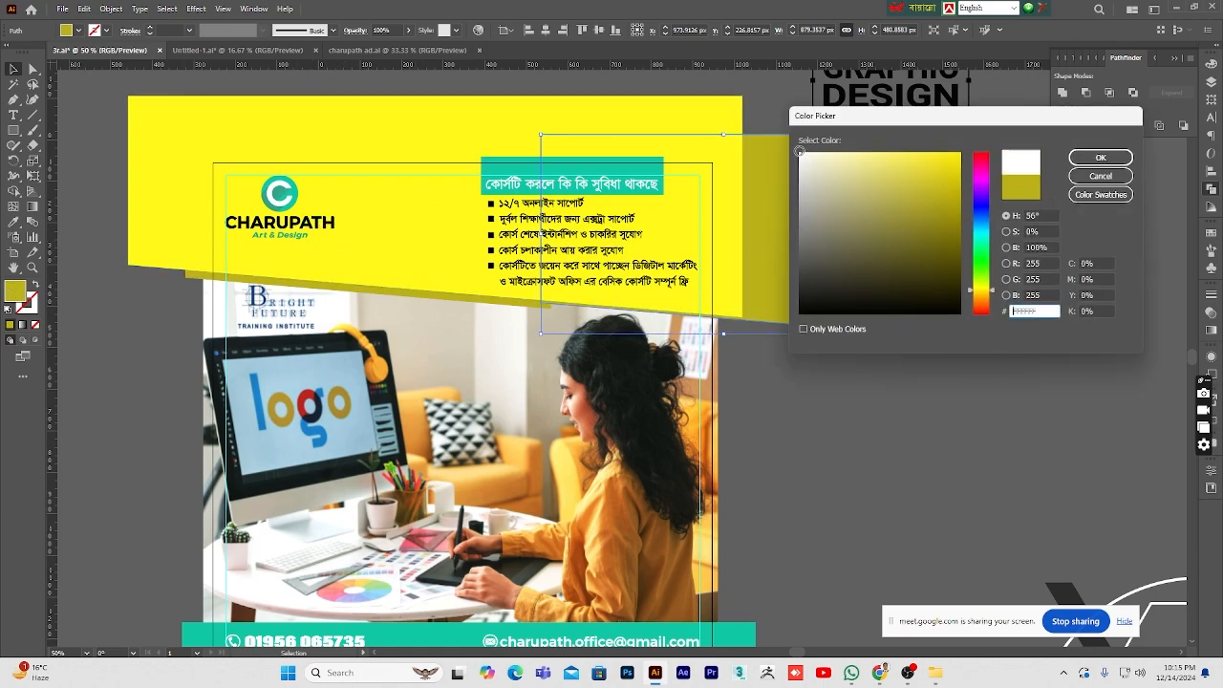
{"action": "left_click", "coordinate": [1101, 157]}
{"action": "left_click", "coordinate": [887, 421]}
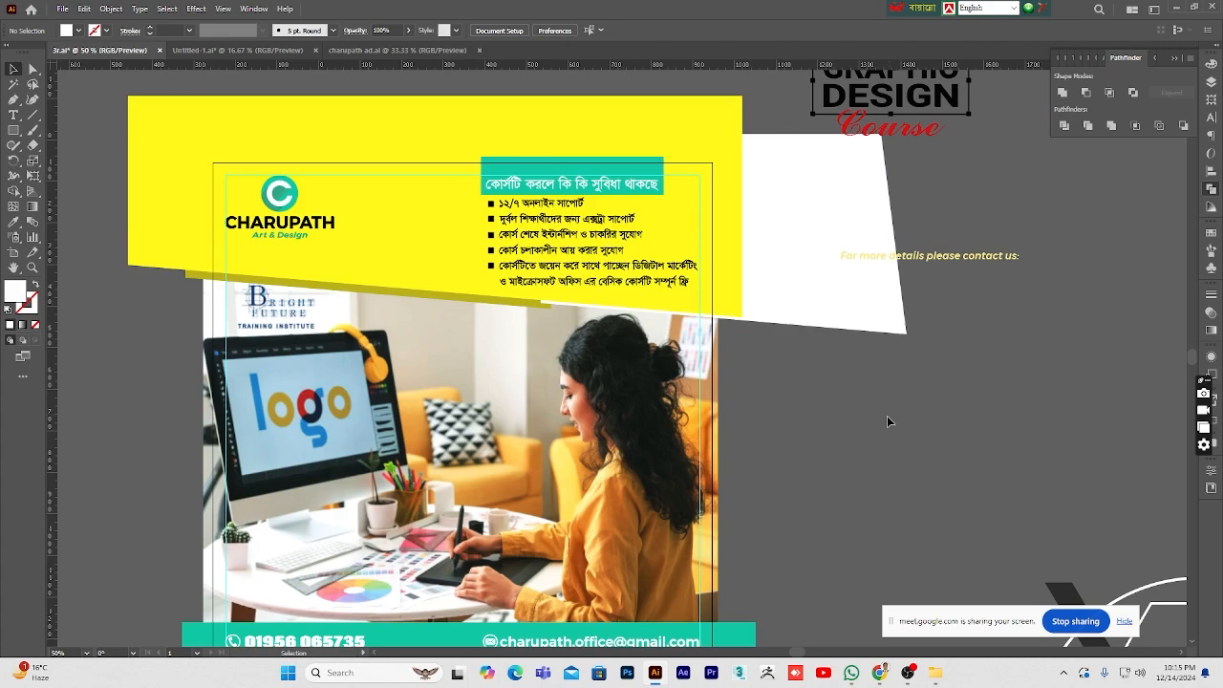
- Slide the white piece back behind the yellow header so it edges the slant beneath the bullet list and overlaps the dark strip
{"action": "left_click", "coordinate": [827, 304]}
{"action": "left_click", "coordinate": [655, 419]}
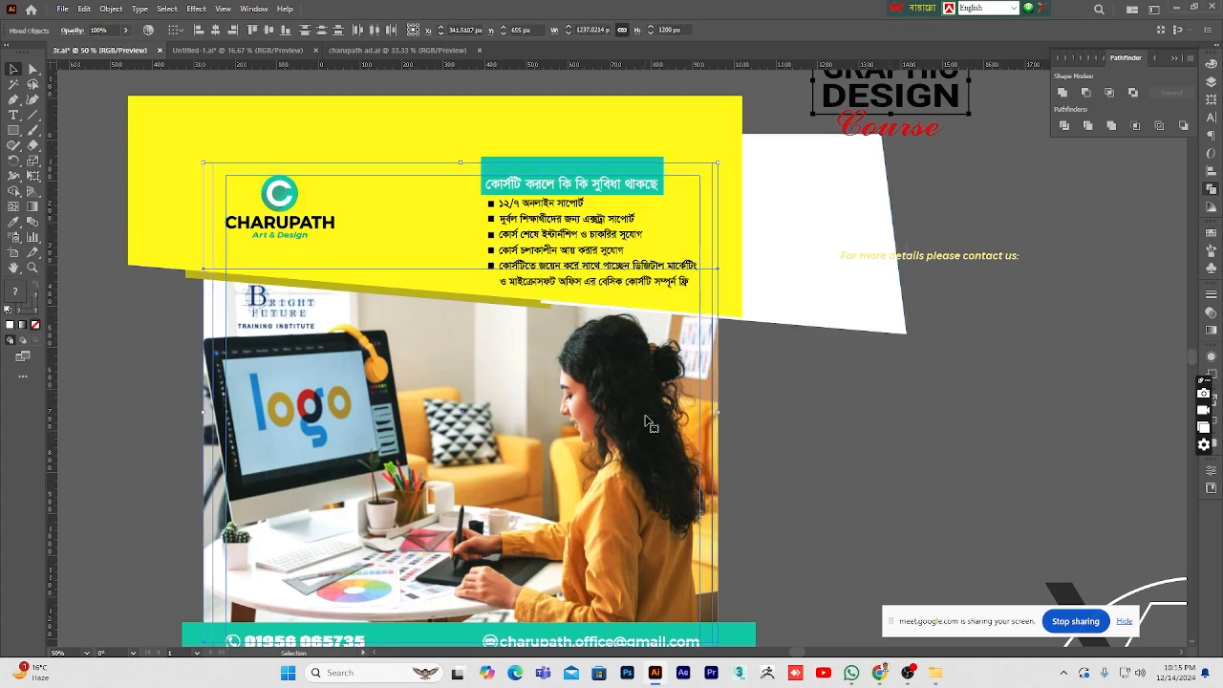
{"action": "left_click_drag", "start_coordinate": [764, 308], "coordinate": [656, 298]}
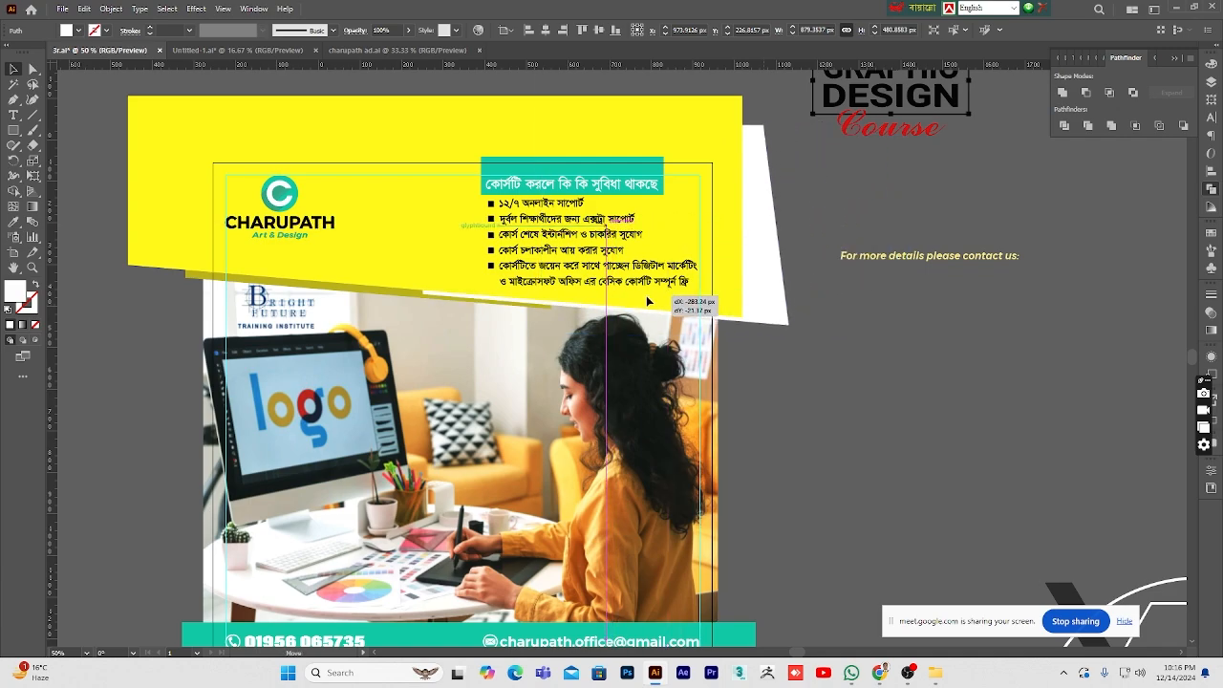
{"action": "left_click", "coordinate": [827, 386]}
- Recolor the dark yellow piece beneath the header with a darker olive fill, 8C8313
{"action": "left_click", "coordinate": [402, 292]}
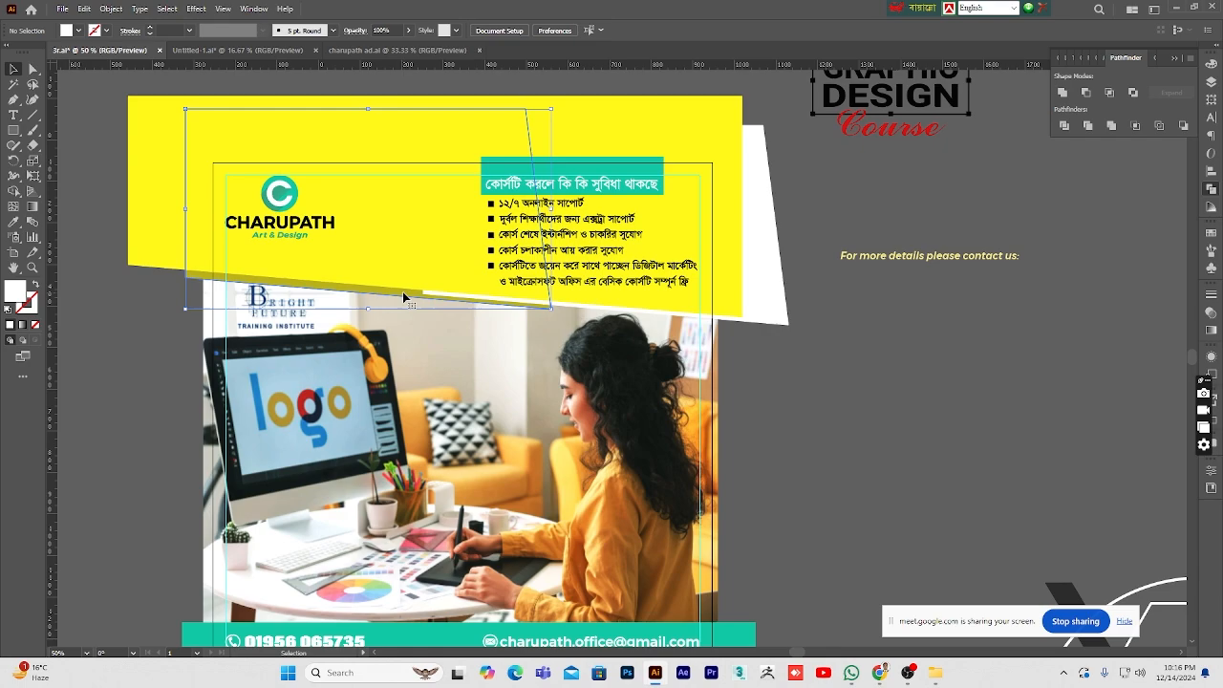
{"action": "double_click", "coordinate": [17, 297]}
{"action": "left_click", "coordinate": [941, 224]}
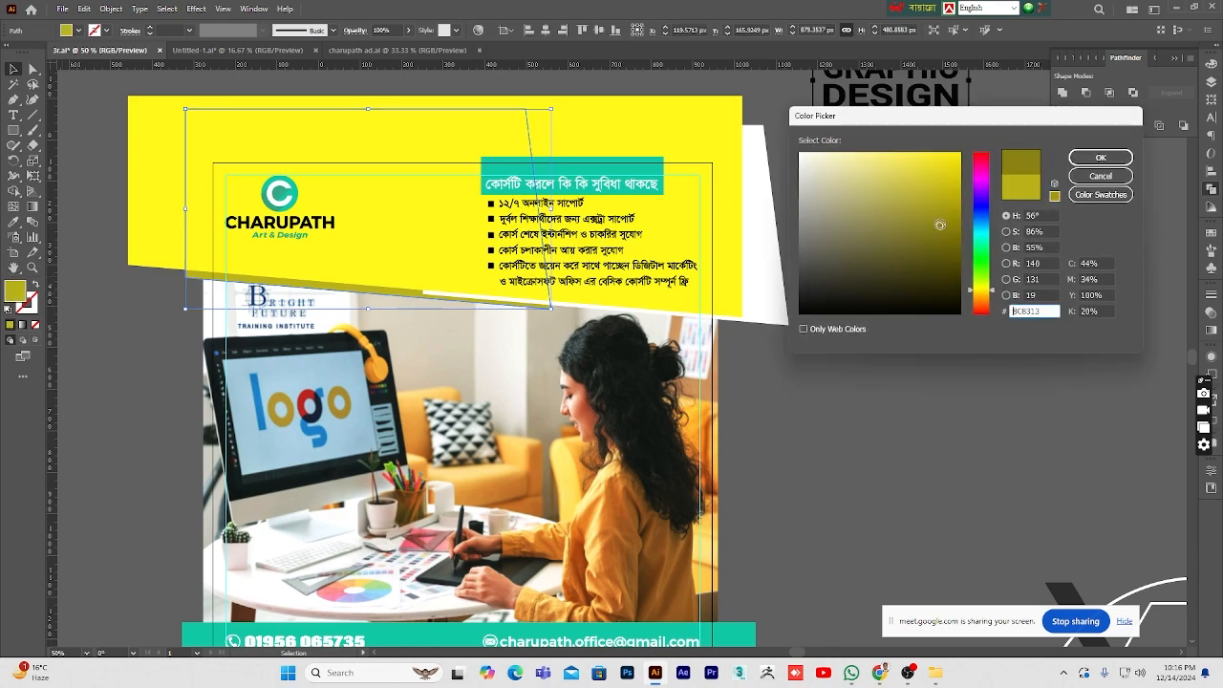
{"action": "left_click", "coordinate": [1095, 158]}
{"action": "left_click", "coordinate": [847, 422]}
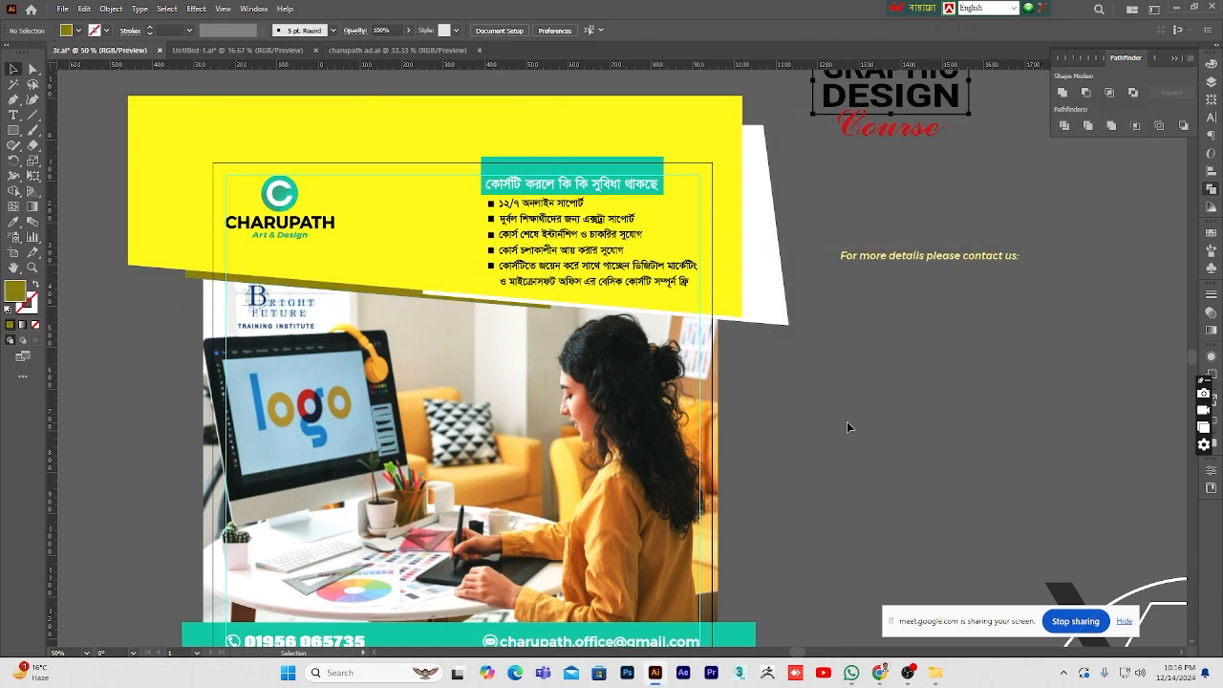
- Try nudging the yellow header down over the slanted strips, and move it back up
{"action": "left_click", "coordinate": [344, 293]}
{"action": "key", "text": "Down"}
{"action": "key", "text": "Down"}
{"action": "key", "text": "Down"}
{"action": "key", "text": "Down"}
{"action": "key", "text": "Down"}
{"action": "key", "text": "Down"}
{"action": "key", "text": "Down"}
{"action": "key", "text": "Down"}
{"action": "key", "text": "Down"}
{"action": "key", "text": "Down"}
{"action": "key", "text": "Down"}
{"action": "key", "text": "Down"}
{"action": "key", "text": "Down"}
{"action": "key", "text": "Down"}
{"action": "key", "text": "Down"}
{"action": "key", "text": "Down"}
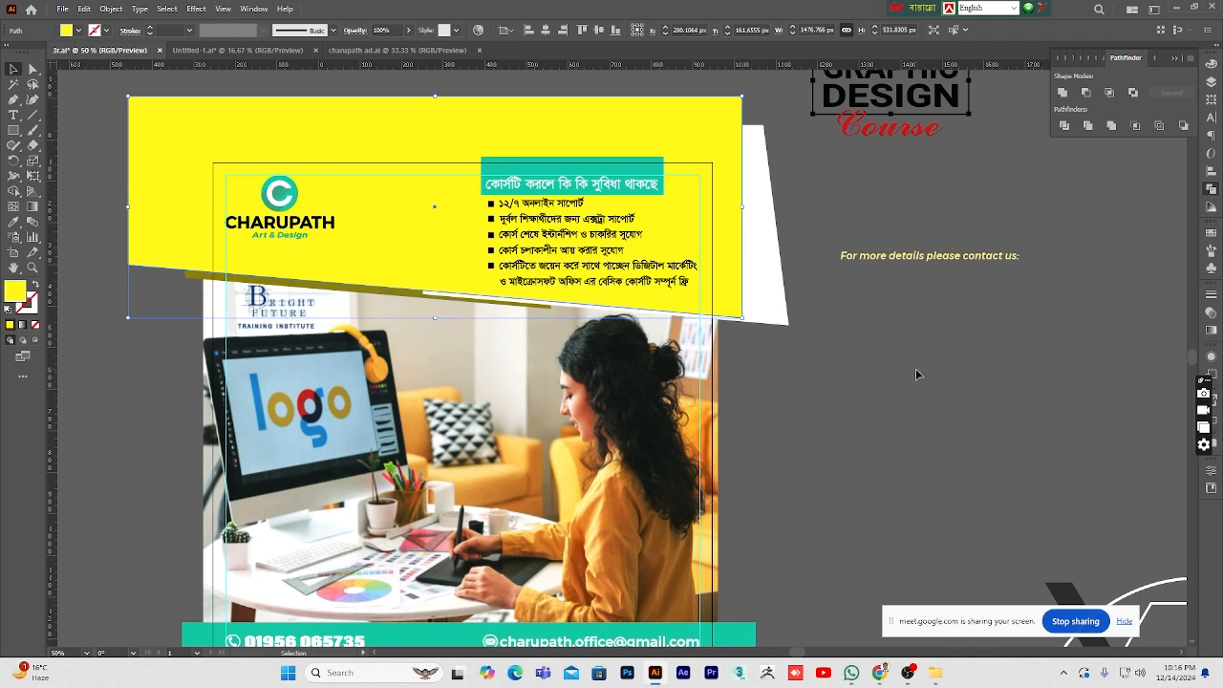
{"action": "key", "text": "Up"}
{"action": "key", "text": "Up"}
{"action": "key", "text": "Up"}
{"action": "key", "text": "Up"}
{"action": "key", "text": "Up"}
{"action": "key", "text": "Up"}
{"action": "key", "text": "Up"}
{"action": "key", "text": "Up"}
{"action": "key", "text": "Up"}
{"action": "key", "text": "Up"}
{"action": "key", "text": "Up"}
{"action": "key", "text": "Up"}
{"action": "key", "text": "Up"}
{"action": "key", "text": "Up"}
{"action": "key", "text": "Up"}
{"action": "key", "text": "Up"}
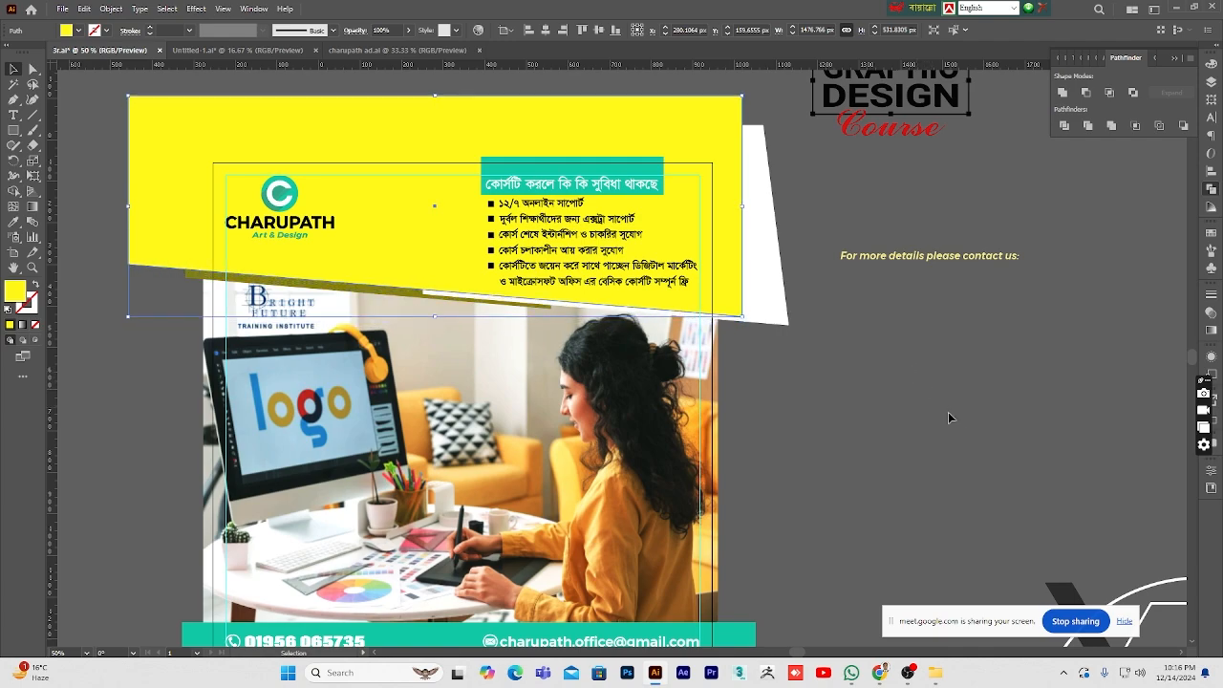
{"action": "left_click", "coordinate": [812, 435]}
- Nudge the olive piece down so a wider strip shows beneath the header's slanted edge
{"action": "left_click", "coordinate": [405, 304]}
{"action": "key", "text": "Down"}
{"action": "key", "text": "Down"}
{"action": "key", "text": "Down"}
{"action": "key", "text": "Down"}
{"action": "key", "text": "Down"}
{"action": "key", "text": "Down"}
{"action": "key", "text": "Down"}
{"action": "key", "text": "Down"}
{"action": "key", "text": "Down"}
{"action": "key", "text": "Down"}
{"action": "key", "text": "Down"}
{"action": "key", "text": "Down"}
{"action": "key", "text": "Down"}
{"action": "key", "text": "Down"}
{"action": "key", "text": "Down"}
{"action": "key", "text": "Down"}
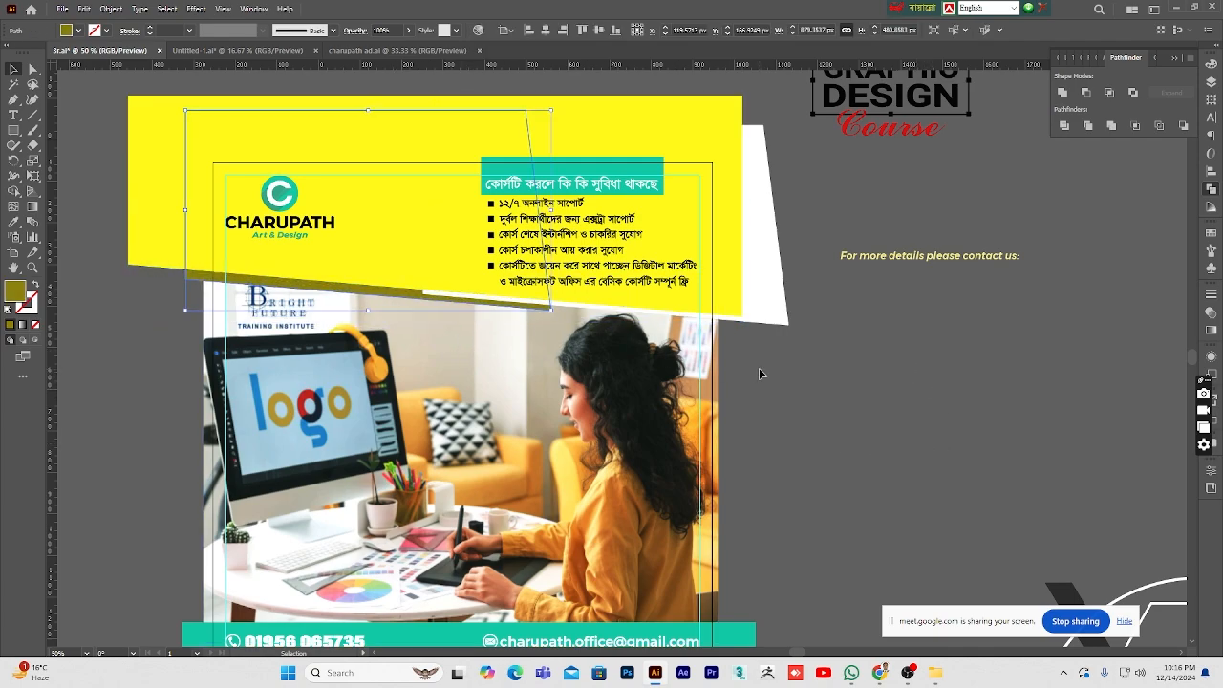
{"action": "left_click", "coordinate": [758, 368]}
- Fine-tune the white piece's height so it sits slightly lower beneath the header's slanted edge
{"action": "left_click", "coordinate": [772, 310]}
{"action": "key", "text": "Down"}
{"action": "key", "text": "Down"}
{"action": "key", "text": "Down"}
{"action": "key", "text": "Down"}
{"action": "key", "text": "Down"}
{"action": "key", "text": "Down"}
{"action": "key", "text": "Down"}
{"action": "key", "text": "Down"}
{"action": "key", "text": "Down"}
{"action": "key", "text": "Down"}
{"action": "key", "text": "Down"}
{"action": "key", "text": "Down"}
{"action": "key", "text": "Down"}
{"action": "key", "text": "Down"}
{"action": "key", "text": "Down"}
{"action": "key", "text": "Down"}
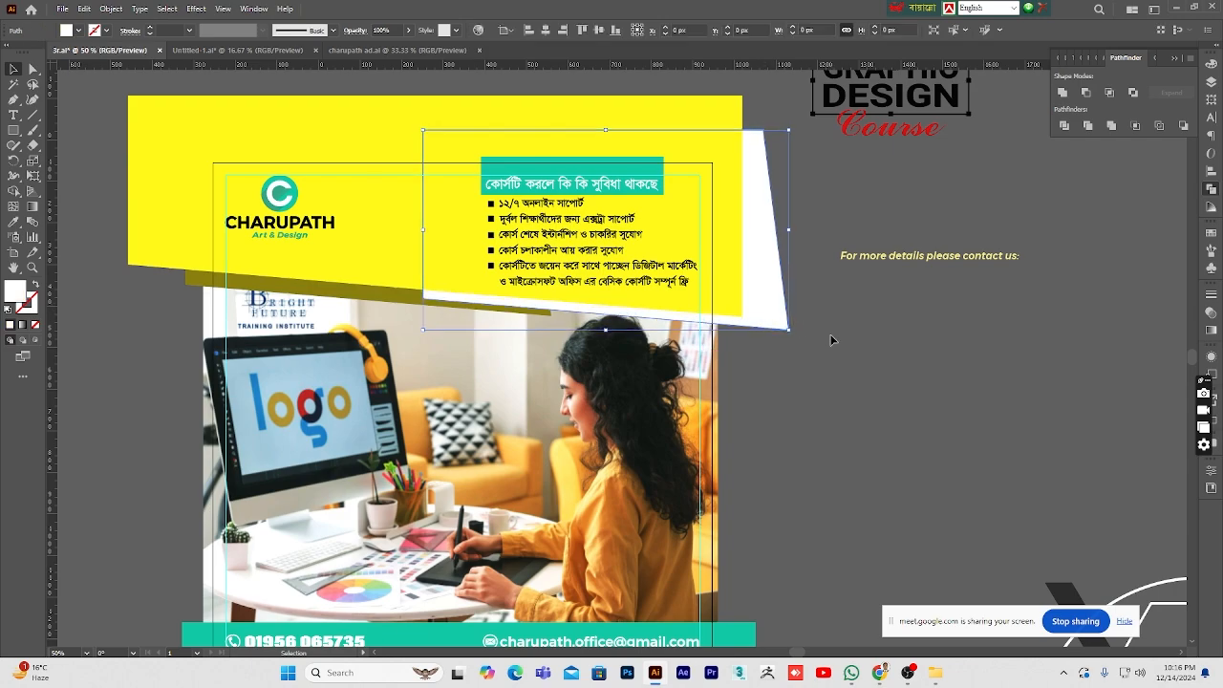
{"action": "key", "text": "Up"}
{"action": "key", "text": "Up"}
{"action": "key", "text": "Up"}
{"action": "key", "text": "Up"}
{"action": "key", "text": "Up"}
{"action": "key", "text": "Up"}
{"action": "key", "text": "Up"}
{"action": "key", "text": "Up"}
{"action": "key", "text": "Up"}
{"action": "key", "text": "Up"}
{"action": "key", "text": "Up"}
{"action": "key", "text": "Up"}
{"action": "key", "text": "Up"}
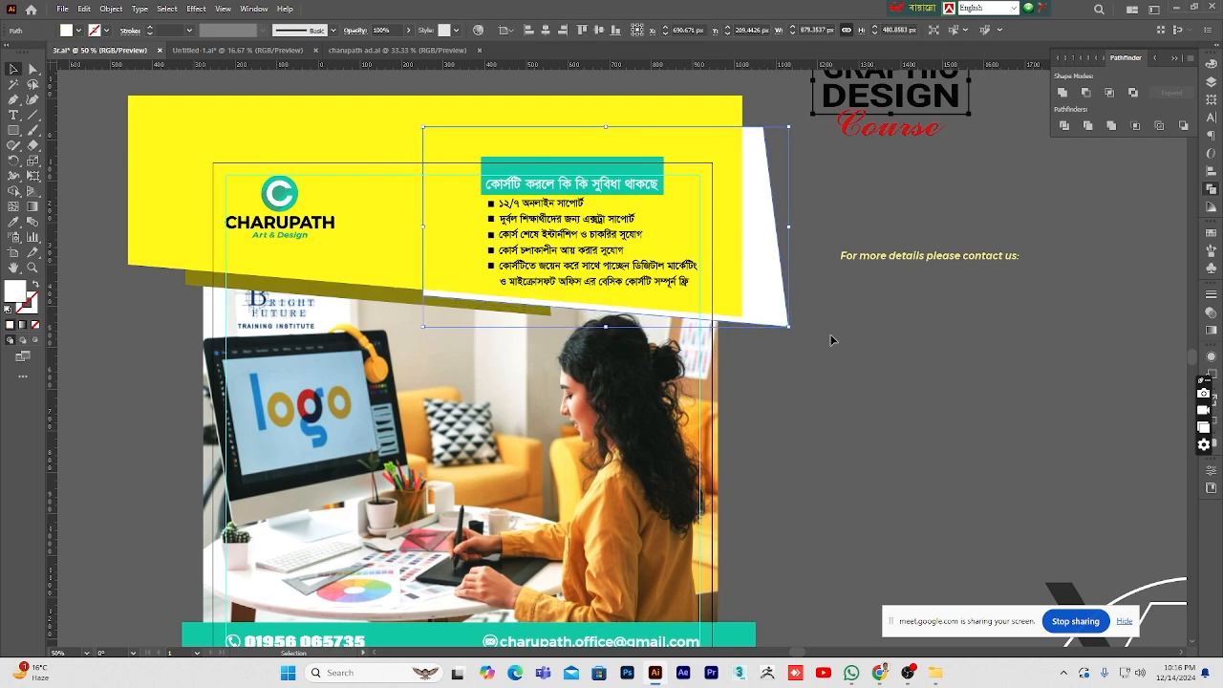
{"action": "left_click", "coordinate": [736, 415]}
- Nudge the desk photo down so the woman's head sits clear of the header's slanted edge
{"action": "left_click", "coordinate": [627, 413]}
{"action": "key", "text": "Down"}
{"action": "key", "text": "Down"}
{"action": "key", "text": "Down"}
{"action": "key", "text": "Down"}
{"action": "key", "text": "Down"}
{"action": "key", "text": "Down"}
{"action": "key", "text": "Down"}
{"action": "key", "text": "Down"}
{"action": "key", "text": "Down"}
{"action": "key", "text": "Down"}
{"action": "key", "text": "Down"}
{"action": "key", "text": "Down"}
{"action": "key", "text": "Down"}
{"action": "key", "text": "Down"}
{"action": "key", "text": "Down"}
{"action": "key", "text": "Down"}
{"action": "key", "text": "Down"}
{"action": "key", "text": "Down"}
{"action": "key", "text": "Down"}
{"action": "key", "text": "Down"}
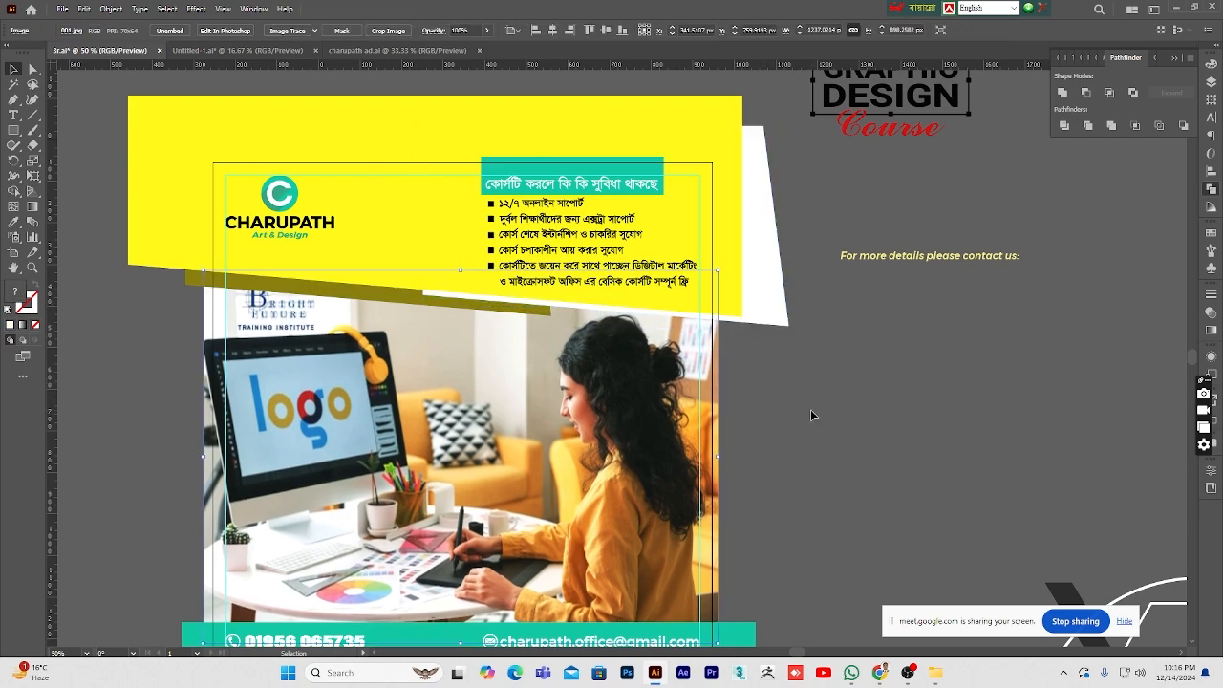
{"action": "key", "text": "Down"}
{"action": "key", "text": "Down"}
{"action": "key", "text": "Down"}
{"action": "key", "text": "Down"}
{"action": "key", "text": "Down"}
{"action": "key", "text": "Down"}
{"action": "key", "text": "Down"}
{"action": "key", "text": "Down"}
{"action": "key", "text": "Down"}
{"action": "key", "text": "Down"}
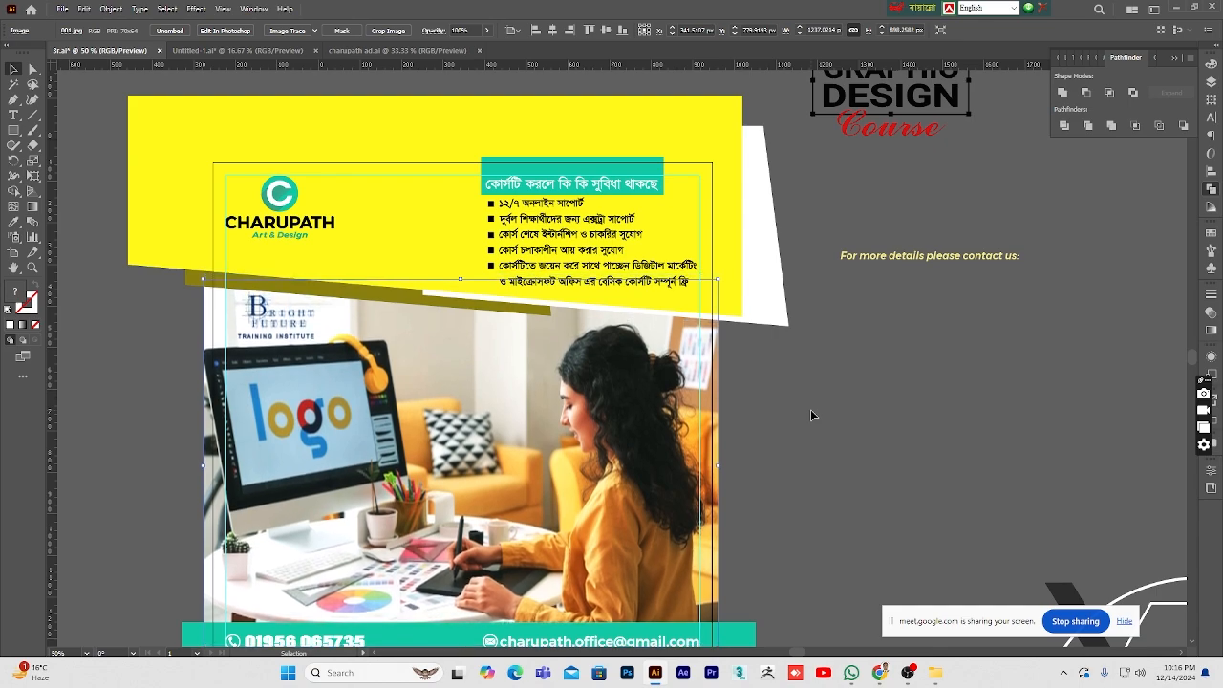
{"action": "left_click", "coordinate": [810, 409]}
- Nudge the white piece further down to thicken the white strip beneath the bullet list
{"action": "left_click", "coordinate": [774, 307]}
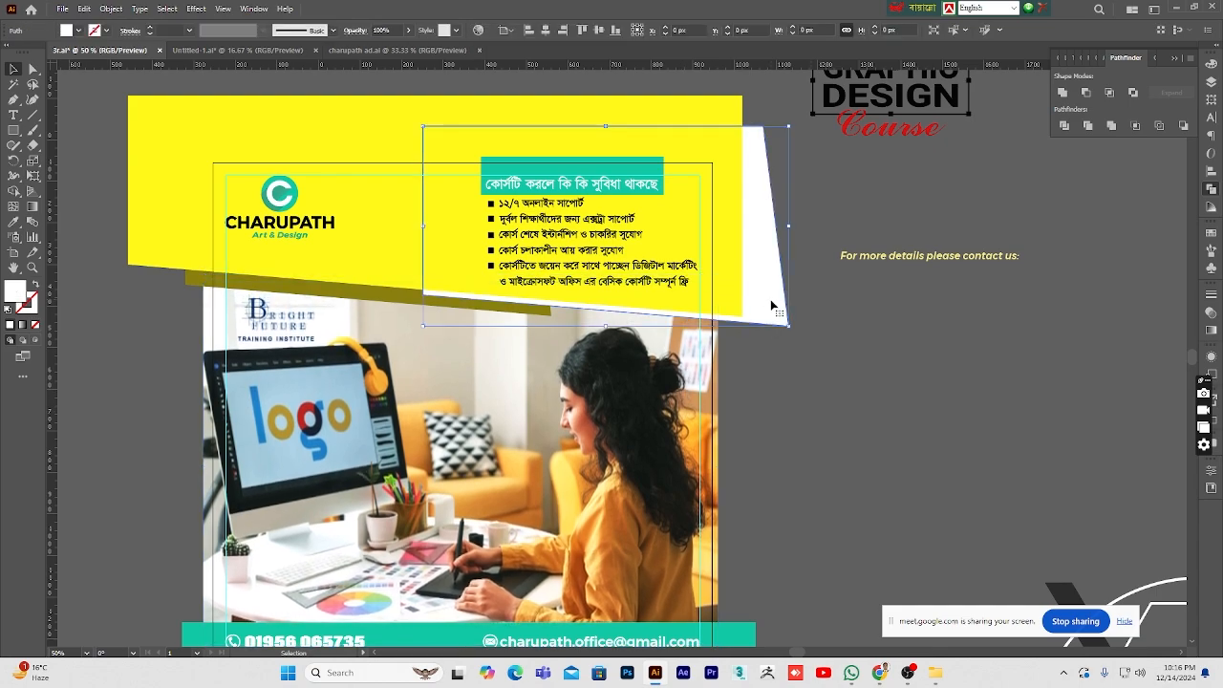
{"action": "key", "text": "Down"}
{"action": "key", "text": "Down"}
{"action": "key", "text": "Down"}
{"action": "key", "text": "Down"}
{"action": "key", "text": "Down"}
{"action": "key", "text": "Down"}
{"action": "key", "text": "Down"}
{"action": "key", "text": "Down"}
{"action": "left_click", "coordinate": [821, 373]}
- Shift the lower-left corner of the white piece beneath the bullet list to the right so its end slants
{"action": "scroll", "coordinate": [813, 382], "scroll_direction": "down", "scroll_amount": 3}
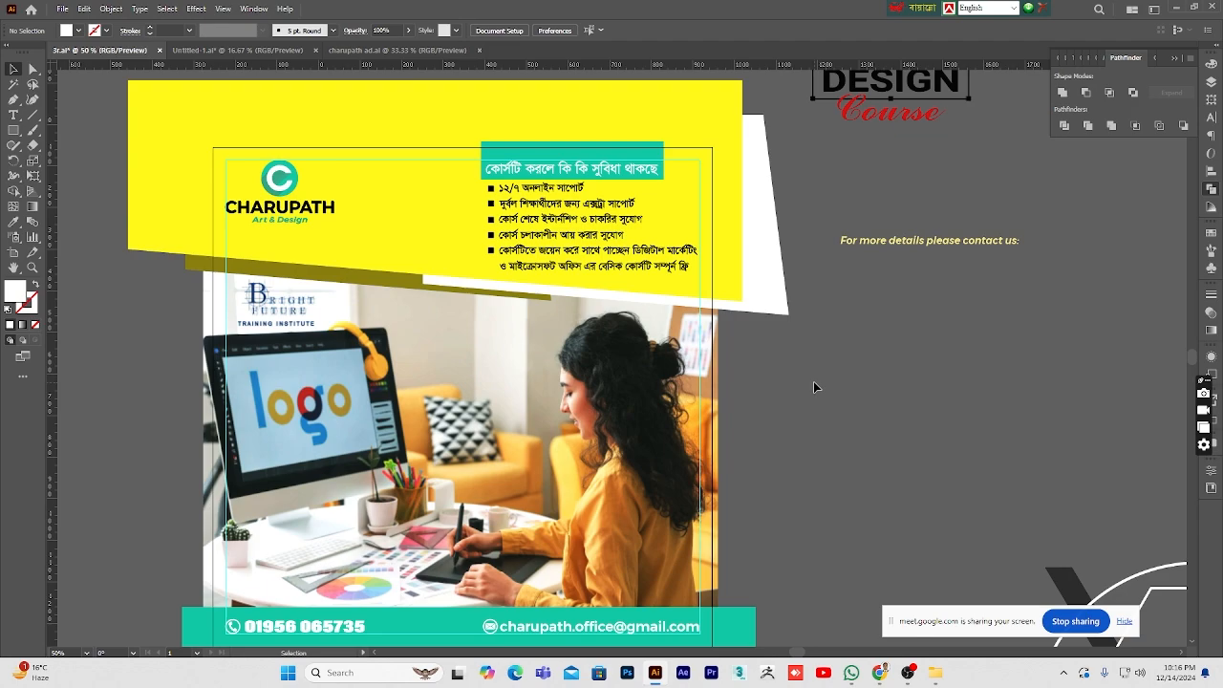
{"action": "scroll", "coordinate": [804, 382], "scroll_direction": "up", "scroll_amount": 4}
{"action": "left_click", "coordinate": [35, 270]}
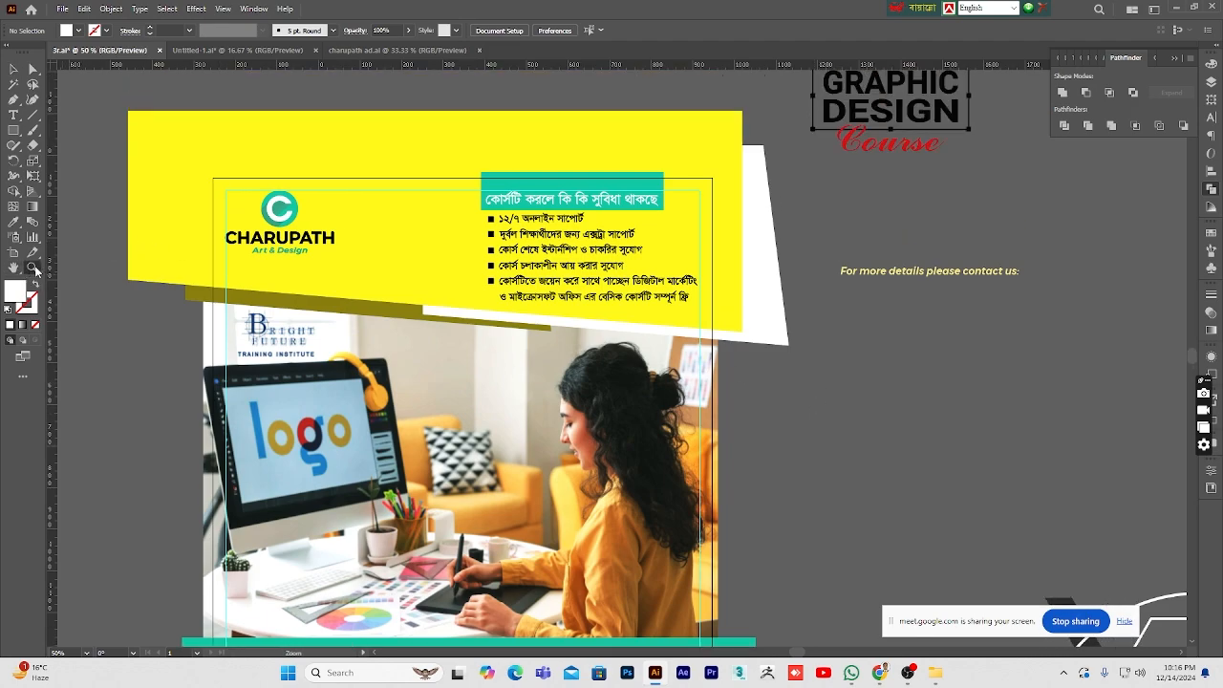
{"action": "left_click", "coordinate": [558, 350], "text": "alt"}
{"action": "left_click", "coordinate": [562, 404]}
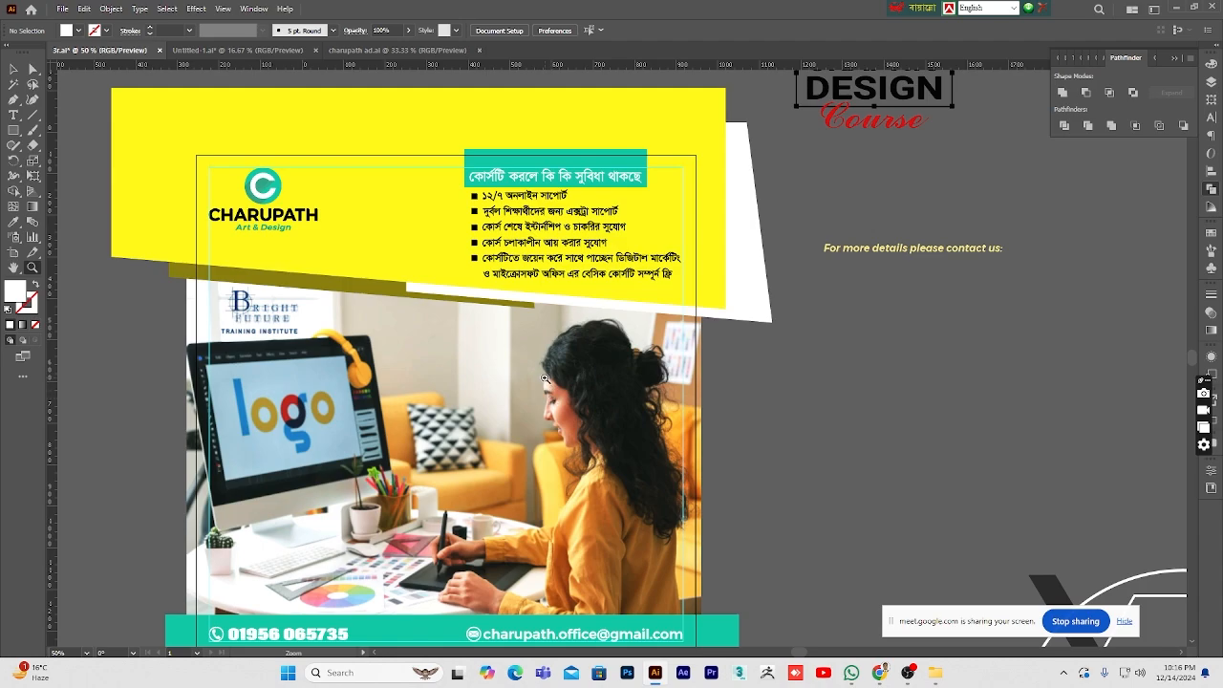
{"action": "left_click", "coordinate": [545, 379], "text": "alt"}
{"action": "left_click", "coordinate": [545, 378]}
{"action": "left_click", "coordinate": [541, 344]}
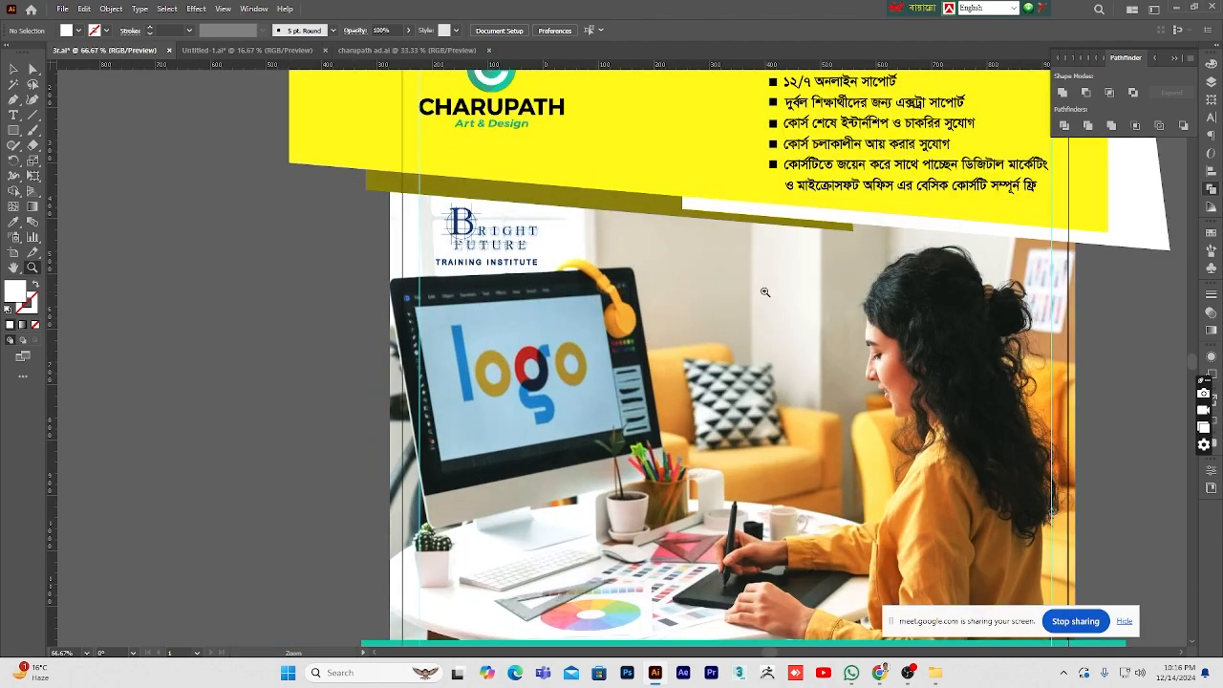
{"action": "left_click", "coordinate": [707, 294]}
{"action": "left_click", "coordinate": [34, 69]}
{"action": "left_click", "coordinate": [498, 230]}
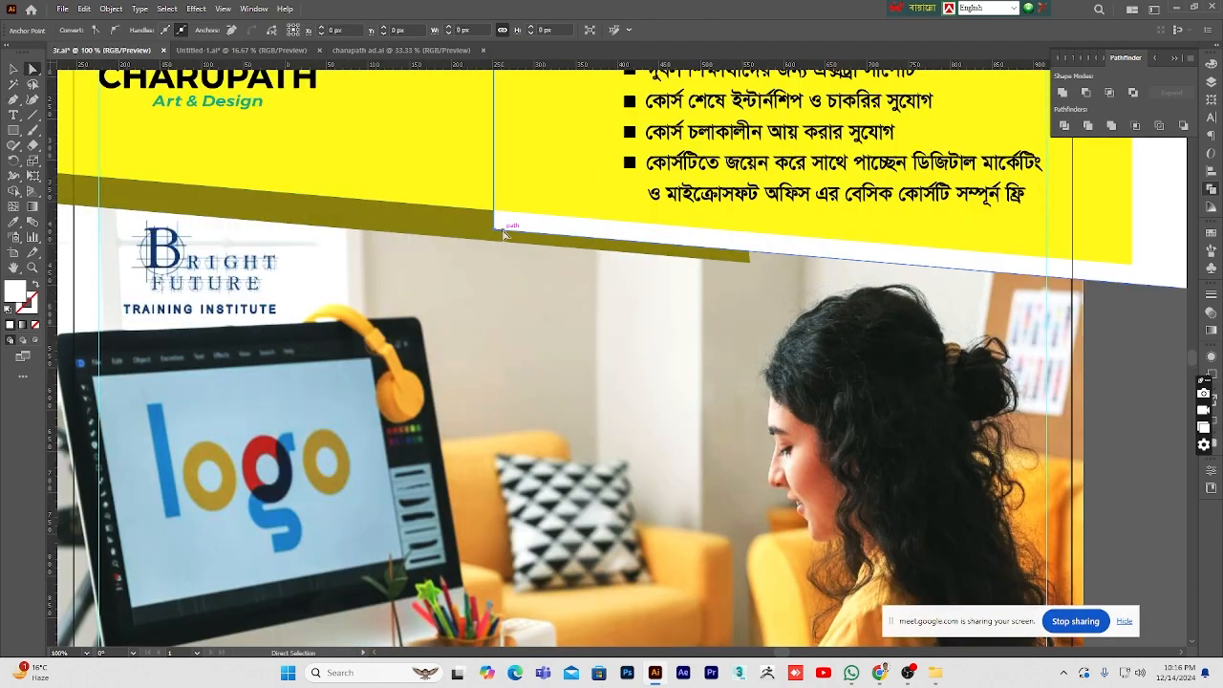
{"action": "left_click_drag", "start_coordinate": [494, 230], "coordinate": [494, 232]}
{"action": "key", "text": "Right"}
{"action": "key", "text": "Right"}
{"action": "key", "text": "Right"}
{"action": "key", "text": "Right"}
{"action": "key", "text": "Right"}
{"action": "key", "text": "Right"}
{"action": "key", "text": "Right"}
{"action": "key", "text": "Right"}
{"action": "key", "text": "Right"}
{"action": "key", "text": "Right"}
{"action": "key", "text": "Right"}
{"action": "key", "text": "Right"}
{"action": "key", "text": "Right"}
{"action": "key", "text": "Right"}
{"action": "key", "text": "Right"}
{"action": "key", "text": "Right"}
{"action": "key", "text": "Right"}
{"action": "key", "text": "Right"}
{"action": "key", "text": "Right"}
{"action": "key", "text": "Right"}
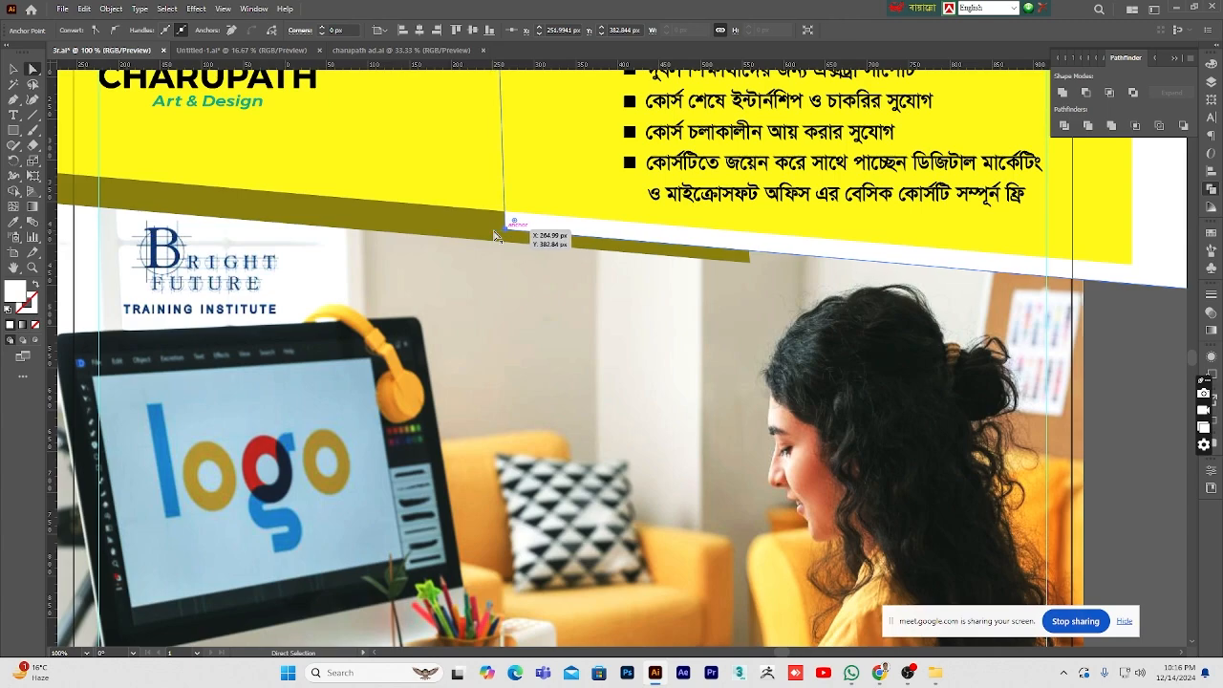
{"action": "key", "text": "Right"}
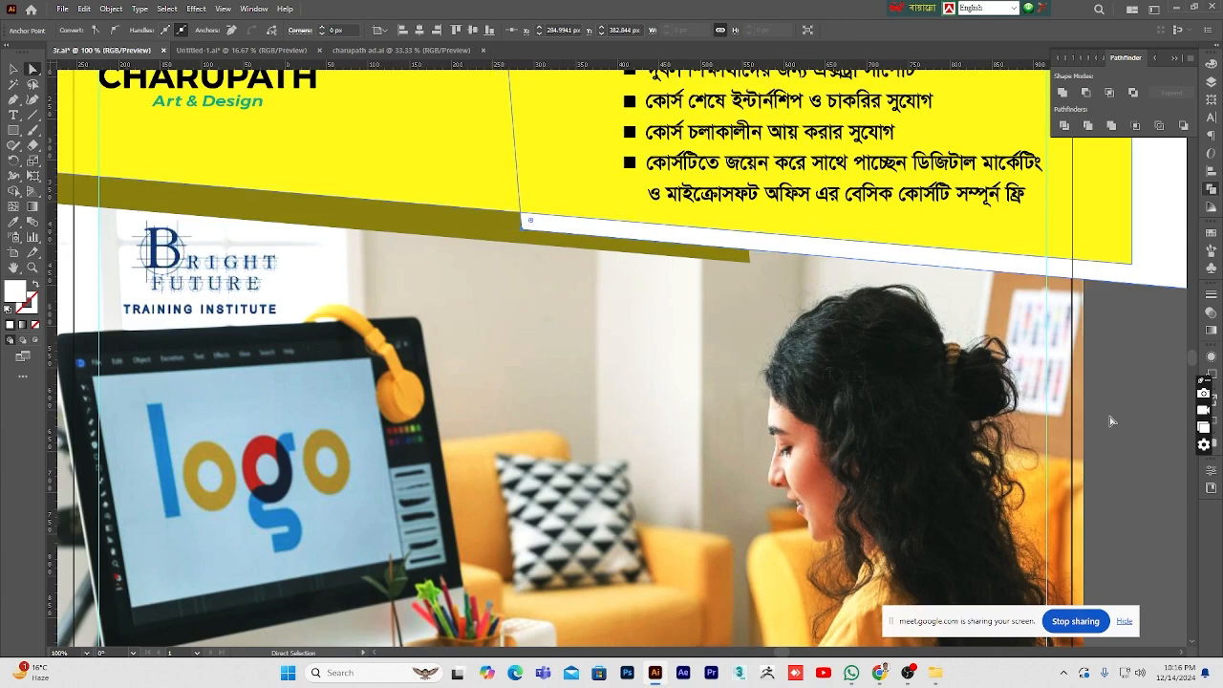
{"action": "left_click", "coordinate": [1116, 485]}
- Duplicate the teal contact bar, placing the copy further left and slightly higher behind the phone number
{"action": "left_click", "coordinate": [34, 268]}
{"action": "left_click", "coordinate": [514, 313], "text": "alt"}
{"action": "left_click", "coordinate": [514, 314], "text": "alt"}
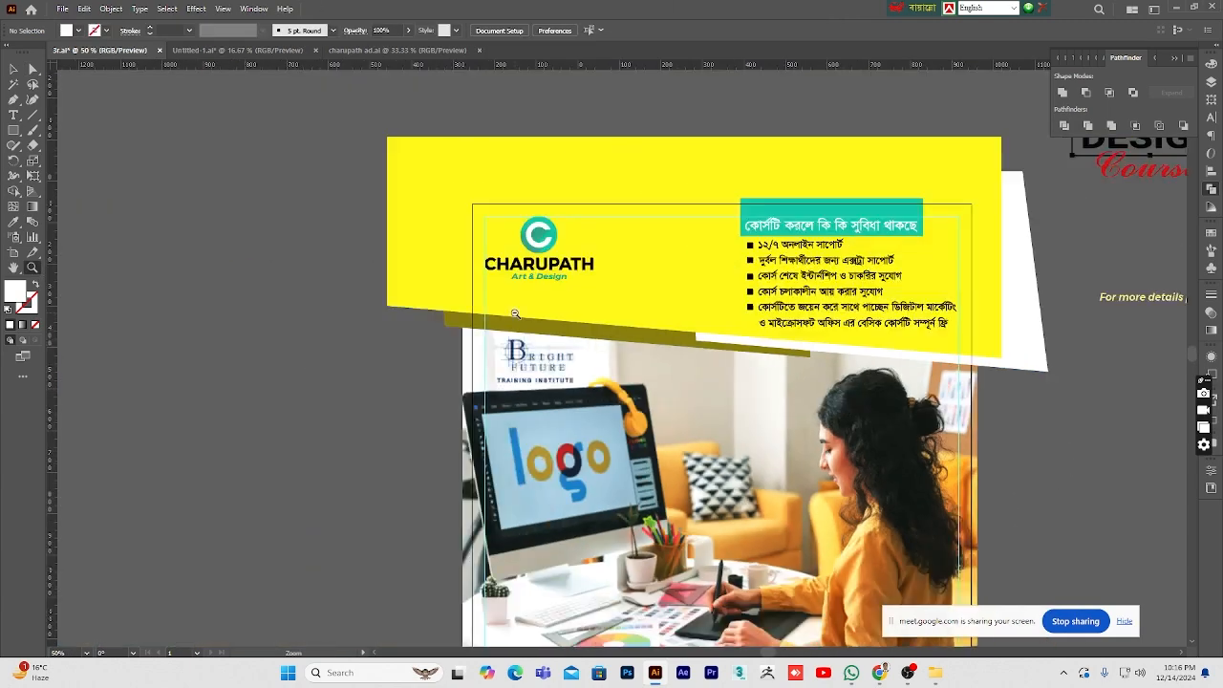
{"action": "left_click", "coordinate": [813, 420], "text": "alt"}
{"action": "left_click", "coordinate": [709, 427]}
{"action": "scroll", "coordinate": [553, 432], "scroll_direction": "up", "scroll_amount": 1}
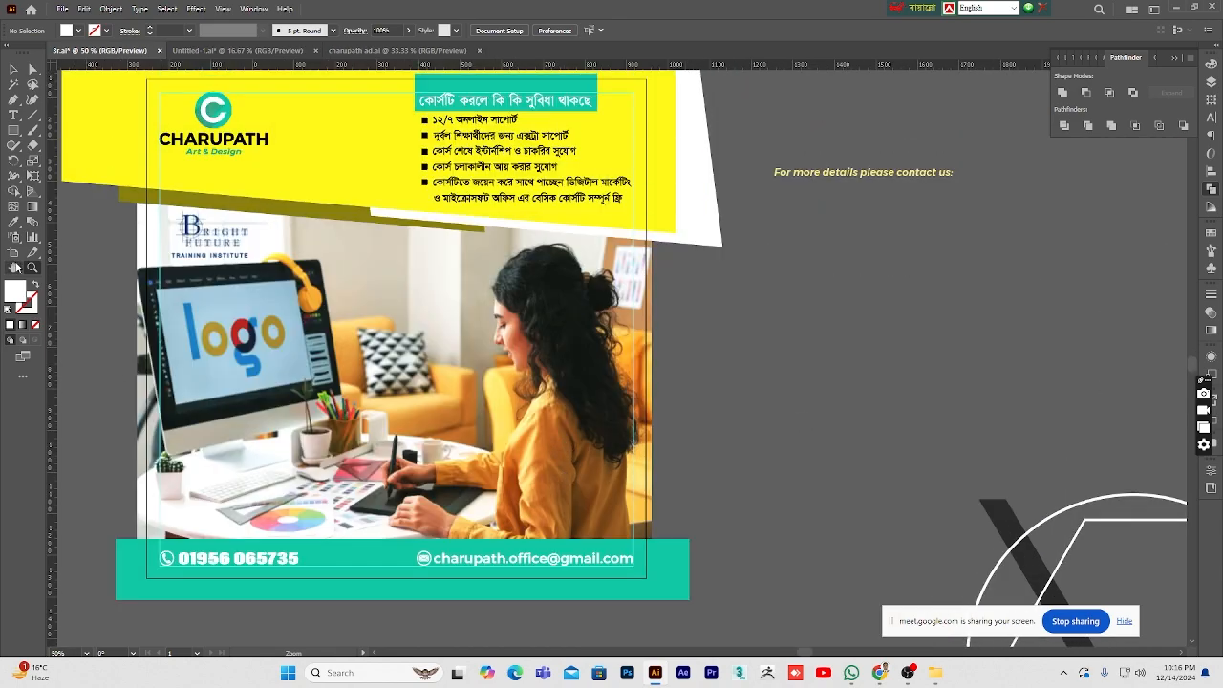
{"action": "left_click", "coordinate": [16, 268]}
{"action": "left_click_drag", "start_coordinate": [413, 374], "coordinate": [541, 393]}
{"action": "left_click", "coordinate": [14, 69]}
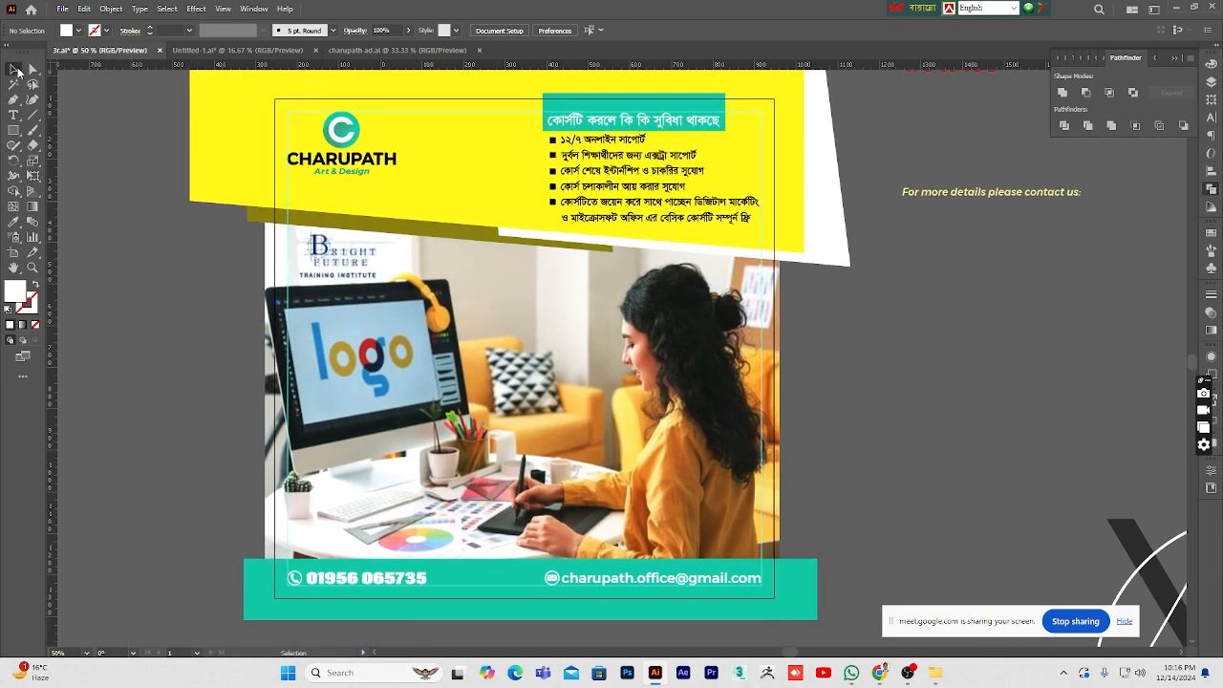
{"action": "left_click_drag", "start_coordinate": [506, 571], "coordinate": [210, 570]}
- Pull the teal copy's upper-right corner inward to slant its end, and move the piece right until it reaches the e-mail icon
{"action": "key", "text": "a"}
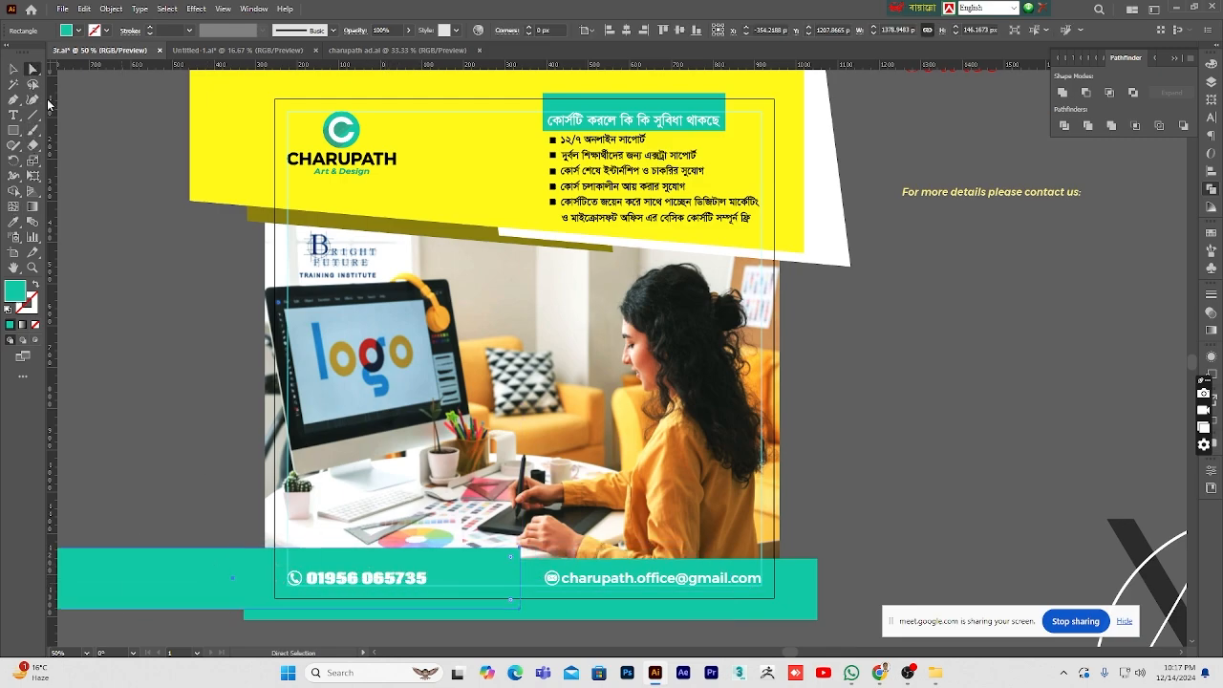
{"action": "key", "text": "ctrl+shift+a"}
{"action": "left_click", "coordinate": [522, 553]}
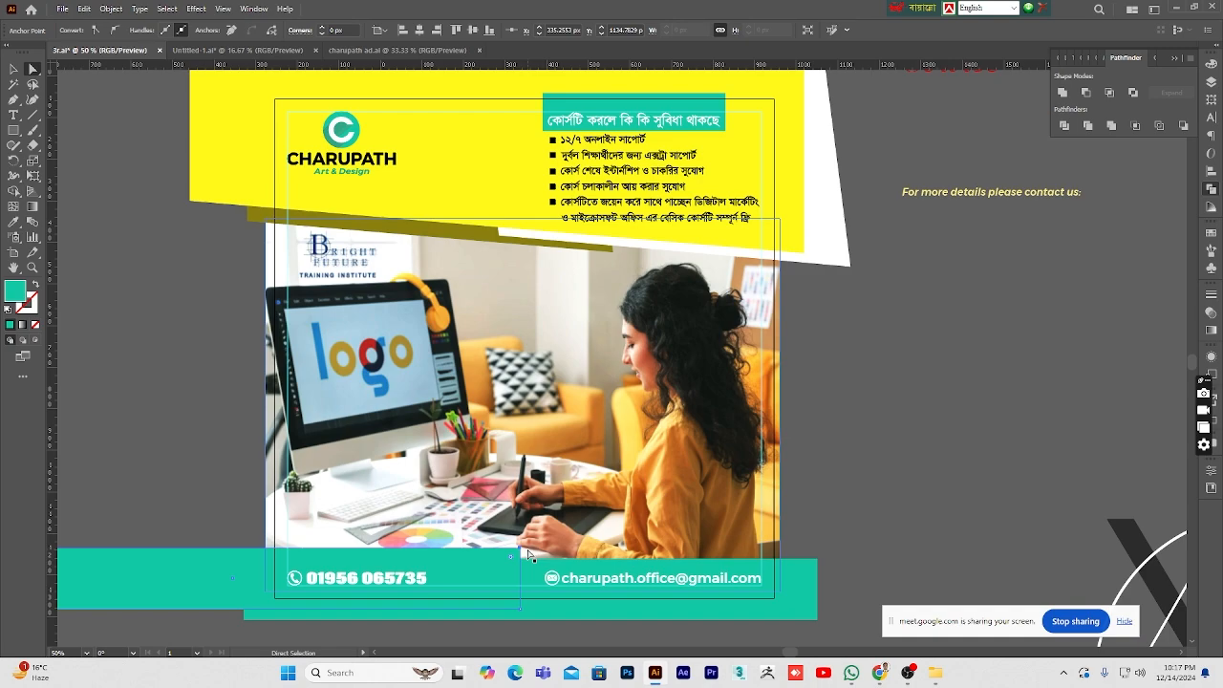
{"action": "key", "text": "Left"}
{"action": "left_click", "coordinate": [13, 70]}
{"action": "left_click", "coordinate": [784, 564]}
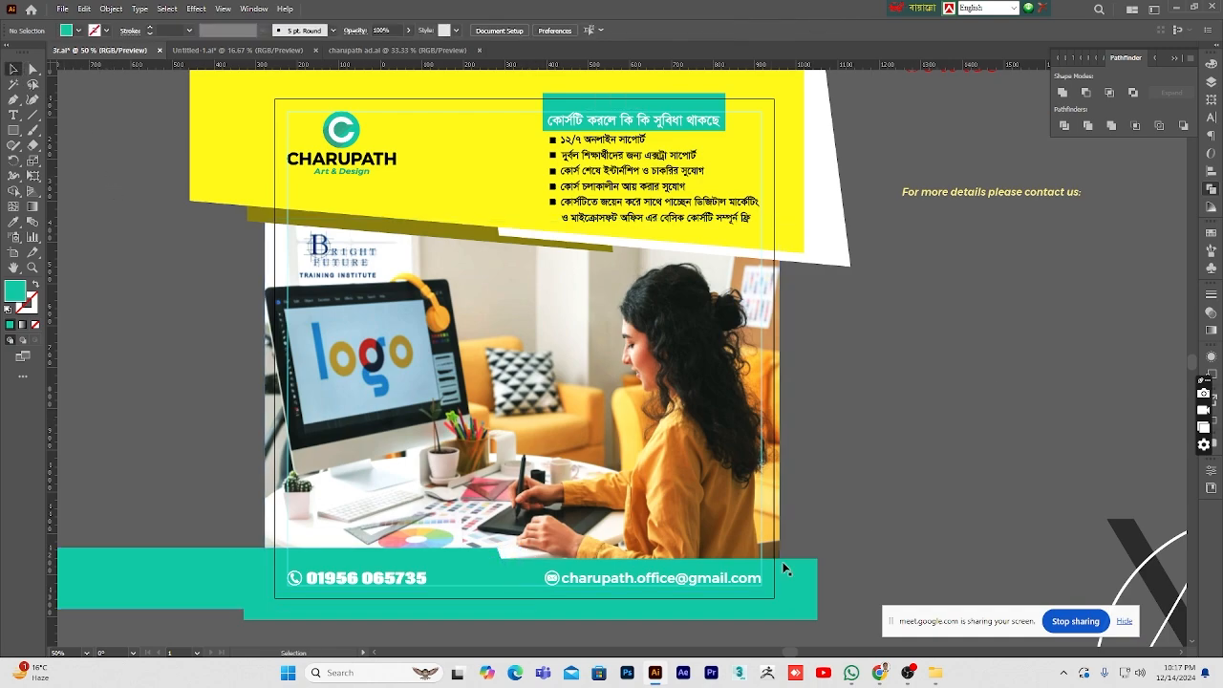
{"action": "left_click_drag", "start_coordinate": [469, 551], "coordinate": [544, 554]}
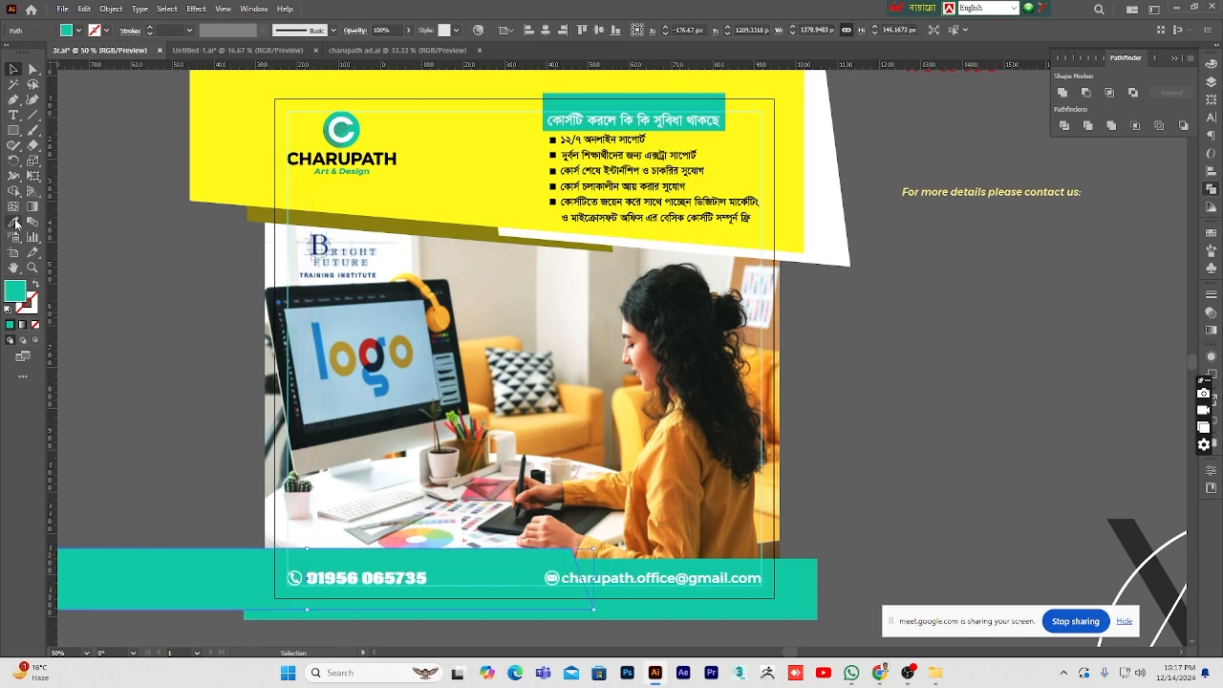
- Recolor the slanted teal copy with the header's yellow using the Eyedropper
{"action": "left_click", "coordinate": [13, 222]}
{"action": "left_click", "coordinate": [239, 172]}
{"action": "left_click", "coordinate": [13, 70]}
{"action": "left_click", "coordinate": [967, 534]}
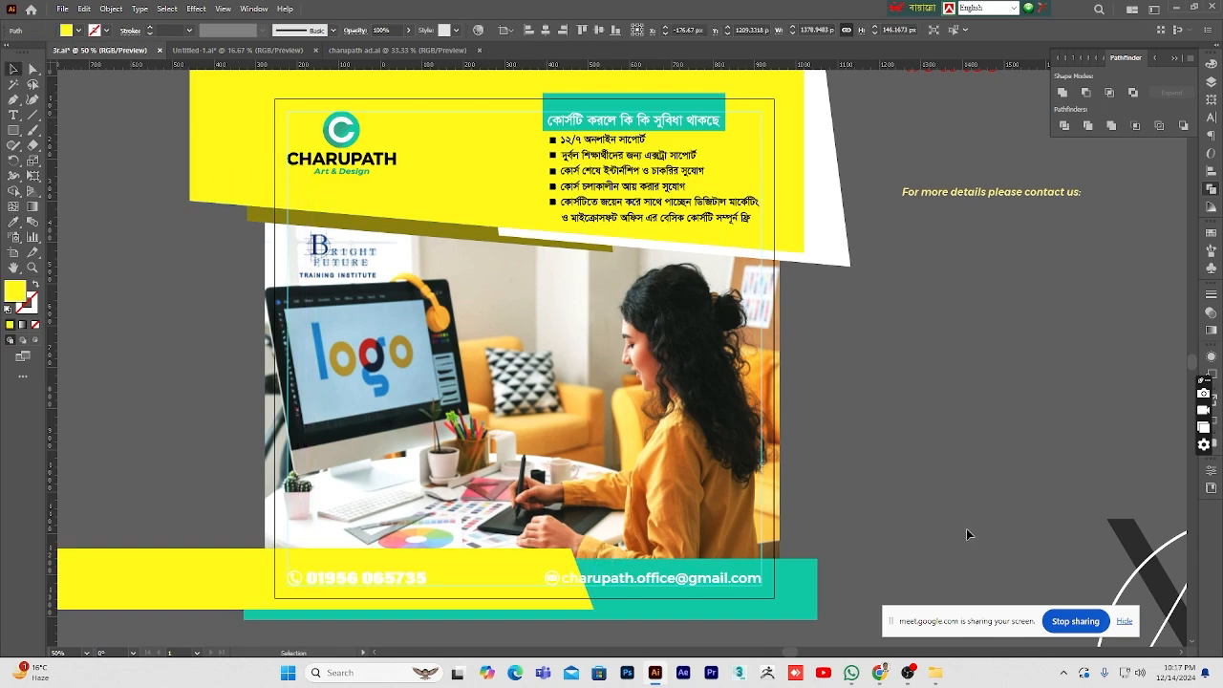
- Send the yellow strip and the desk photo to the back so the strip sits behind the teal contact bar
{"action": "left_click", "coordinate": [560, 568]}
{"action": "left_click_drag", "start_coordinate": [907, 449], "coordinate": [662, 476]}
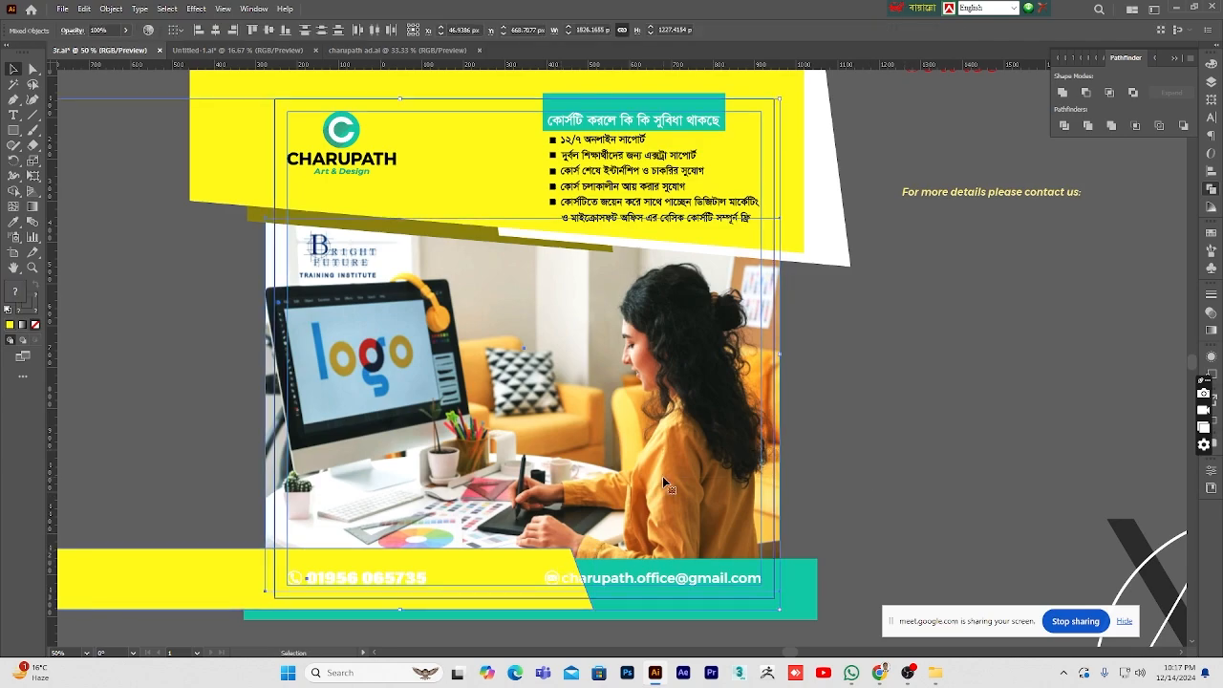
{"action": "key", "text": "ctrl+shift+["}
{"action": "left_click", "coordinate": [830, 504]}
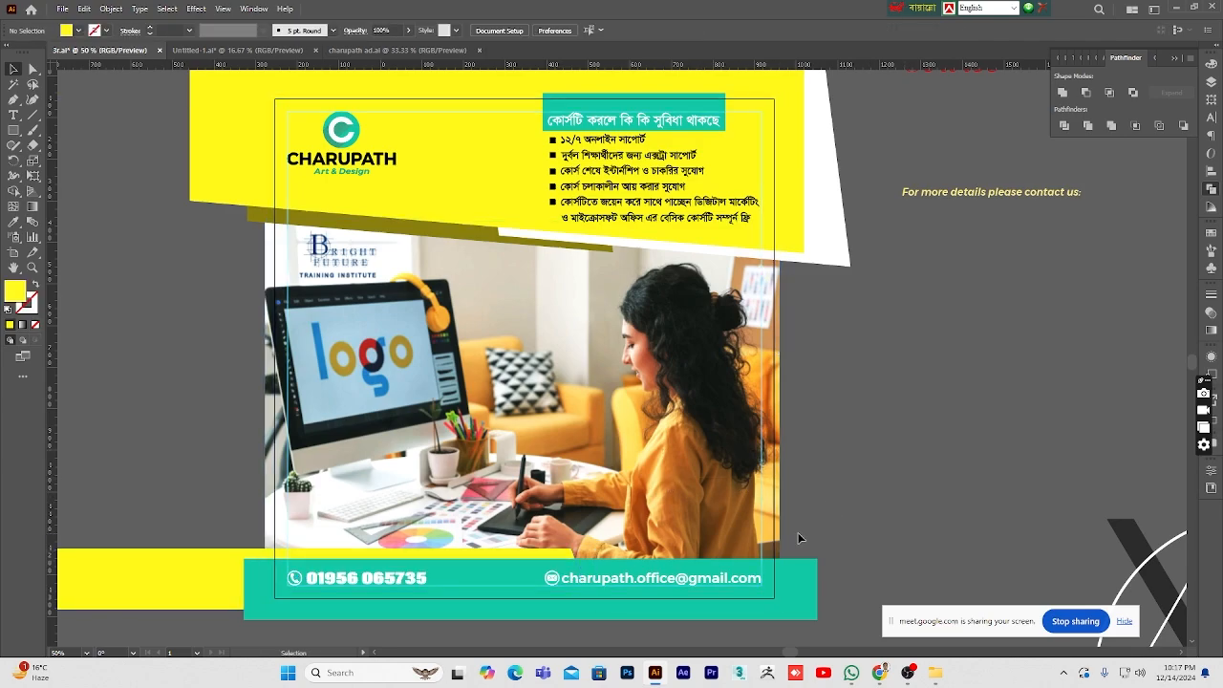
- Nudge the teal contact bar down to expose more of the yellow strip above it
{"action": "left_click", "coordinate": [457, 556]}
{"action": "left_click", "coordinate": [845, 528]}
{"action": "left_click", "coordinate": [795, 579]}
{"action": "key", "text": "Down"}
{"action": "key", "text": "Down"}
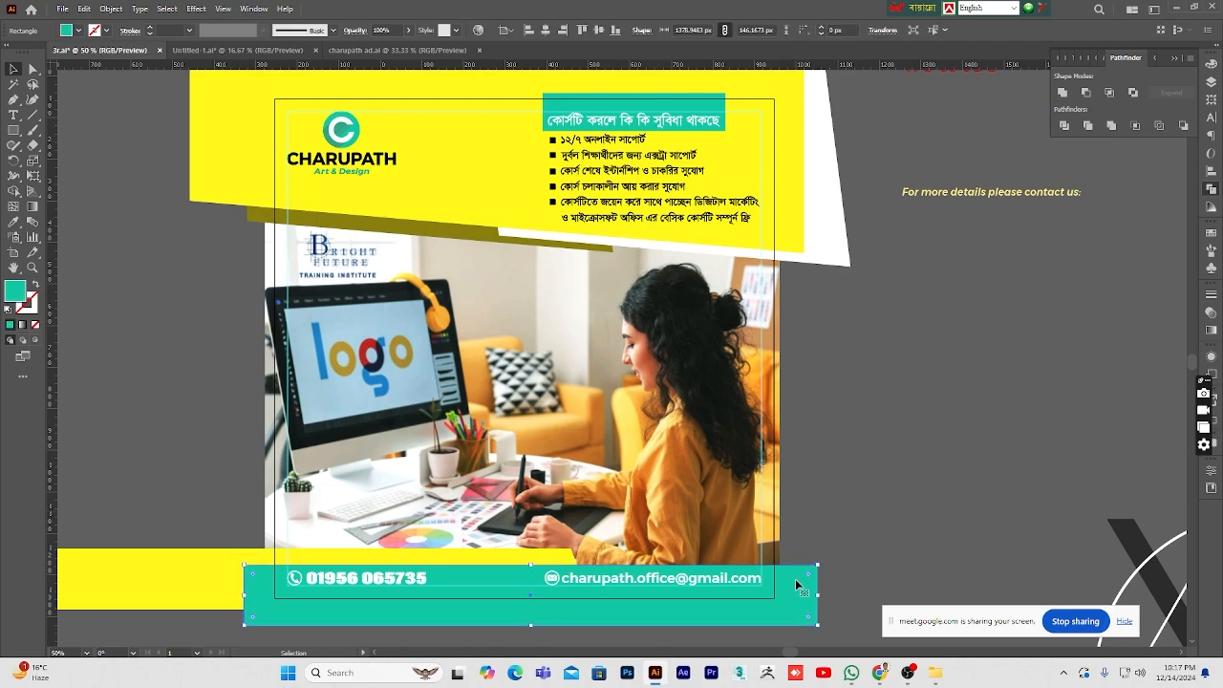
- Nudge the slanted yellow strip up so it shows higher above the teal contact bar
{"action": "left_click", "coordinate": [818, 551]}
{"action": "left_click", "coordinate": [532, 557]}
{"action": "key", "text": "Up"}
{"action": "key", "text": "Up"}
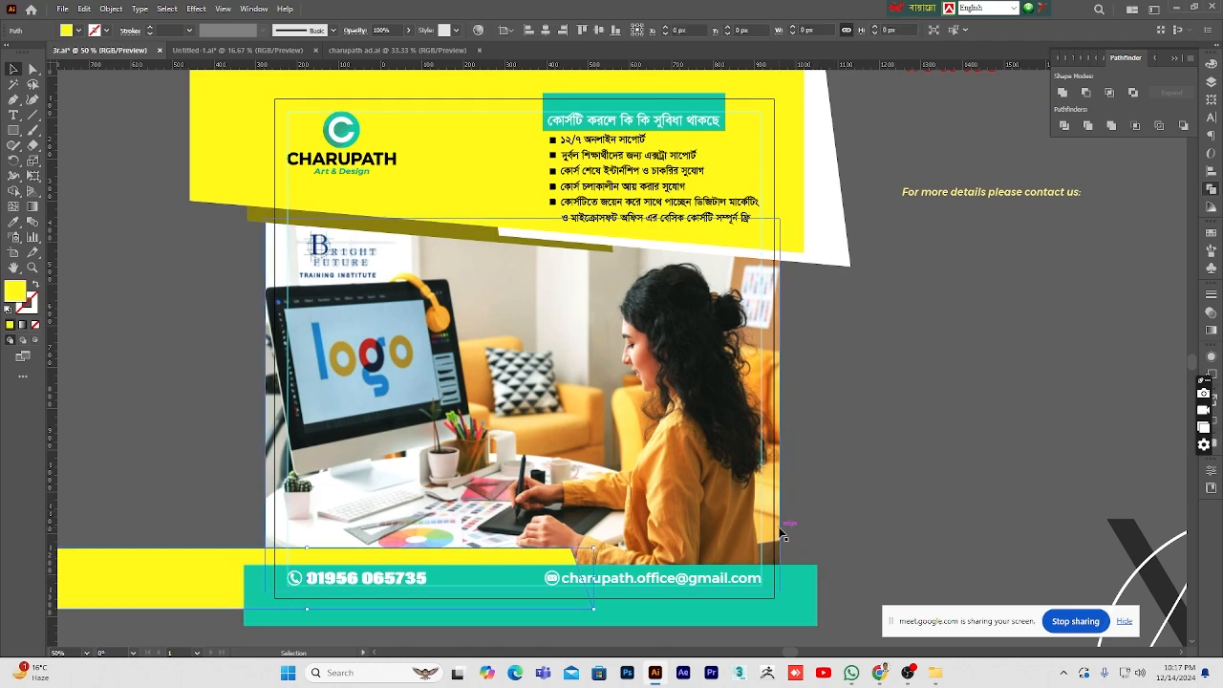
{"action": "key", "text": "Down"}
{"action": "key", "text": "Up"}
{"action": "key", "text": "Up"}
{"action": "key", "text": "Up"}
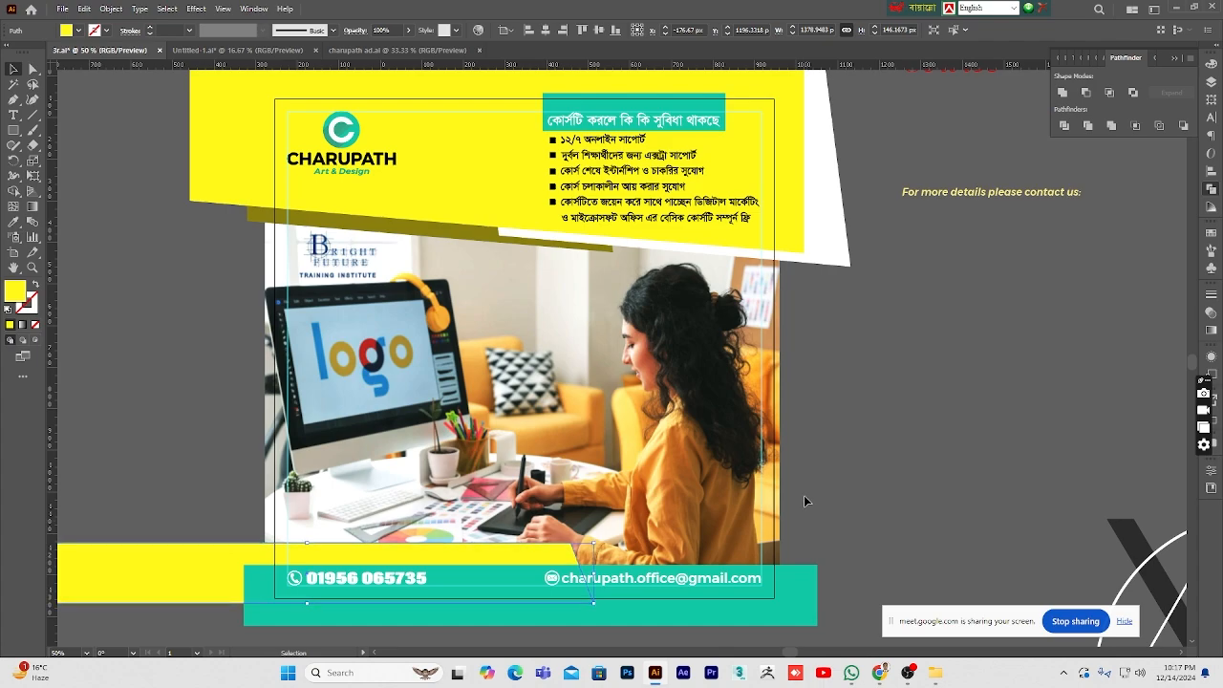
- Nudge the desk photo slightly up between the header and the contact bar
{"action": "left_click", "coordinate": [804, 495]}
{"action": "left_click", "coordinate": [527, 435]}
{"action": "key", "text": "Up"}
{"action": "key", "text": "Up"}
{"action": "key", "text": "Up"}
{"action": "key", "text": "Up"}
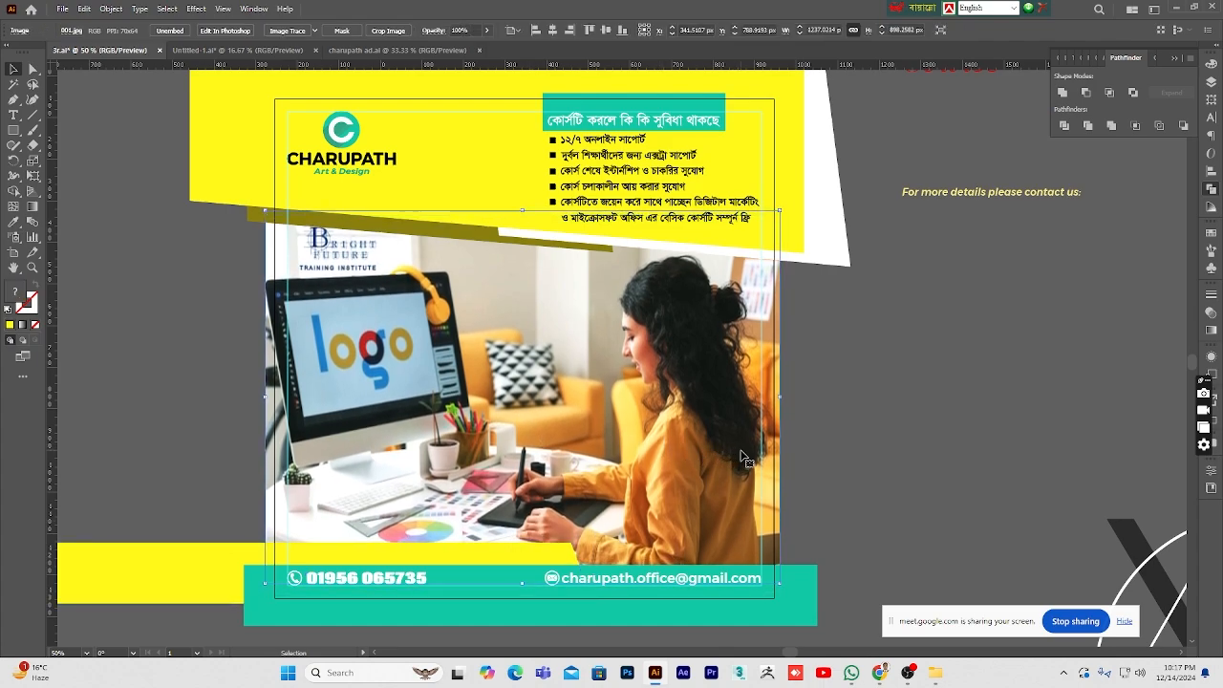
{"action": "left_click", "coordinate": [230, 330]}
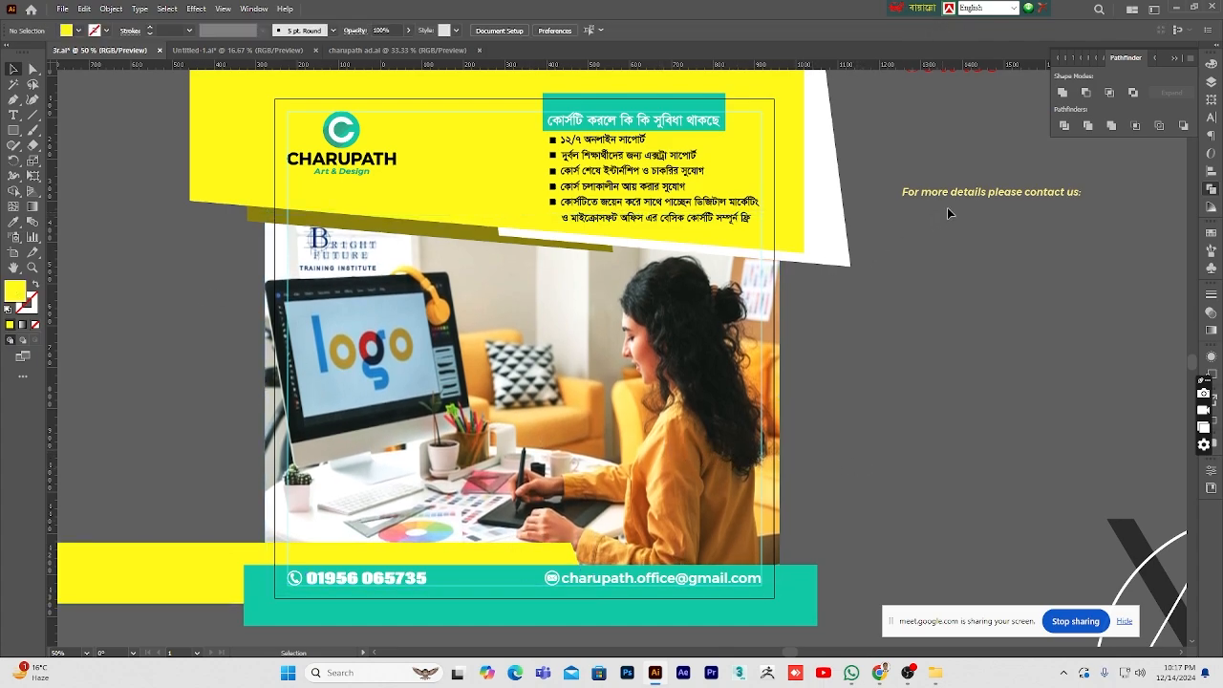
- Place the "For more details please contact us:" text on the yellow strip above the phone number and color it black
{"action": "left_click_drag", "start_coordinate": [949, 212], "coordinate": [373, 578]}
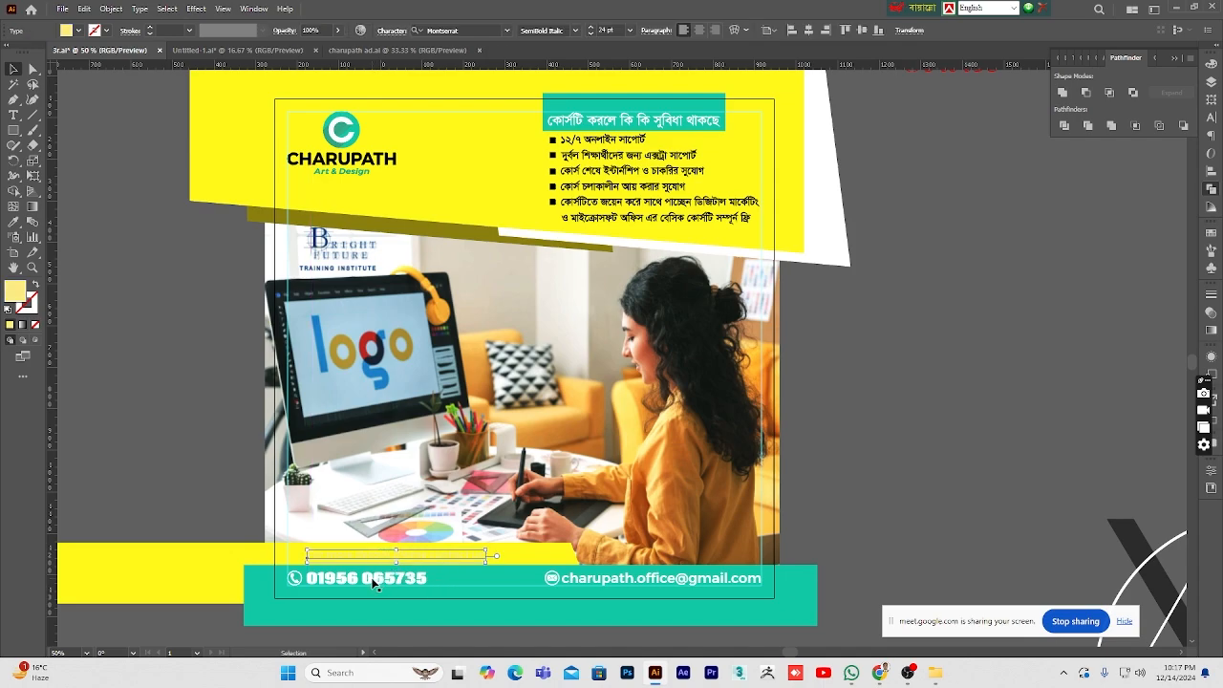
{"action": "left_click_drag", "start_coordinate": [375, 583], "coordinate": [369, 578]}
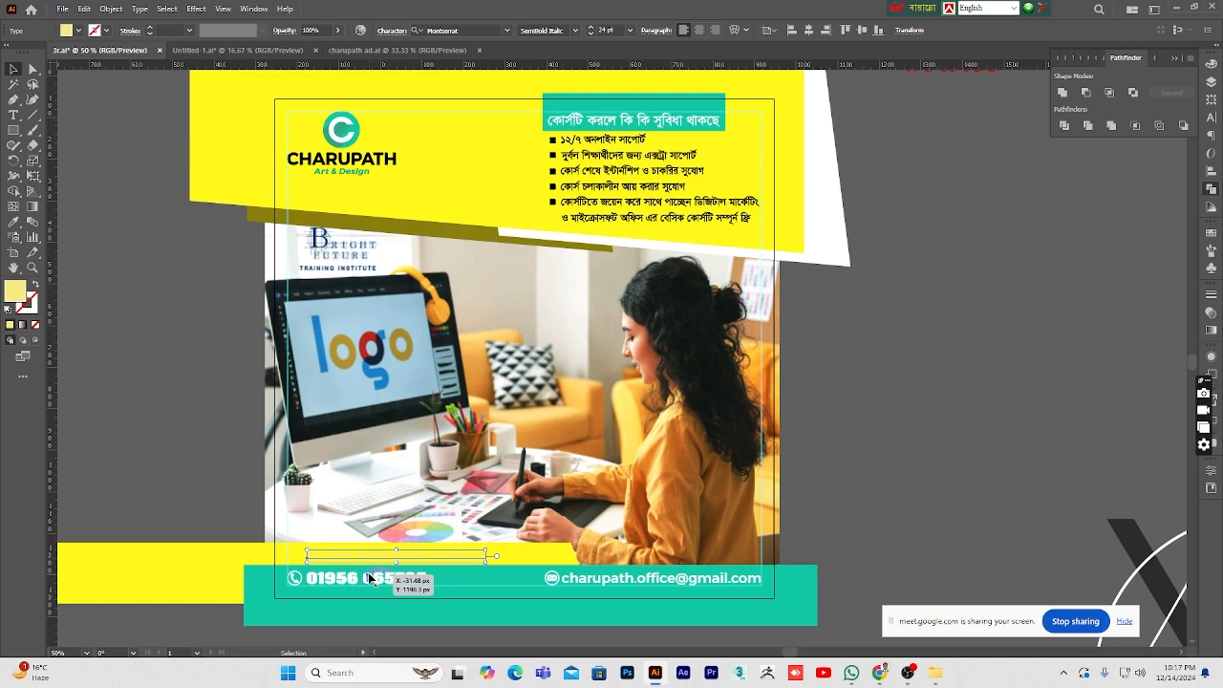
{"action": "left_click_drag", "start_coordinate": [369, 578], "coordinate": [363, 583]}
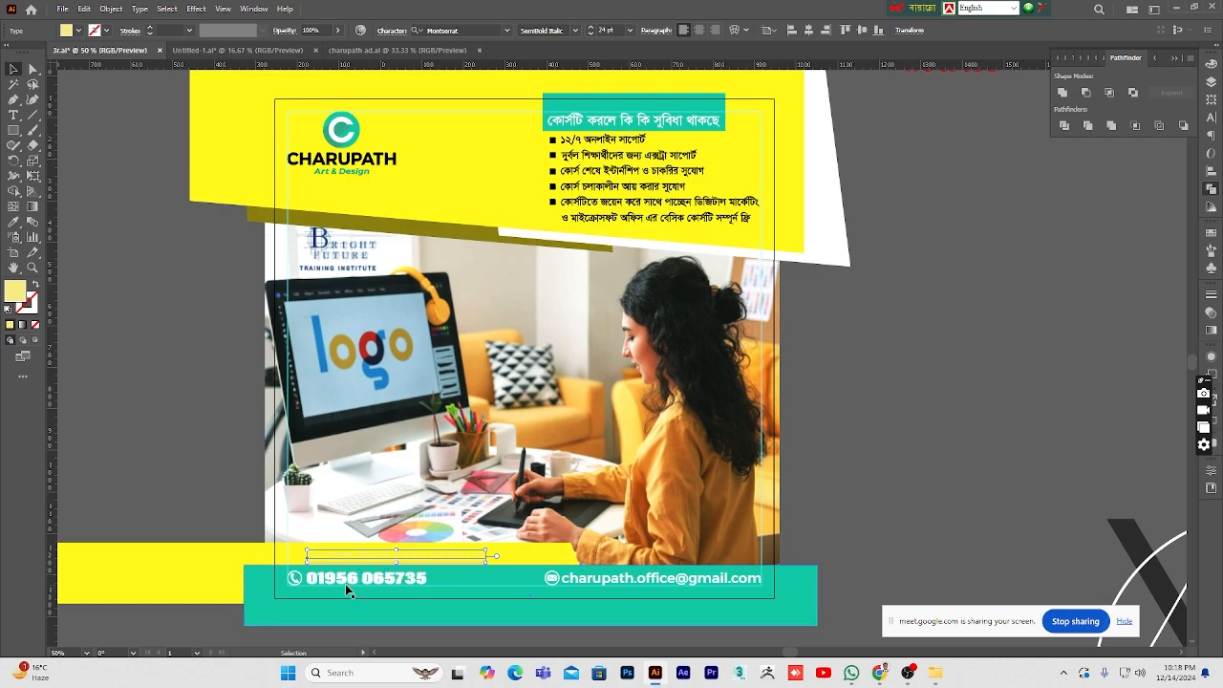
{"action": "double_click", "coordinate": [16, 296]}
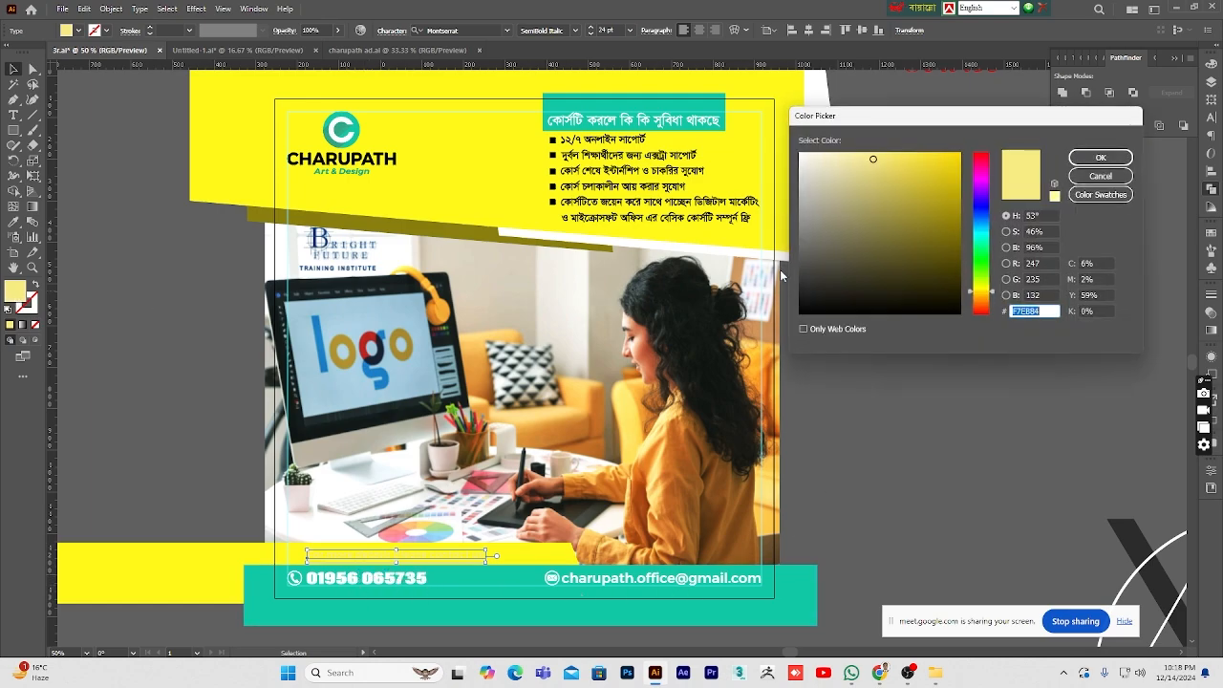
{"action": "left_click", "coordinate": [1100, 159]}
{"action": "left_click", "coordinate": [927, 494]}
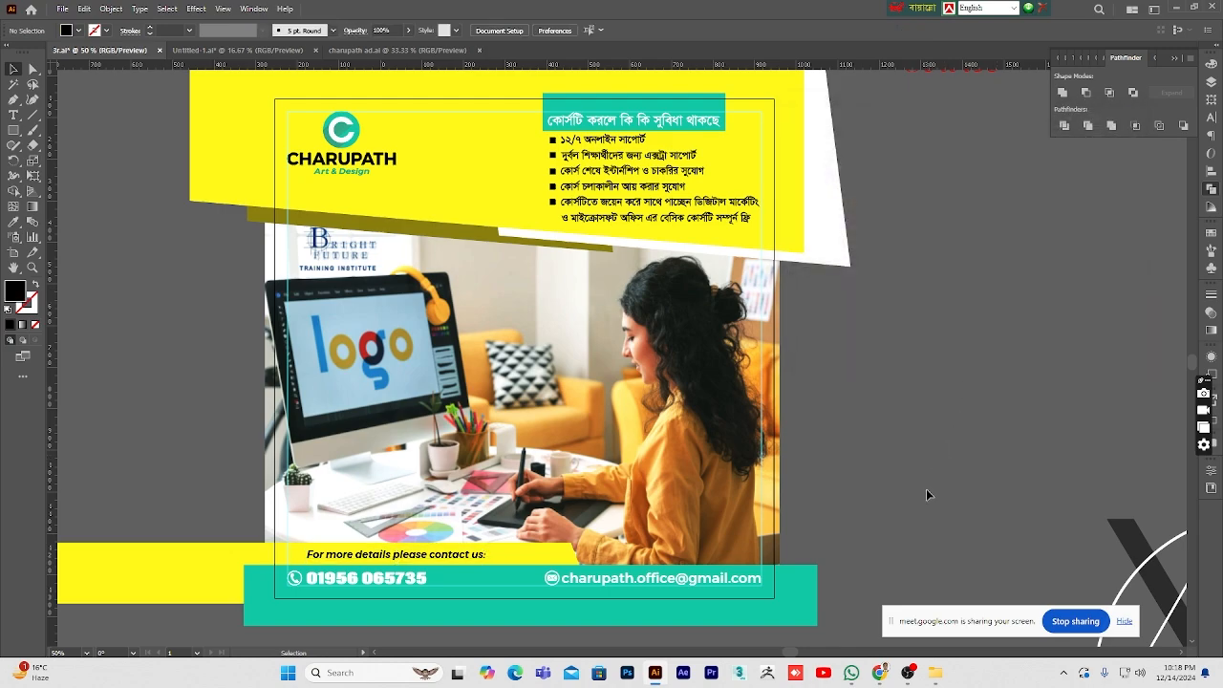
- Move the "For more details please contact us:" text left to align with the margin guide and phone icon
{"action": "scroll", "coordinate": [927, 496], "scroll_direction": "down", "scroll_amount": 2}
{"action": "left_click_drag", "start_coordinate": [455, 486], "coordinate": [435, 486]}
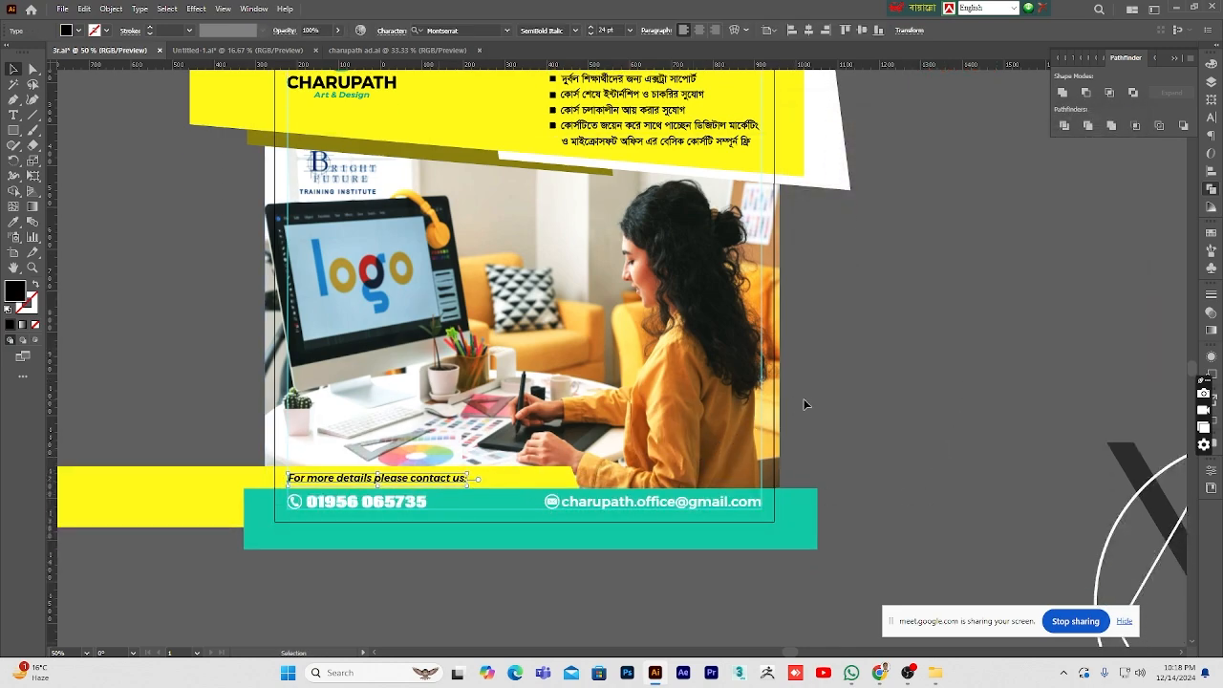
{"action": "left_click", "coordinate": [823, 425]}
- Set the font size of the "For more details please contact us:" text to 27 pt
{"action": "scroll", "coordinate": [822, 427], "scroll_direction": "up", "scroll_amount": 1}
{"action": "scroll", "coordinate": [822, 430], "scroll_direction": "down", "scroll_amount": 1}
{"action": "double_click", "coordinate": [374, 464]}
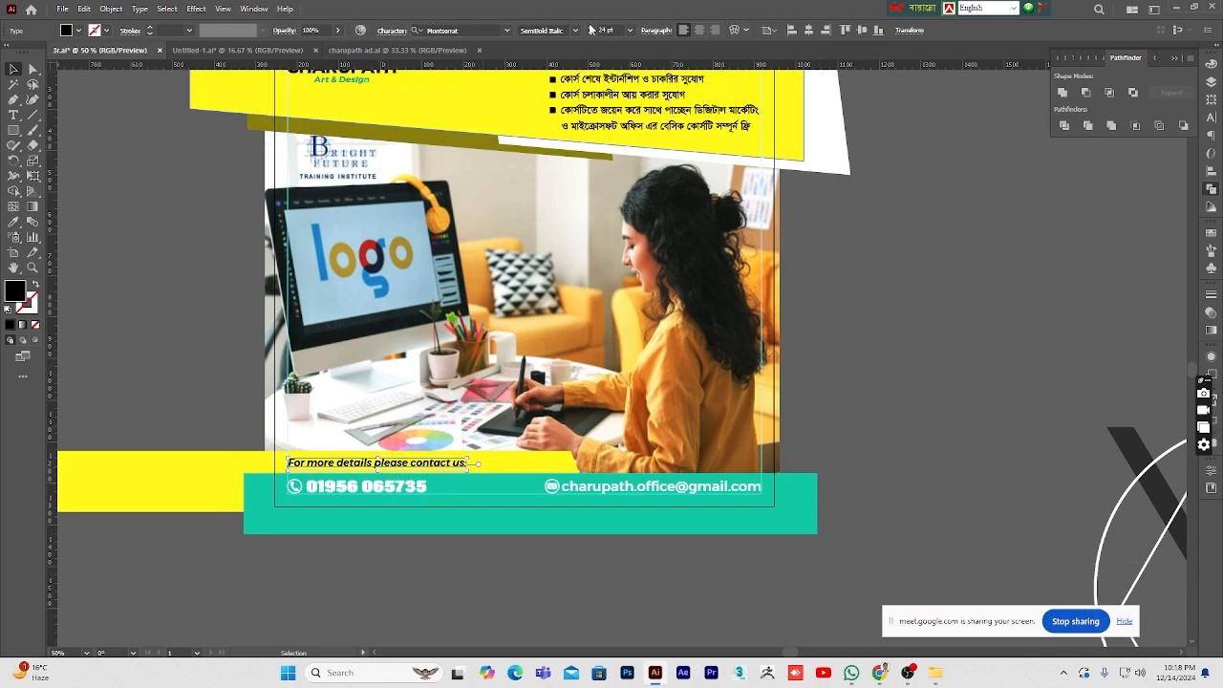
{"action": "left_click", "coordinate": [590, 27]}
{"action": "left_click", "coordinate": [590, 28]}
{"action": "left_click", "coordinate": [591, 28]}
{"action": "left_click", "coordinate": [591, 28]}
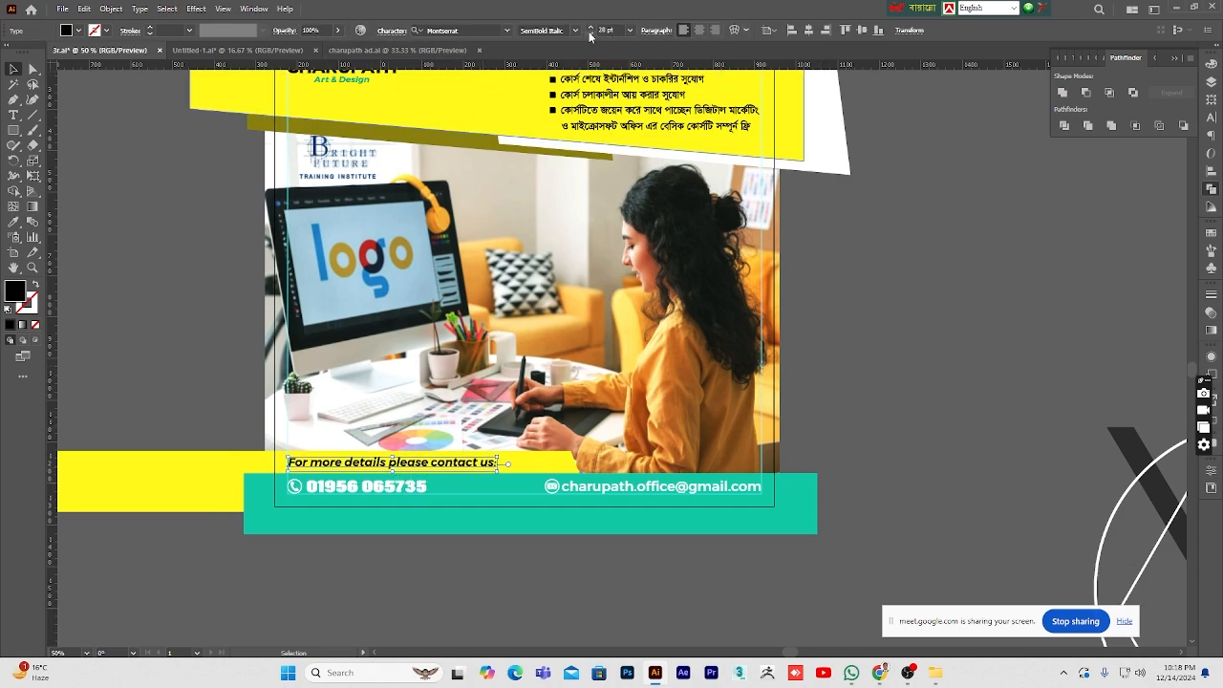
{"action": "left_click", "coordinate": [591, 34]}
{"action": "left_click", "coordinate": [592, 33]}
{"action": "left_click", "coordinate": [591, 28]}
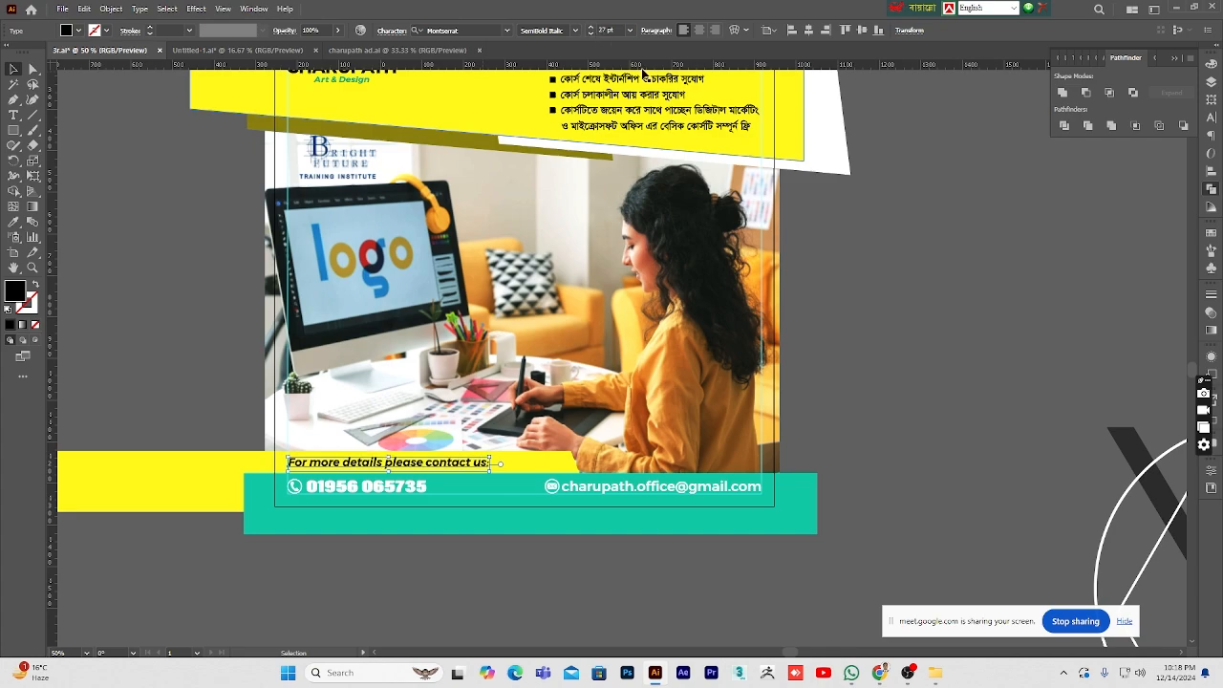
{"action": "left_click", "coordinate": [878, 377]}
- Shift the yellow strip left so its slanted end sits just past the "For more details please contact us:" text
{"action": "scroll", "coordinate": [846, 434], "scroll_direction": "up", "scroll_amount": 2}
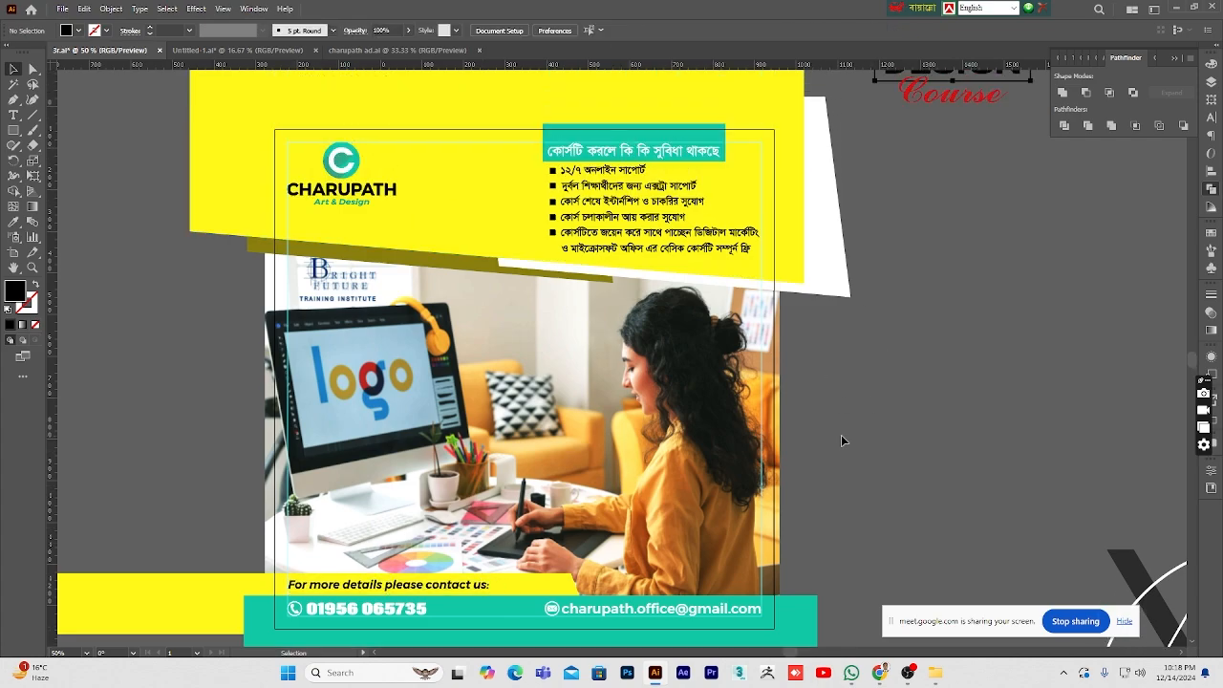
{"action": "scroll", "coordinate": [879, 439], "scroll_direction": "down", "scroll_amount": 1}
{"action": "left_click", "coordinate": [550, 573]}
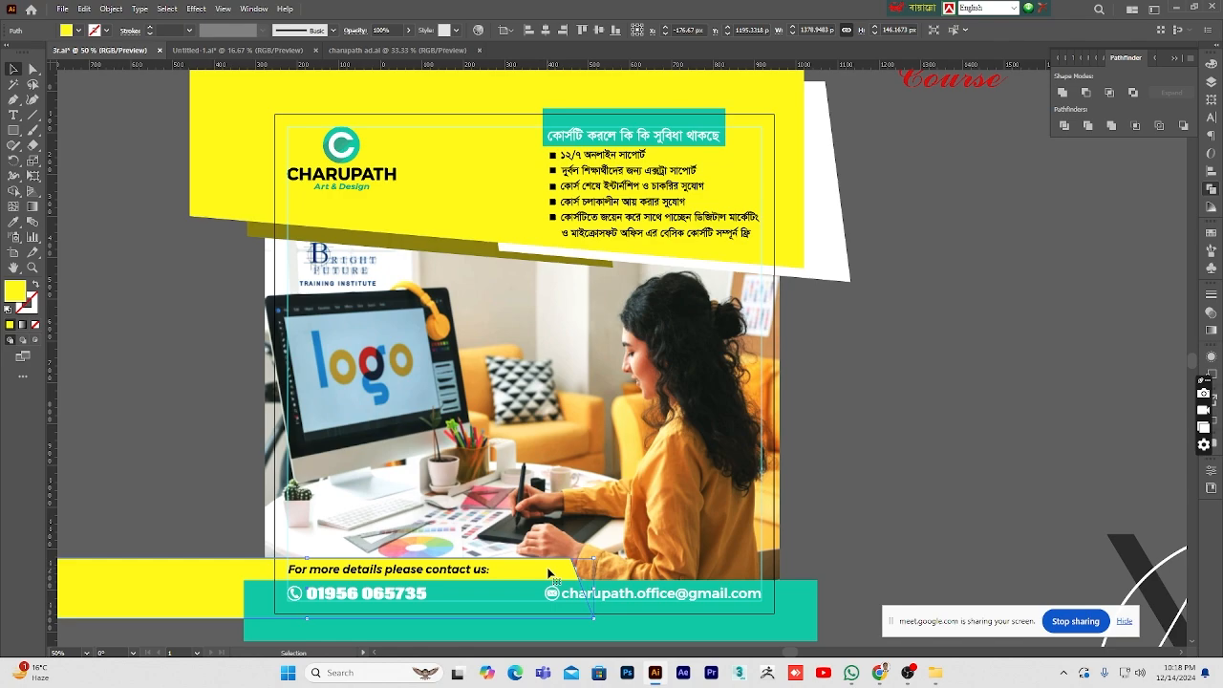
{"action": "key", "text": "shift+Left"}
{"action": "key", "text": "shift+Left"}
{"action": "key", "text": "shift+Left"}
{"action": "key", "text": "shift+Left"}
{"action": "key", "text": "shift+Left"}
{"action": "key", "text": "shift+Left"}
{"action": "key", "text": "shift+Left"}
{"action": "key", "text": "shift+Left"}
{"action": "key", "text": "shift+Left"}
{"action": "key", "text": "shift+Left"}
{"action": "key", "text": "shift+Left"}
{"action": "key", "text": "shift+Left"}
{"action": "key", "text": "shift+Left"}
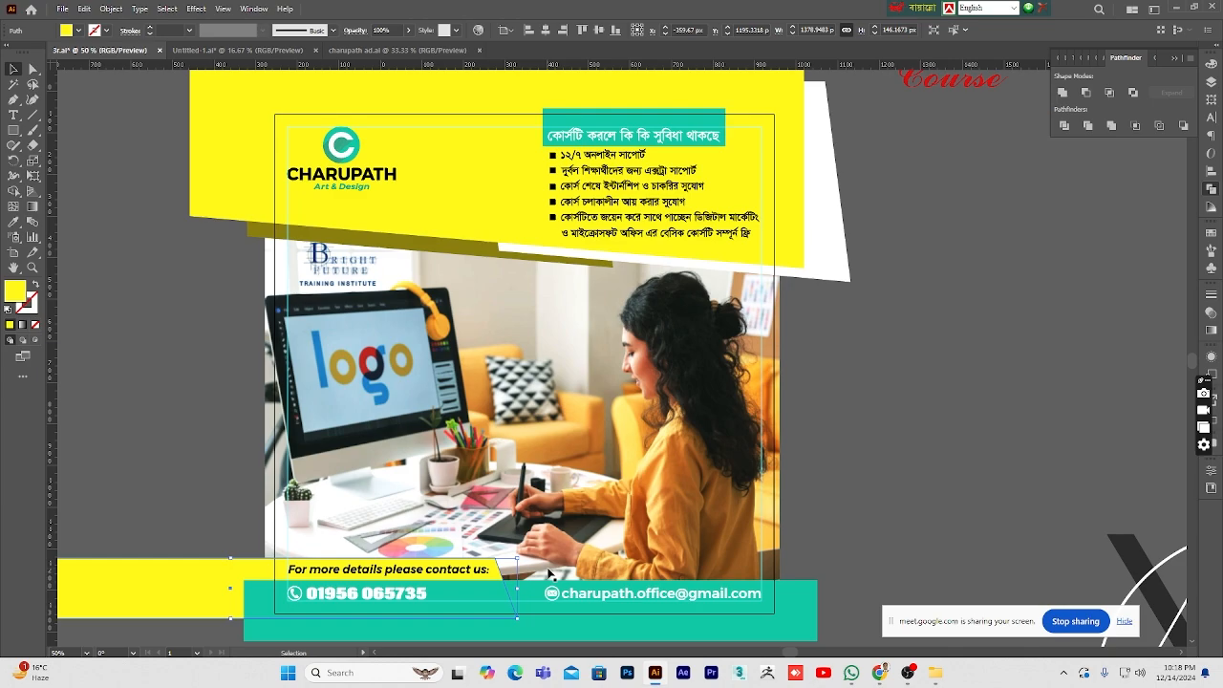
{"action": "left_click", "coordinate": [969, 414]}
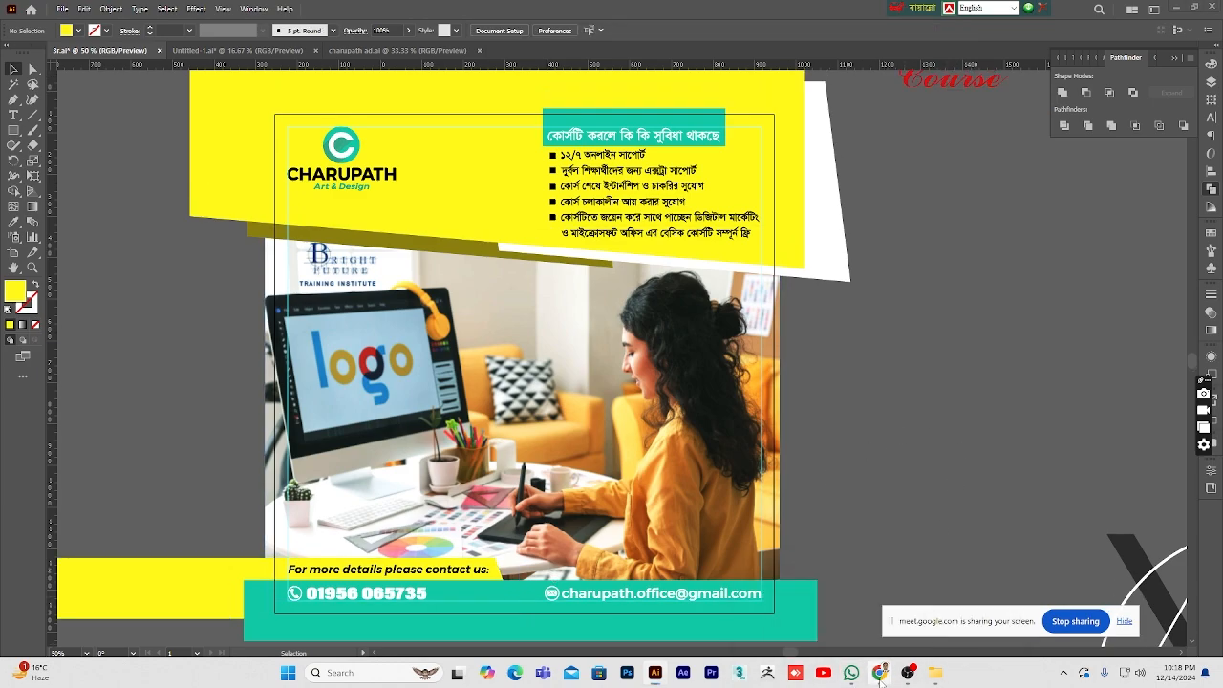
- Switch to the Google Meet window in Chrome to check the call, and return to the Illustrator design
{"action": "left_click", "coordinate": [881, 677]}
{"action": "left_click", "coordinate": [825, 635]}
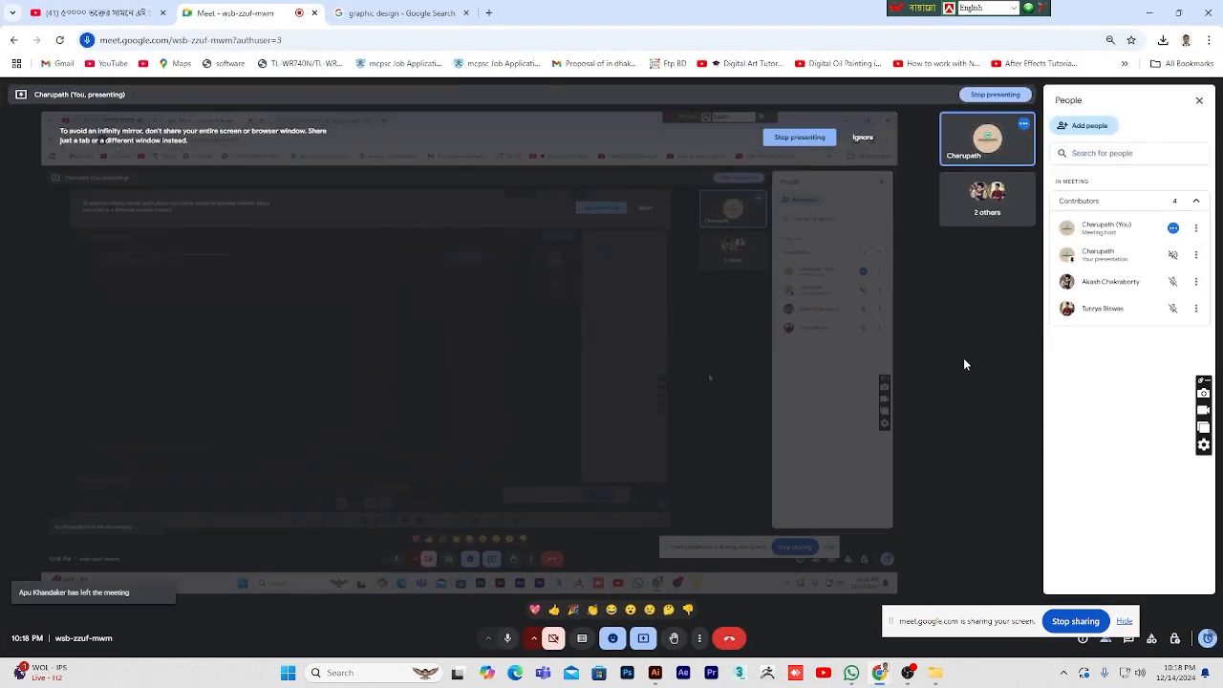
{"action": "left_click", "coordinate": [1148, 12]}
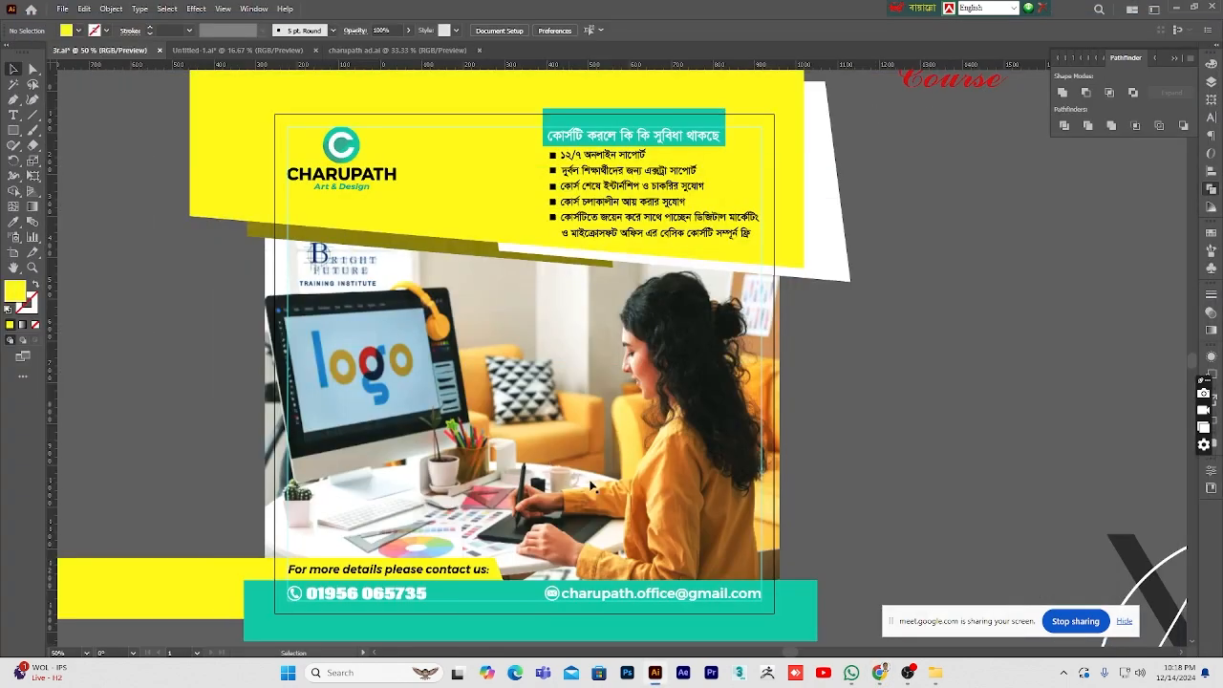
- Move the "GRAPHIC DESIGN Course" title down on the canvas so it sits just beside the white slanted shape
{"action": "left_click", "coordinate": [12, 268]}
{"action": "left_click_drag", "start_coordinate": [444, 331], "coordinate": [465, 355]}
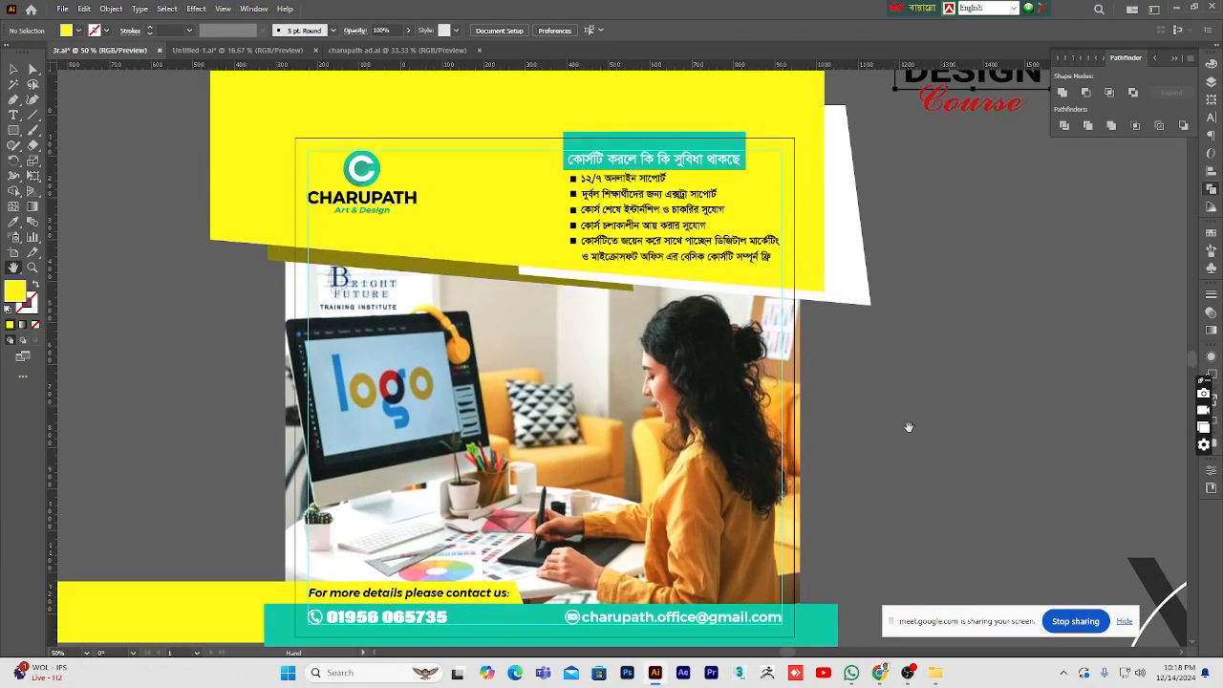
{"action": "left_click", "coordinate": [31, 268]}
{"action": "left_click", "coordinate": [604, 487], "text": "alt"}
{"action": "left_click", "coordinate": [604, 488], "text": "alt"}
{"action": "scroll", "coordinate": [603, 485], "scroll_direction": "up", "scroll_amount": 5}
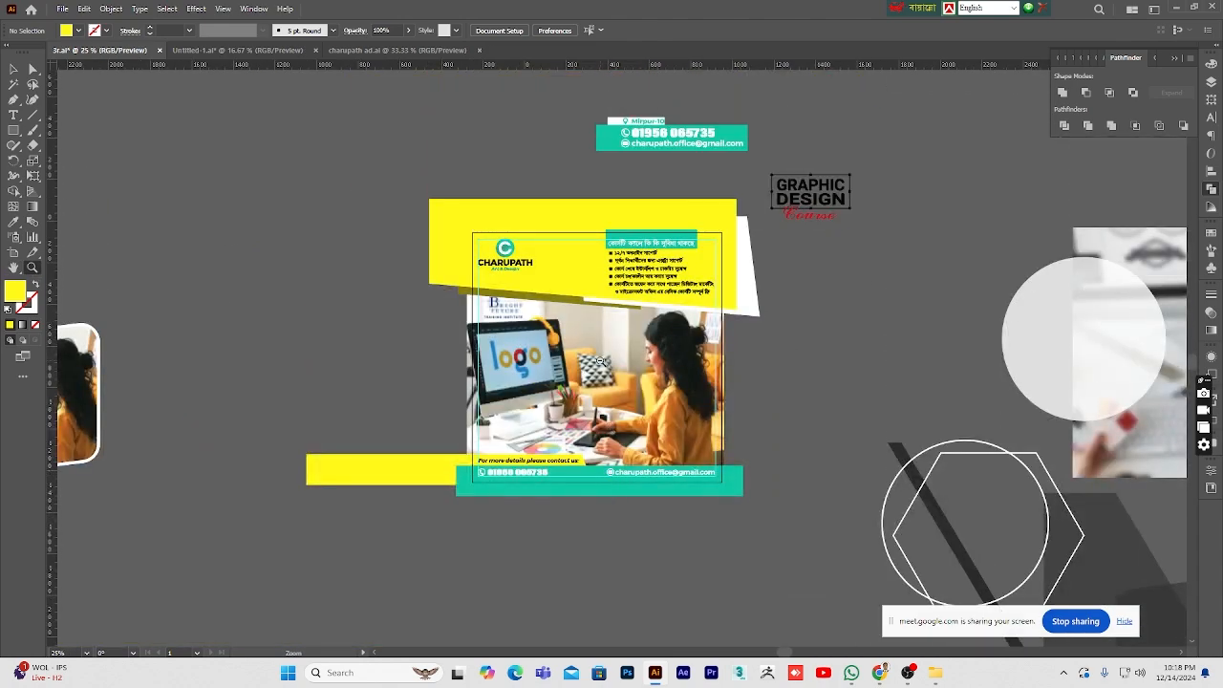
{"action": "left_click", "coordinate": [601, 372], "text": "alt"}
{"action": "left_click", "coordinate": [619, 366]}
{"action": "left_click", "coordinate": [619, 366]}
{"action": "left_click", "coordinate": [15, 270]}
{"action": "left_click_drag", "start_coordinate": [620, 352], "coordinate": [566, 423]}
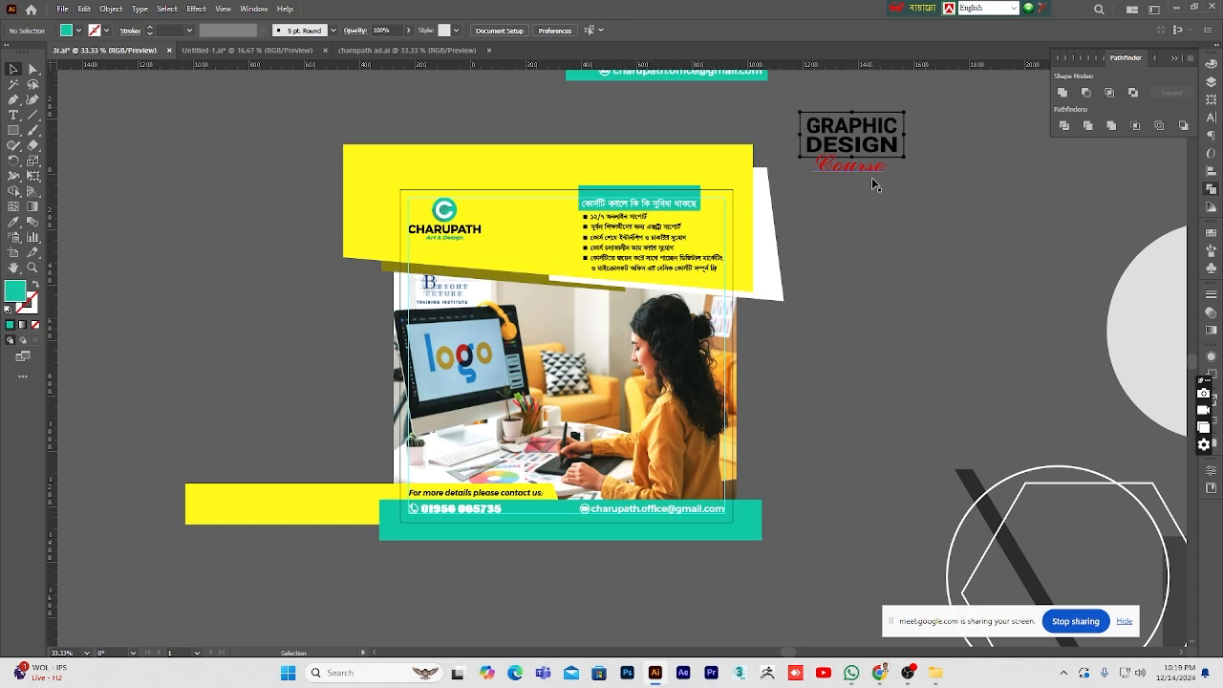
{"action": "left_click_drag", "start_coordinate": [808, 151], "coordinate": [817, 312]}
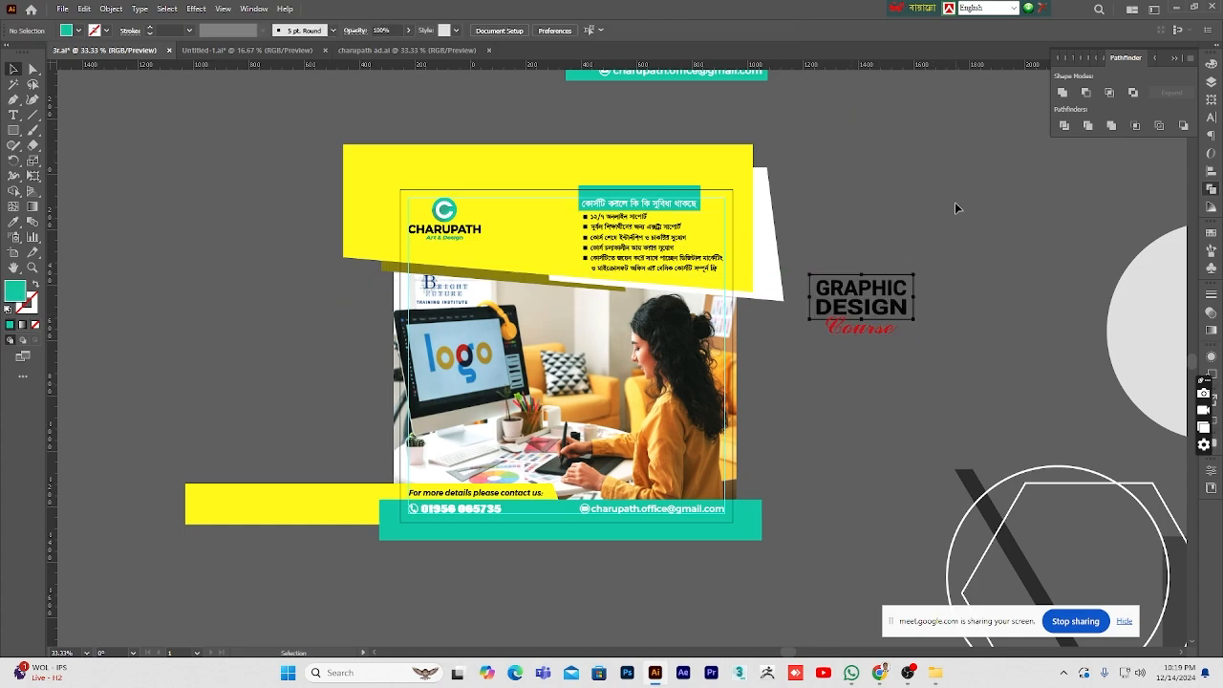
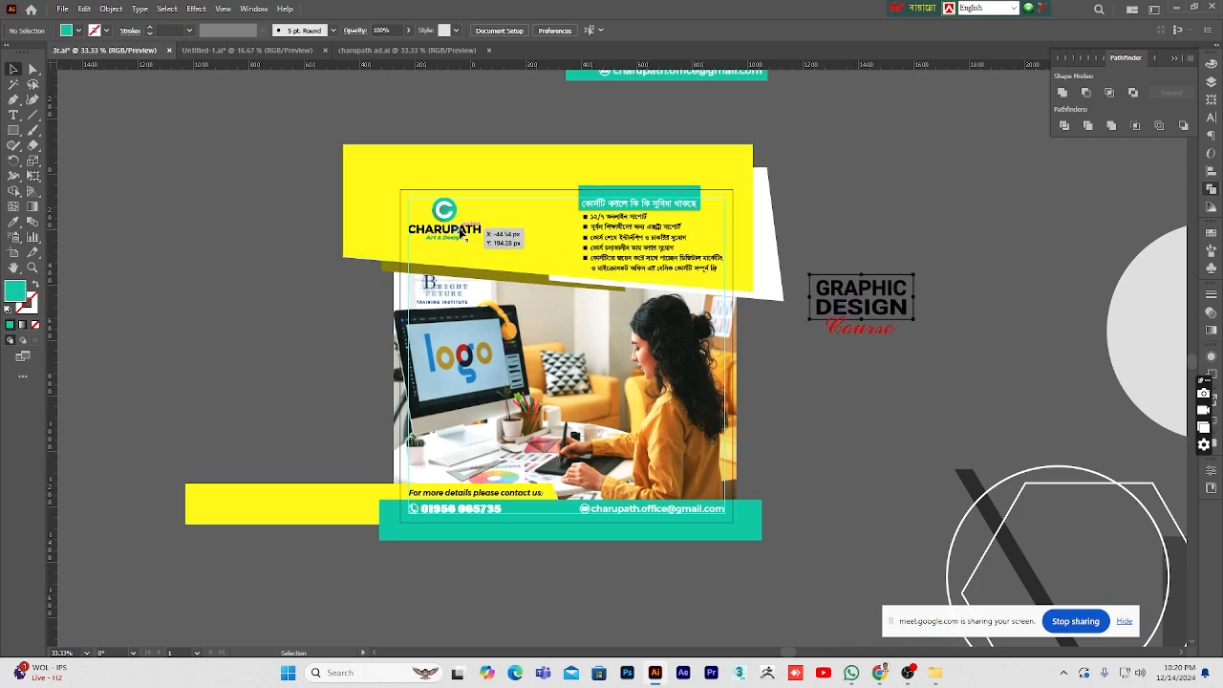
- Move the whole Charupath logo off the artboard and put the "GRAPHIC DESIGN Course" title in its place on the yellow header
{"action": "left_click_drag", "start_coordinate": [483, 234], "coordinate": [848, 440]}
{"action": "key", "text": "ctrl+z"}
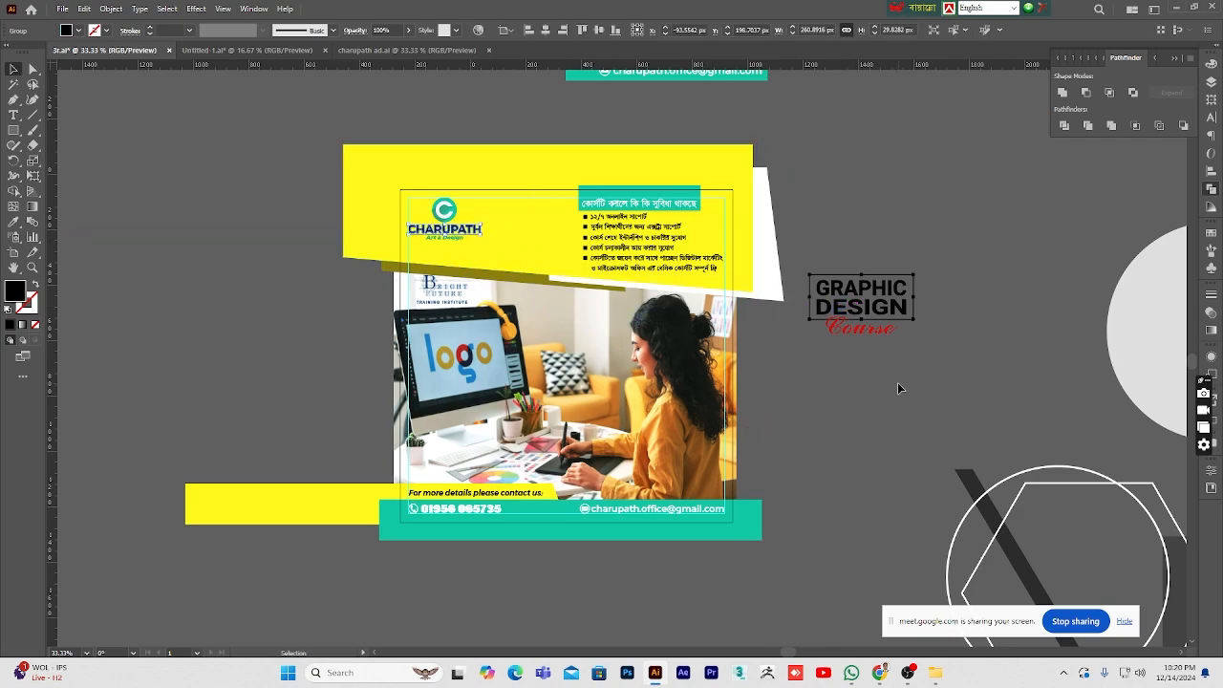
{"action": "left_click", "coordinate": [447, 238]}
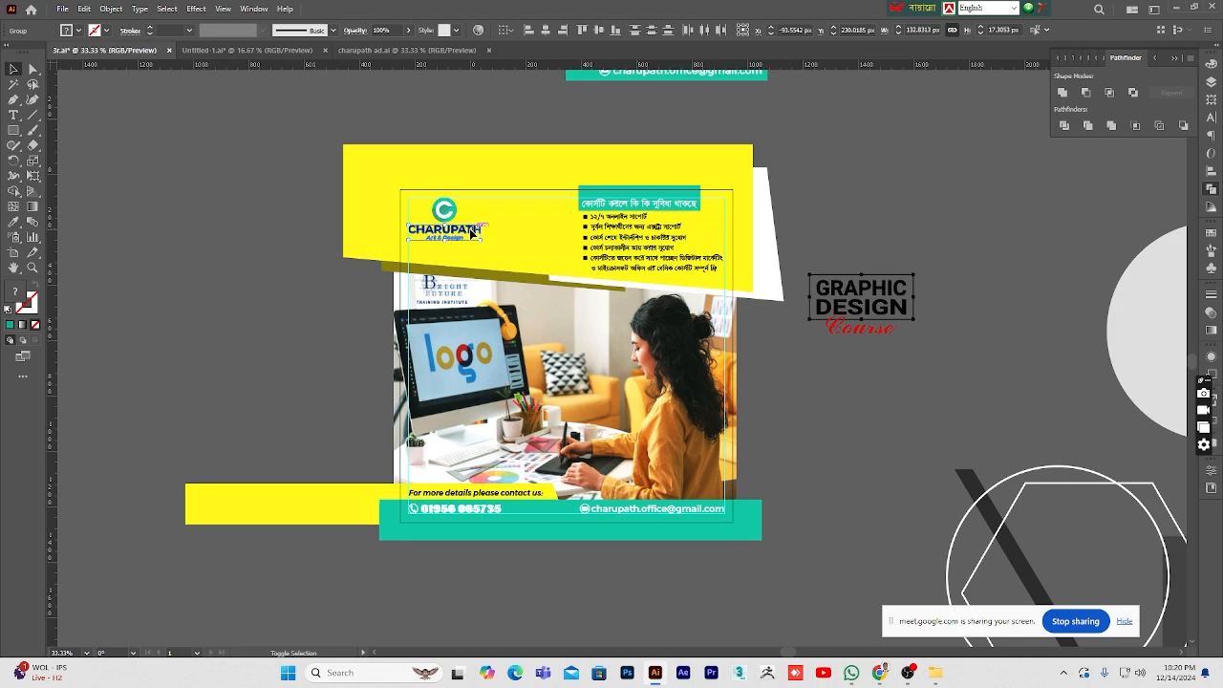
{"action": "left_click_drag", "start_coordinate": [450, 216], "coordinate": [820, 447]}
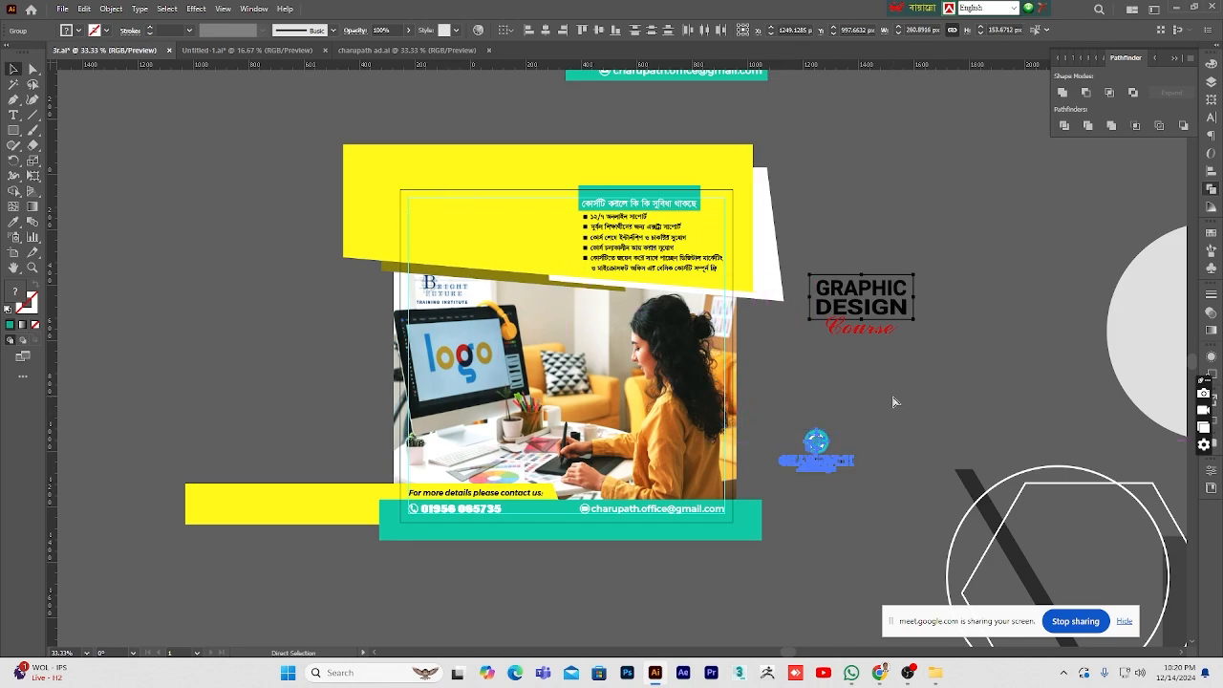
{"action": "left_click", "coordinate": [892, 402]}
{"action": "left_click_drag", "start_coordinate": [870, 312], "coordinate": [505, 241]}
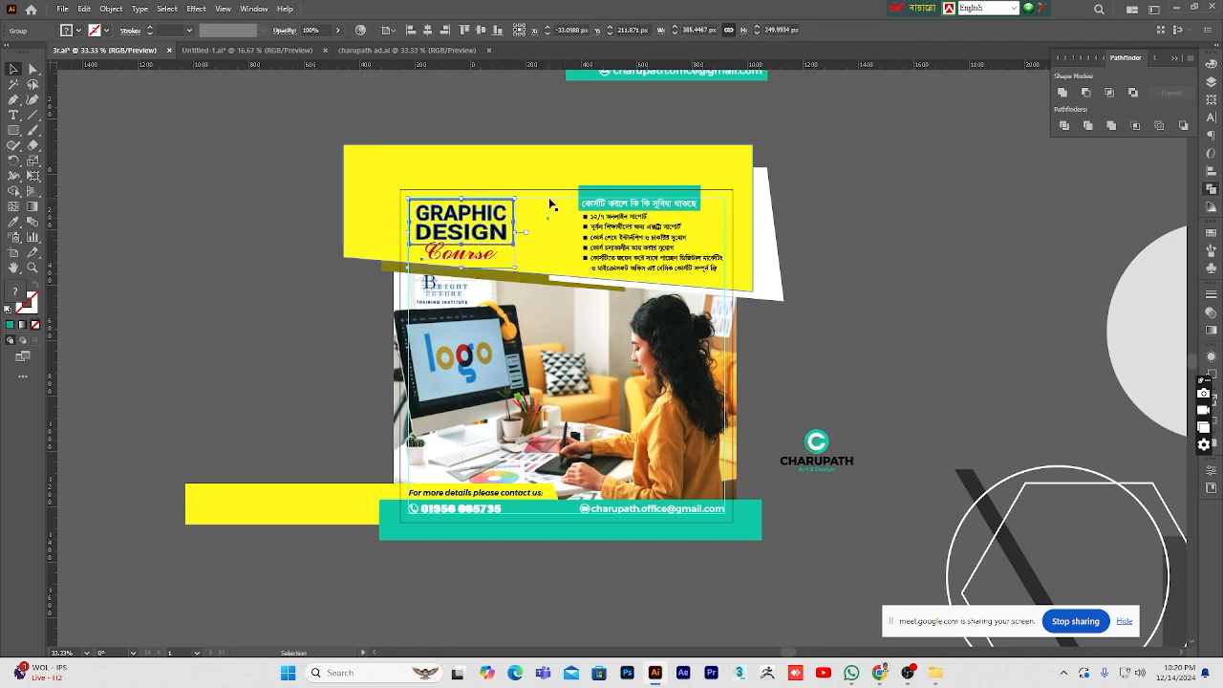
- Try to left-align the "GRAPHIC DESIGN Course" title with the yellow header shape
{"action": "left_click", "coordinate": [551, 204], "text": "shift"}
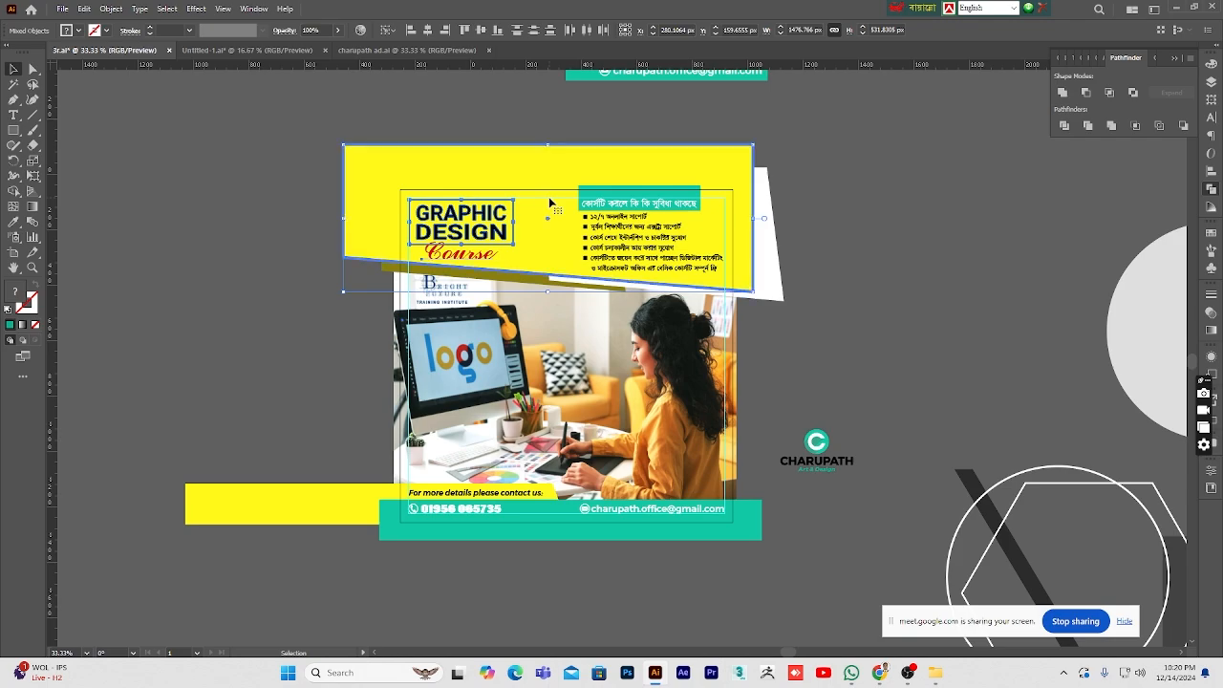
{"action": "left_click", "coordinate": [411, 29]}
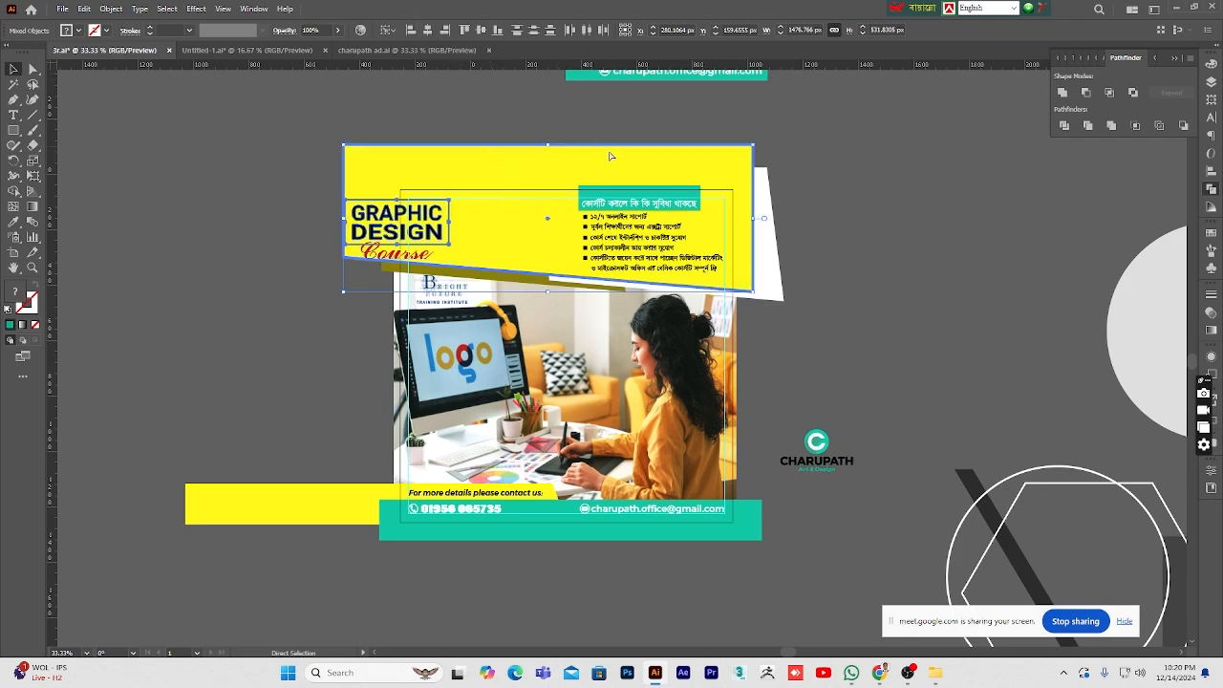
{"action": "key", "text": "ctrl+z"}
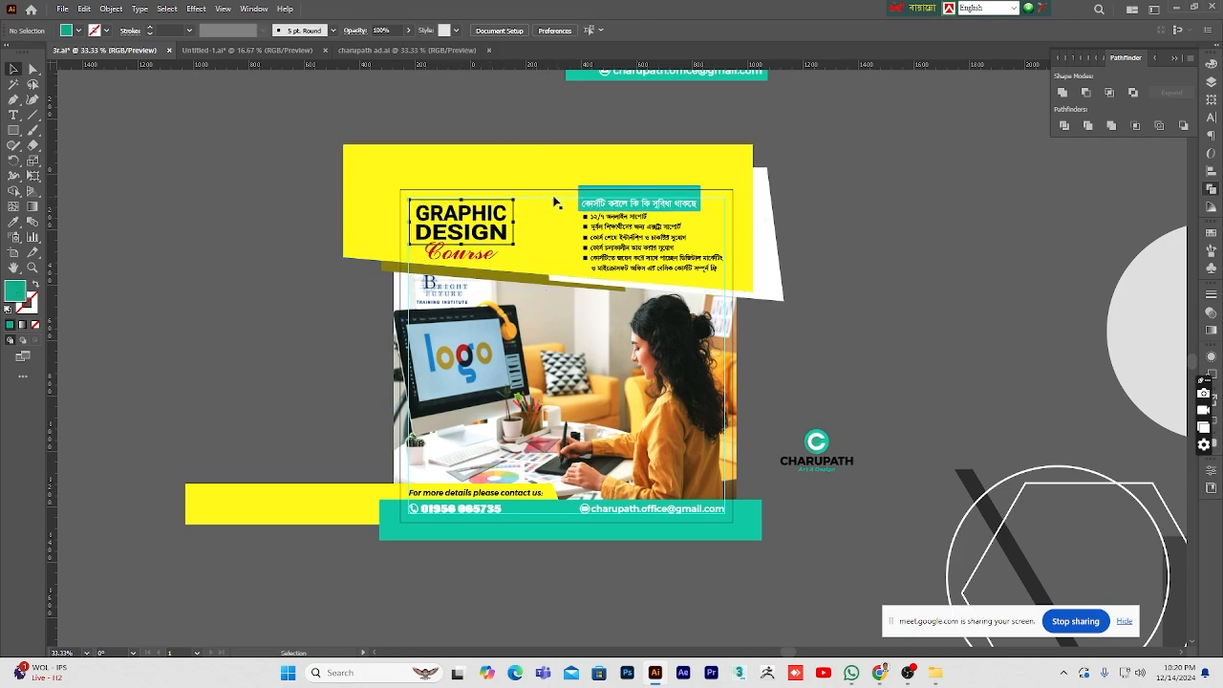
{"action": "left_click", "coordinate": [554, 200]}
{"action": "left_click", "coordinate": [879, 223]}
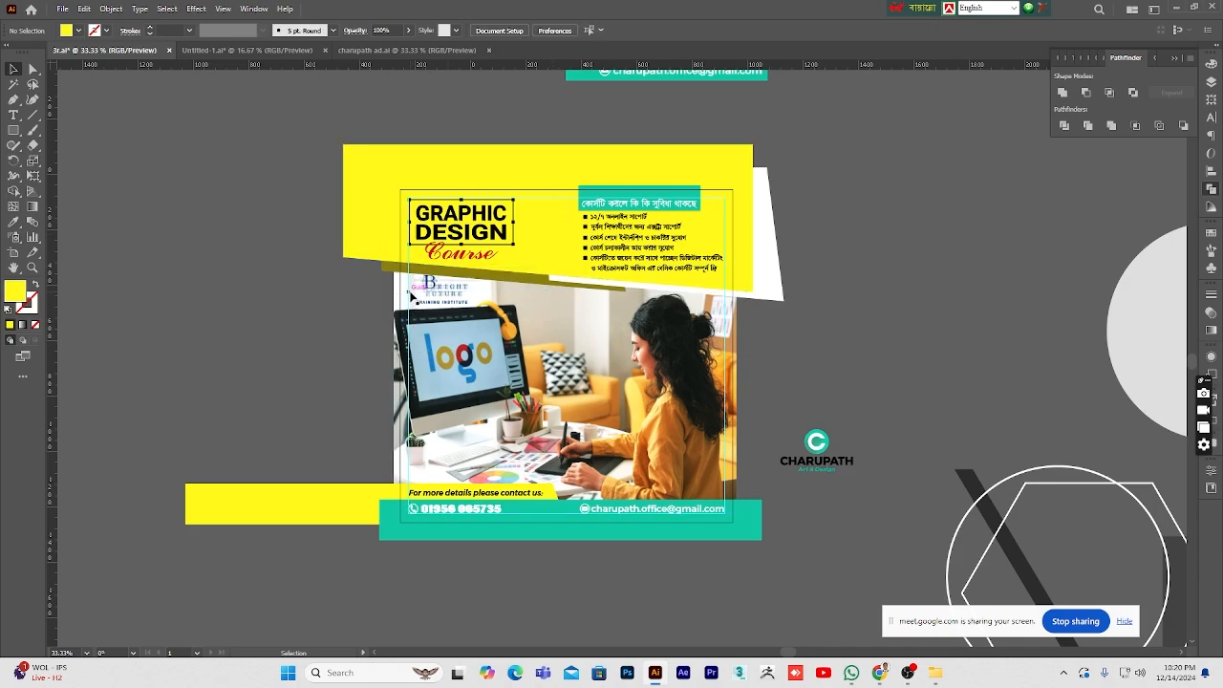
- Align the "GRAPHIC DESIGN Course" title to the left and top edges of the margin guide frame
{"action": "left_click", "coordinate": [411, 295]}
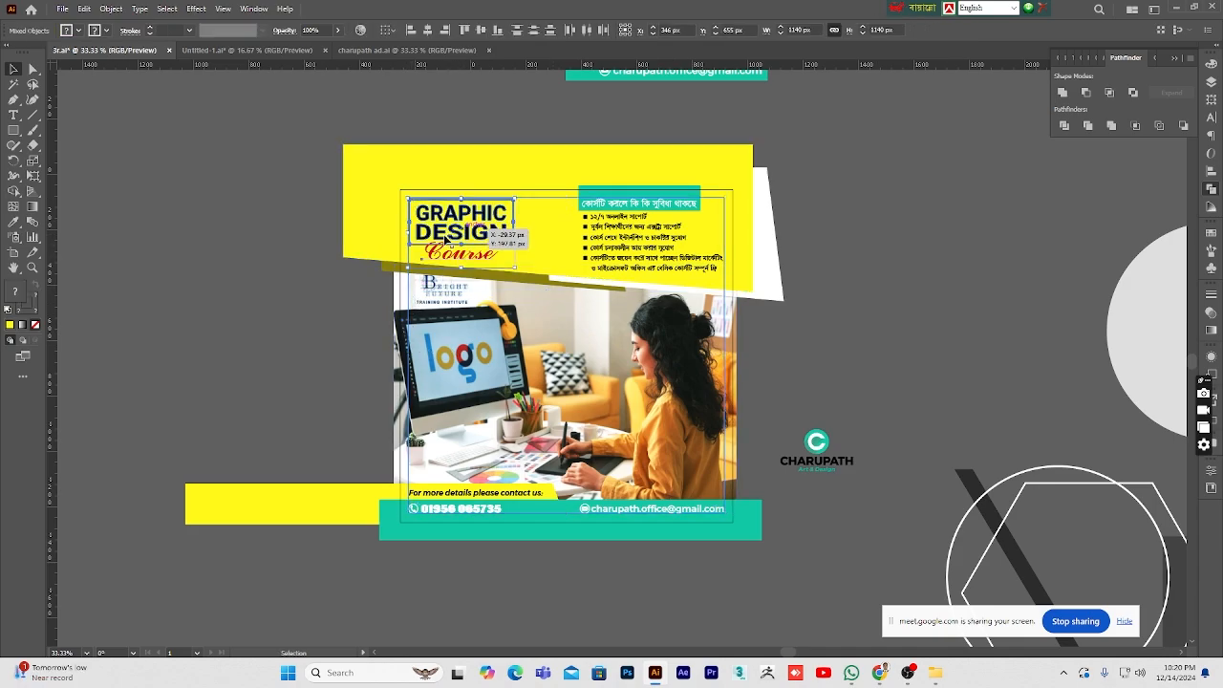
{"action": "left_click", "coordinate": [408, 291]}
{"action": "left_click", "coordinate": [411, 31]}
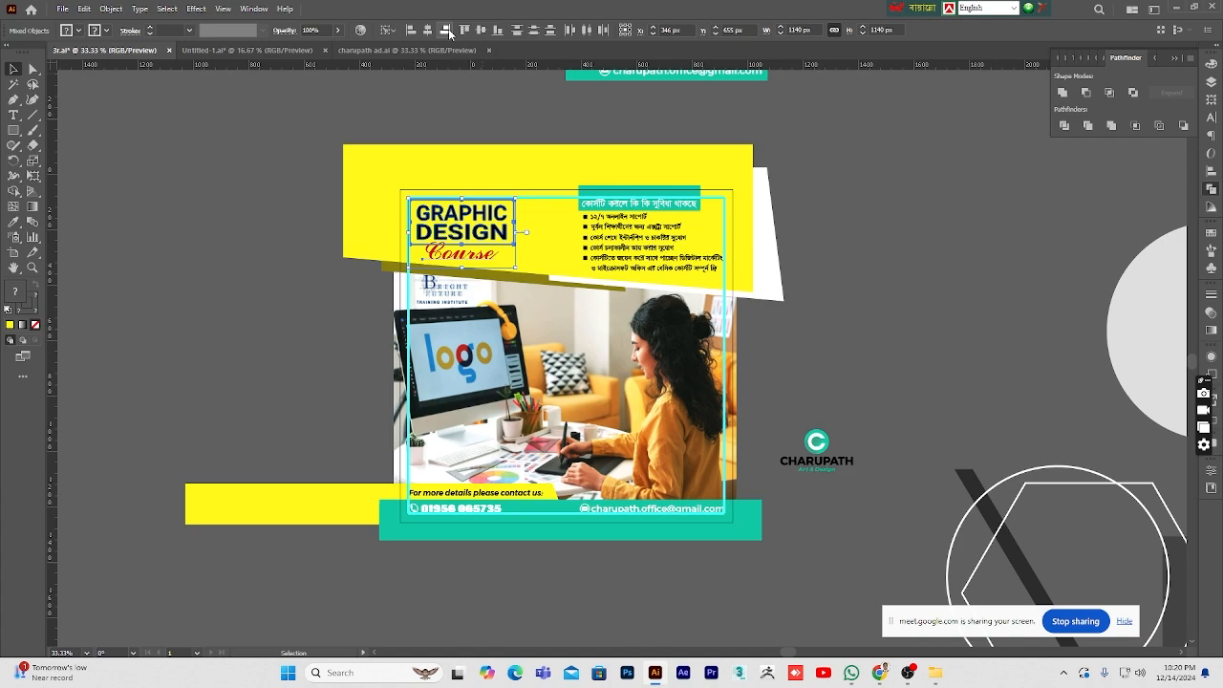
{"action": "left_click", "coordinate": [461, 30]}
{"action": "left_click", "coordinate": [877, 298]}
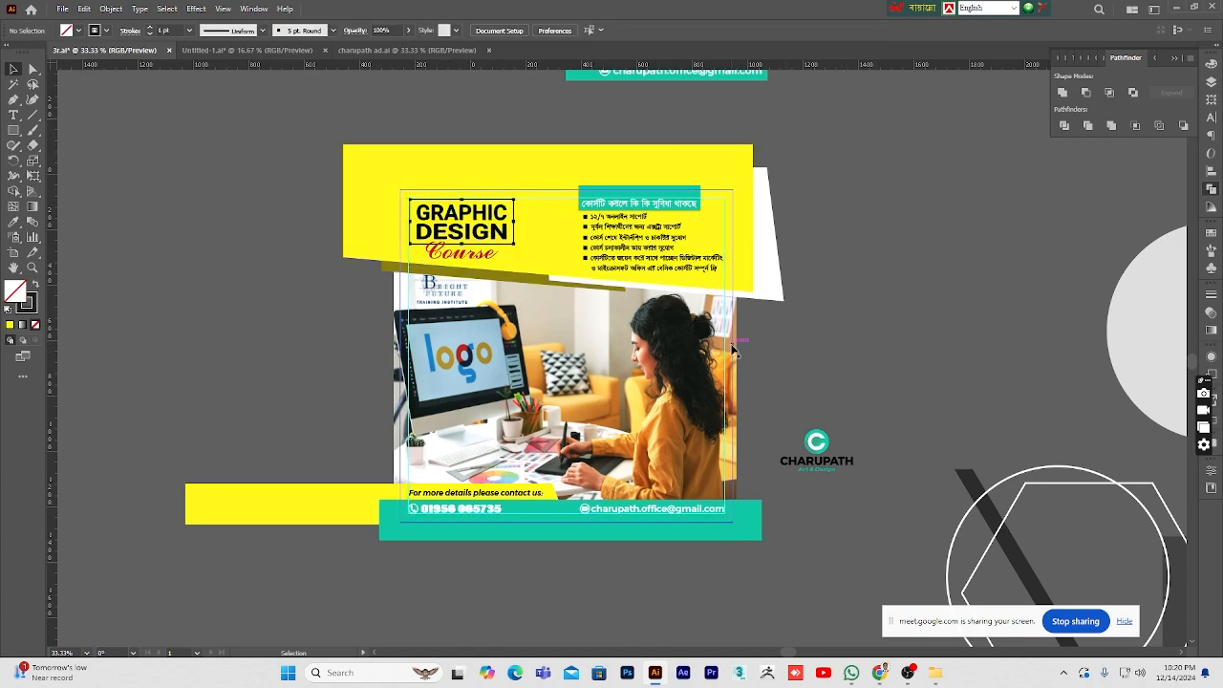
- Nudge the Bengali bullet list, the teal heading box and its white heading text slightly downward
{"action": "scroll", "coordinate": [733, 351], "scroll_direction": "up", "scroll_amount": 1}
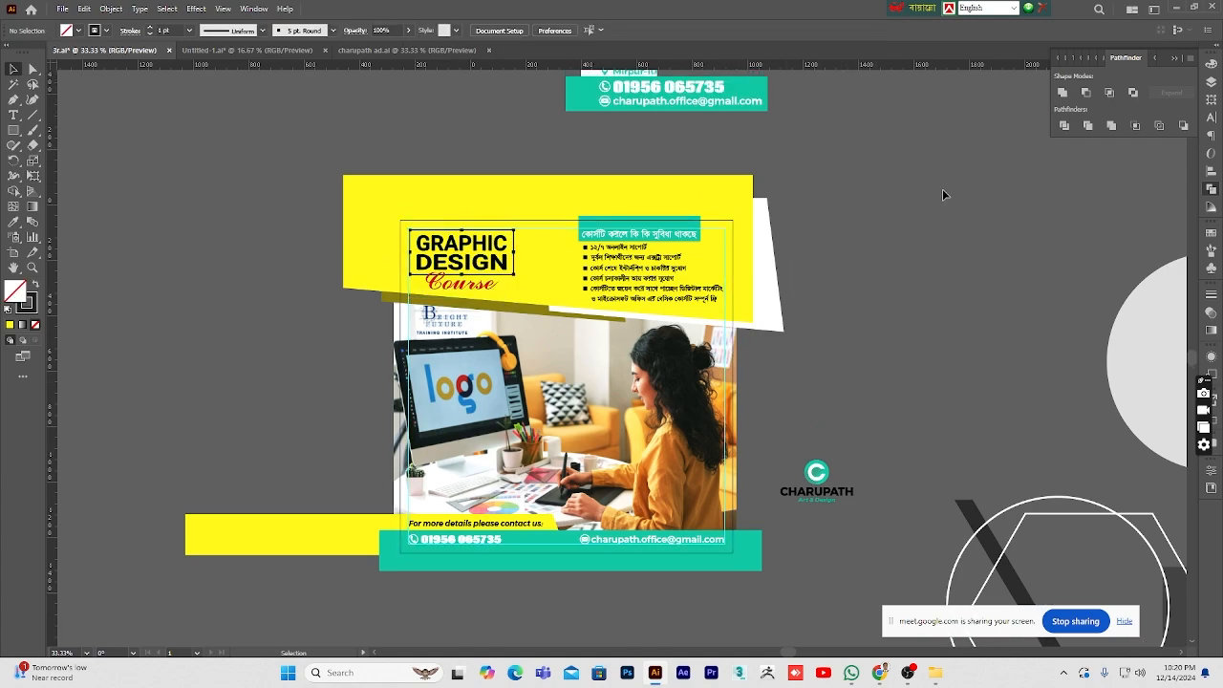
{"action": "left_click", "coordinate": [659, 289]}
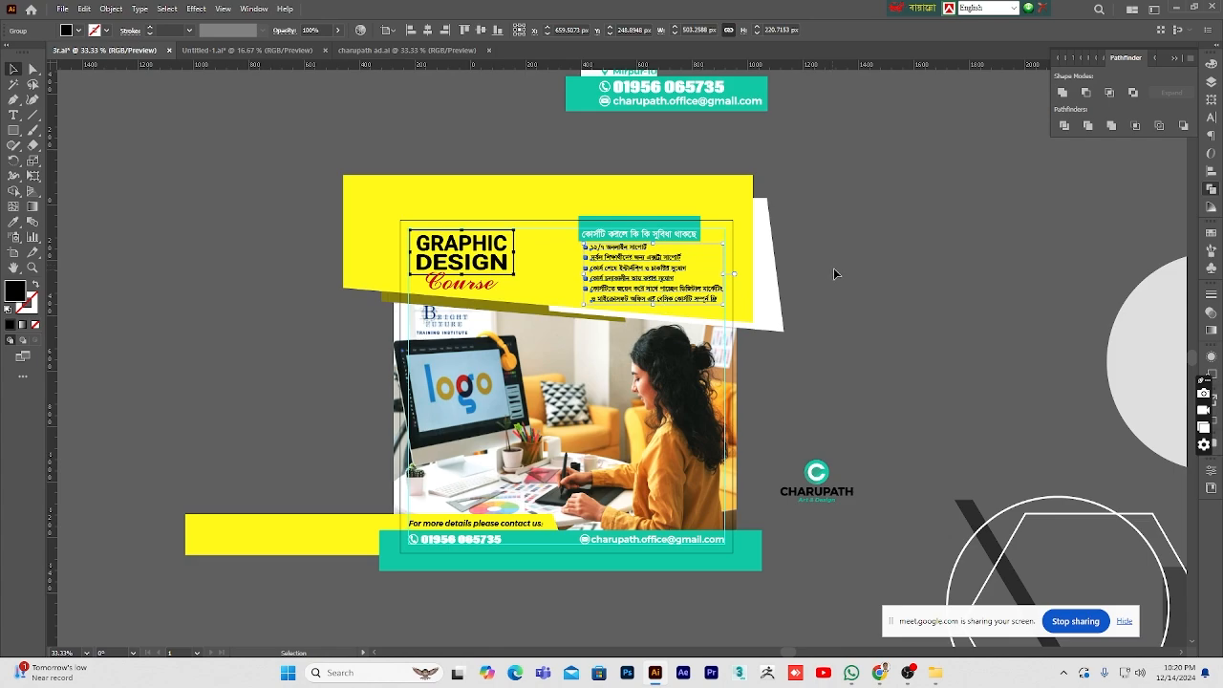
{"action": "left_click", "coordinate": [835, 267]}
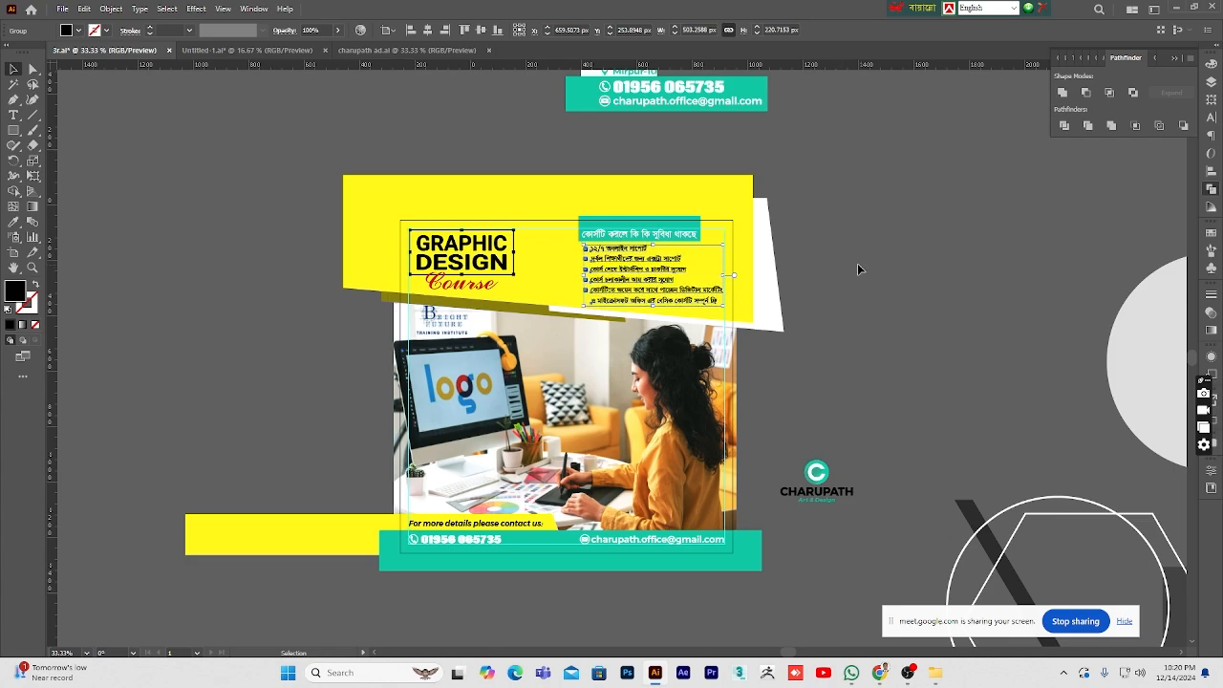
{"action": "left_click", "coordinate": [672, 230]}
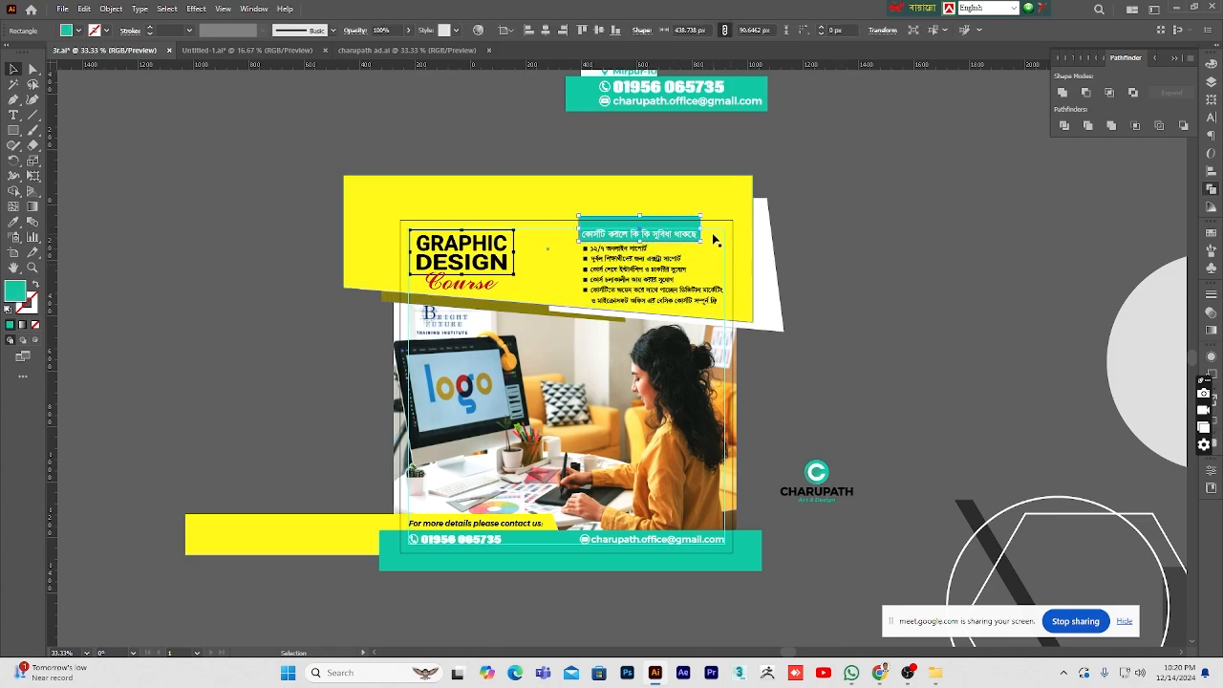
{"action": "left_click", "coordinate": [873, 265]}
{"action": "left_click_drag", "start_coordinate": [661, 234], "coordinate": [664, 234]}
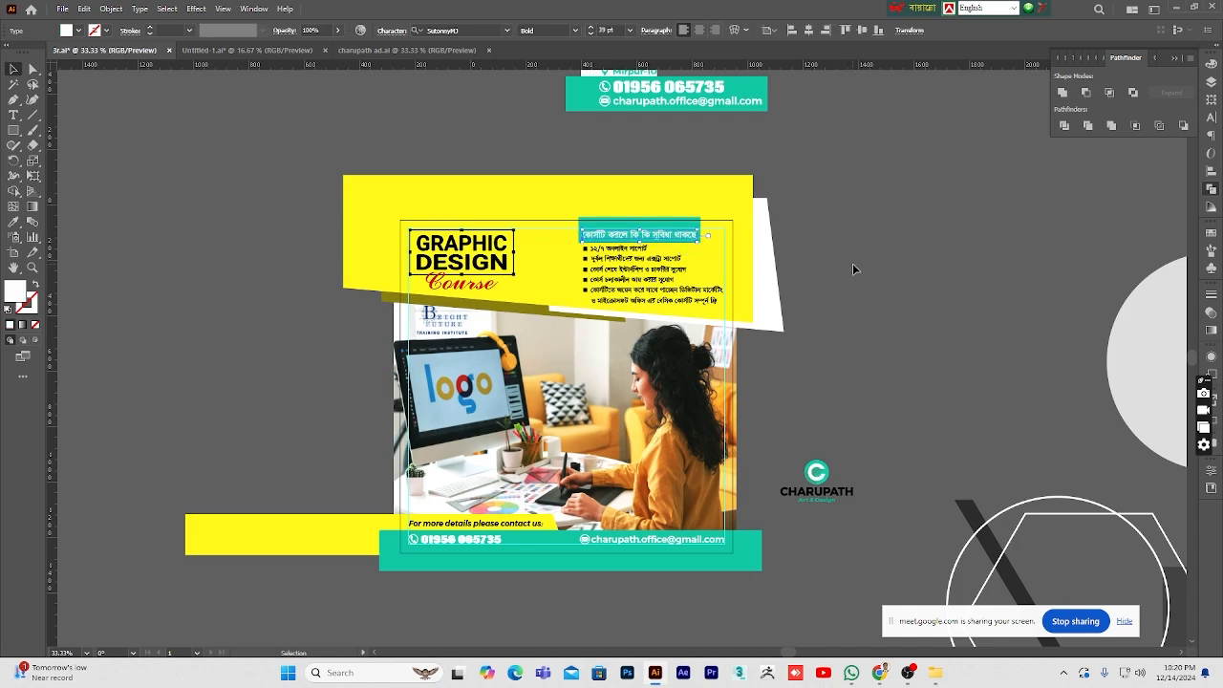
{"action": "left_click", "coordinate": [853, 264]}
- Stretch the teal heading box upward beyond the artboard's top edge to a height of about 123 px
{"action": "left_click", "coordinate": [667, 223]}
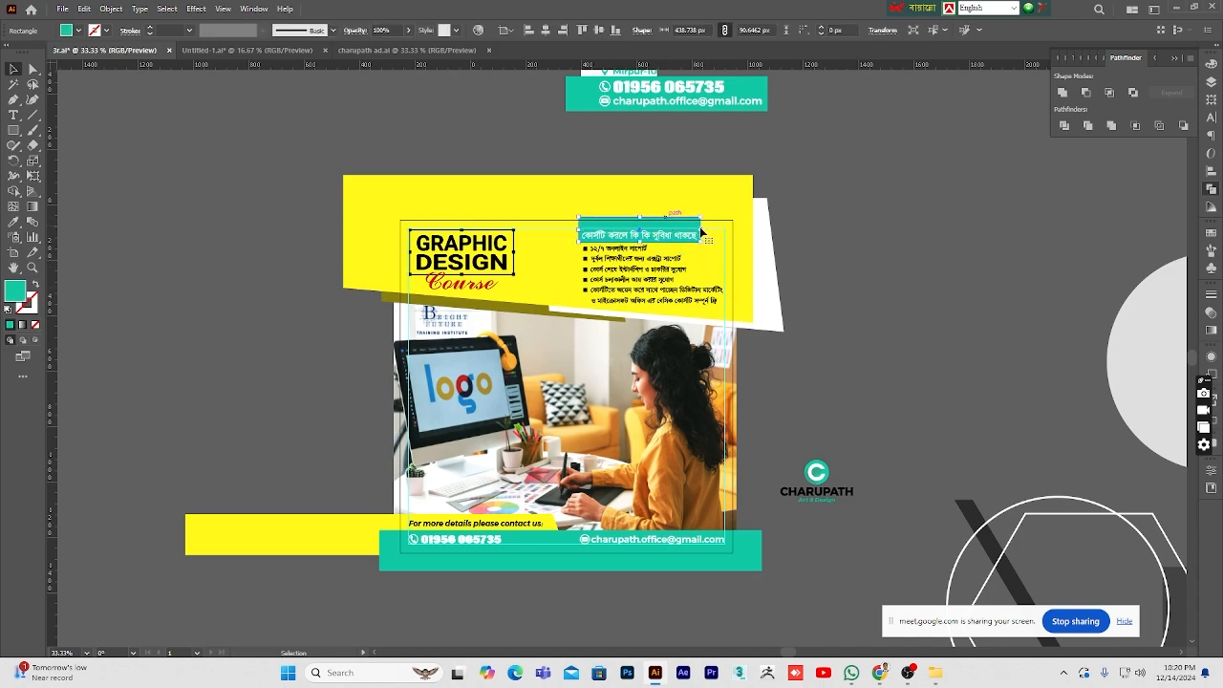
{"action": "left_click_drag", "start_coordinate": [640, 218], "coordinate": [642, 209]}
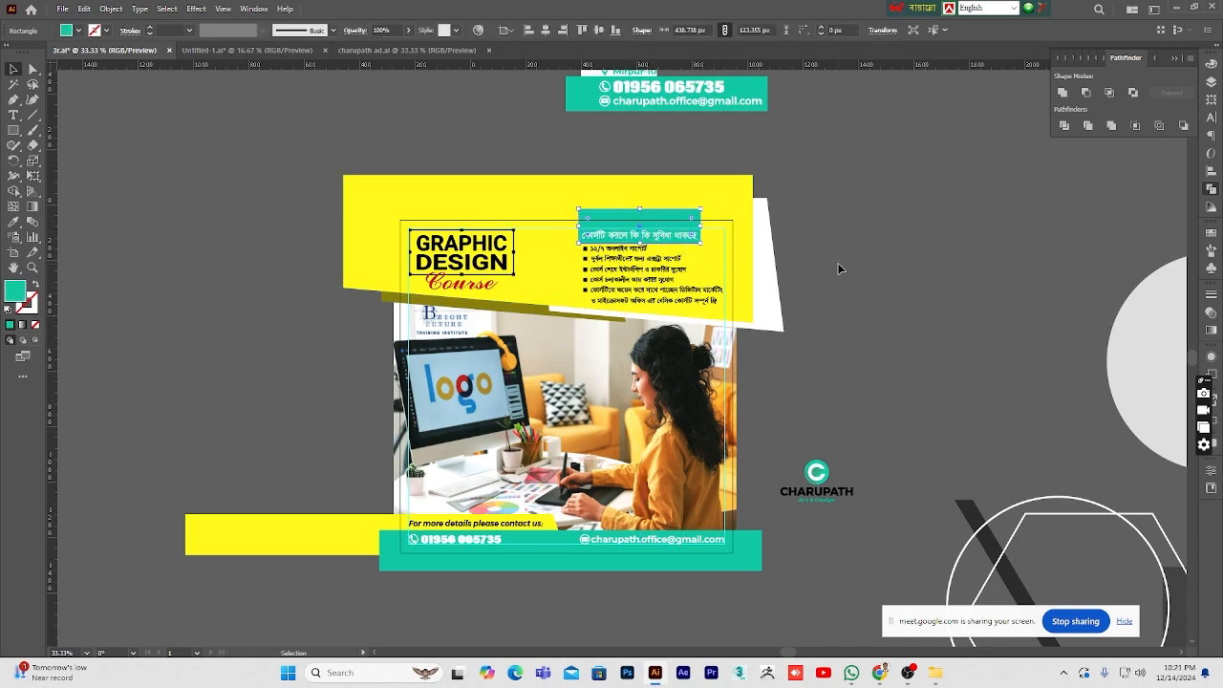
{"action": "left_click", "coordinate": [838, 263]}
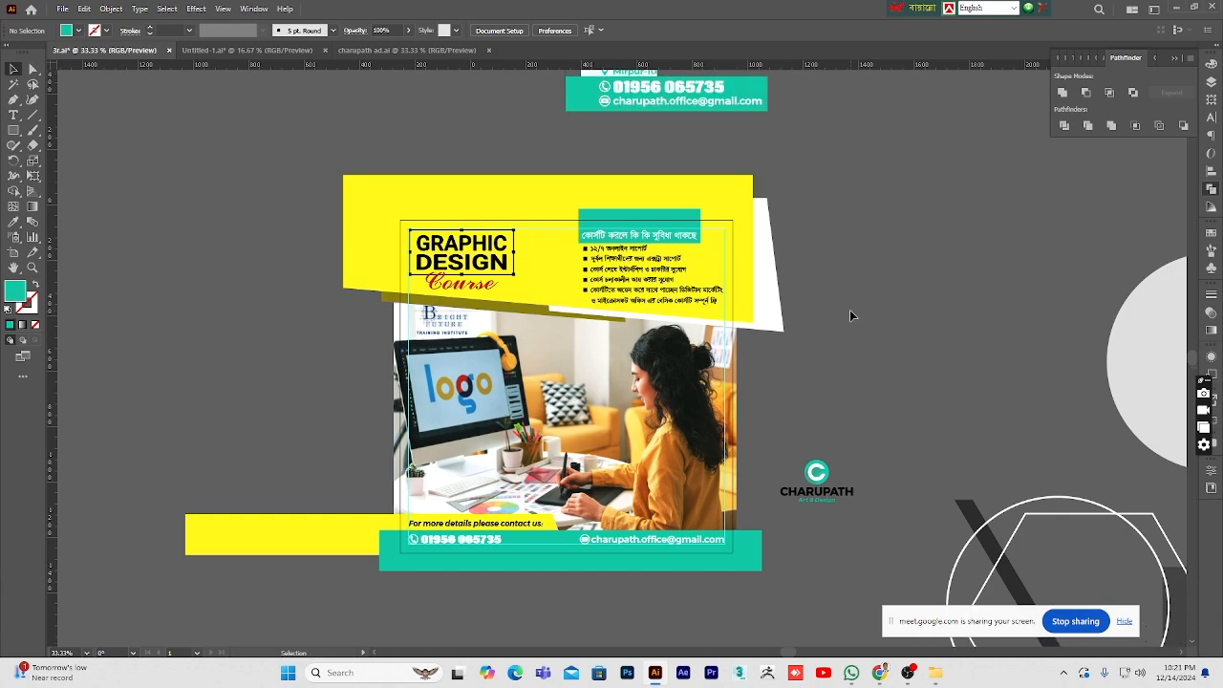
- Nudge the yellow slanted header shape down by 3 px
{"action": "left_click", "coordinate": [723, 197]}
{"action": "key", "text": "Down"}
{"action": "key", "text": "Down"}
{"action": "key", "text": "Down"}
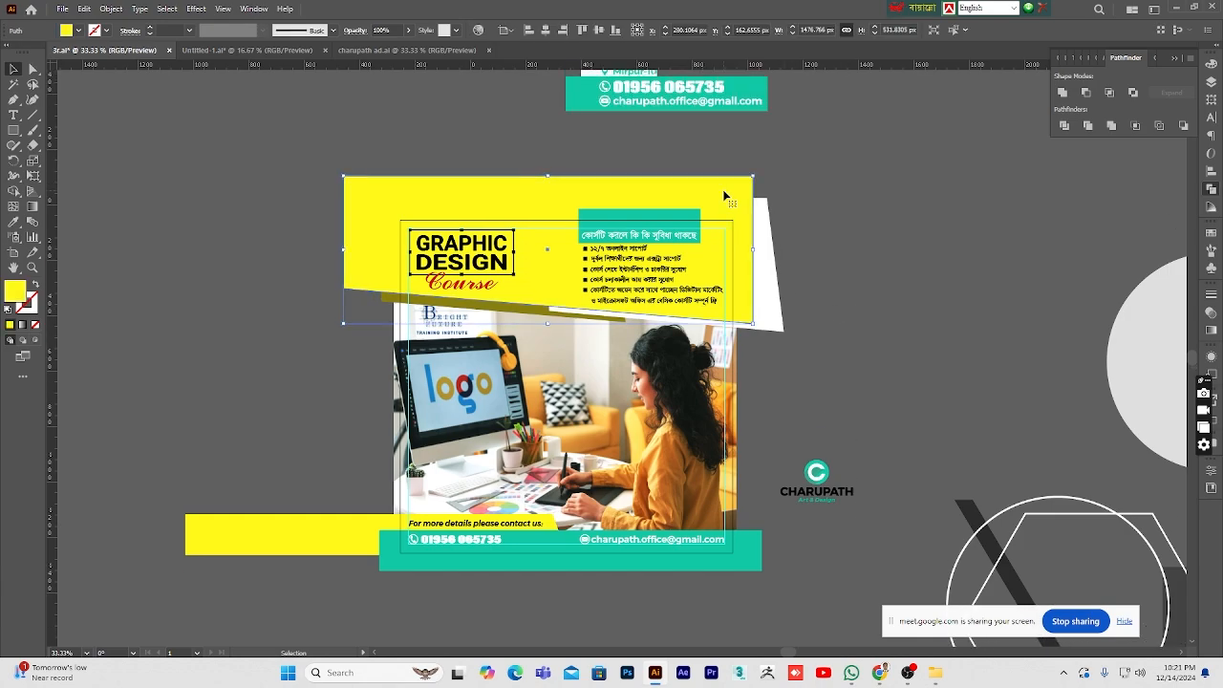
{"action": "left_click", "coordinate": [862, 210]}
- Delete the leftover grey rectangle below the teal contact bar
{"action": "scroll", "coordinate": [861, 215], "scroll_direction": "down", "scroll_amount": 3}
{"action": "scroll", "coordinate": [861, 215], "scroll_direction": "up", "scroll_amount": 2}
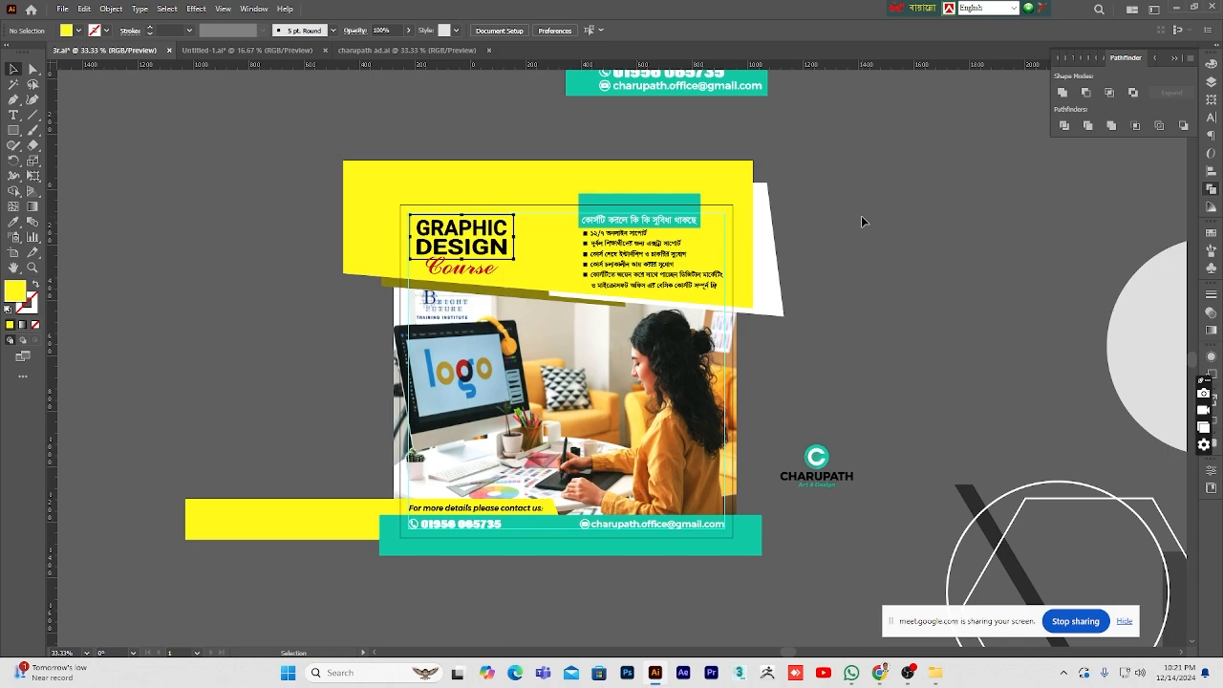
{"action": "scroll", "coordinate": [915, 303], "scroll_direction": "down", "scroll_amount": 3}
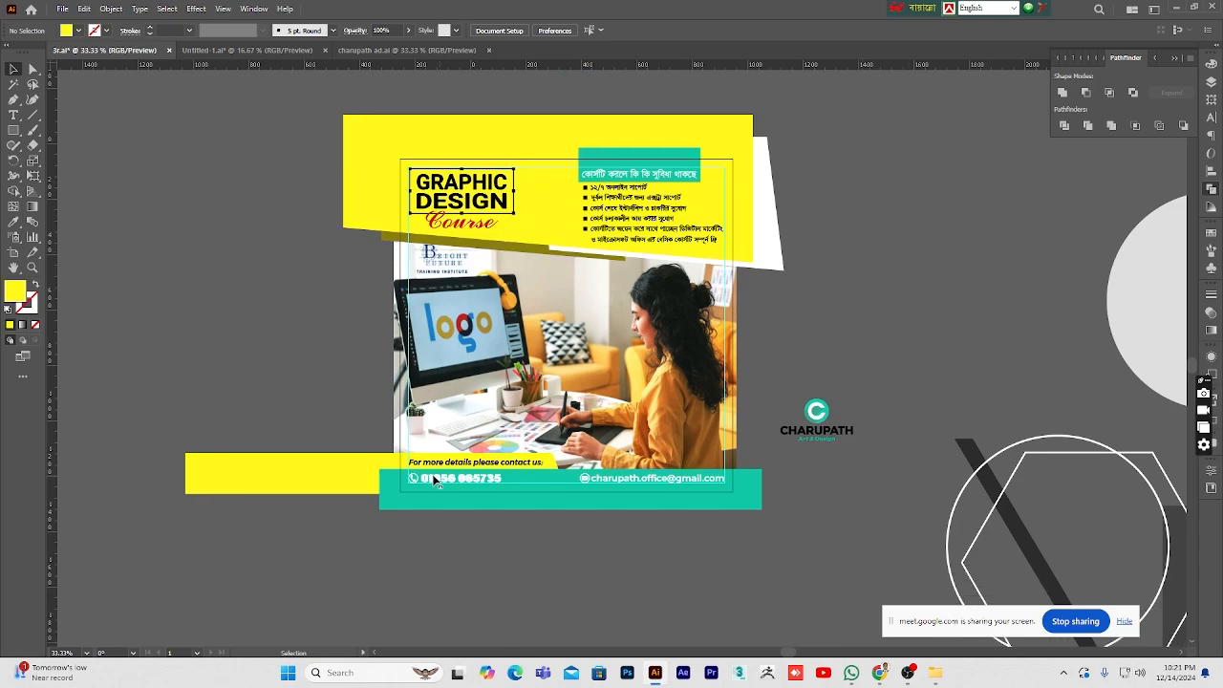
{"action": "left_click", "coordinate": [637, 547]}
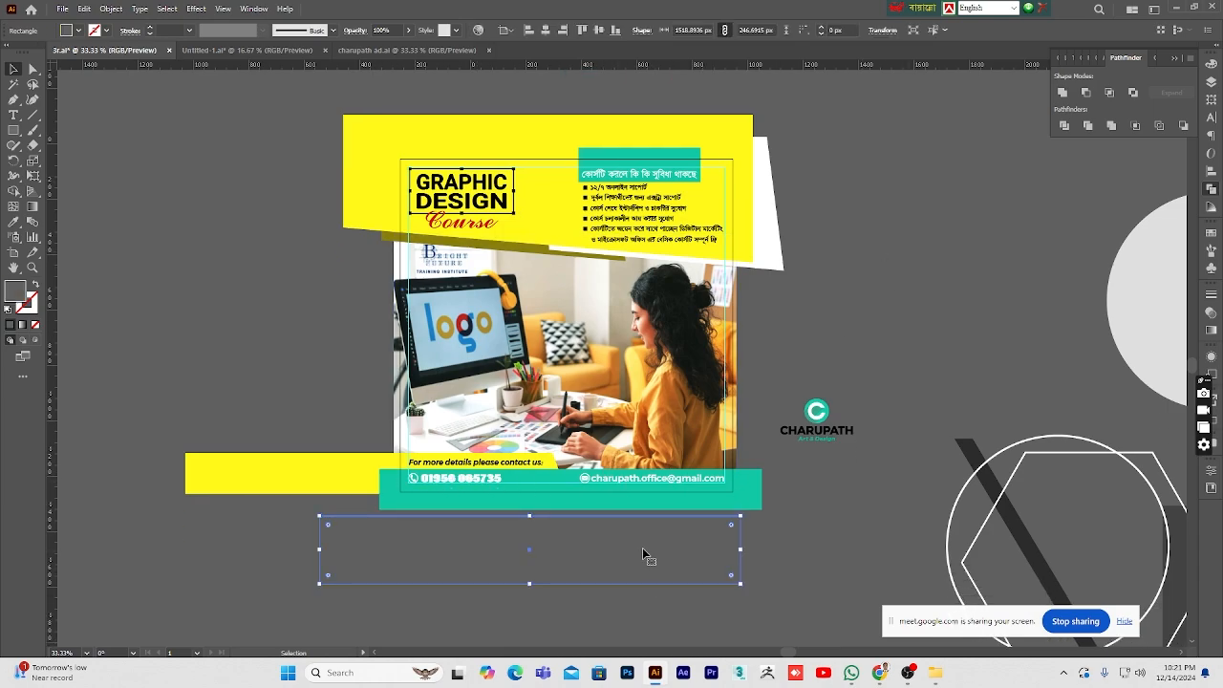
{"action": "key", "text": "Delete"}
- Enlarge the yellow contact strip to about 1445 by 318 px and raise it to leave more space above the contact text
{"action": "left_click", "coordinate": [347, 485]}
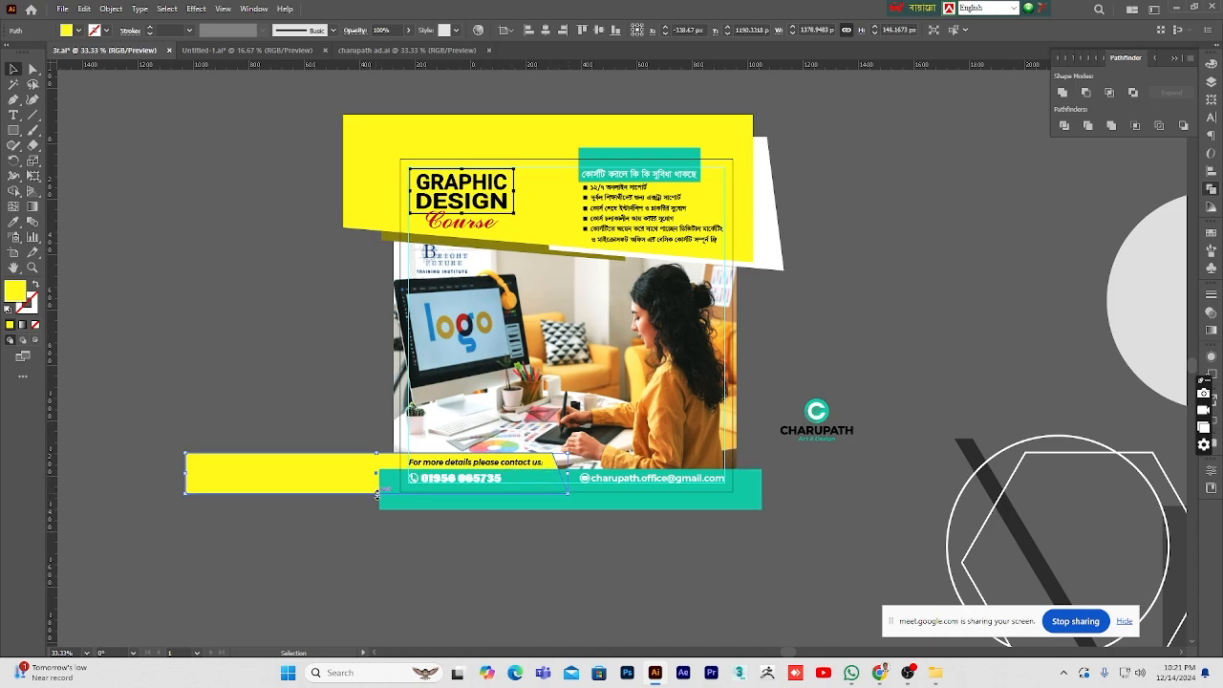
{"action": "left_click_drag", "start_coordinate": [378, 494], "coordinate": [618, 536]}
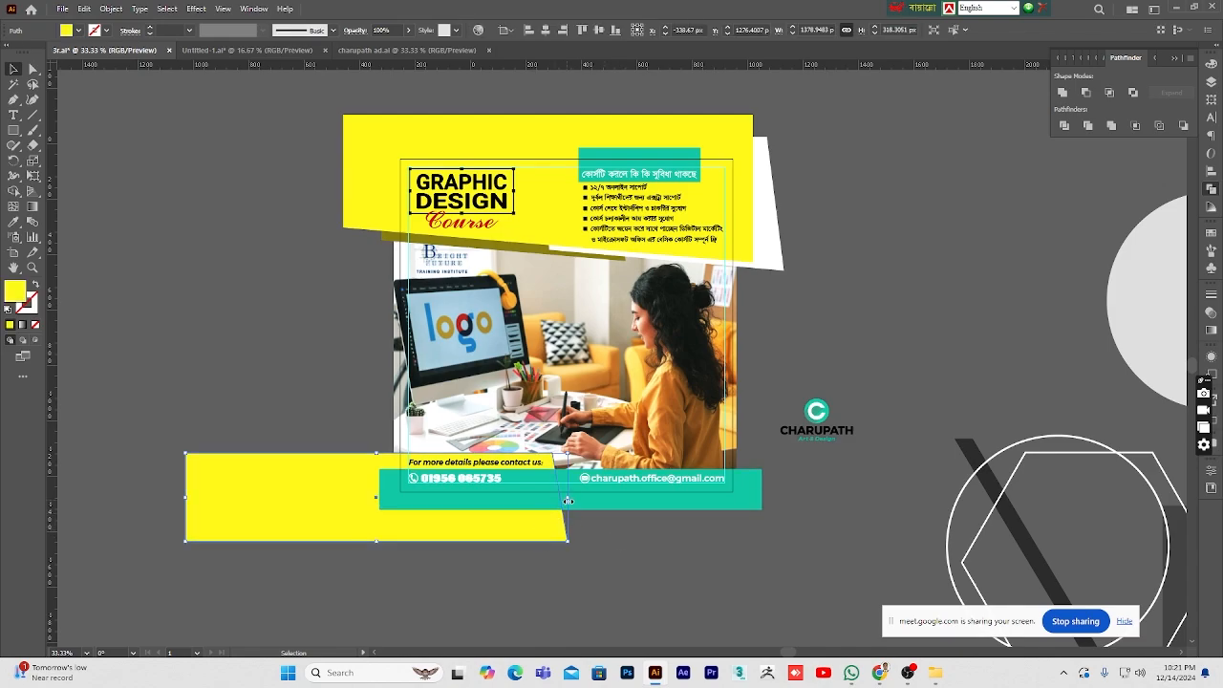
{"action": "left_click_drag", "start_coordinate": [568, 500], "coordinate": [521, 514]}
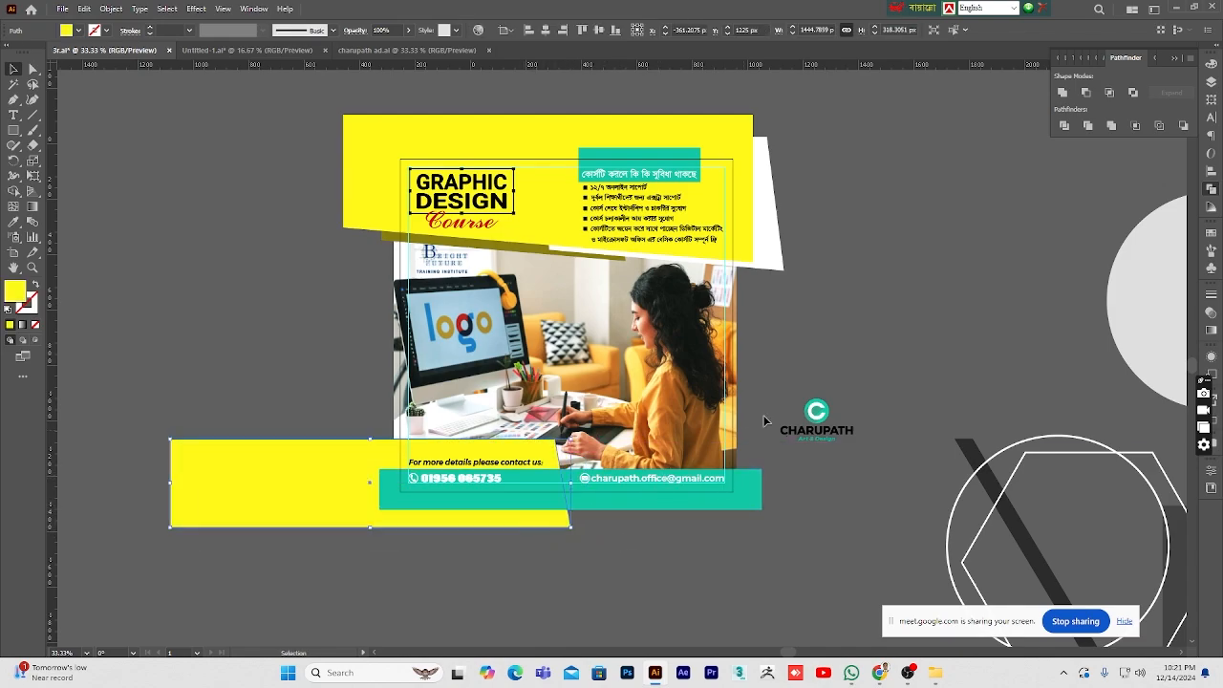
{"action": "left_click", "coordinate": [791, 368]}
- Shift the desk photo slightly to the right behind the header and contact bars
{"action": "left_click", "coordinate": [560, 428]}
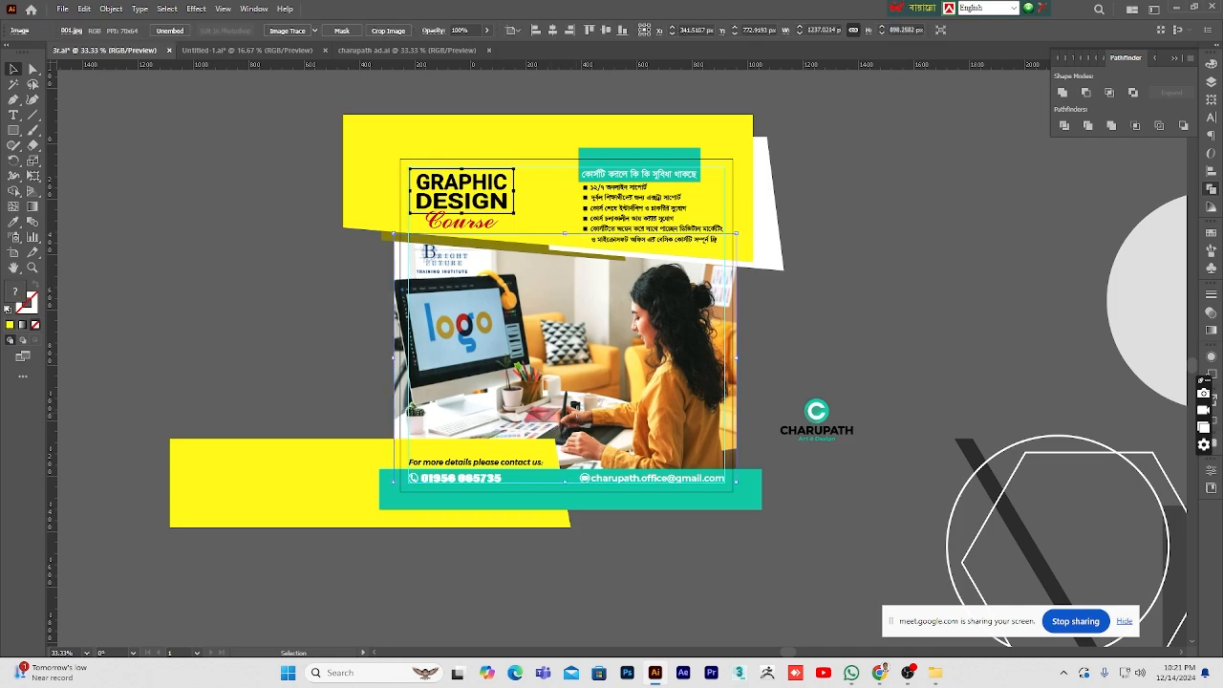
{"action": "left_click_drag", "start_coordinate": [576, 419], "coordinate": [579, 417]}
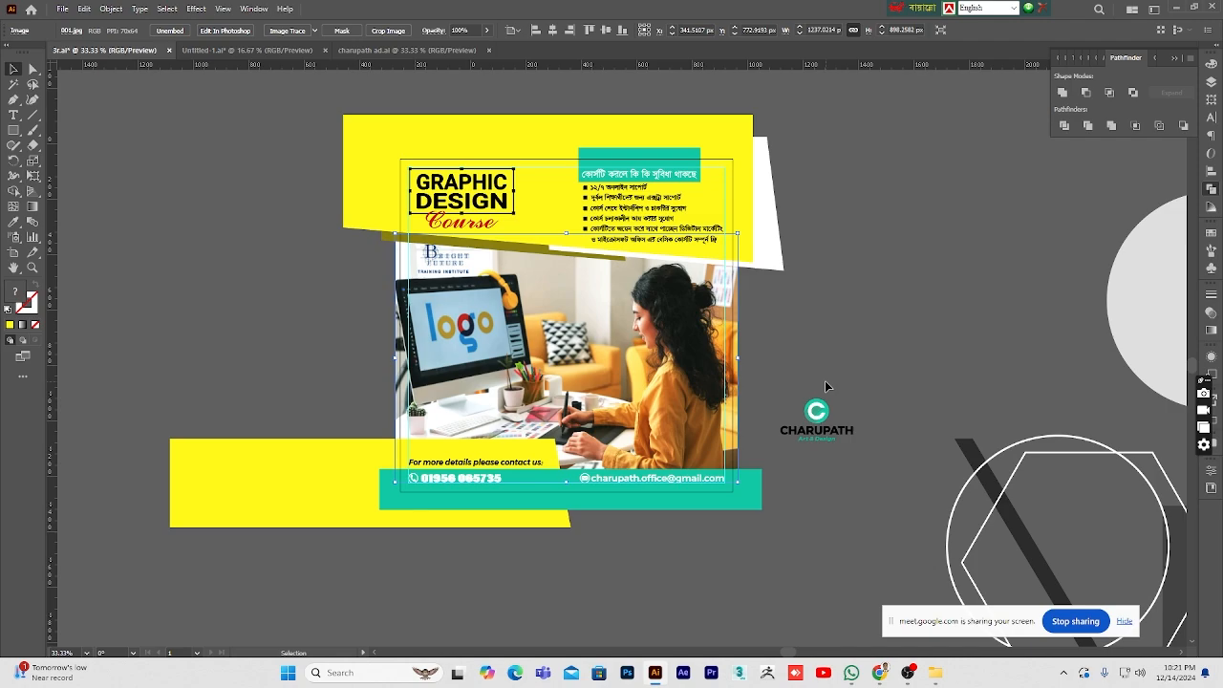
- Nudge the yellow contact strip down a little, to Y 1241 px
{"action": "left_click", "coordinate": [342, 480]}
{"action": "key", "text": "Down"}
{"action": "key", "text": "Down"}
{"action": "key", "text": "Down"}
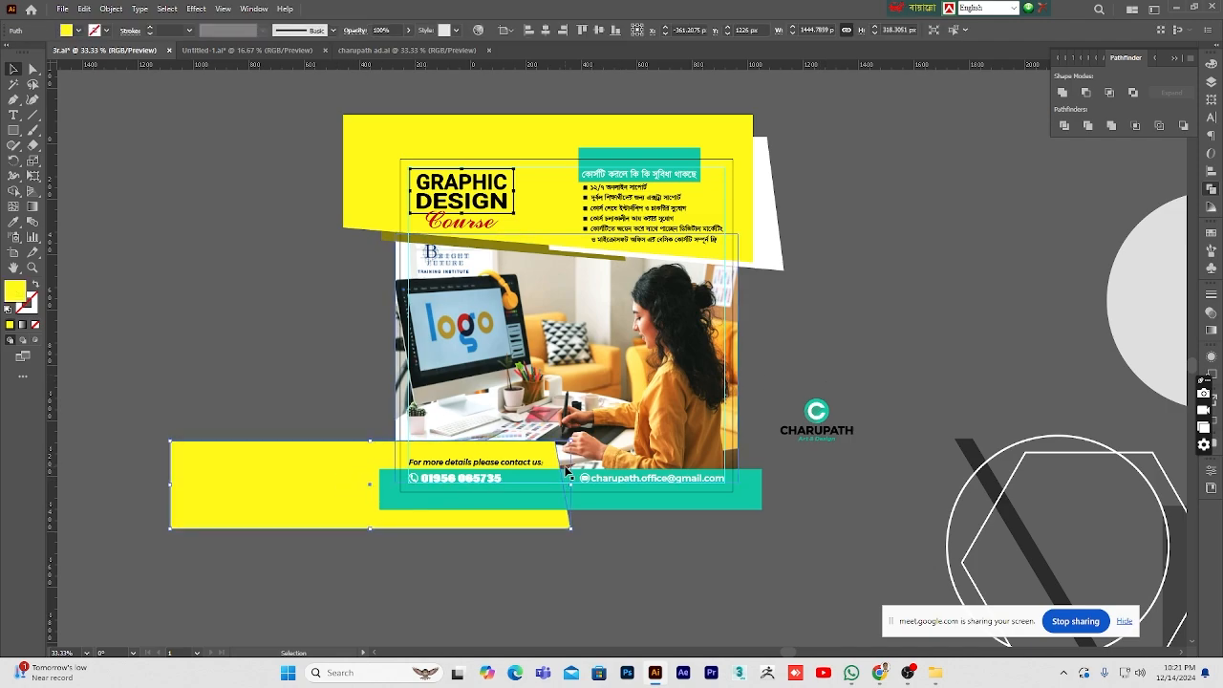
{"action": "left_click", "coordinate": [871, 329]}
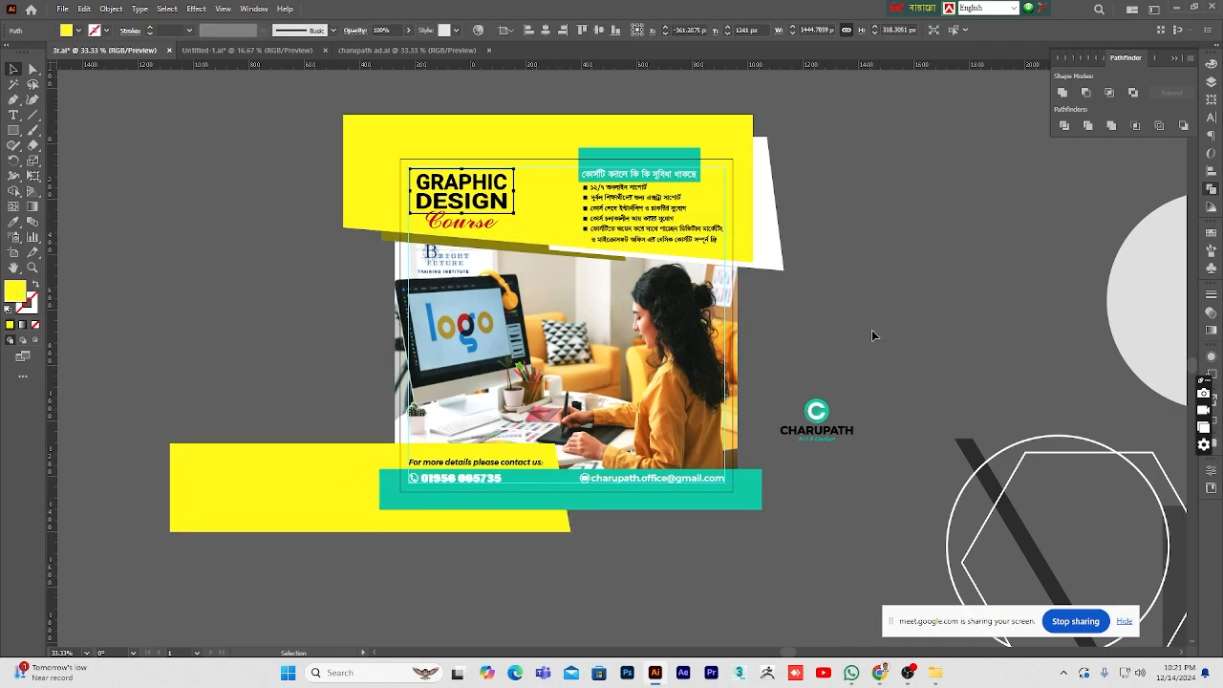
- Raise the contact heading text slightly and extend the teal bar's upper edge upward toward it
{"action": "left_click_drag", "start_coordinate": [492, 472], "coordinate": [498, 462]}
{"action": "key", "text": "ctrl+shift+a"}
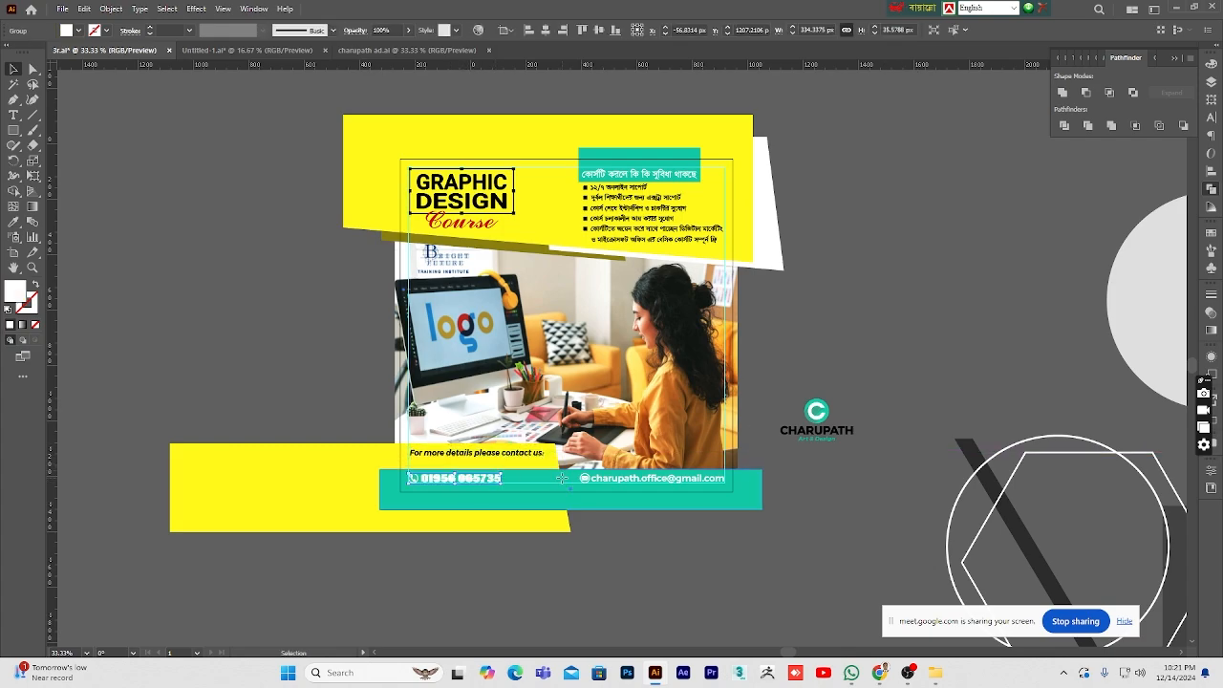
{"action": "left_click", "coordinate": [570, 471]}
{"action": "left_click_drag", "start_coordinate": [570, 470], "coordinate": [568, 460]}
{"action": "left_click", "coordinate": [814, 361]}
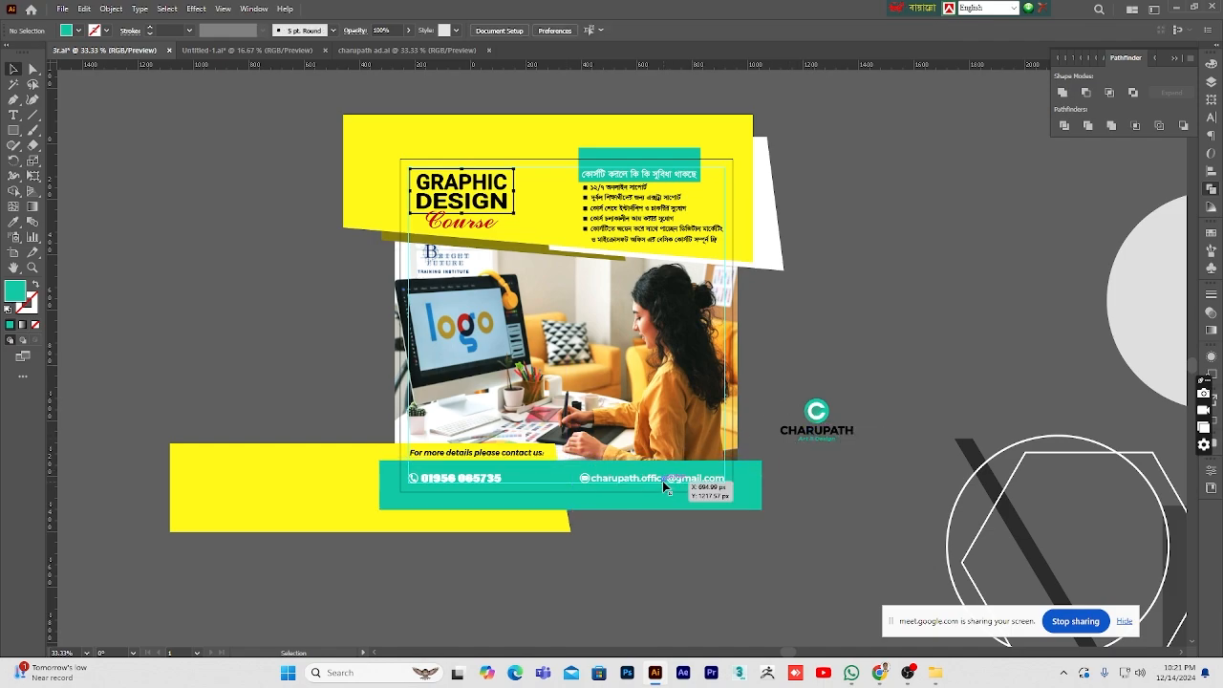
- Move the e-mail line and the phone line off the teal bar to the empty area below the artboard
{"action": "left_click_drag", "start_coordinate": [662, 481], "coordinate": [594, 485]}
{"action": "left_click", "coordinate": [656, 583]}
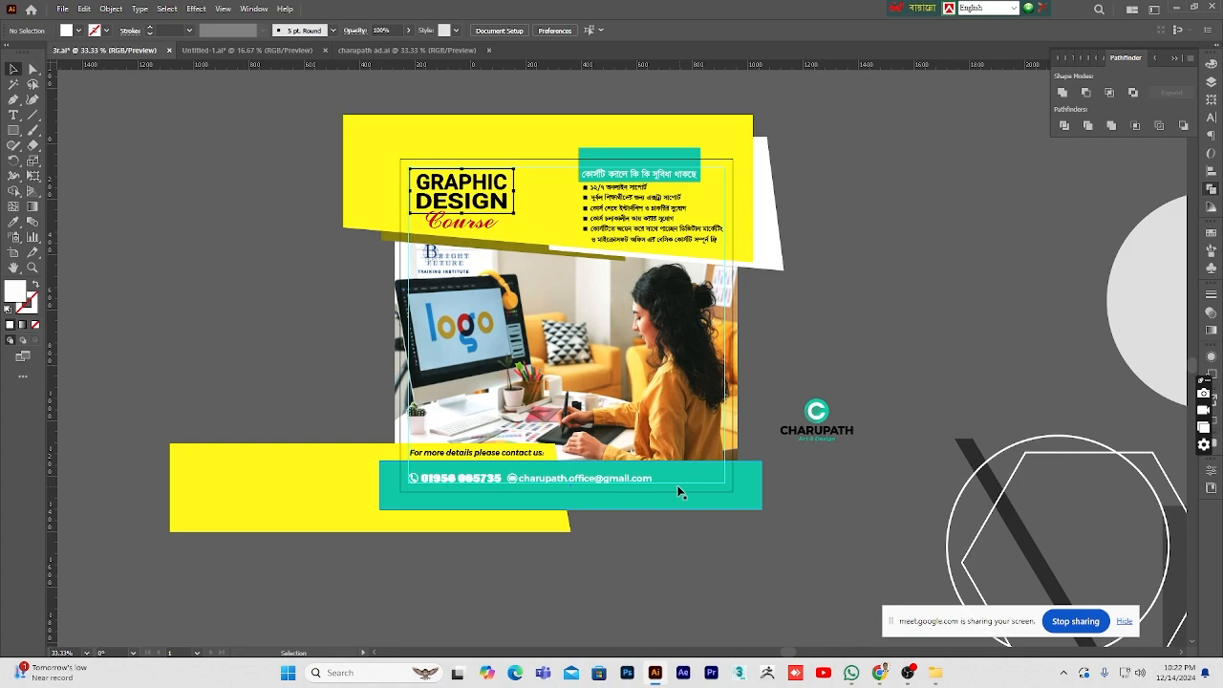
{"action": "left_click_drag", "start_coordinate": [606, 479], "coordinate": [558, 584]}
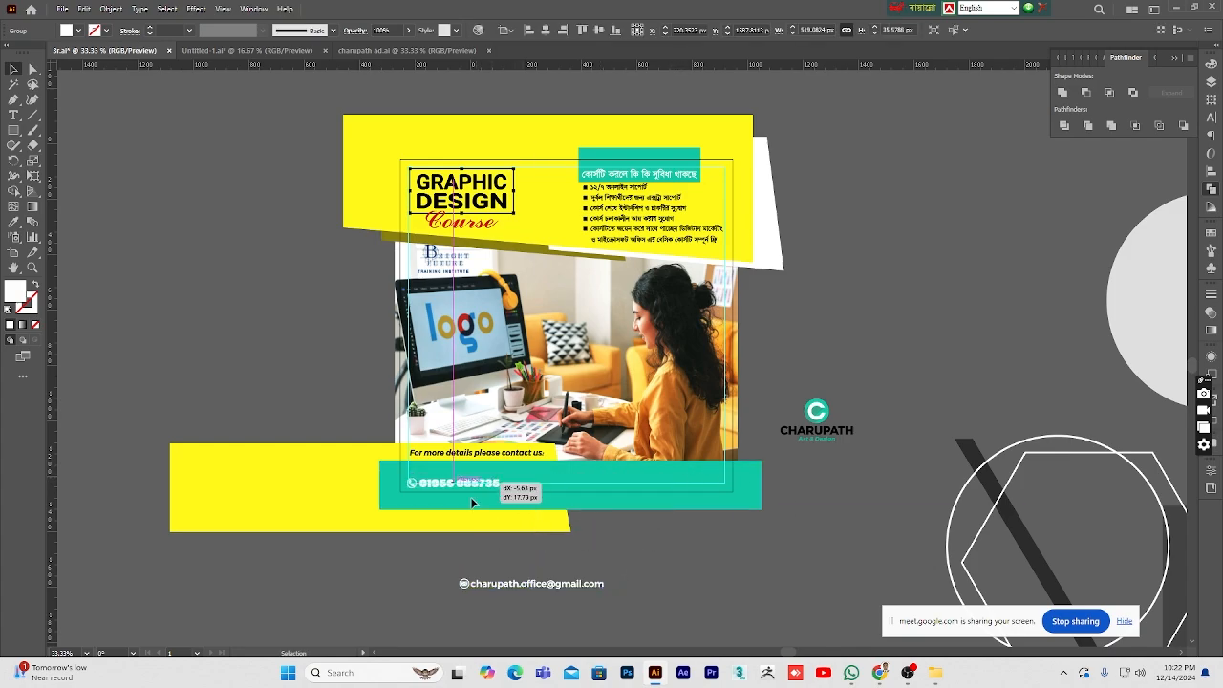
{"action": "left_click_drag", "start_coordinate": [478, 479], "coordinate": [392, 588]}
{"action": "left_click", "coordinate": [905, 377]}
- Move the slanted framed photo and the background photo out of the earlier poster layout
{"action": "key", "text": "m"}
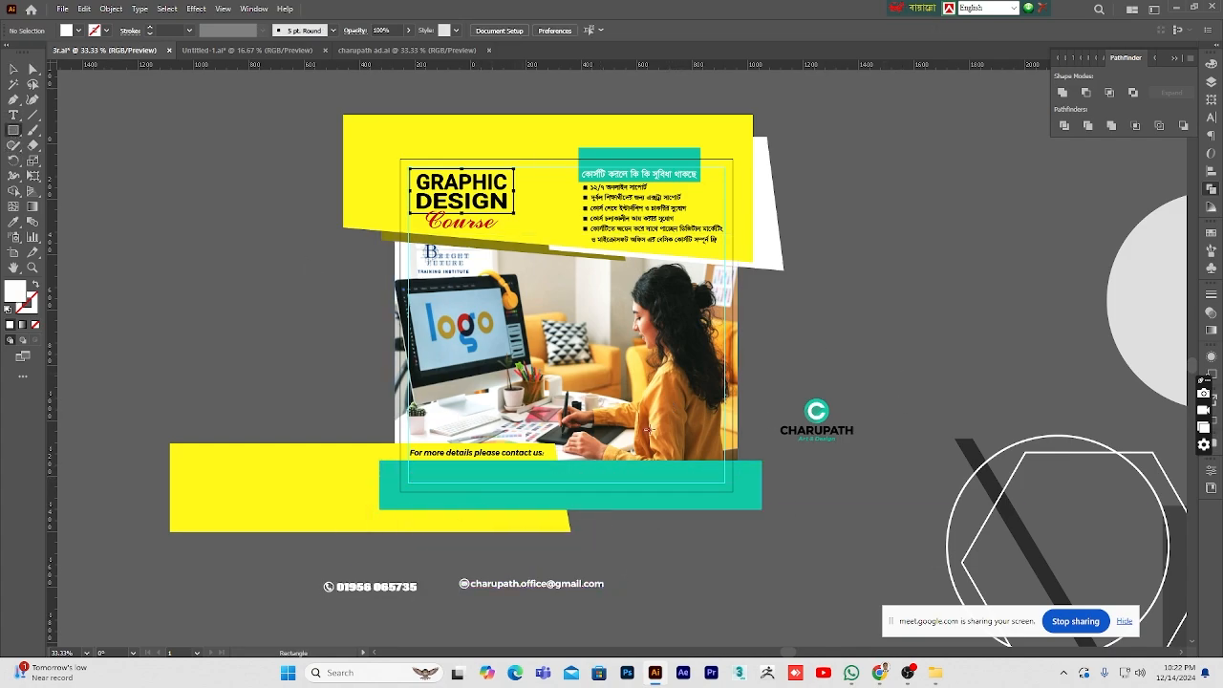
{"action": "left_click", "coordinate": [31, 269]}
{"action": "scroll", "coordinate": [593, 346], "scroll_direction": "down", "scroll_amount": 3}
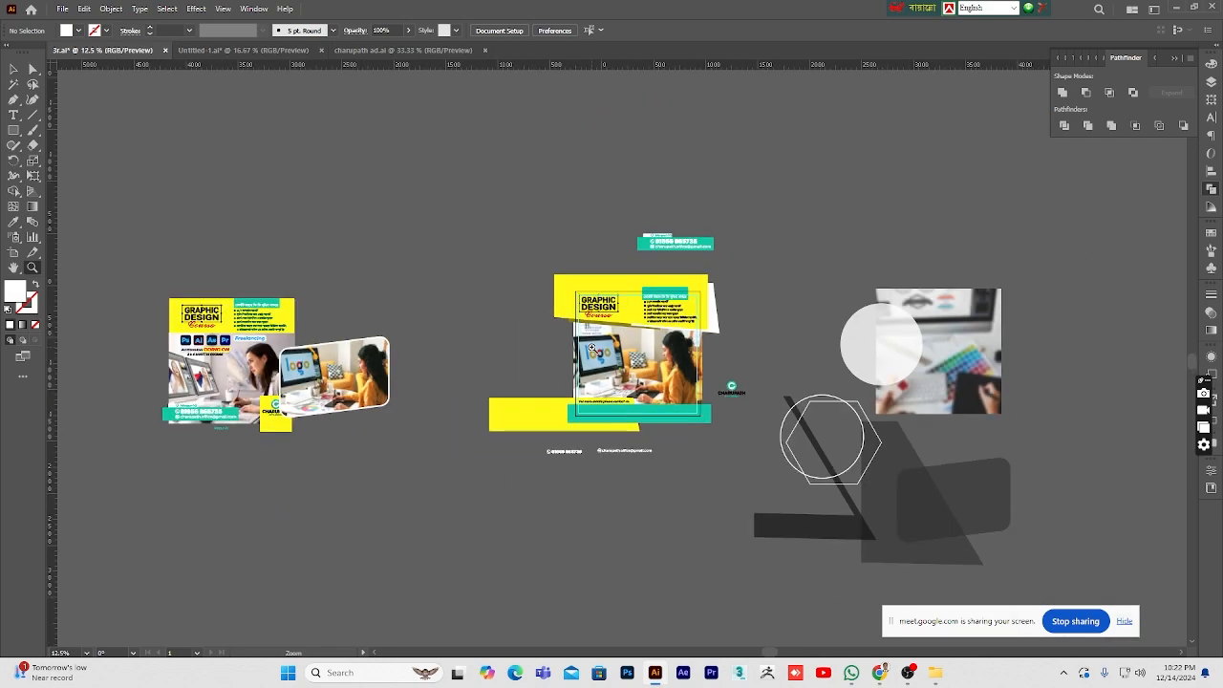
{"action": "left_click", "coordinate": [13, 70]}
{"action": "left_click_drag", "start_coordinate": [400, 464], "coordinate": [402, 466]}
{"action": "left_click_drag", "start_coordinate": [356, 376], "coordinate": [436, 260]}
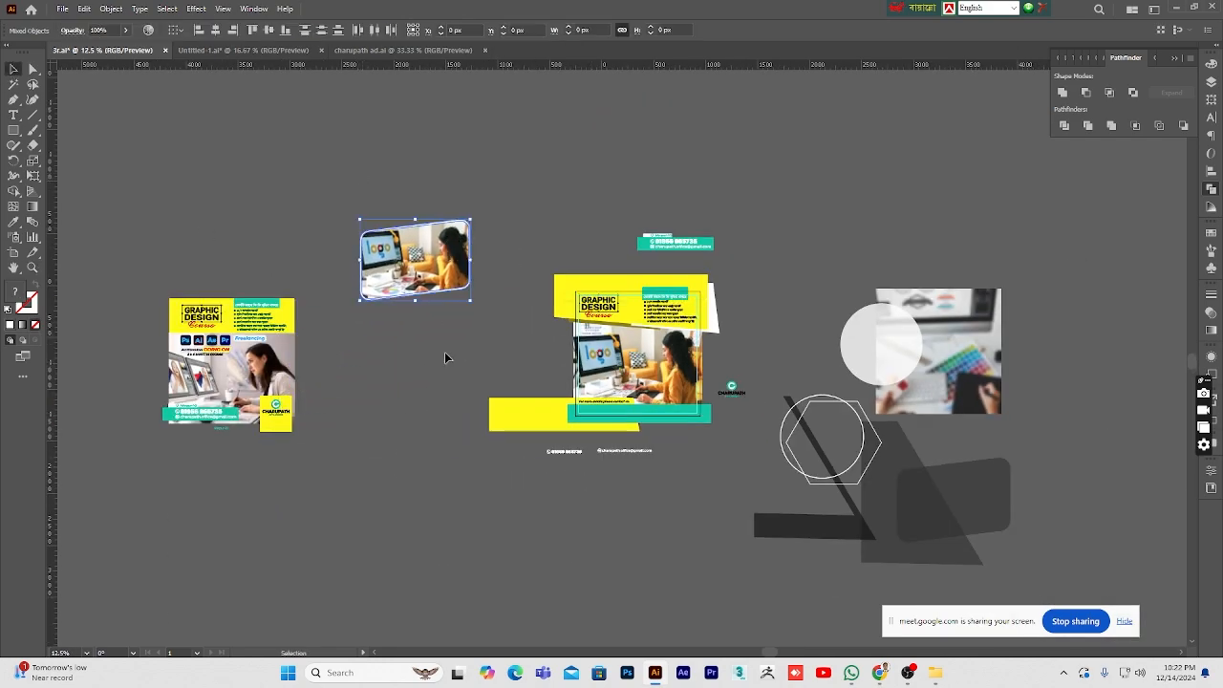
{"action": "left_click", "coordinate": [445, 353]}
{"action": "left_click_drag", "start_coordinate": [319, 342], "coordinate": [314, 255]}
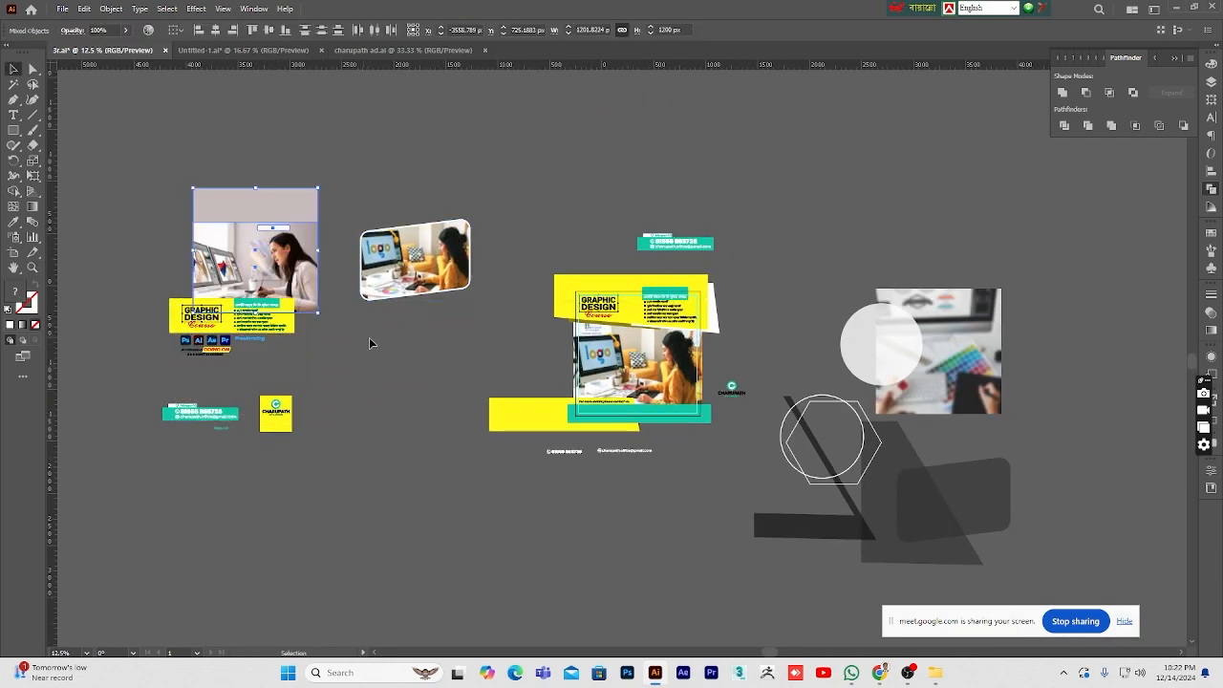
{"action": "left_click", "coordinate": [369, 337]}
- Move the yellow Charupath logo block from the earlier layout to just below the current post
{"action": "left_click_drag", "start_coordinate": [257, 381], "coordinate": [338, 488]}
{"action": "left_click_drag", "start_coordinate": [280, 417], "coordinate": [699, 462]}
{"action": "left_click", "coordinate": [93, 317]}
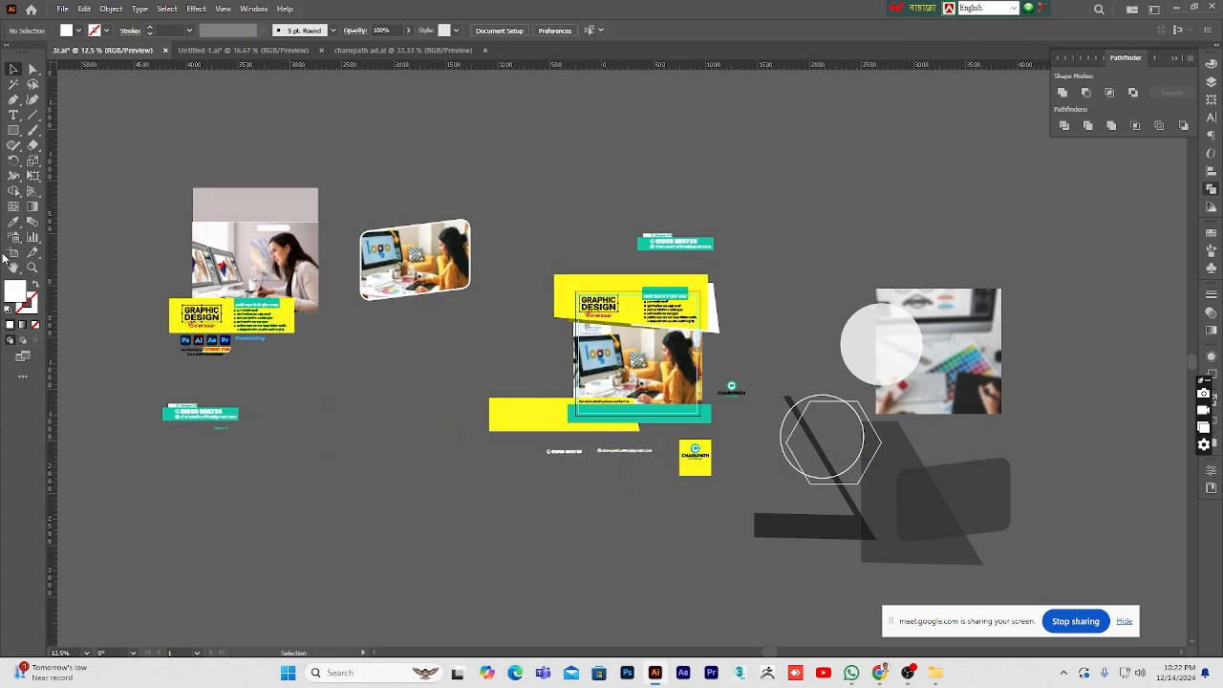
- Place the yellow Charupath logo block over the desk photo's lower right corner, with its right side at the margin guide
{"action": "left_click", "coordinate": [33, 267]}
{"action": "left_click", "coordinate": [666, 414], "text": "alt"}
{"action": "left_click", "coordinate": [675, 378]}
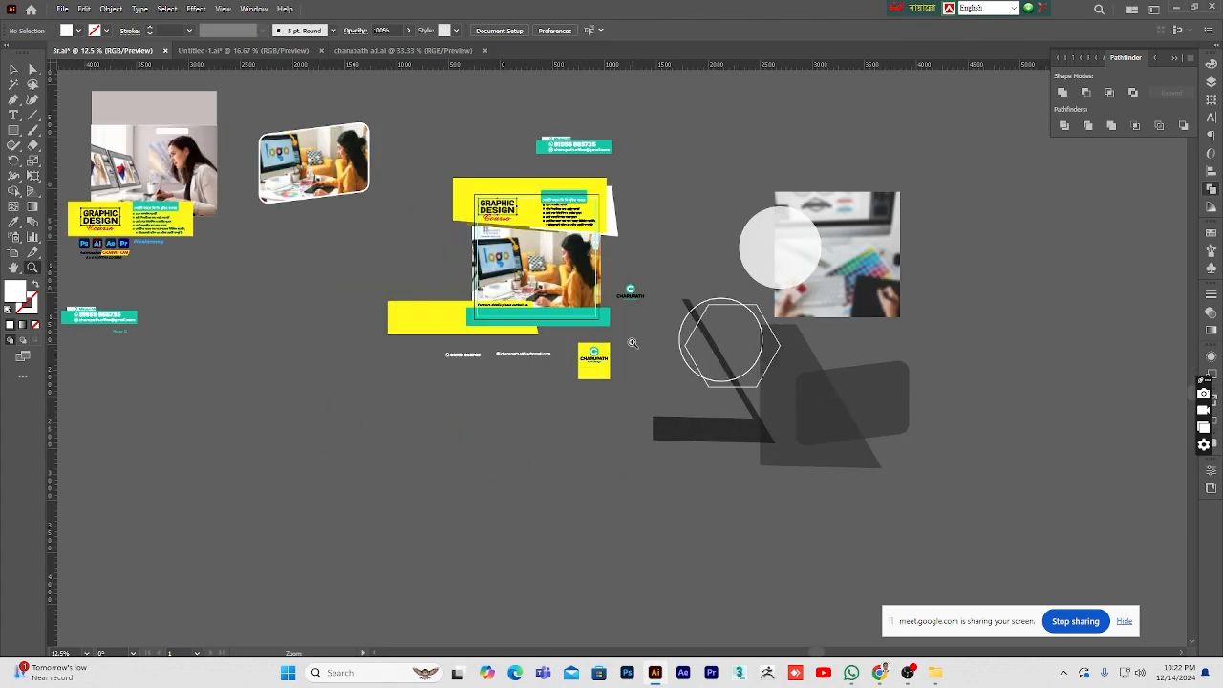
{"action": "left_click", "coordinate": [632, 342]}
{"action": "left_click", "coordinate": [574, 341]}
{"action": "left_click", "coordinate": [566, 342]}
{"action": "left_click", "coordinate": [645, 346]}
{"action": "scroll", "coordinate": [601, 460], "scroll_direction": "up", "scroll_amount": 2}
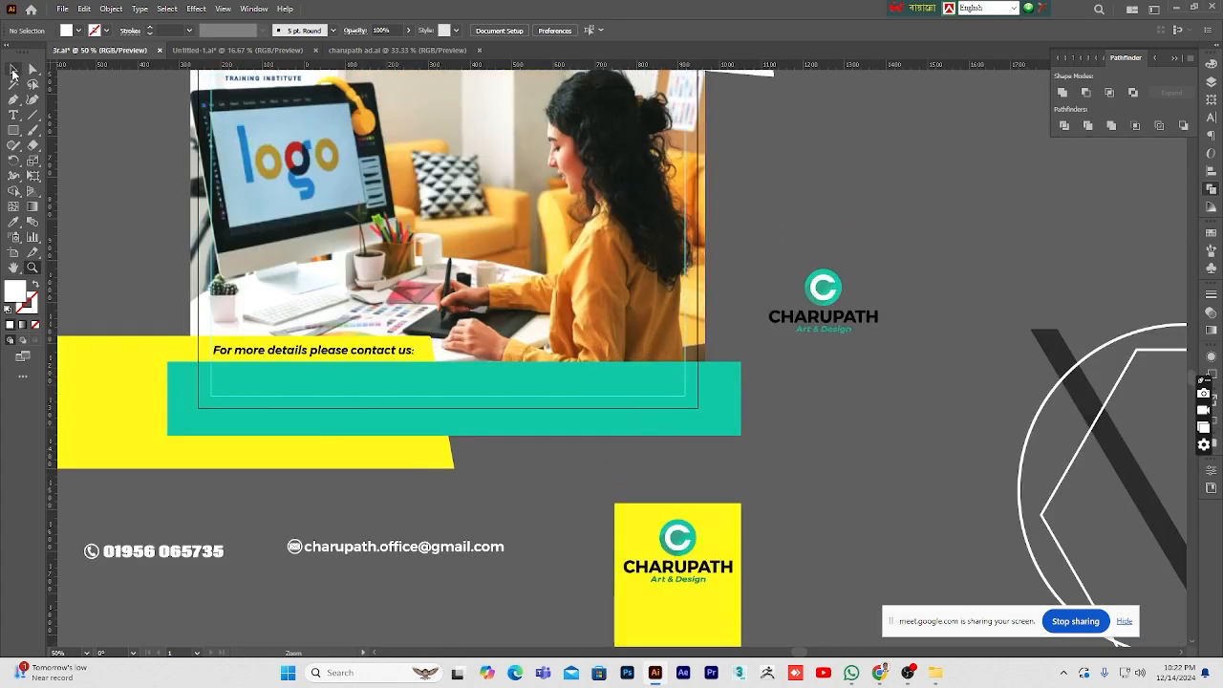
{"action": "left_click", "coordinate": [13, 71]}
{"action": "scroll", "coordinate": [554, 504], "scroll_direction": "down", "scroll_amount": 1}
{"action": "left_click_drag", "start_coordinate": [688, 566], "coordinate": [633, 355]}
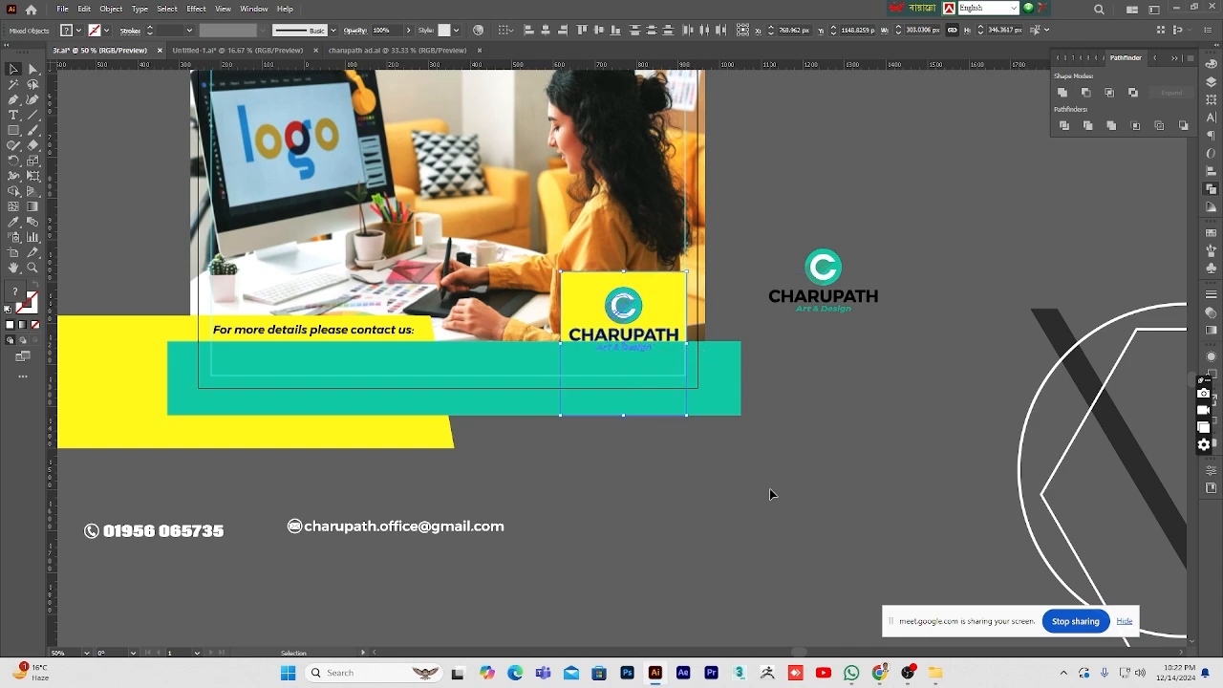
{"action": "key", "text": "shift+Left"}
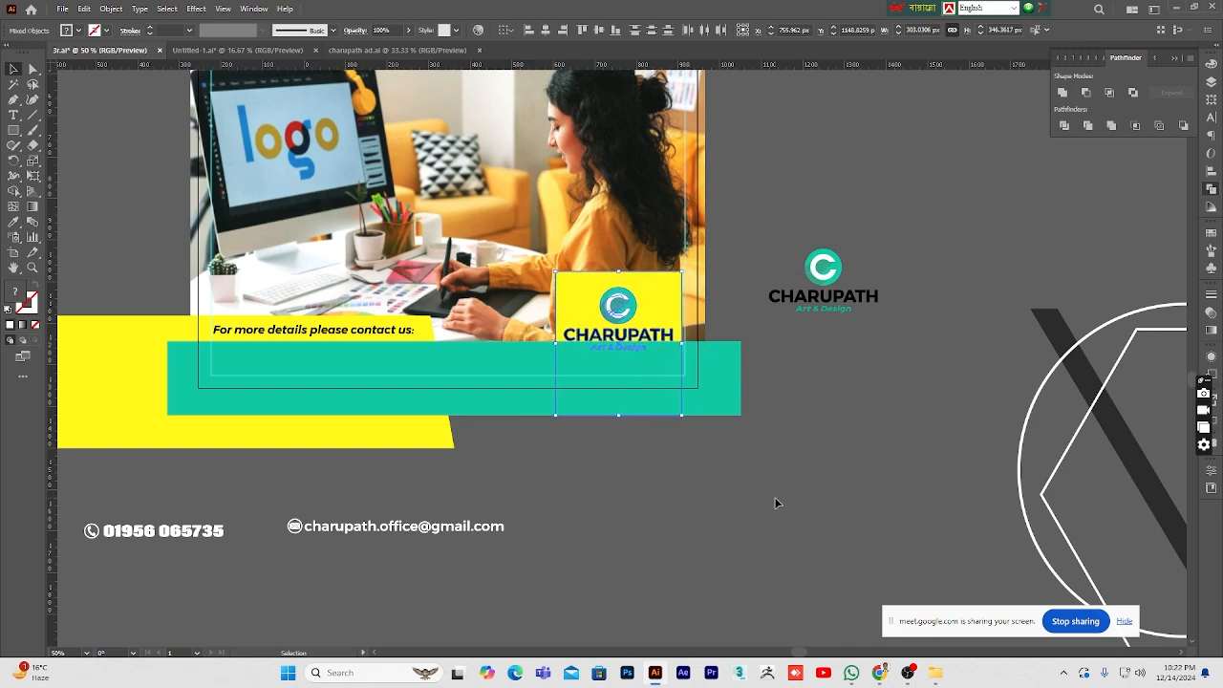
{"action": "key", "text": "shift+Right"}
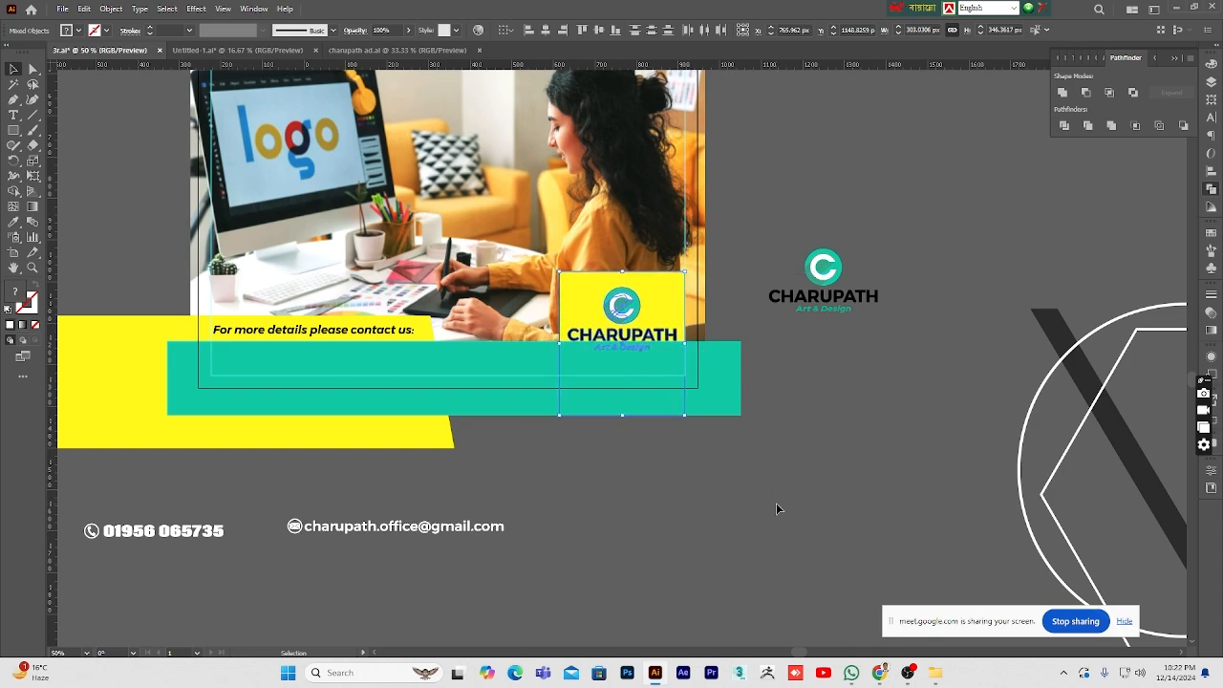
{"action": "key", "text": "Left"}
{"action": "key", "text": "Left"}
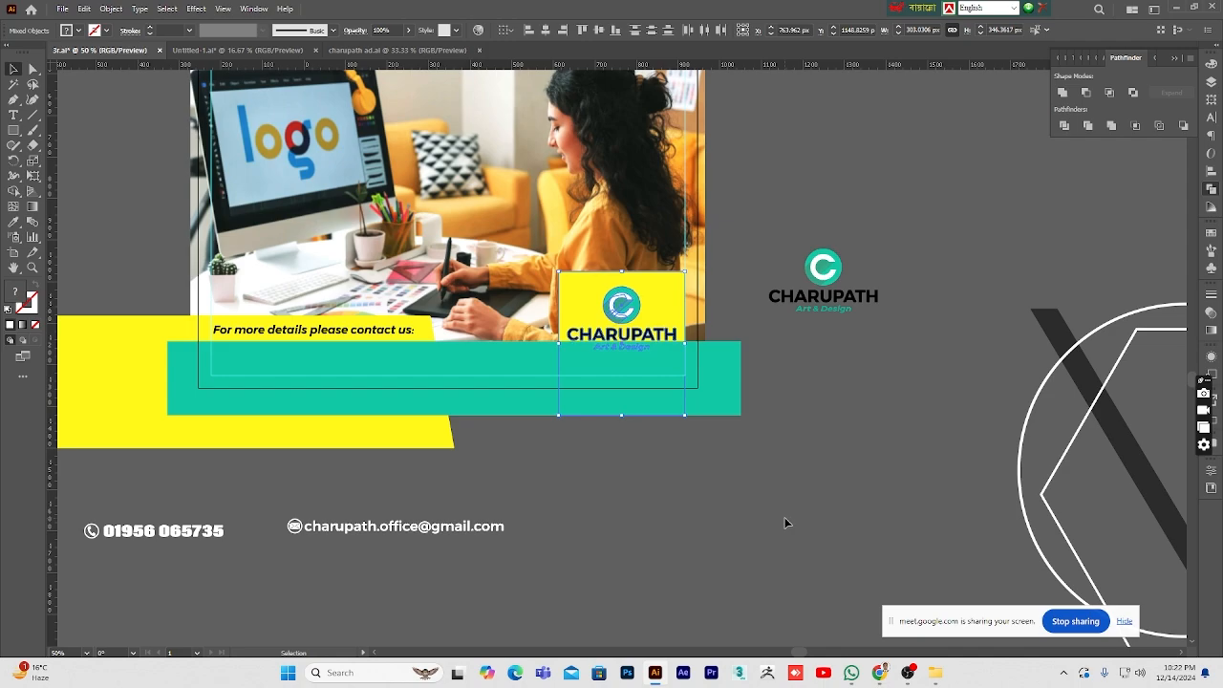
- Raise the Charupath logo block until the logo and its tagline sit completely above the teal bar
{"action": "key", "text": "Up"}
{"action": "key", "text": "Up"}
{"action": "key", "text": "Up"}
{"action": "key", "text": "Up"}
{"action": "key", "text": "Up"}
{"action": "key", "text": "Up"}
{"action": "key", "text": "Up"}
{"action": "key", "text": "Up"}
{"action": "key", "text": "Up"}
{"action": "key", "text": "Up"}
{"action": "key", "text": "Up"}
{"action": "key", "text": "Up"}
{"action": "key", "text": "Up"}
{"action": "key", "text": "Up"}
{"action": "key", "text": "Up"}
{"action": "key", "text": "Up"}
{"action": "key", "text": "Up"}
{"action": "key", "text": "Up"}
{"action": "key", "text": "Up"}
{"action": "key", "text": "Up"}
{"action": "left_click", "coordinate": [783, 542]}
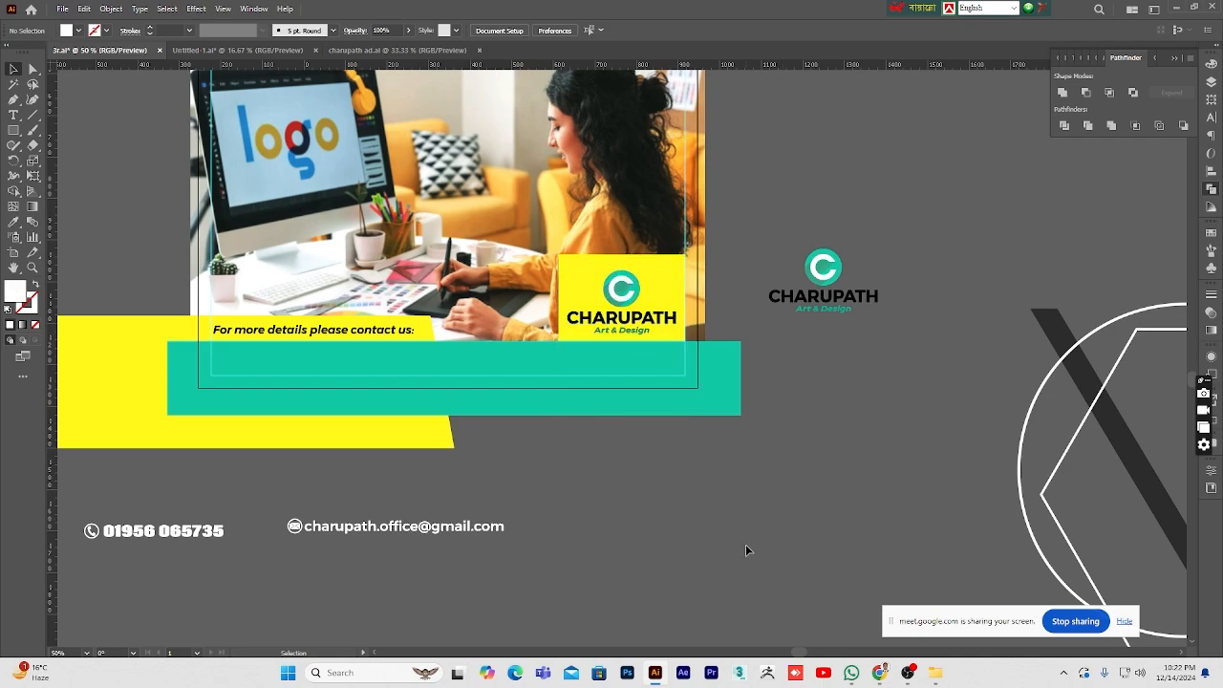
- Lower only the yellow rectangle behind the Charupath logo to tighten the space above the logo
{"action": "scroll", "coordinate": [745, 543], "scroll_direction": "up", "scroll_amount": 2}
{"action": "left_click", "coordinate": [670, 337]}
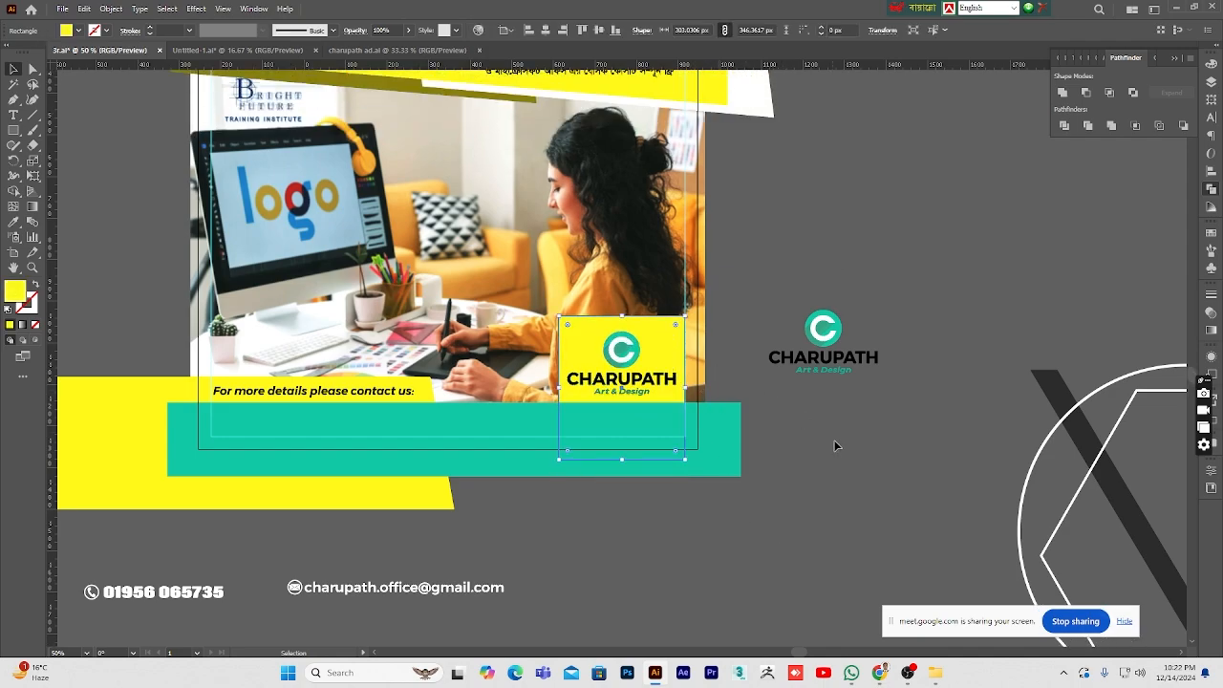
{"action": "key", "text": "Down"}
{"action": "key", "text": "Down"}
{"action": "key", "text": "Down"}
{"action": "key", "text": "Down"}
{"action": "key", "text": "Down"}
{"action": "key", "text": "Down"}
{"action": "key", "text": "Down"}
{"action": "key", "text": "Down"}
{"action": "key", "text": "Down"}
{"action": "key", "text": "Down"}
{"action": "key", "text": "Down"}
{"action": "key", "text": "Down"}
{"action": "key", "text": "Down"}
{"action": "key", "text": "Down"}
{"action": "key", "text": "Down"}
{"action": "key", "text": "Down"}
{"action": "key", "text": "Up"}
{"action": "key", "text": "Up"}
{"action": "key", "text": "Up"}
{"action": "key", "text": "Up"}
{"action": "key", "text": "Up"}
{"action": "key", "text": "Up"}
{"action": "key", "text": "Up"}
{"action": "key", "text": "Up"}
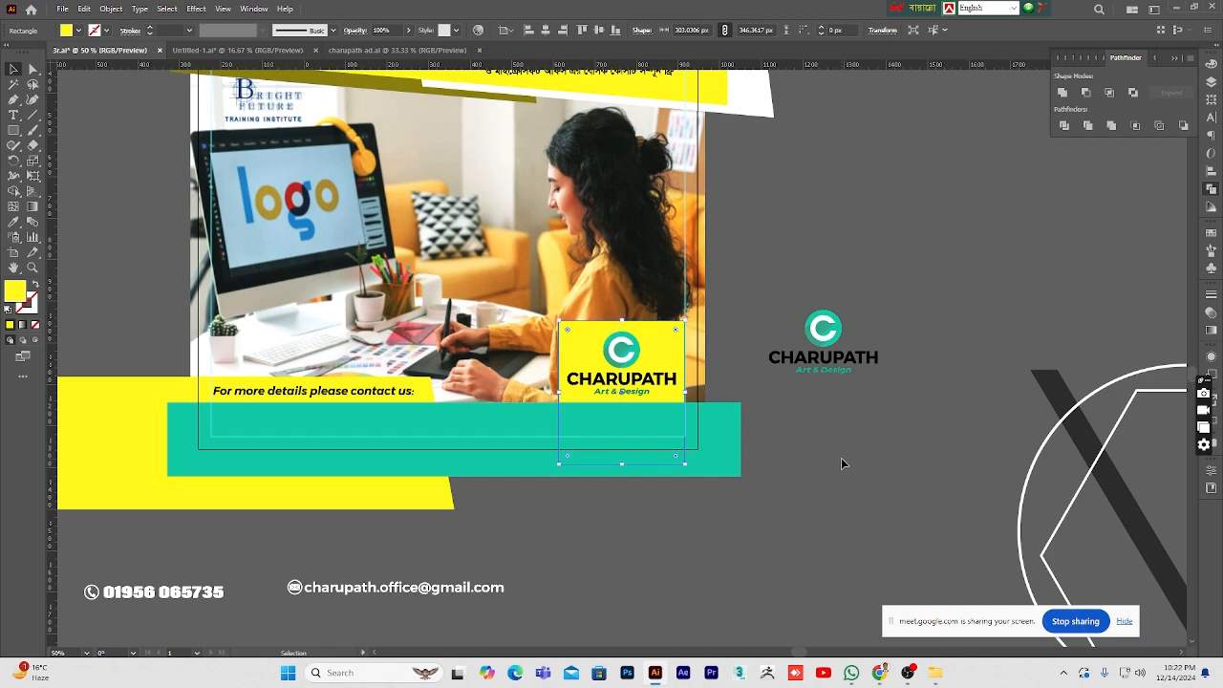
{"action": "key", "text": "Down"}
{"action": "key", "text": "Down"}
{"action": "key", "text": "Down"}
{"action": "key", "text": "Down"}
{"action": "left_click", "coordinate": [824, 482]}
- Nudge the teal contact bar down to leave more space below the Charupath logo
{"action": "scroll", "coordinate": [755, 516], "scroll_direction": "up", "scroll_amount": 1}
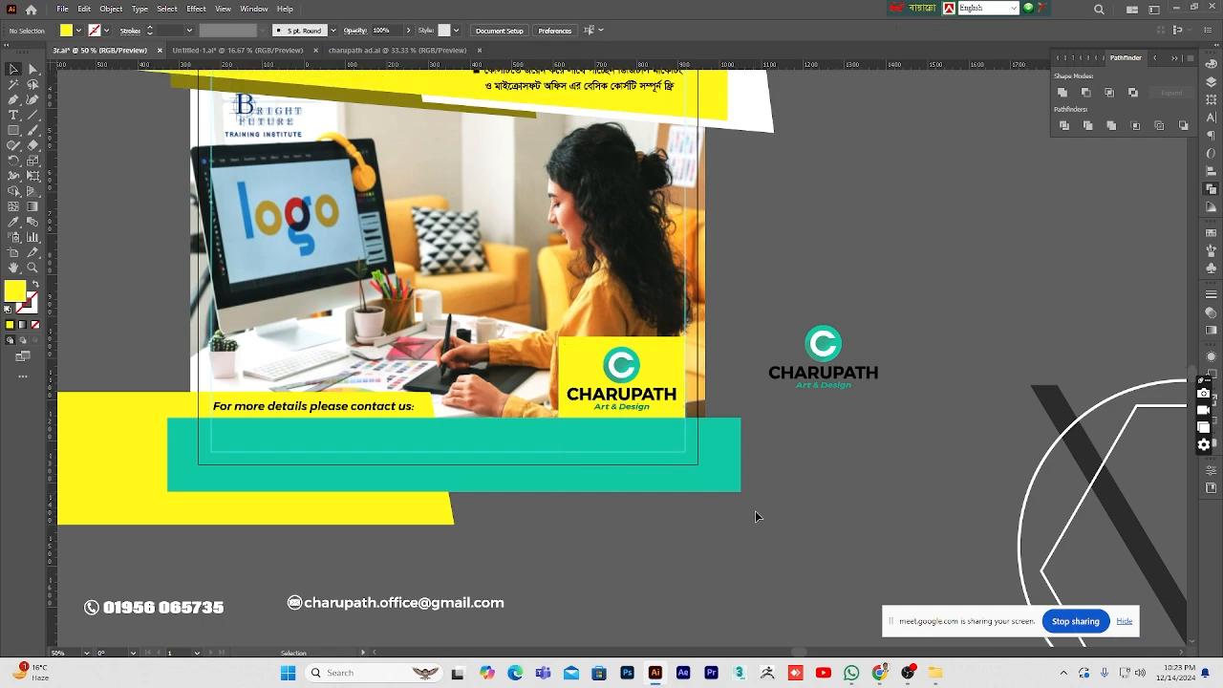
{"action": "left_click", "coordinate": [524, 485]}
{"action": "key", "text": "Down"}
{"action": "key", "text": "Down"}
{"action": "key", "text": "Down"}
{"action": "key", "text": "Down"}
{"action": "key", "text": "Down"}
{"action": "key", "text": "Down"}
{"action": "key", "text": "Down"}
{"action": "key", "text": "Down"}
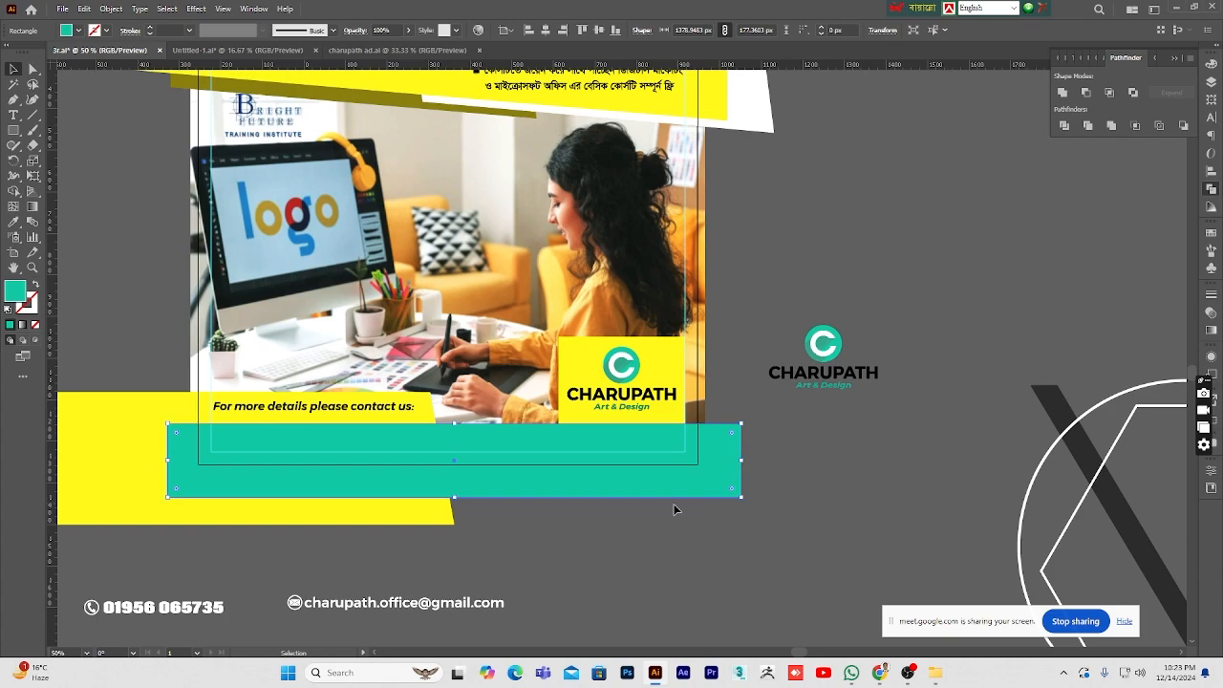
{"action": "left_click", "coordinate": [617, 523]}
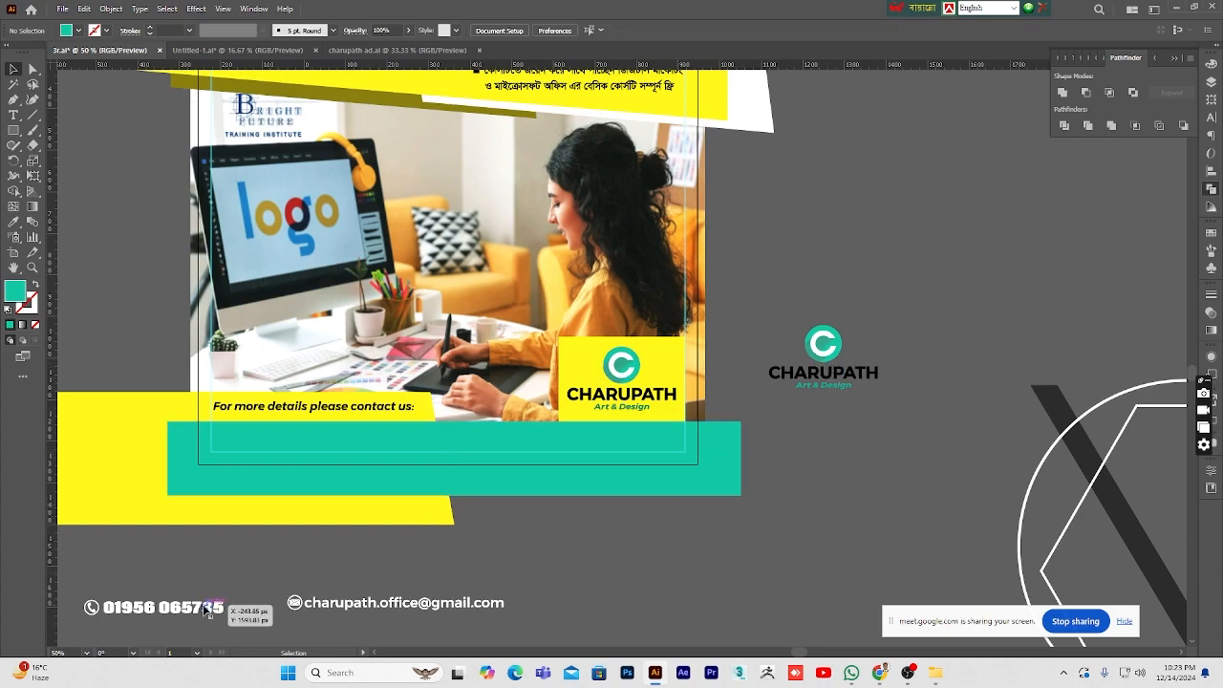
- Place the phone line at the left and the e-mail line at the right of the teal contact bar
{"action": "left_click_drag", "start_coordinate": [203, 608], "coordinate": [336, 438]}
{"action": "left_click_drag", "start_coordinate": [424, 599], "coordinate": [594, 441]}
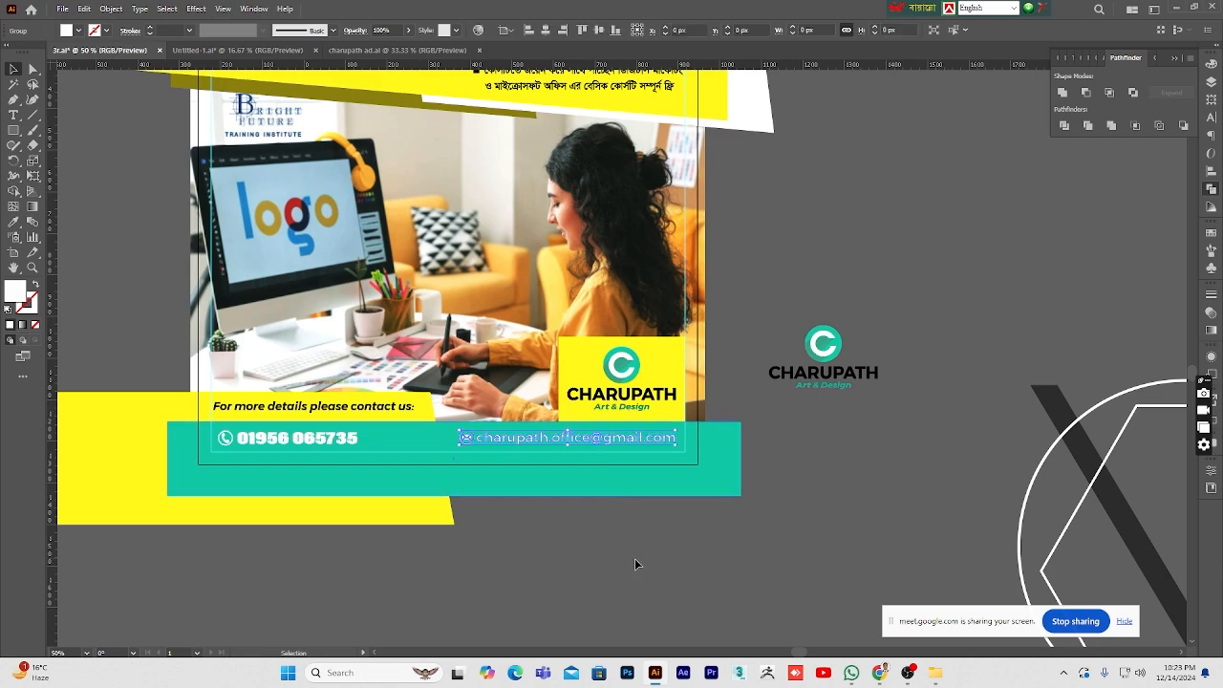
{"action": "left_click", "coordinate": [635, 562]}
- Nudge the yellow contact strip behind the teal bar down to Y 1251 px
{"action": "scroll", "coordinate": [597, 571], "scroll_direction": "up", "scroll_amount": 1}
{"action": "left_click", "coordinate": [383, 564]}
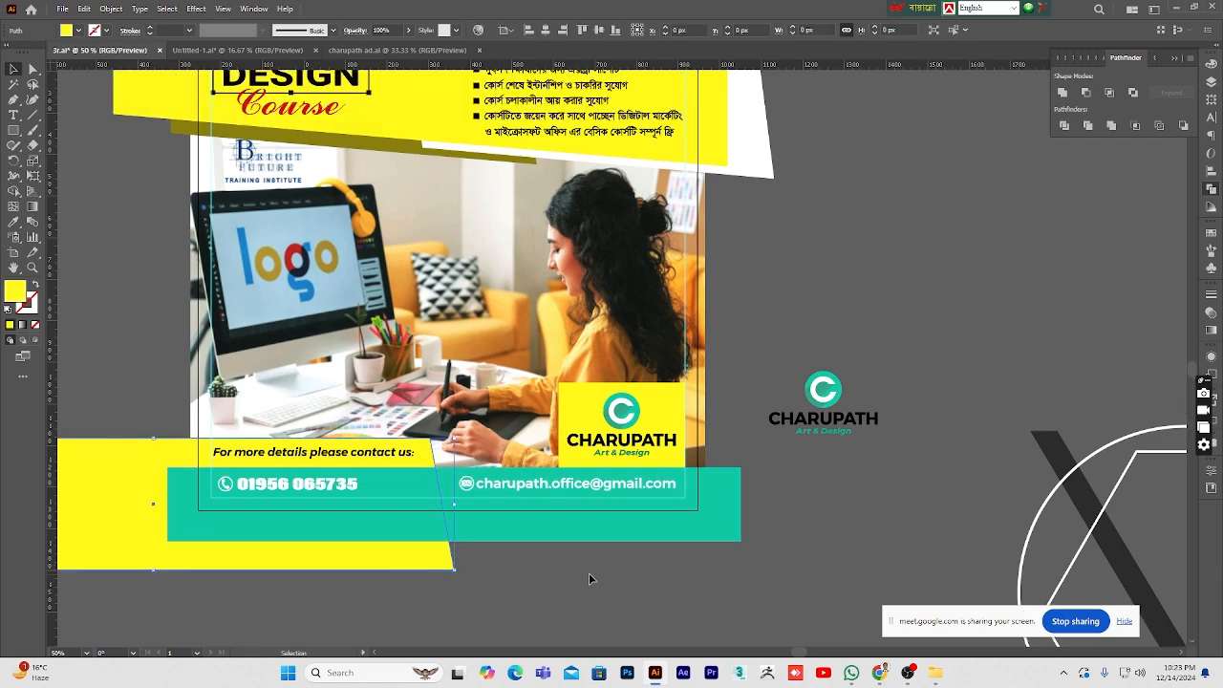
{"action": "key", "text": "Down"}
{"action": "key", "text": "Down"}
{"action": "key", "text": "Down"}
{"action": "key", "text": "Down"}
{"action": "key", "text": "Down"}
{"action": "key", "text": "Down"}
{"action": "key", "text": "Down"}
{"action": "key", "text": "Down"}
{"action": "key", "text": "Down"}
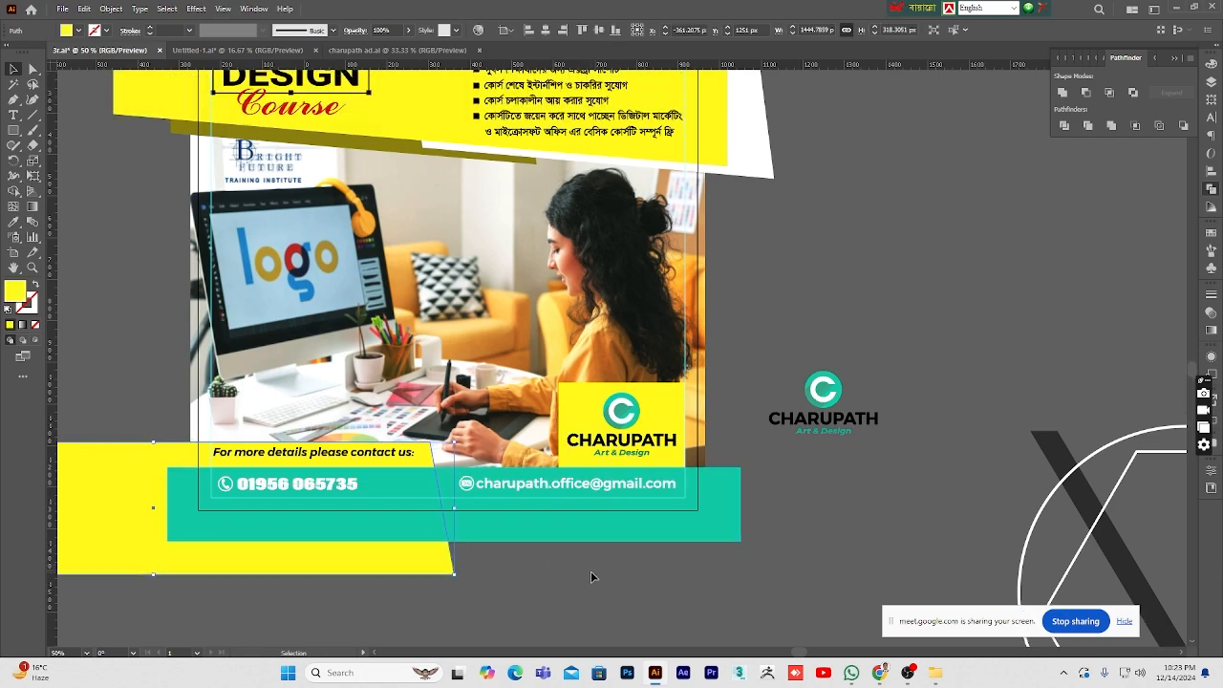
{"action": "left_click", "coordinate": [586, 571]}
- Lower the contact heading text to center it vertically in the visible part of the yellow strip
{"action": "left_click", "coordinate": [423, 456]}
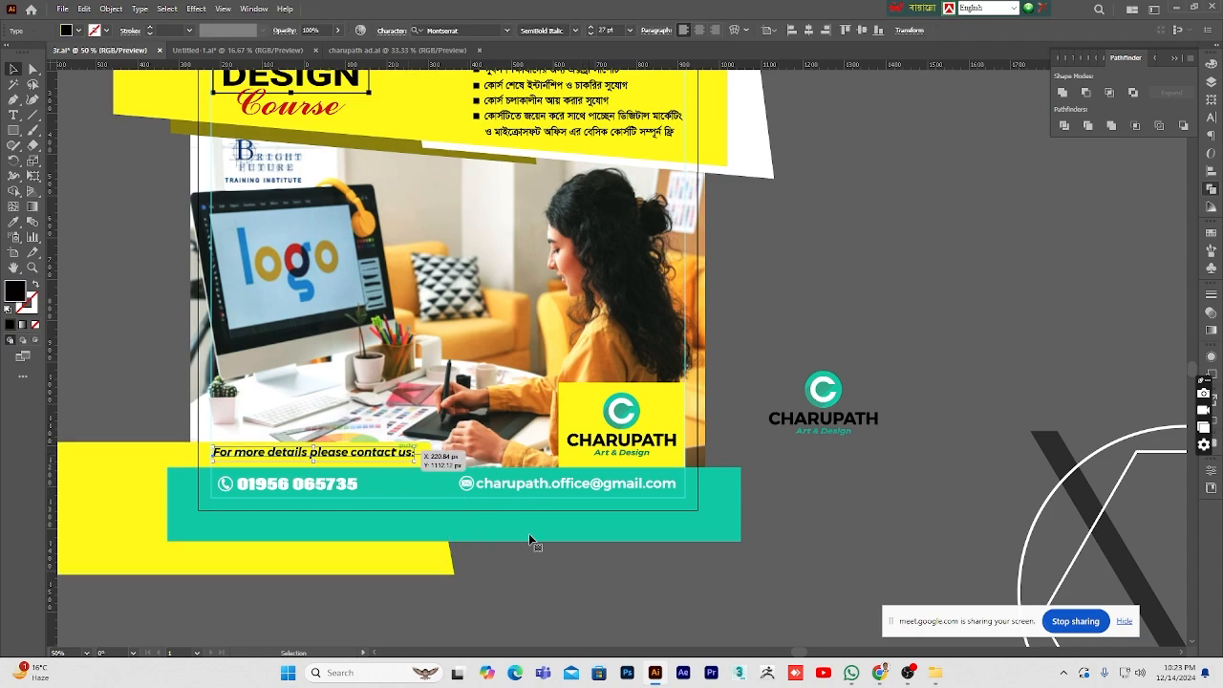
{"action": "key", "text": "Down"}
{"action": "key", "text": "Down"}
{"action": "key", "text": "Down"}
{"action": "key", "text": "Down"}
{"action": "key", "text": "Down"}
{"action": "key", "text": "Down"}
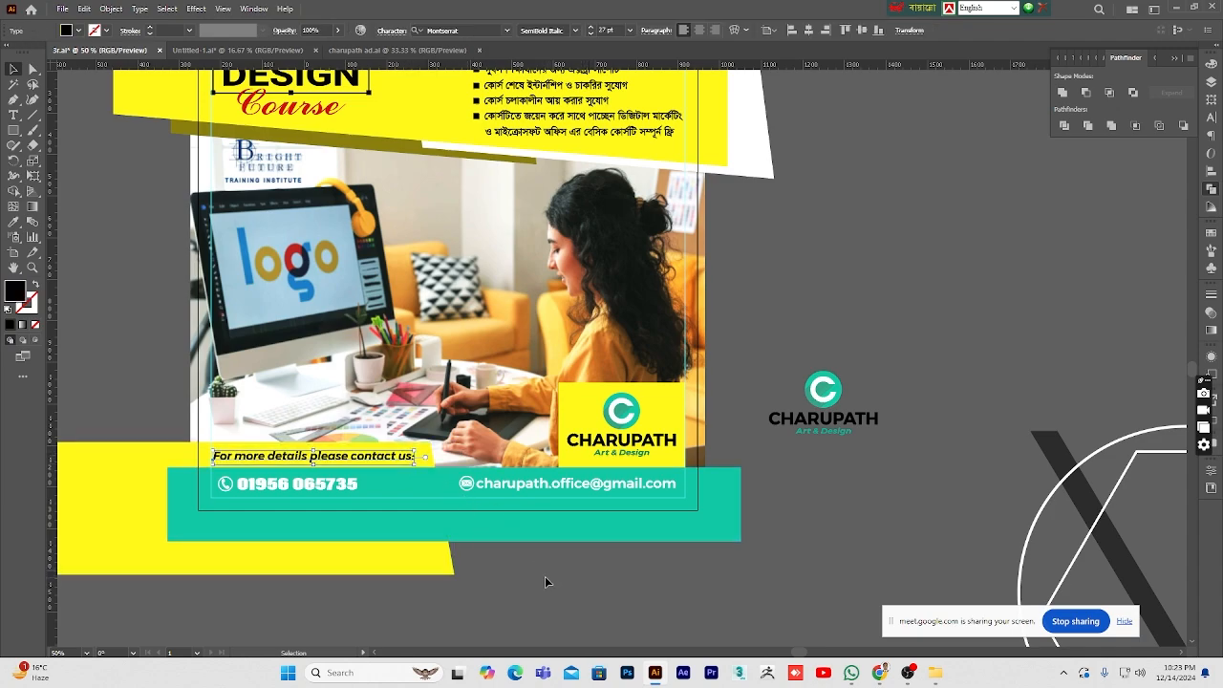
{"action": "left_click", "coordinate": [544, 576]}
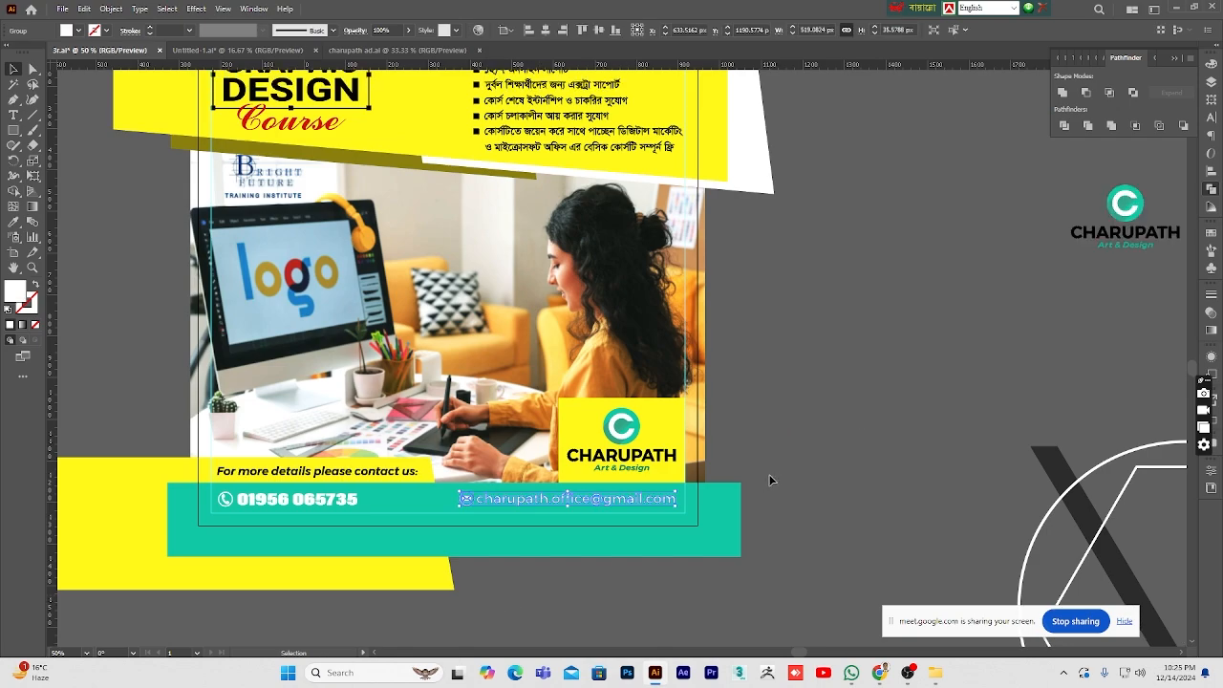
- Nudge the e-mail line 4 px to the right and the phone line slightly to the left on the teal bar
{"action": "left_click", "coordinate": [769, 474]}
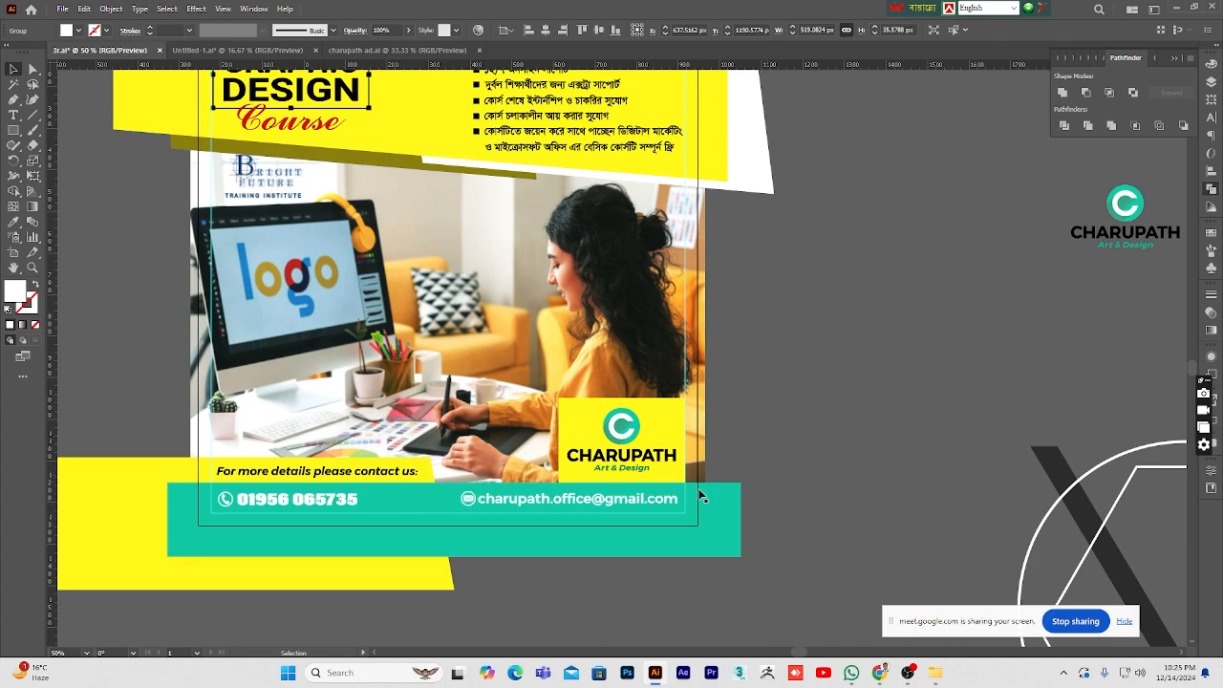
{"action": "left_click", "coordinate": [308, 509]}
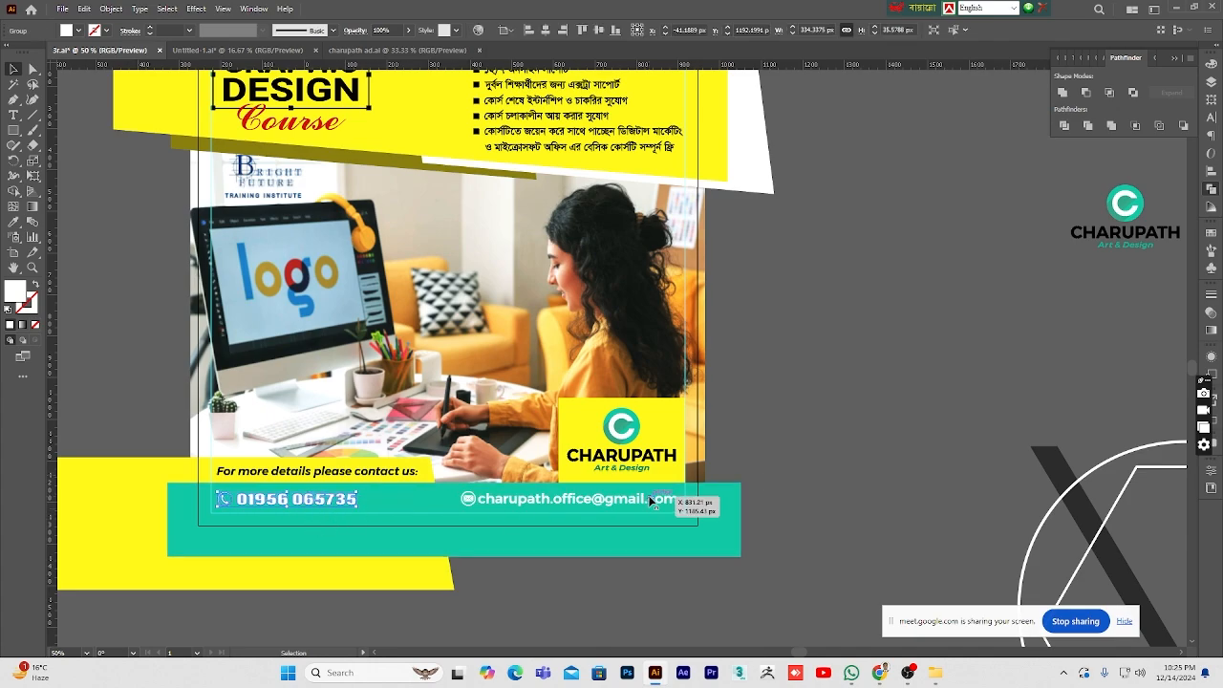
{"action": "left_click", "coordinate": [761, 440]}
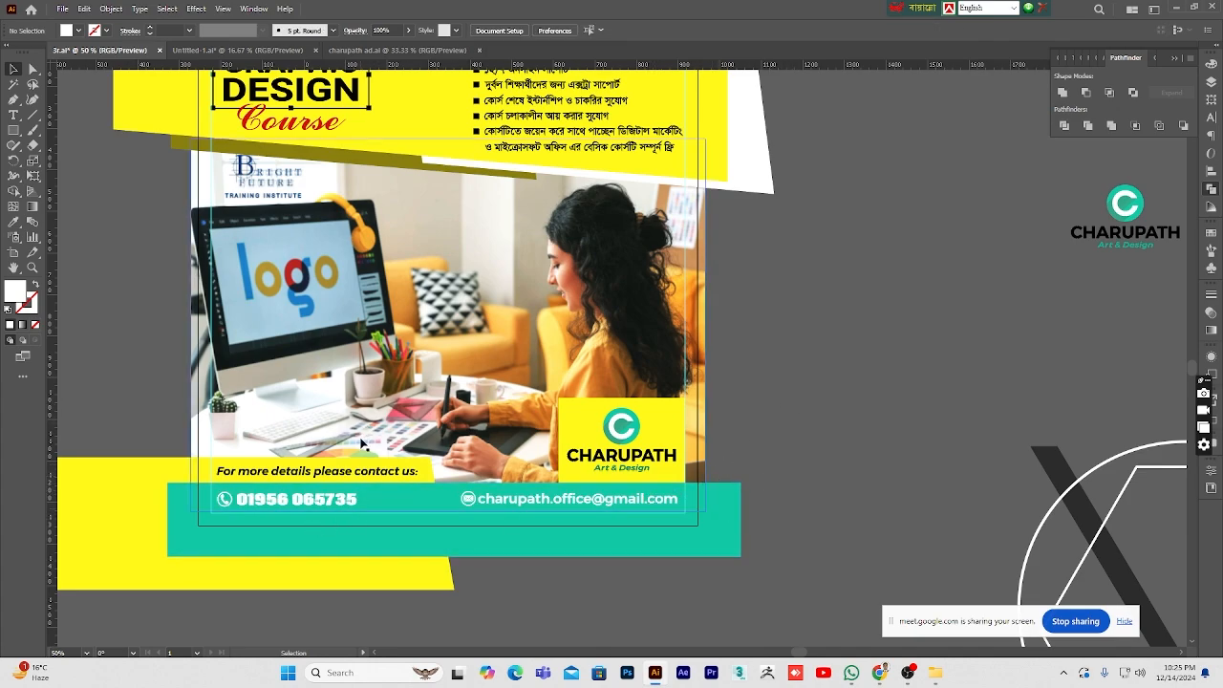
- Nudge the contact heading slightly to the right, then align its left edge with the phone line on the teal bar
{"action": "left_click", "coordinate": [346, 472]}
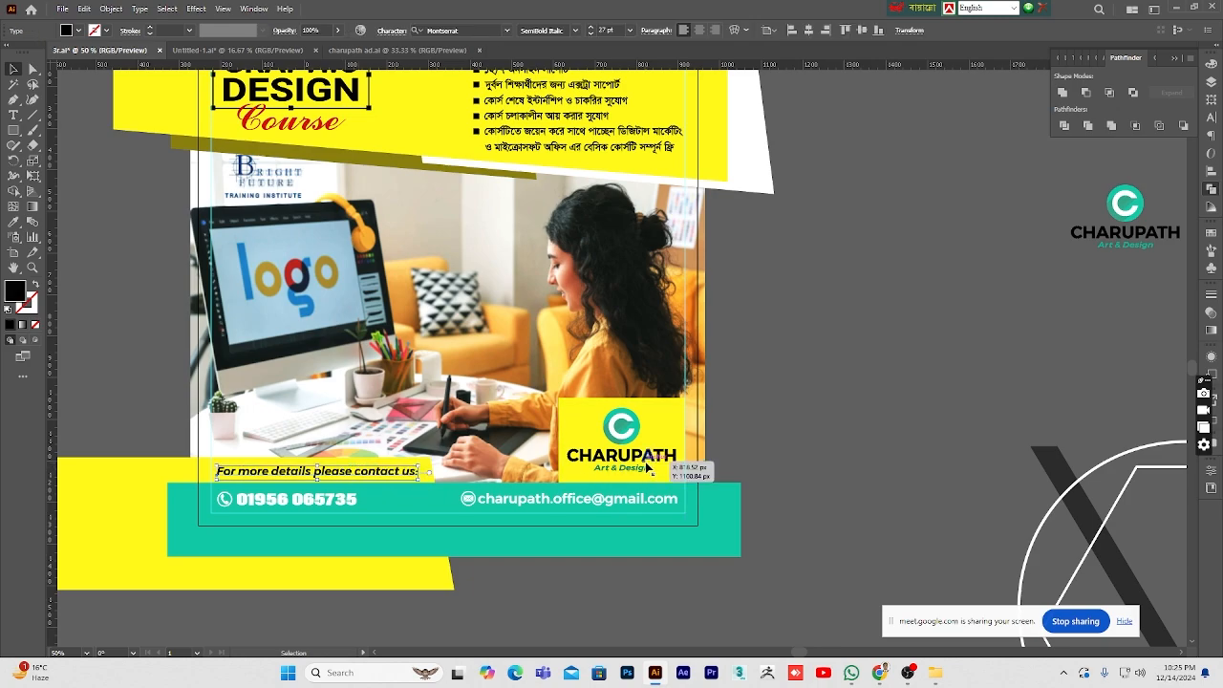
{"action": "left_click", "coordinate": [721, 425]}
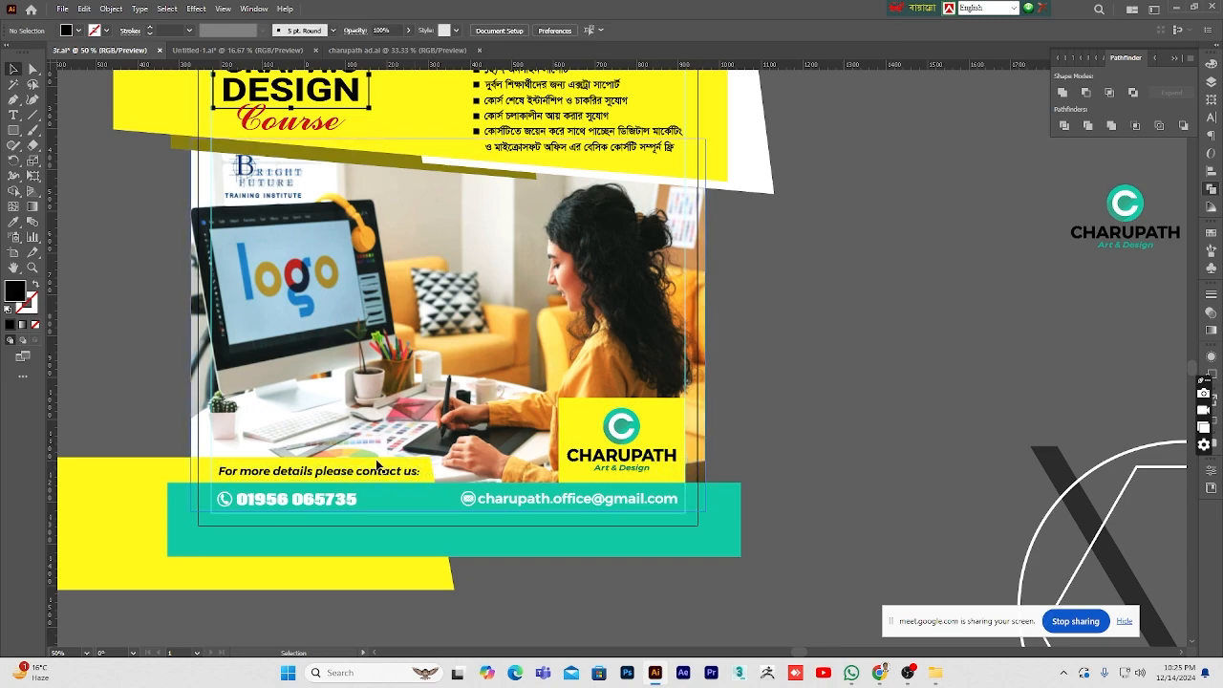
{"action": "left_click", "coordinate": [316, 476]}
{"action": "left_click", "coordinate": [306, 505], "text": "shift"}
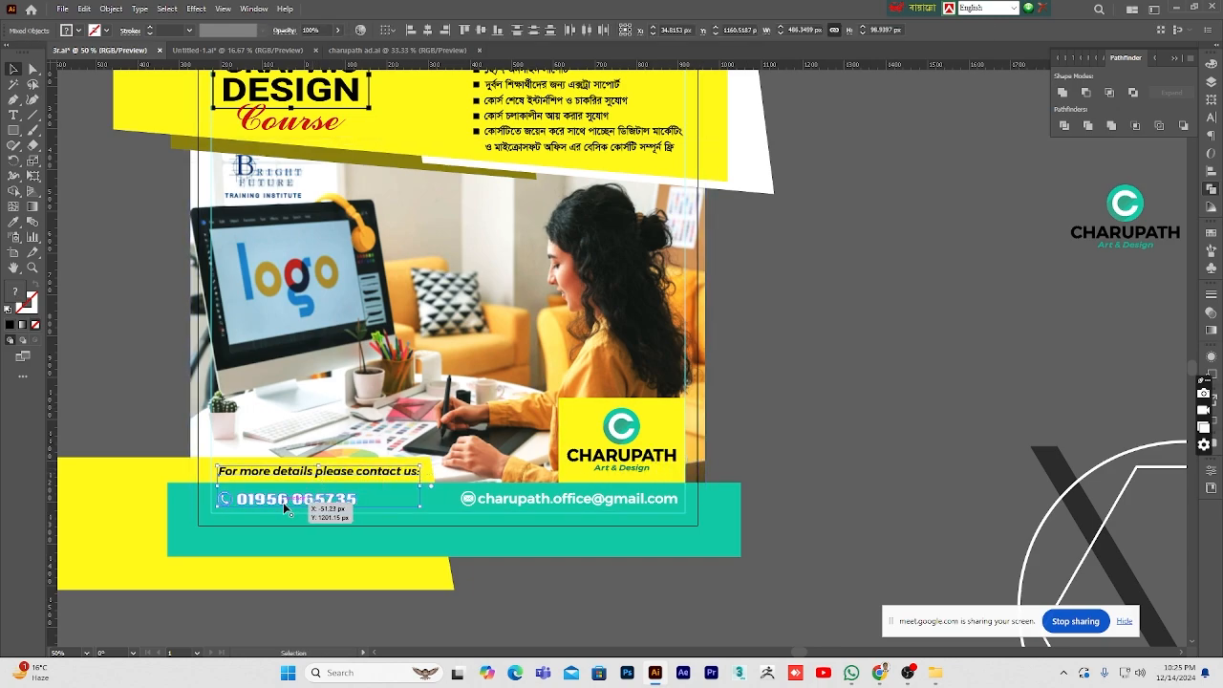
{"action": "left_click", "coordinate": [411, 29]}
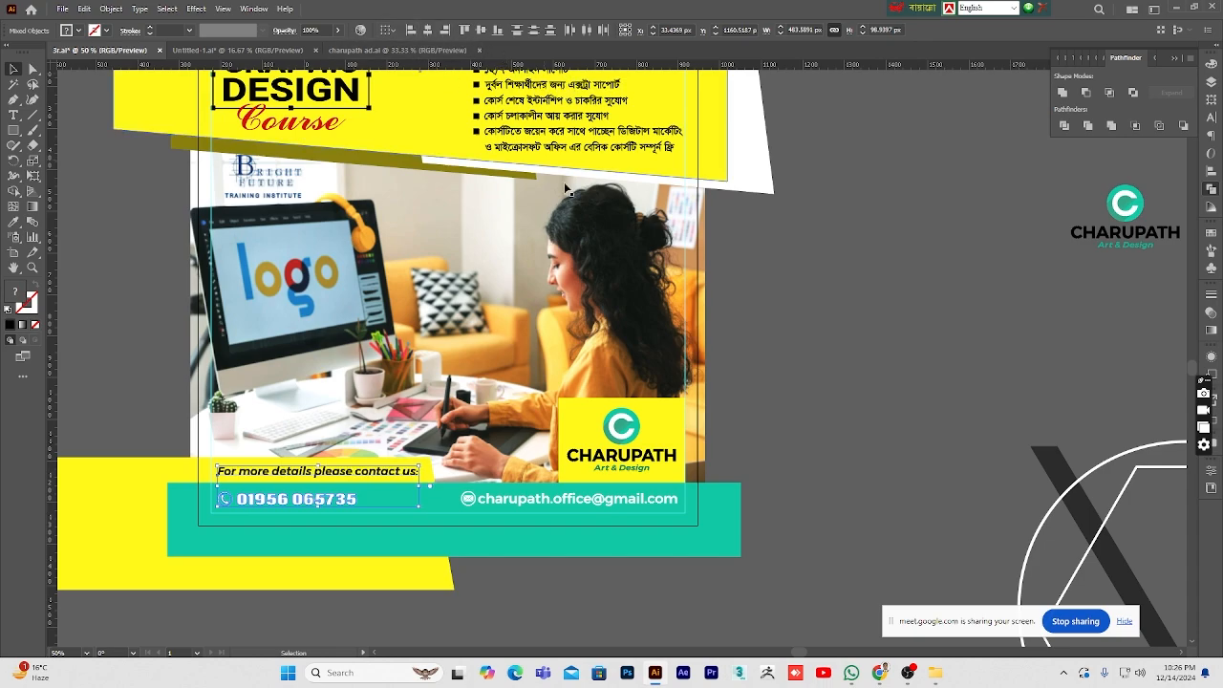
{"action": "left_click", "coordinate": [789, 380]}
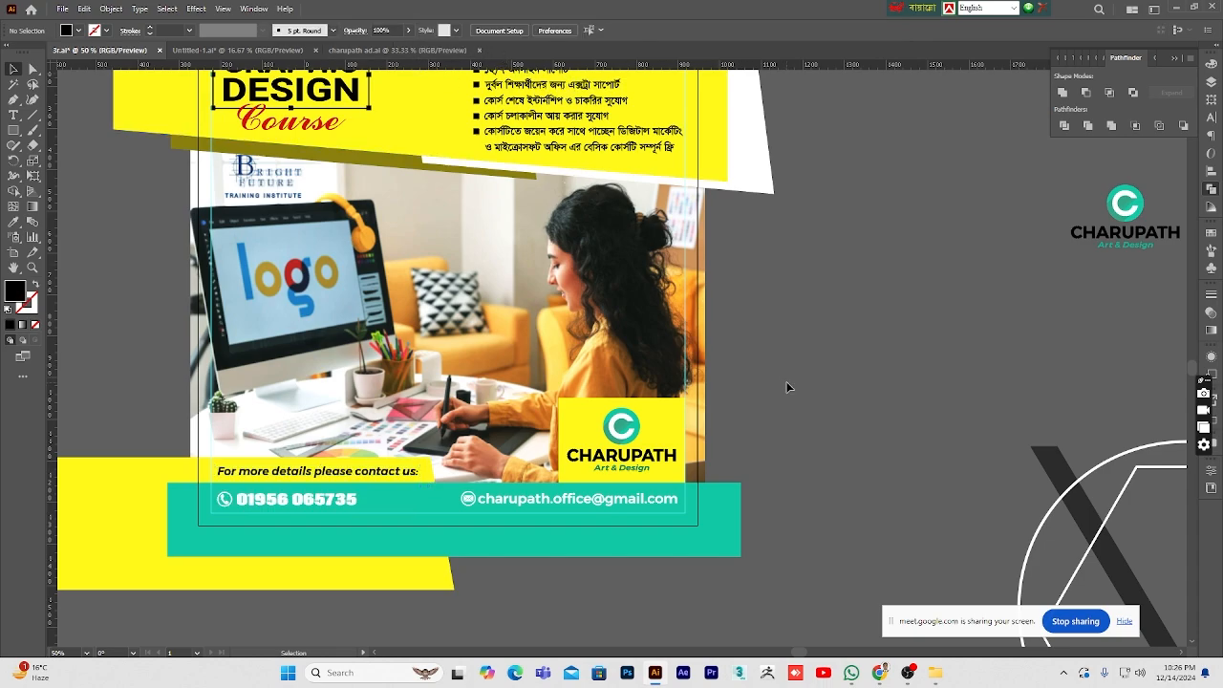
{"action": "scroll", "coordinate": [787, 382], "scroll_direction": "up", "scroll_amount": 2}
{"action": "scroll", "coordinate": [787, 385], "scroll_direction": "down", "scroll_amount": 2}
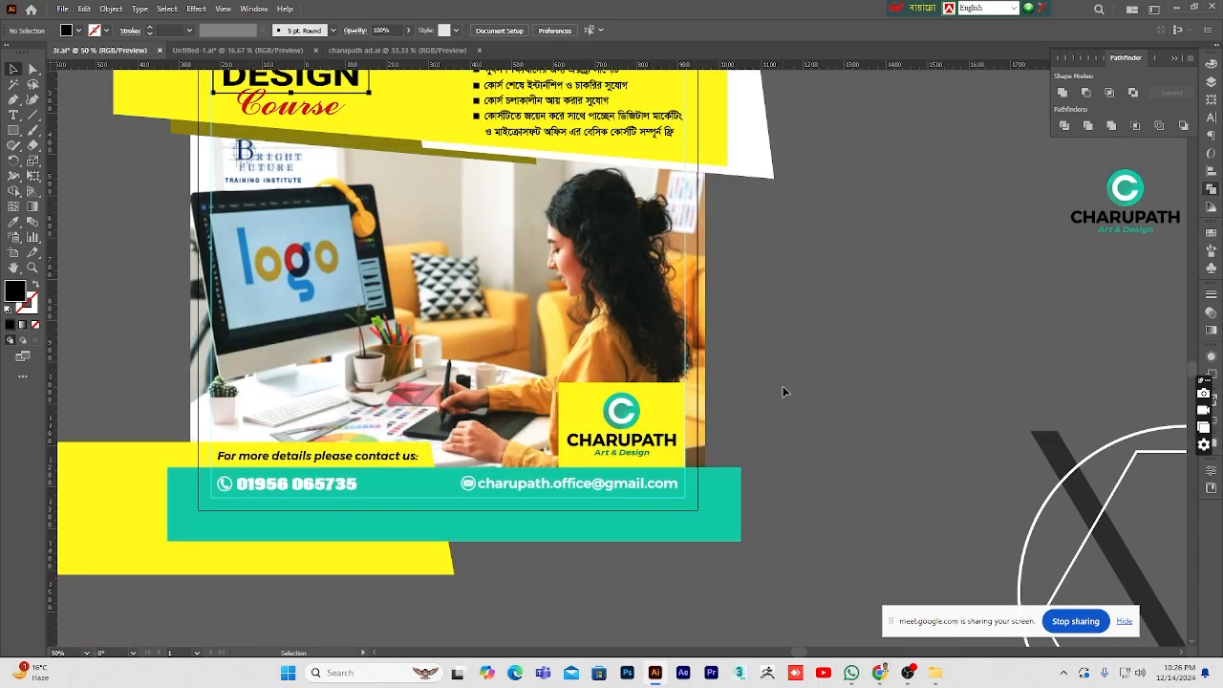
- Draw a thin vertical divider rectangle about 5 px wide and 54 px high between the phone and e-mail lines
{"action": "left_click", "coordinate": [31, 267]}
{"action": "left_click", "coordinate": [615, 323], "text": "alt"}
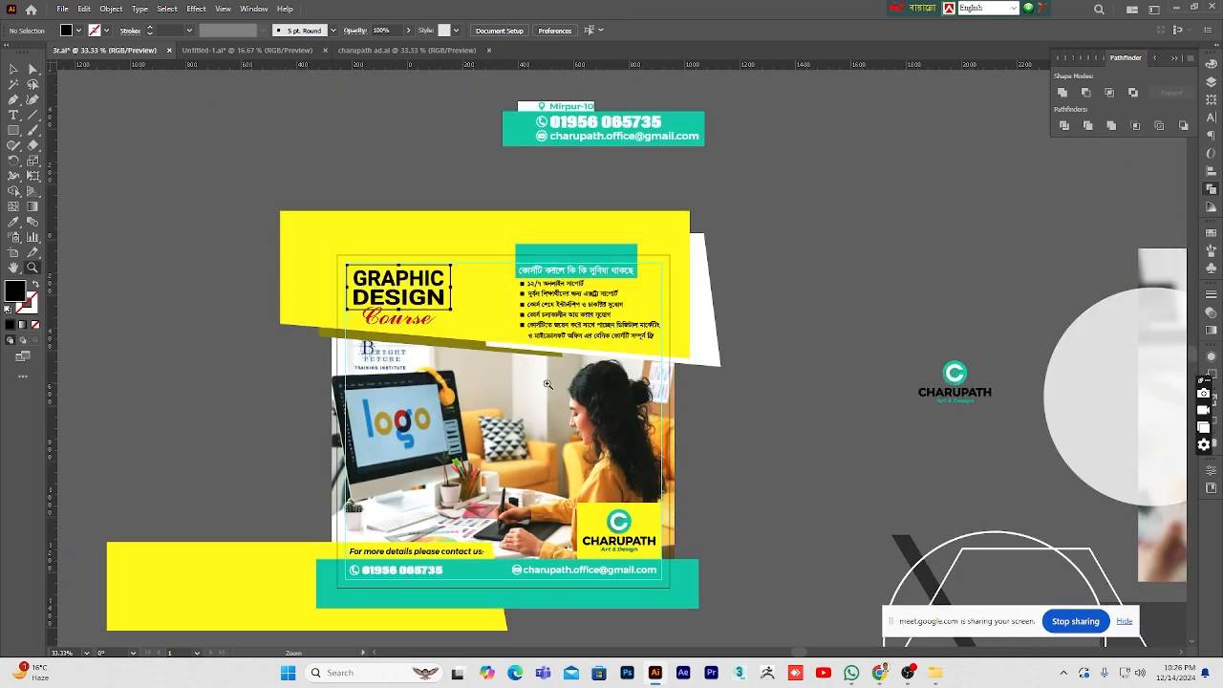
{"action": "scroll", "coordinate": [547, 384], "scroll_direction": "down", "scroll_amount": 2}
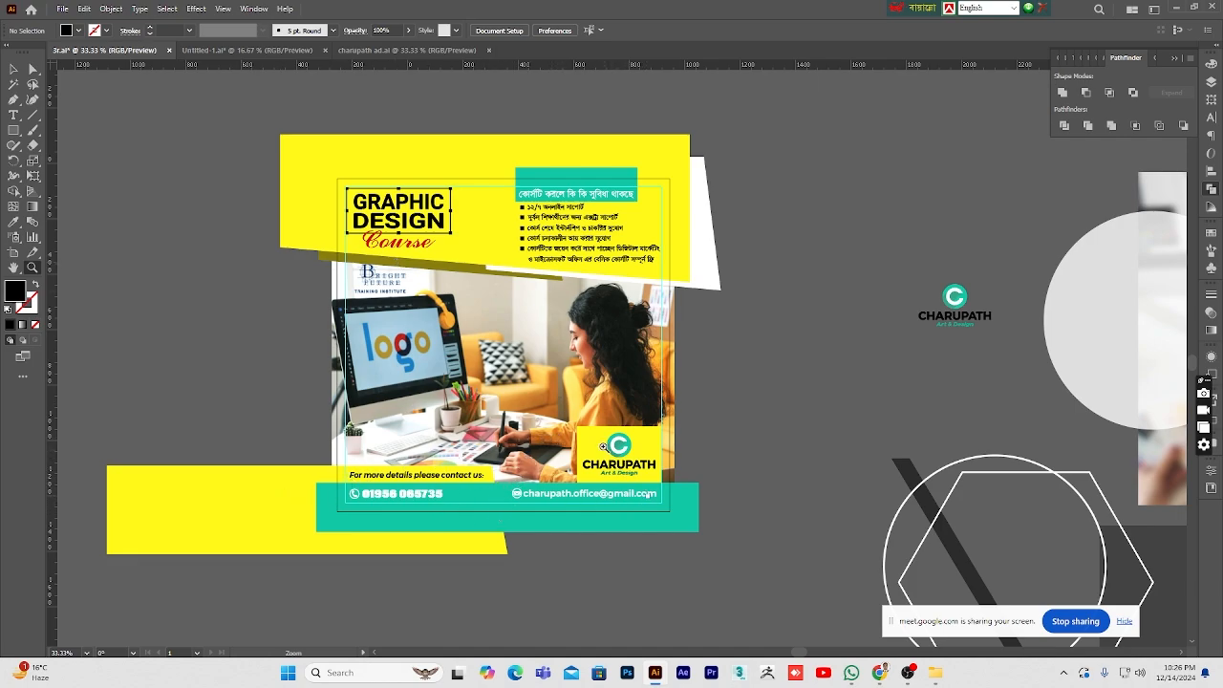
{"action": "left_click", "coordinate": [540, 513], "text": "alt"}
{"action": "left_click", "coordinate": [578, 388]}
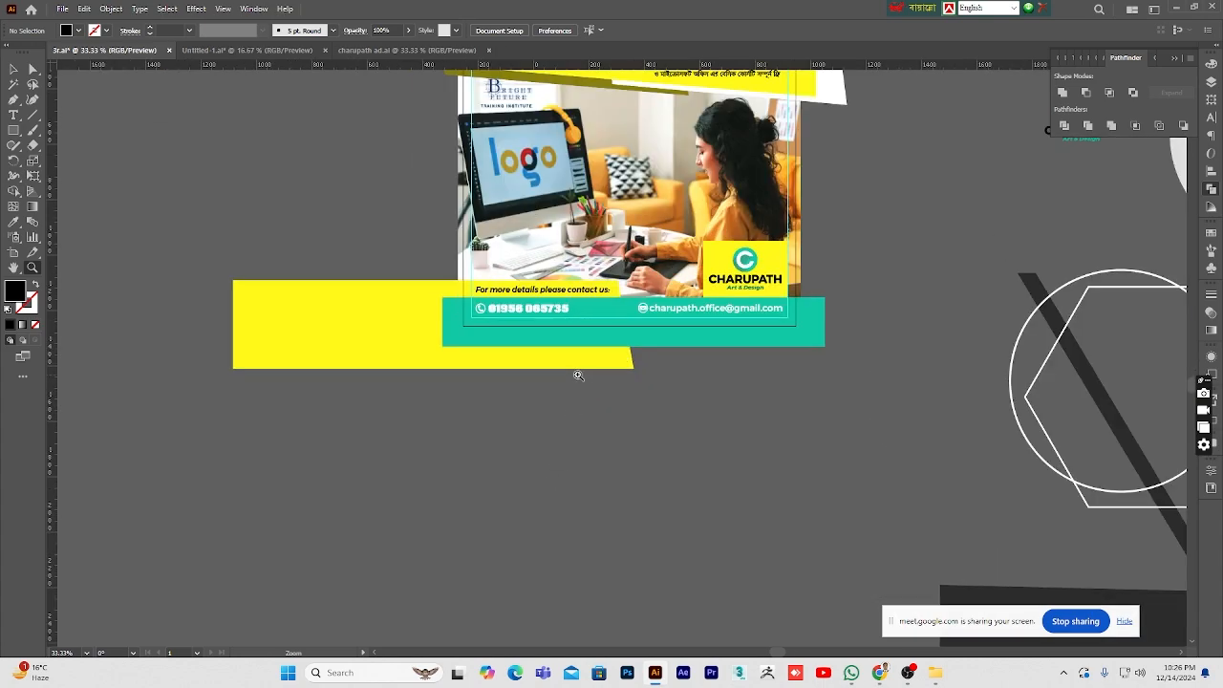
{"action": "left_click", "coordinate": [578, 388]}
{"action": "left_click", "coordinate": [630, 293]}
{"action": "left_click", "coordinate": [631, 293]}
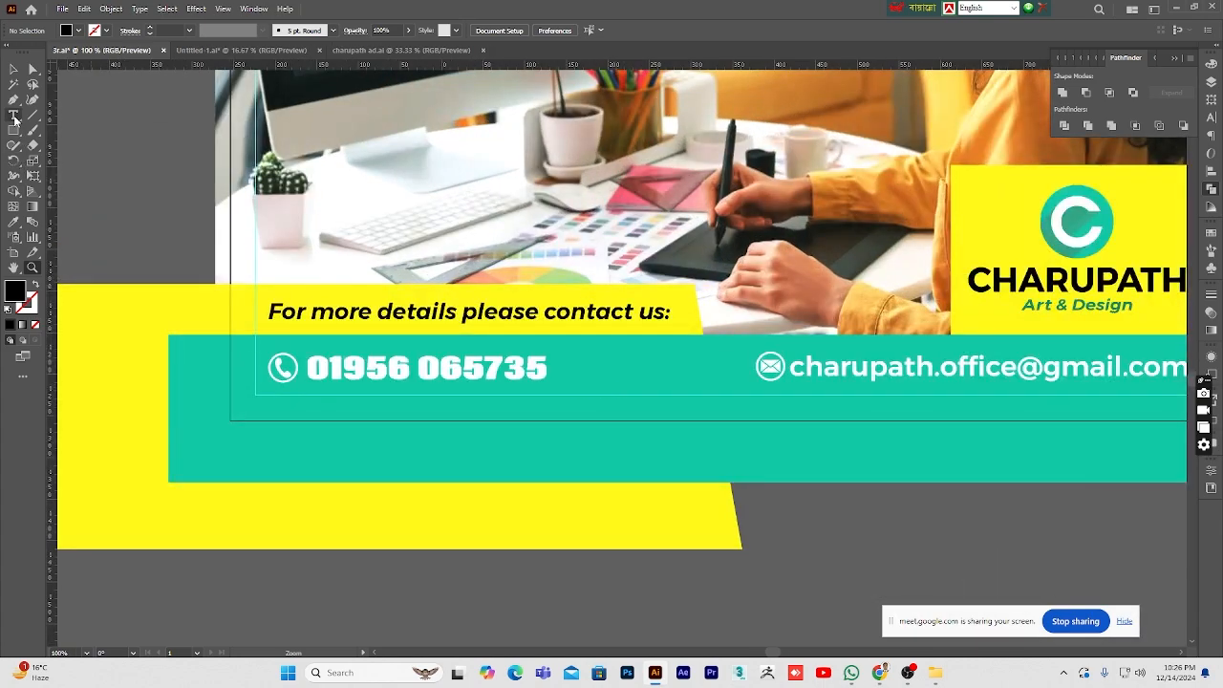
{"action": "left_click", "coordinate": [13, 130]}
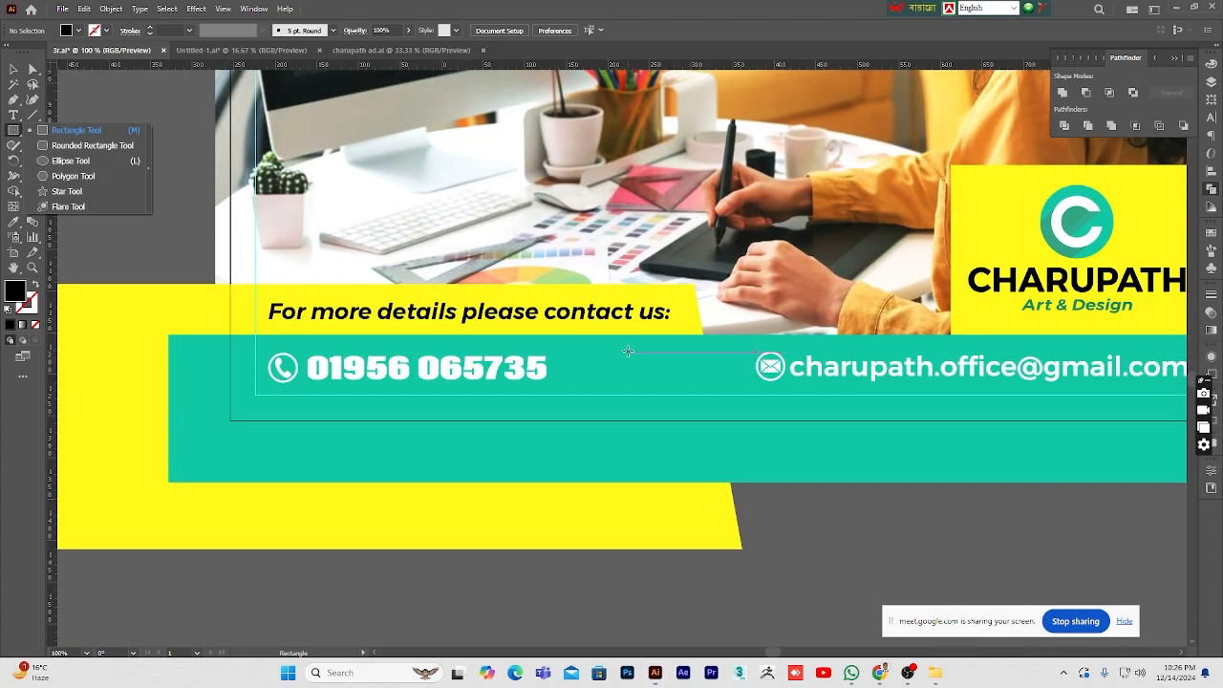
{"action": "left_click_drag", "start_coordinate": [628, 351], "coordinate": [632, 384]}
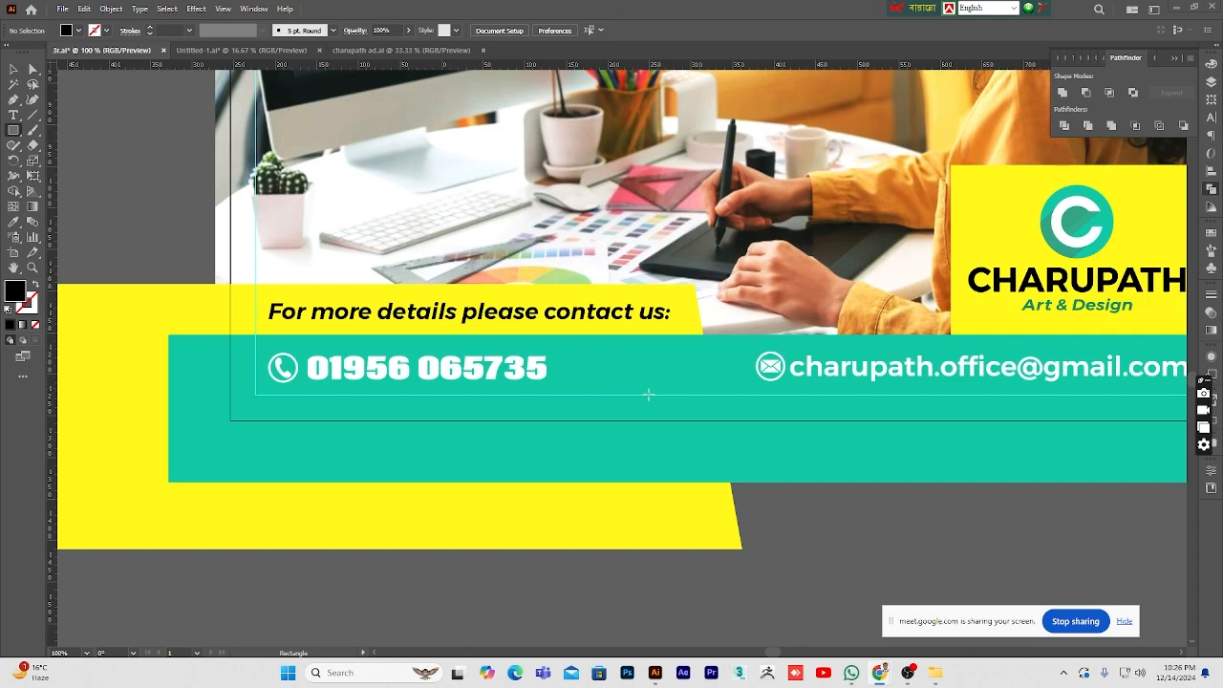
{"action": "left_click_drag", "start_coordinate": [622, 346], "coordinate": [625, 388]}
- Fill the divider with the yellow sampled from the contact strip
{"action": "left_click", "coordinate": [18, 222]}
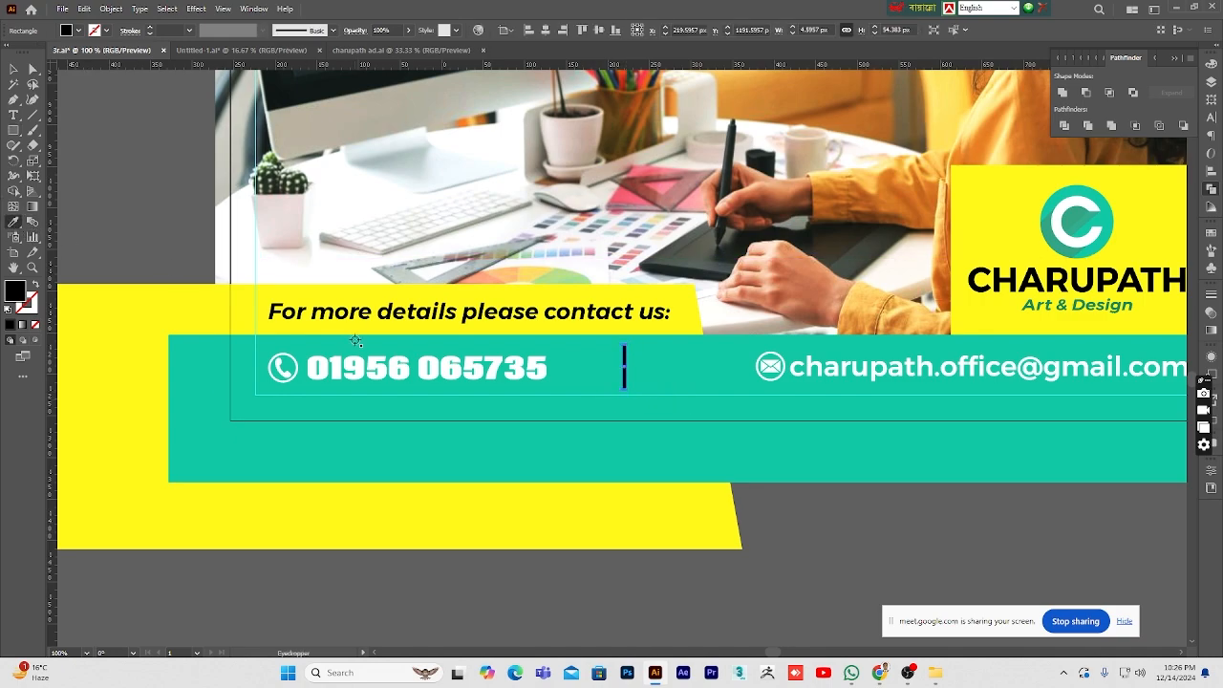
{"action": "left_click", "coordinate": [196, 310]}
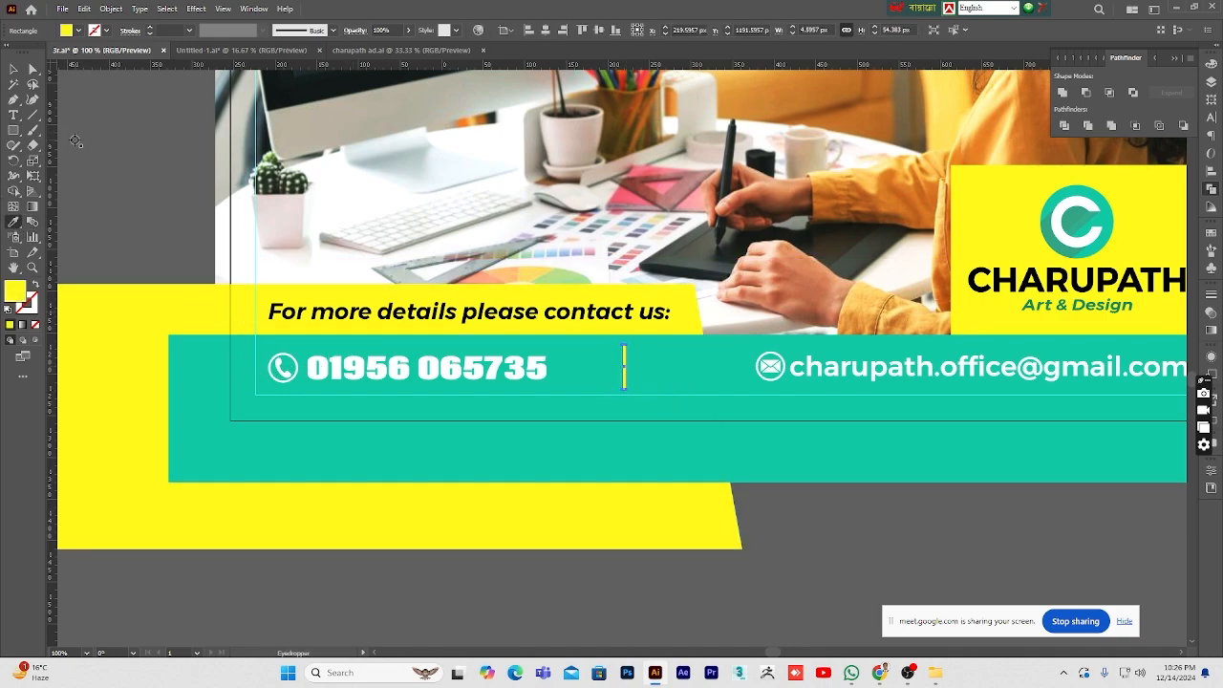
{"action": "left_click", "coordinate": [11, 70]}
{"action": "left_click", "coordinate": [908, 531]}
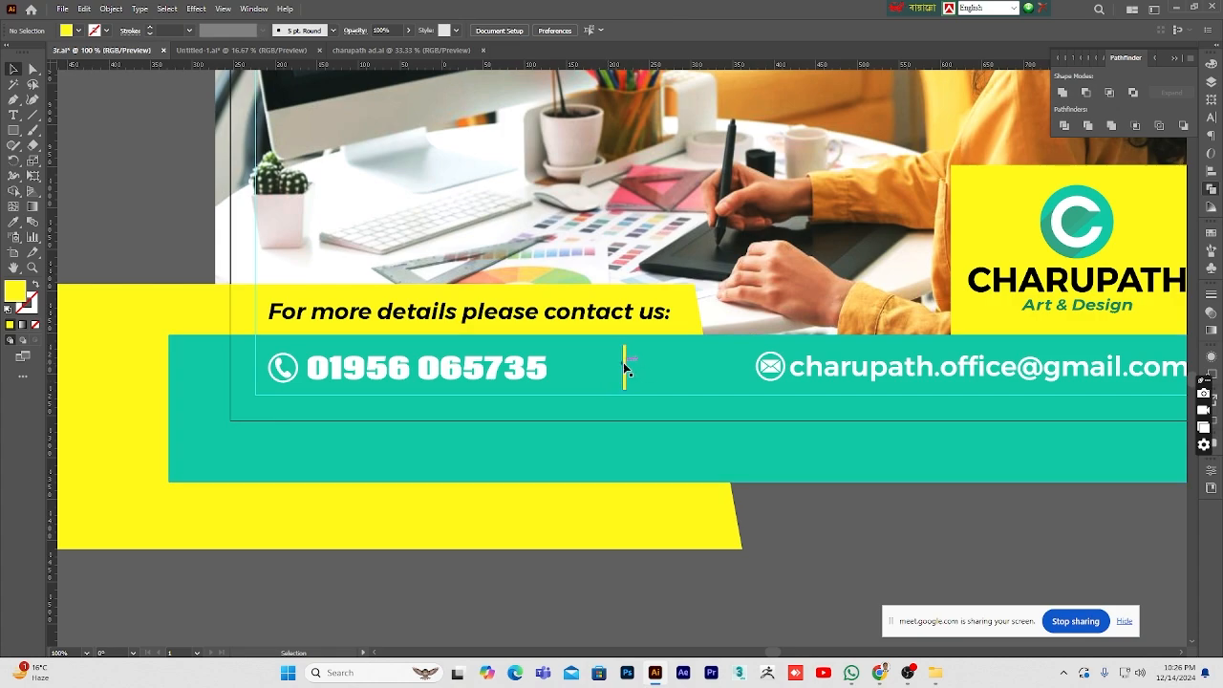
- Shift the divider right to about X 246 px and fill it with the white sampled from the phone number
{"action": "left_click_drag", "start_coordinate": [624, 362], "coordinate": [643, 362]}
{"action": "left_click", "coordinate": [647, 368]}
{"action": "left_click", "coordinate": [11, 223]}
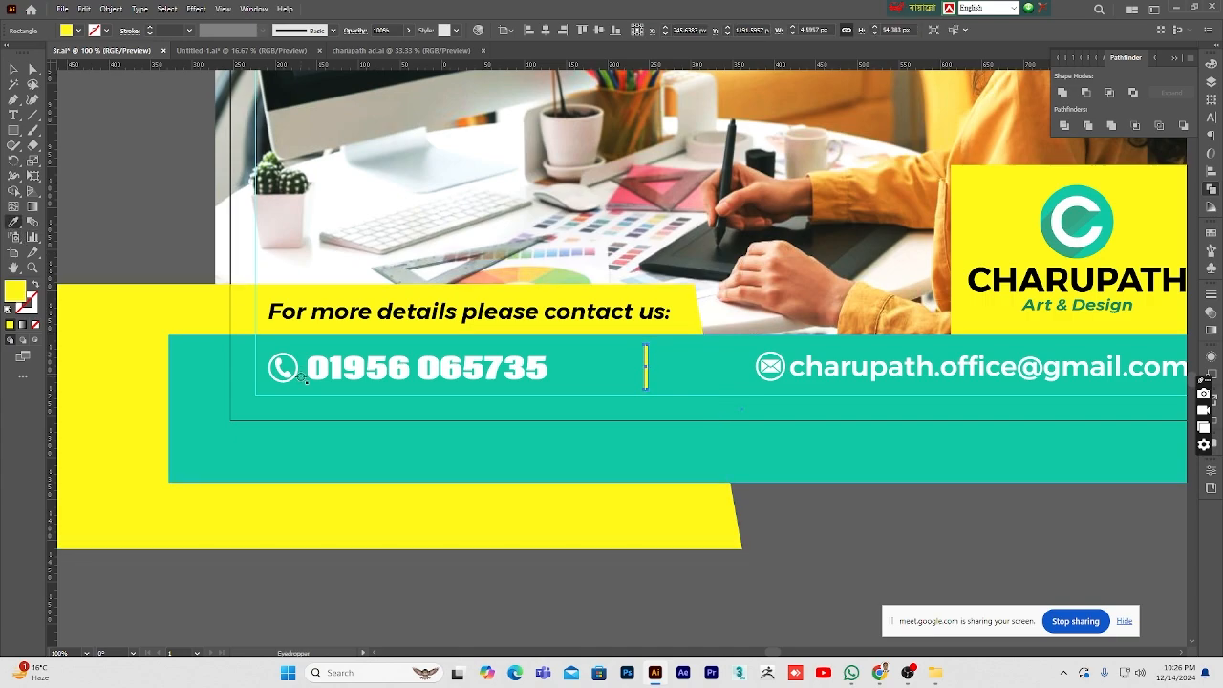
{"action": "left_click", "coordinate": [312, 367]}
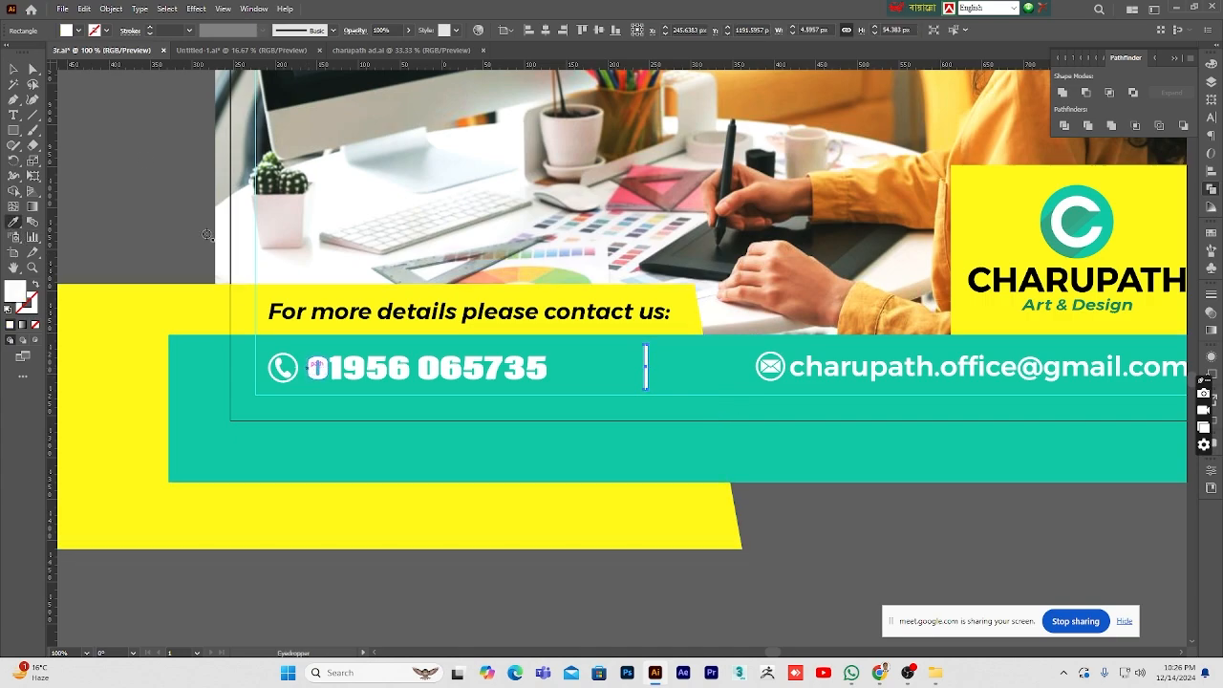
{"action": "left_click", "coordinate": [12, 70]}
{"action": "left_click", "coordinate": [923, 525]}
{"action": "scroll", "coordinate": [994, 583], "scroll_direction": "up", "scroll_amount": 1}
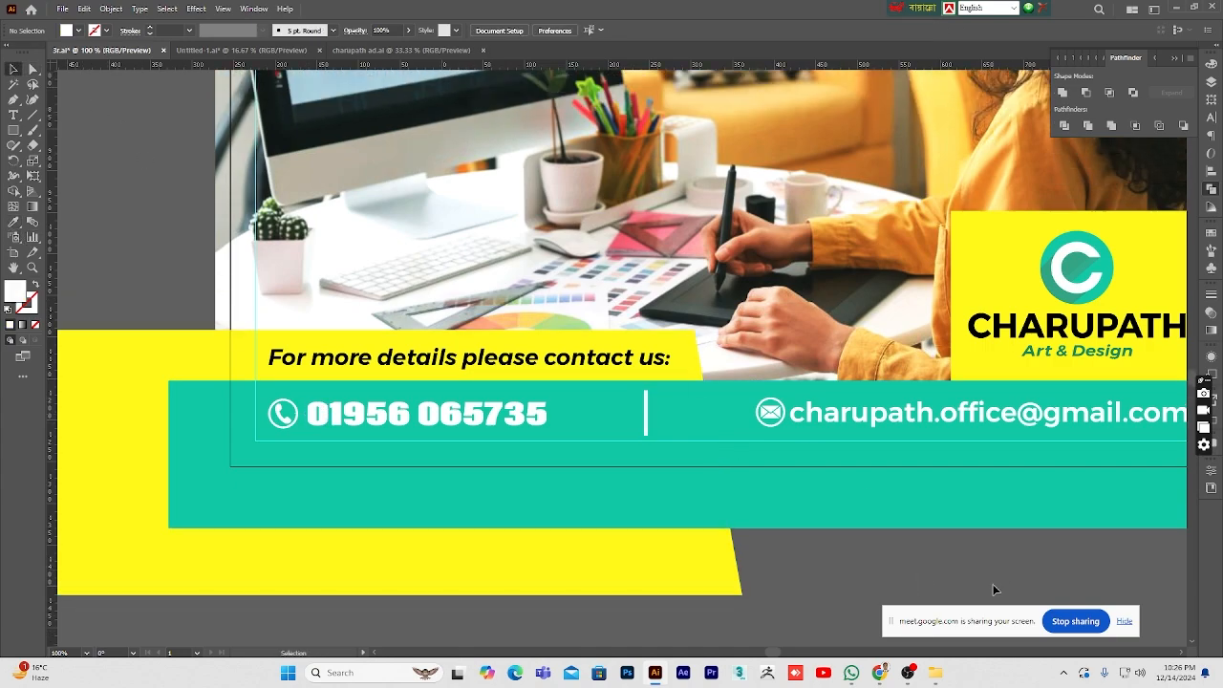
- Examine the overall layout of the post from the contact bars up to the slanted header
{"action": "left_click", "coordinate": [33, 267]}
{"action": "left_click", "coordinate": [797, 377]}
{"action": "left_click", "coordinate": [769, 371], "text": "alt"}
{"action": "left_click", "coordinate": [669, 366], "text": "alt"}
{"action": "left_click", "coordinate": [568, 362], "text": "alt"}
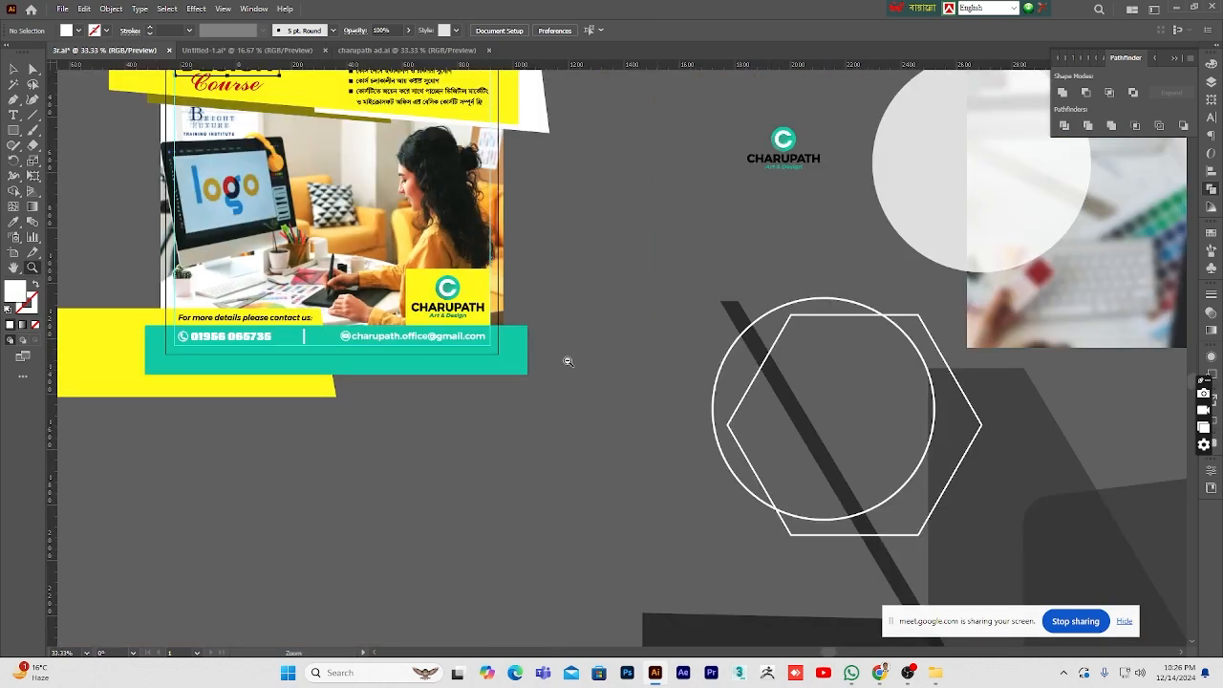
{"action": "left_click", "coordinate": [276, 290]}
{"action": "scroll", "coordinate": [632, 435], "scroll_direction": "up", "scroll_amount": 5}
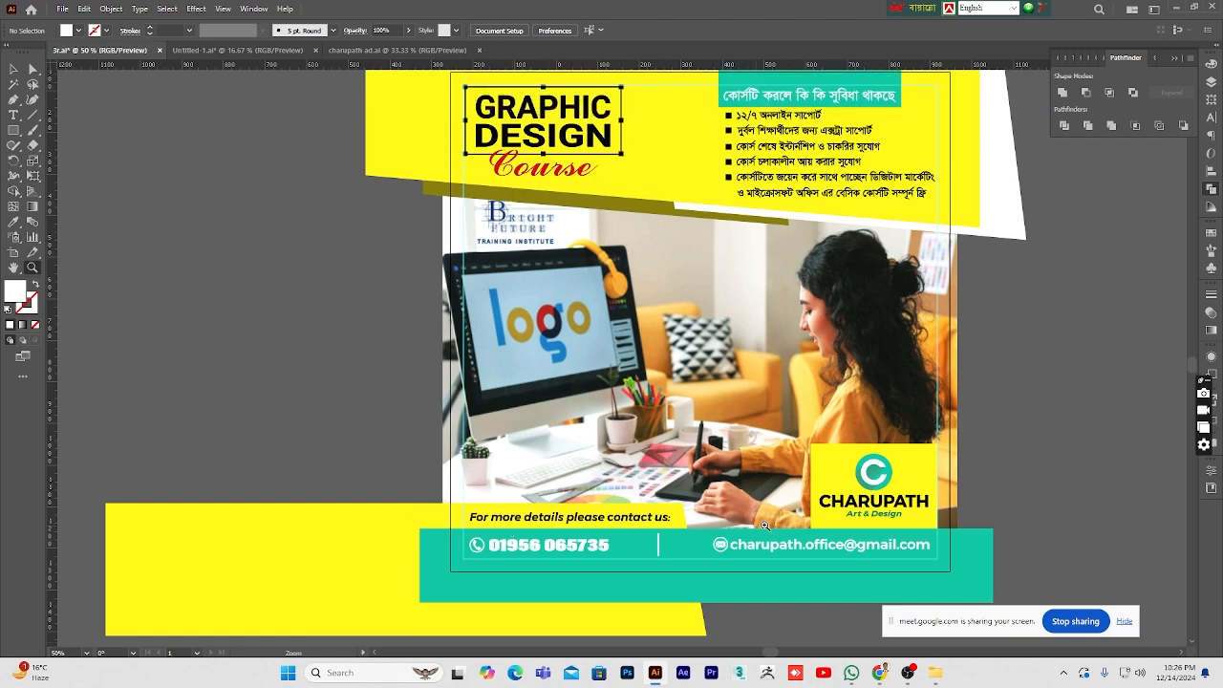
{"action": "scroll", "coordinate": [789, 450], "scroll_direction": "up", "scroll_amount": 5}
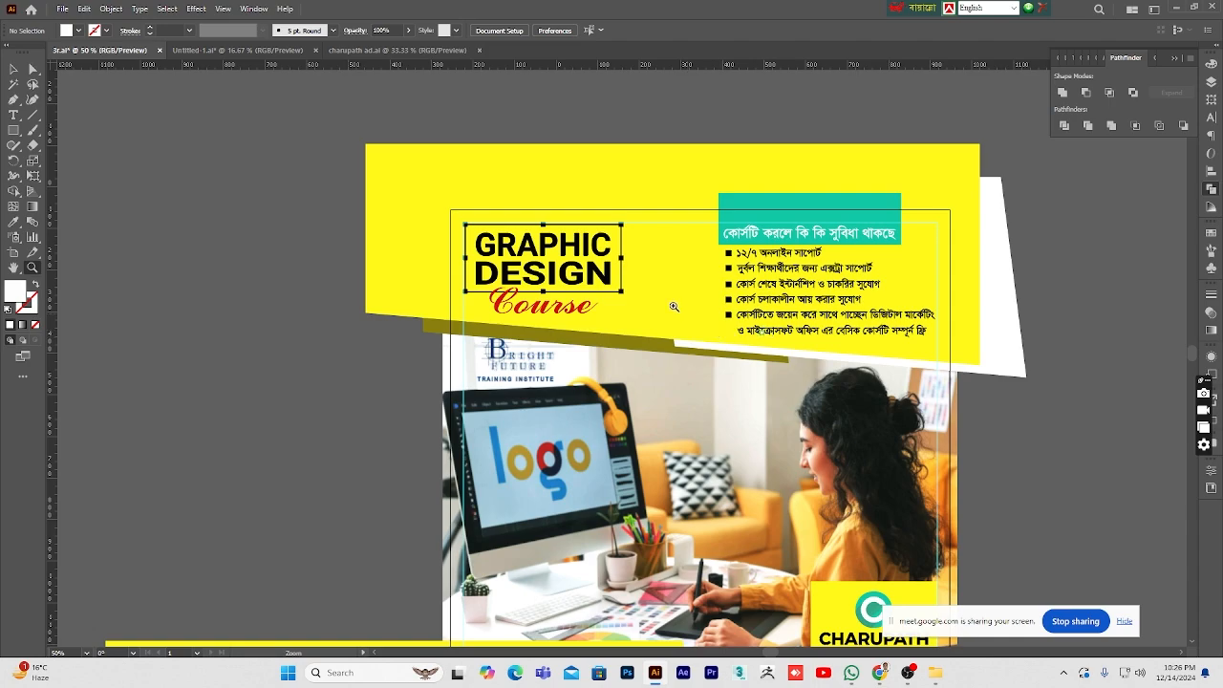
{"action": "left_click", "coordinate": [749, 469], "text": "alt"}
{"action": "left_click", "coordinate": [596, 418], "text": "alt"}
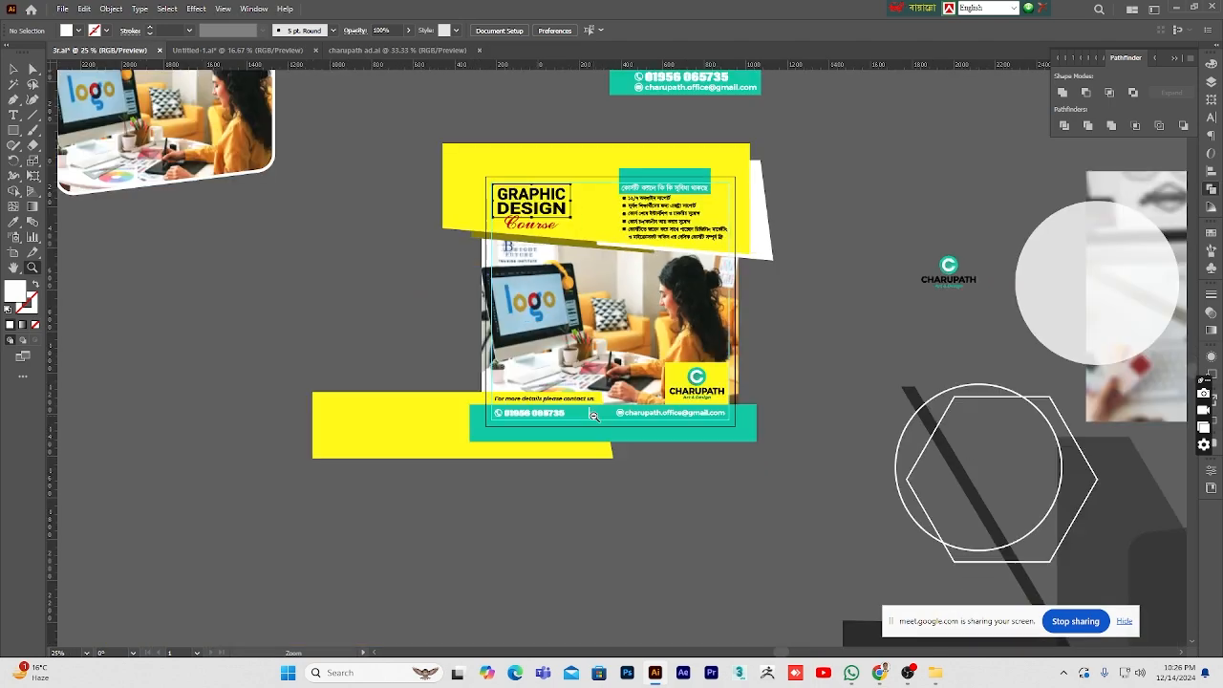
- Take the Ps, Ai, Ae and Pr icons with the Admission GOING ON, course-length and Freelancing texts out of the older design towards the post
{"action": "scroll", "coordinate": [533, 406], "scroll_direction": "up", "scroll_amount": 6}
{"action": "left_click", "coordinate": [462, 382], "text": "alt"}
{"action": "left_click", "coordinate": [478, 386], "text": "alt"}
{"action": "left_click", "coordinate": [537, 363]}
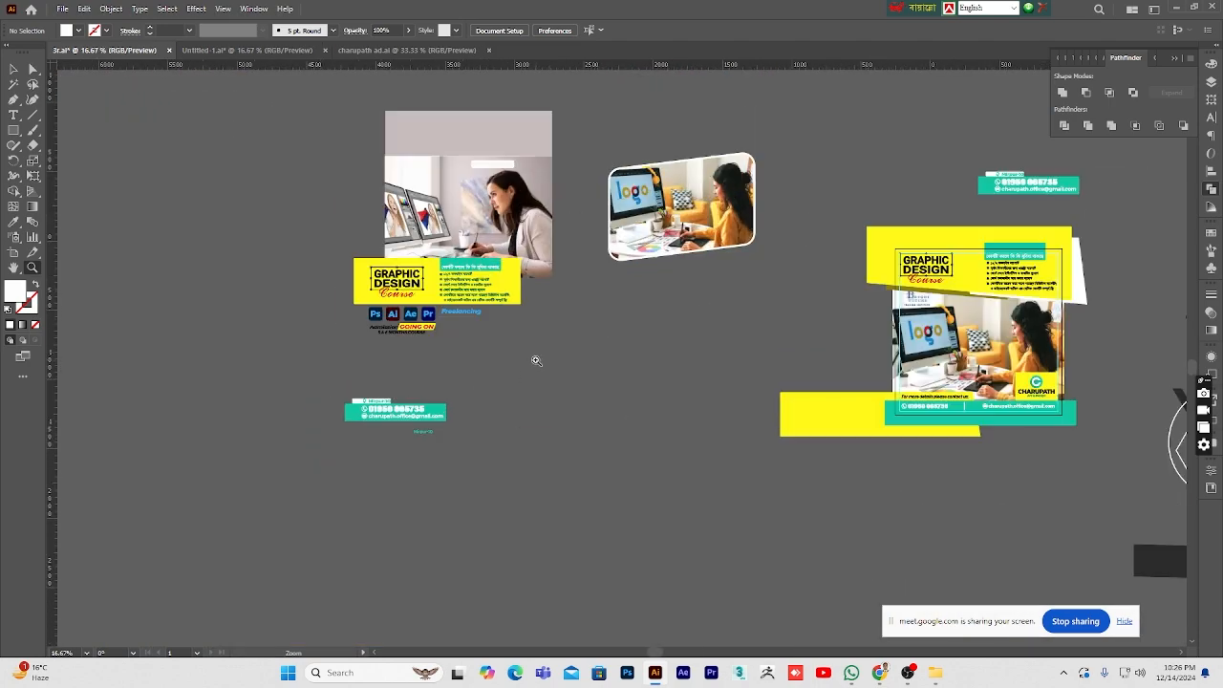
{"action": "left_click", "coordinate": [579, 338]}
{"action": "left_click", "coordinate": [535, 335]}
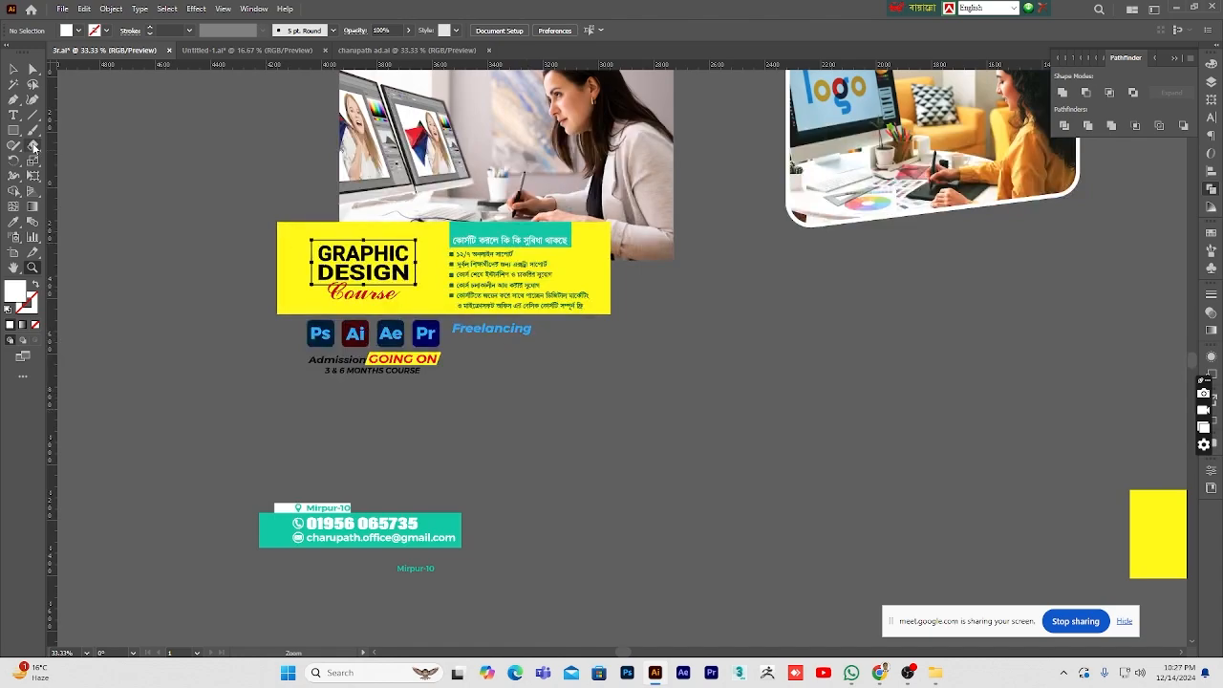
{"action": "left_click", "coordinate": [14, 70]}
{"action": "left_click_drag", "start_coordinate": [229, 318], "coordinate": [652, 420]}
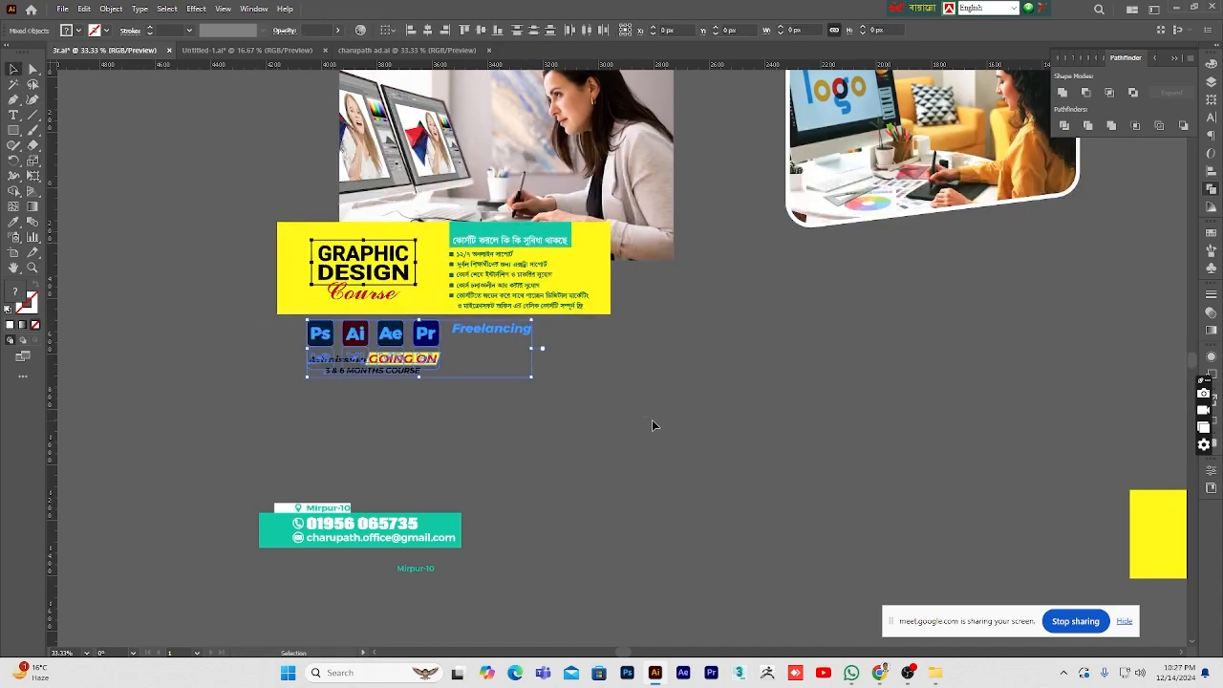
{"action": "left_click_drag", "start_coordinate": [332, 362], "coordinate": [971, 382]}
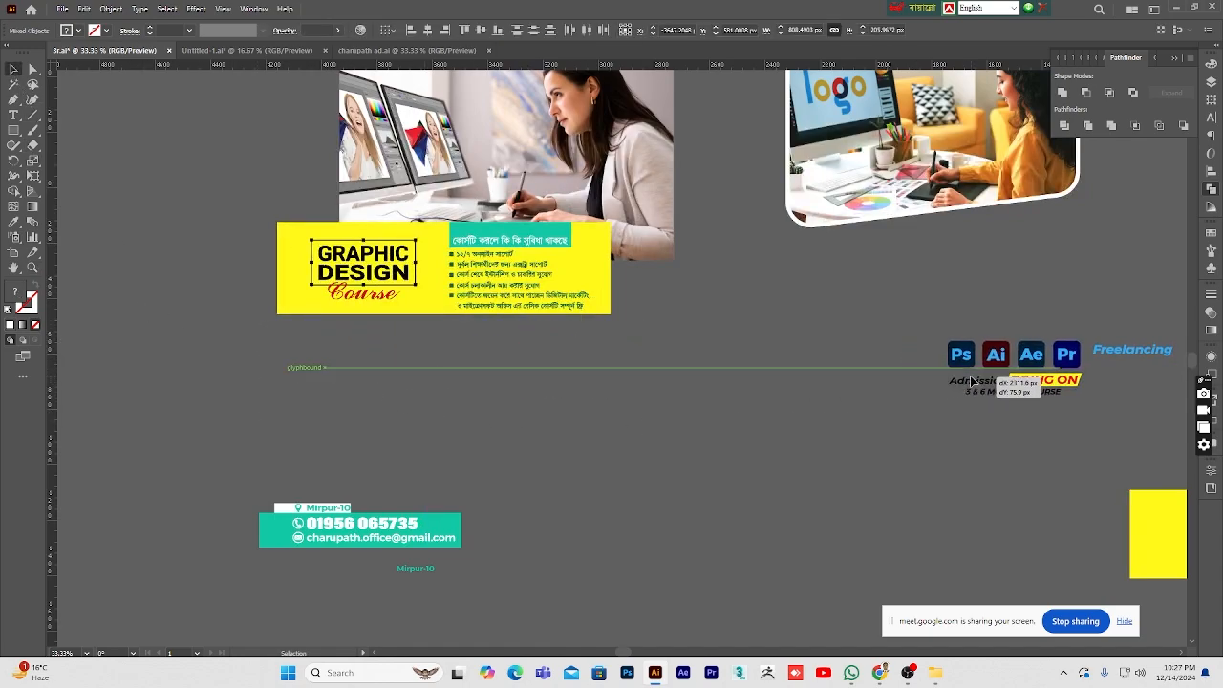
- Place the software icons with their admission and Freelancing texts just above the post's yellow header
{"action": "left_click", "coordinate": [16, 267]}
{"action": "left_click_drag", "start_coordinate": [729, 409], "coordinate": [172, 459]}
{"action": "left_click_drag", "start_coordinate": [414, 442], "coordinate": [402, 446]}
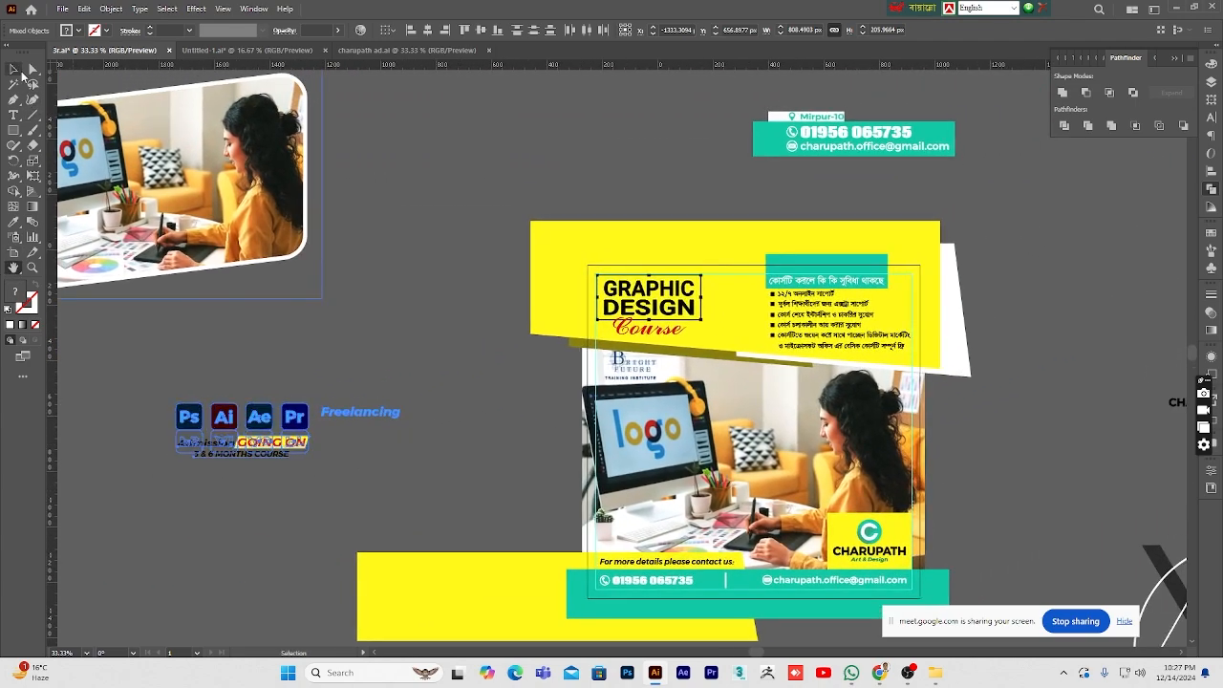
{"action": "left_click", "coordinate": [14, 72]}
{"action": "left_click_drag", "start_coordinate": [272, 418], "coordinate": [624, 174]}
{"action": "scroll", "coordinate": [750, 366], "scroll_direction": "up", "scroll_amount": 2}
{"action": "scroll", "coordinate": [750, 366], "scroll_direction": "up", "scroll_amount": 1}
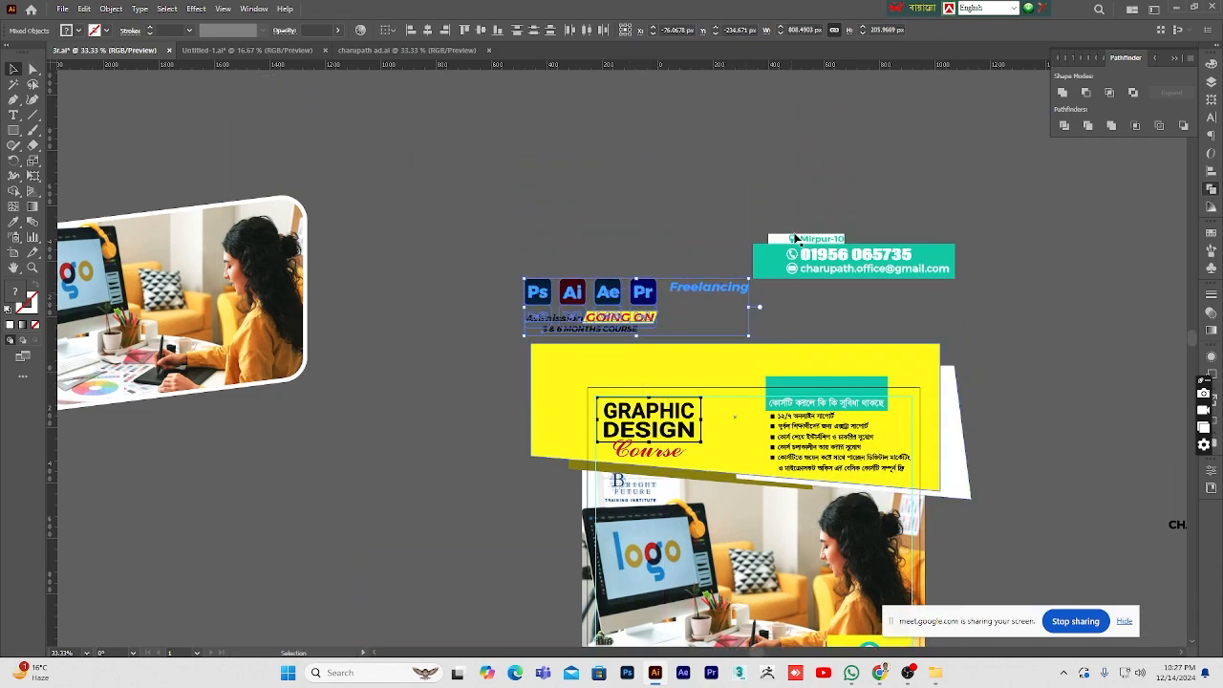
{"action": "left_click", "coordinate": [838, 312]}
{"action": "left_click_drag", "start_coordinate": [846, 305], "coordinate": [797, 190]}
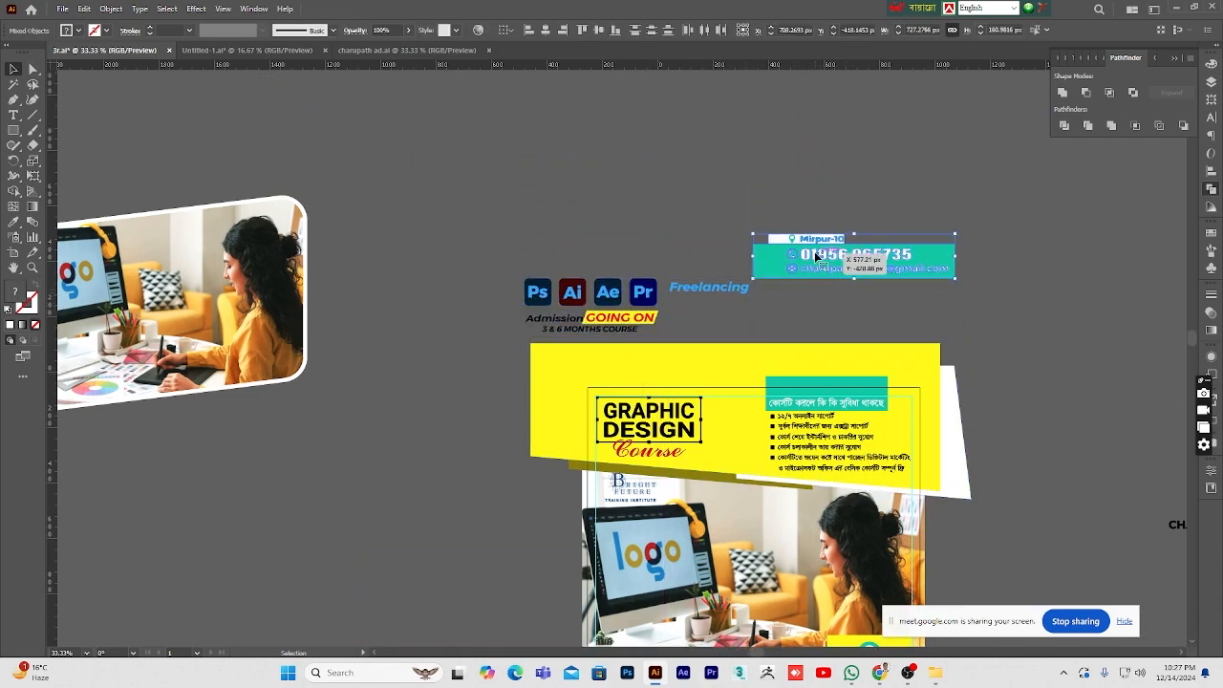
{"action": "left_click_drag", "start_coordinate": [817, 262], "coordinate": [918, 269]}
{"action": "key", "text": "ctrl+z"}
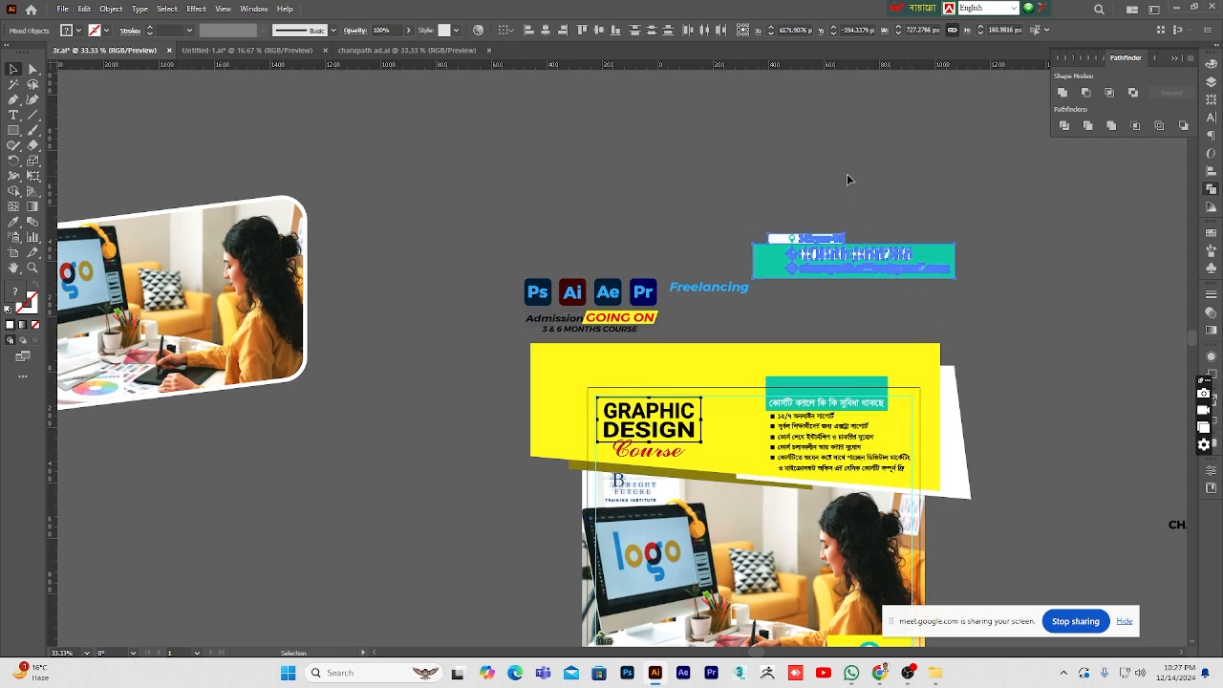
- Move the spare contact block with the Mirpur-10 label farther right, above the white slanted shape's corner
{"action": "left_click", "coordinate": [763, 200]}
{"action": "left_click_drag", "start_coordinate": [864, 291], "coordinate": [864, 291]}
{"action": "left_click_drag", "start_coordinate": [822, 267], "coordinate": [956, 309]}
{"action": "left_click", "coordinate": [1080, 449]}
{"action": "scroll", "coordinate": [969, 433], "scroll_direction": "down", "scroll_amount": 3}
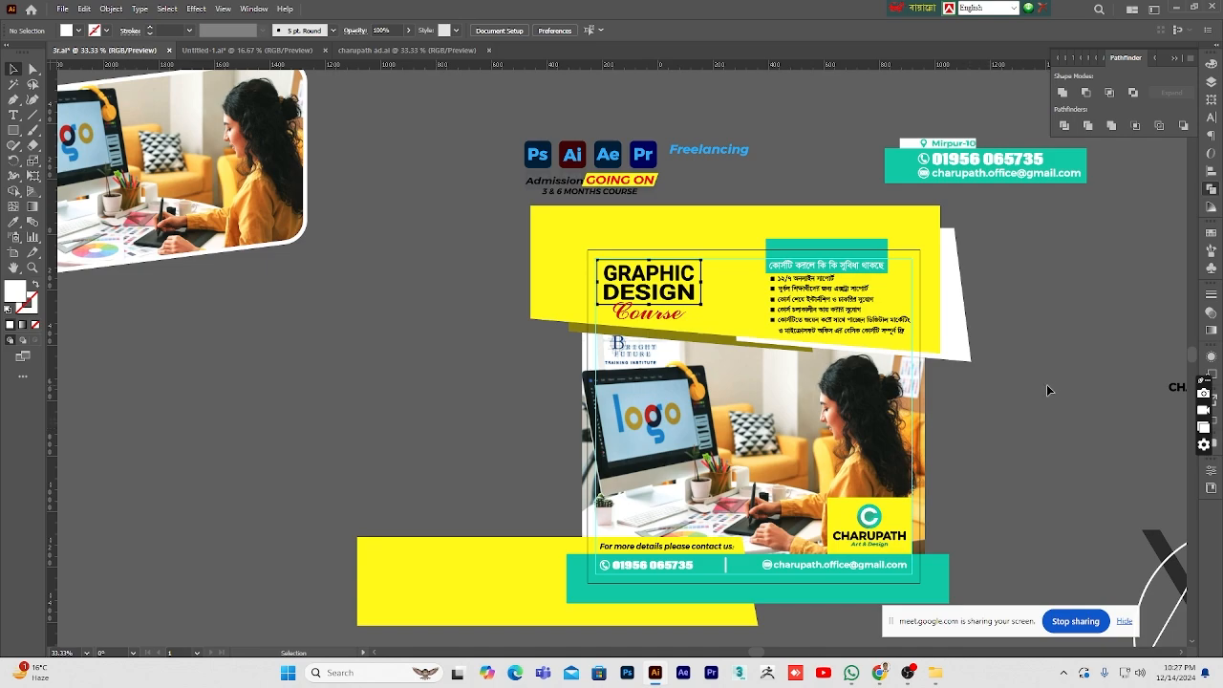
- Move the software icons with the admission, course-length and Freelancing texts onto the photo, directly below the course title
{"action": "scroll", "coordinate": [1026, 381], "scroll_direction": "up", "scroll_amount": 1}
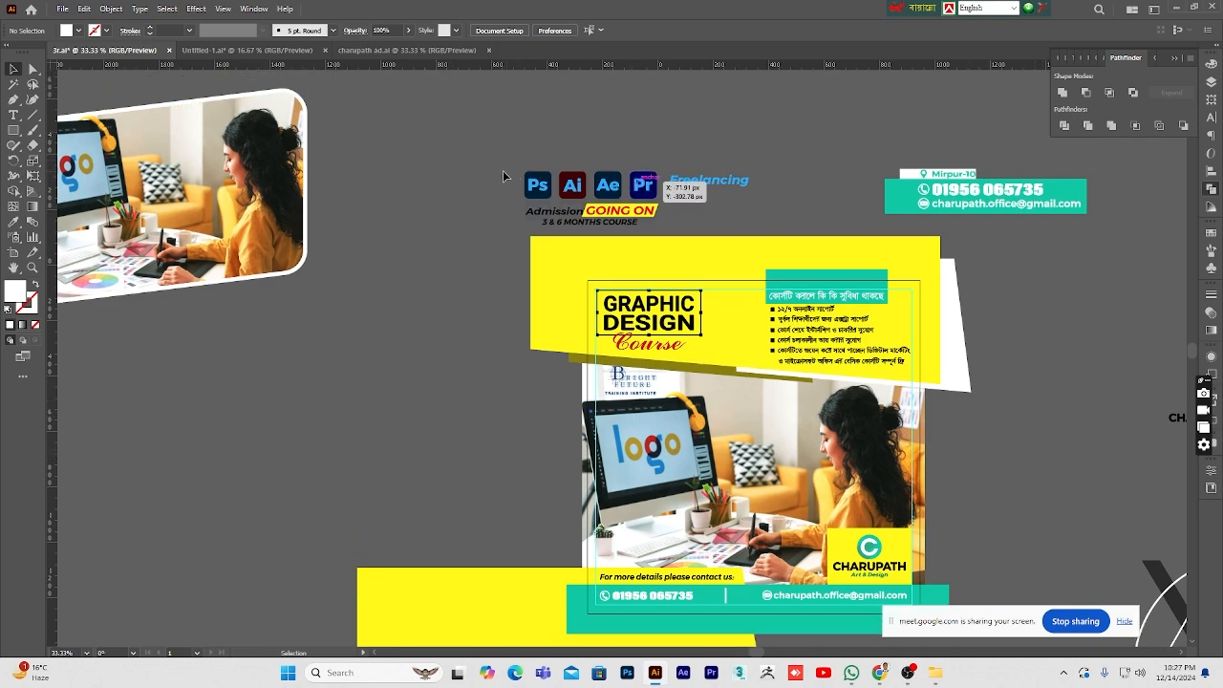
{"action": "left_click_drag", "start_coordinate": [485, 169], "coordinate": [801, 230]}
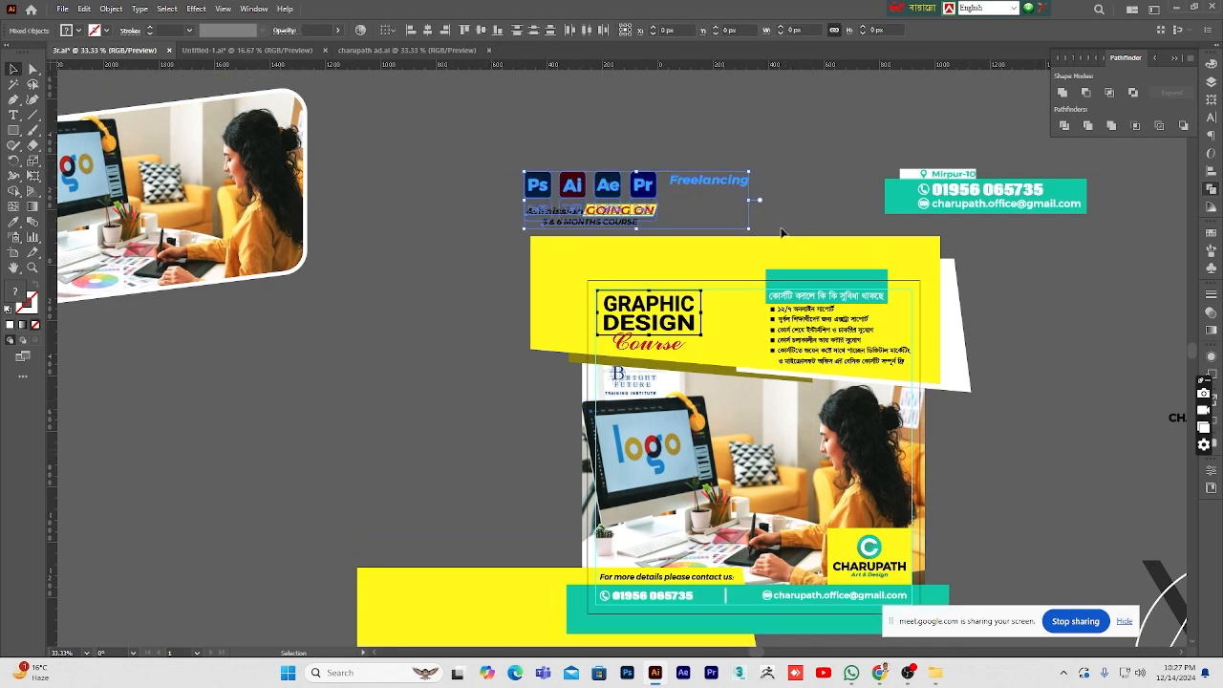
{"action": "scroll", "coordinate": [737, 206], "scroll_direction": "down", "scroll_amount": 2}
{"action": "scroll", "coordinate": [976, 358], "scroll_direction": "down", "scroll_amount": 2}
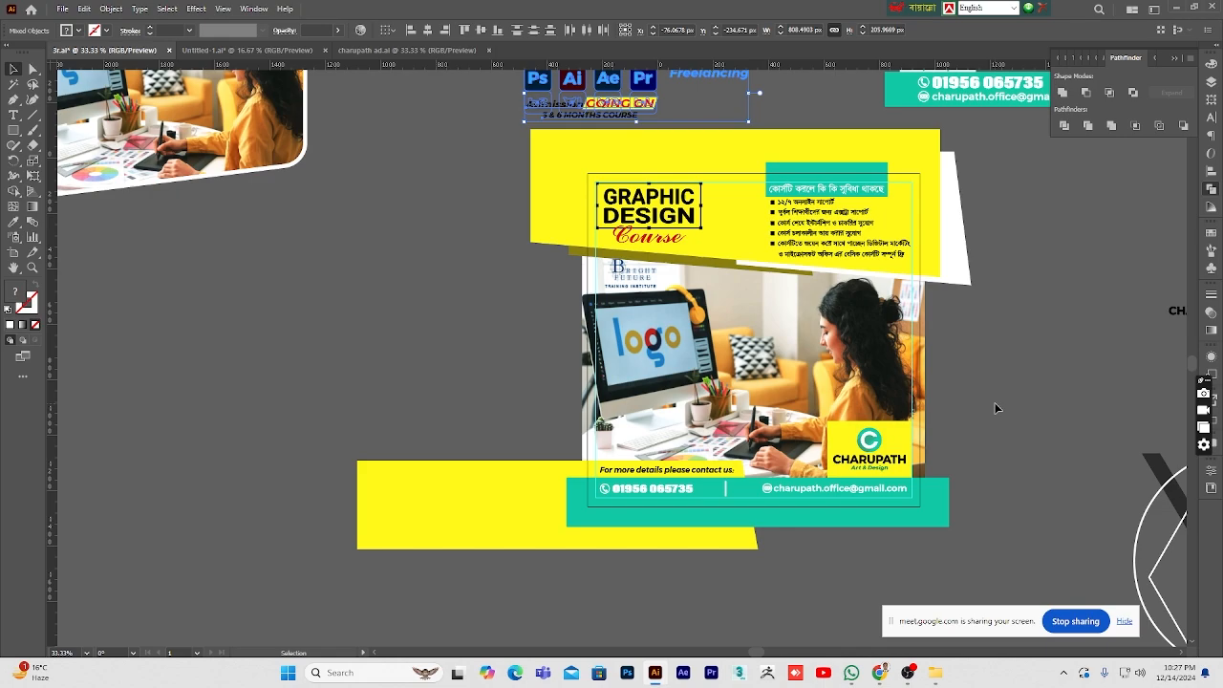
{"action": "scroll", "coordinate": [995, 408], "scroll_direction": "up", "scroll_amount": 2}
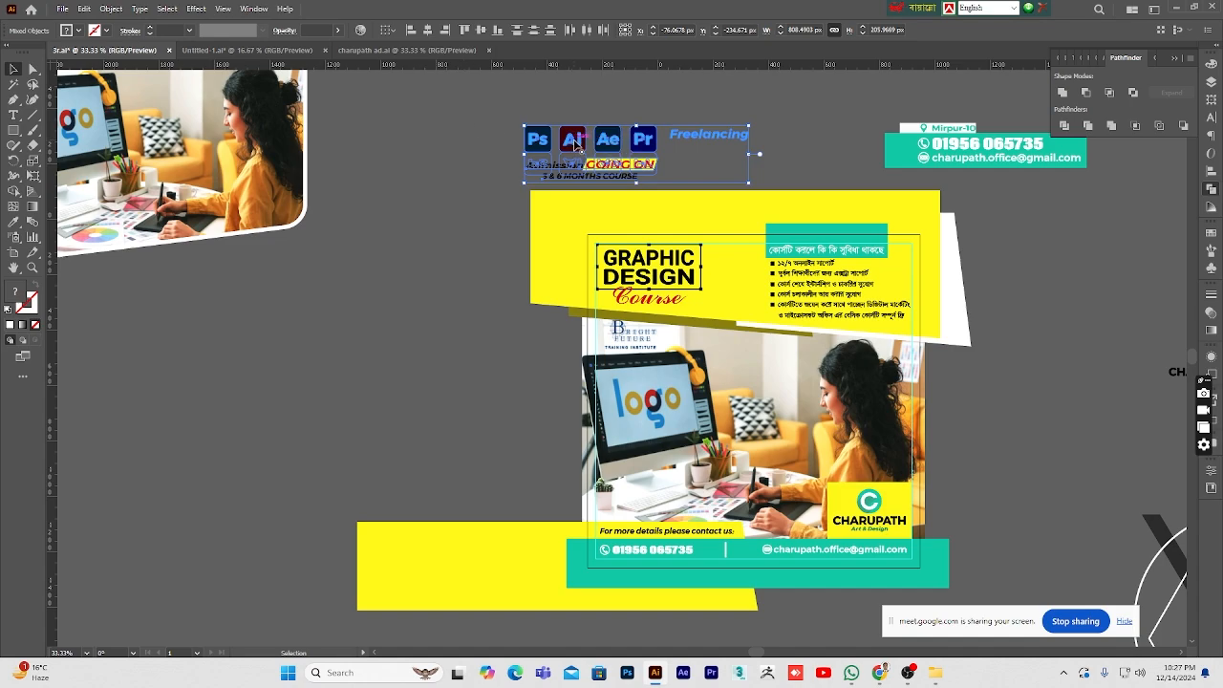
{"action": "left_click_drag", "start_coordinate": [571, 142], "coordinate": [644, 355]}
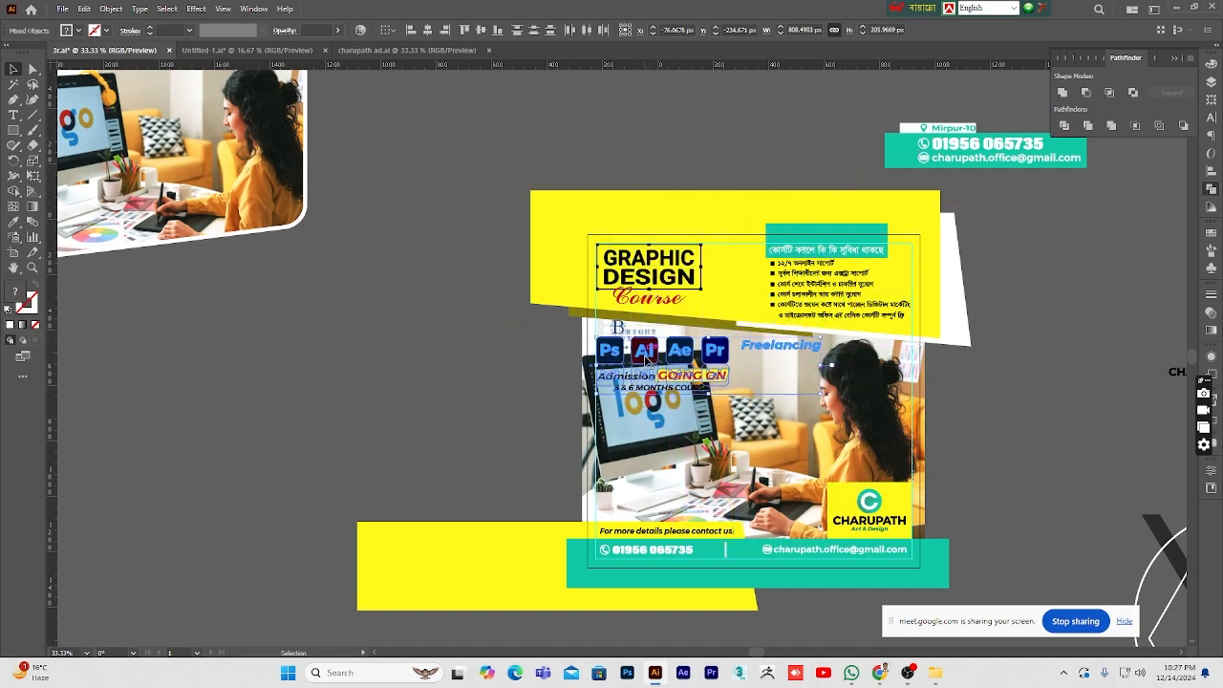
- Undo the placement of the software icons and admission text on the photo and move them onto the empty canvas beside the poster
{"action": "key", "text": "ctrl"}
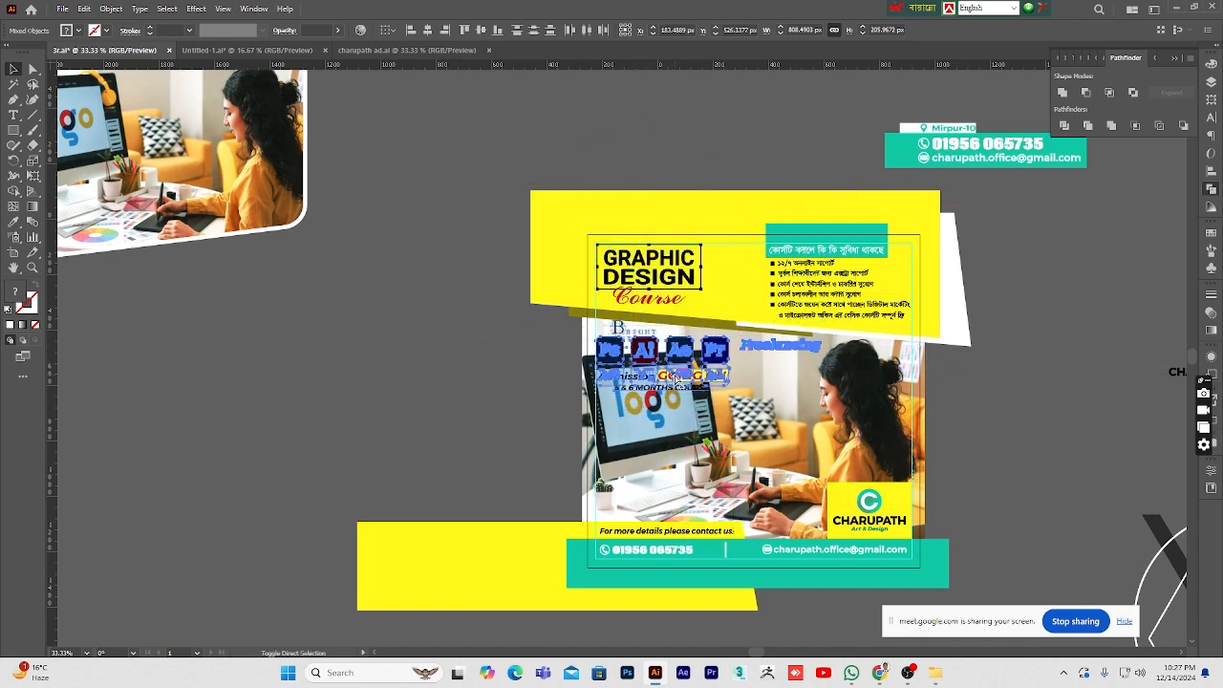
{"action": "left_click", "coordinate": [422, 342]}
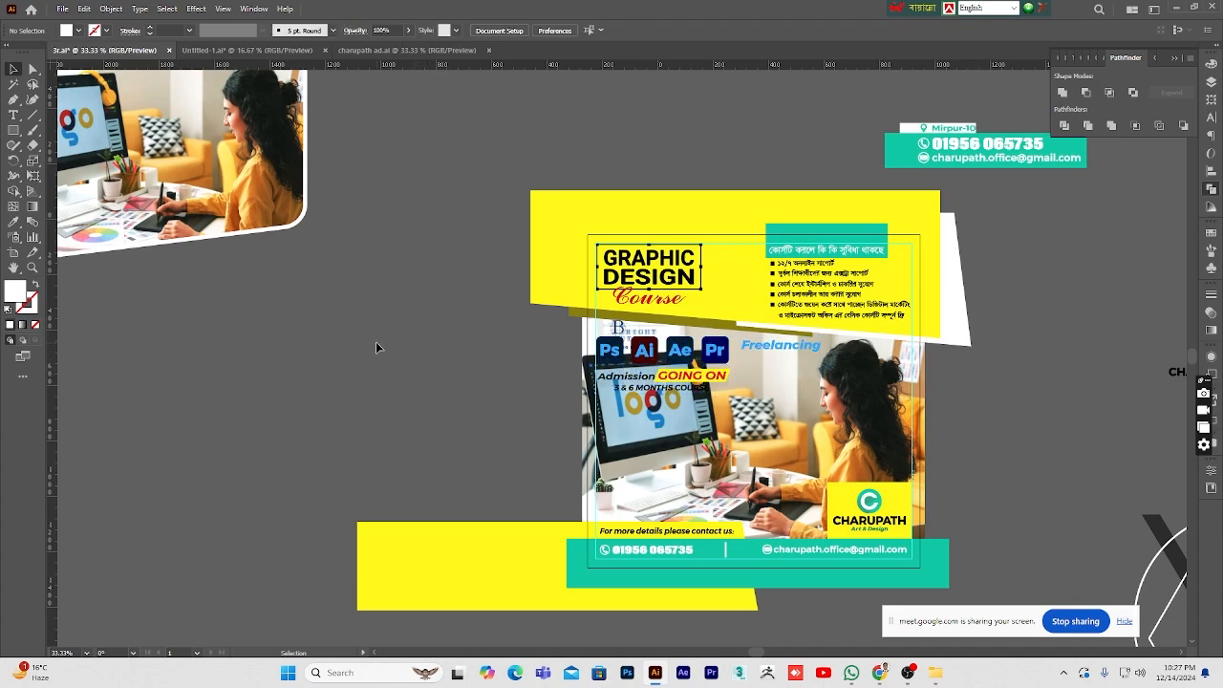
{"action": "key", "text": "ctrl+z"}
{"action": "key", "text": "ctrl+z"}
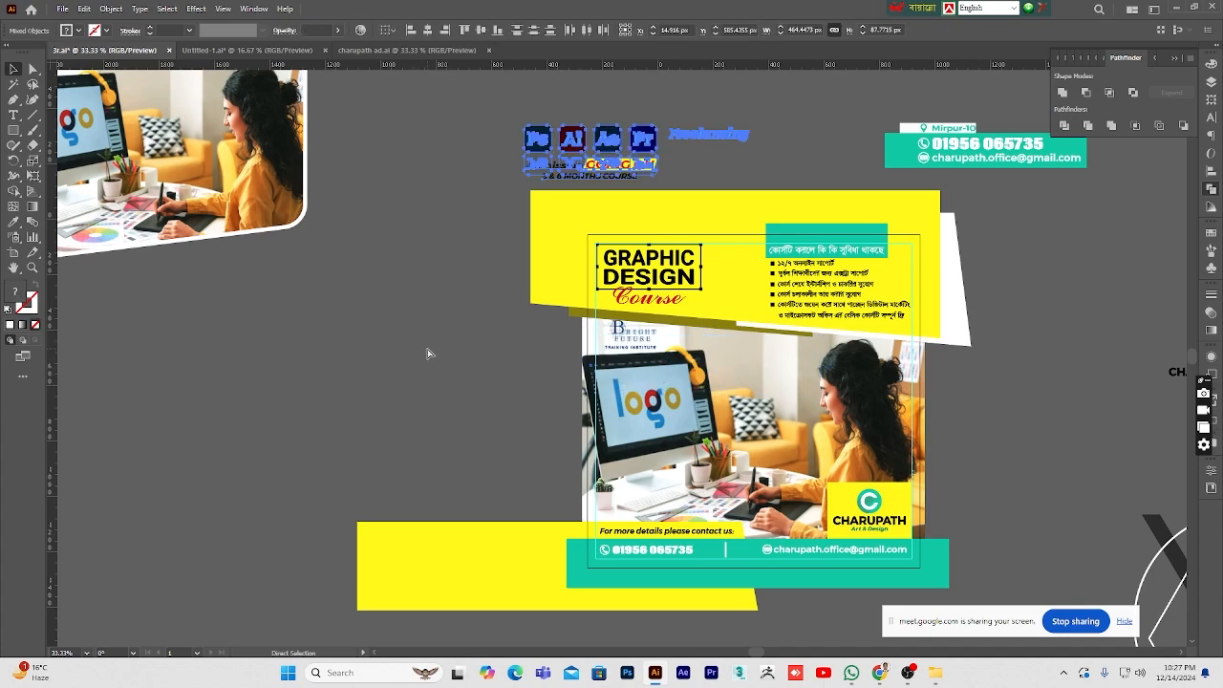
{"action": "left_click_drag", "start_coordinate": [628, 163], "coordinate": [370, 421]}
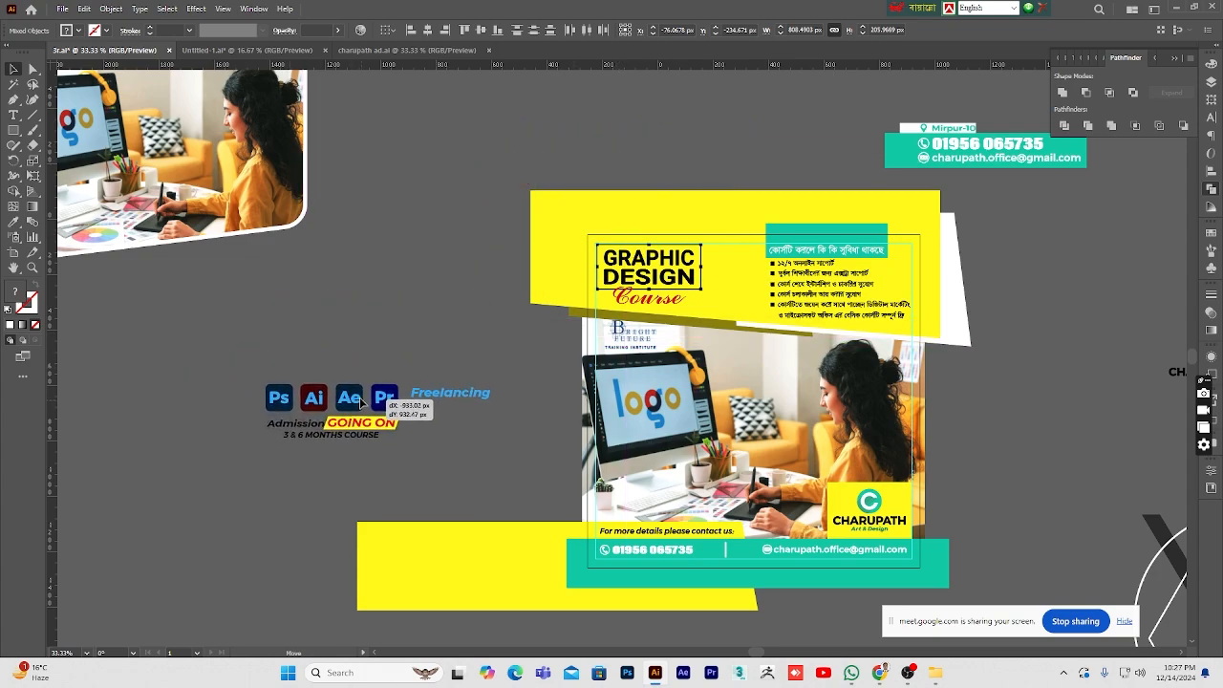
{"action": "left_click", "coordinate": [335, 336]}
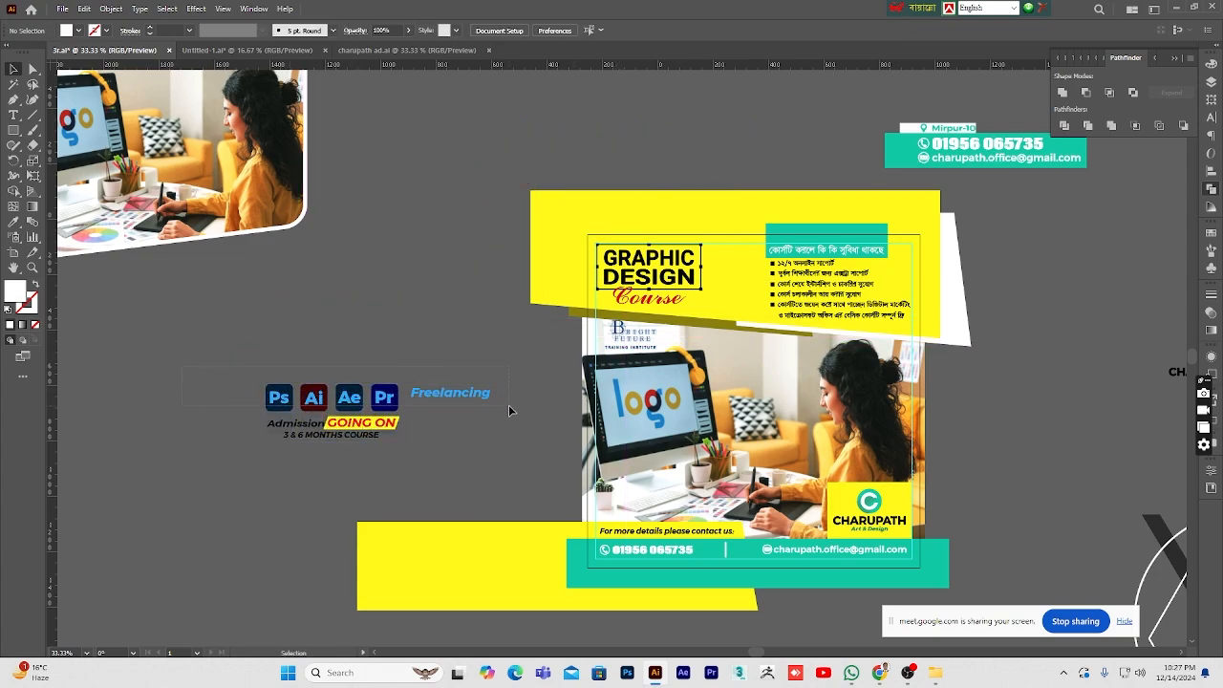
- Try placing the software icons and Freelancing text over the upper part of the poster photo
{"action": "left_click", "coordinate": [386, 409]}
{"action": "left_click_drag", "start_coordinate": [387, 414], "coordinate": [696, 351]}
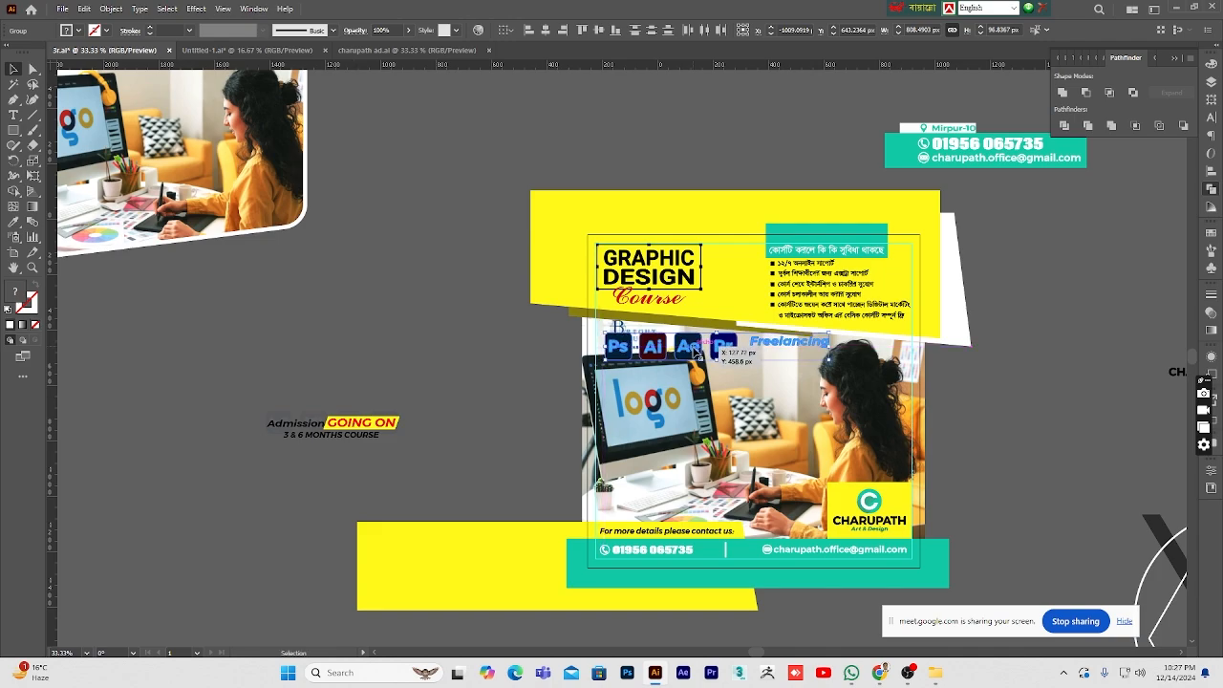
{"action": "left_click", "coordinate": [442, 342]}
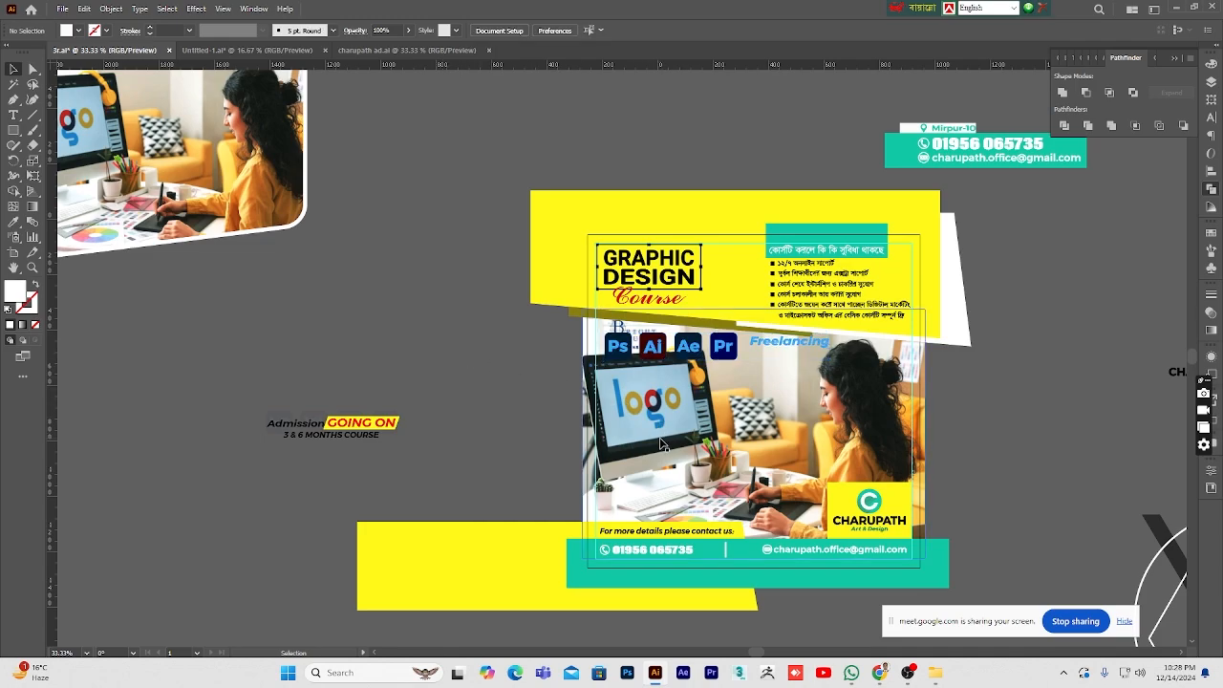
{"action": "key", "text": "ctrl+z"}
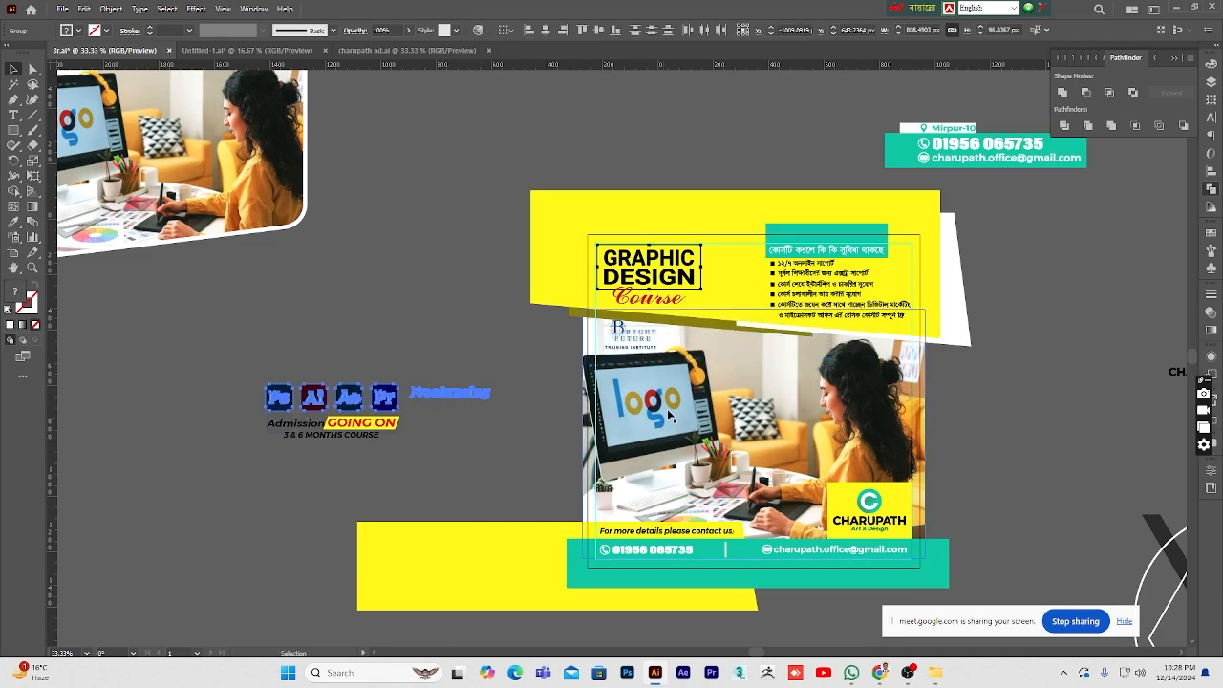
- Separate the four software icons from the surrounding text and place them above the contact line, nudged to the poster's left margin guide
{"action": "left_click_drag", "start_coordinate": [362, 390], "coordinate": [374, 365]}
{"action": "left_click", "coordinate": [382, 316]}
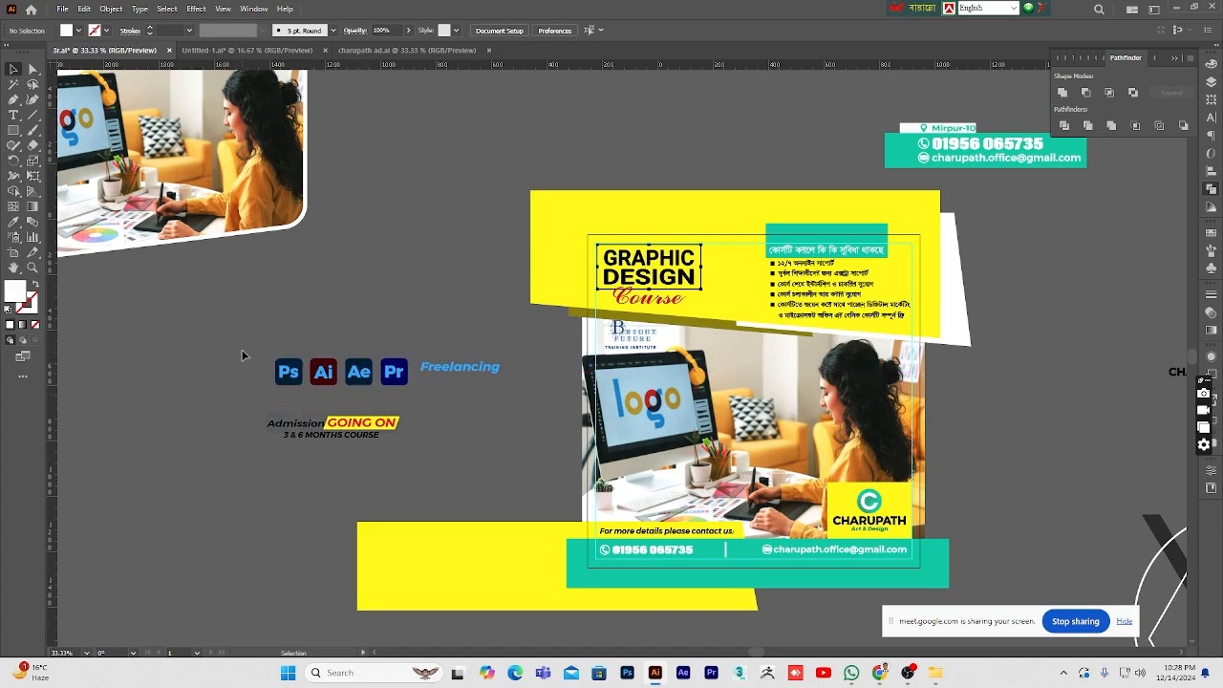
{"action": "left_click_drag", "start_coordinate": [241, 349], "coordinate": [506, 386]}
{"action": "left_click", "coordinate": [447, 406]}
{"action": "left_click_drag", "start_coordinate": [398, 380], "coordinate": [719, 512]}
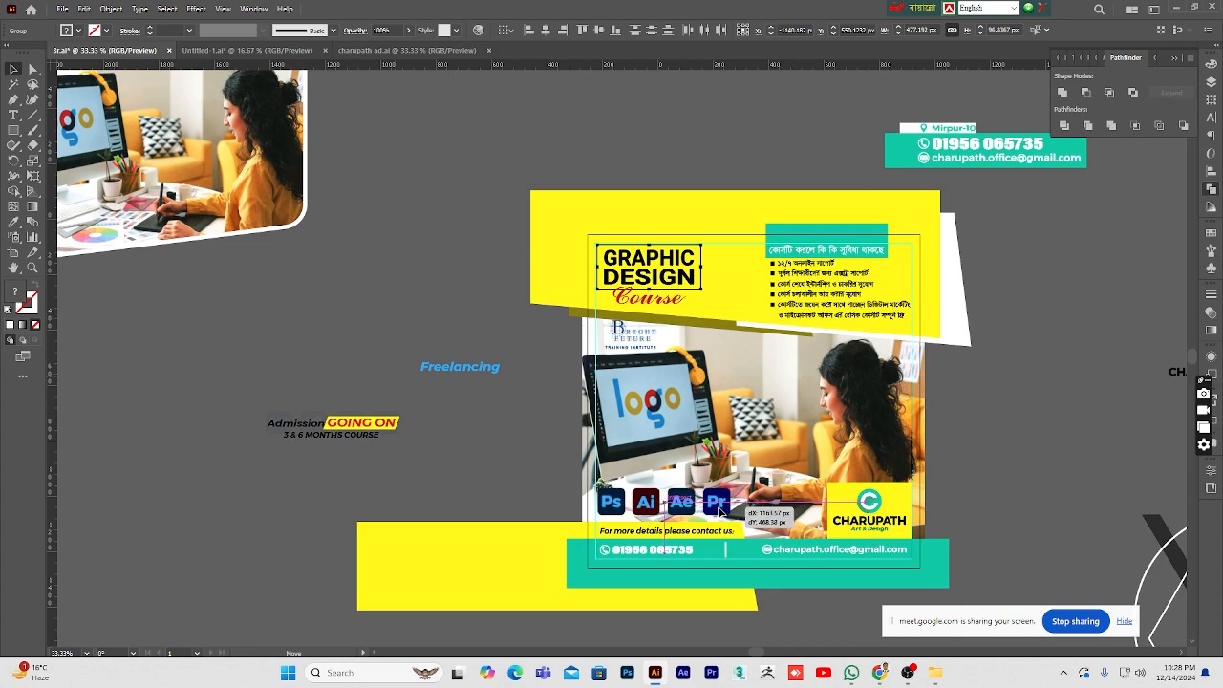
{"action": "key", "text": "Left"}
{"action": "key", "text": "Left"}
{"action": "key", "text": "Left"}
{"action": "key", "text": "Left"}
{"action": "key", "text": "Left"}
{"action": "key", "text": "Left"}
{"action": "key", "text": "Left"}
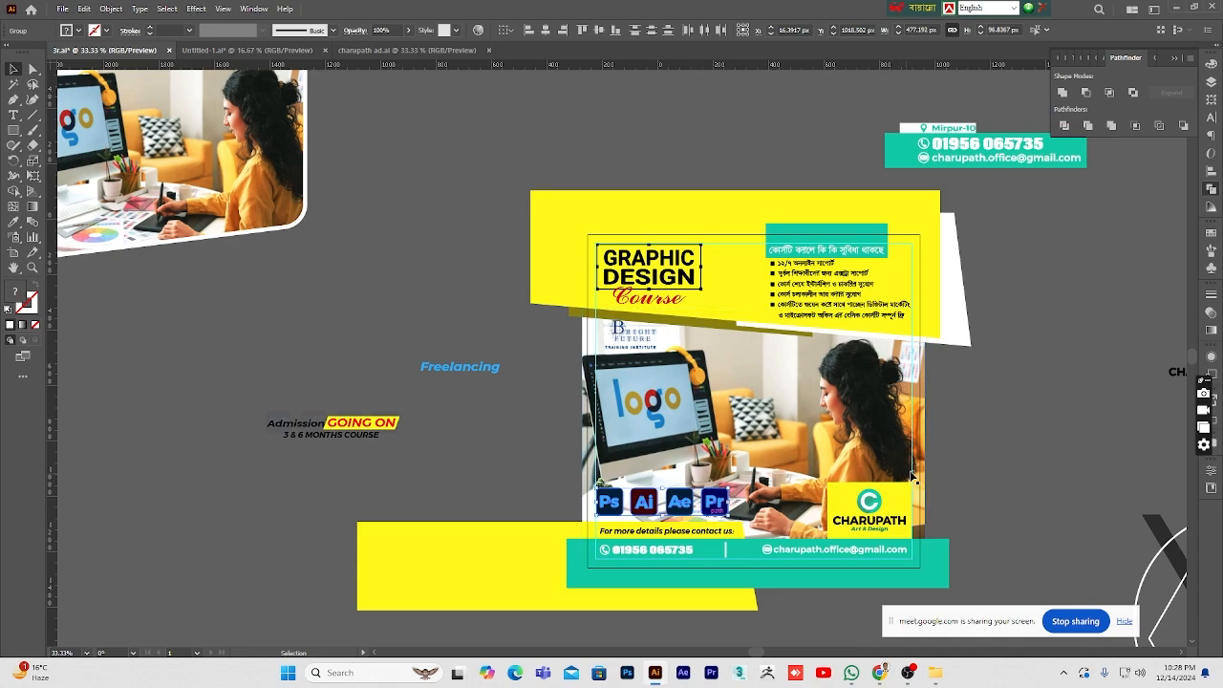
{"action": "left_click", "coordinate": [1012, 463]}
{"action": "scroll", "coordinate": [1003, 466], "scroll_direction": "down", "scroll_amount": 6}
{"action": "scroll", "coordinate": [995, 469], "scroll_direction": "up", "scroll_amount": 5}
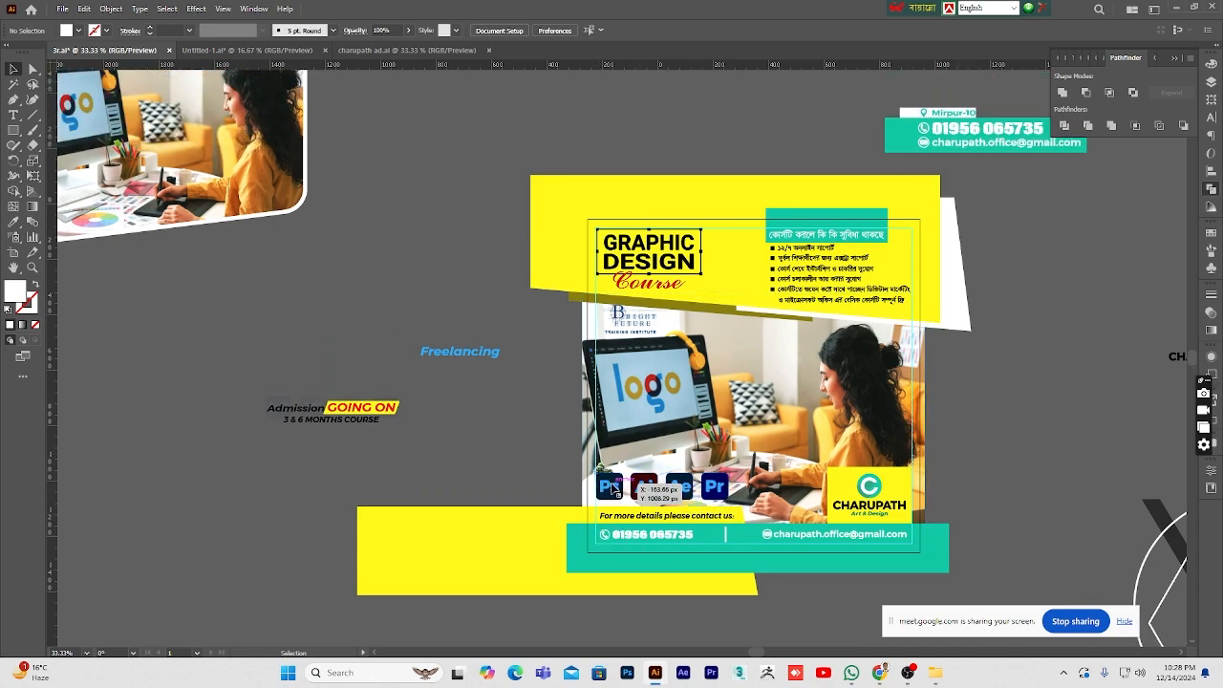
{"action": "left_click", "coordinate": [686, 490]}
{"action": "left_click", "coordinate": [719, 487], "text": "shift"}
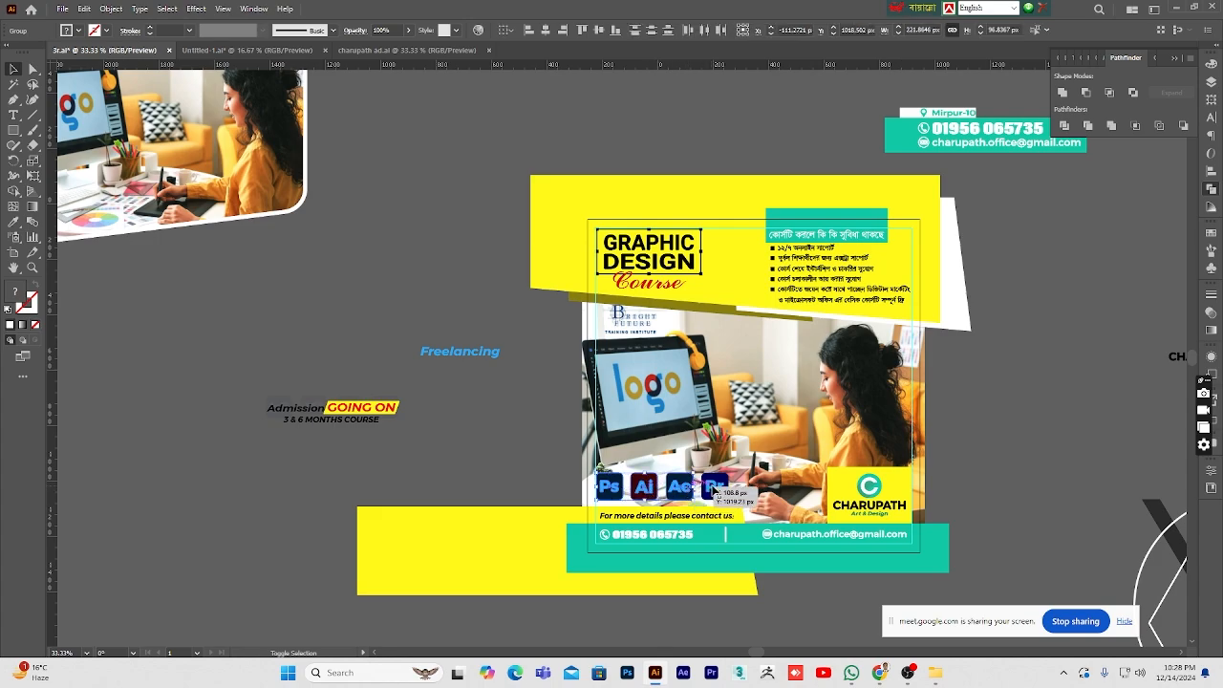
{"action": "key", "text": "shift+Down"}
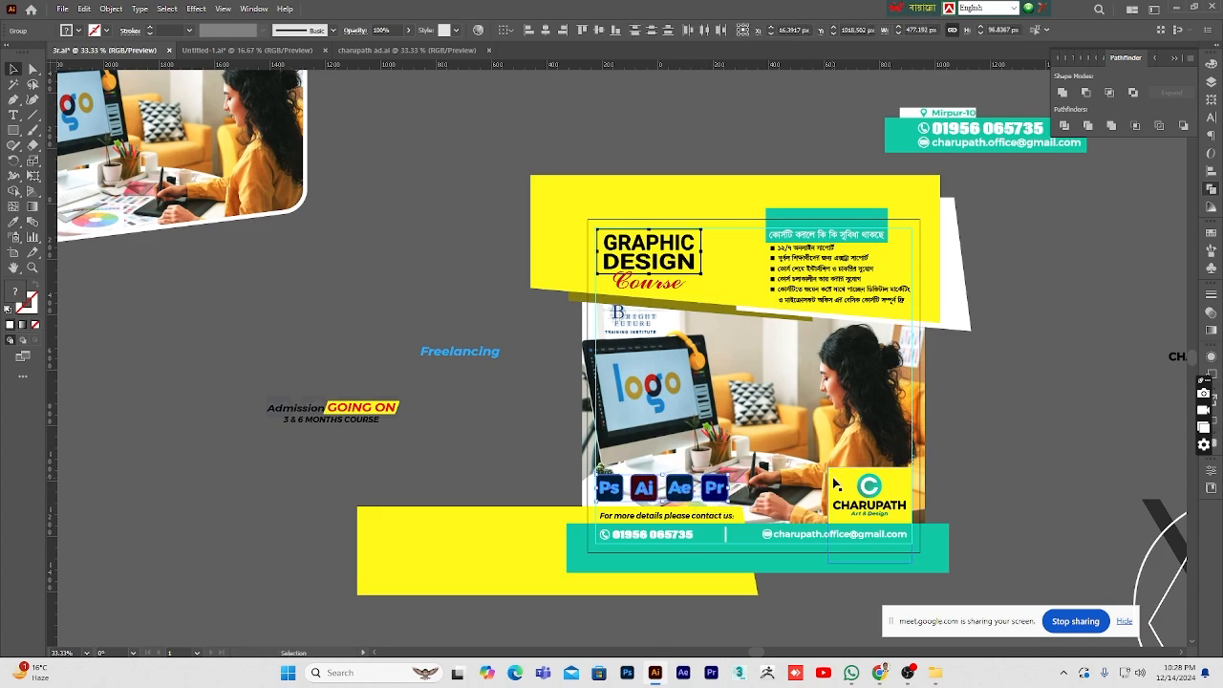
{"action": "left_click", "coordinate": [993, 504]}
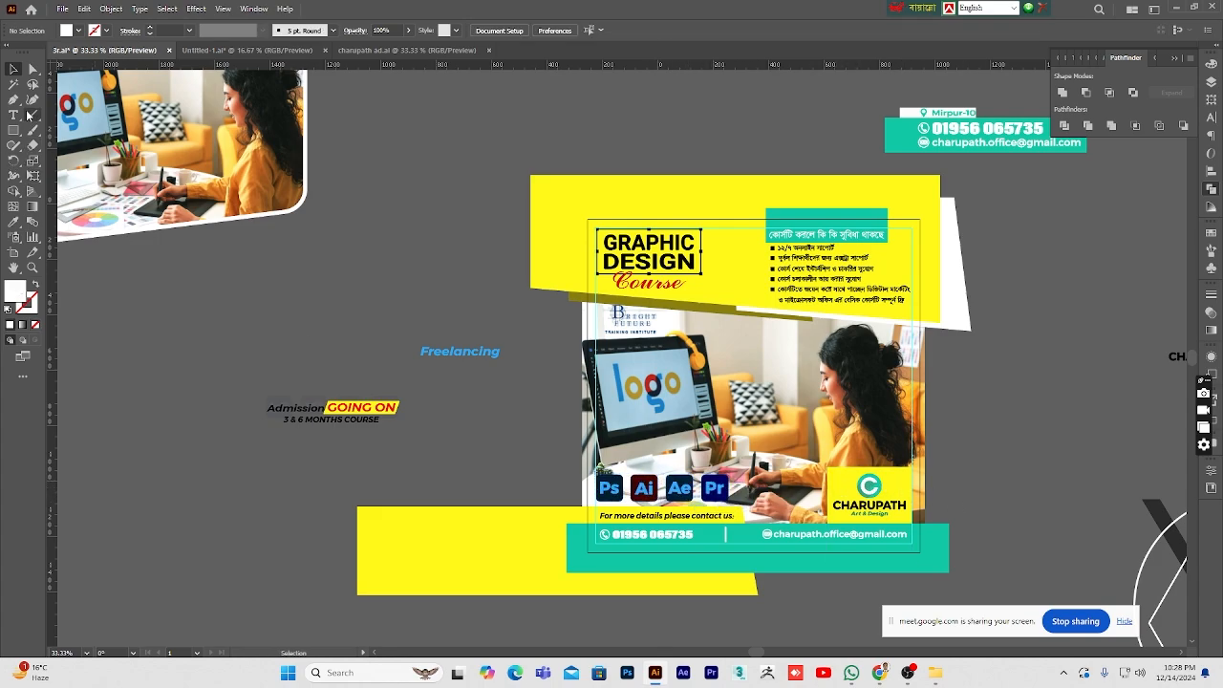
- Draw a white rectangle about 680 by 540 px over the software icons and the contact area at the poster's lower left corner
{"action": "left_click", "coordinate": [14, 131]}
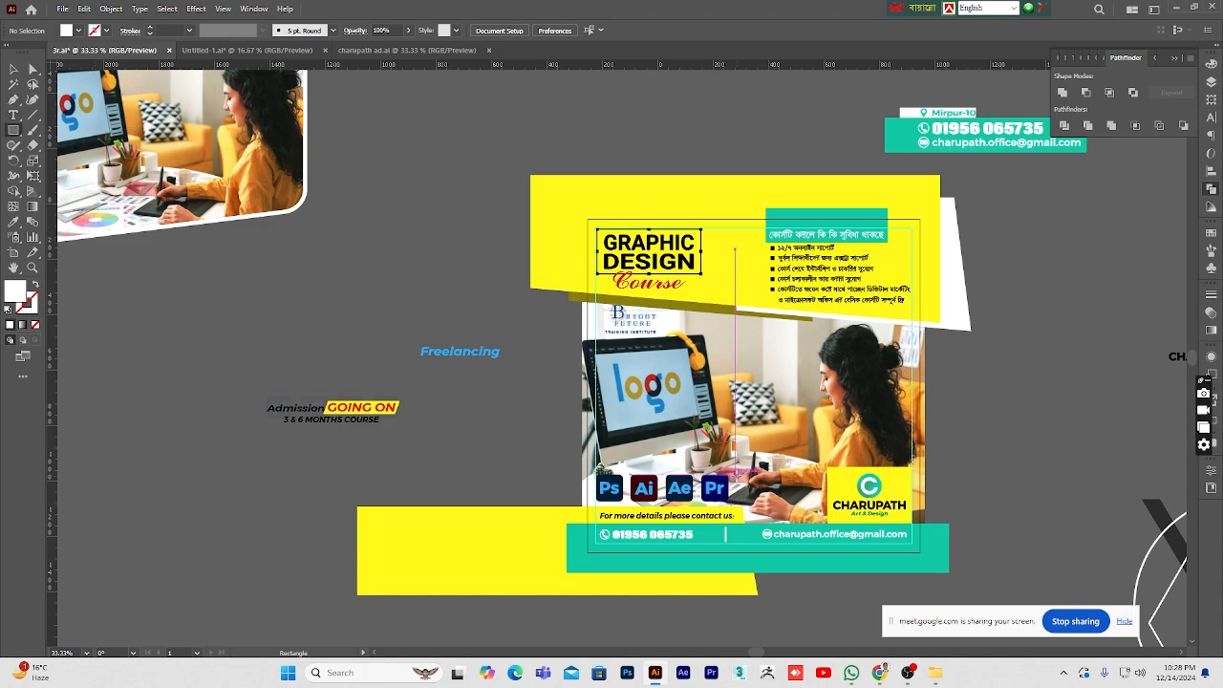
{"action": "left_click_drag", "start_coordinate": [724, 468], "coordinate": [545, 619]}
{"action": "left_click", "coordinate": [12, 70]}
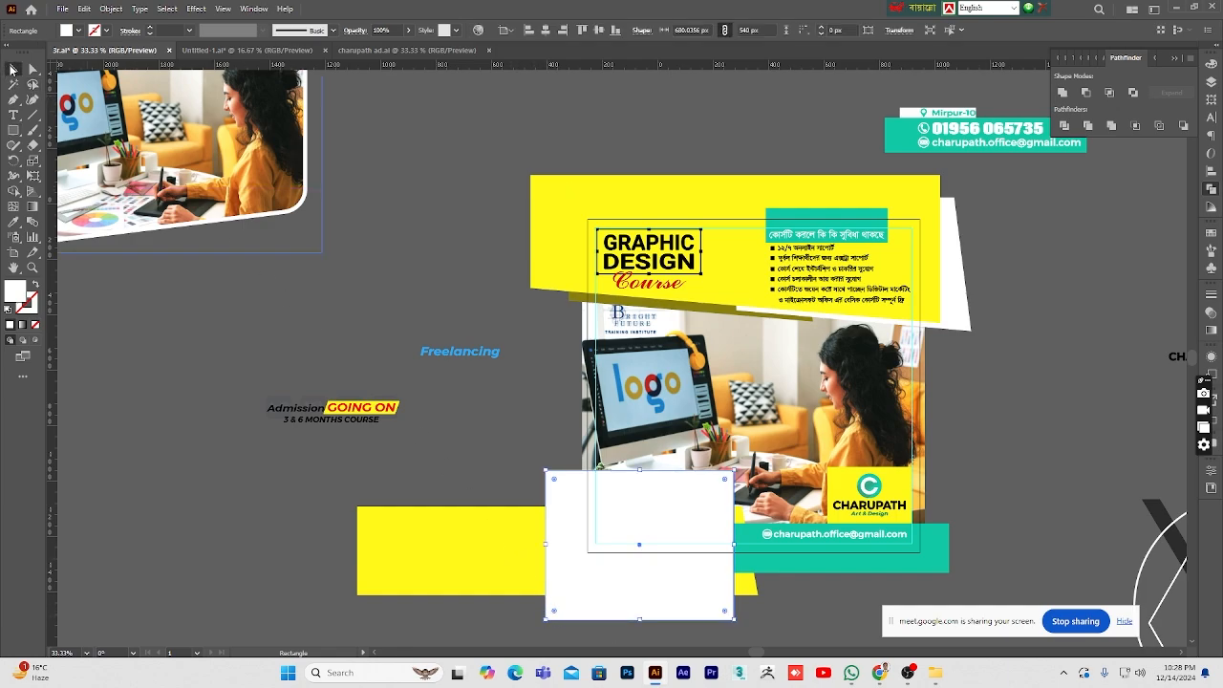
{"action": "left_click", "coordinate": [415, 306]}
- Send the white rectangle and the photo to the back, behind the software icons, yellow band and contact bar
{"action": "left_click", "coordinate": [573, 552]}
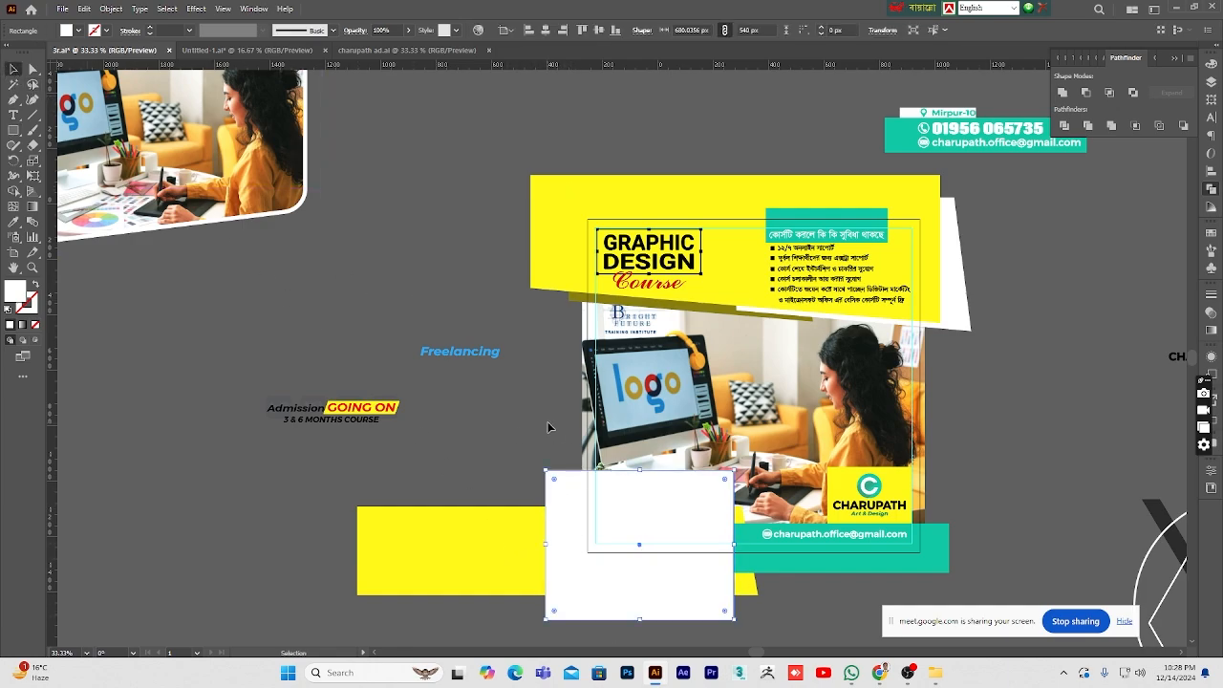
{"action": "left_click", "coordinate": [657, 451], "text": "shift"}
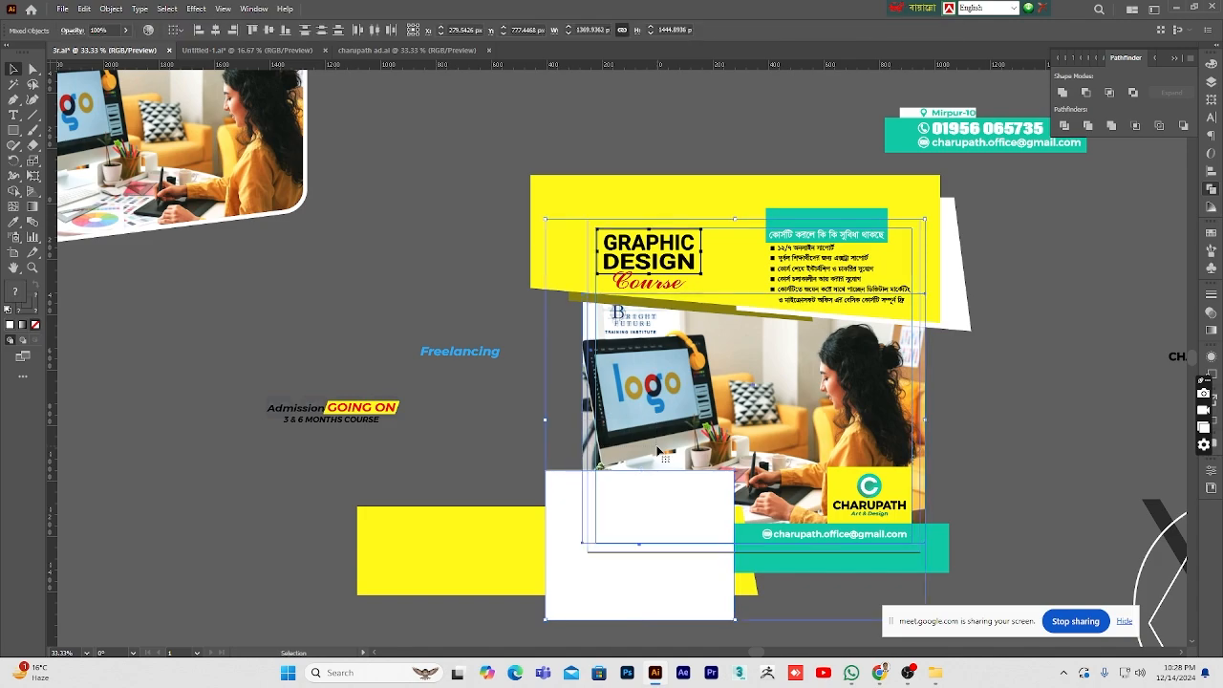
{"action": "key", "text": "ctrl"}
{"action": "key", "text": "ctrl+shift+bracketleft"}
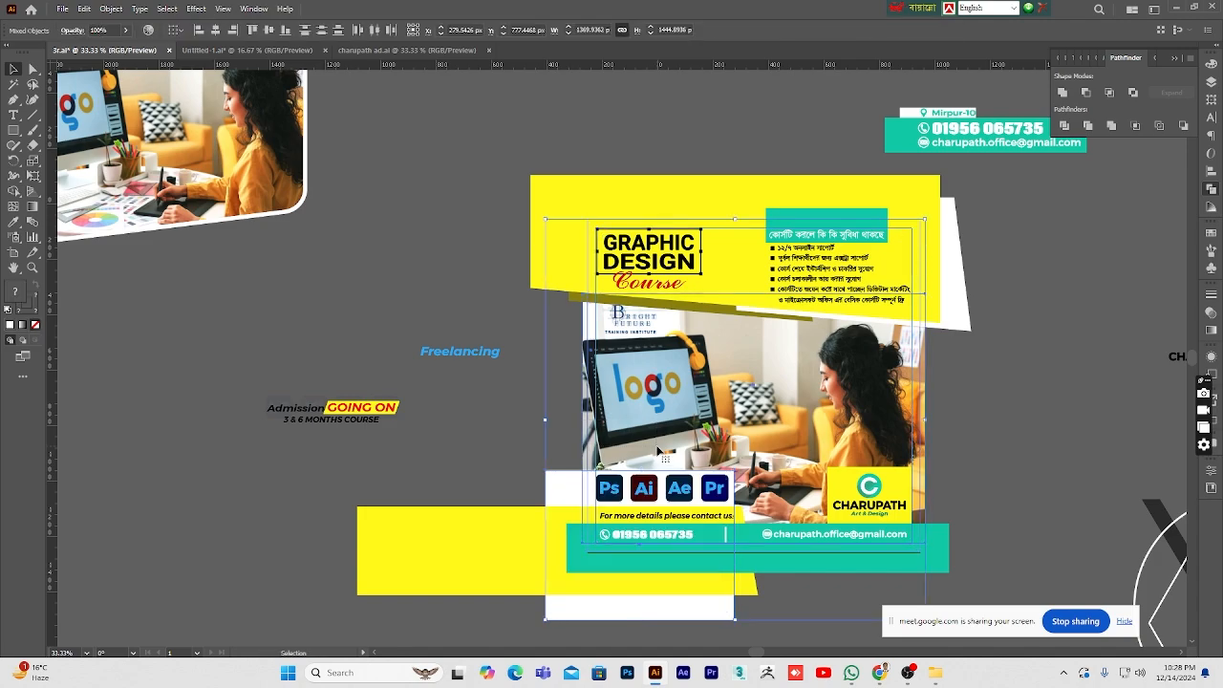
{"action": "left_click", "coordinate": [997, 463]}
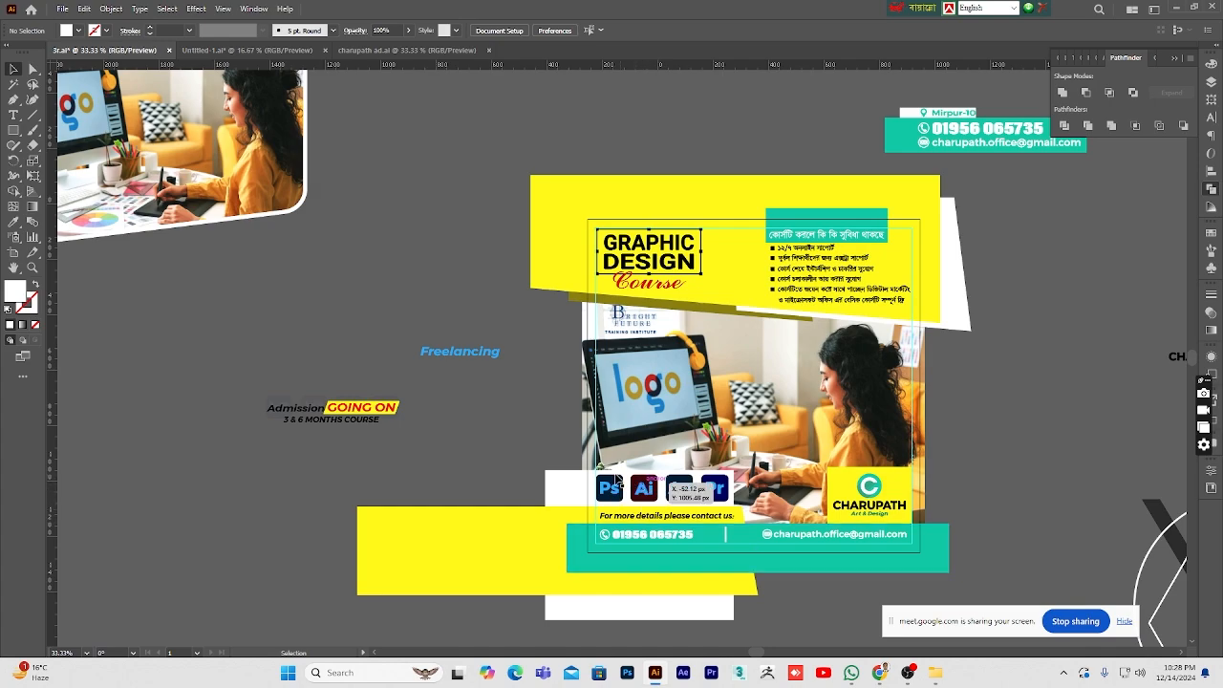
- Slant the white rectangle's right edge by moving its upper right corner inward, and shift the shape right to back all four icons
{"action": "left_click", "coordinate": [728, 501]}
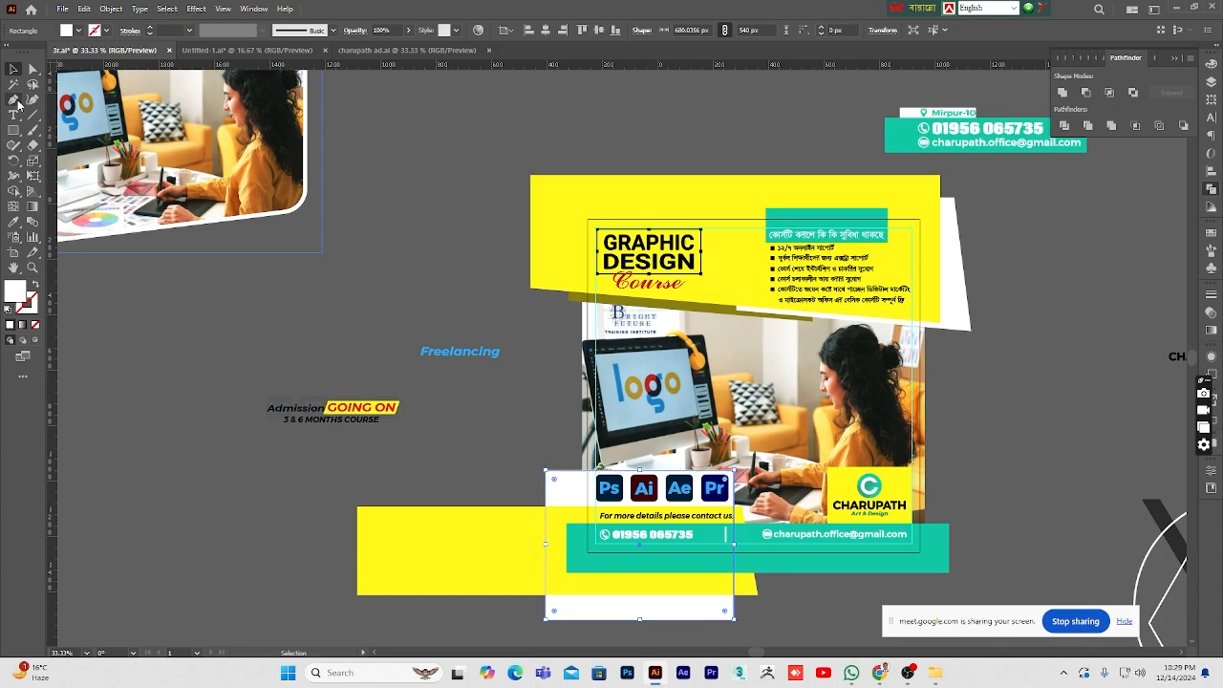
{"action": "left_click", "coordinate": [32, 68]}
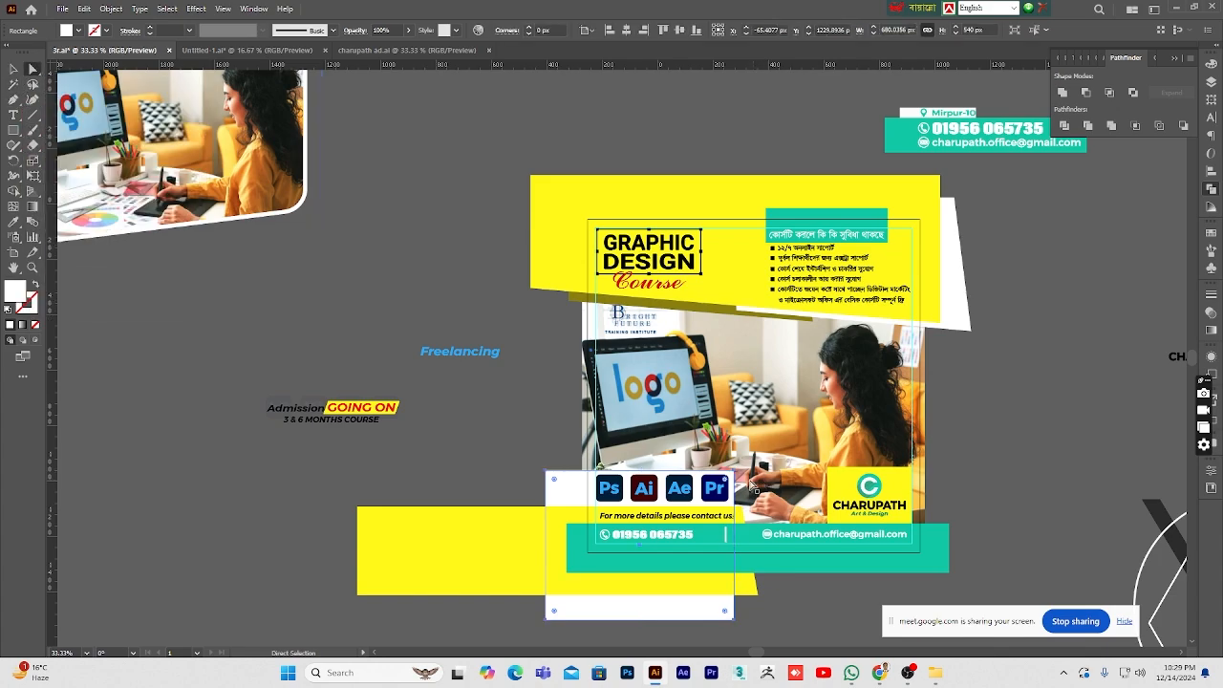
{"action": "left_click", "coordinate": [735, 472]}
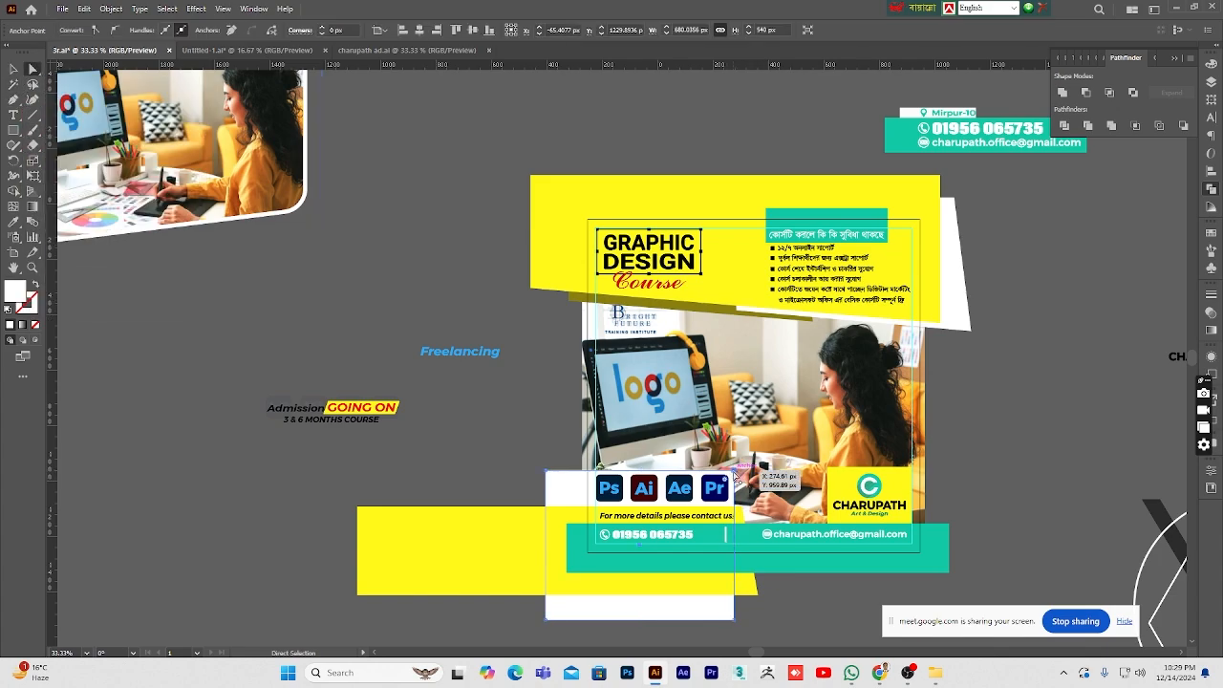
{"action": "mouse_move", "coordinate": [735, 474]}
{"action": "left_mouse_down"}
{"action": "mouse_move", "coordinate": [723, 474]}
{"action": "mouse_move", "coordinate": [734, 474]}
{"action": "left_mouse_up"}
{"action": "left_click", "coordinate": [14, 69]}
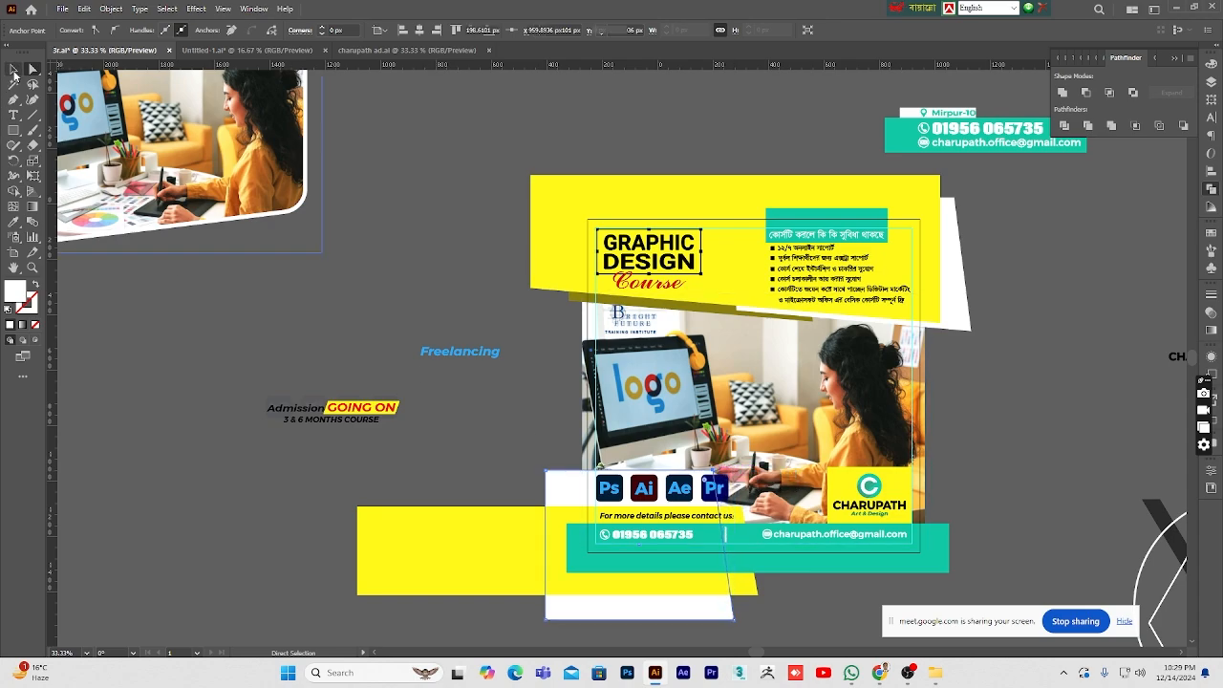
{"action": "left_click", "coordinate": [528, 494]}
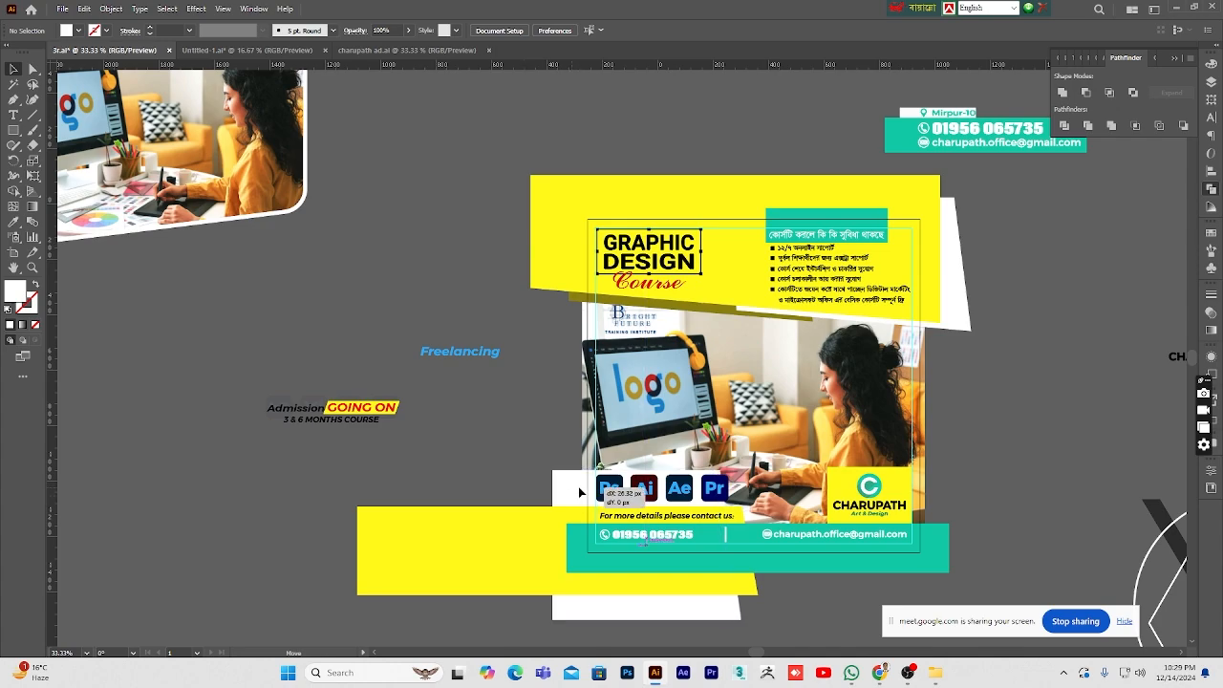
{"action": "left_click_drag", "start_coordinate": [576, 488], "coordinate": [591, 491]}
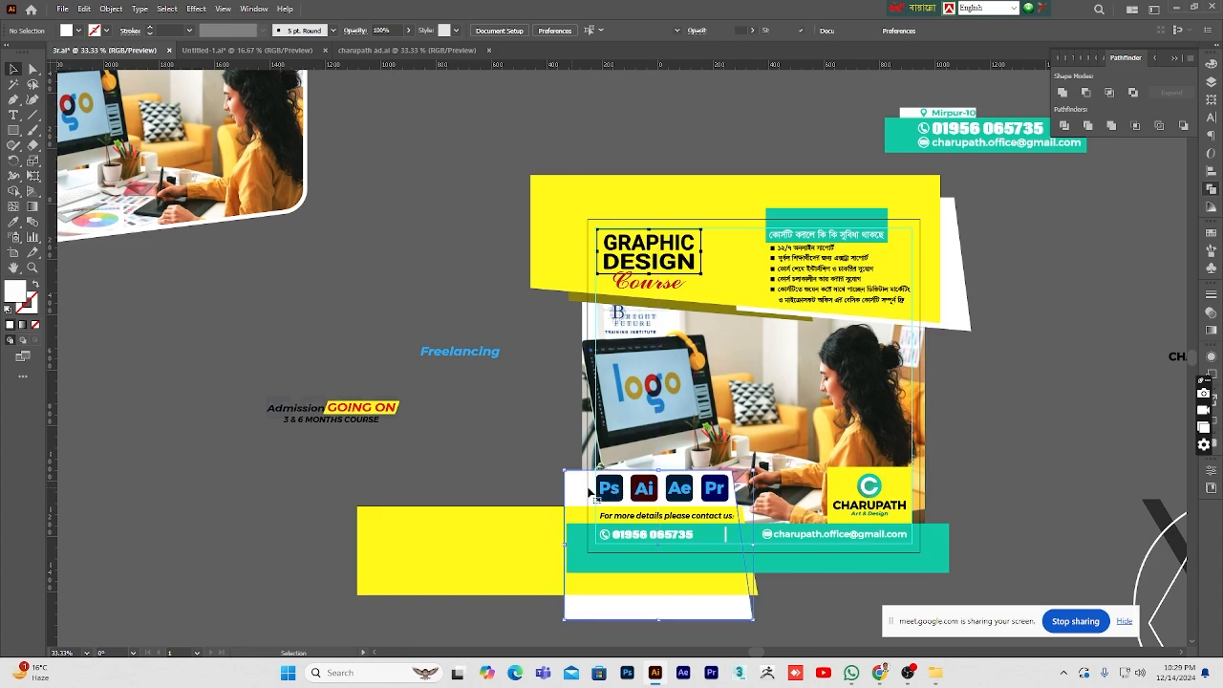
- Nudge the yellow band behind the contact line to the right, past the white panel's slanted edge
{"action": "left_click", "coordinate": [516, 520]}
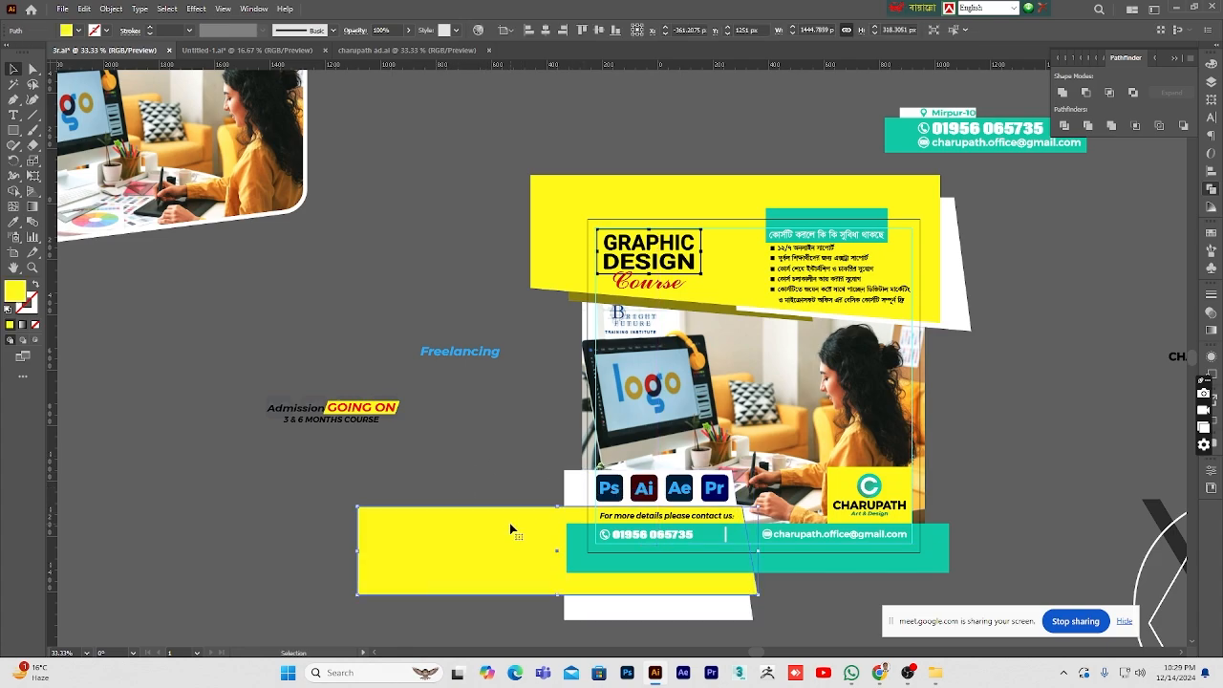
{"action": "key", "text": "Right"}
{"action": "key", "text": "Right"}
{"action": "key", "text": "Right"}
{"action": "key", "text": "Right"}
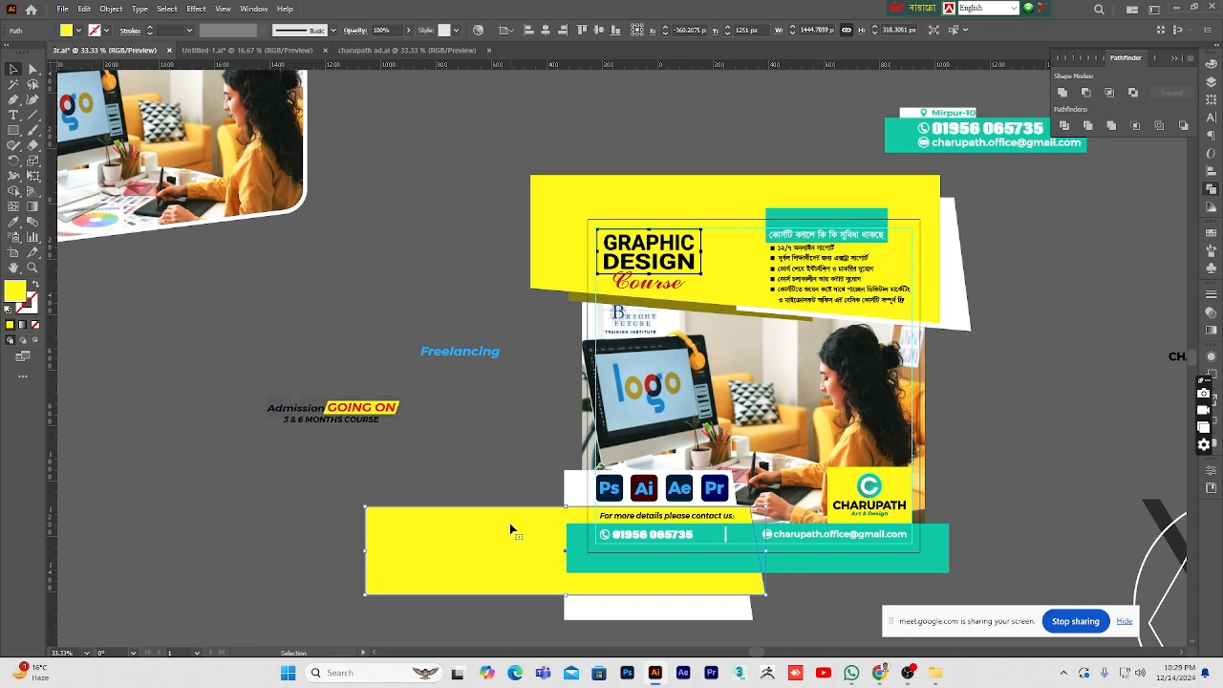
{"action": "key", "text": "Right"}
{"action": "key", "text": "Right"}
{"action": "key", "text": "Right"}
{"action": "key", "text": "Right"}
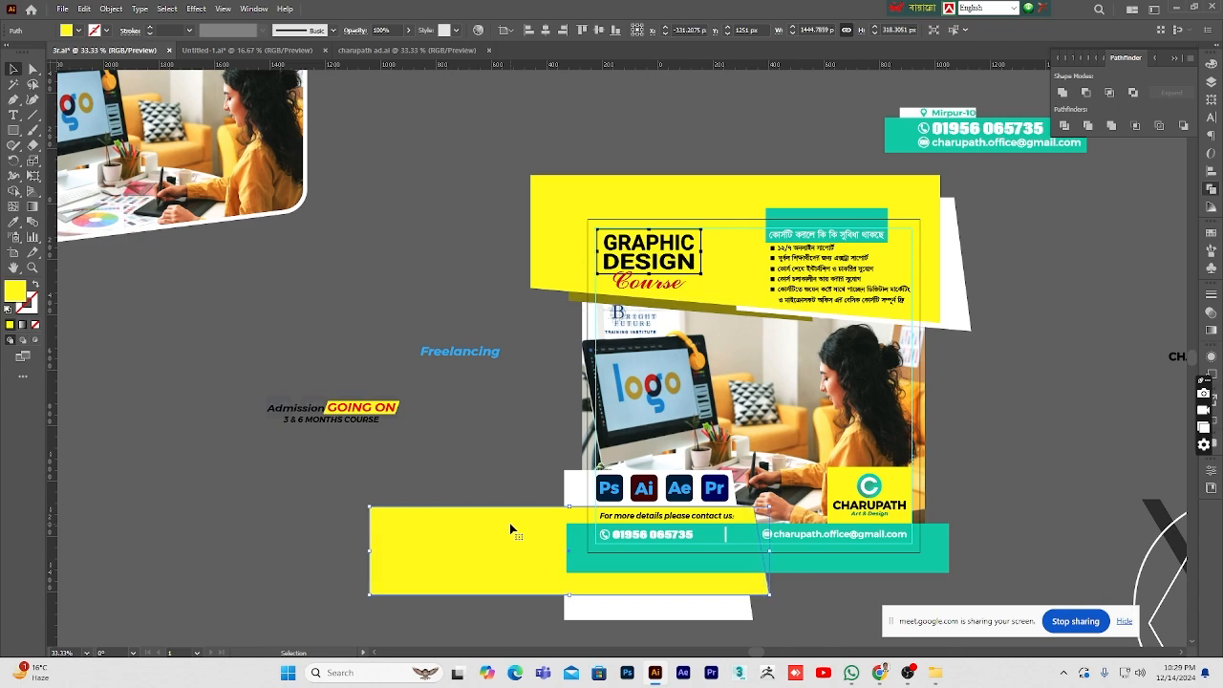
{"action": "left_click", "coordinate": [226, 435]}
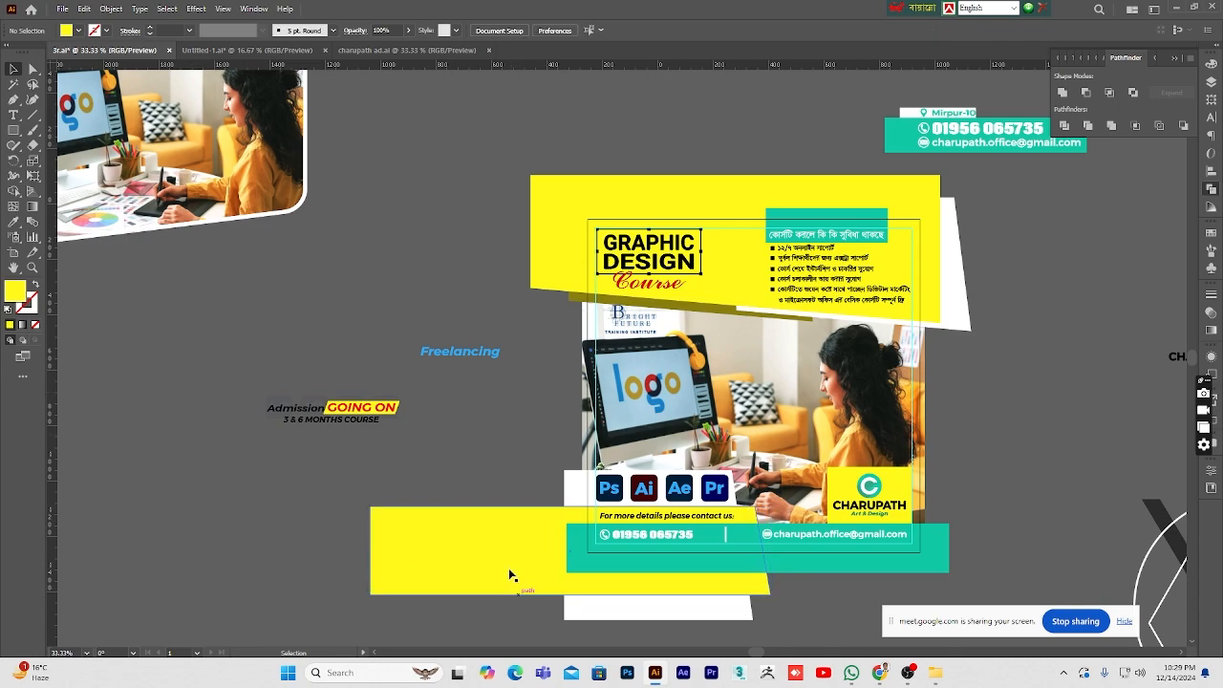
- Nudge the yellow band back slightly to the left so its slanted end sits closer to the white panel's edge
{"action": "left_click", "coordinate": [482, 537]}
{"action": "key", "text": "Left"}
{"action": "key", "text": "Left"}
{"action": "key", "text": "Left"}
{"action": "key", "text": "Left"}
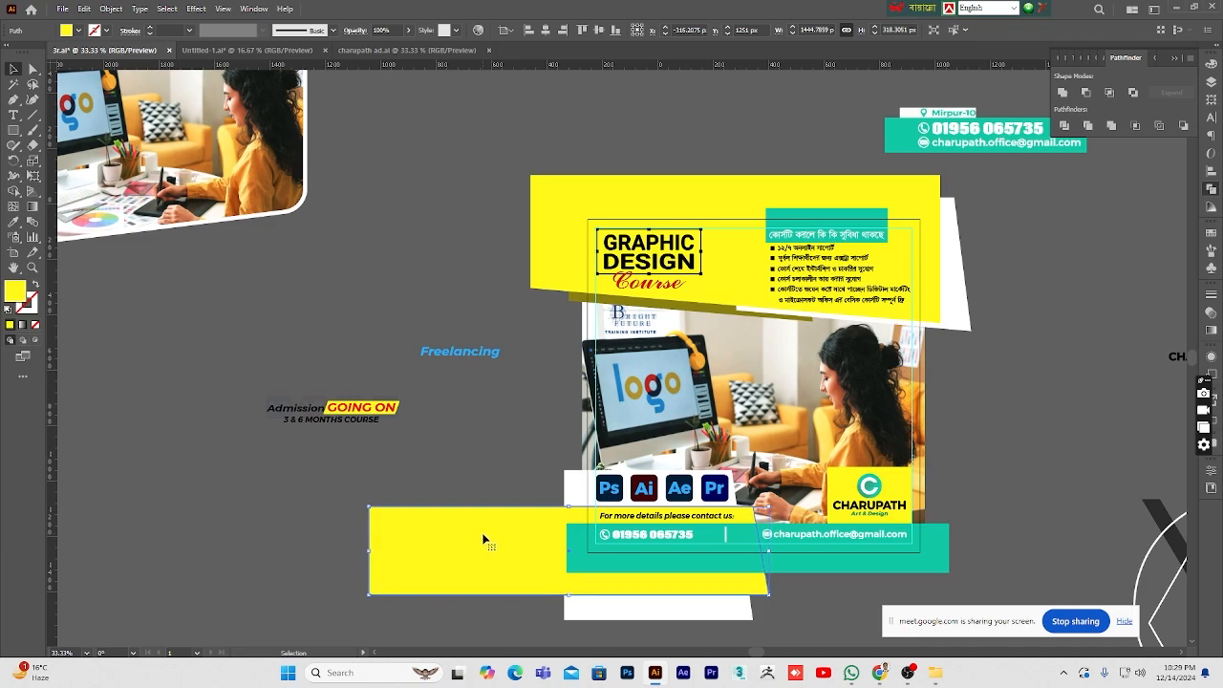
{"action": "key", "text": "Left"}
{"action": "key", "text": "Left"}
{"action": "key", "text": "Left"}
{"action": "key", "text": "Left"}
{"action": "key", "text": "Left"}
{"action": "key", "text": "Left"}
{"action": "key", "text": "Left"}
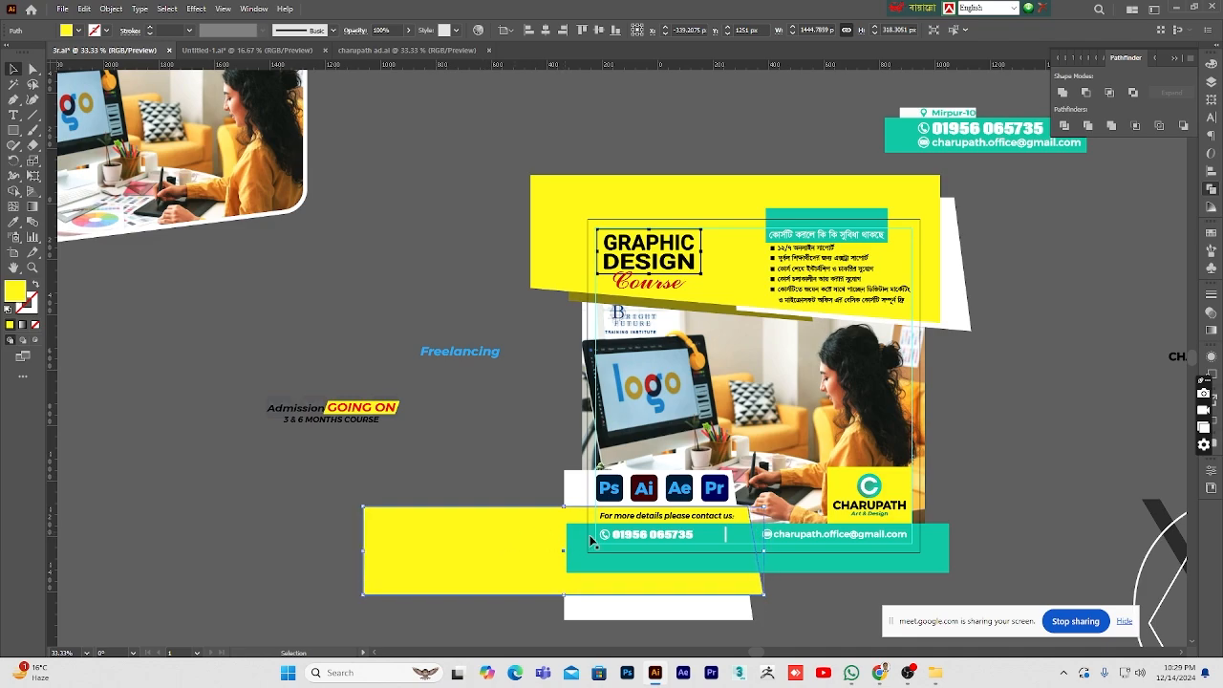
{"action": "left_click", "coordinate": [981, 481]}
- Examine the poster's lower area, including the software icons, contact line, slanted yellow band and green contact bar
{"action": "scroll", "coordinate": [975, 478], "scroll_direction": "down", "scroll_amount": 2}
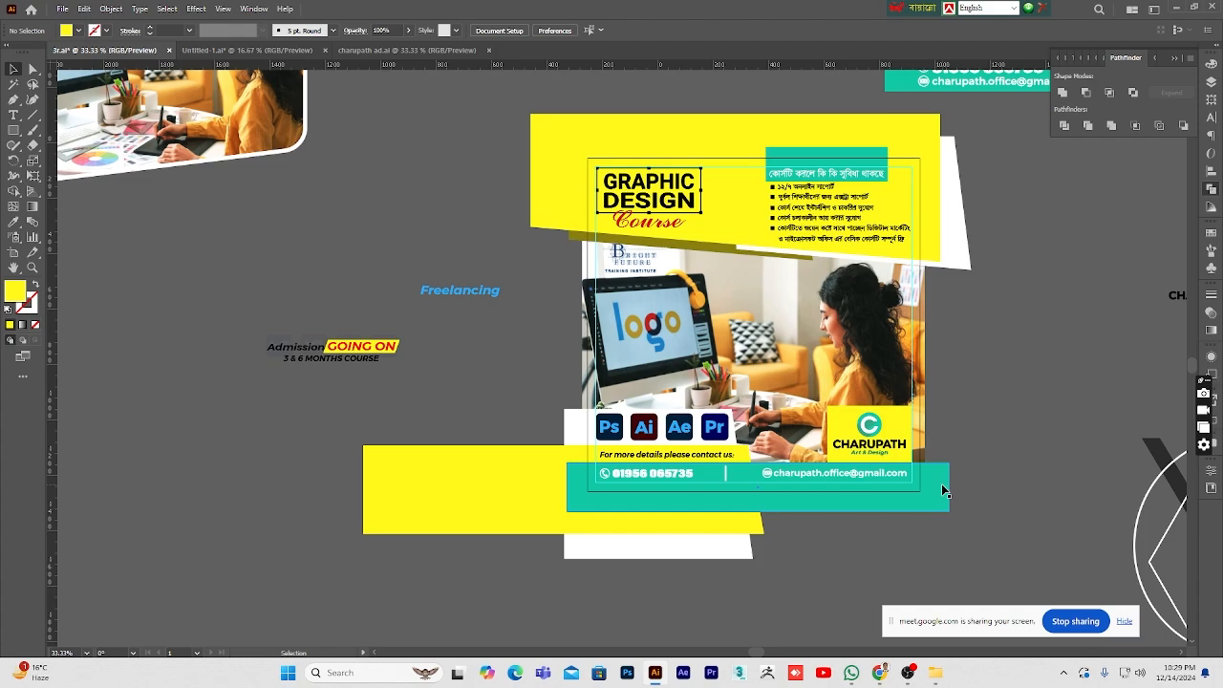
{"action": "left_click", "coordinate": [31, 269]}
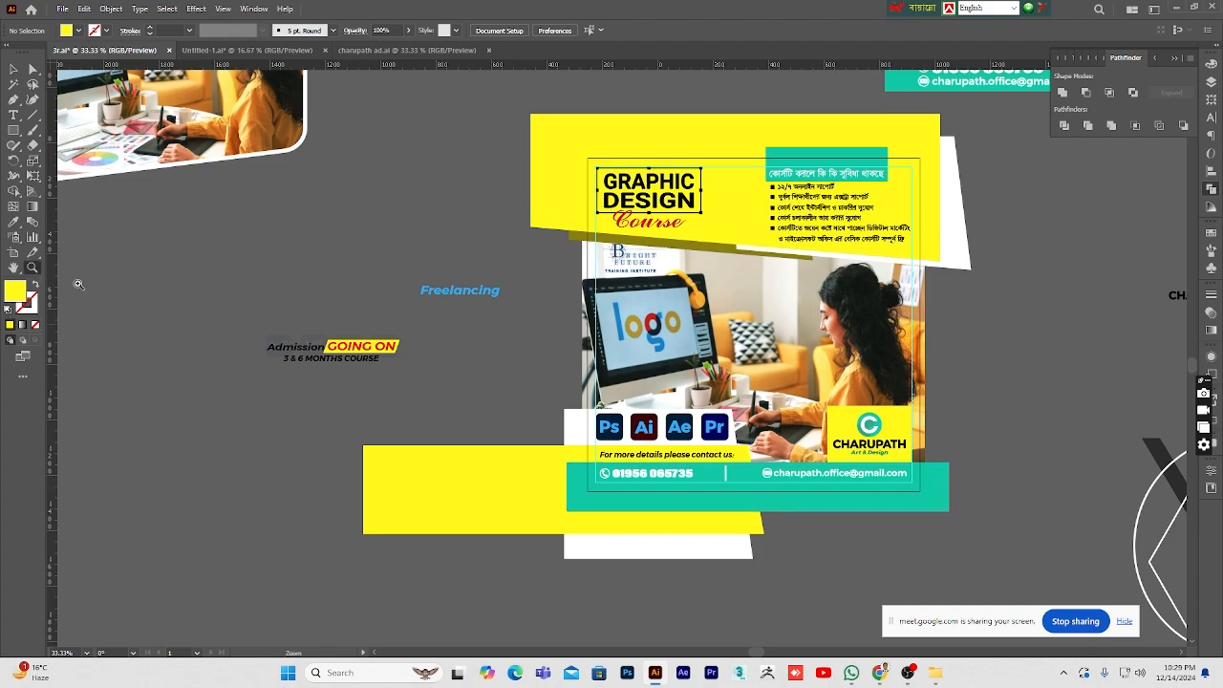
{"action": "left_click", "coordinate": [732, 471], "text": "alt"}
{"action": "left_click", "coordinate": [634, 358]}
{"action": "left_click", "coordinate": [635, 359]}
{"action": "left_click", "coordinate": [635, 359]}
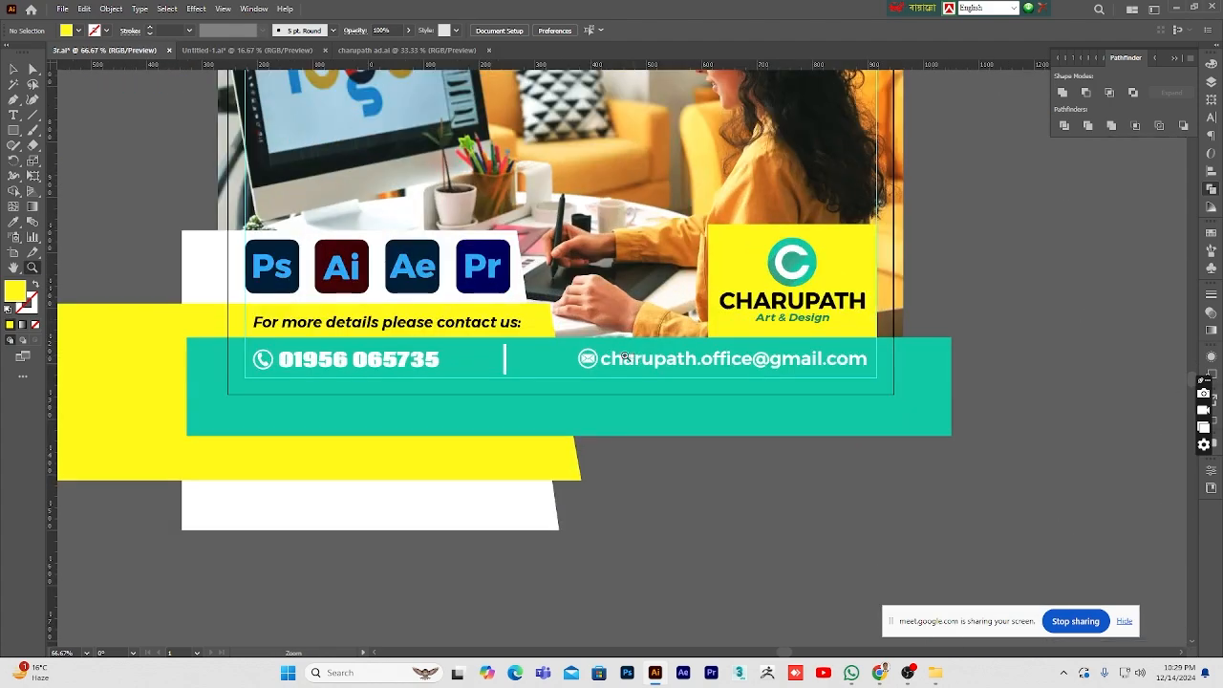
{"action": "left_click", "coordinate": [586, 357]}
{"action": "left_click", "coordinate": [585, 355]}
{"action": "left_click", "coordinate": [584, 356]}
{"action": "left_click", "coordinate": [584, 375], "text": "alt"}
{"action": "left_click", "coordinate": [584, 375], "text": "alt"}
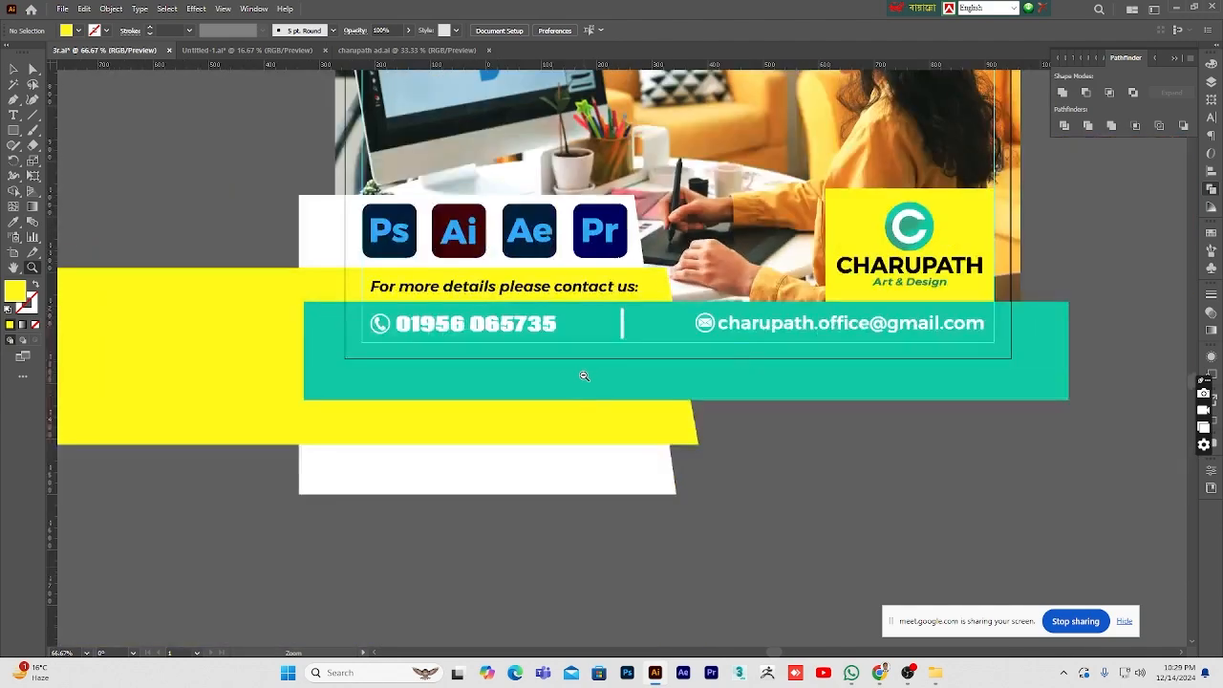
{"action": "left_click", "coordinate": [584, 375], "text": "alt"}
{"action": "left_click", "coordinate": [584, 375], "text": "alt"}
{"action": "scroll", "coordinate": [653, 417], "scroll_direction": "up", "scroll_amount": 9}
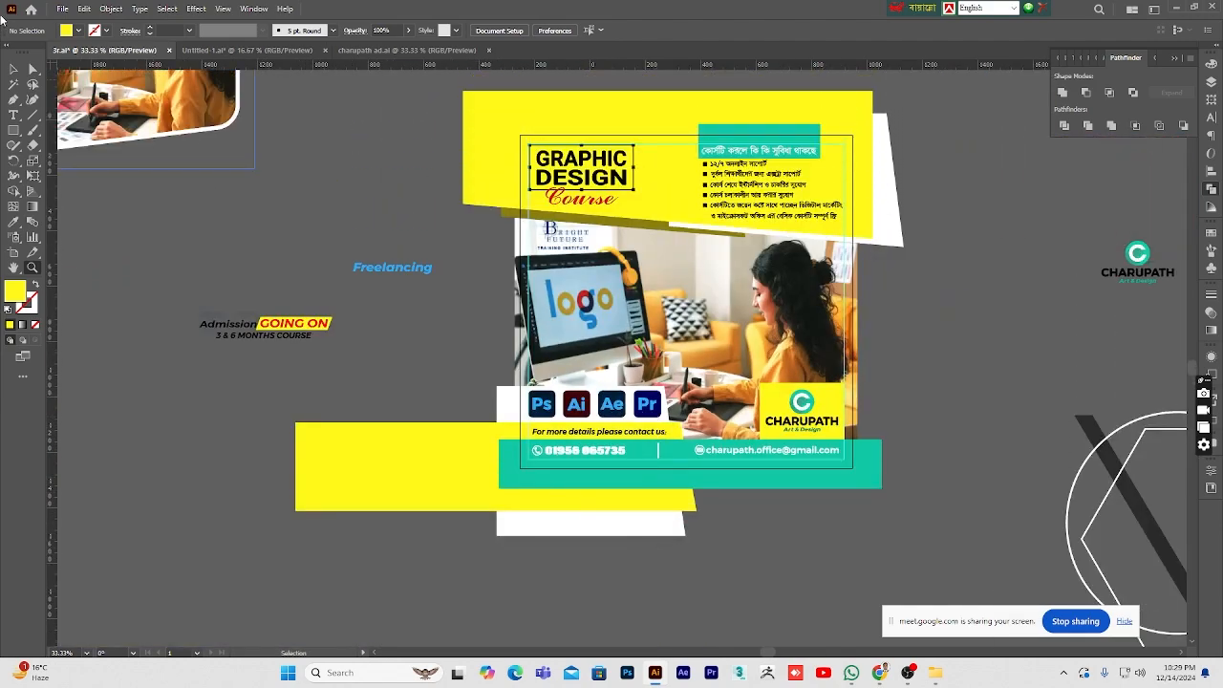
- Move the "For more details please contact us:" text off the poster to the empty canvas below the yellow band
{"action": "left_click", "coordinate": [14, 69]}
{"action": "left_click", "coordinate": [505, 404]}
{"action": "left_click", "coordinate": [505, 402]}
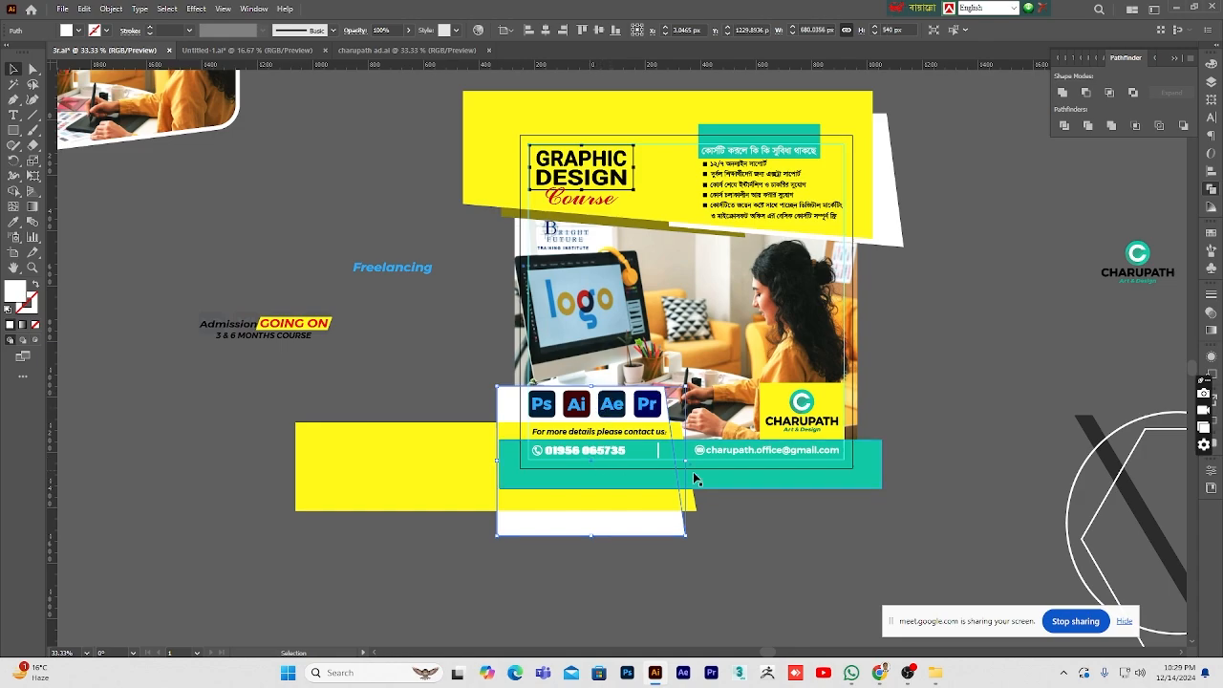
{"action": "left_click_drag", "start_coordinate": [633, 438], "coordinate": [380, 568]}
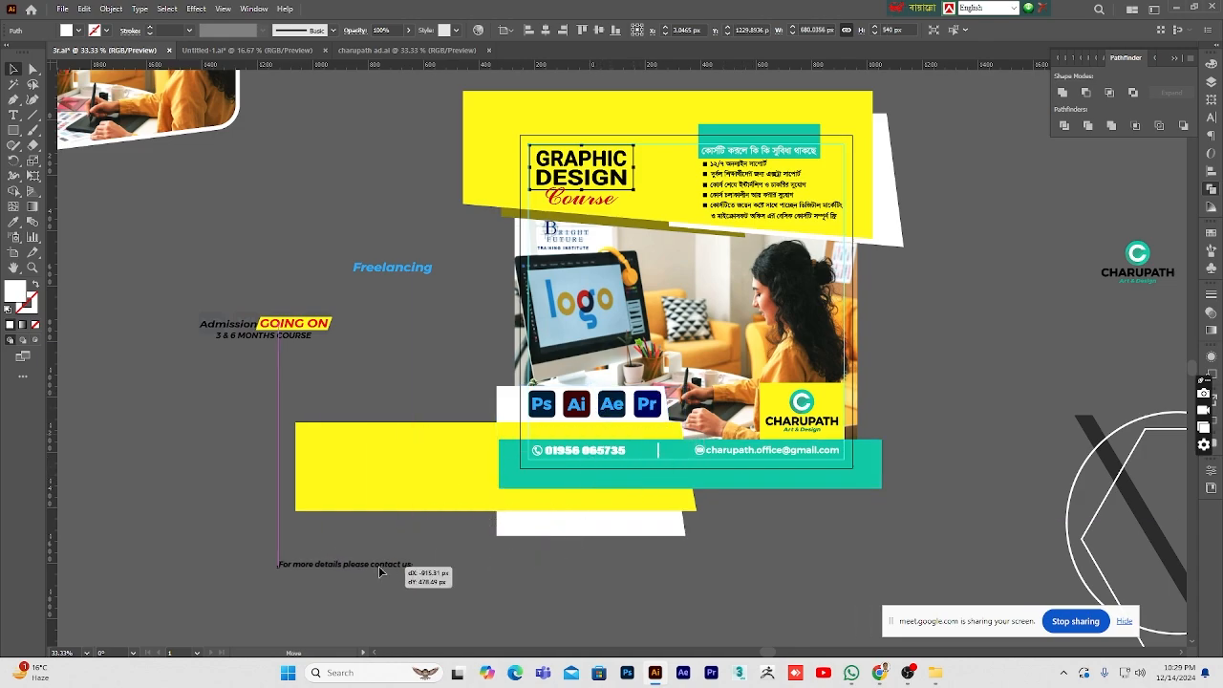
{"action": "left_click", "coordinate": [556, 433]}
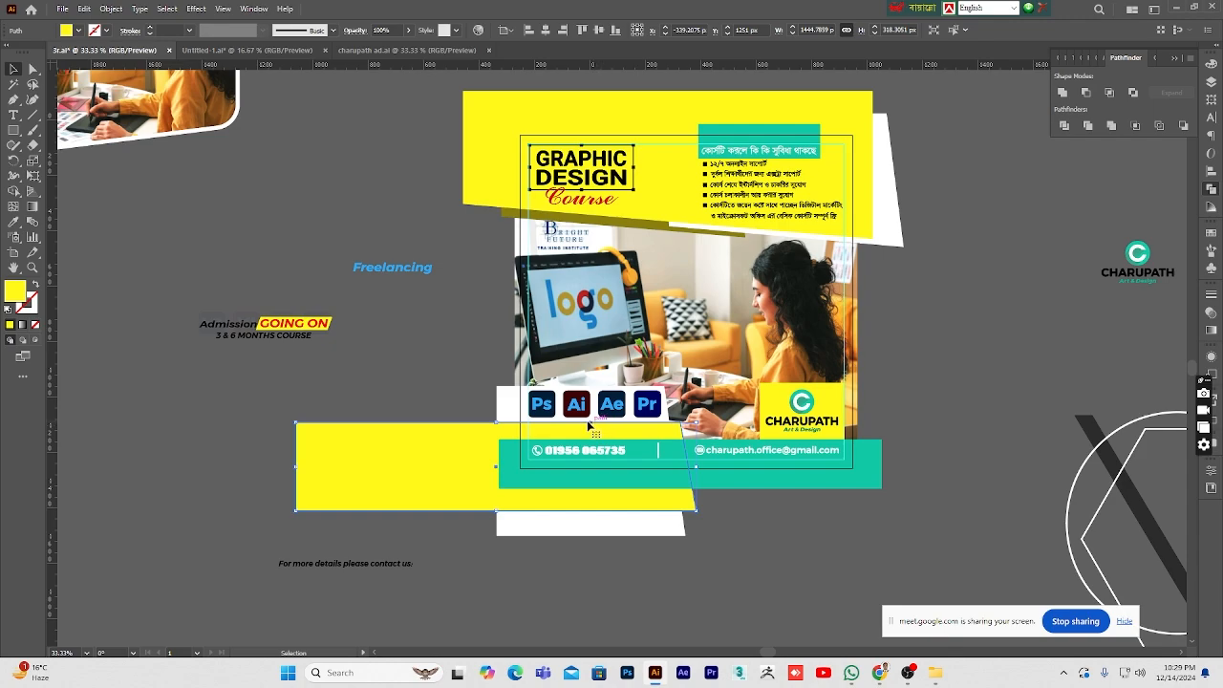
- Place the "Freelancing" text on the yellow band, below the software icons and above the phone number
{"action": "left_click", "coordinate": [458, 325]}
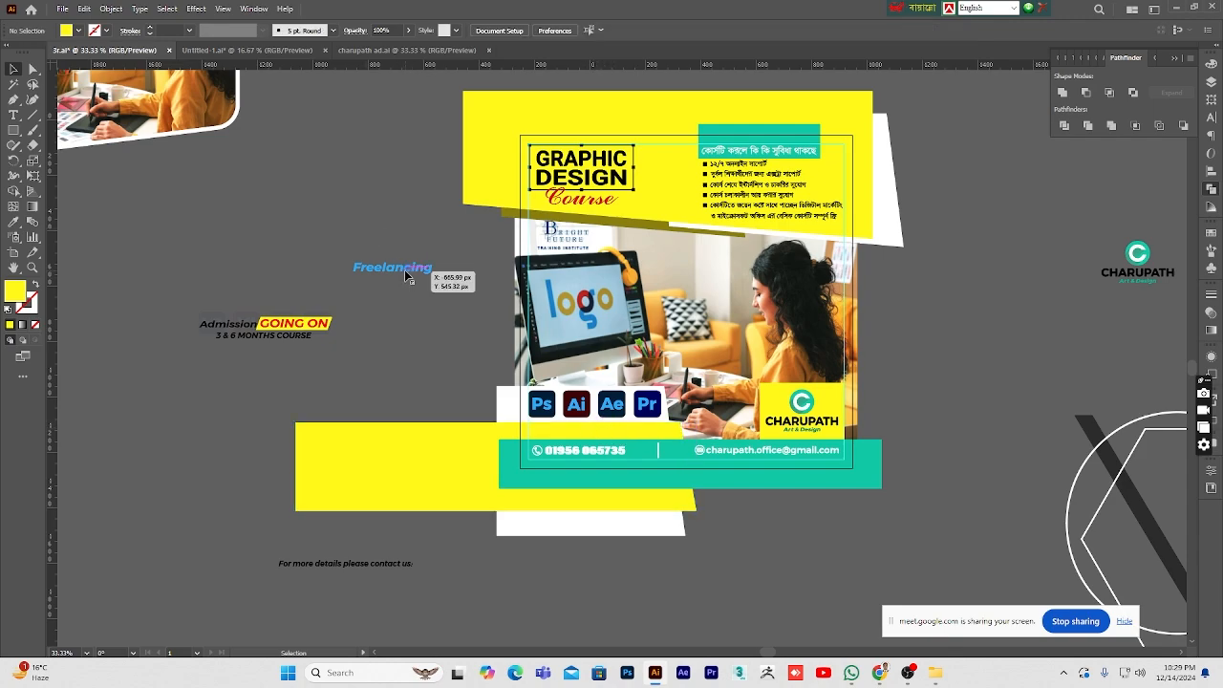
{"action": "left_click_drag", "start_coordinate": [404, 269], "coordinate": [601, 437]}
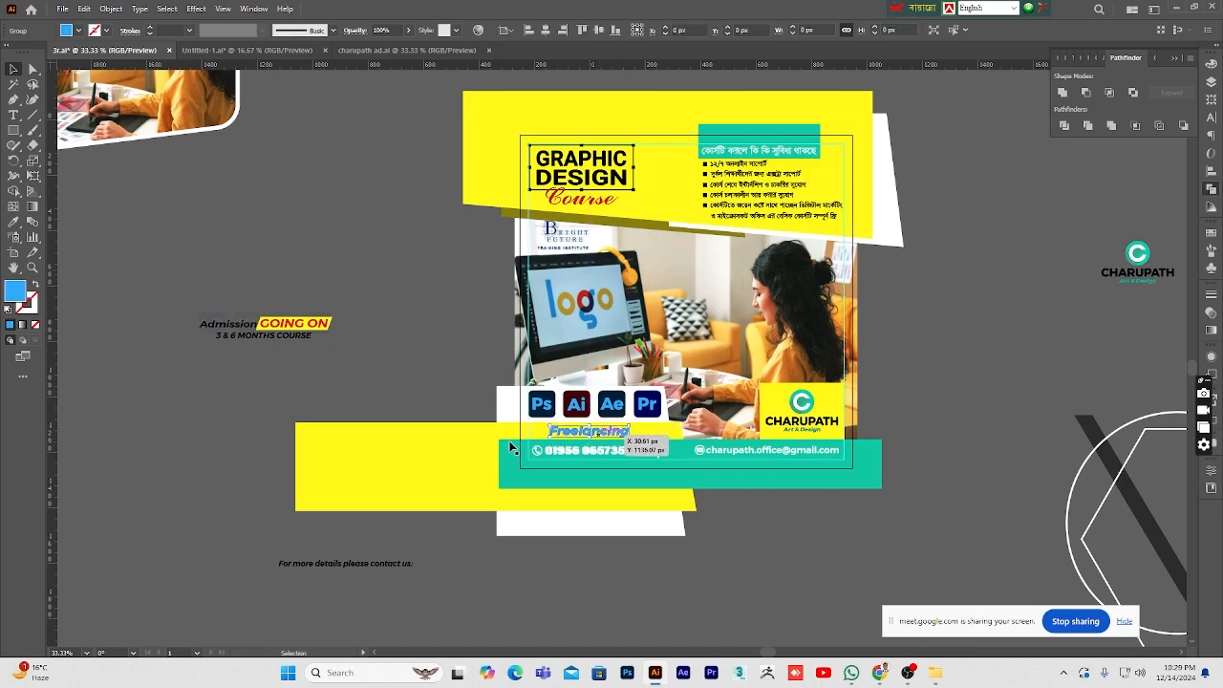
{"action": "left_click", "coordinate": [227, 391]}
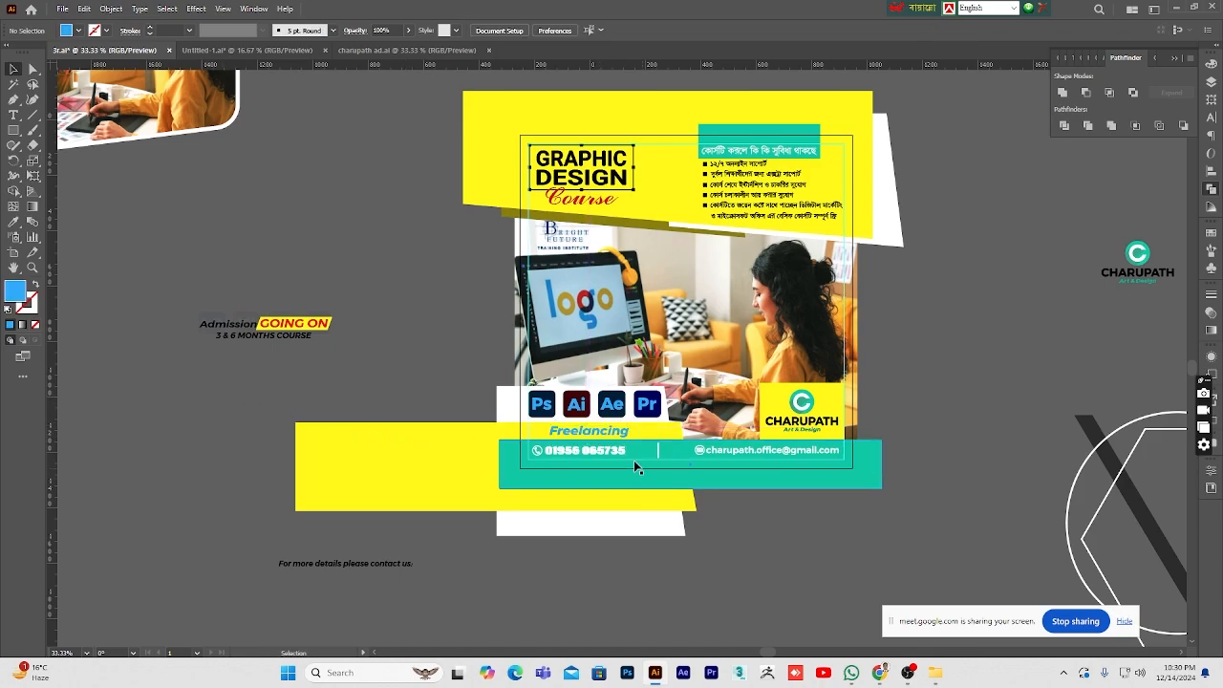
- Change the "Freelancing" text's fill to near-black, colour 020202
{"action": "left_click", "coordinate": [620, 433]}
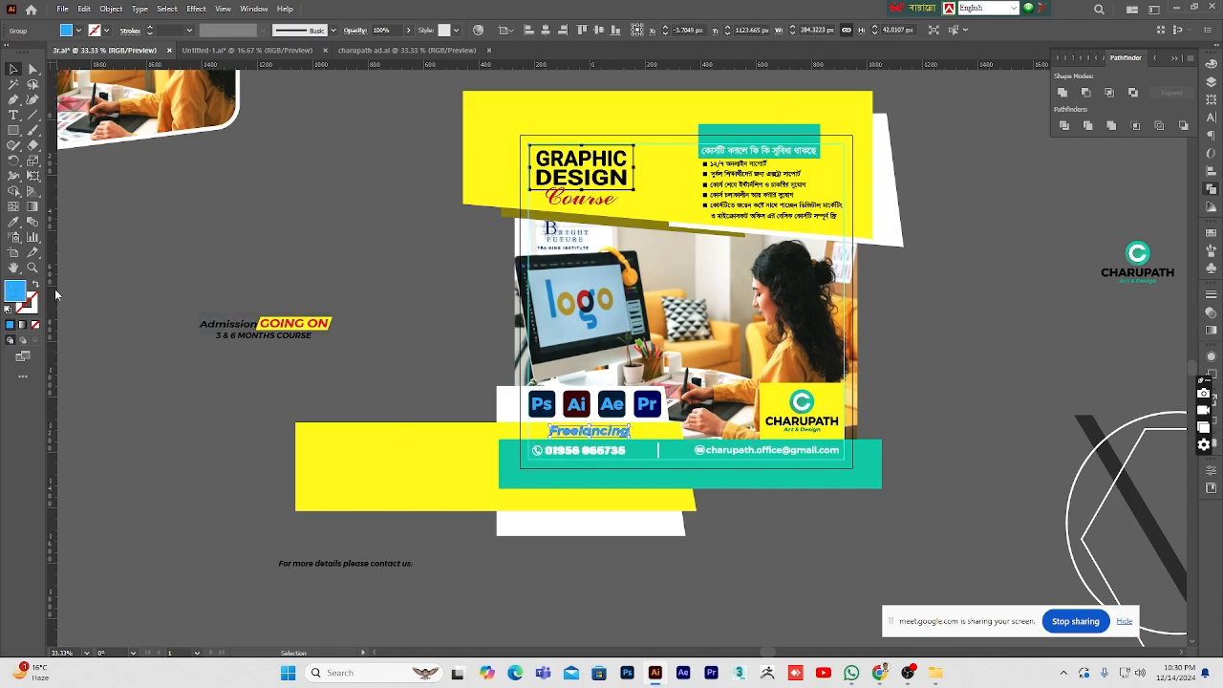
{"action": "double_click", "coordinate": [15, 291]}
{"action": "mouse_move", "coordinate": [899, 244]}
{"action": "left_mouse_down"}
{"action": "mouse_move", "coordinate": [806, 293]}
{"action": "mouse_move", "coordinate": [798, 313]}
{"action": "left_mouse_up"}
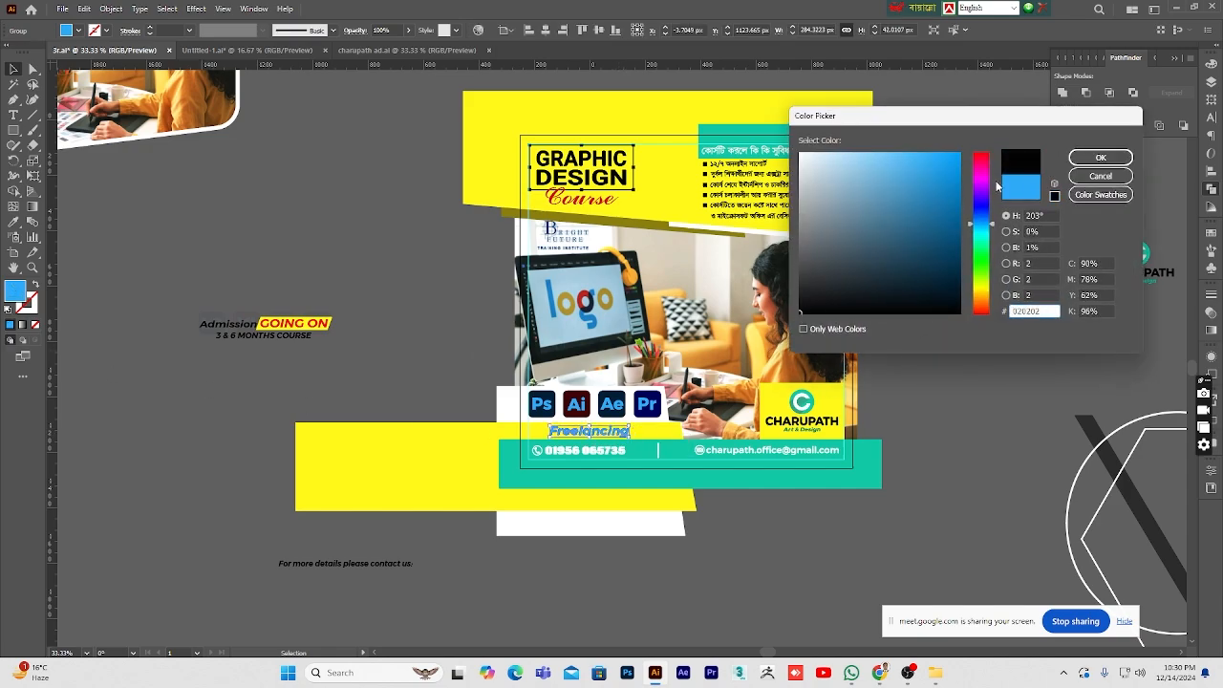
{"action": "left_click", "coordinate": [1101, 157]}
{"action": "left_click", "coordinate": [945, 476]}
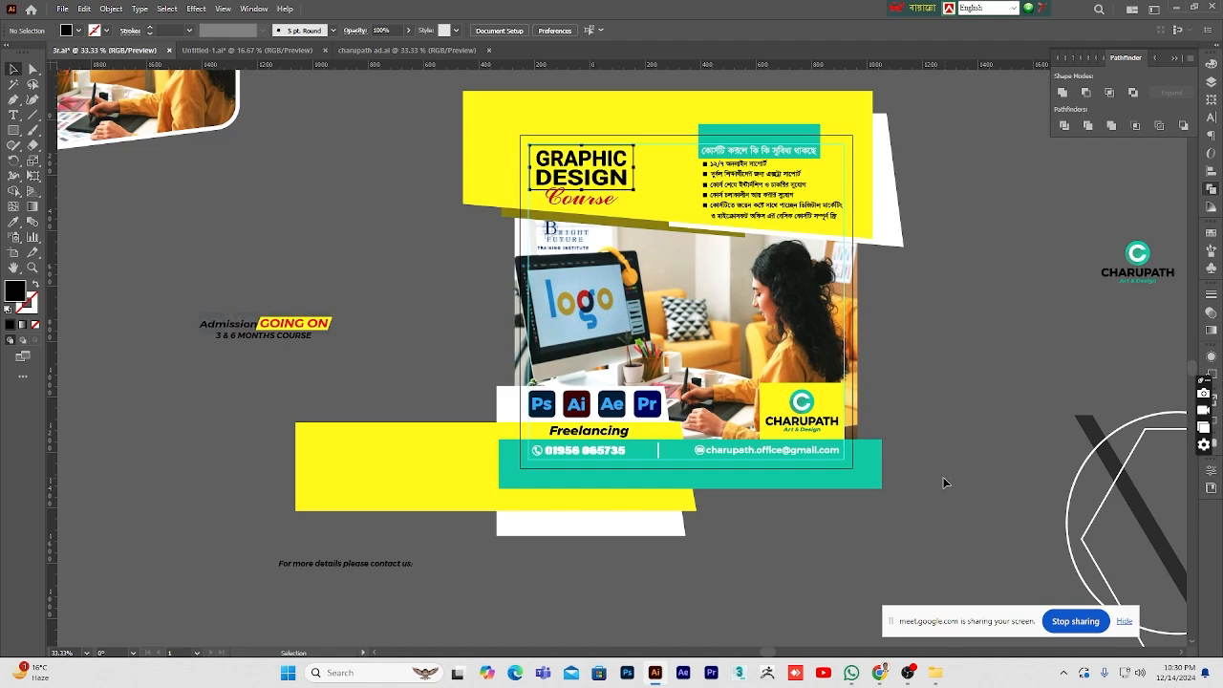
{"action": "left_click", "coordinate": [616, 433]}
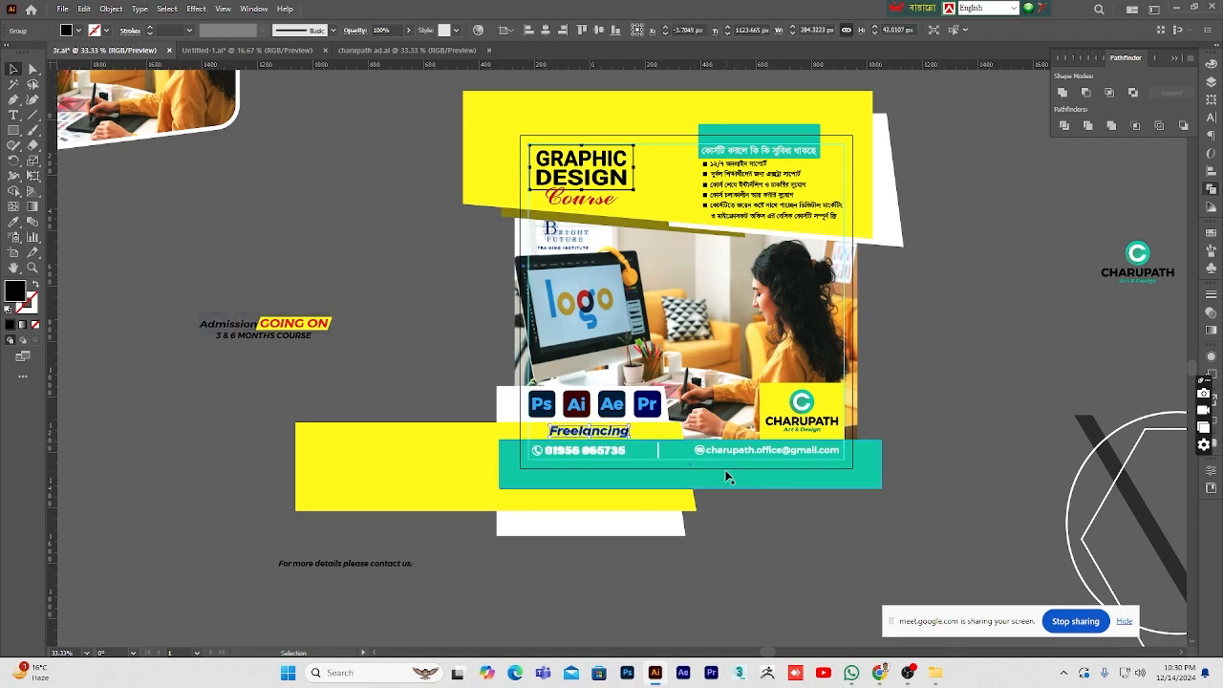
{"action": "left_click", "coordinate": [767, 552]}
- Nudge the yellow band behind "Freelancing" slightly upward
{"action": "left_click", "coordinate": [447, 459]}
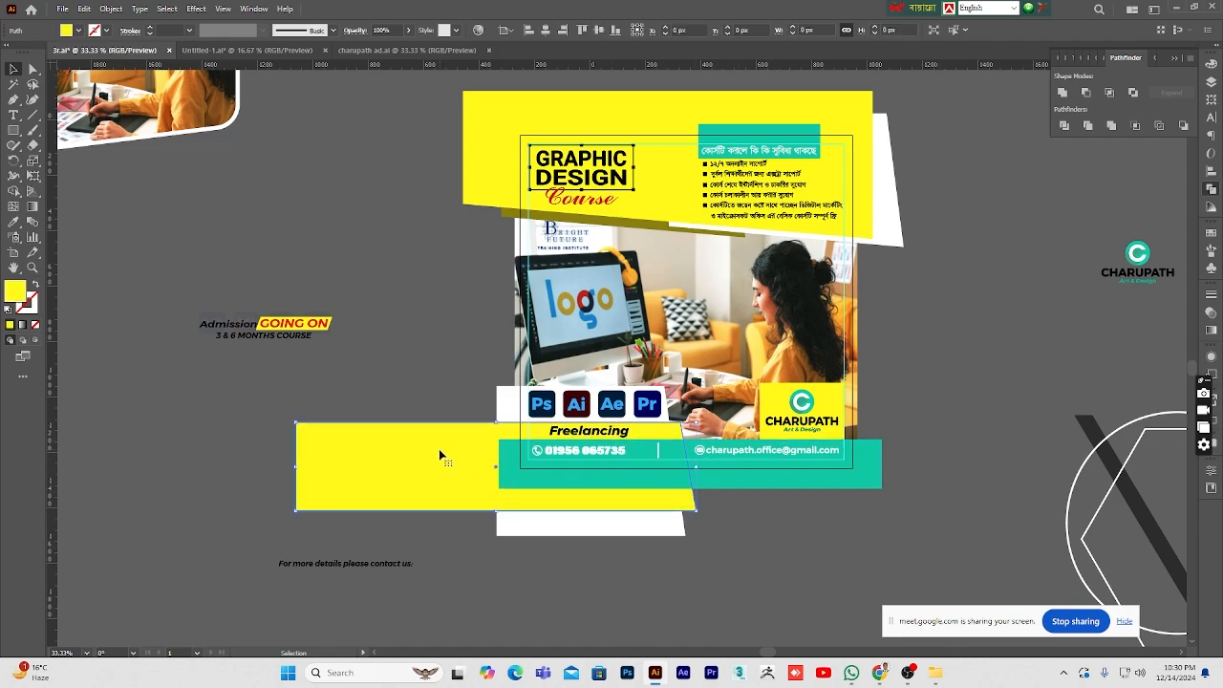
{"action": "key", "text": "Up"}
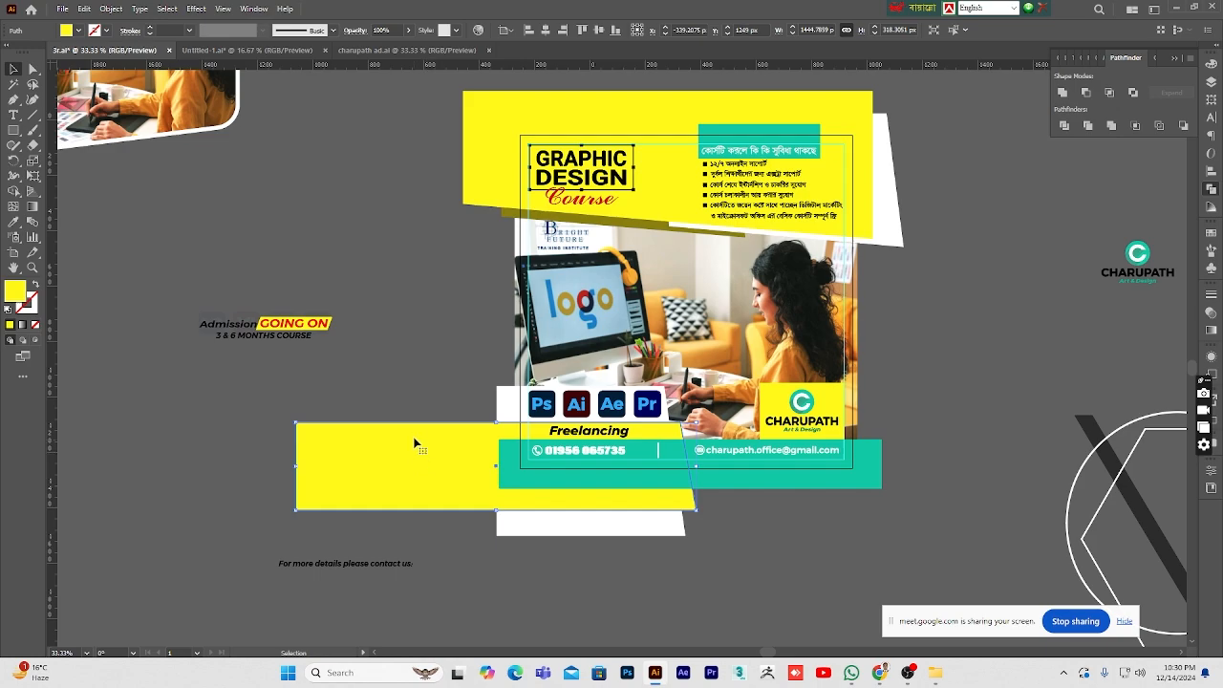
{"action": "left_click", "coordinate": [433, 381]}
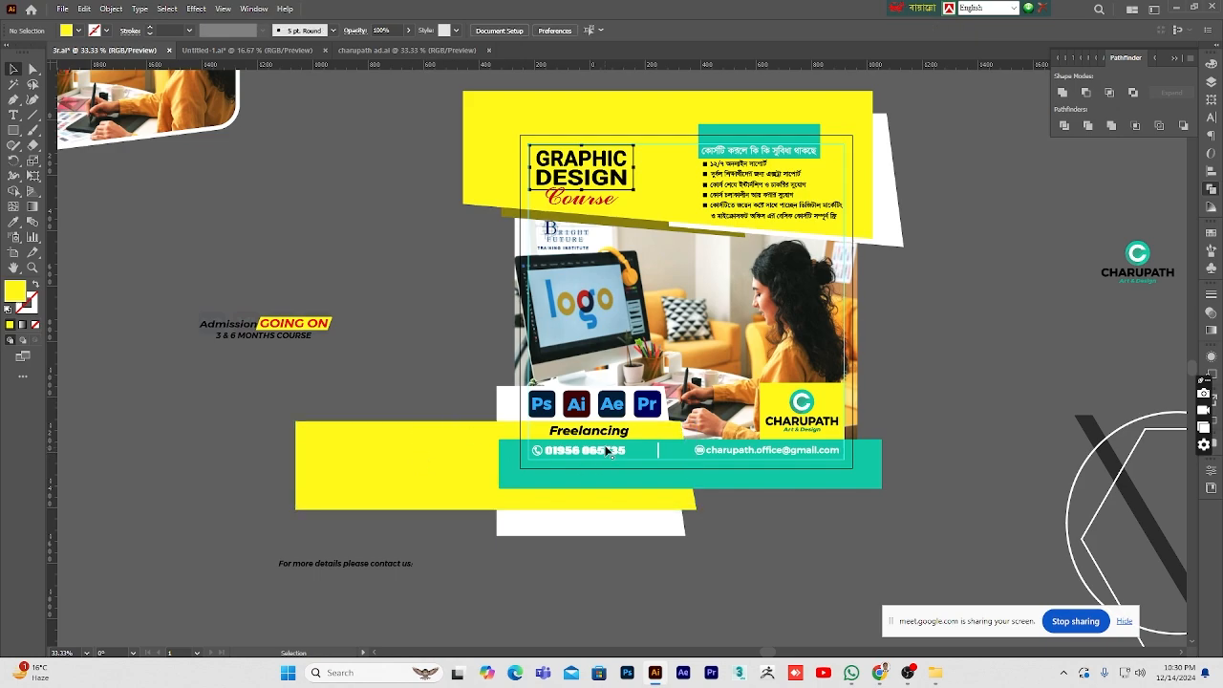
- Nudge the "Freelancing" text slightly to the left on the yellow band
{"action": "left_click", "coordinate": [610, 432]}
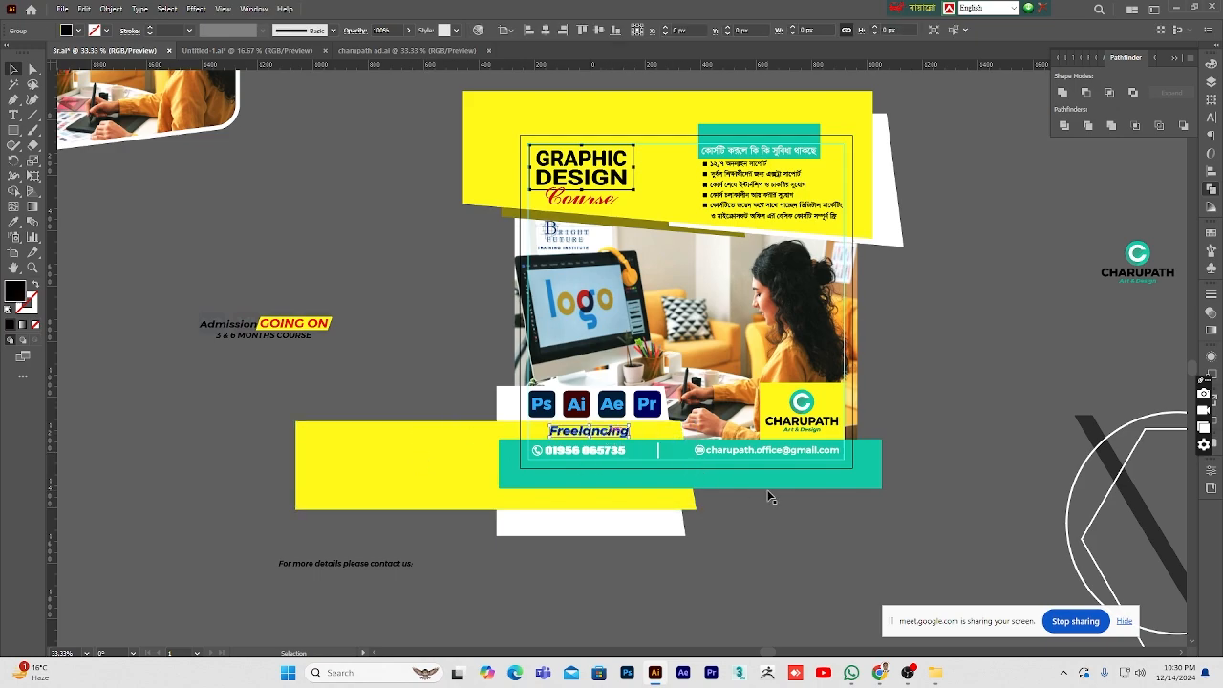
{"action": "key", "text": "Left"}
{"action": "key", "text": "Left"}
{"action": "left_click", "coordinate": [921, 418]}
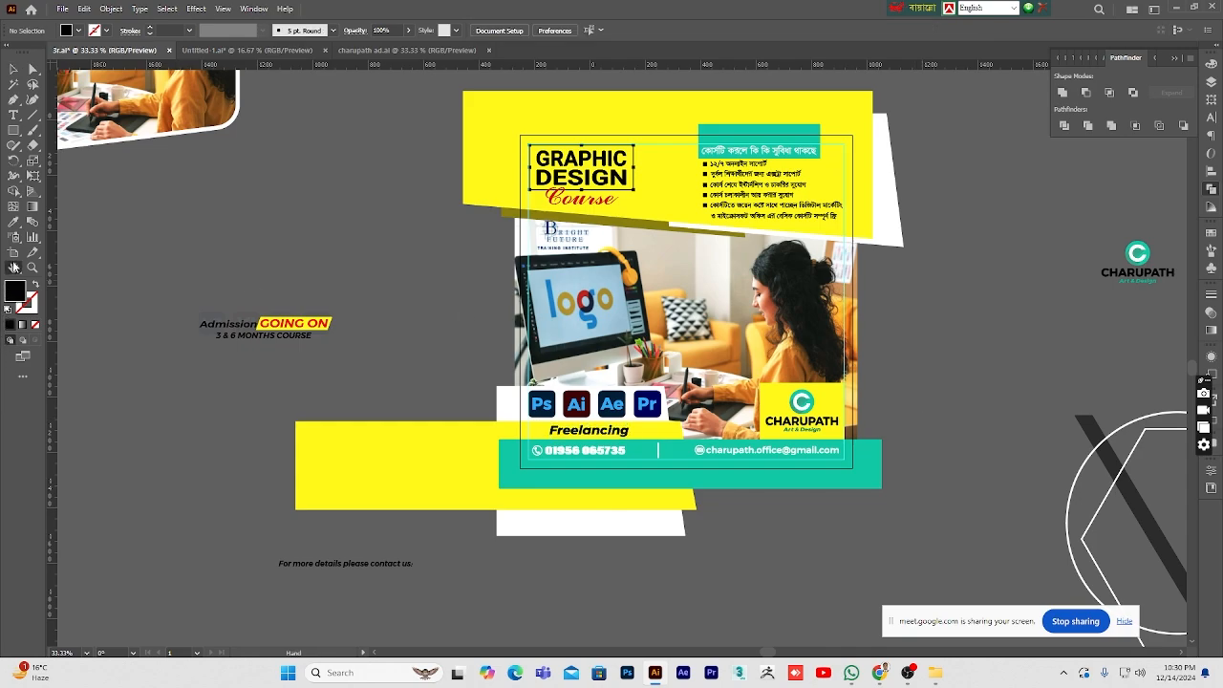
- Review the overall poster layout, checking the panels, photo, icons and text against the artboard and its margins
{"action": "left_click_drag", "start_coordinate": [708, 320], "coordinate": [651, 371]}
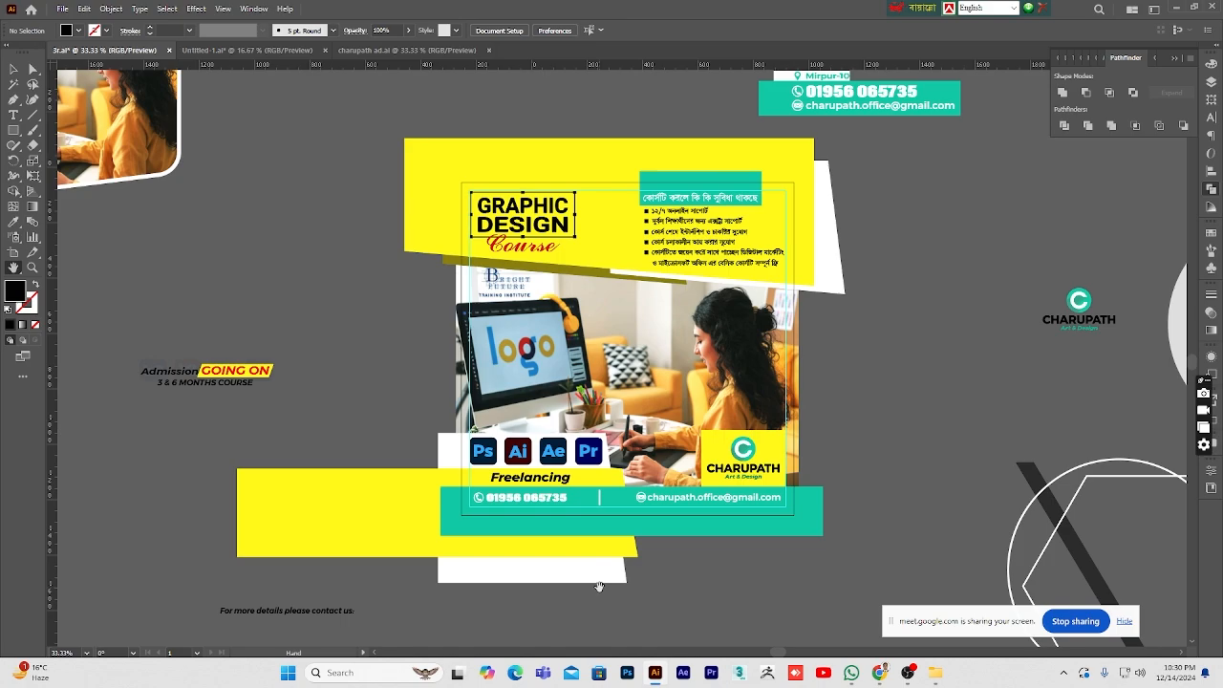
{"action": "scroll", "coordinate": [599, 585], "scroll_direction": "up", "scroll_amount": 1}
{"action": "scroll", "coordinate": [599, 585], "scroll_direction": "down", "scroll_amount": 2}
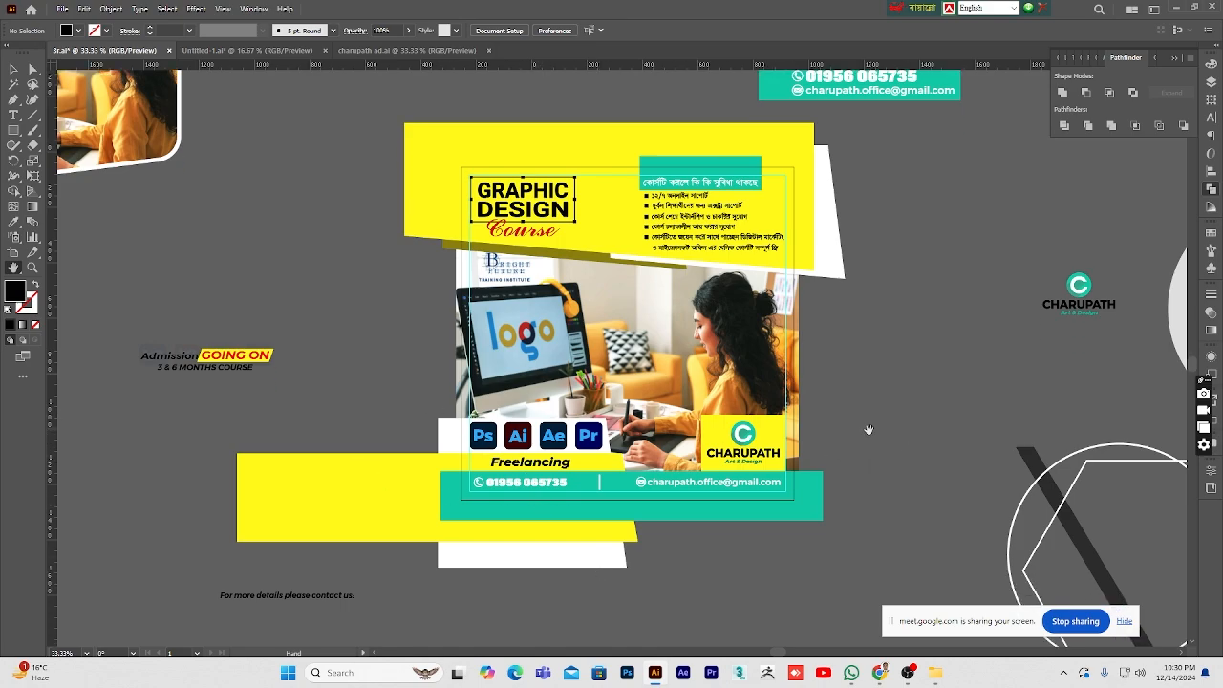
{"action": "mouse_move", "coordinate": [866, 427]}
{"action": "left_mouse_down"}
{"action": "mouse_move", "coordinate": [887, 438]}
{"action": "mouse_move", "coordinate": [871, 444]}
{"action": "left_mouse_up"}
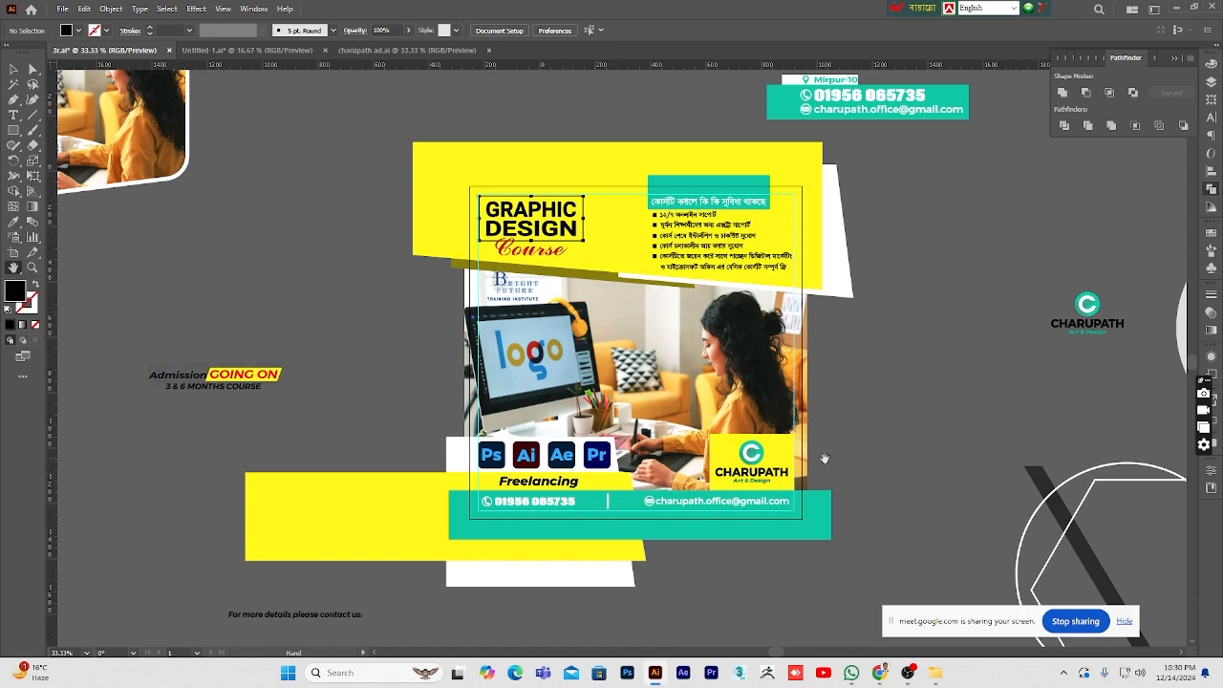
{"action": "left_click_drag", "start_coordinate": [825, 459], "coordinate": [813, 465]}
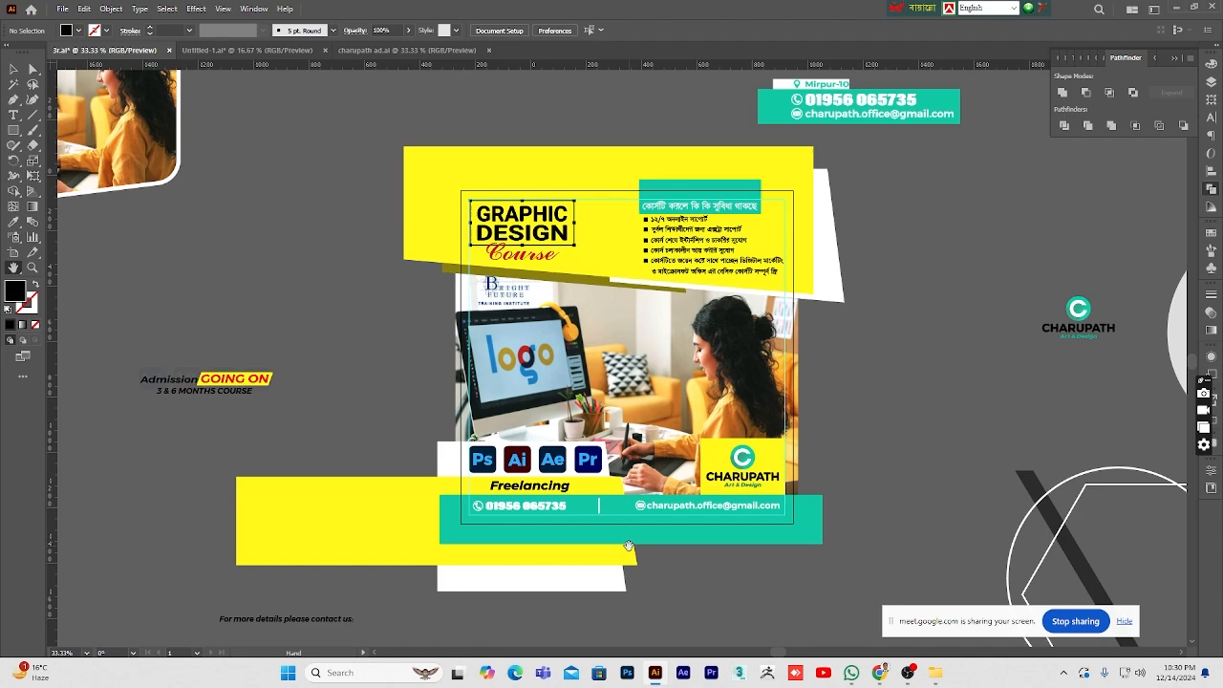
{"action": "scroll", "coordinate": [613, 538], "scroll_direction": "up", "scroll_amount": 1}
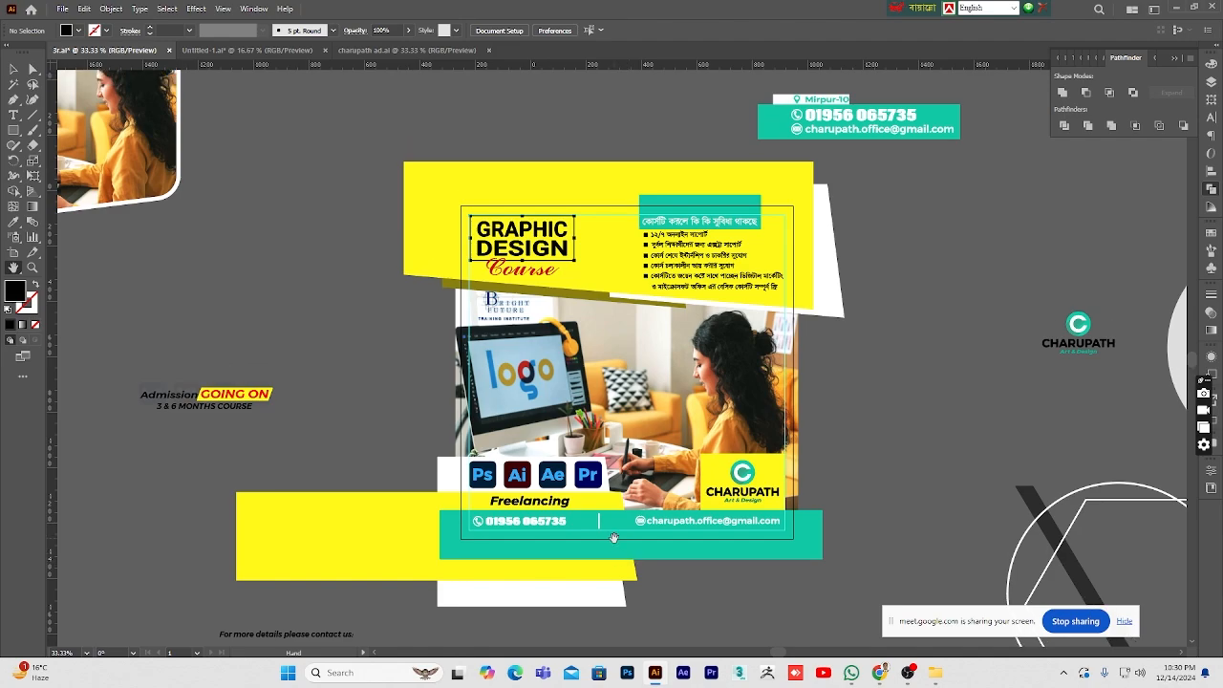
{"action": "mouse_move", "coordinate": [669, 432]}
{"action": "left_mouse_down"}
{"action": "mouse_move", "coordinate": [608, 424]}
{"action": "mouse_move", "coordinate": [647, 438]}
{"action": "mouse_move", "coordinate": [669, 408]}
{"action": "mouse_move", "coordinate": [631, 424]}
{"action": "mouse_move", "coordinate": [677, 408]}
{"action": "mouse_move", "coordinate": [674, 427]}
{"action": "mouse_move", "coordinate": [657, 428]}
{"action": "left_mouse_up"}
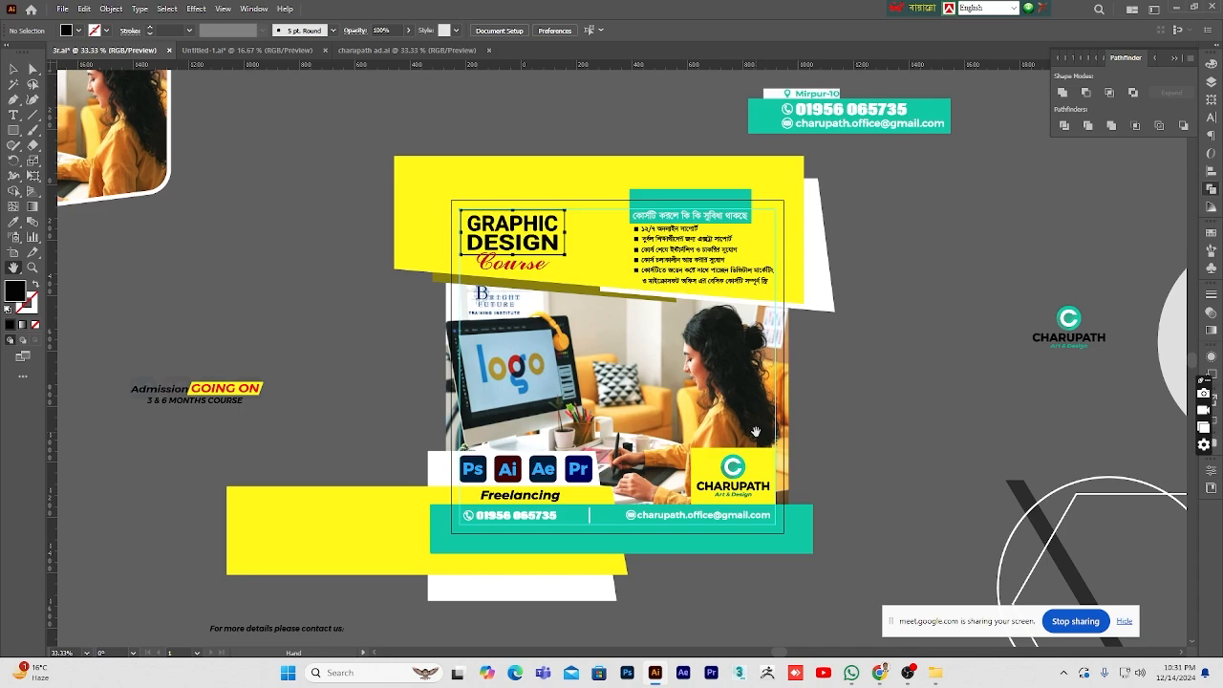
{"action": "mouse_move", "coordinate": [600, 457]}
{"action": "left_mouse_down"}
{"action": "mouse_move", "coordinate": [667, 473]}
{"action": "mouse_move", "coordinate": [614, 439]}
{"action": "left_mouse_up"}
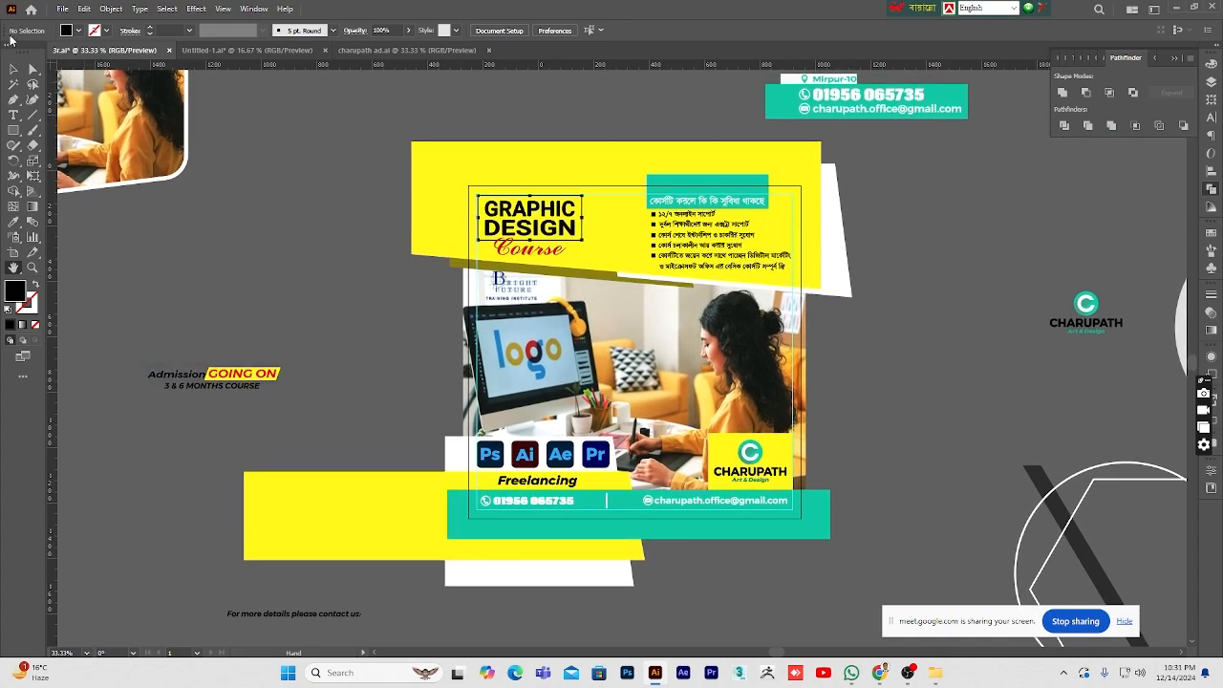
- Separate the faint icon row from the "Admission GOING ON" and "3 & 6 MONTHS COURSE" text, and move that text onto the photo's upper part
{"action": "left_click", "coordinate": [13, 68]}
{"action": "left_click_drag", "start_coordinate": [218, 355], "coordinate": [220, 354]}
{"action": "left_click", "coordinate": [218, 415]}
{"action": "left_click_drag", "start_coordinate": [121, 328], "coordinate": [318, 367]}
{"action": "left_click_drag", "start_coordinate": [200, 368], "coordinate": [243, 284]}
{"action": "left_click", "coordinate": [315, 341]}
{"action": "left_click_drag", "start_coordinate": [392, 433], "coordinate": [635, 311]}
{"action": "left_click", "coordinate": [118, 350]}
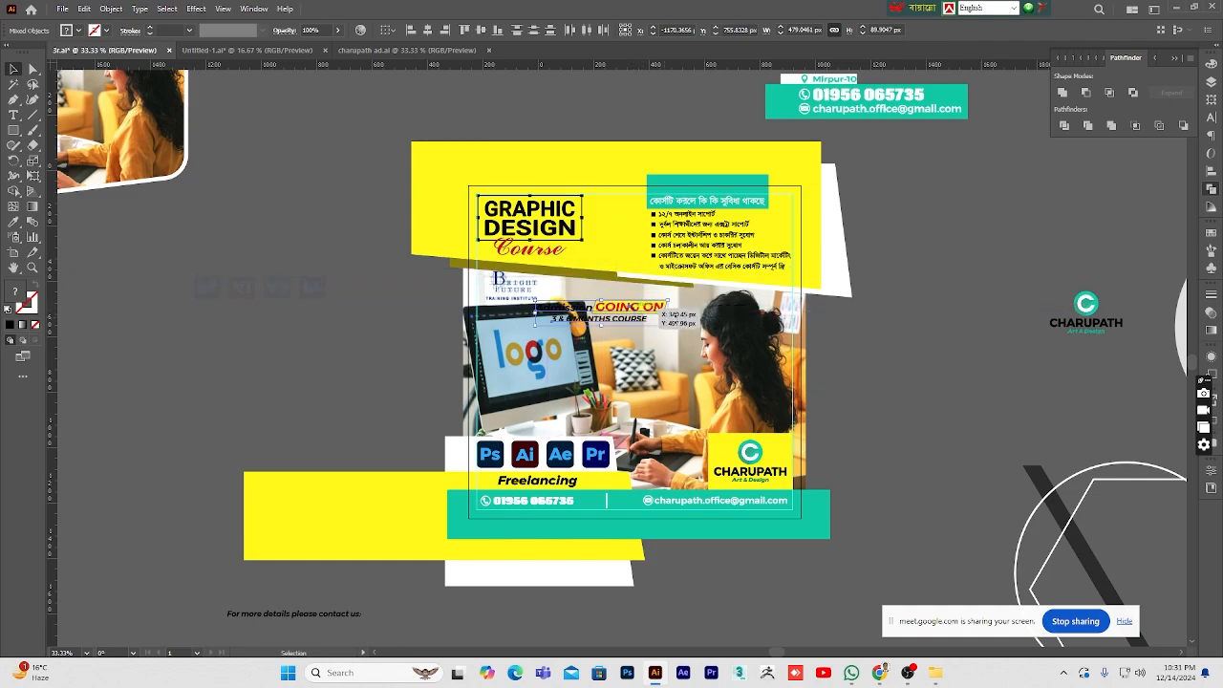
{"action": "left_click", "coordinate": [899, 369]}
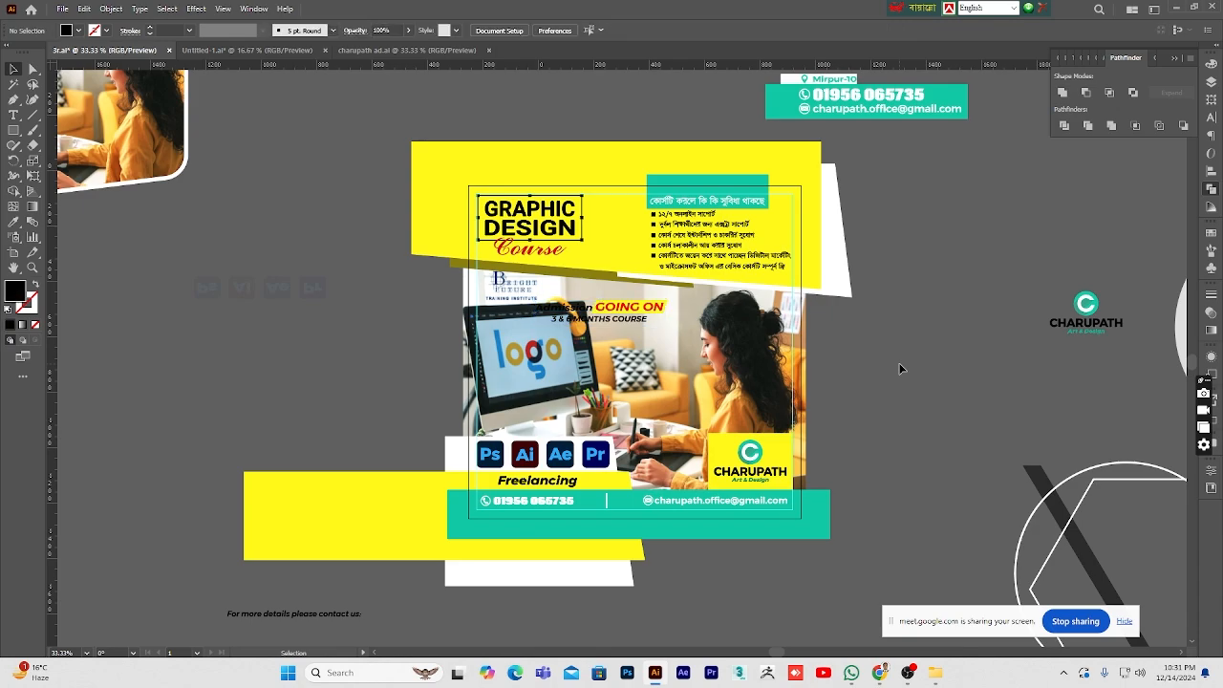
{"action": "left_click", "coordinate": [694, 393]}
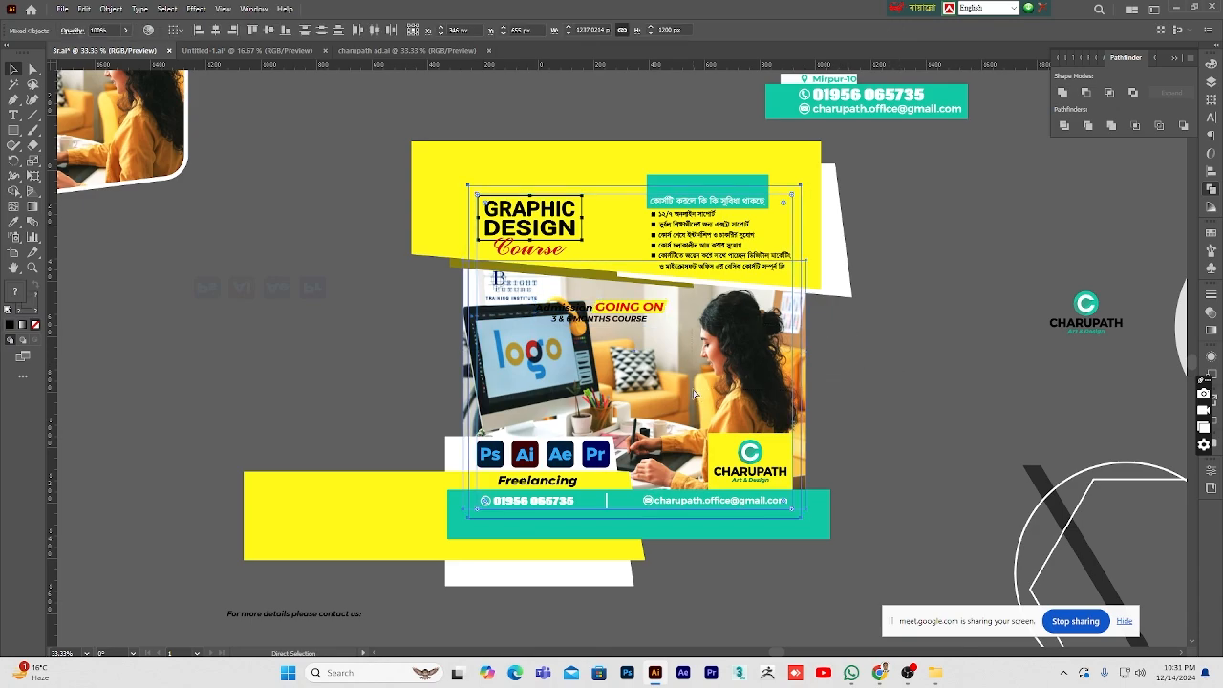
{"action": "key", "text": "ctrl+shift+a"}
{"action": "left_click", "coordinate": [32, 267]}
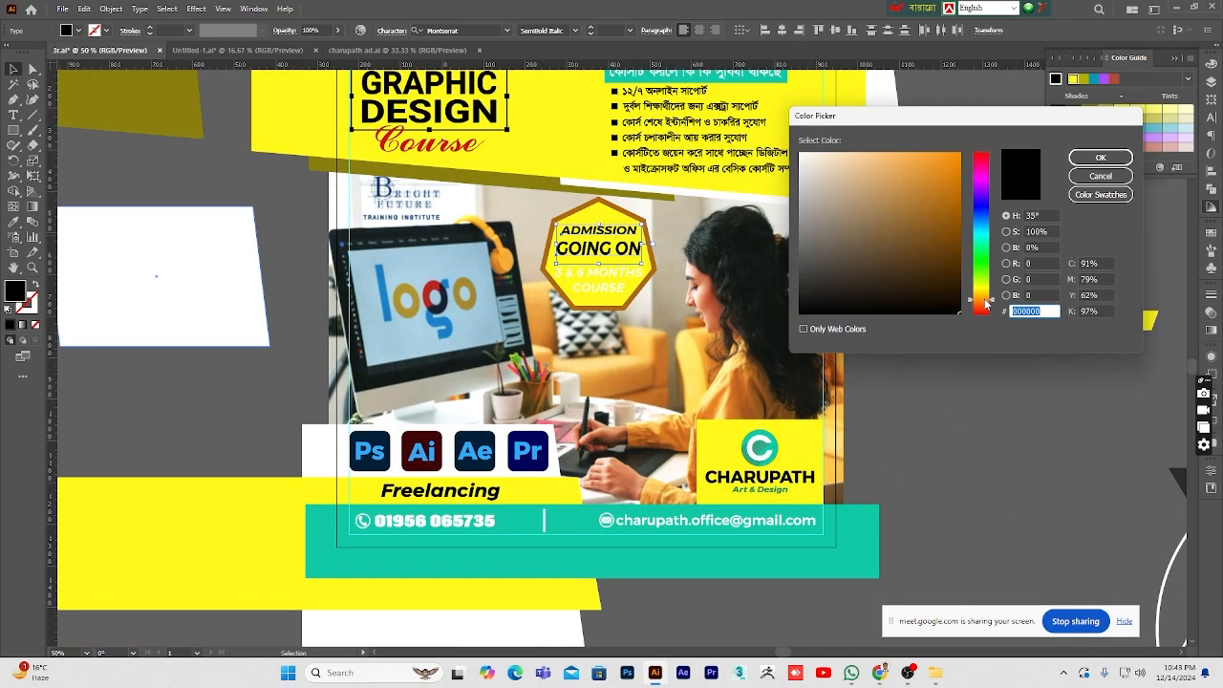
- Recolour the "ADMISSION GOING ON" text in the yellow badge to pure red, FF0000
{"action": "left_click_drag", "start_coordinate": [986, 304], "coordinate": [971, 148]}
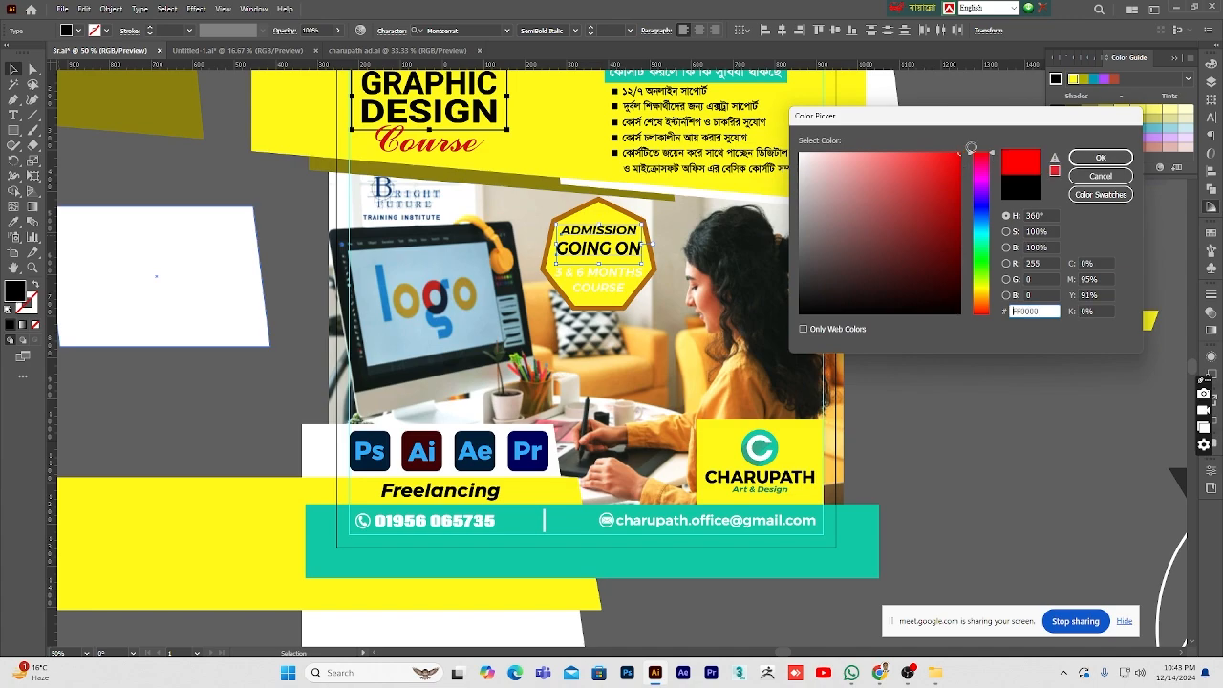
{"action": "left_click", "coordinate": [1100, 157]}
{"action": "left_click", "coordinate": [1010, 413]}
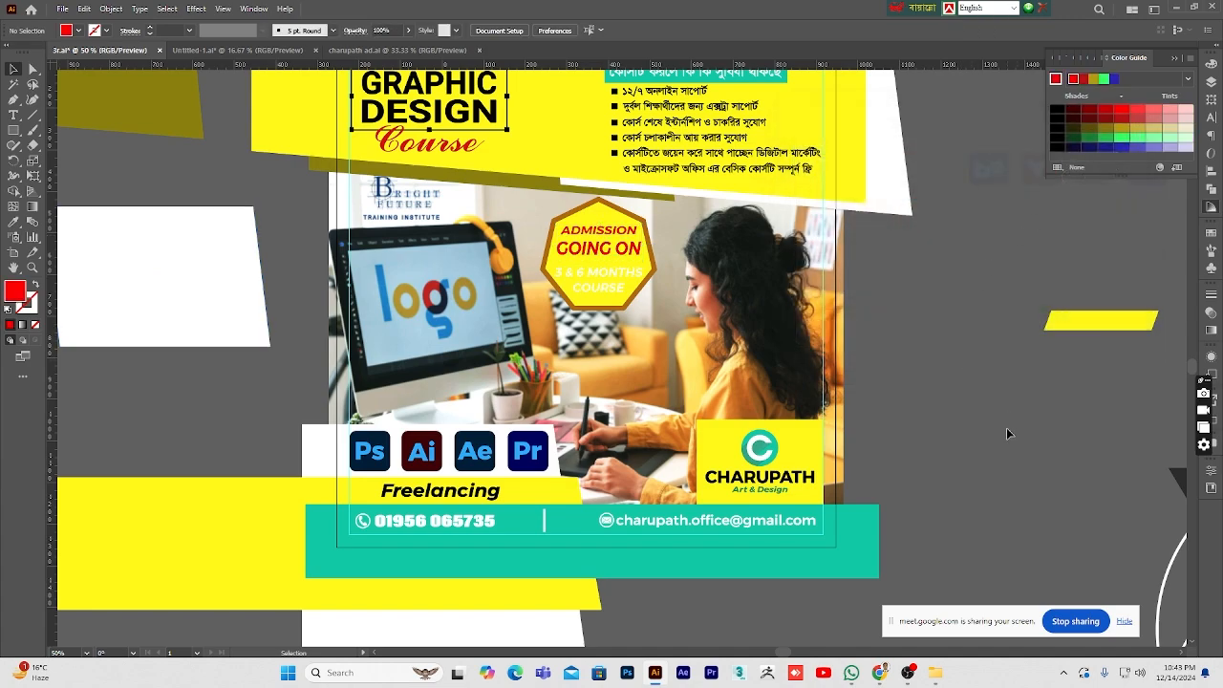
- Recolour the "3 & 6 MONTHS COURSE" text in the yellow badge to black
{"action": "left_click", "coordinate": [617, 287]}
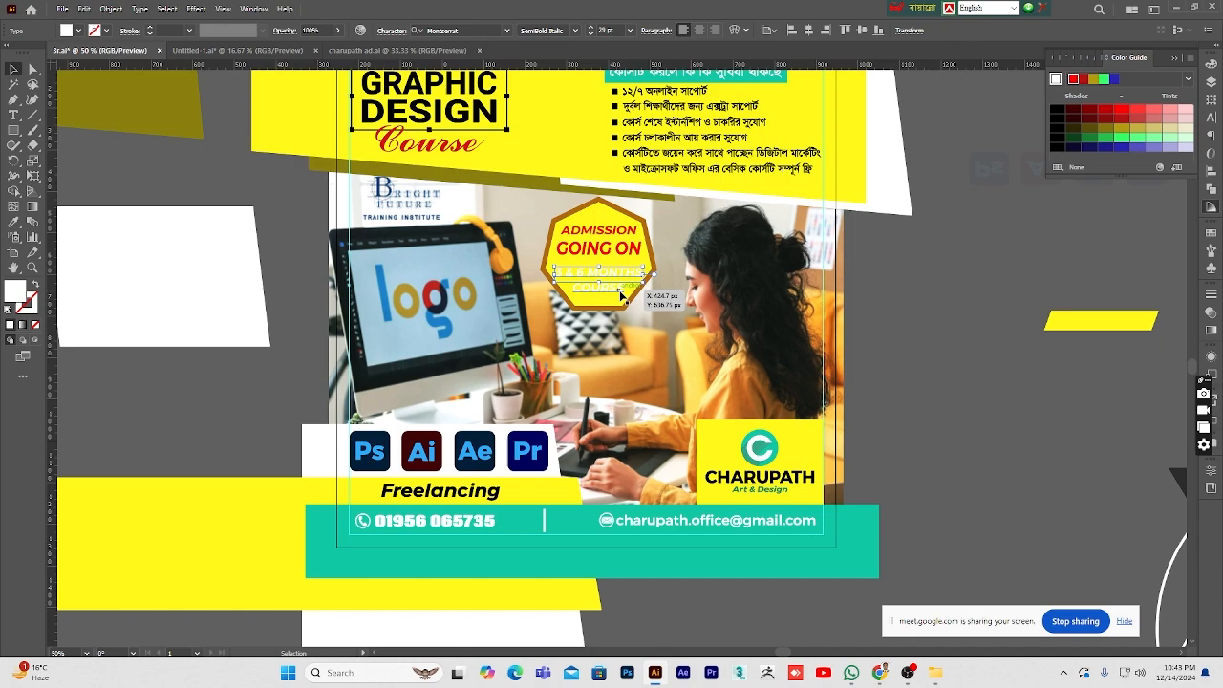
{"action": "double_click", "coordinate": [17, 295]}
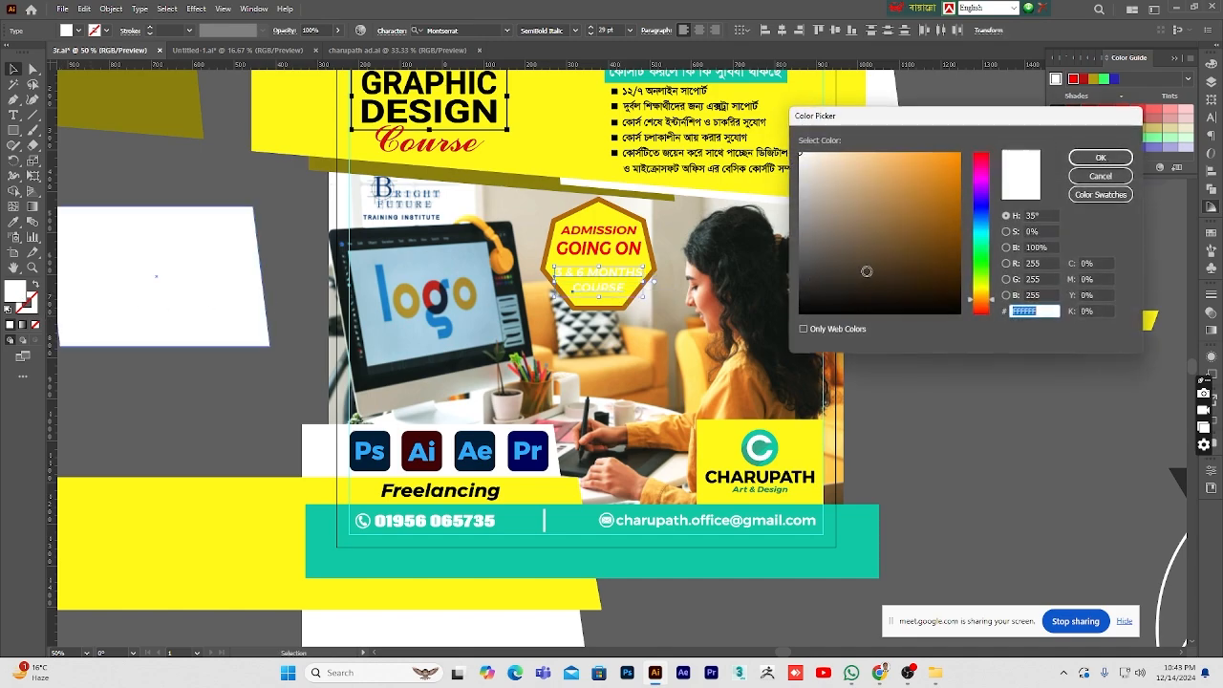
{"action": "left_click_drag", "start_coordinate": [821, 286], "coordinate": [778, 323]}
{"action": "left_click", "coordinate": [1099, 157]}
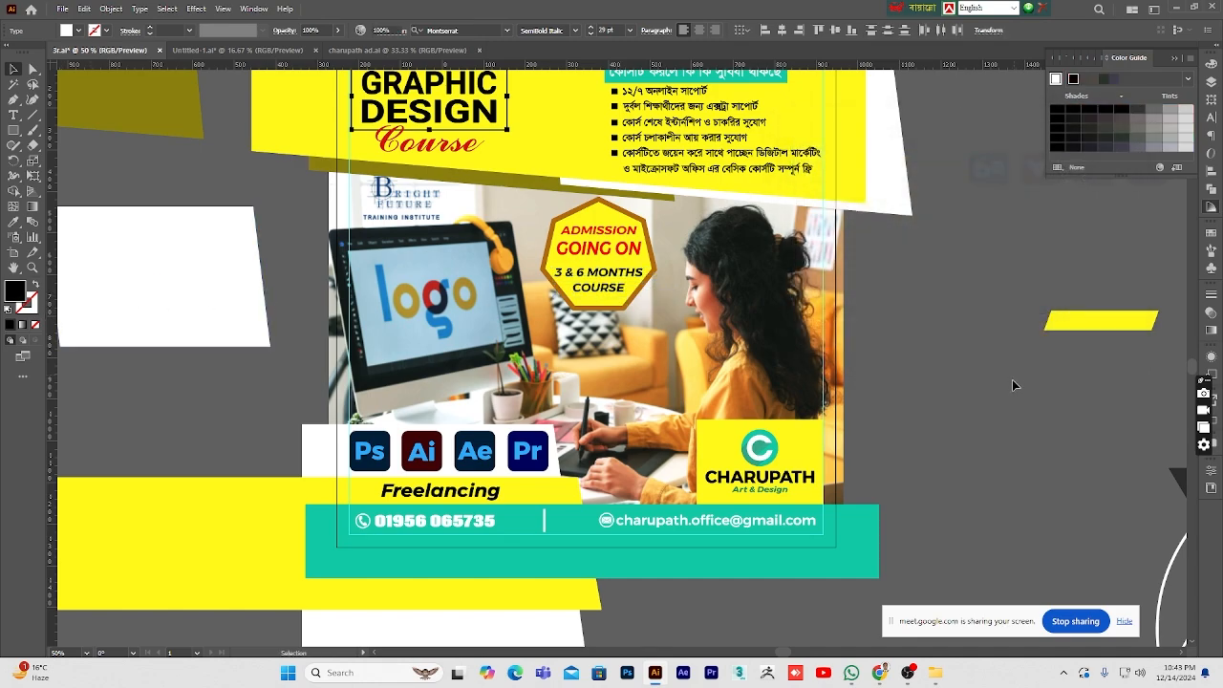
{"action": "left_click", "coordinate": [1012, 380]}
{"action": "scroll", "coordinate": [973, 419], "scroll_direction": "up", "scroll_amount": 1}
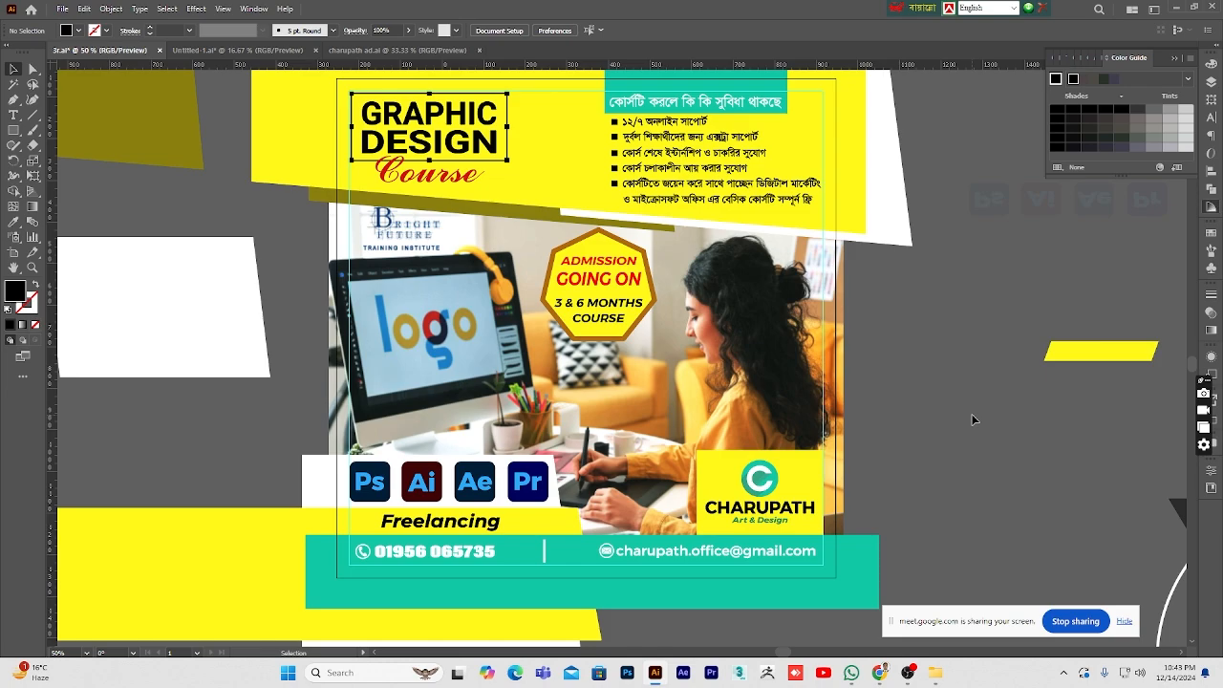
- Make the "3 & 6 MONTHS" line in the badge slightly taller, keeping it above "COURSE"
{"action": "left_click", "coordinate": [597, 302]}
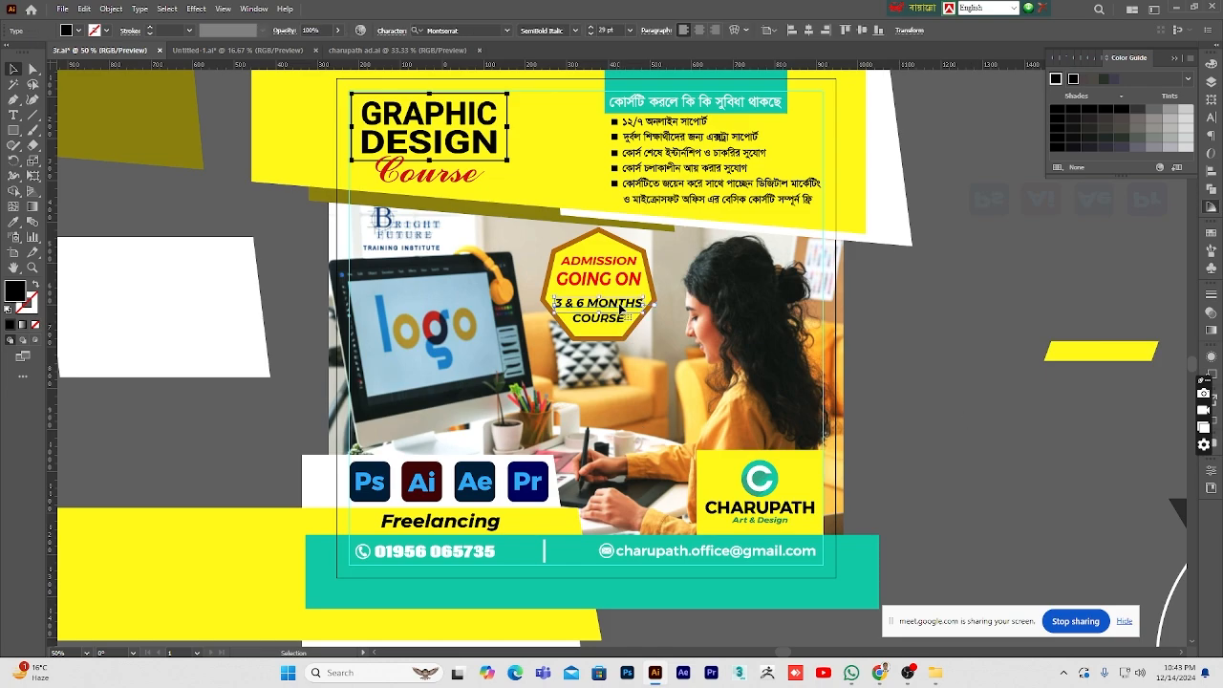
{"action": "double_click", "coordinate": [597, 297]}
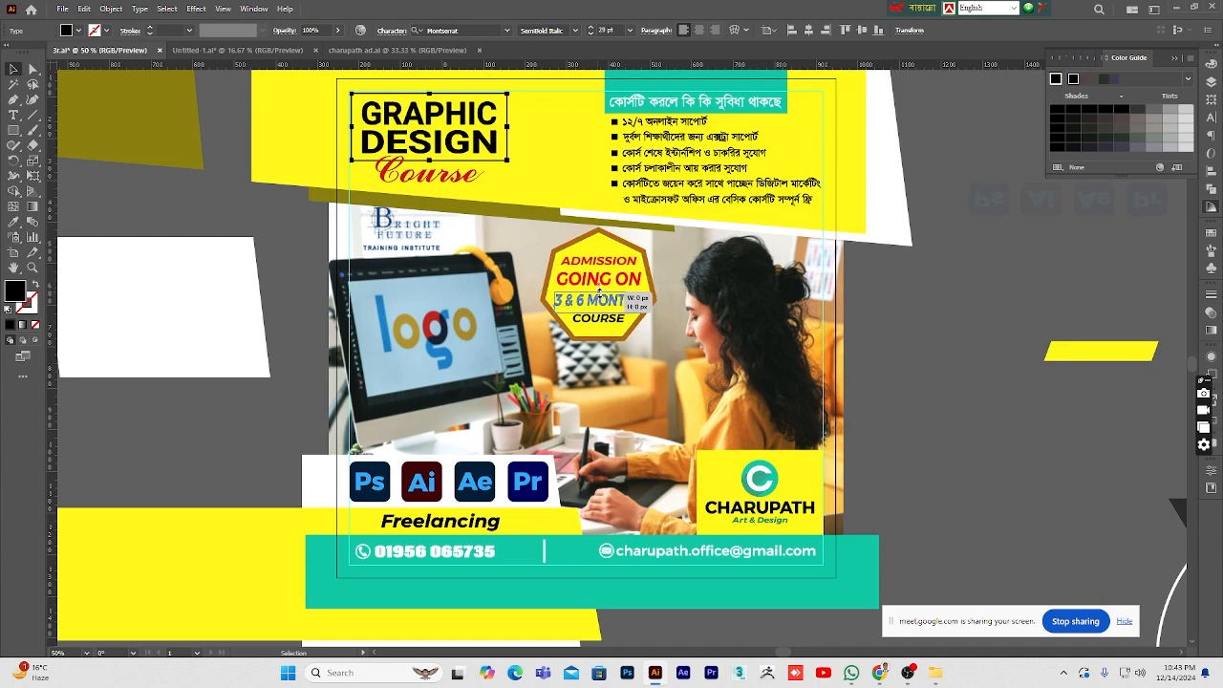
{"action": "left_click", "coordinate": [950, 401]}
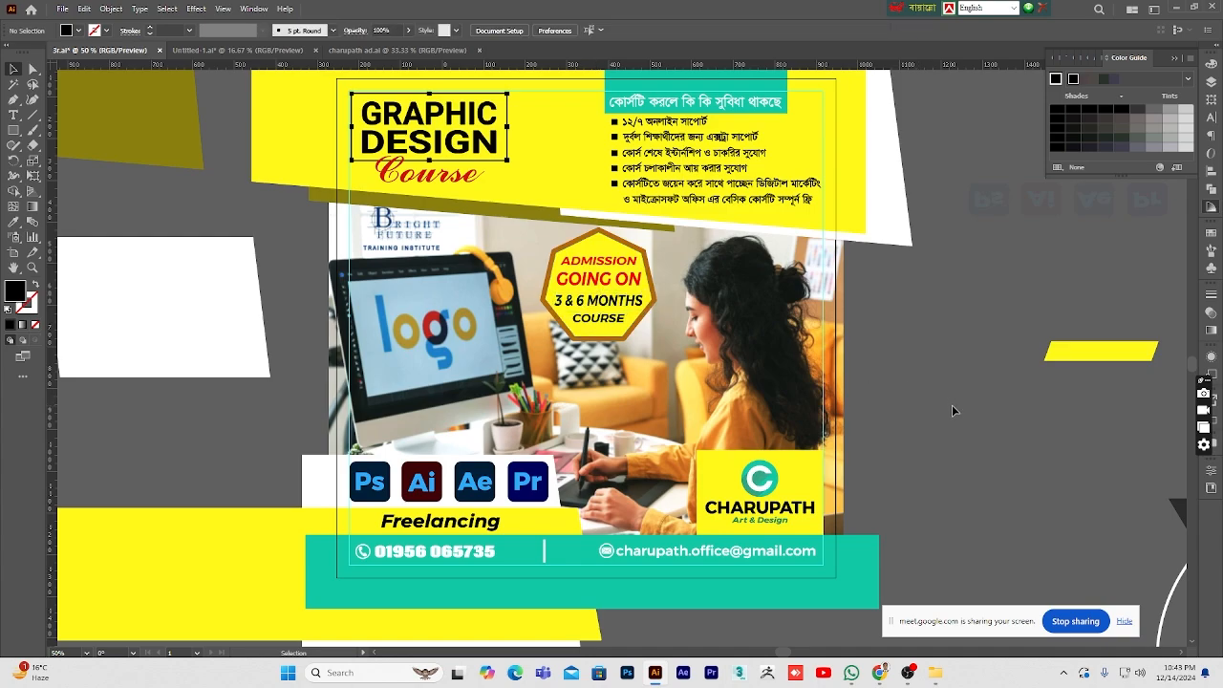
{"action": "scroll", "coordinate": [953, 410], "scroll_direction": "up", "scroll_amount": 1}
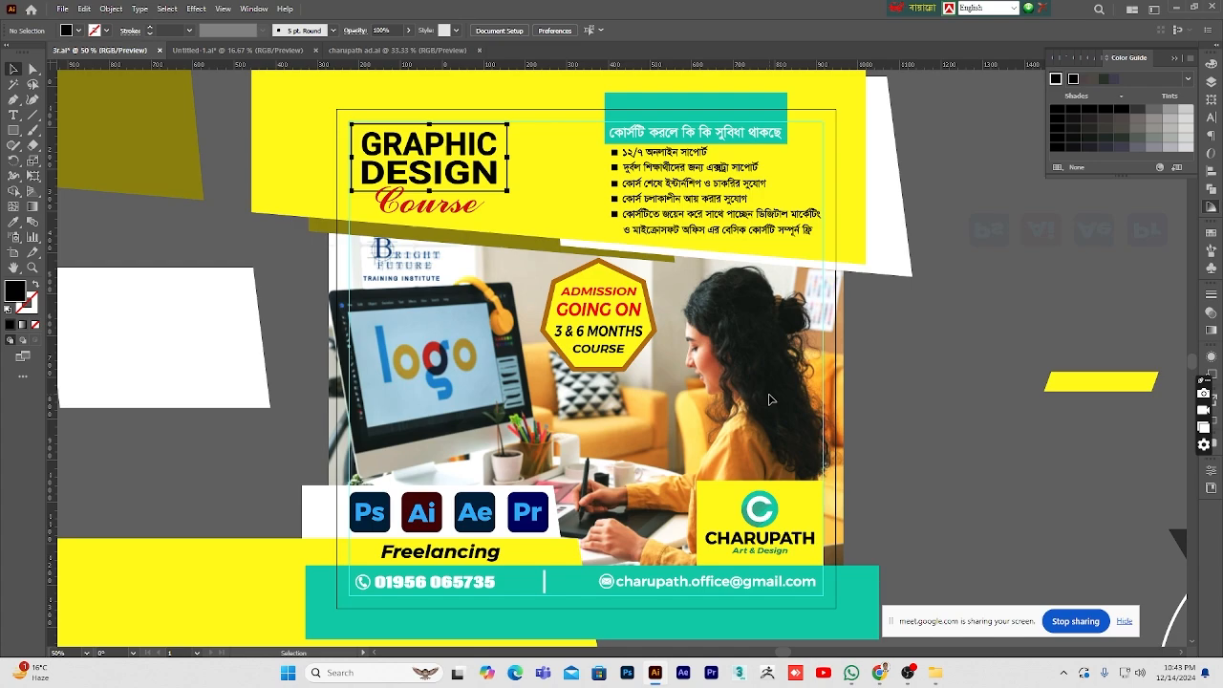
- Place a duplicate of the whole admission badge on the empty pasteboard beside the poster's photo
{"action": "left_click", "coordinate": [598, 315]}
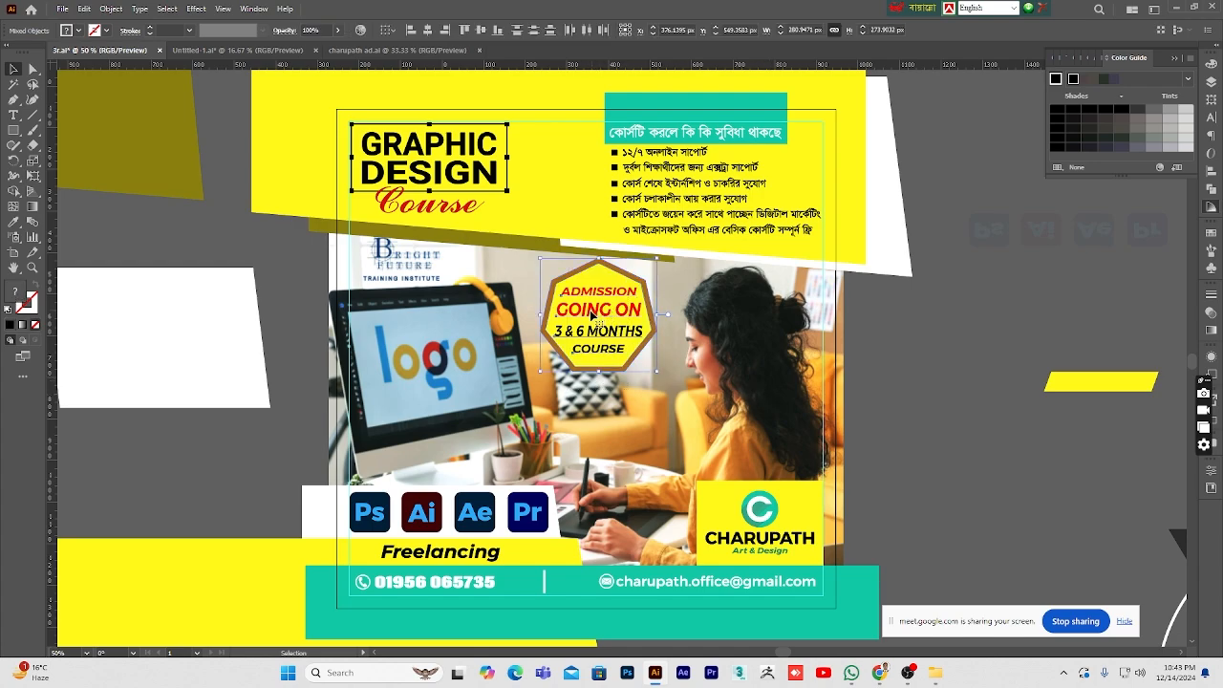
{"action": "left_click_drag", "start_coordinate": [597, 316], "coordinate": [936, 375]}
{"action": "left_click", "coordinate": [994, 449]}
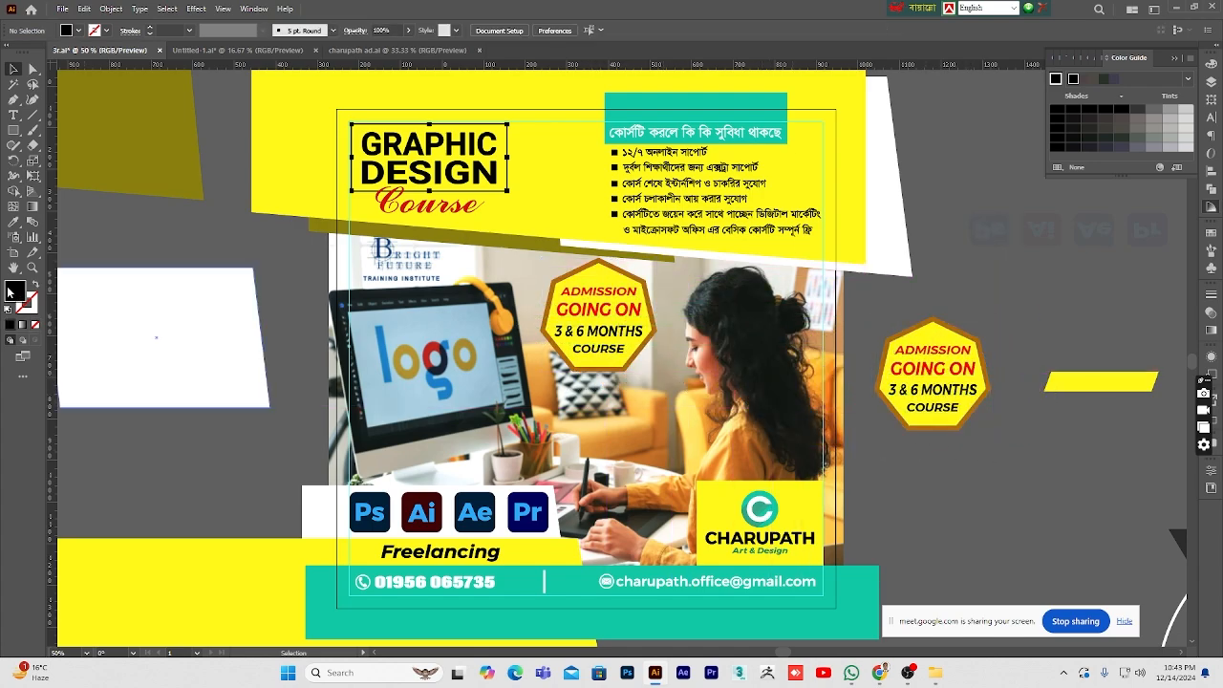
- Move the small yellow parallelogram farther from the duplicate badge and place a copy of the CHARUPATH logo on the pasteboard
{"action": "key", "text": "space"}
{"action": "left_click_drag", "start_coordinate": [732, 296], "coordinate": [326, 293]}
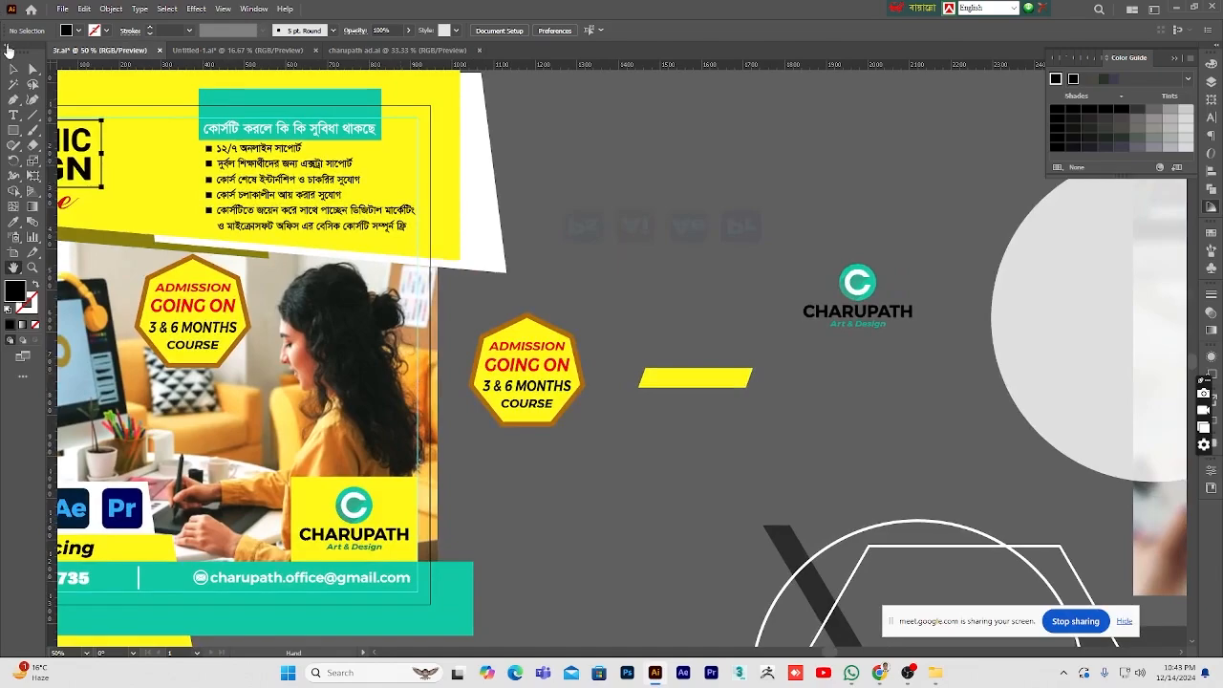
{"action": "left_click", "coordinate": [13, 68]}
{"action": "left_click", "coordinate": [691, 379]}
{"action": "left_click_drag", "start_coordinate": [691, 379], "coordinate": [873, 413]}
{"action": "left_click", "coordinate": [879, 289]}
{"action": "left_click_drag", "start_coordinate": [879, 289], "coordinate": [977, 191]}
{"action": "right_click", "coordinate": [700, 373]}
{"action": "left_click", "coordinate": [658, 379]}
- Draw a yellow circle about 293 px in diameter on the pasteboard next to the duplicate badge
{"action": "left_click_drag", "start_coordinate": [13, 130], "coordinate": [77, 161]}
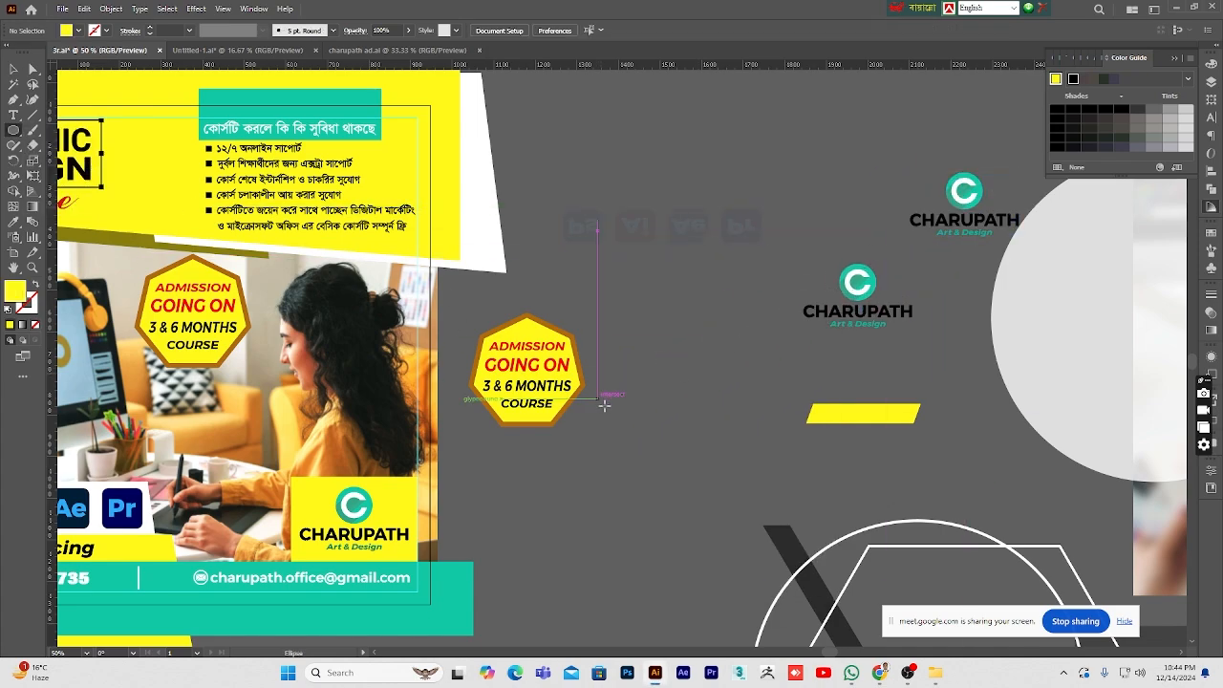
{"action": "left_click_drag", "start_coordinate": [656, 406], "coordinate": [722, 469]}
{"action": "left_click", "coordinate": [13, 69]}
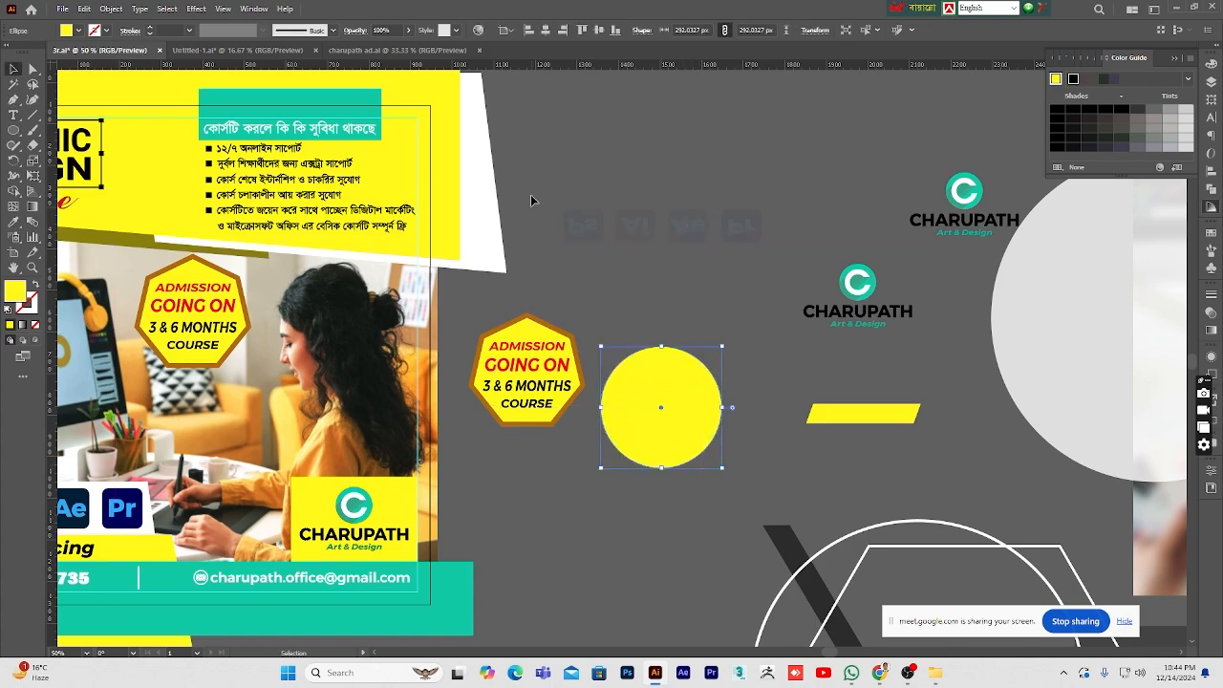
{"action": "left_click", "coordinate": [607, 301]}
- Add a curved, pointed speech-bubble tail to the circle's upper-left edge with the Pen tool
{"action": "left_click", "coordinate": [13, 99]}
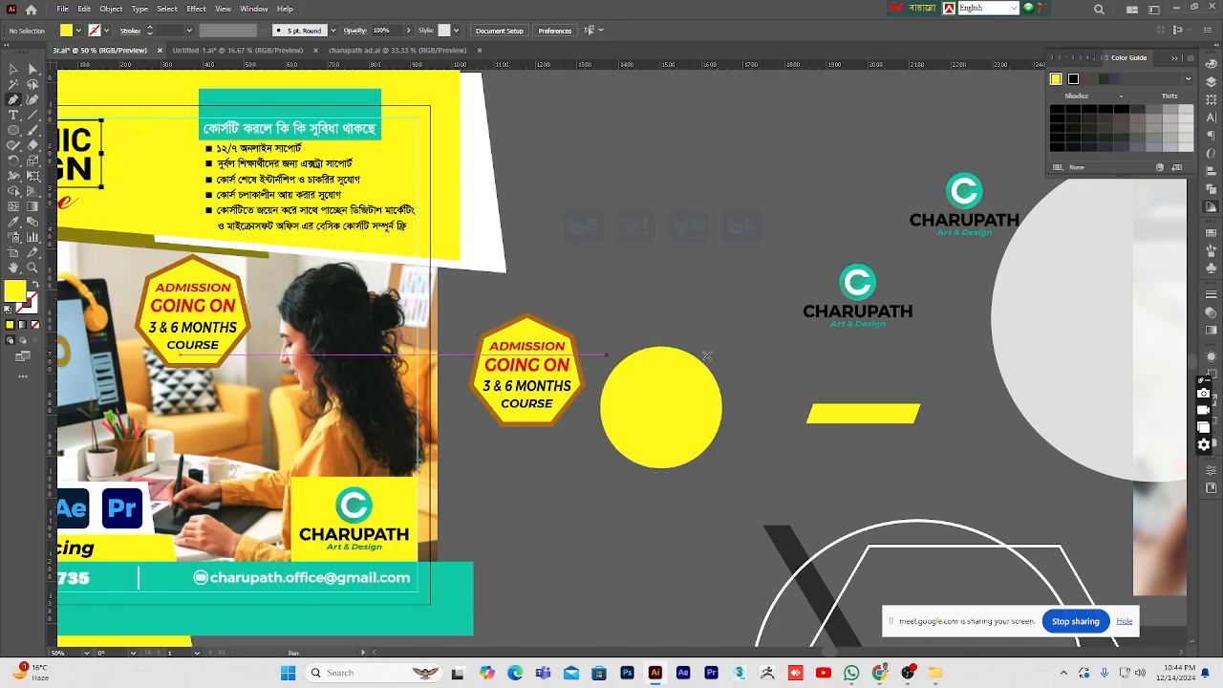
{"action": "left_click", "coordinate": [601, 346]}
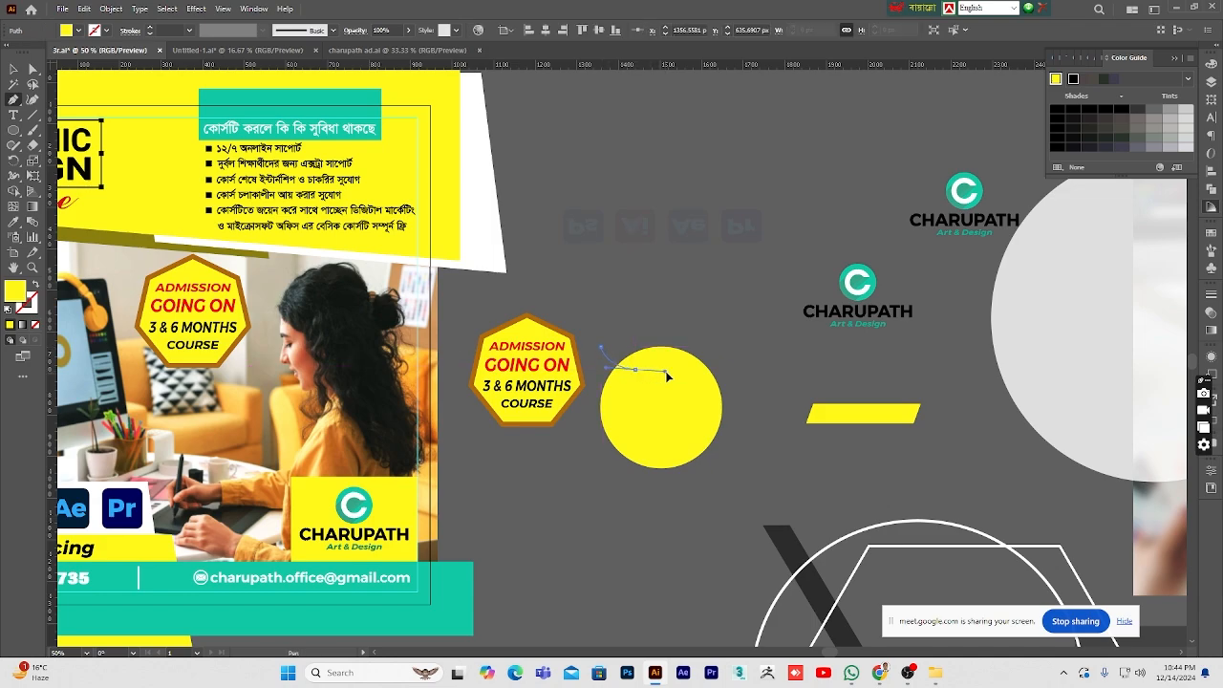
{"action": "left_click_drag", "start_coordinate": [666, 373], "coordinate": [665, 372]}
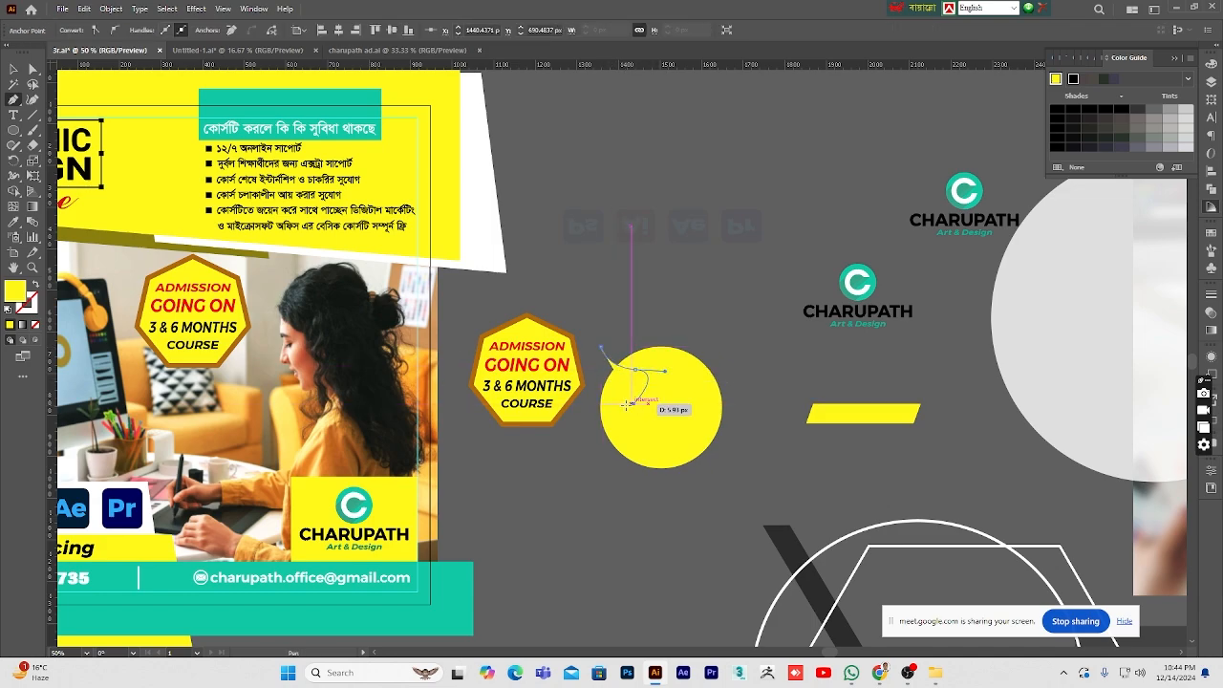
{"action": "left_click_drag", "start_coordinate": [601, 346], "coordinate": [612, 298]}
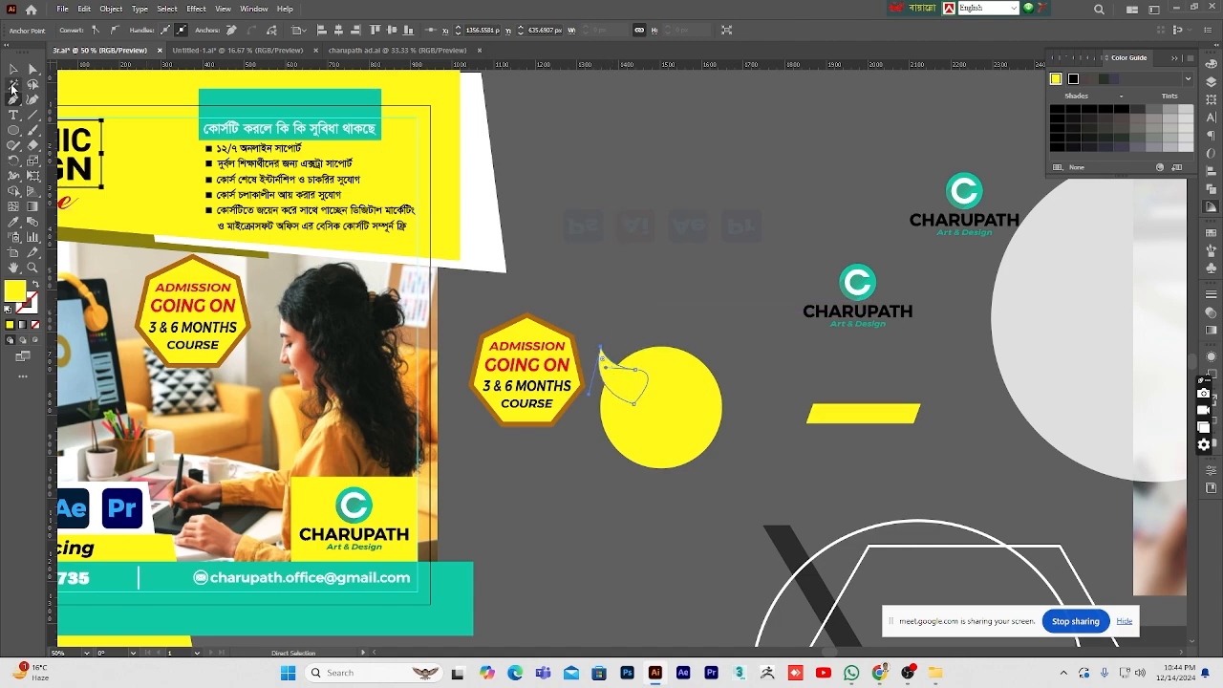
{"action": "left_click", "coordinate": [13, 70]}
{"action": "left_click", "coordinate": [753, 400]}
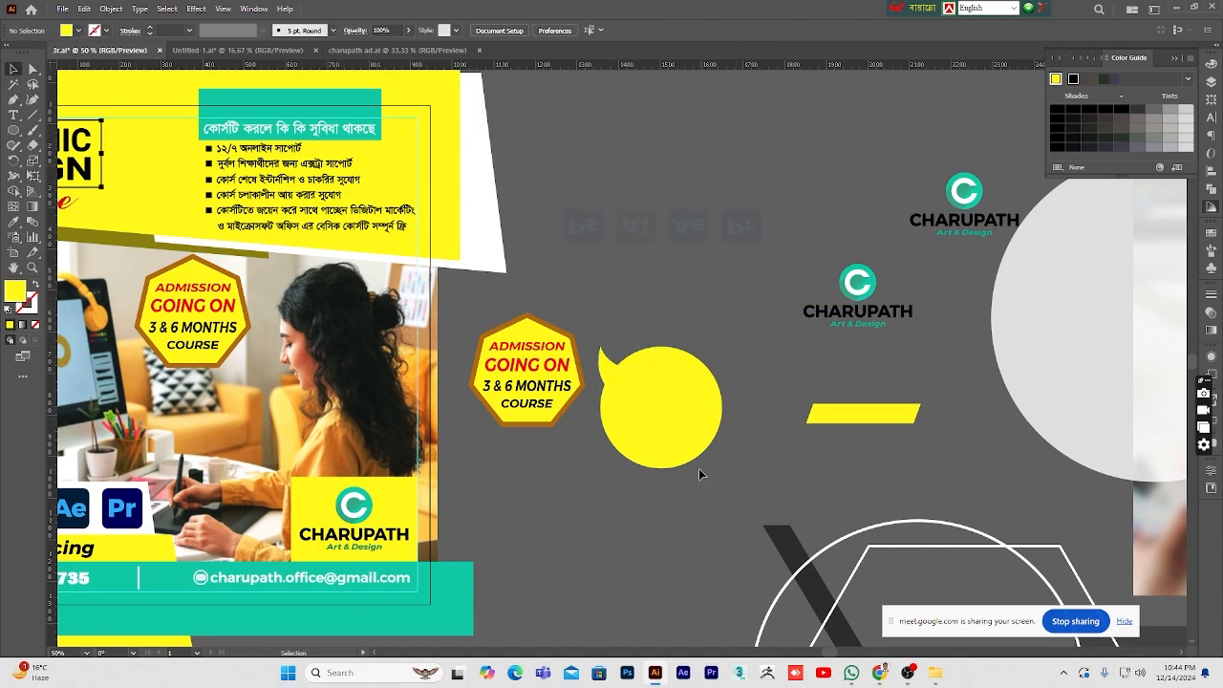
- Copy the "ADMISSION GOING ON" and "3 & 6 MONTHS COURSE" text from the duplicate badge onto the yellow speech bubble
{"action": "left_click_drag", "start_coordinate": [551, 361], "coordinate": [527, 370]}
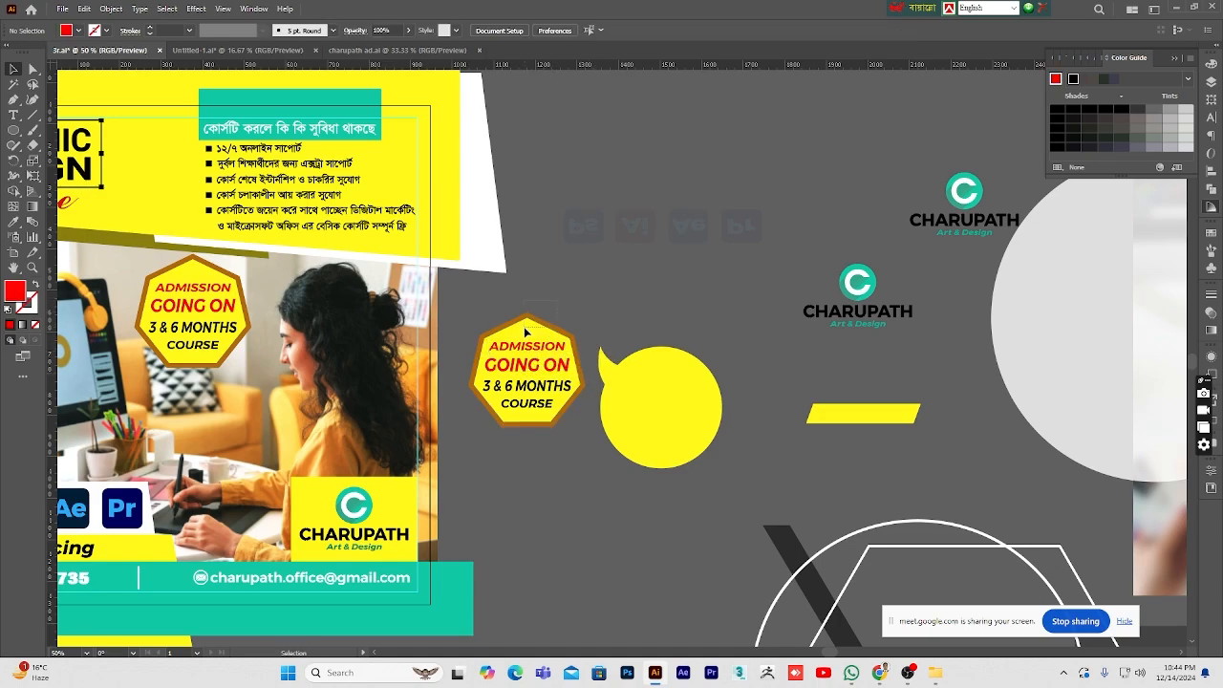
{"action": "left_click", "coordinate": [524, 332]}
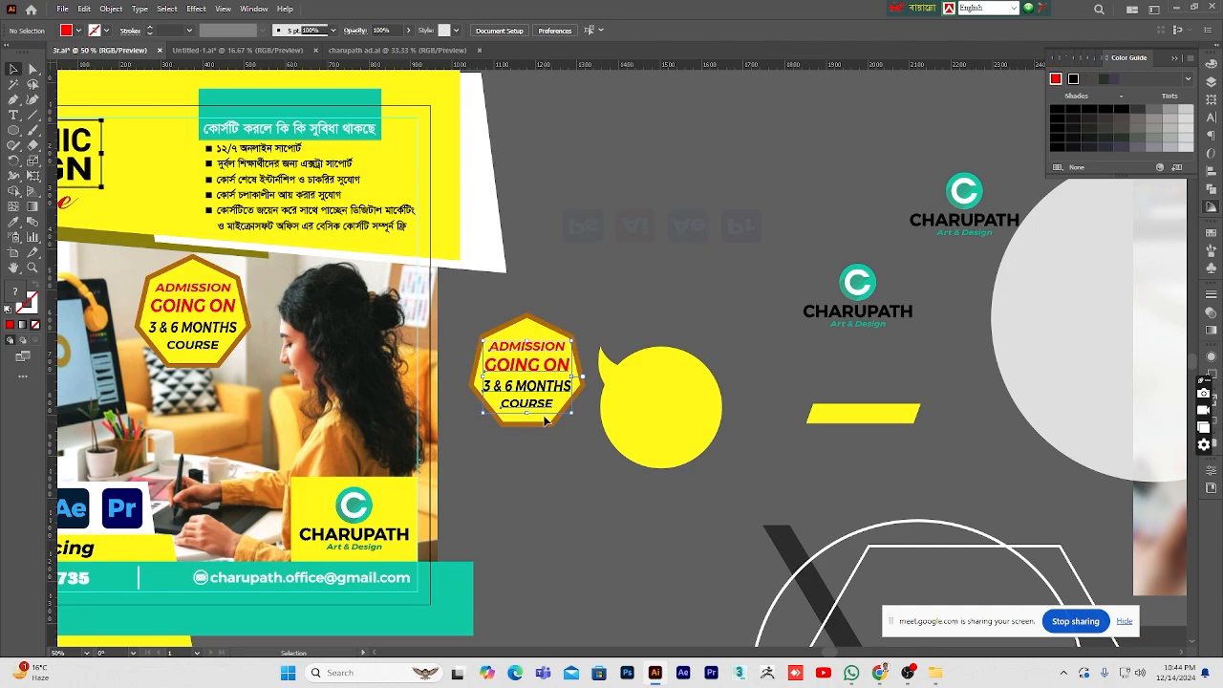
{"action": "left_click_drag", "start_coordinate": [571, 390], "coordinate": [674, 409]}
{"action": "left_click", "coordinate": [709, 304]}
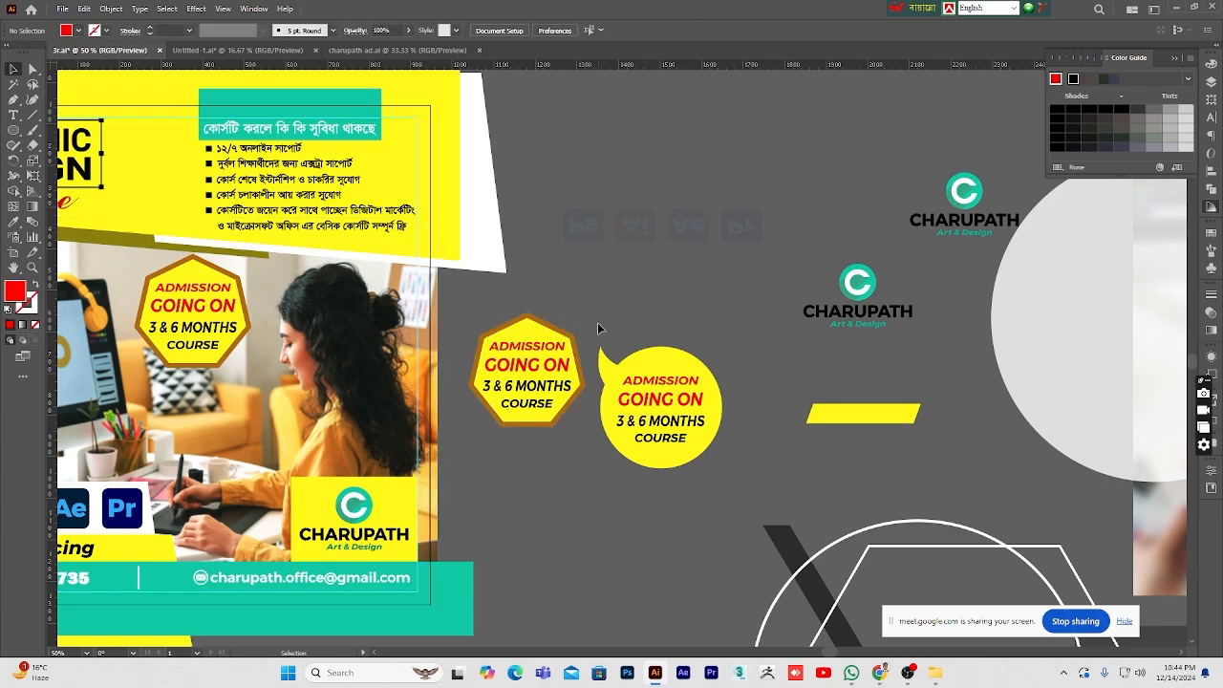
- Unite the circle and its tail into a single speech-bubble shape behind the text
{"action": "left_click_drag", "start_coordinate": [590, 330], "coordinate": [746, 511]}
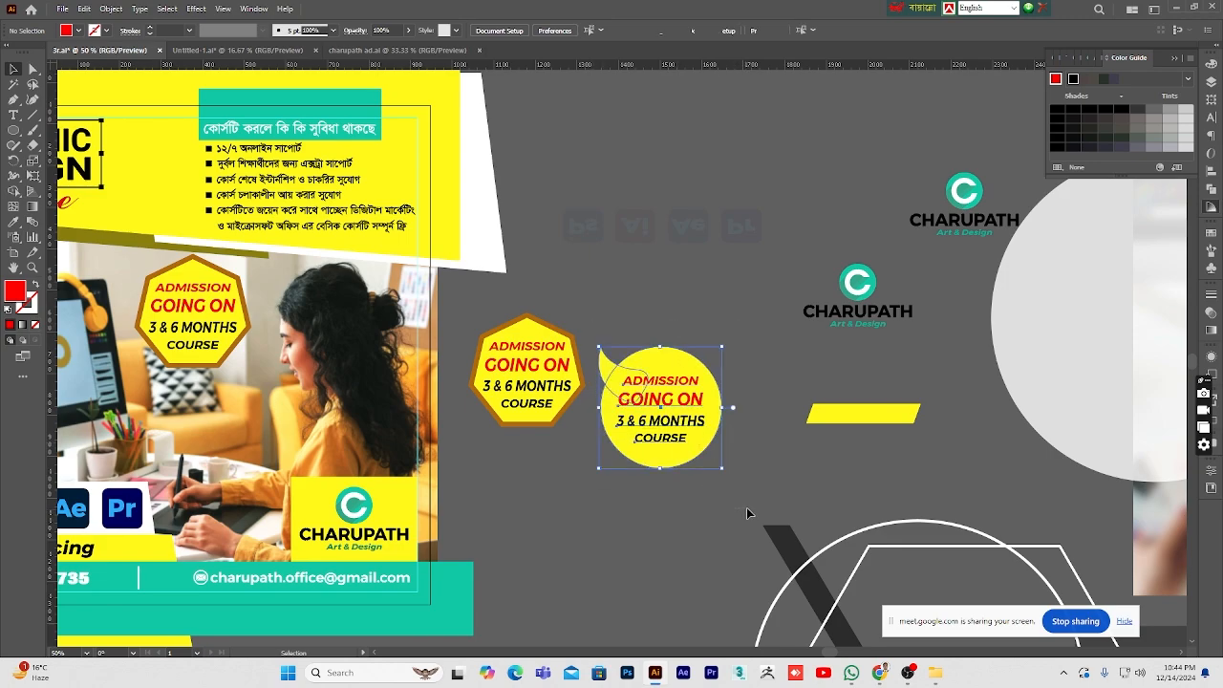
{"action": "left_click", "coordinate": [626, 322]}
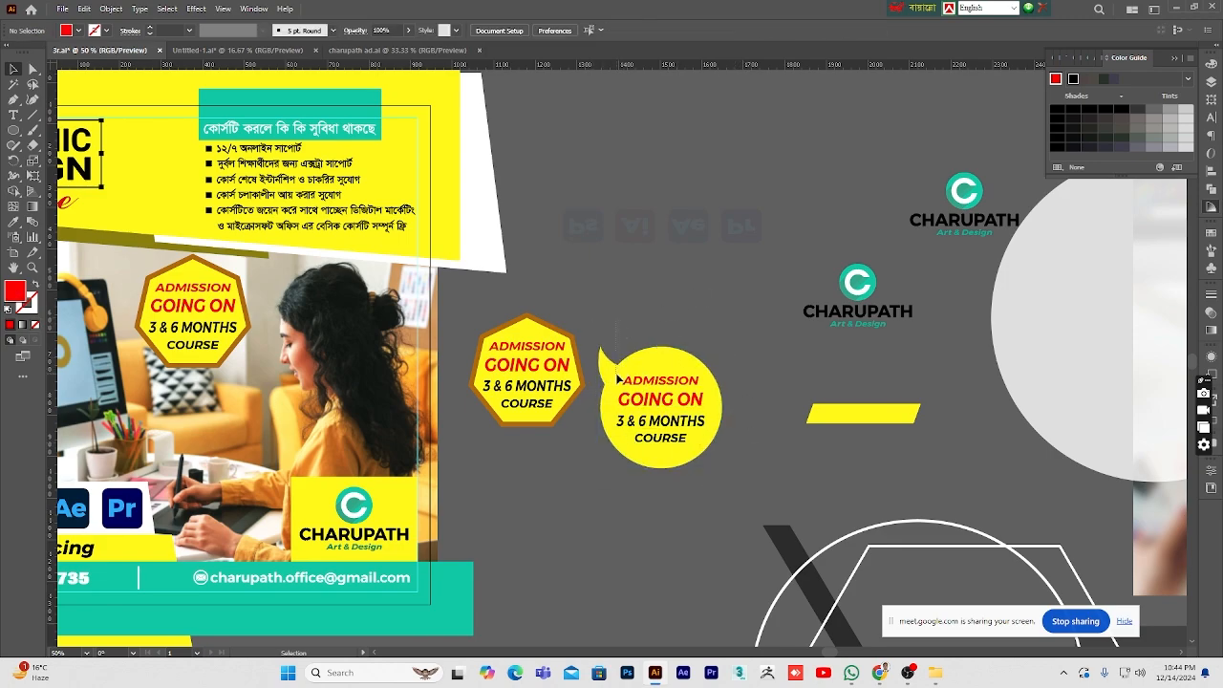
{"action": "left_click", "coordinate": [617, 377]}
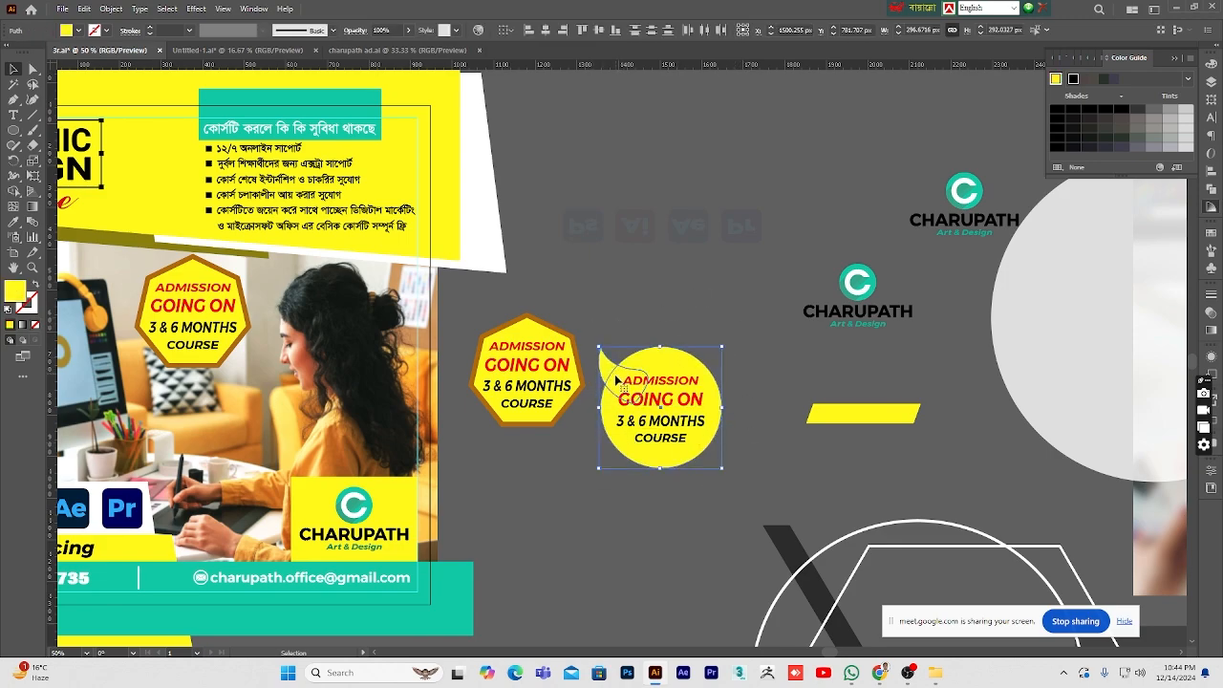
{"action": "left_click", "coordinate": [1211, 188]}
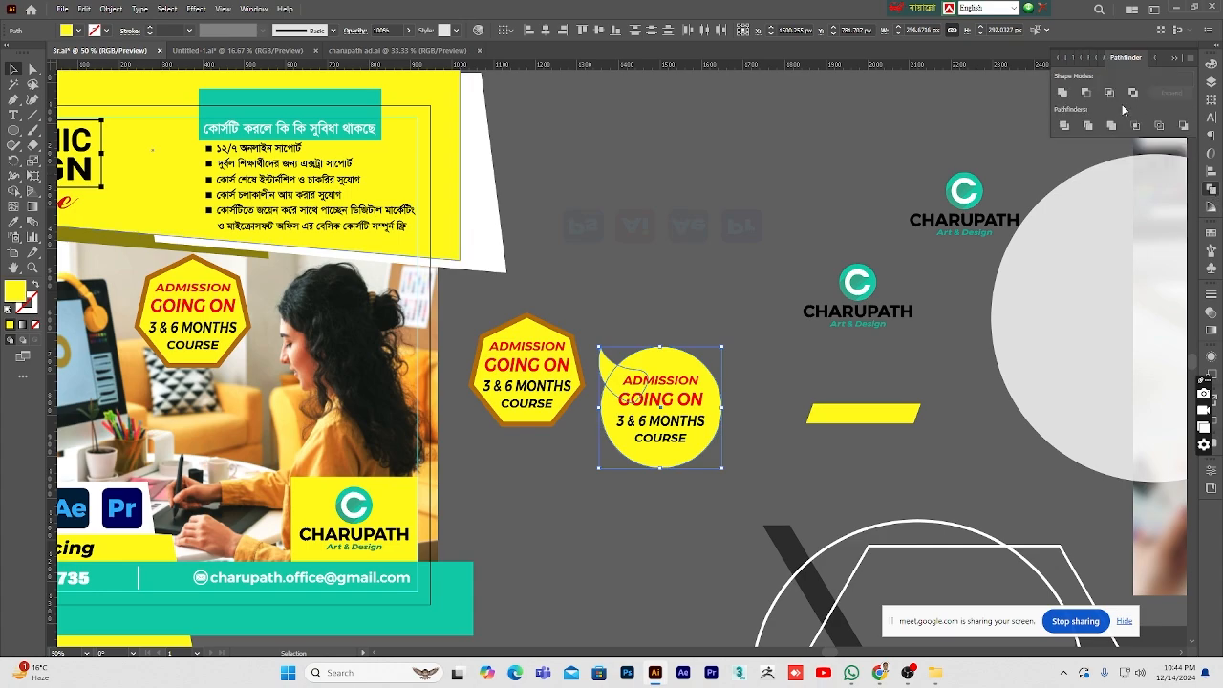
{"action": "left_click", "coordinate": [706, 312]}
- Create a smaller inner copy of the speech bubble with a negative Offset Path and mitered joins
{"action": "left_click", "coordinate": [679, 360]}
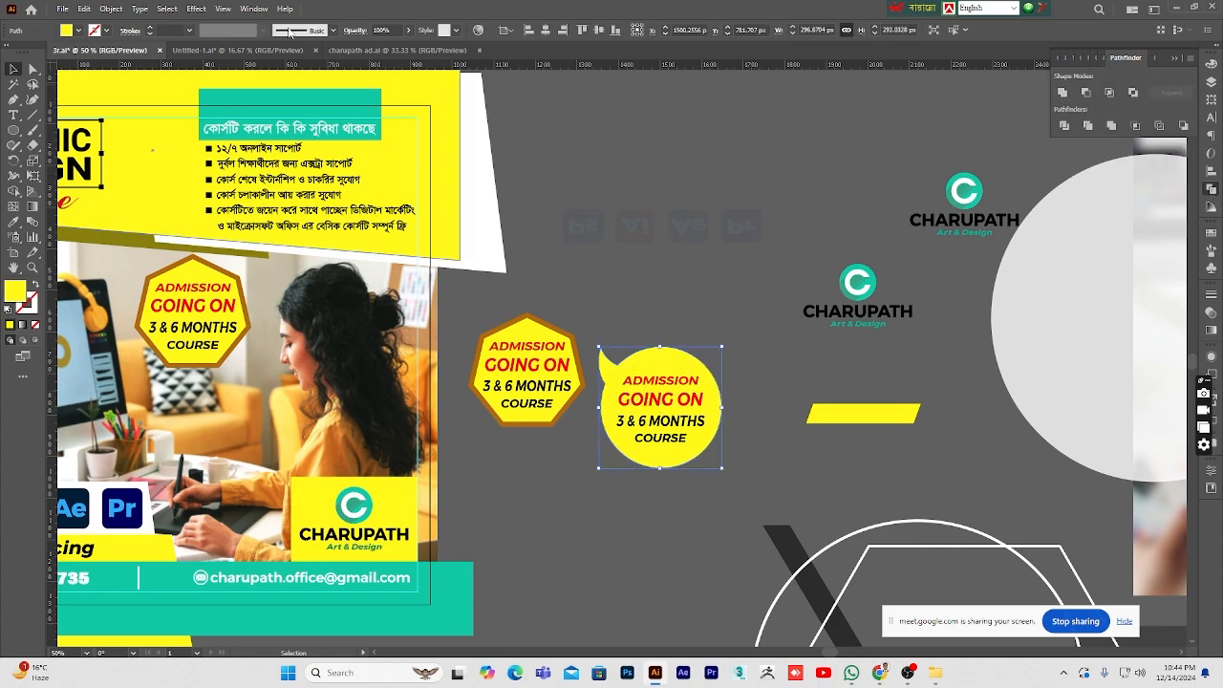
{"action": "left_click", "coordinate": [109, 12]}
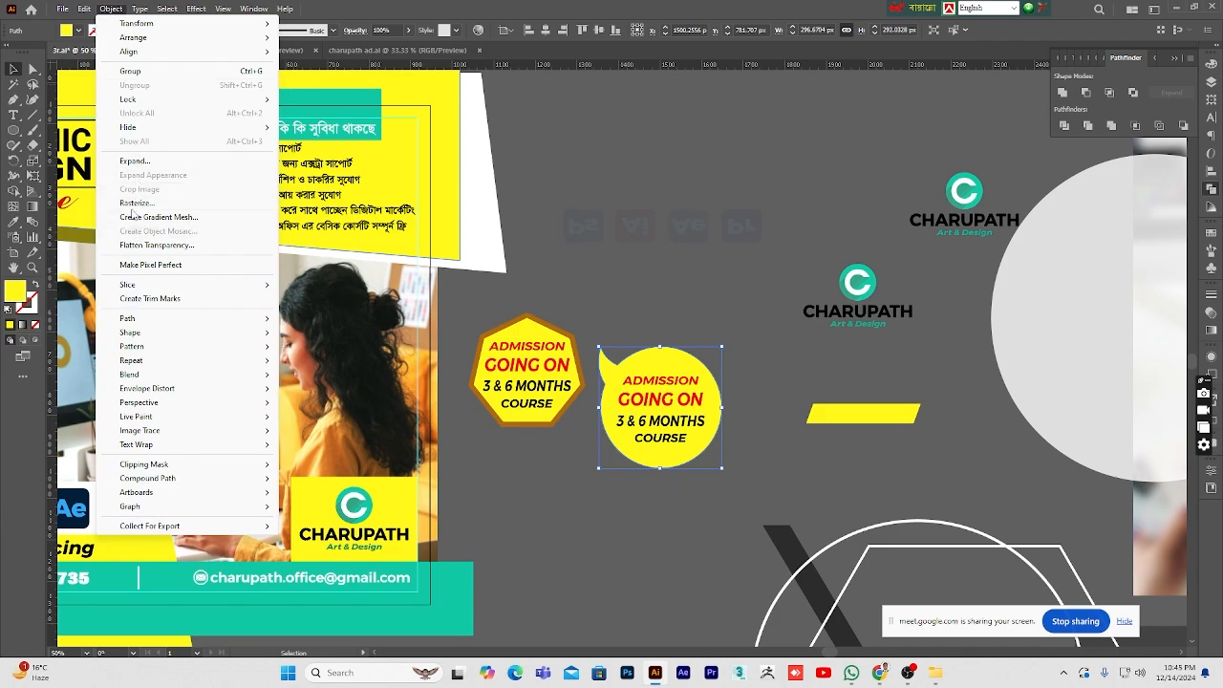
{"action": "mouse_move", "coordinate": [139, 320]}
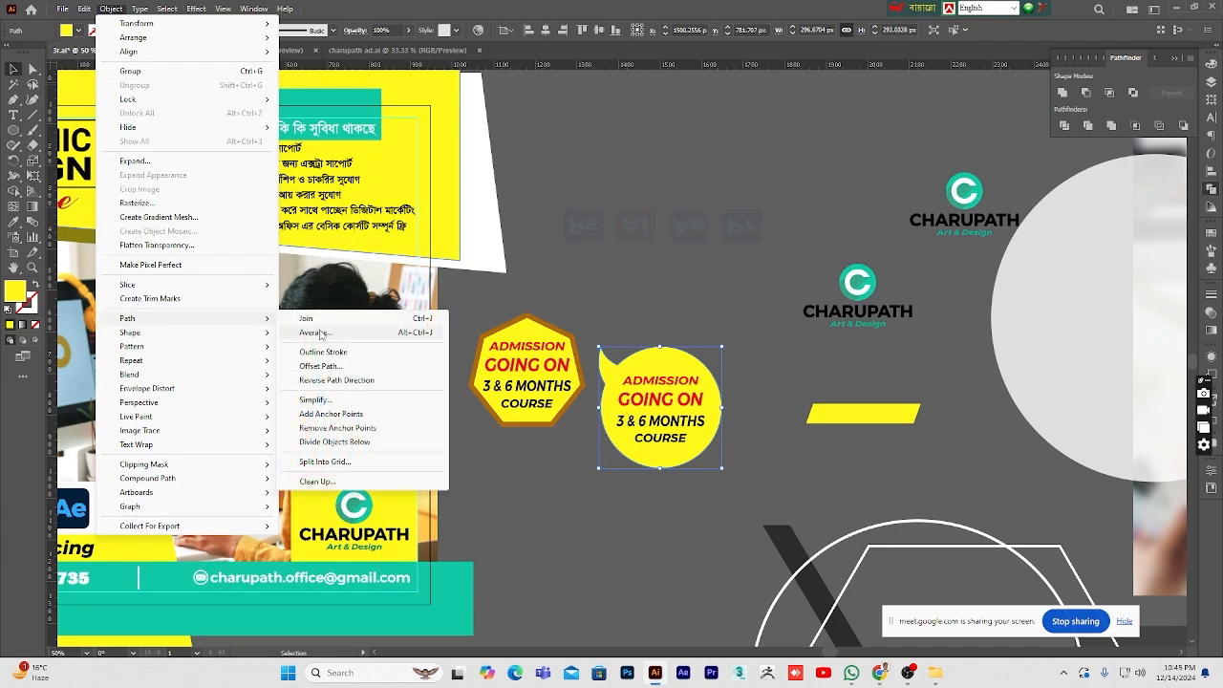
{"action": "left_click", "coordinate": [323, 367]}
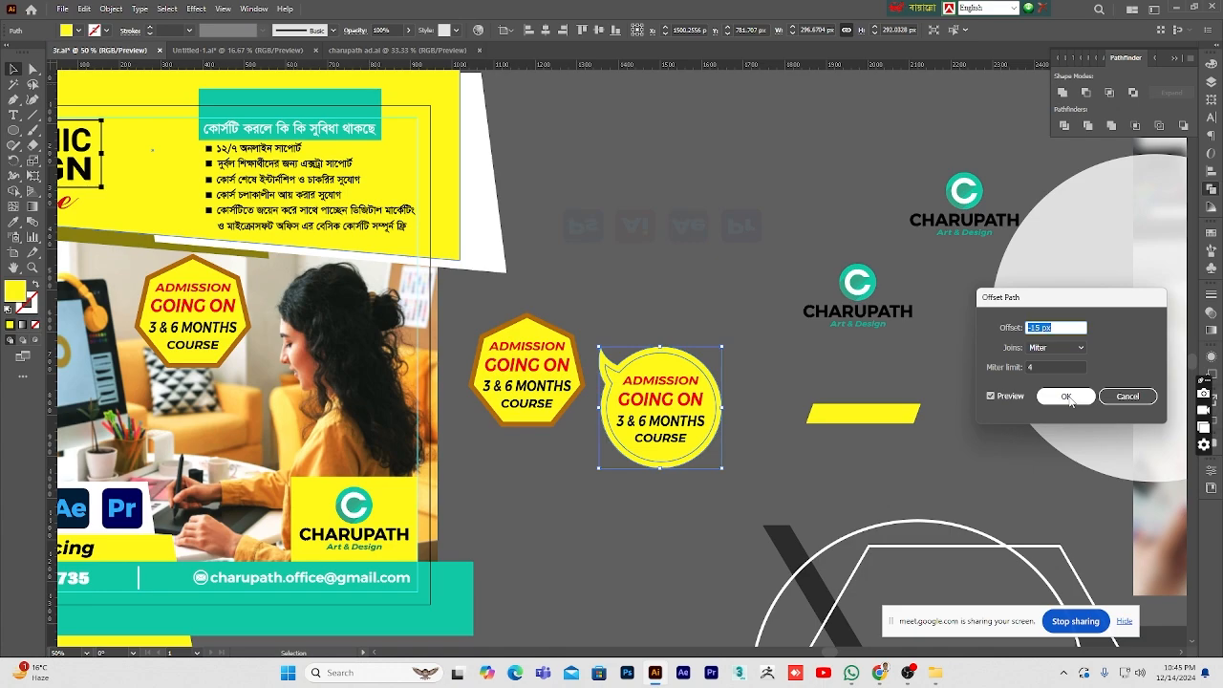
{"action": "left_click", "coordinate": [1036, 326]}
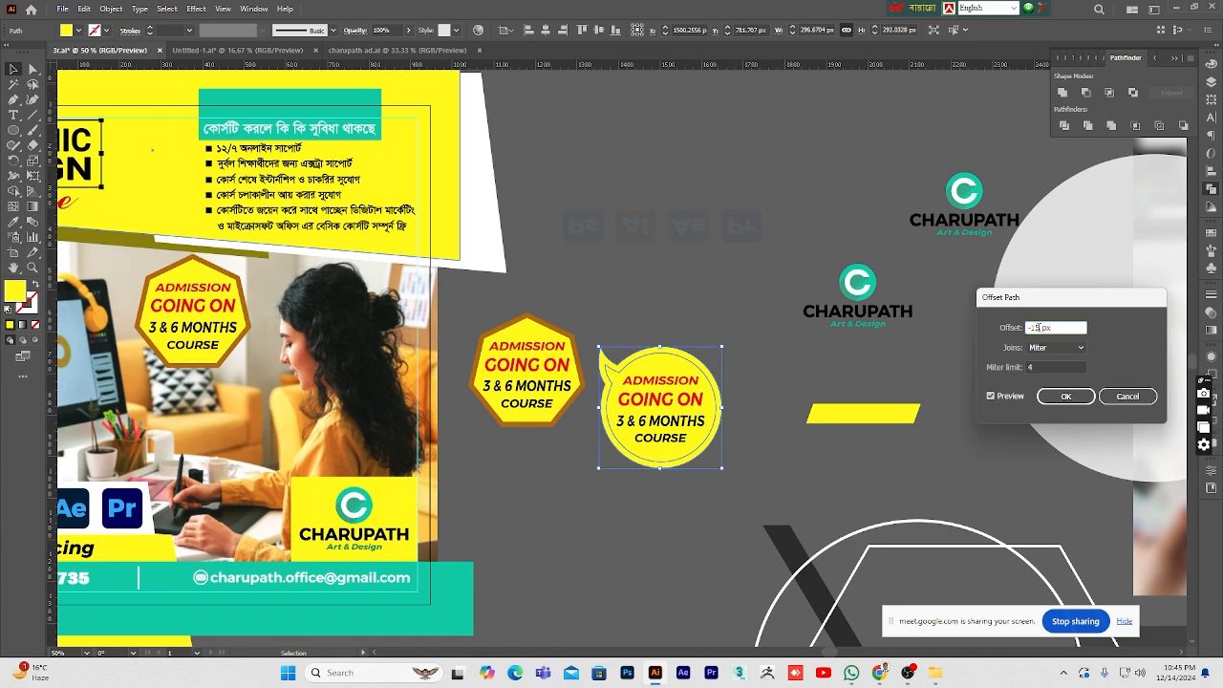
{"action": "left_click", "coordinate": [991, 397]}
{"action": "left_click", "coordinate": [991, 396]}
{"action": "left_click", "coordinate": [1082, 400]}
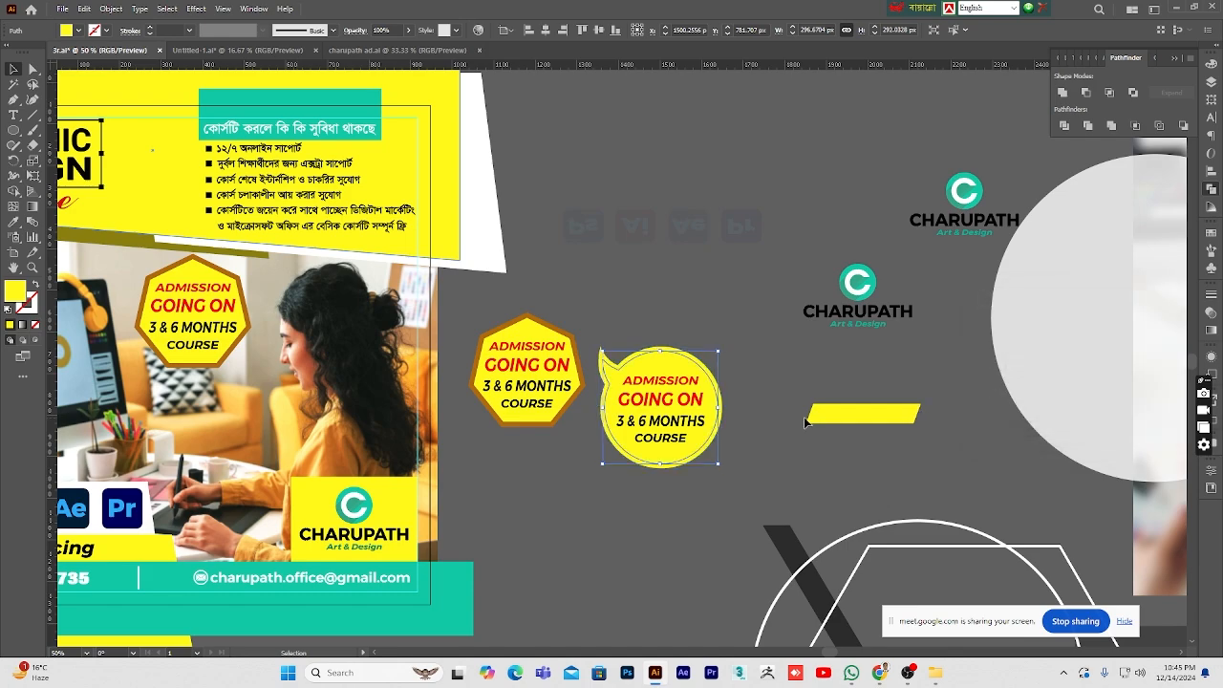
{"action": "left_click", "coordinate": [751, 372]}
- Fill the outer speech-bubble shape with black so it forms a border around the yellow inner shape
{"action": "left_click", "coordinate": [681, 353]}
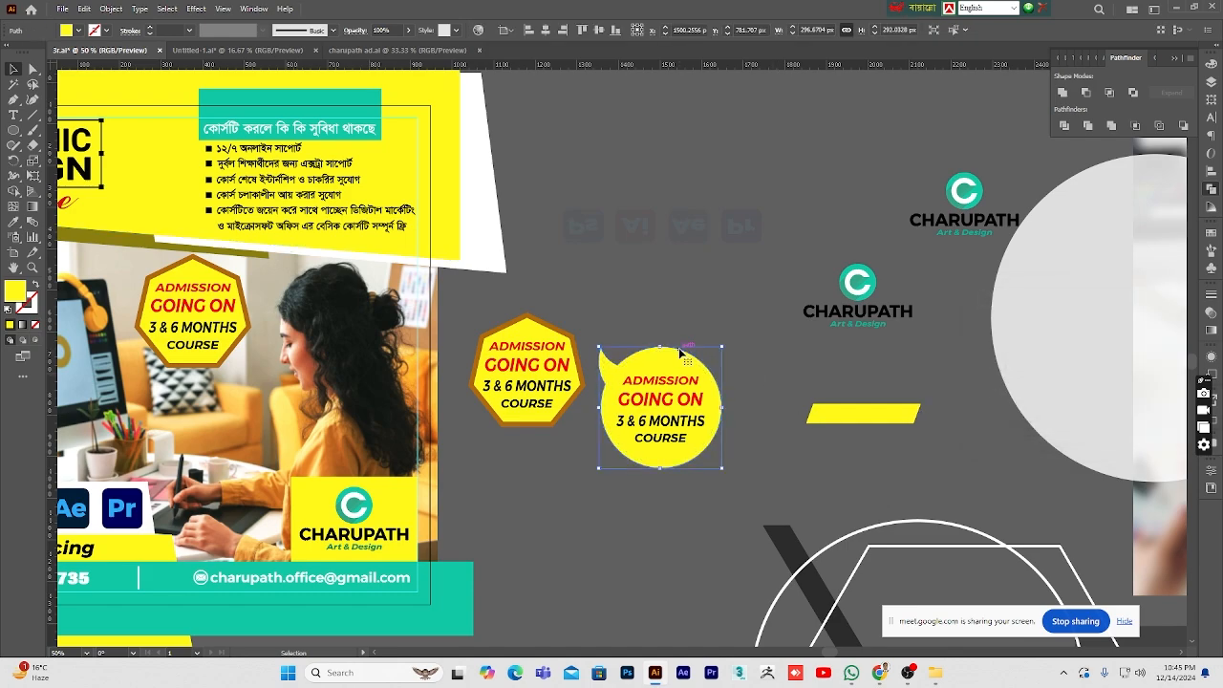
{"action": "double_click", "coordinate": [14, 292]}
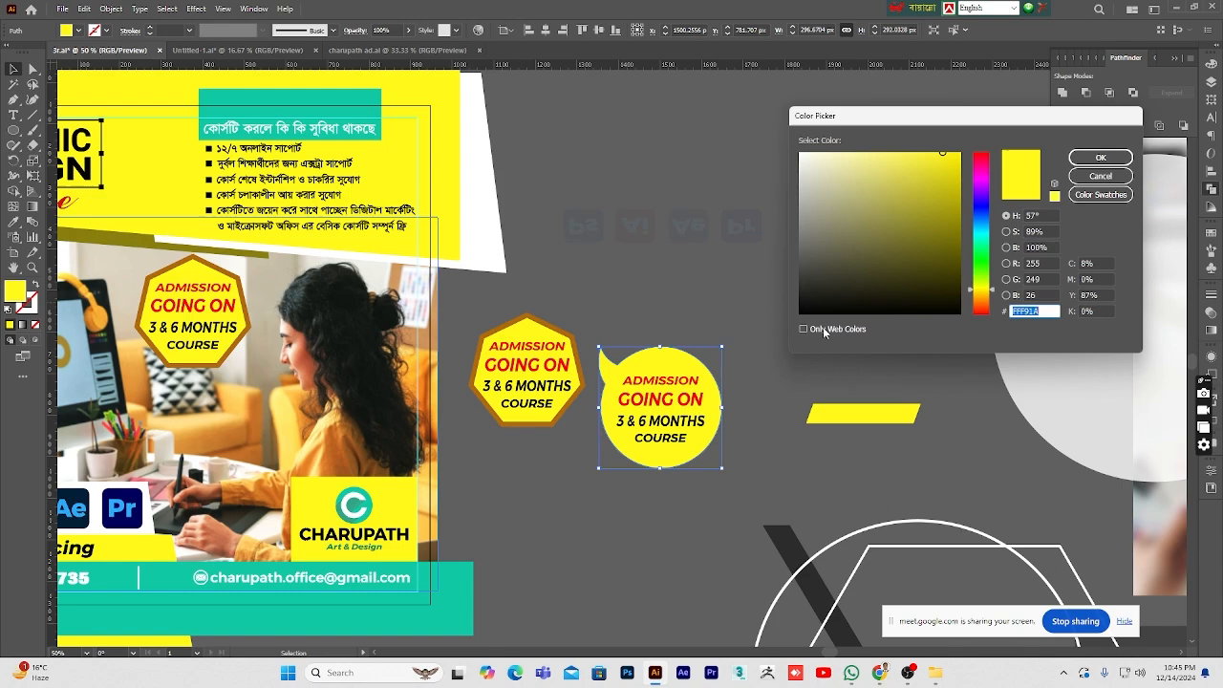
{"action": "left_click", "coordinate": [801, 313]}
{"action": "left_click", "coordinate": [1097, 159]}
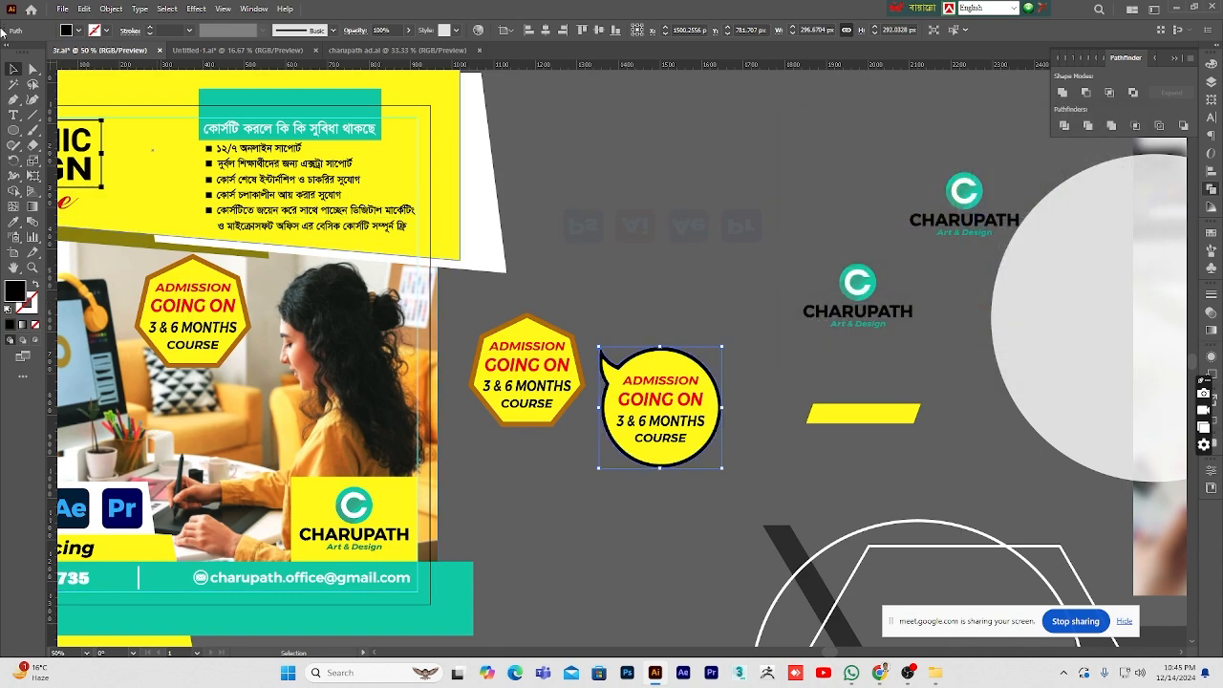
{"action": "left_click", "coordinate": [629, 508]}
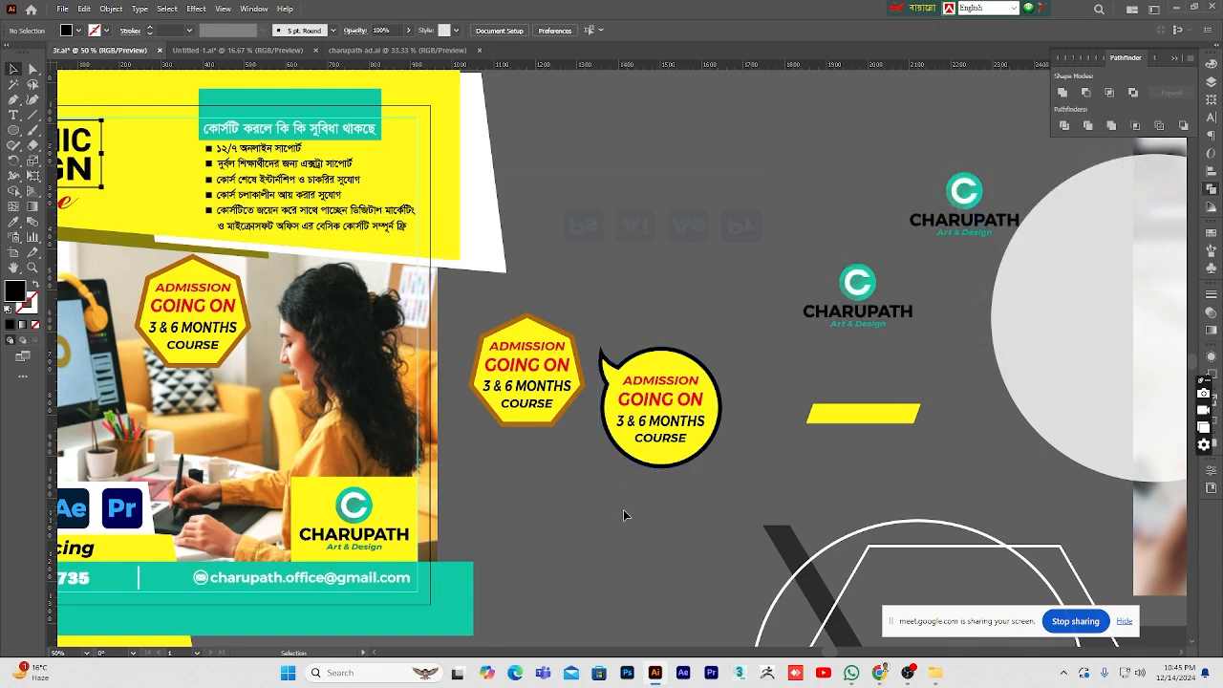
- Group the black-bordered yellow speech bubble together with its admission text
{"action": "left_click_drag", "start_coordinate": [713, 328], "coordinate": [713, 329]}
{"action": "key", "text": "a"}
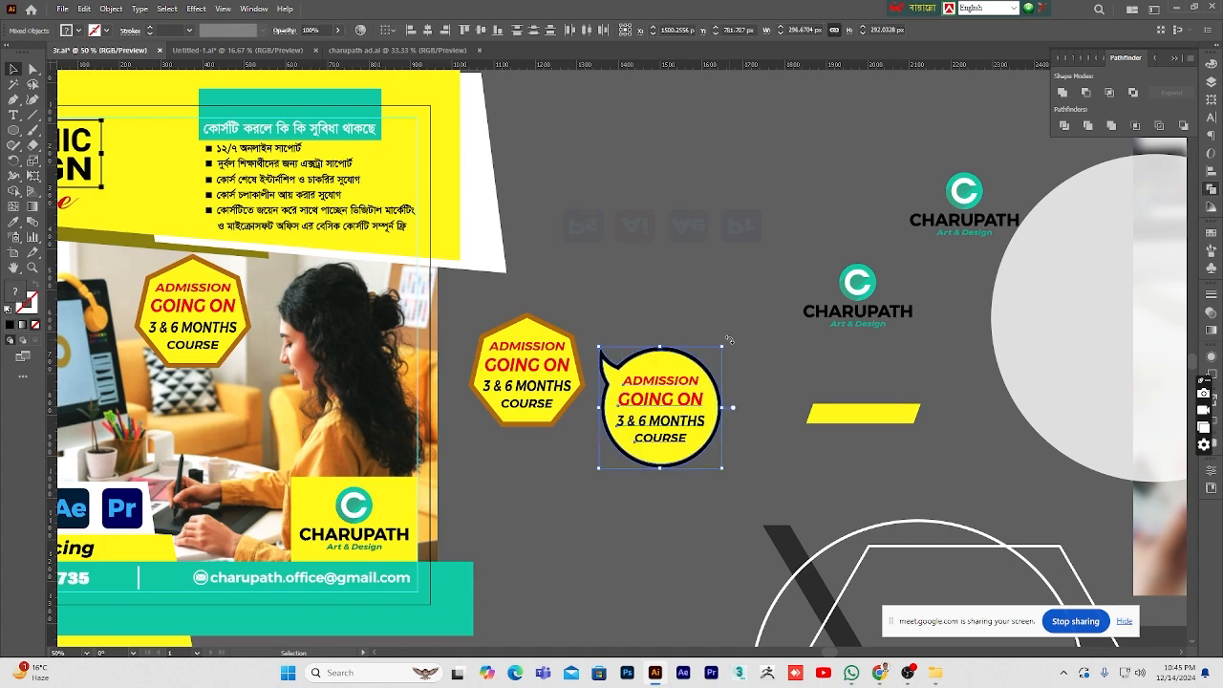
{"action": "key", "text": "v"}
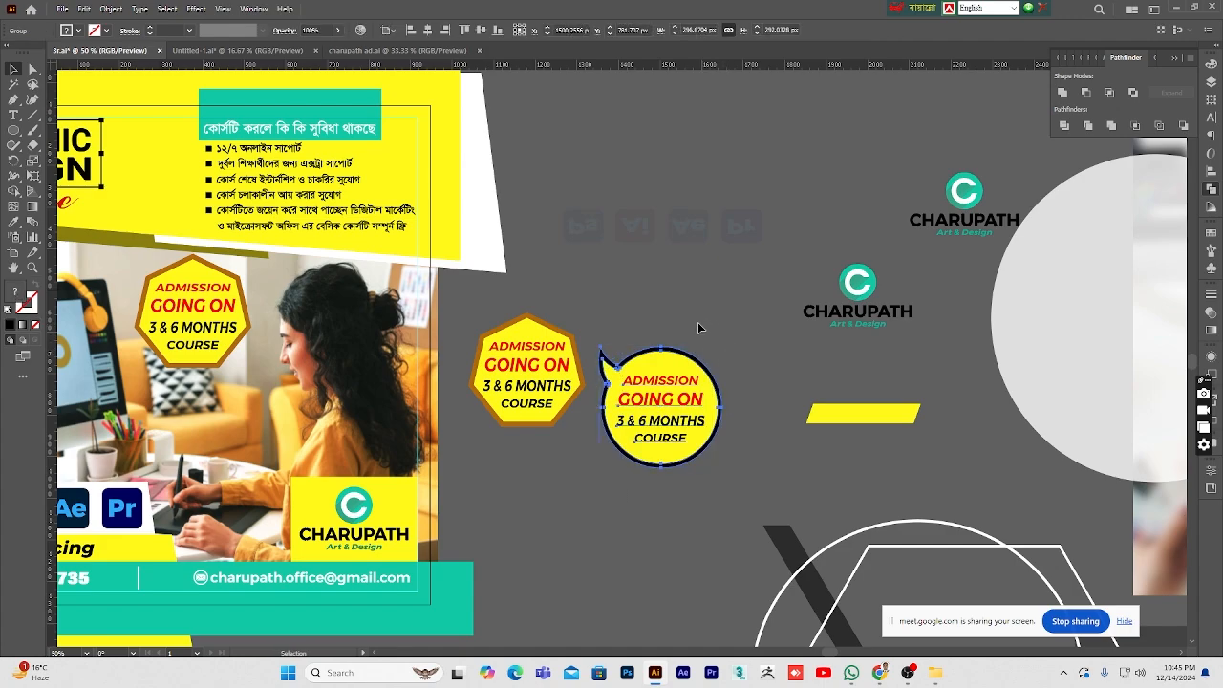
{"action": "left_click", "coordinate": [698, 325]}
{"action": "left_click", "coordinate": [222, 300]}
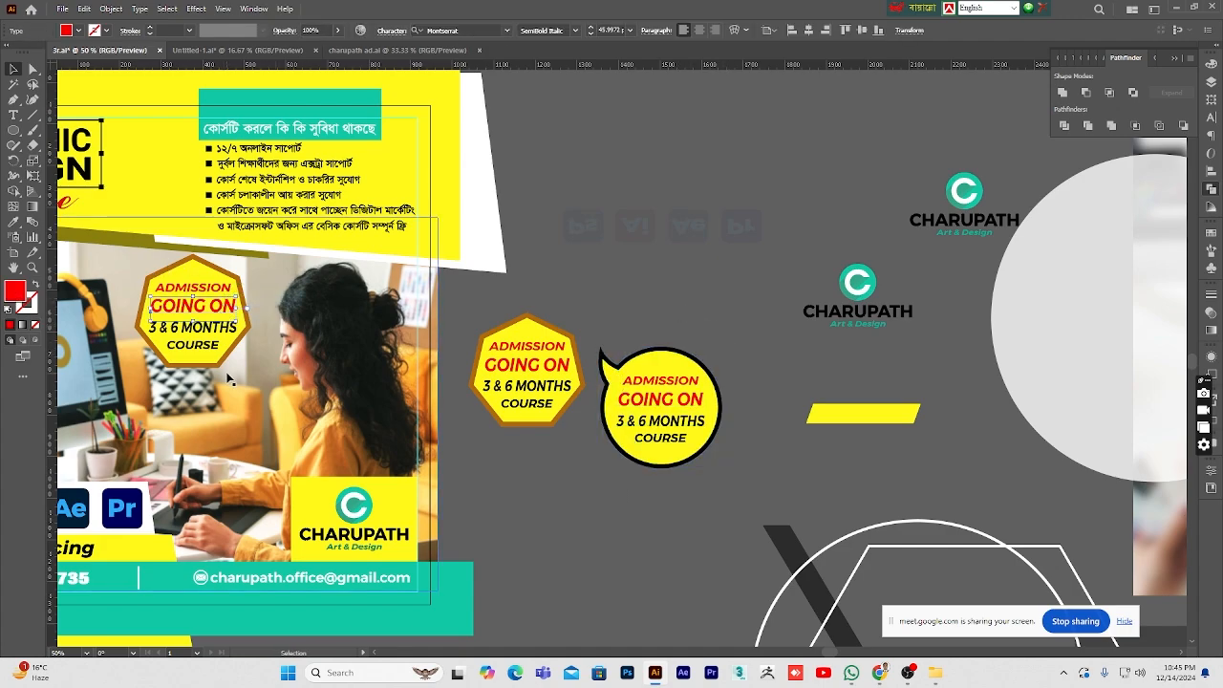
{"action": "left_click_drag", "start_coordinate": [196, 386], "coordinate": [203, 267]}
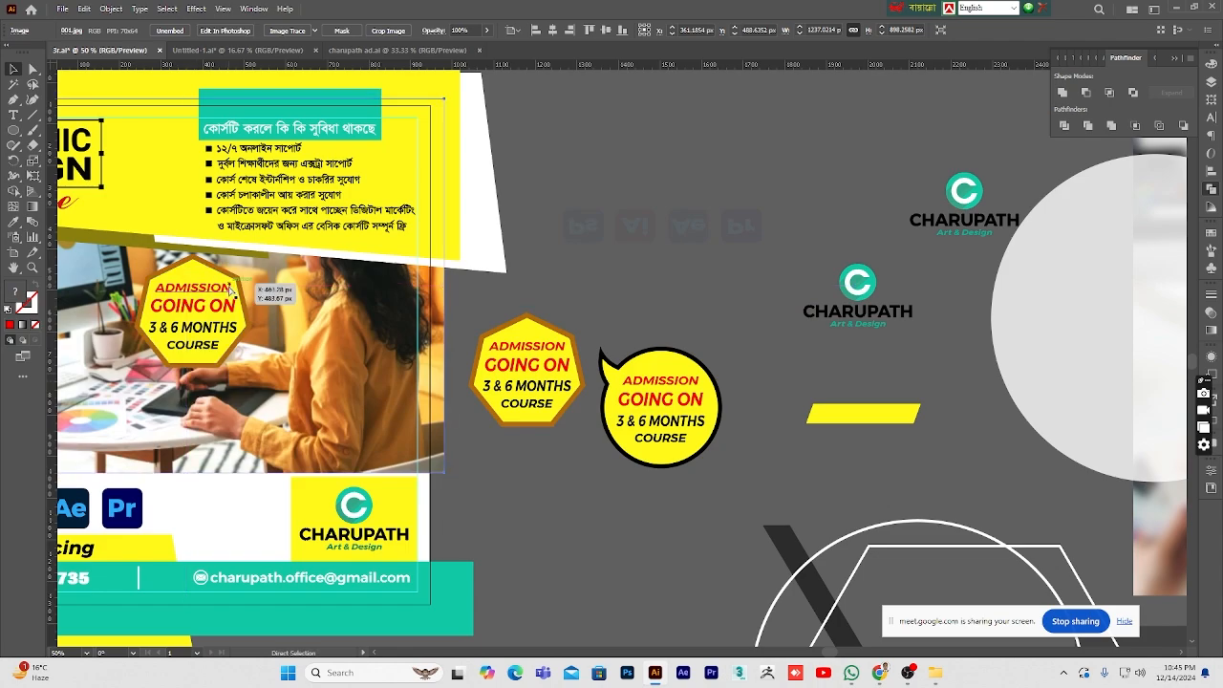
{"action": "key", "text": "ctrl+z"}
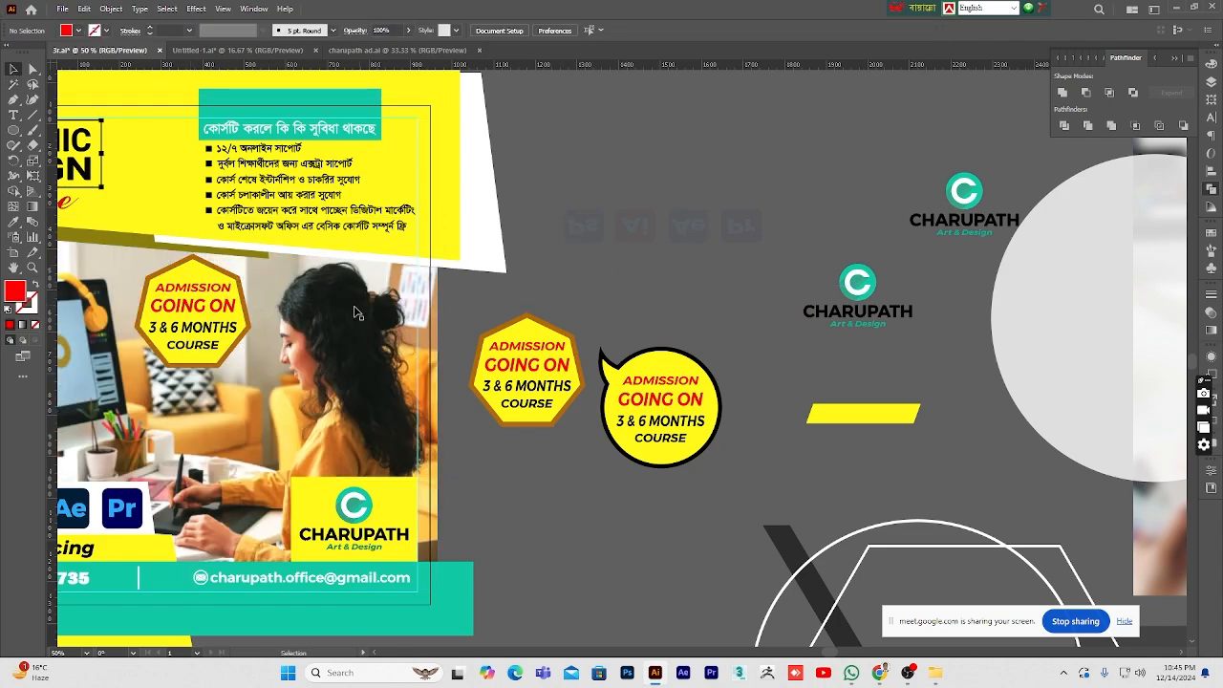
- Lock the background photo and frame objects, and delete the heptagonal admission badge from the poster
{"action": "key", "text": "a"}
{"action": "key", "text": "v"}
{"action": "left_click", "coordinate": [199, 300]}
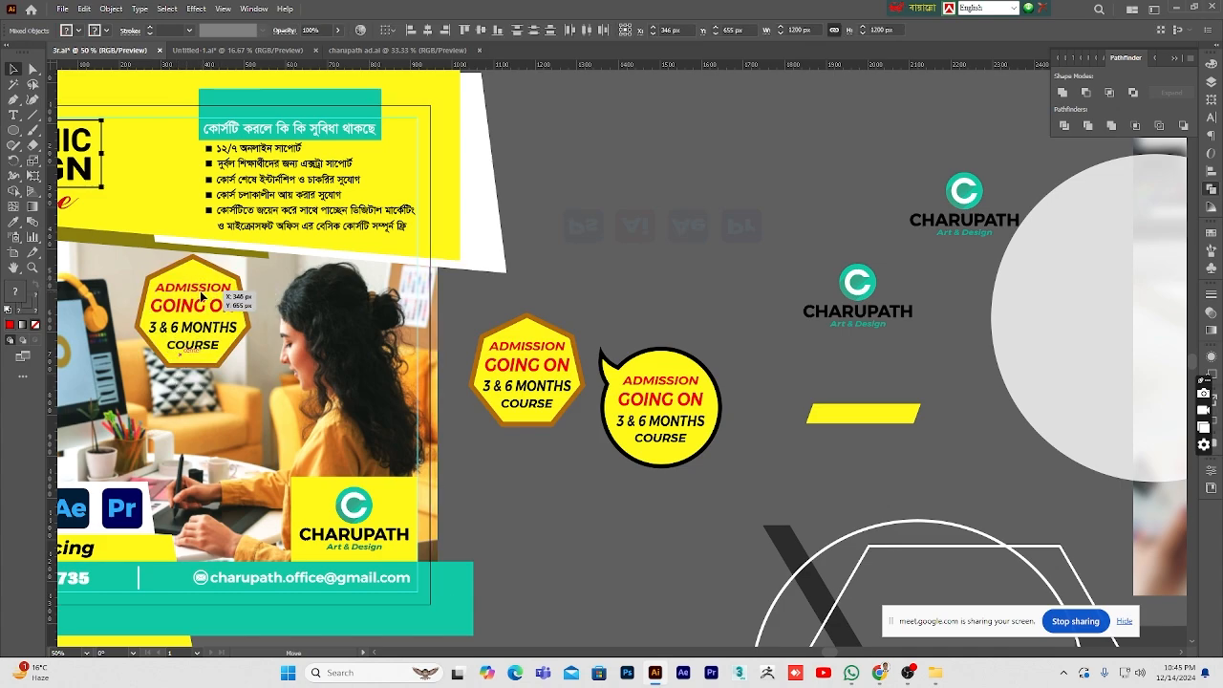
{"action": "left_click", "coordinate": [586, 227]}
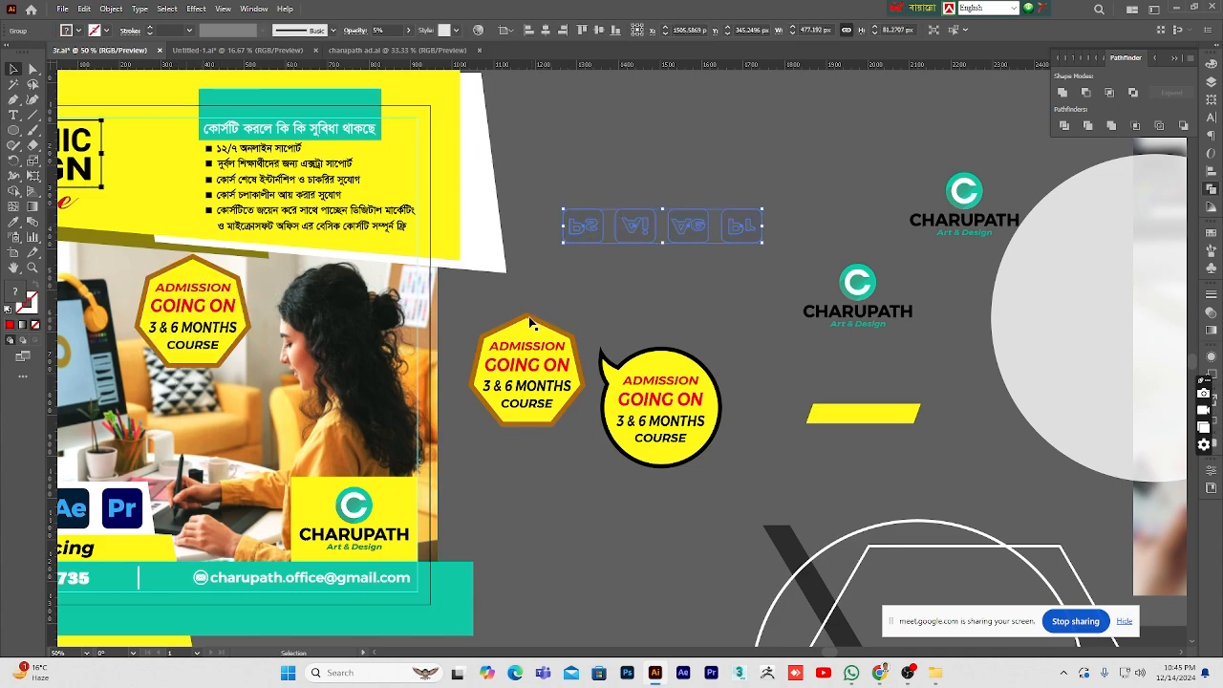
{"action": "key", "text": "a"}
{"action": "left_click", "coordinate": [482, 323]}
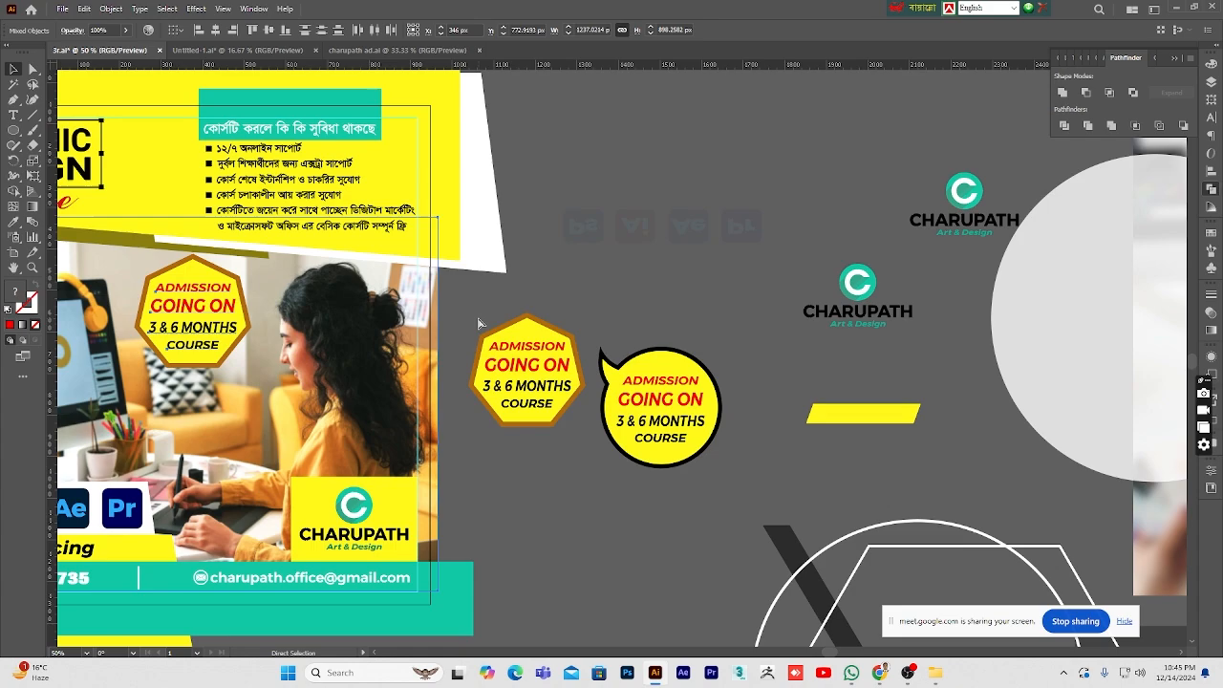
{"action": "key", "text": "v"}
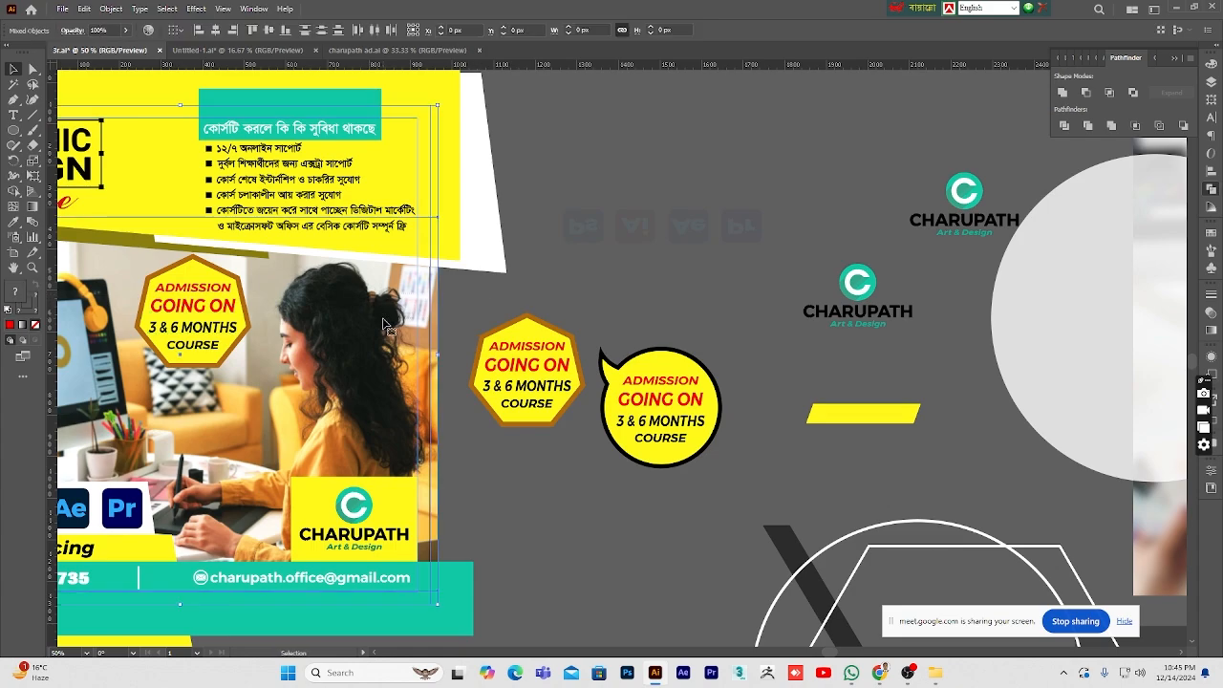
{"action": "left_click", "coordinate": [207, 269]}
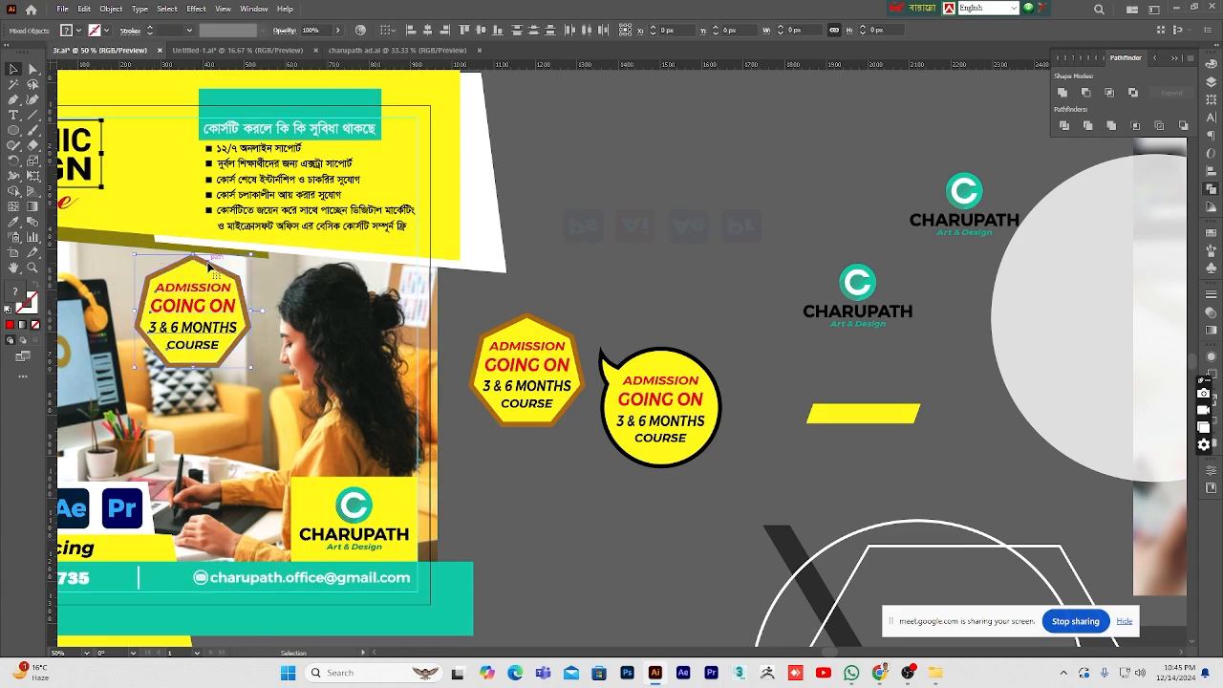
{"action": "key", "text": "Delete"}
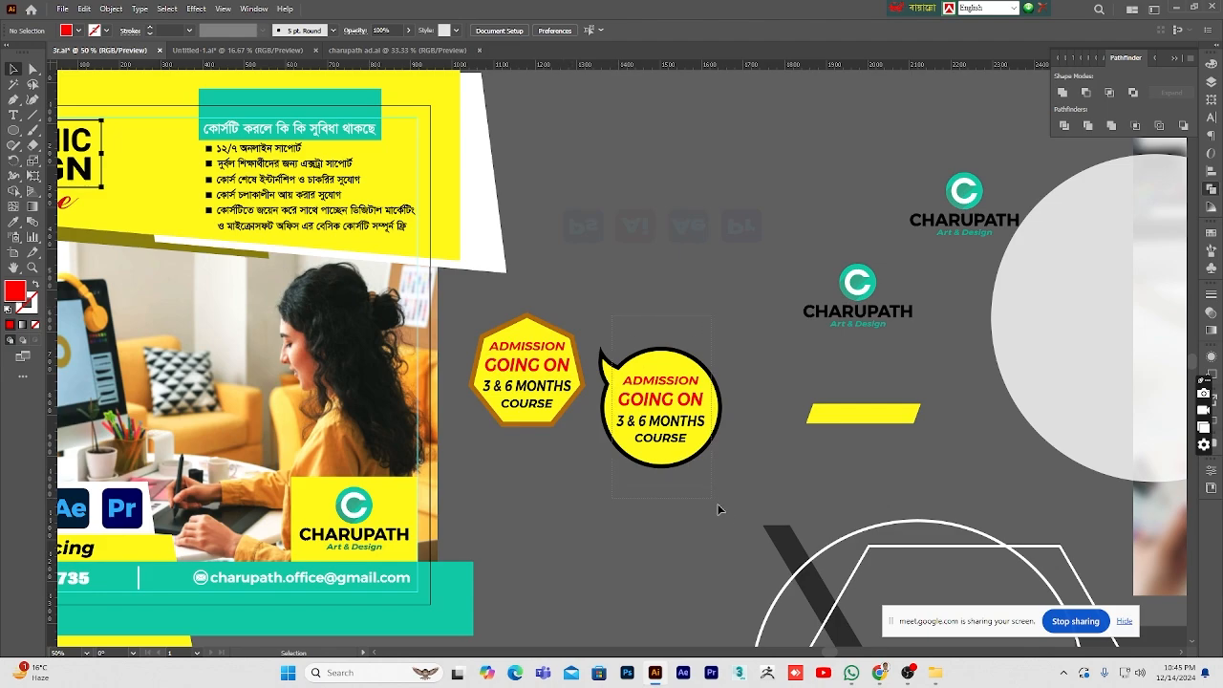
- Place the grouped speech bubble on the poster, overlapping the header and photo with its tail pointing at the word "Course"
{"action": "left_click_drag", "start_coordinate": [669, 402], "coordinate": [159, 279]}
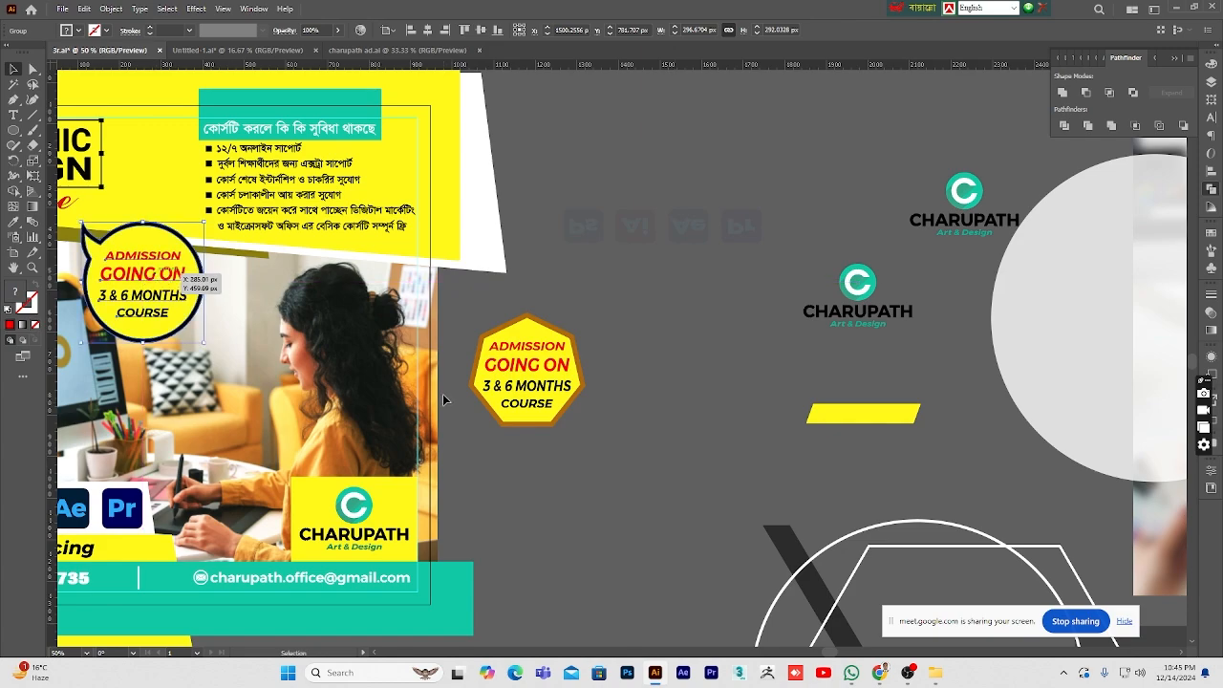
{"action": "left_click", "coordinate": [446, 398]}
{"action": "key", "text": "space"}
{"action": "left_click_drag", "start_coordinate": [264, 328], "coordinate": [558, 346]}
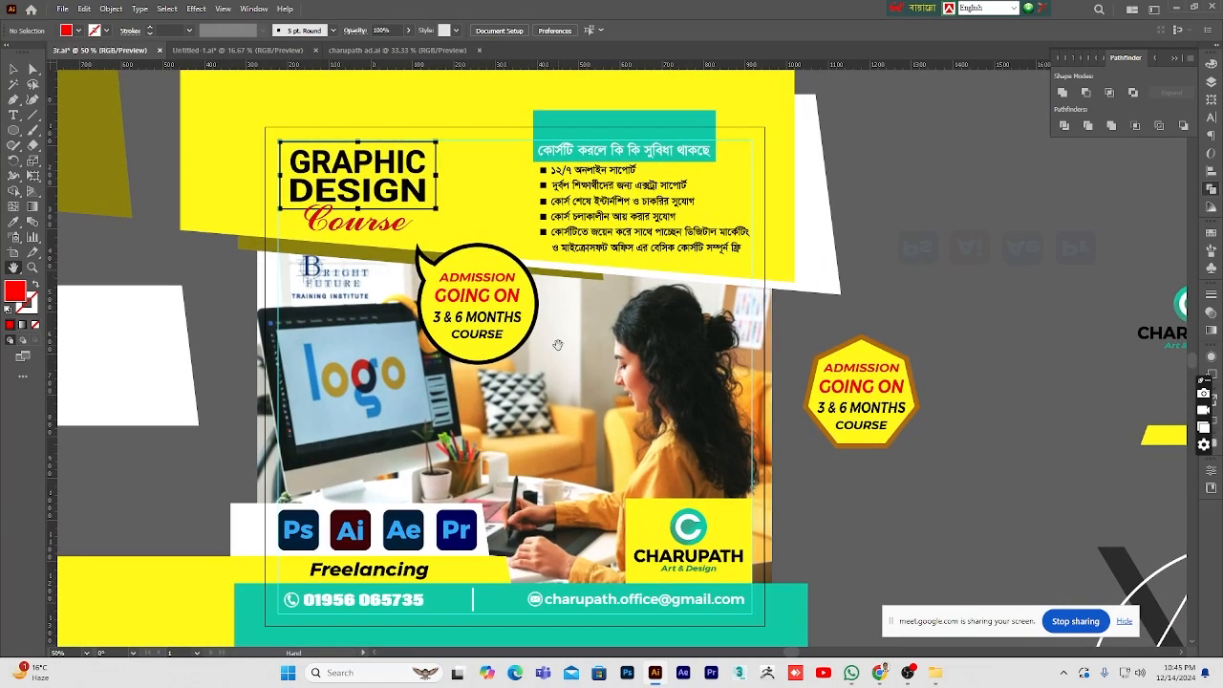
{"action": "key", "text": "ctrl+space"}
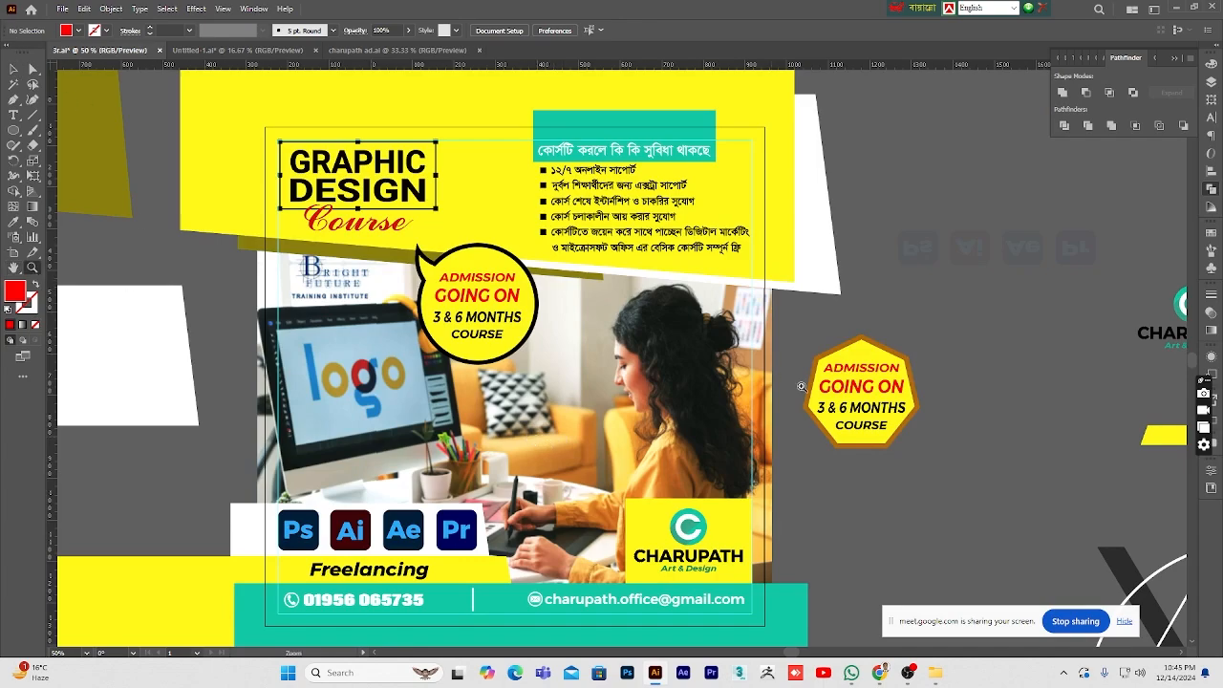
{"action": "left_click", "coordinate": [14, 69]}
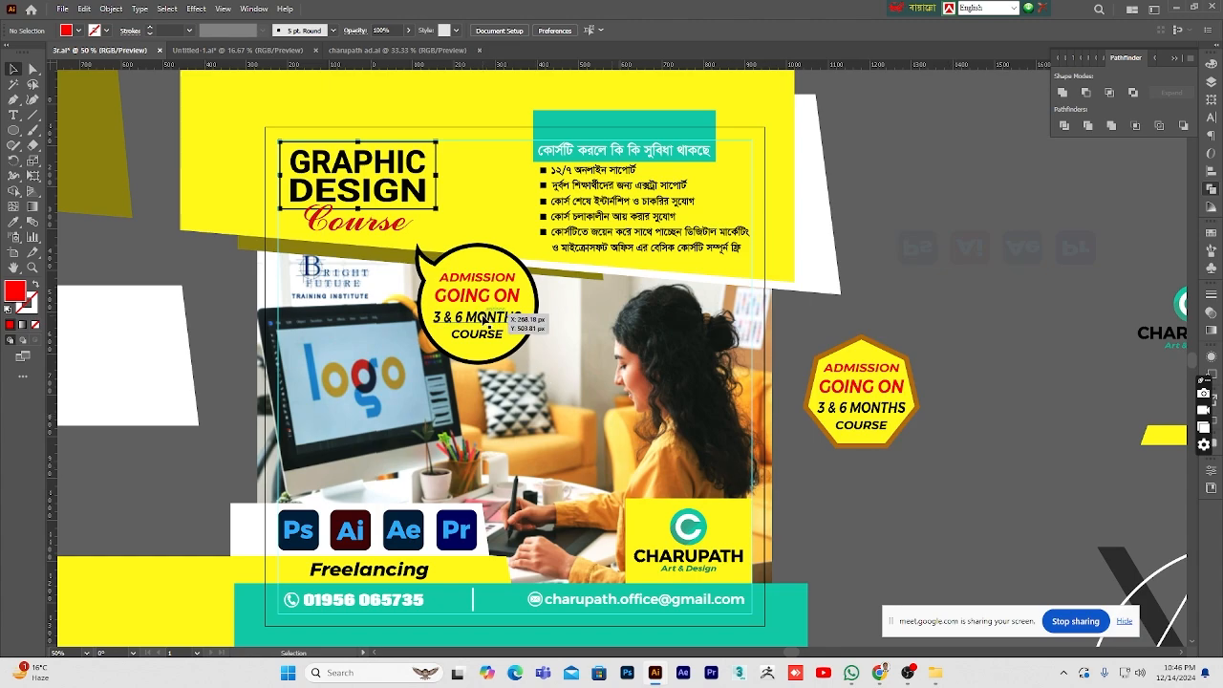
{"action": "left_click_drag", "start_coordinate": [485, 320], "coordinate": [474, 284]}
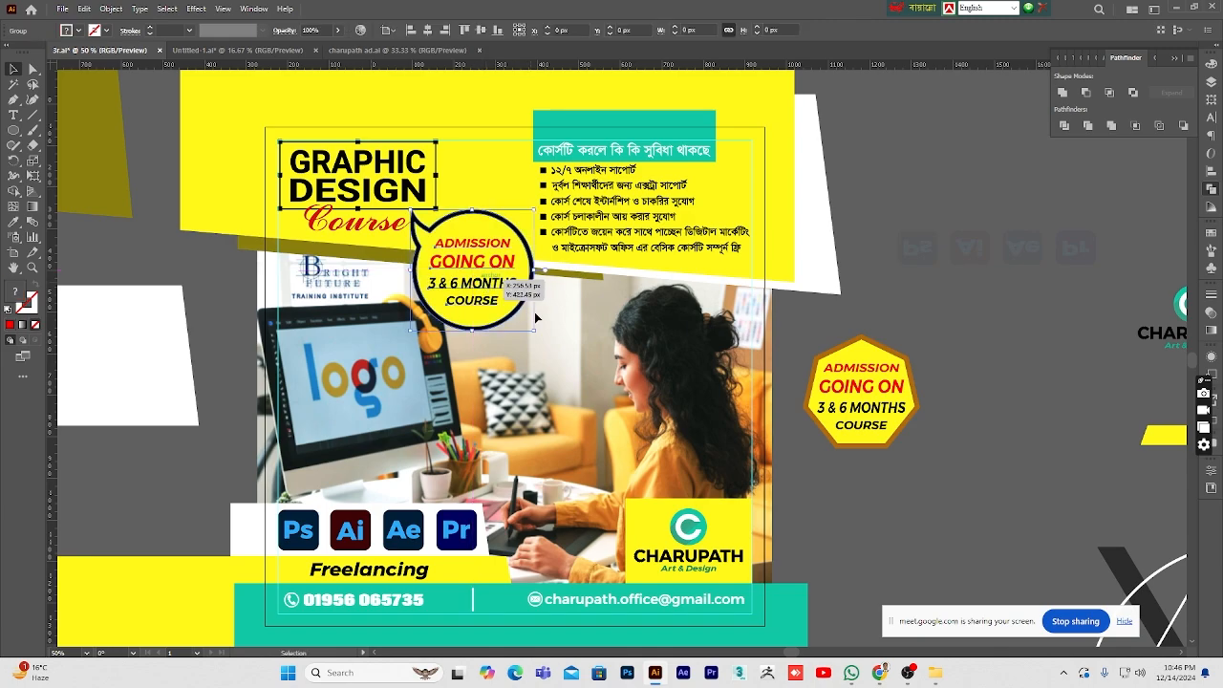
{"action": "left_click", "coordinate": [926, 507]}
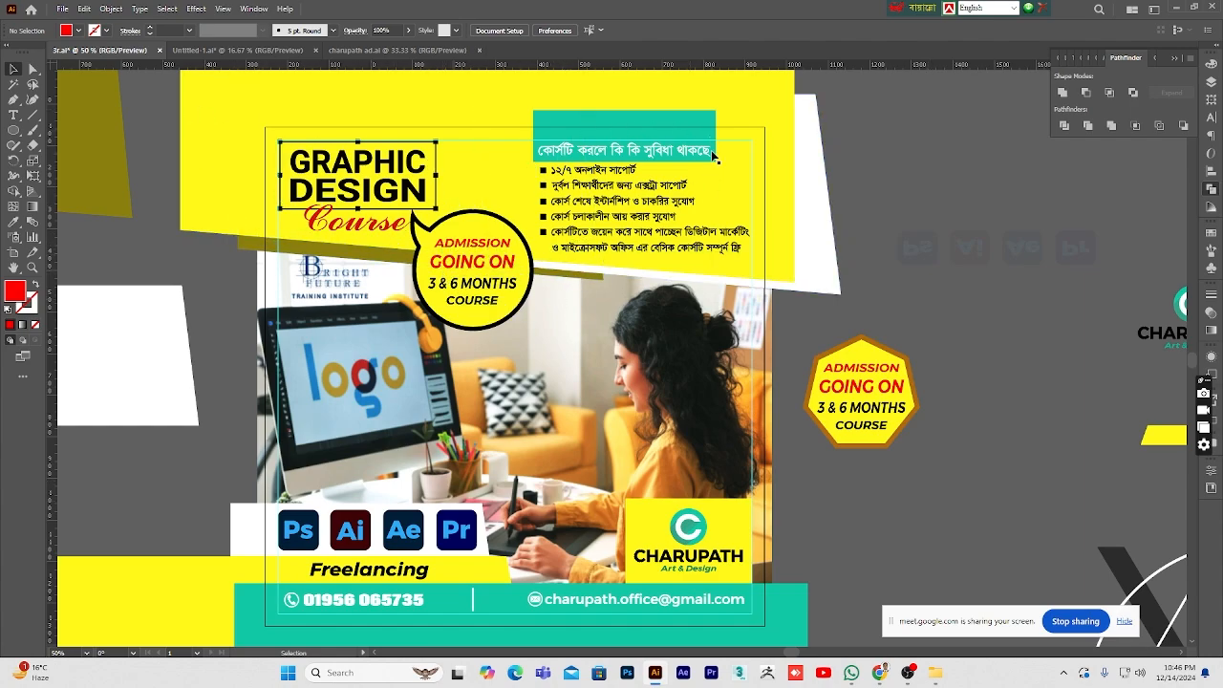
- Nudge the olive slanted shape beneath the yellow header down by 22 px
{"action": "scroll", "coordinate": [641, 218], "scroll_direction": "down", "scroll_amount": 1}
{"action": "scroll", "coordinate": [640, 217], "scroll_direction": "up", "scroll_amount": 1}
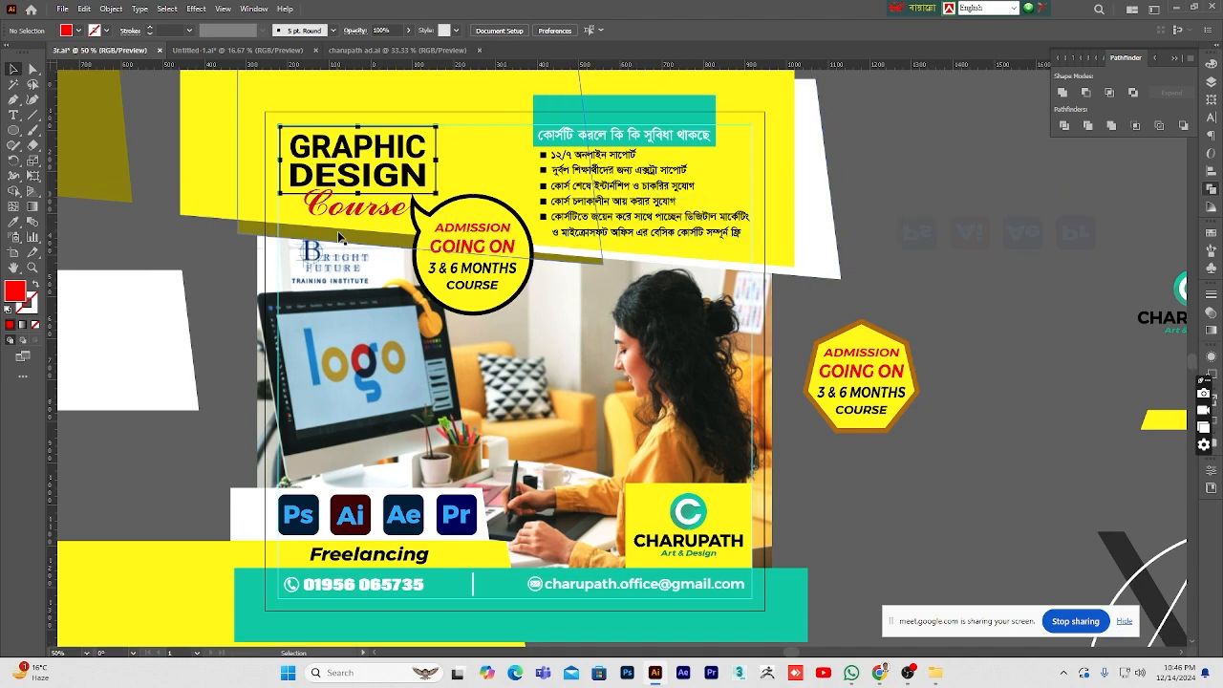
{"action": "left_click", "coordinate": [258, 239]}
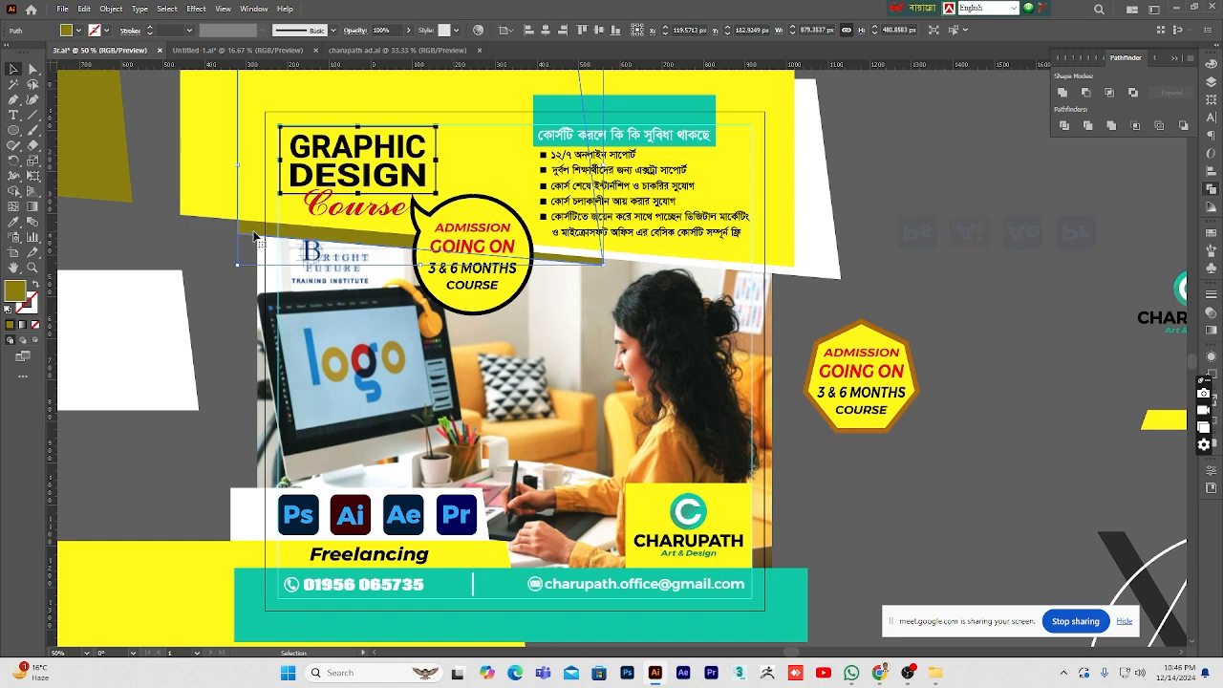
{"action": "key", "text": "Down"}
{"action": "key", "text": "Down"}
{"action": "key", "text": "Down"}
{"action": "key", "text": "Down"}
{"action": "key", "text": "Down"}
{"action": "key", "text": "Down"}
{"action": "key", "text": "Down"}
{"action": "key", "text": "Down"}
{"action": "key", "text": "Down"}
{"action": "key", "text": "Down"}
{"action": "key", "text": "Down"}
{"action": "key", "text": "Down"}
{"action": "key", "text": "Down"}
{"action": "key", "text": "Down"}
{"action": "key", "text": "Down"}
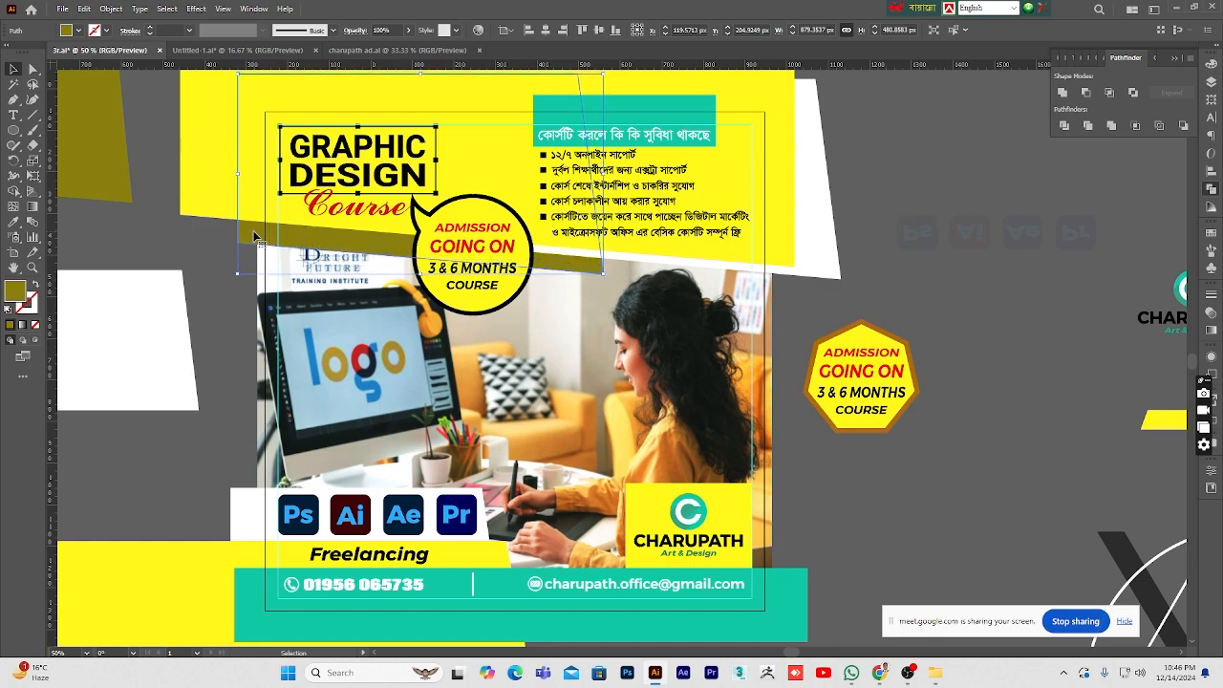
{"action": "left_click", "coordinate": [1007, 317]}
- Nudge the white slanted shape behind the yellow header down by 6 px
{"action": "left_click", "coordinate": [817, 230]}
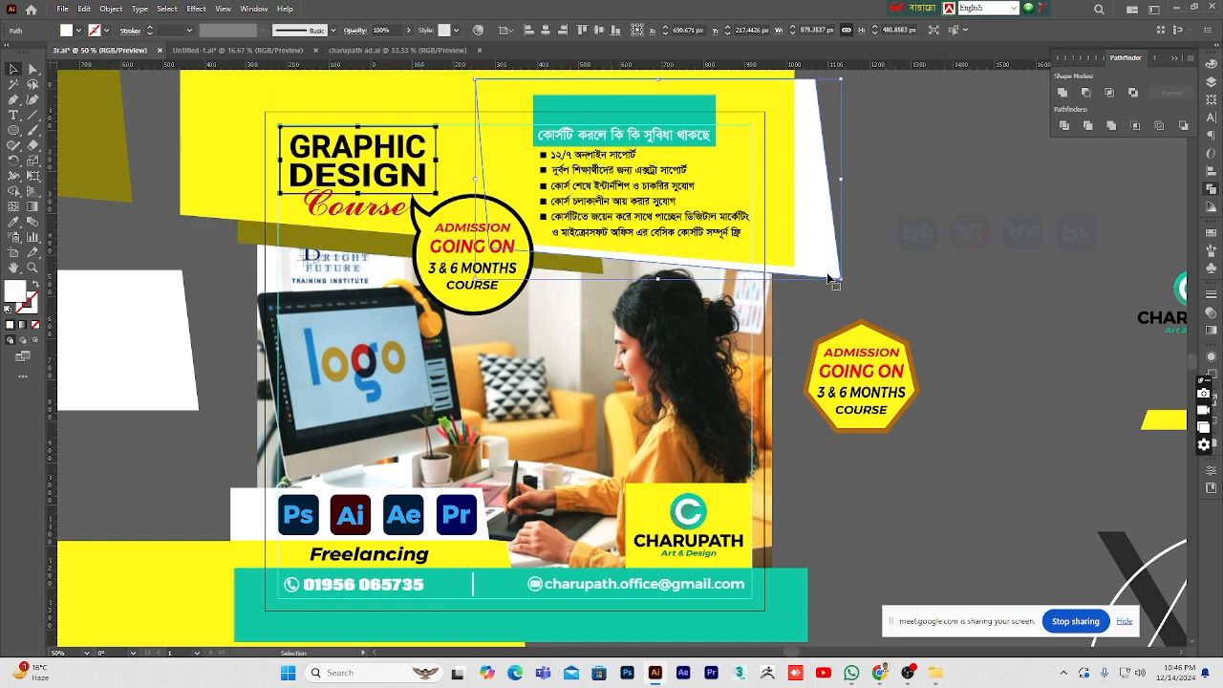
{"action": "key", "text": "Down"}
{"action": "key", "text": "Down"}
{"action": "key", "text": "Down"}
{"action": "key", "text": "Down"}
{"action": "key", "text": "Down"}
{"action": "key", "text": "Down"}
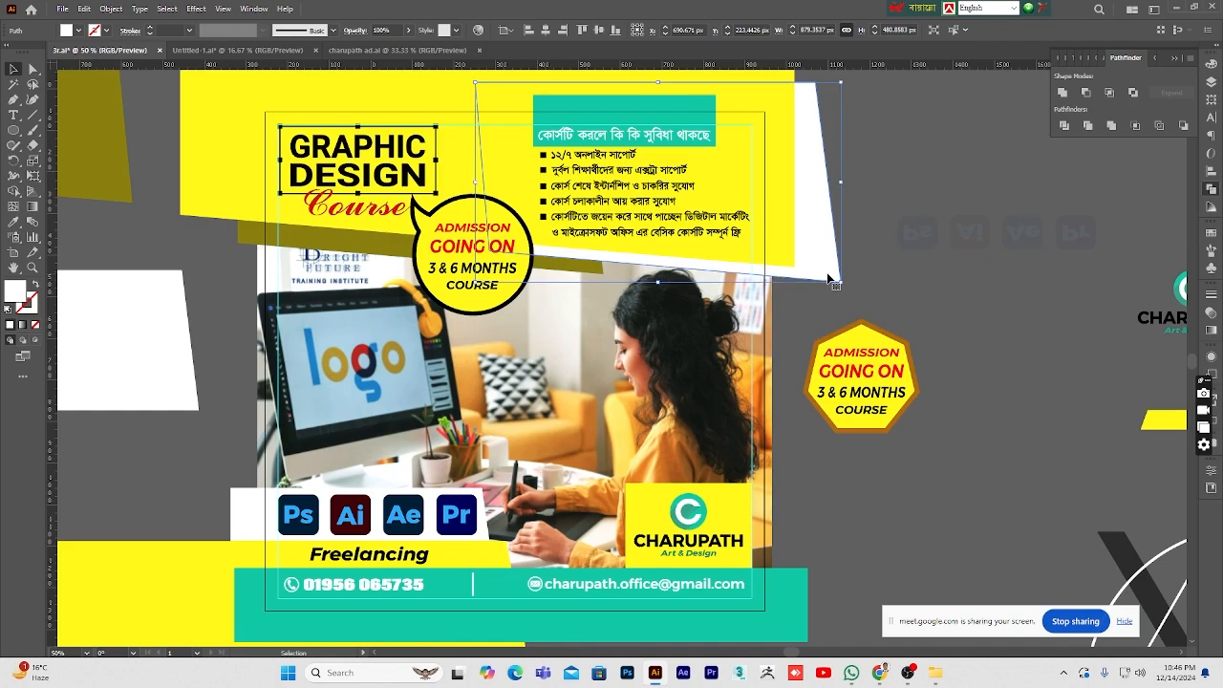
{"action": "left_click", "coordinate": [808, 353]}
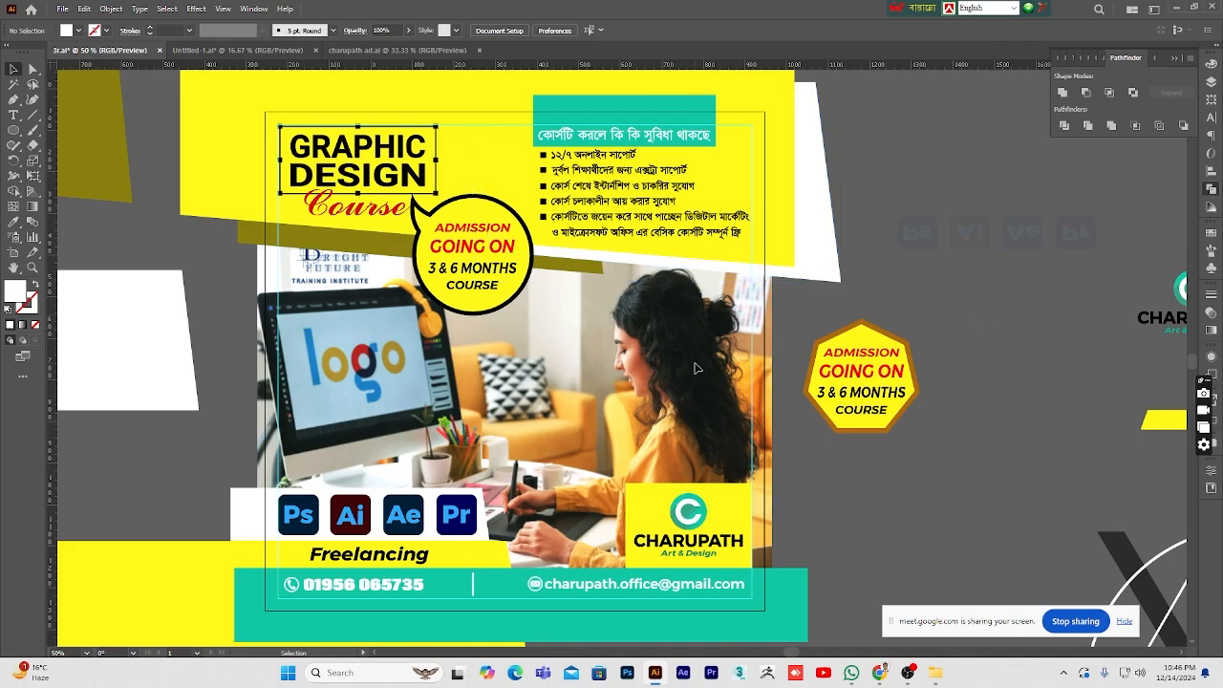
- Unlock all locked objects, including the background photo and frames
{"action": "key", "text": "a"}
{"action": "key", "text": "ctrl+alt+2"}
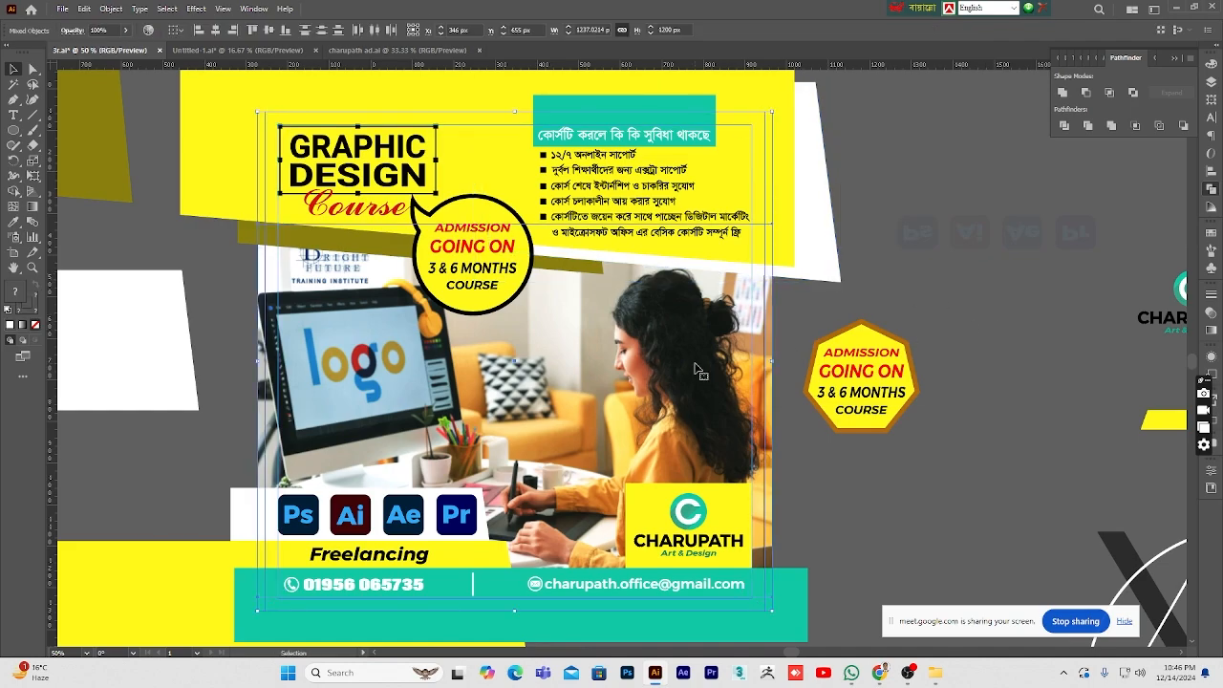
{"action": "left_click", "coordinate": [892, 474]}
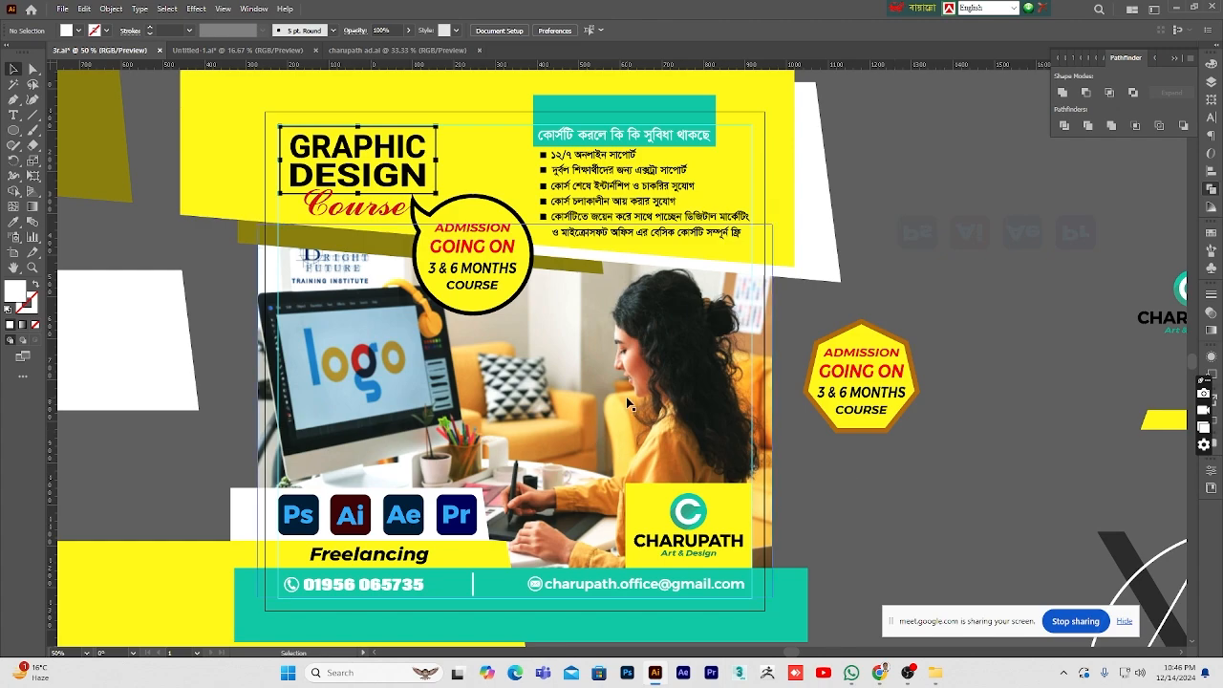
{"action": "scroll", "coordinate": [627, 393], "scroll_direction": "down", "scroll_amount": 1}
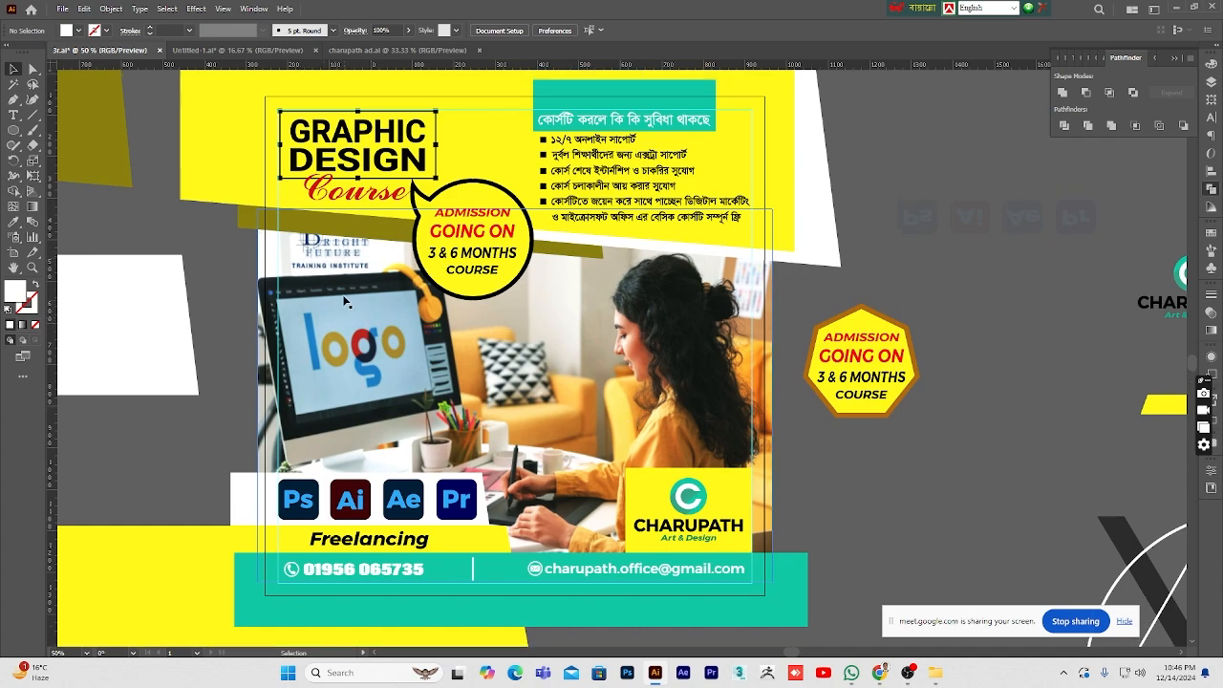
- Nudge the background photo up and down until it sits about 9 px lower beneath the header shapes
{"action": "left_click", "coordinate": [470, 328]}
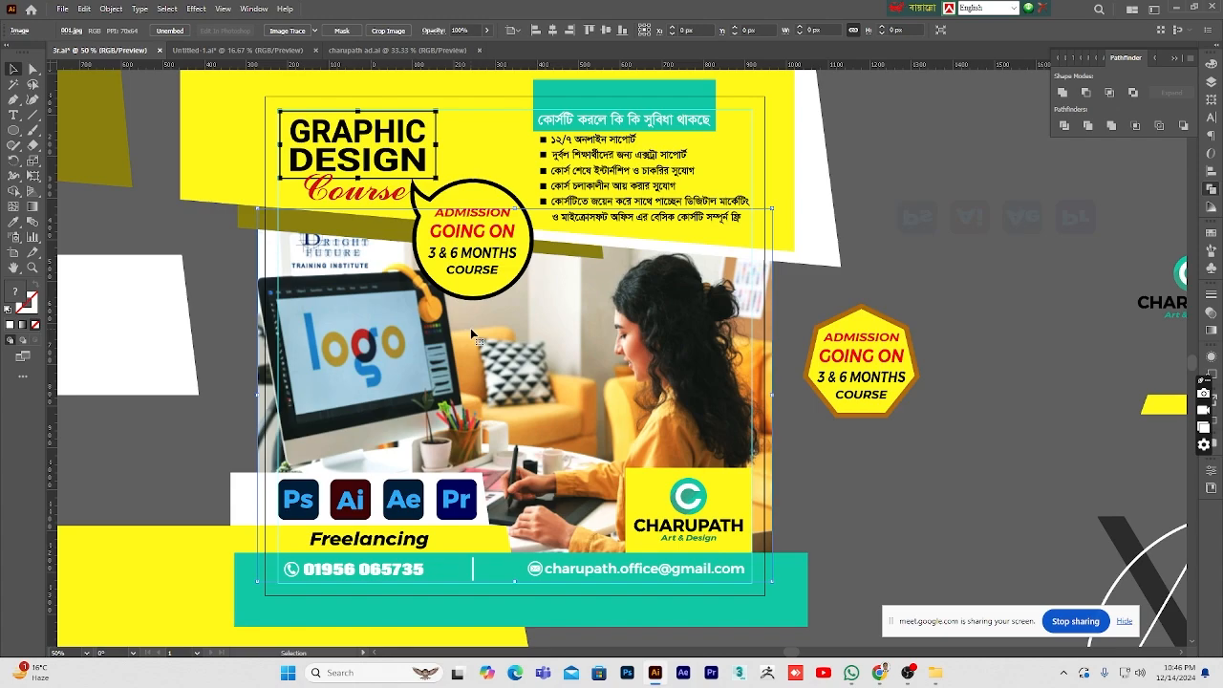
{"action": "key", "text": "Up"}
{"action": "key", "text": "Up"}
{"action": "key", "text": "Up"}
{"action": "key", "text": "Up"}
{"action": "key", "text": "Up"}
{"action": "key", "text": "Up"}
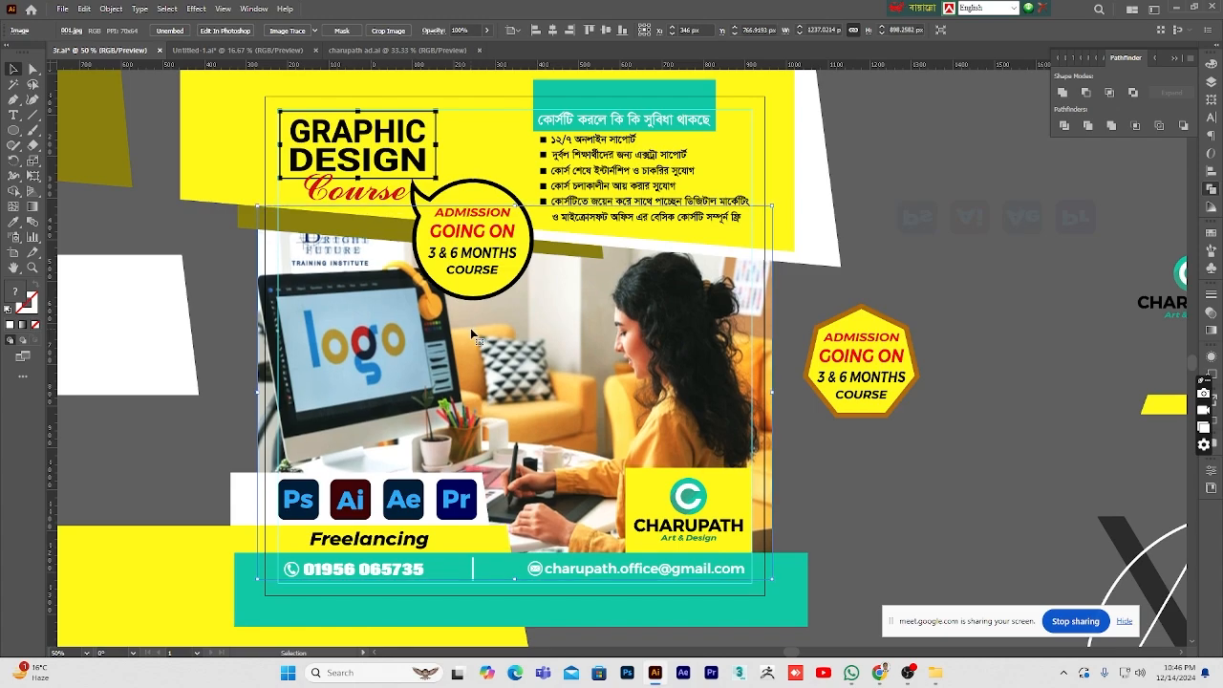
{"action": "key", "text": "Down"}
{"action": "key", "text": "Down"}
{"action": "key", "text": "Down"}
{"action": "key", "text": "Down"}
{"action": "key", "text": "Down"}
{"action": "key", "text": "Down"}
{"action": "key", "text": "Down"}
{"action": "key", "text": "Down"}
{"action": "key", "text": "Down"}
{"action": "key", "text": "Down"}
{"action": "key", "text": "Down"}
{"action": "key", "text": "Down"}
{"action": "key", "text": "Down"}
{"action": "key", "text": "Down"}
{"action": "key", "text": "Down"}
{"action": "key", "text": "Down"}
{"action": "key", "text": "Down"}
{"action": "key", "text": "Down"}
{"action": "key", "text": "Down"}
{"action": "key", "text": "Down"}
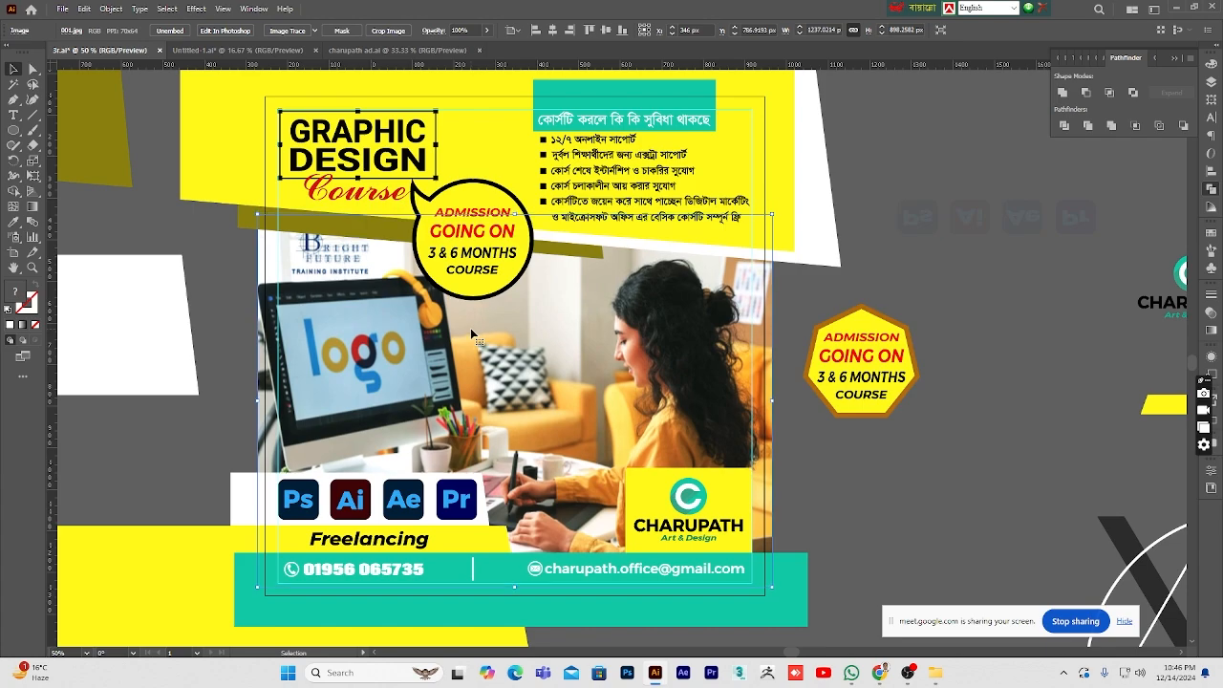
{"action": "key", "text": "Up"}
{"action": "key", "text": "Up"}
{"action": "key", "text": "Up"}
{"action": "key", "text": "Up"}
{"action": "key", "text": "Up"}
{"action": "key", "text": "Up"}
{"action": "key", "text": "Up"}
{"action": "key", "text": "Up"}
{"action": "key", "text": "Up"}
{"action": "key", "text": "Up"}
{"action": "key", "text": "Up"}
{"action": "key", "text": "Up"}
{"action": "key", "text": "Up"}
{"action": "key", "text": "Up"}
{"action": "key", "text": "Up"}
{"action": "key", "text": "Up"}
{"action": "key", "text": "Up"}
{"action": "key", "text": "Up"}
{"action": "key", "text": "Up"}
{"action": "key", "text": "Up"}
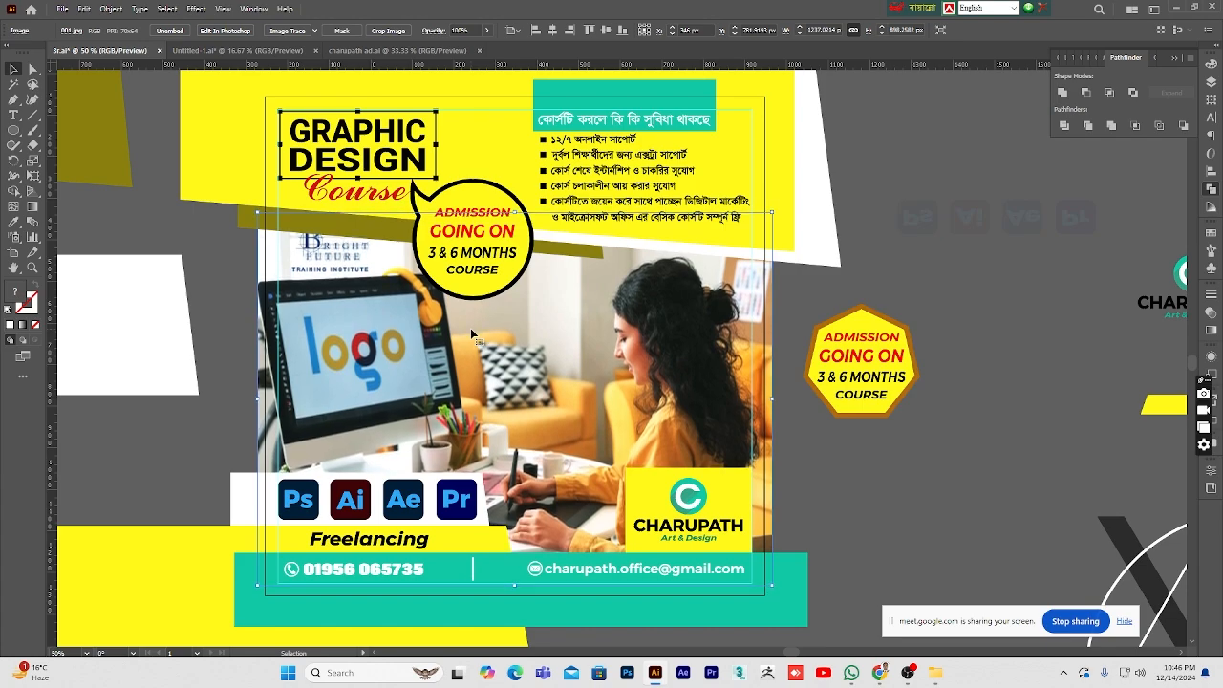
{"action": "left_click", "coordinate": [853, 263]}
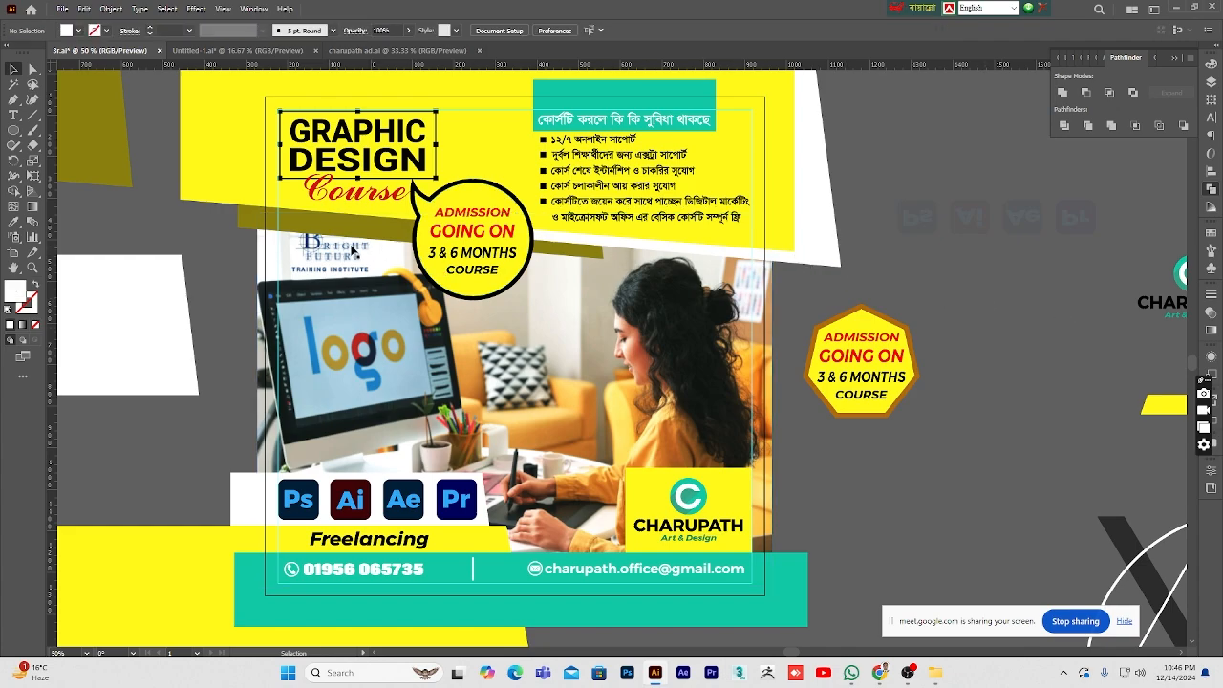
- Nudge the olive slanted shape beneath the yellow header up by about 11 px
{"action": "left_click", "coordinate": [251, 225]}
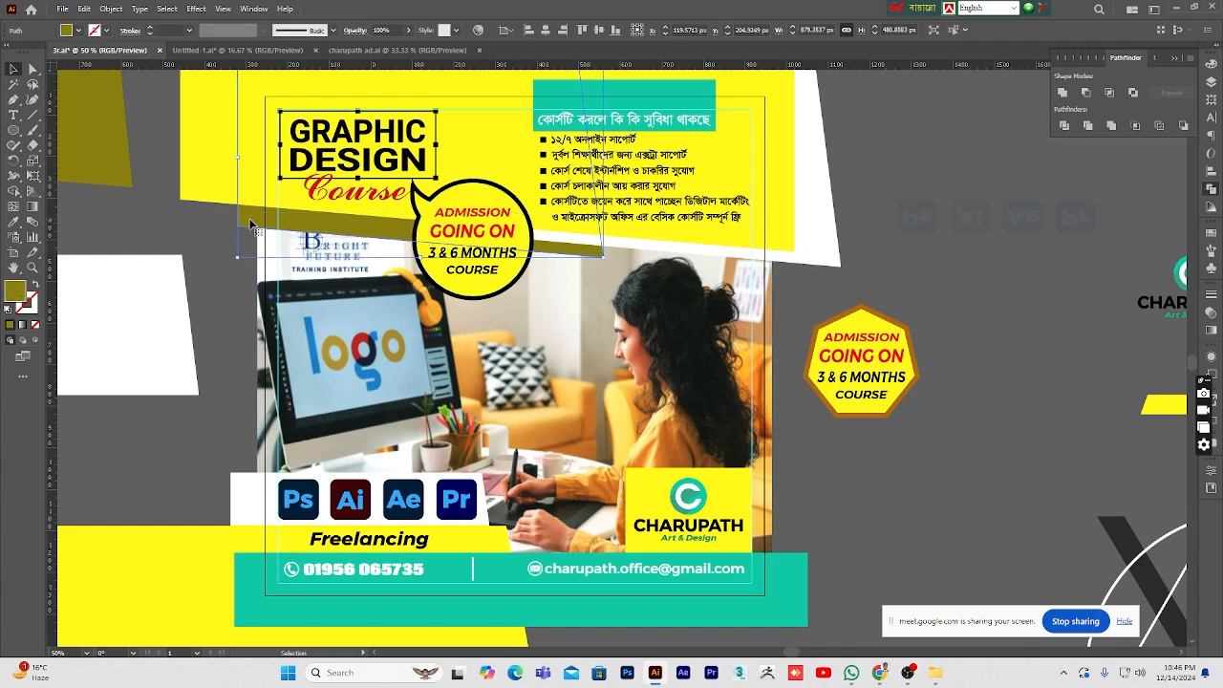
{"action": "key", "text": "Up"}
{"action": "key", "text": "Up"}
{"action": "key", "text": "Up"}
{"action": "key", "text": "Up"}
{"action": "key", "text": "Up"}
{"action": "key", "text": "Up"}
{"action": "key", "text": "Up"}
{"action": "key", "text": "Up"}
{"action": "key", "text": "Up"}
{"action": "key", "text": "Up"}
{"action": "key", "text": "Up"}
{"action": "key", "text": "Up"}
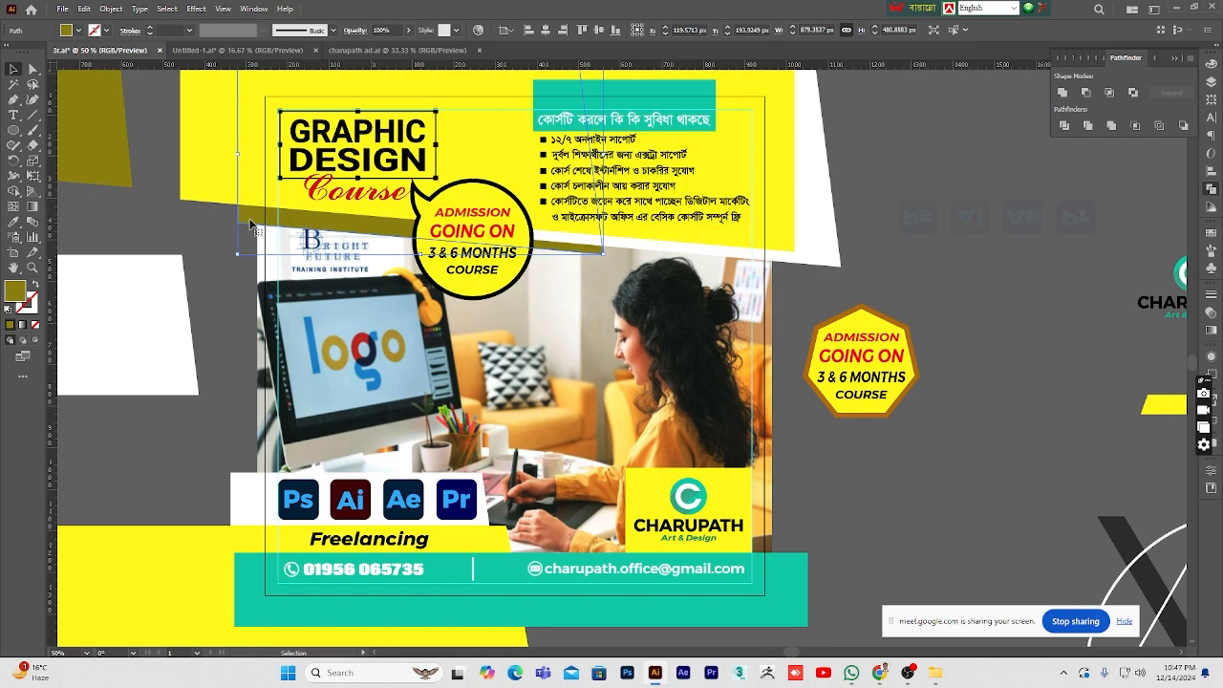
{"action": "left_click", "coordinate": [960, 283]}
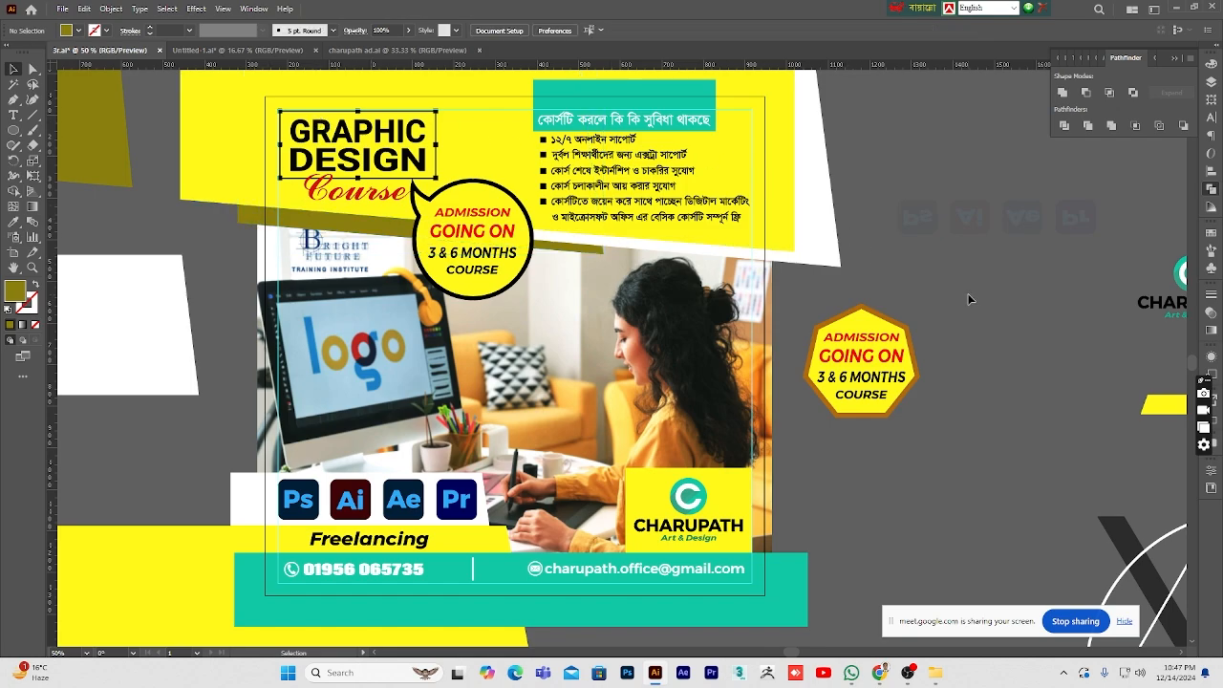
{"action": "scroll", "coordinate": [968, 300], "scroll_direction": "down", "scroll_amount": 2}
{"action": "scroll", "coordinate": [968, 299], "scroll_direction": "up", "scroll_amount": 1}
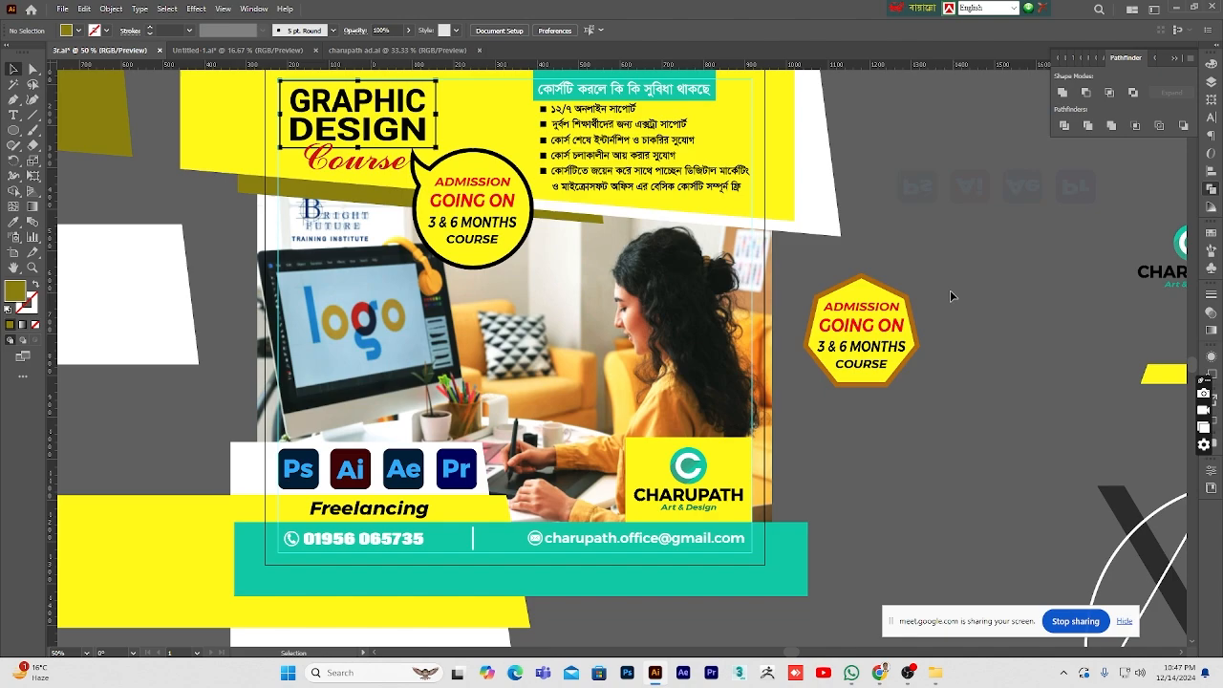
- Nudge the white slanted shape behind the yellow header up by 2 px
{"action": "left_click", "coordinate": [788, 205]}
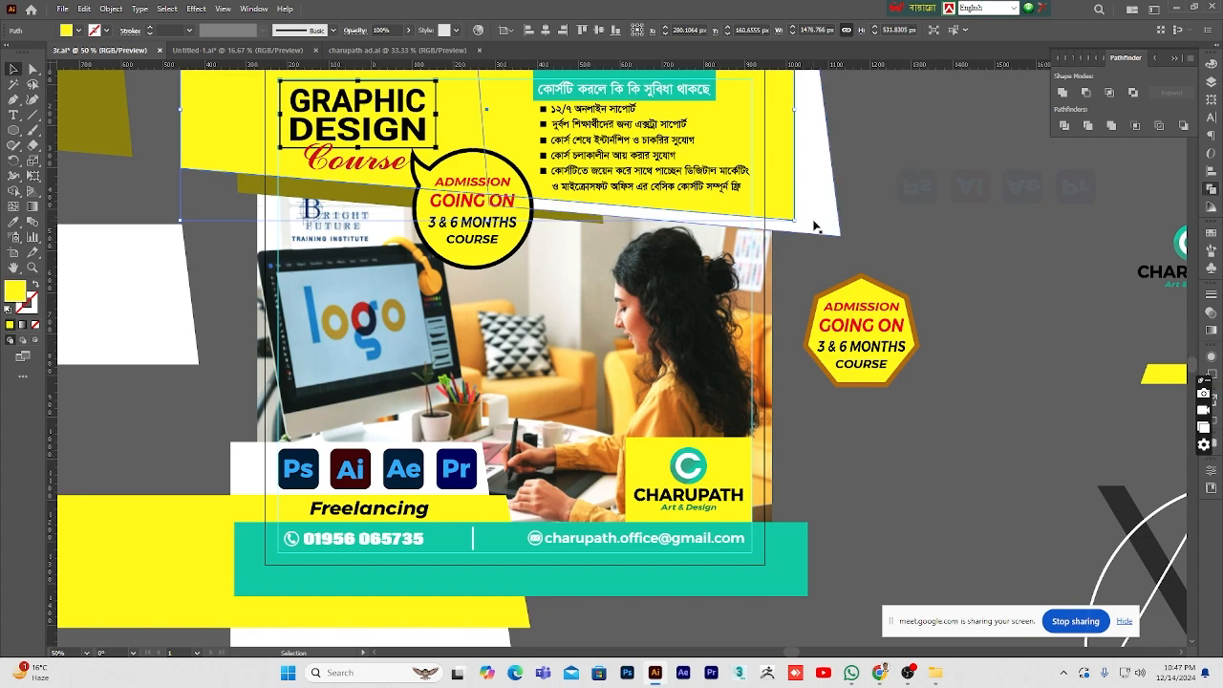
{"action": "left_click", "coordinate": [814, 224]}
{"action": "key", "text": "Up"}
{"action": "key", "text": "Up"}
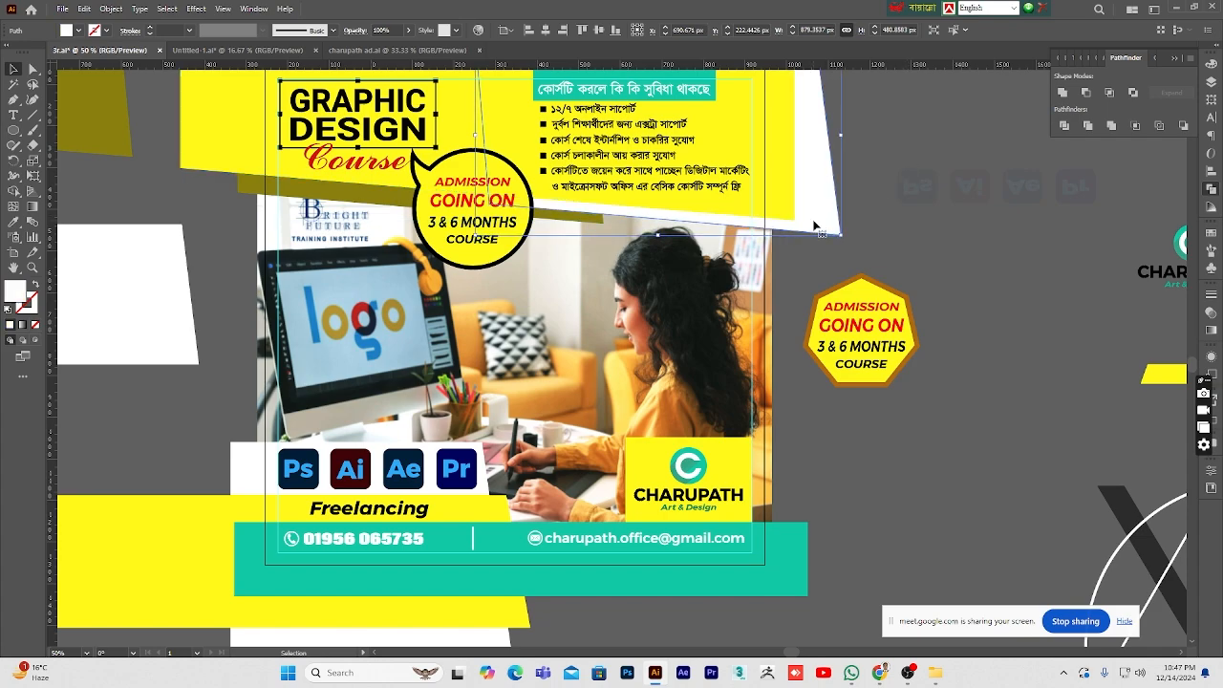
{"action": "left_click", "coordinate": [987, 308]}
- Stretch the white panel behind the software icons upward to a height of about 566 px
{"action": "scroll", "coordinate": [987, 308], "scroll_direction": "up", "scroll_amount": 2}
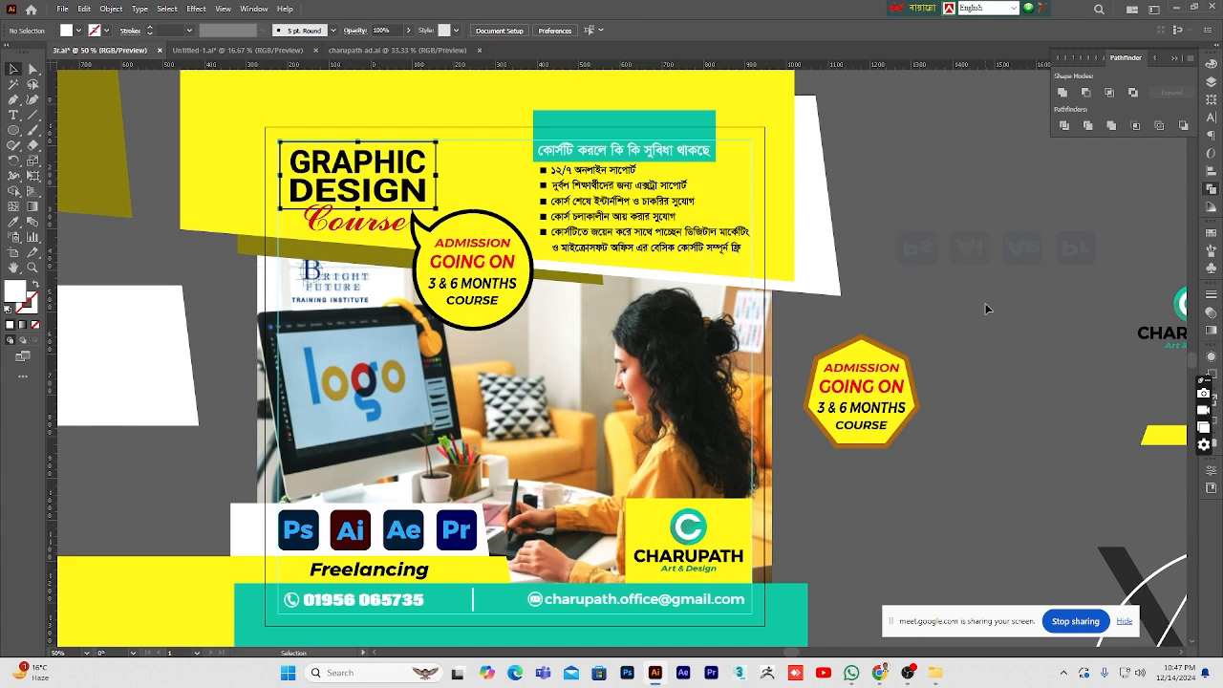
{"action": "scroll", "coordinate": [987, 308], "scroll_direction": "down", "scroll_amount": 2}
{"action": "scroll", "coordinate": [987, 308], "scroll_direction": "up", "scroll_amount": 1}
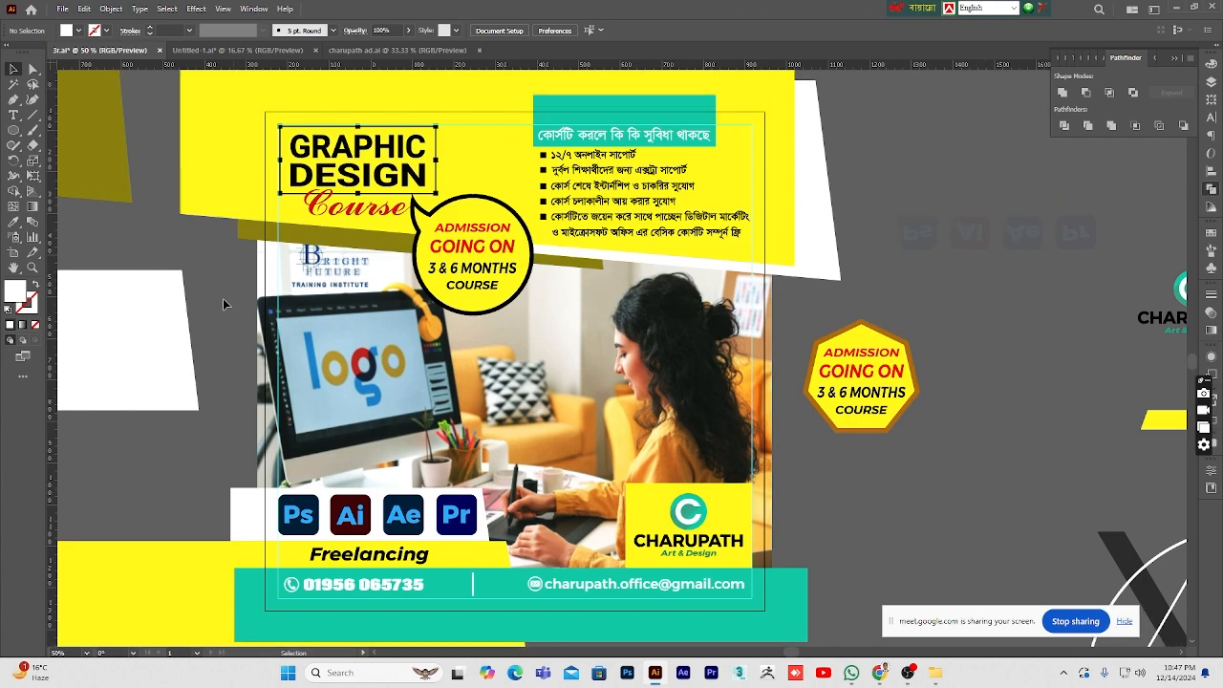
{"action": "key", "text": "z"}
{"action": "left_click", "coordinate": [542, 448], "text": "alt"}
{"action": "scroll", "coordinate": [706, 437], "scroll_direction": "up", "scroll_amount": 3}
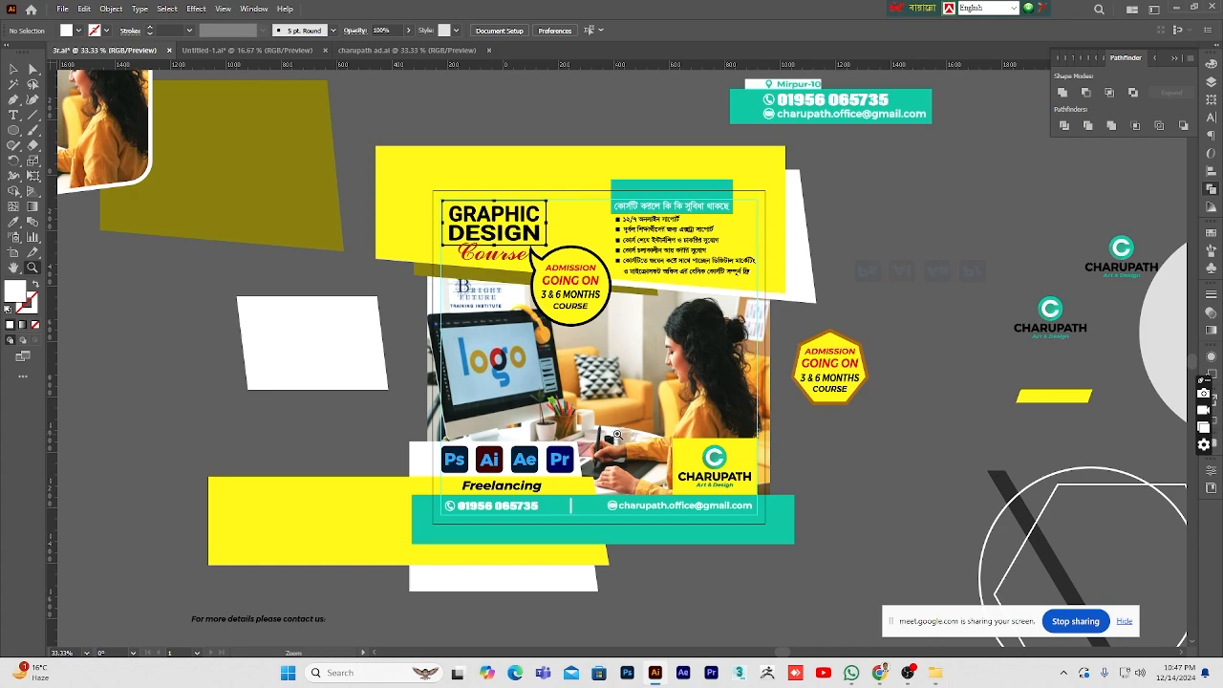
{"action": "left_click", "coordinate": [593, 481], "text": "alt"}
{"action": "left_click", "coordinate": [617, 365]}
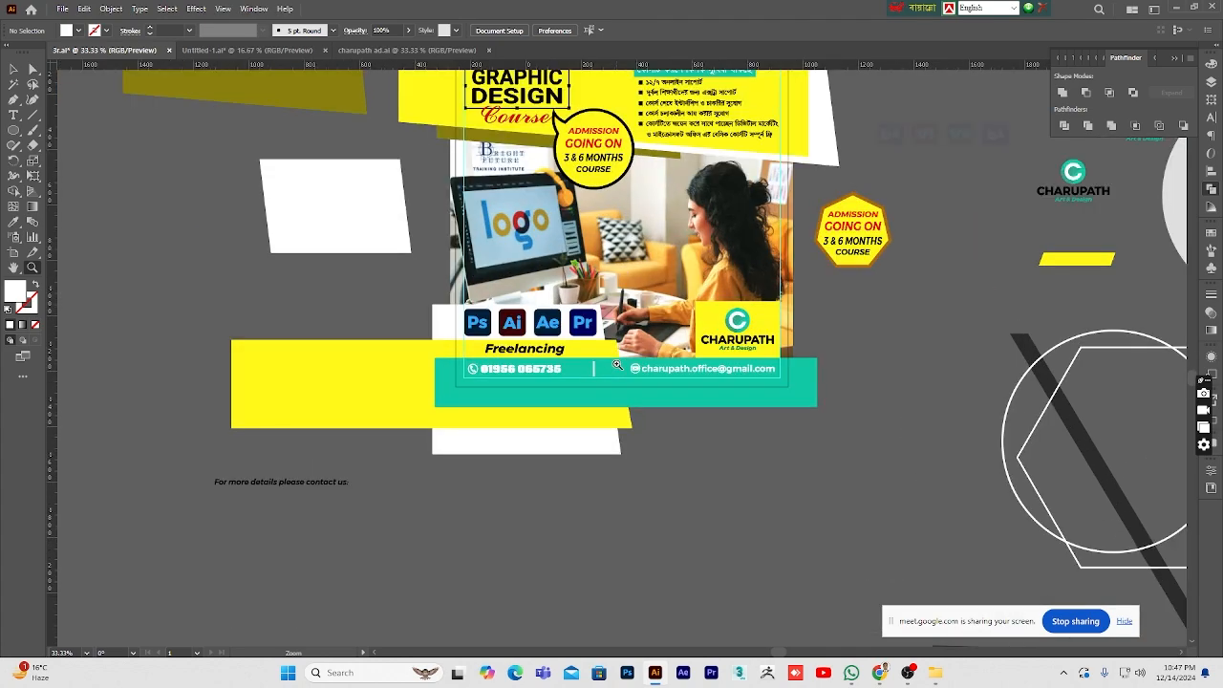
{"action": "left_click", "coordinate": [618, 365]}
{"action": "left_click", "coordinate": [614, 355]}
{"action": "scroll", "coordinate": [583, 373], "scroll_direction": "up", "scroll_amount": 4}
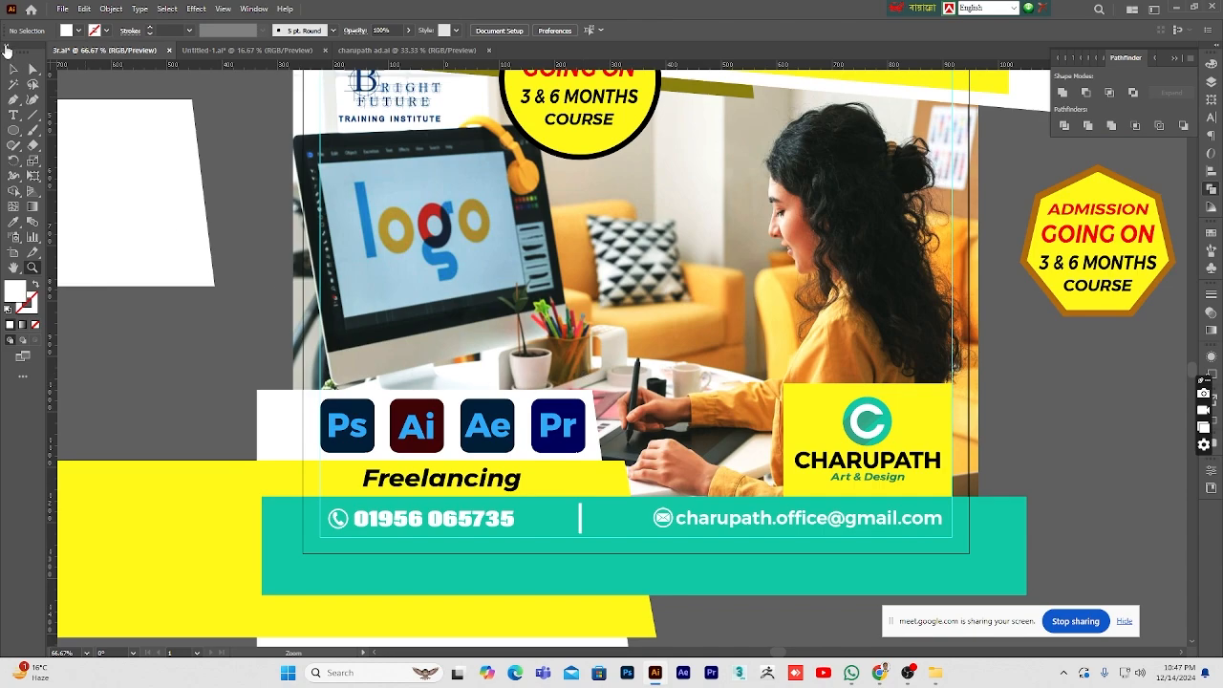
{"action": "left_click", "coordinate": [14, 69]}
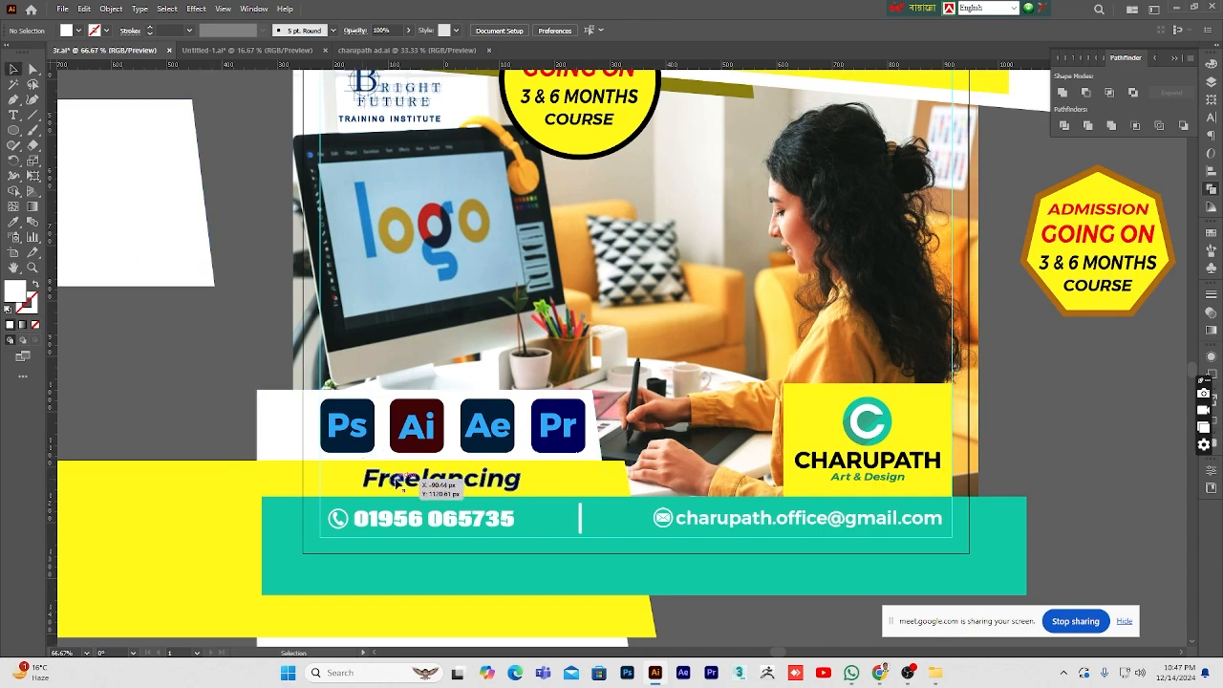
{"action": "left_click", "coordinate": [285, 432]}
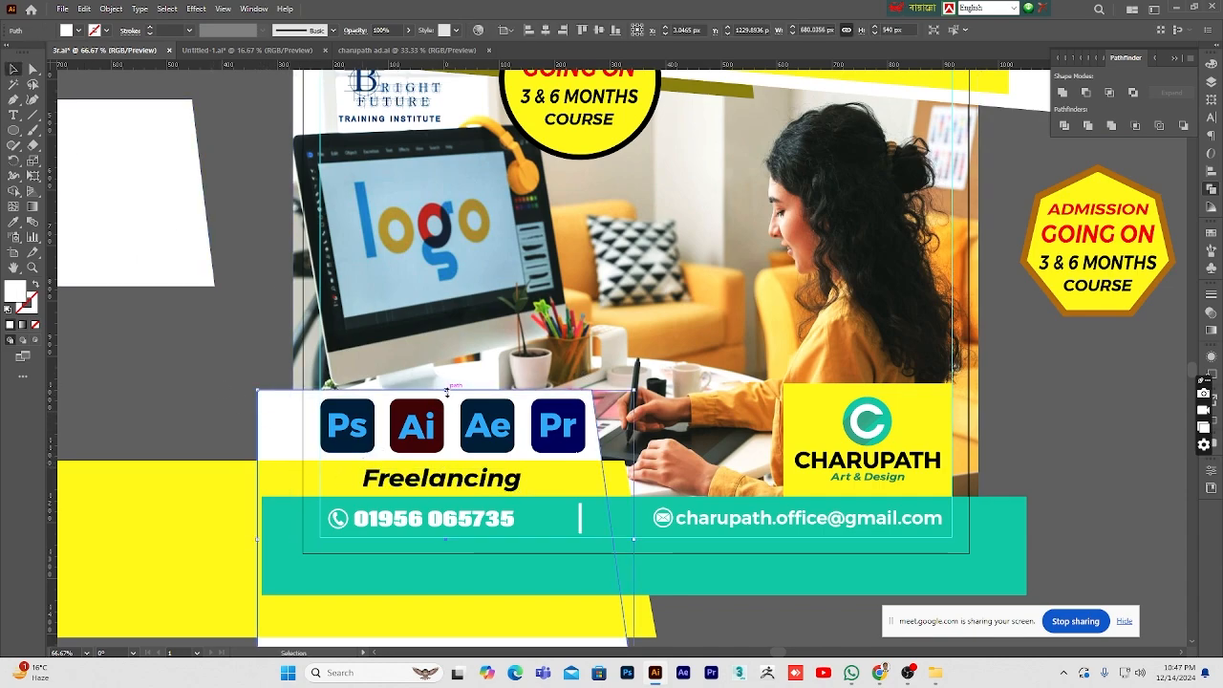
{"action": "left_click_drag", "start_coordinate": [446, 392], "coordinate": [447, 377]}
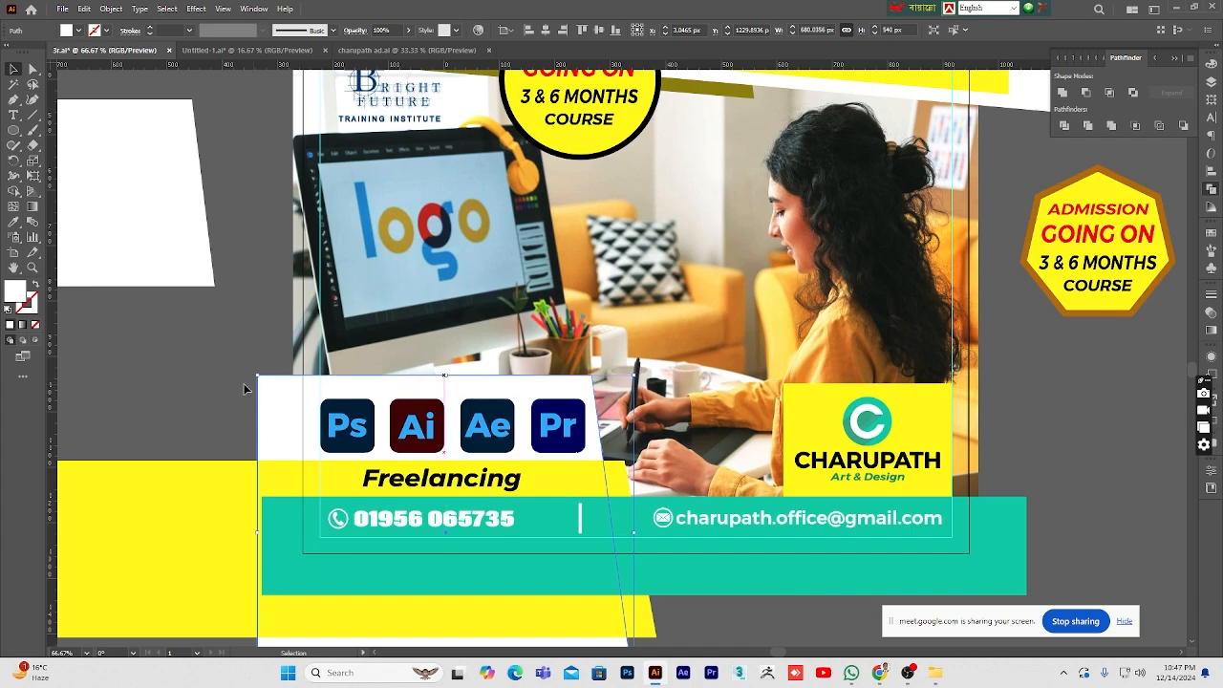
- Move the Freelancing text onto the white panel above the software icons and shift the yellow band down by about 24 px
{"action": "left_click", "coordinate": [247, 389]}
{"action": "left_click_drag", "start_coordinate": [417, 489], "coordinate": [375, 396]}
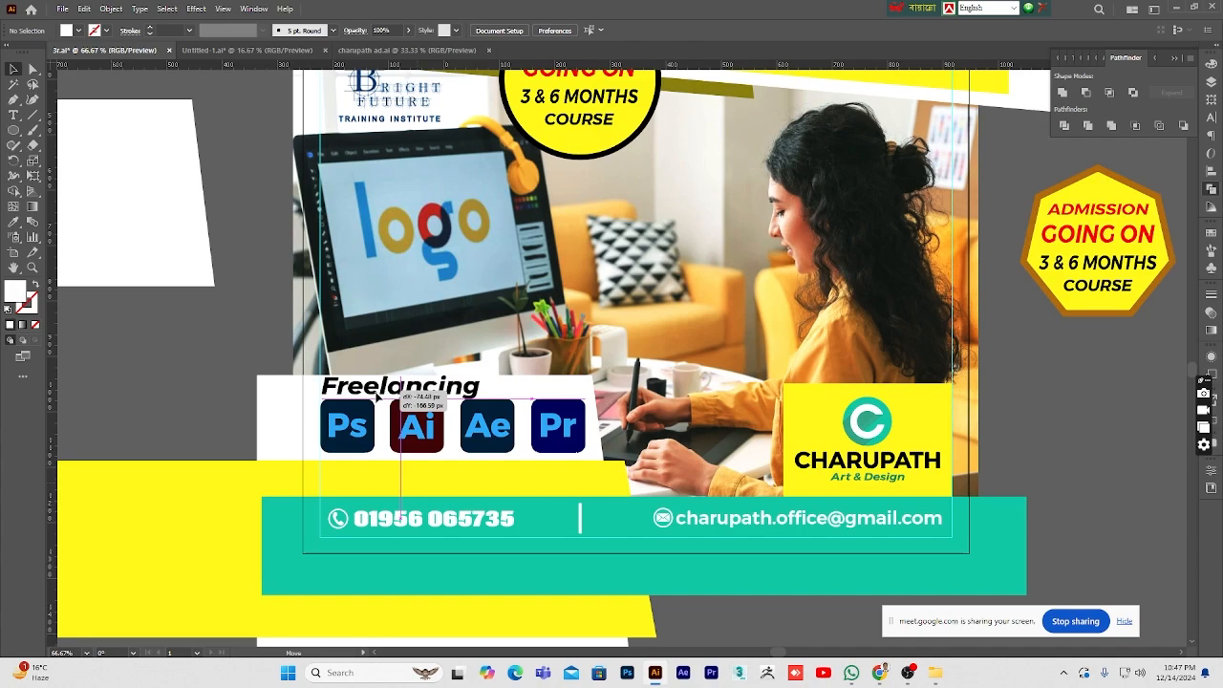
{"action": "left_click_drag", "start_coordinate": [378, 395], "coordinate": [379, 396]}
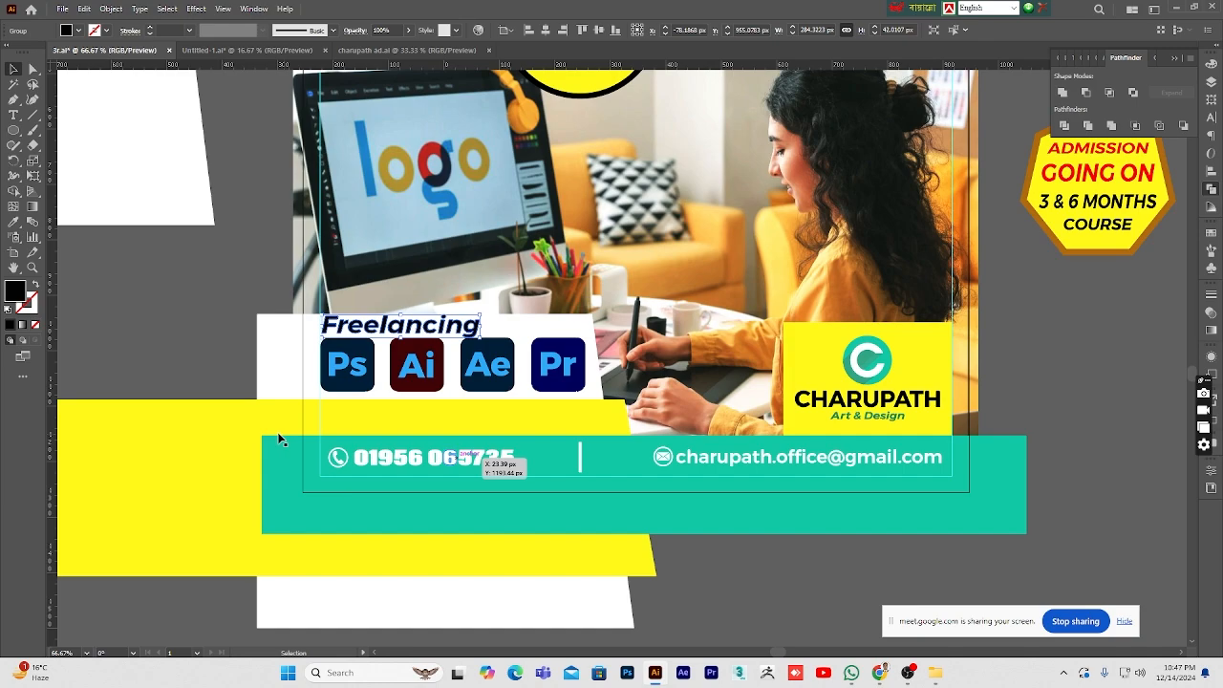
{"action": "mouse_move", "coordinate": [251, 422]}
{"action": "left_mouse_down"}
{"action": "mouse_move", "coordinate": [257, 447]}
{"action": "mouse_move", "coordinate": [254, 437]}
{"action": "left_mouse_up"}
{"action": "left_click", "coordinate": [748, 541]}
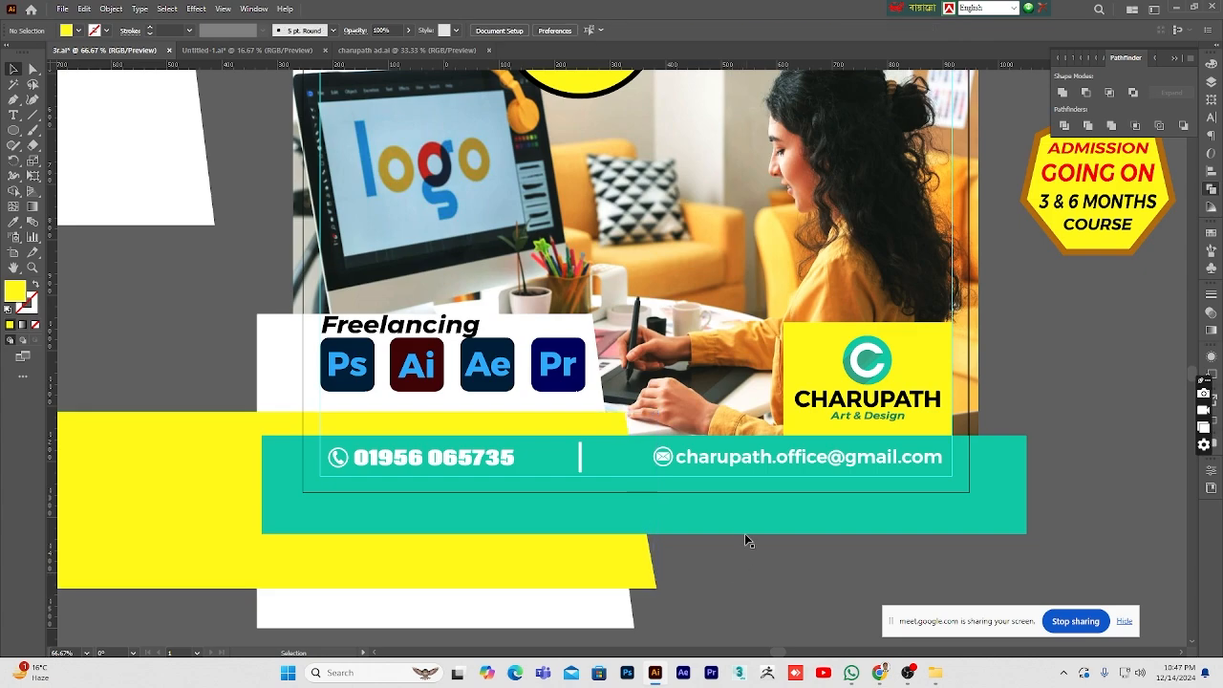
- Nudge the Ps, Ai, Ae and Pr icons down by about 25 px and roughly center the Freelancing text above them
{"action": "left_click", "coordinate": [361, 375]}
{"action": "left_click", "coordinate": [424, 373], "text": "shift"}
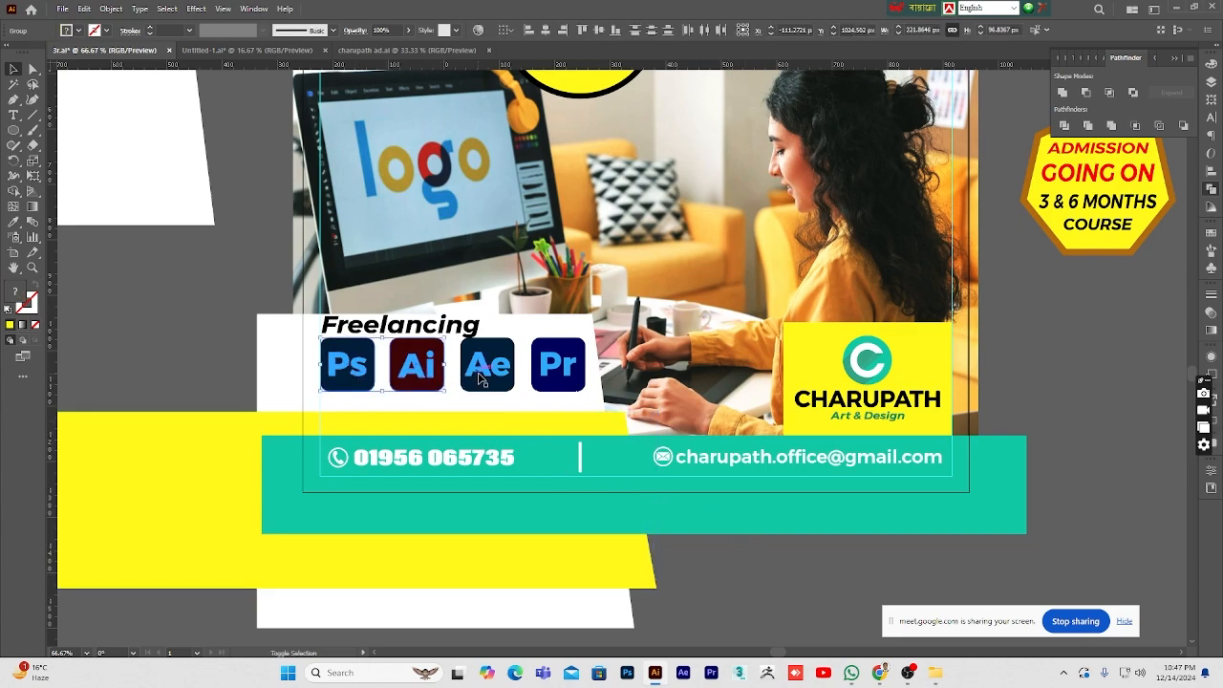
{"action": "left_click", "coordinate": [485, 378], "text": "shift"}
{"action": "left_click", "coordinate": [574, 372], "text": "shift"}
{"action": "key", "text": "Down"}
{"action": "key", "text": "Down"}
{"action": "key", "text": "Down"}
{"action": "key", "text": "Down"}
{"action": "key", "text": "Down"}
{"action": "key", "text": "Down"}
{"action": "key", "text": "Down"}
{"action": "key", "text": "Down"}
{"action": "key", "text": "Down"}
{"action": "key", "text": "Down"}
{"action": "key", "text": "Down"}
{"action": "key", "text": "Down"}
{"action": "key", "text": "Down"}
{"action": "key", "text": "Down"}
{"action": "key", "text": "Down"}
{"action": "key", "text": "Down"}
{"action": "key", "text": "Down"}
{"action": "key", "text": "Down"}
{"action": "key", "text": "Down"}
{"action": "key", "text": "Down"}
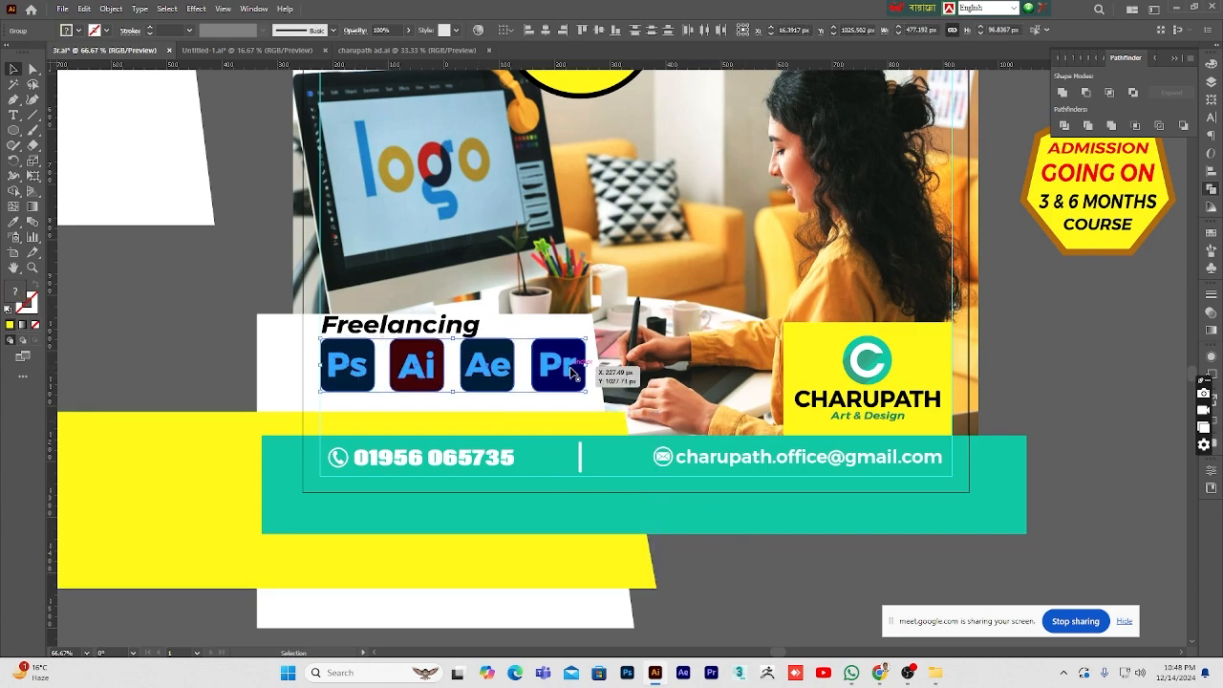
{"action": "key", "text": "Up"}
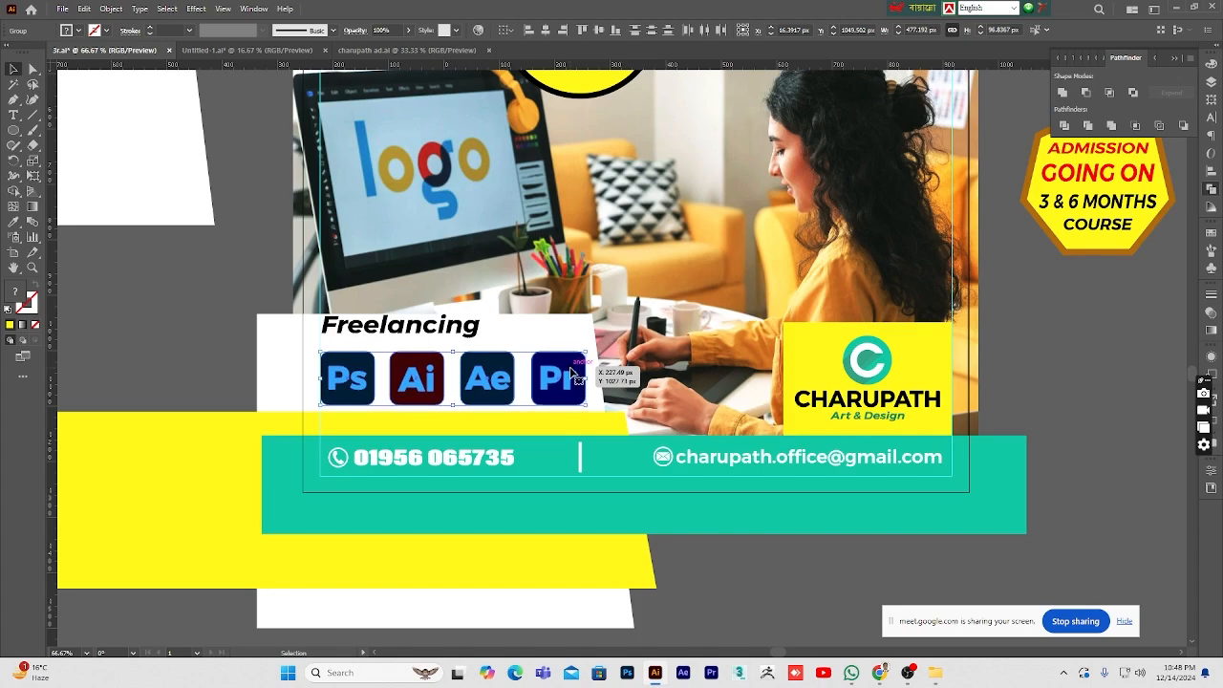
{"action": "left_click", "coordinate": [1051, 364]}
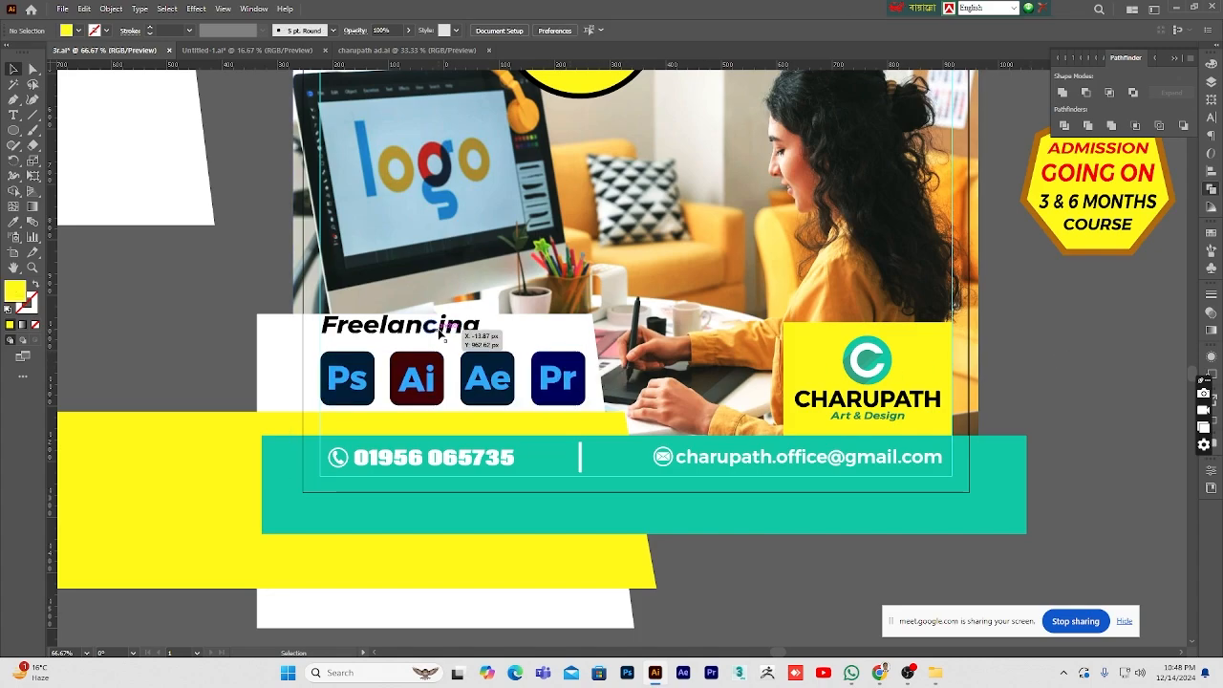
{"action": "left_click_drag", "start_coordinate": [434, 334], "coordinate": [484, 340]}
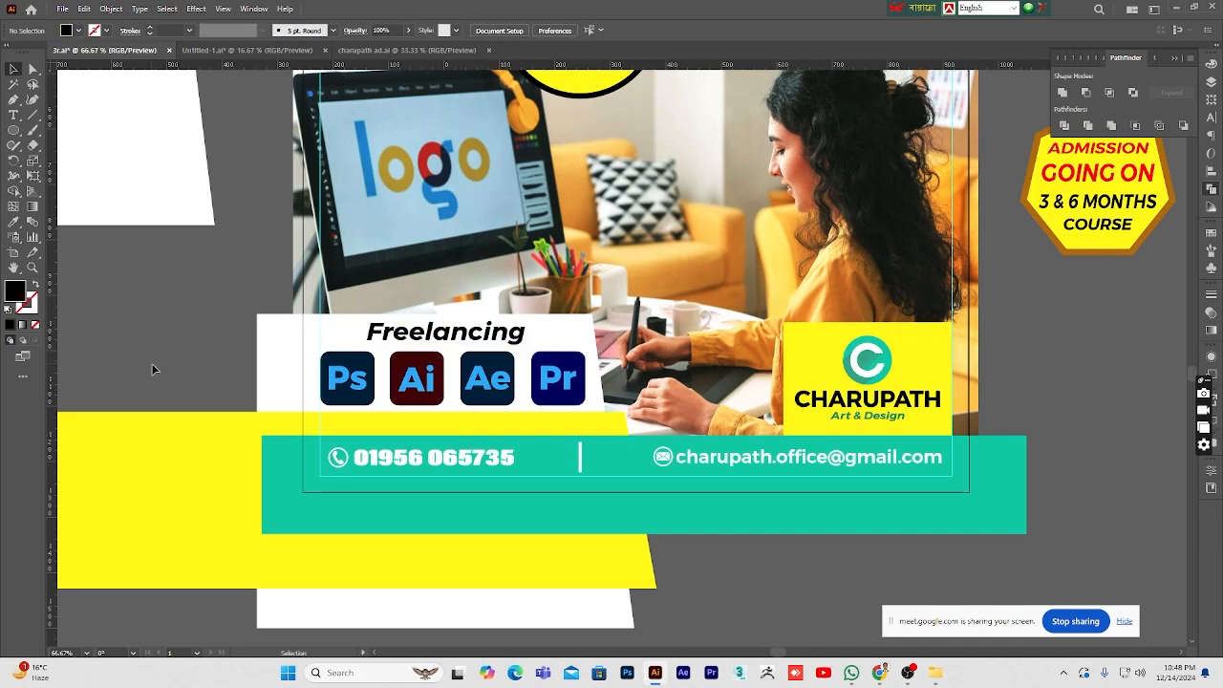
{"action": "scroll", "coordinate": [155, 365], "scroll_direction": "down", "scroll_amount": 1}
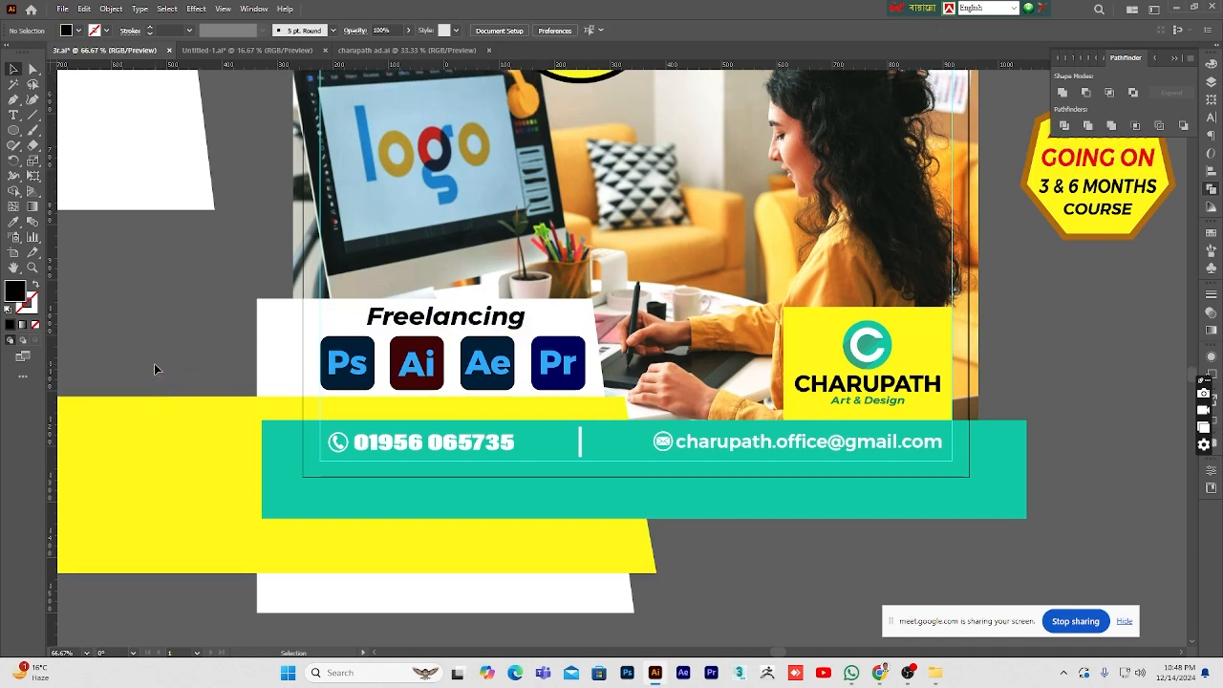
- Place the "For more details please contact us:" line in the yellow strip above the phone number
{"action": "left_click", "coordinate": [31, 268]}
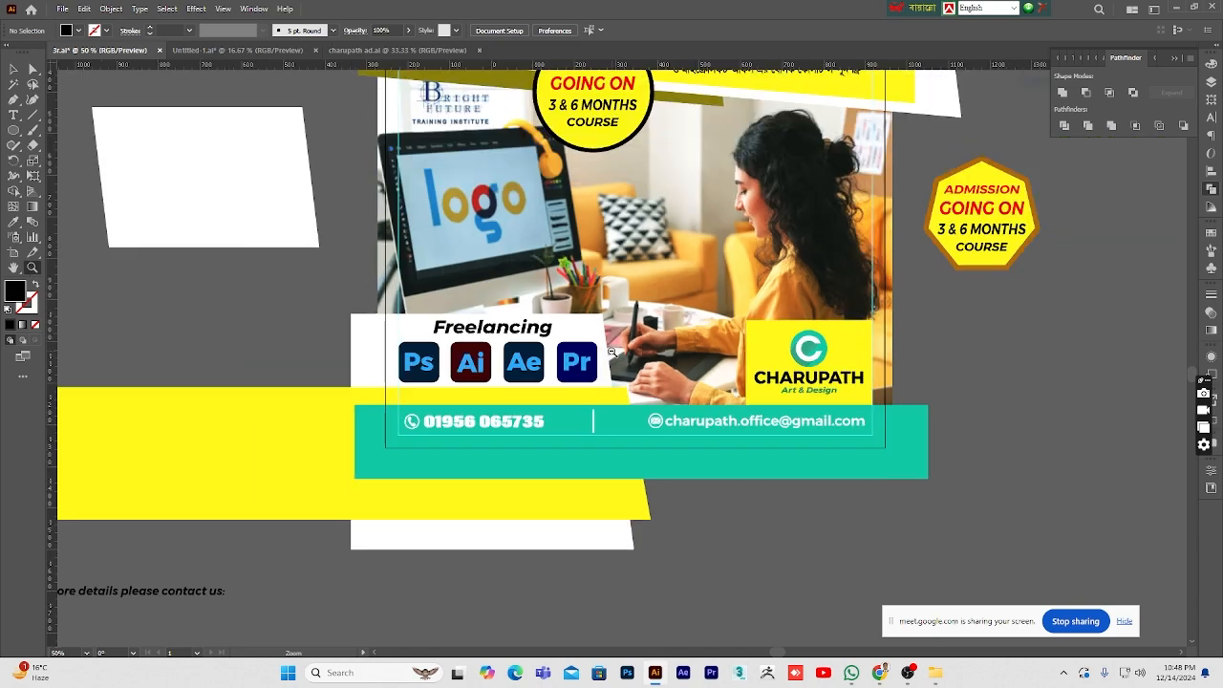
{"action": "left_click", "coordinate": [614, 352], "text": "alt"}
{"action": "left_click", "coordinate": [617, 348], "text": "alt"}
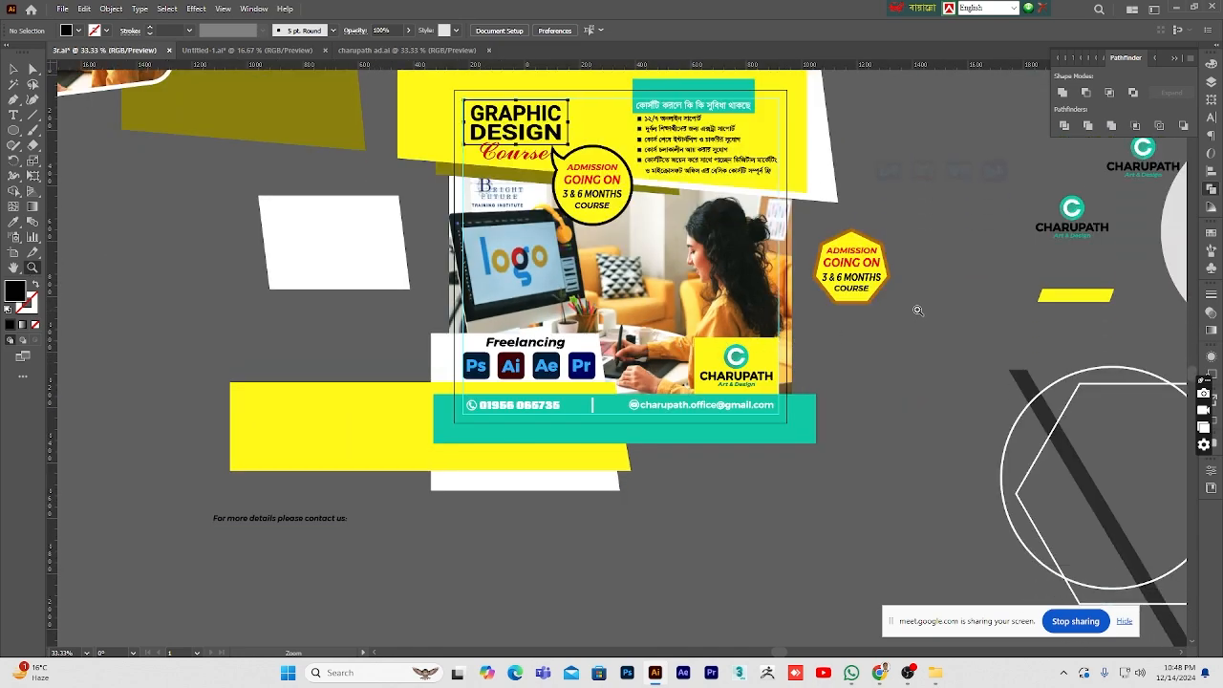
{"action": "left_click", "coordinate": [13, 69]}
{"action": "left_click_drag", "start_coordinate": [308, 525], "coordinate": [562, 397]}
{"action": "left_click", "coordinate": [691, 523]}
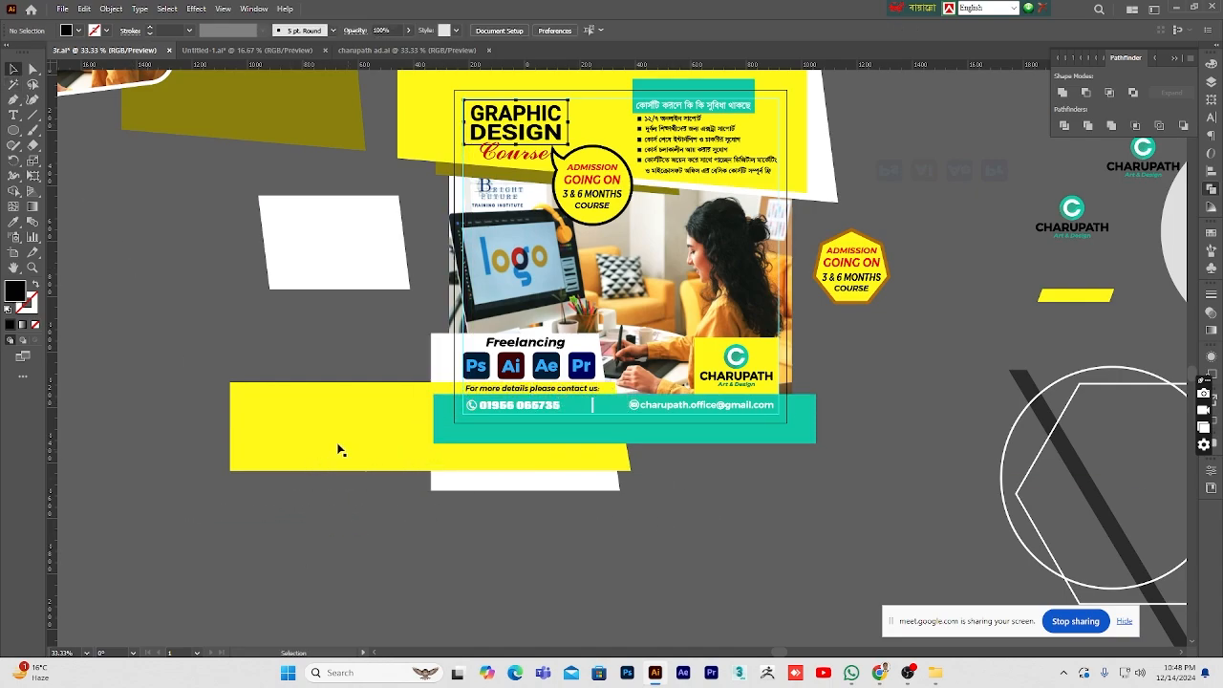
- Align the left edges of the contact line and the phone number group
{"action": "left_click", "coordinate": [33, 268]}
{"action": "left_click", "coordinate": [696, 400], "text": "alt"}
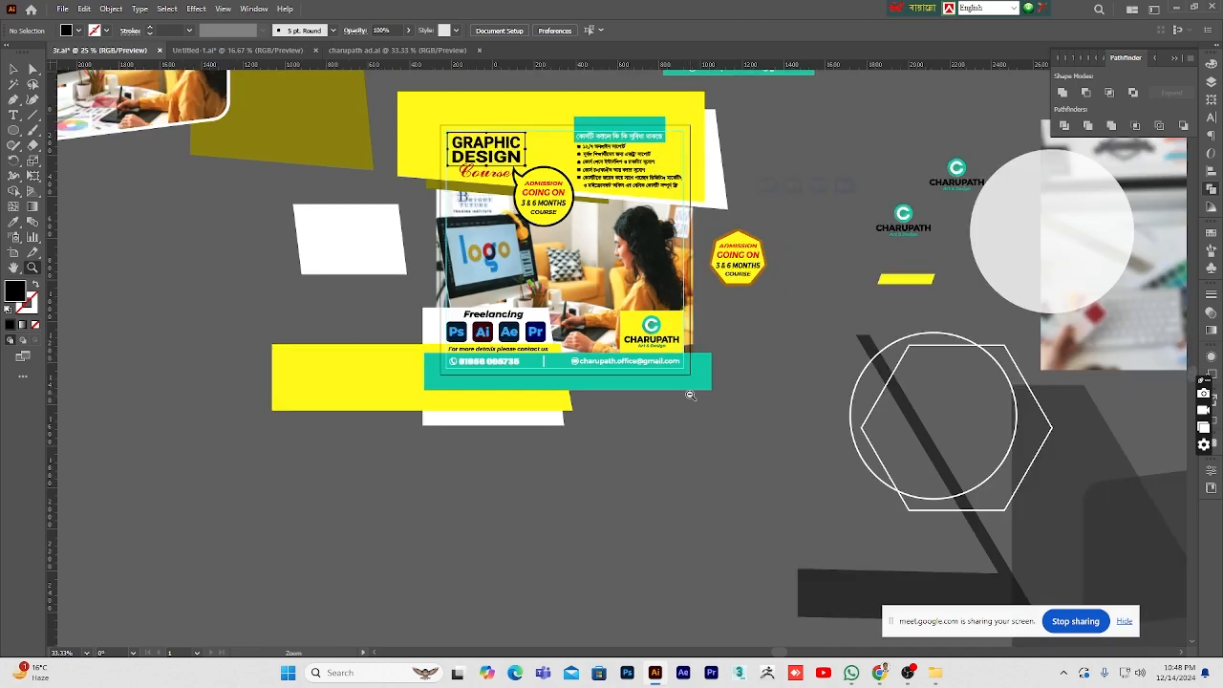
{"action": "left_click", "coordinate": [588, 340]}
{"action": "left_click", "coordinate": [590, 343]}
{"action": "left_click", "coordinate": [589, 343]}
{"action": "left_click", "coordinate": [624, 384]}
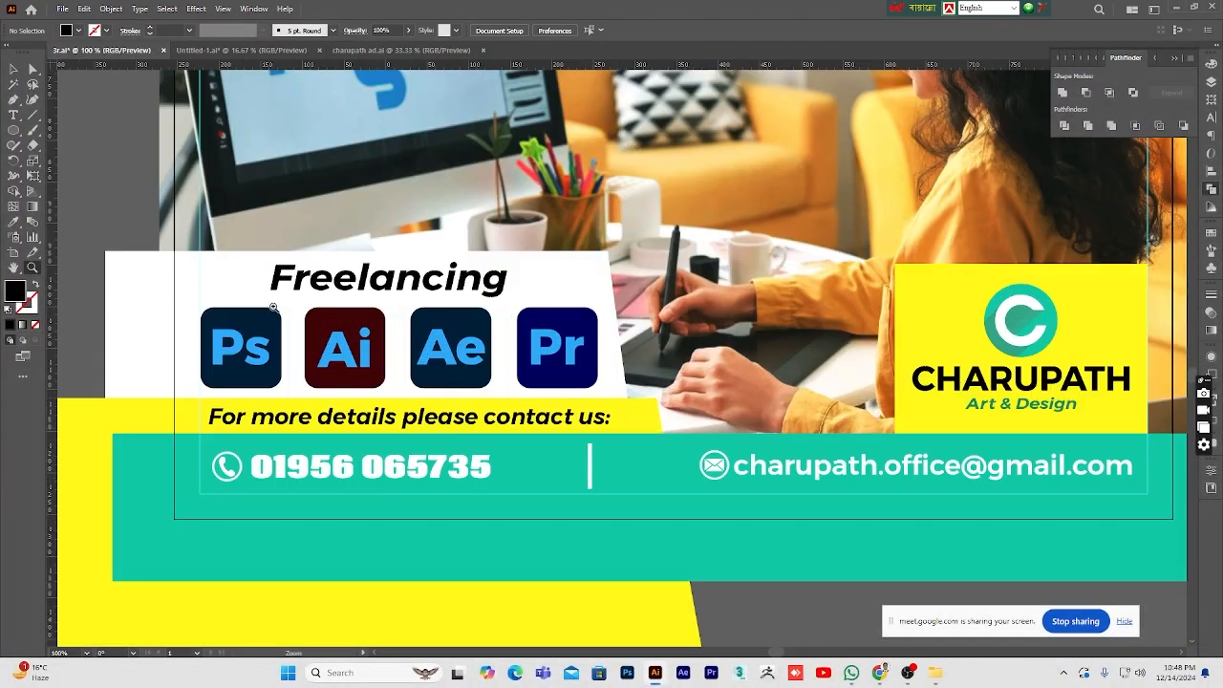
{"action": "left_click", "coordinate": [13, 69]}
{"action": "left_click", "coordinate": [291, 417]}
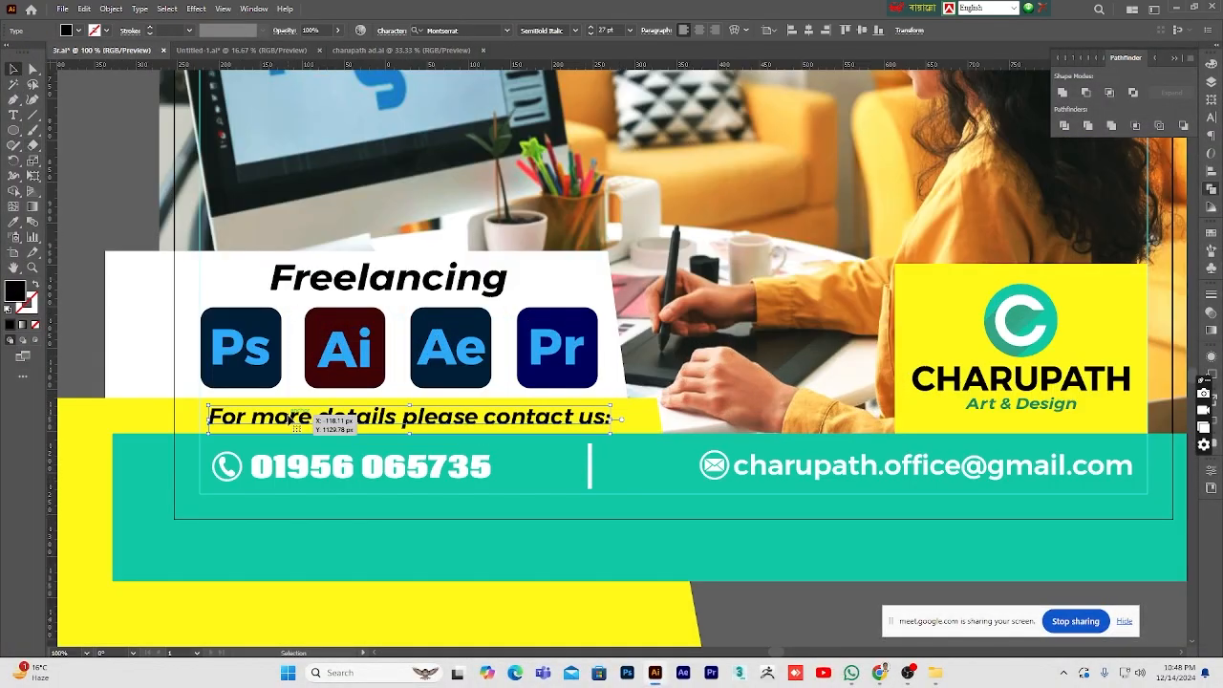
{"action": "left_click", "coordinate": [282, 466], "text": "shift"}
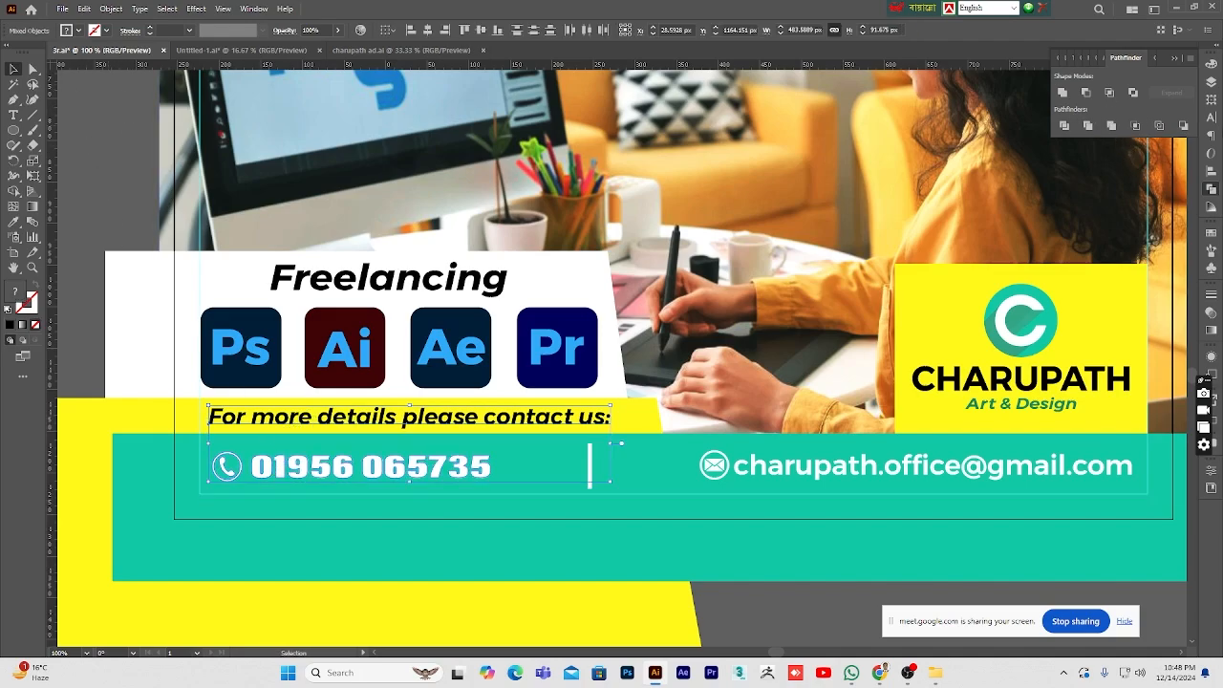
{"action": "left_click", "coordinate": [1211, 170]}
{"action": "left_click", "coordinate": [1056, 92]}
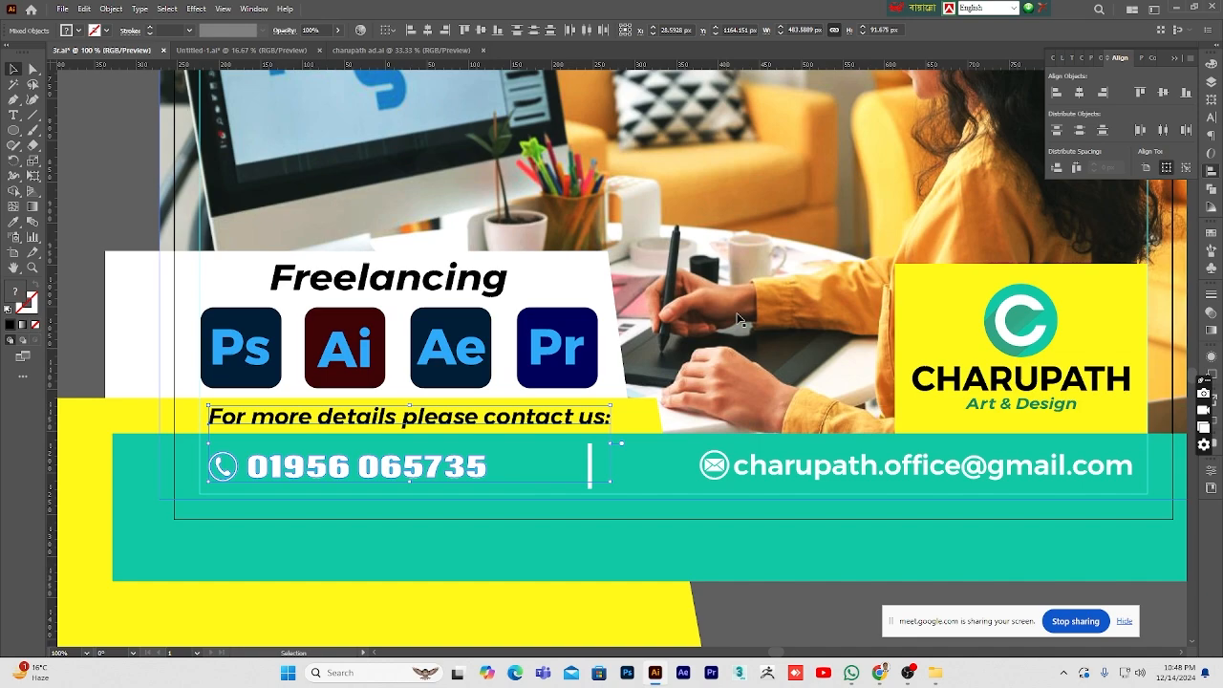
{"action": "left_click", "coordinate": [786, 617]}
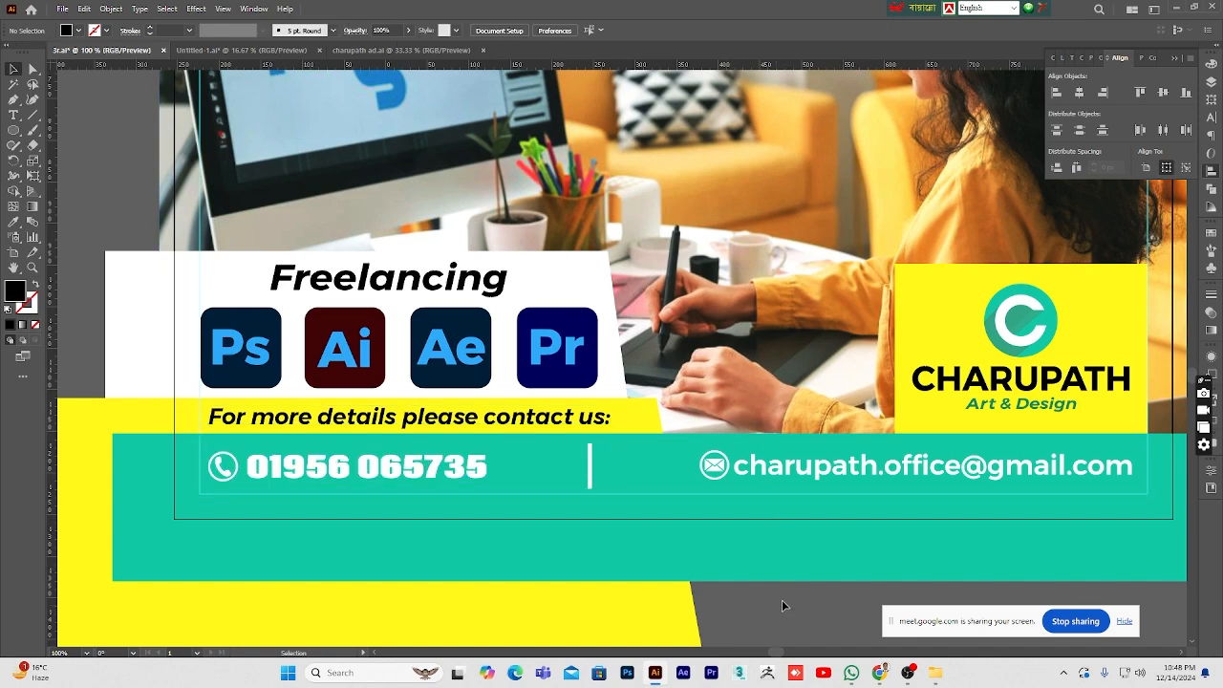
- Move the white panel down by about 8 px and shift the Freelancing text down by about 4 px
{"action": "scroll", "coordinate": [783, 606], "scroll_direction": "down", "scroll_amount": 1}
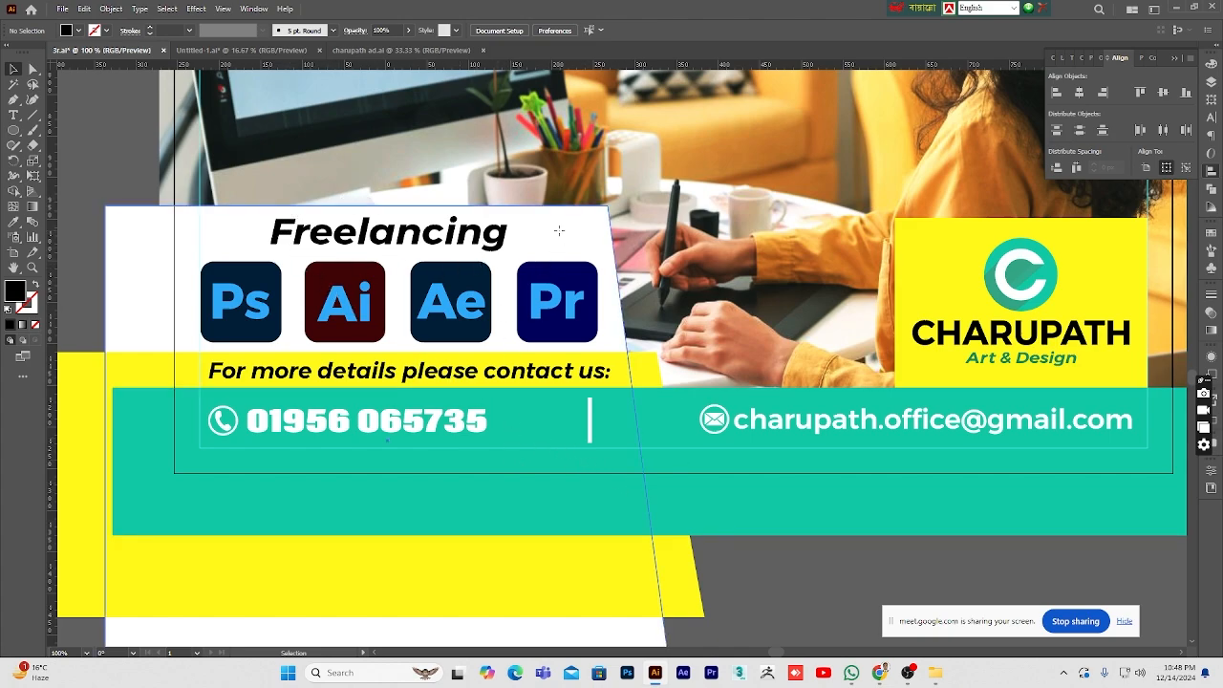
{"action": "left_click_drag", "start_coordinate": [559, 231], "coordinate": [560, 241]}
{"action": "left_click", "coordinate": [487, 237]}
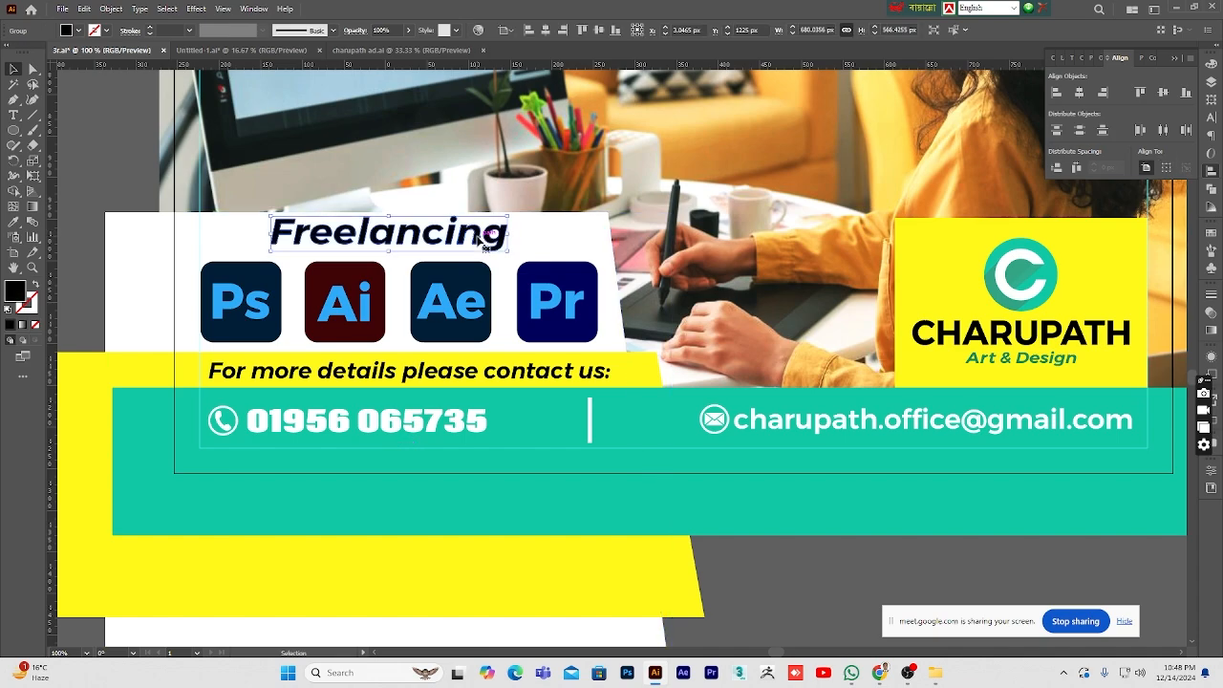
{"action": "left_click_drag", "start_coordinate": [487, 242], "coordinate": [492, 246]}
{"action": "left_click", "coordinate": [239, 301]}
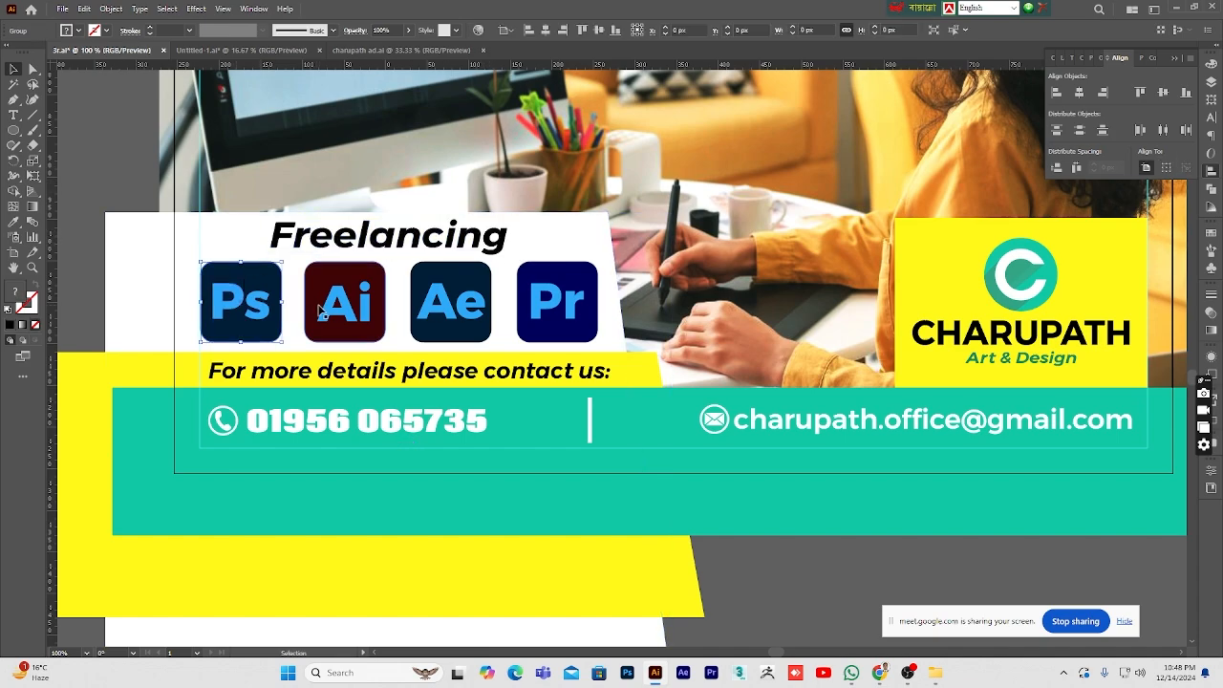
{"action": "left_click", "coordinate": [379, 309], "text": "shift"}
{"action": "left_click", "coordinate": [451, 307], "text": "shift"}
{"action": "left_click", "coordinate": [545, 316], "text": "shift"}
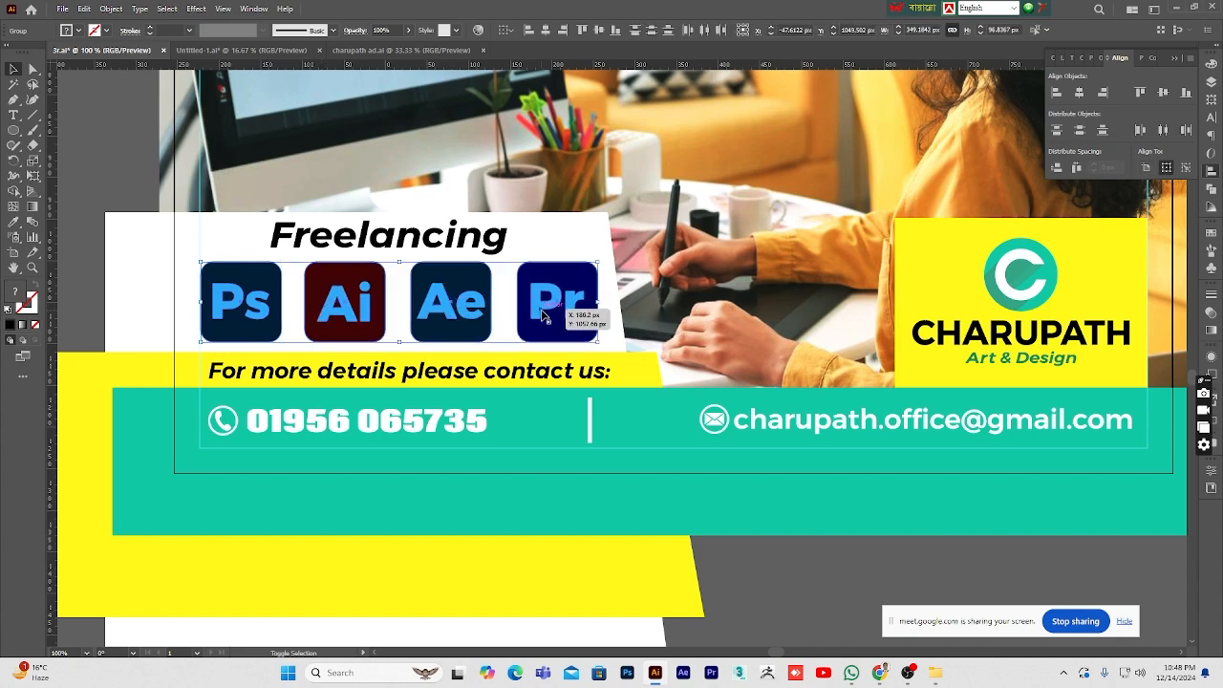
{"action": "key", "text": "a"}
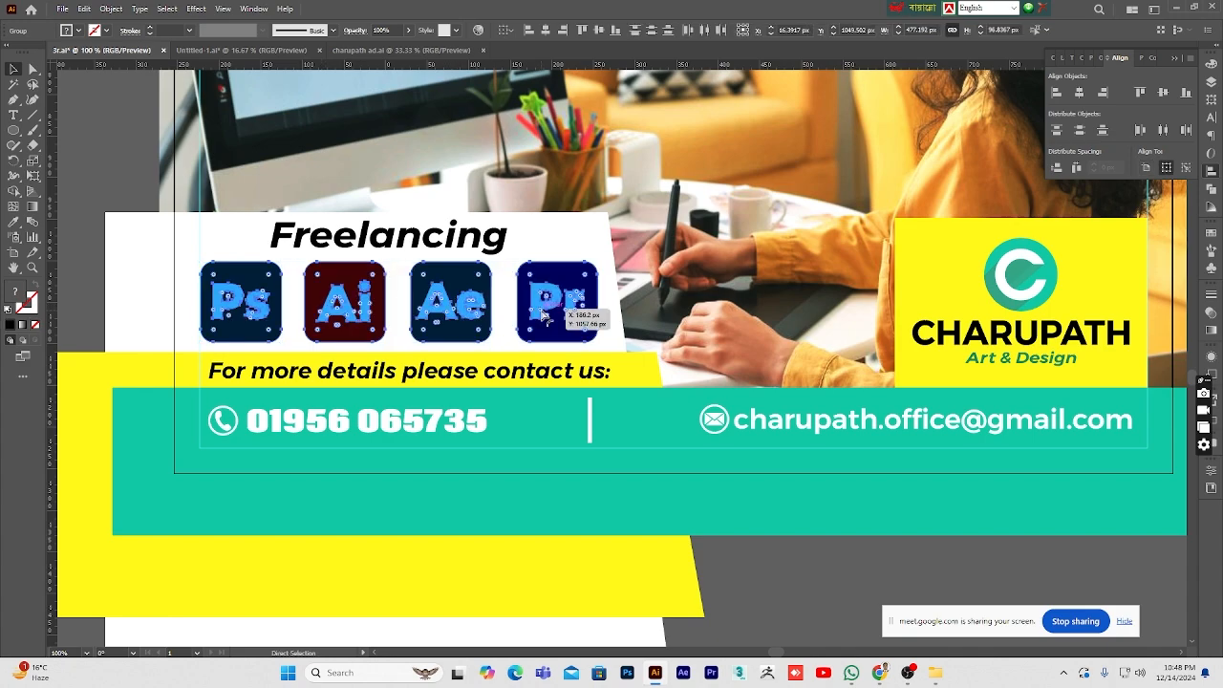
{"action": "key", "text": "v"}
{"action": "left_click", "coordinate": [118, 180]}
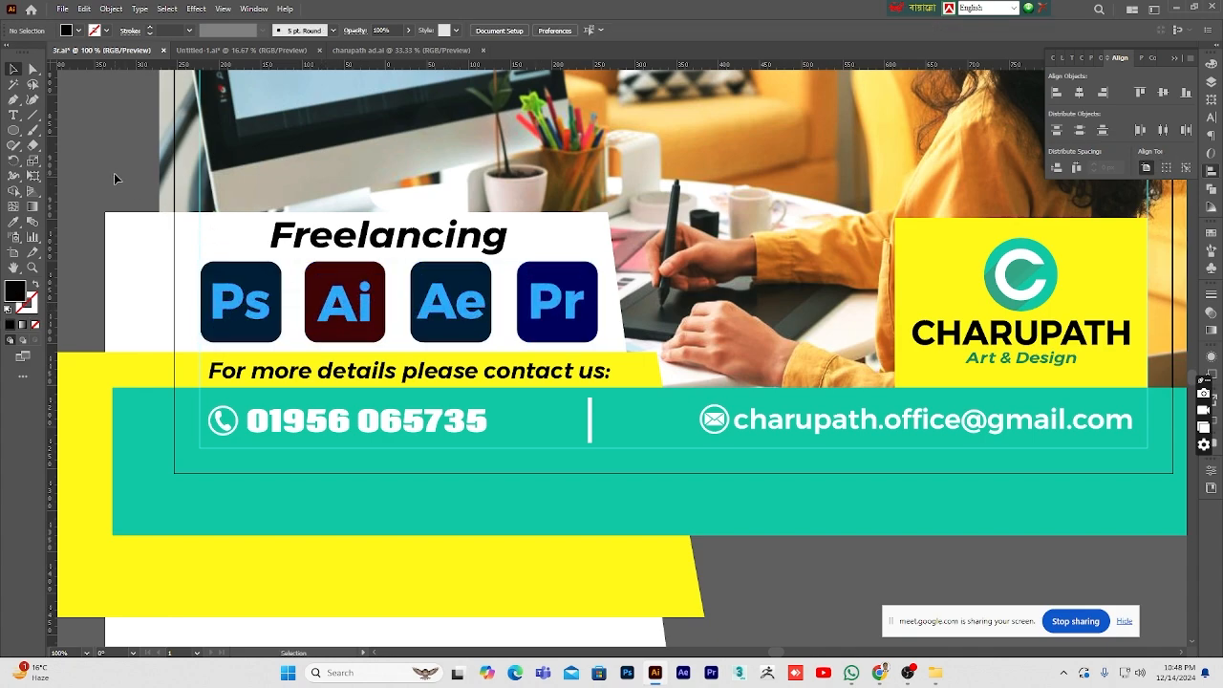
{"action": "left_click", "coordinate": [33, 267]}
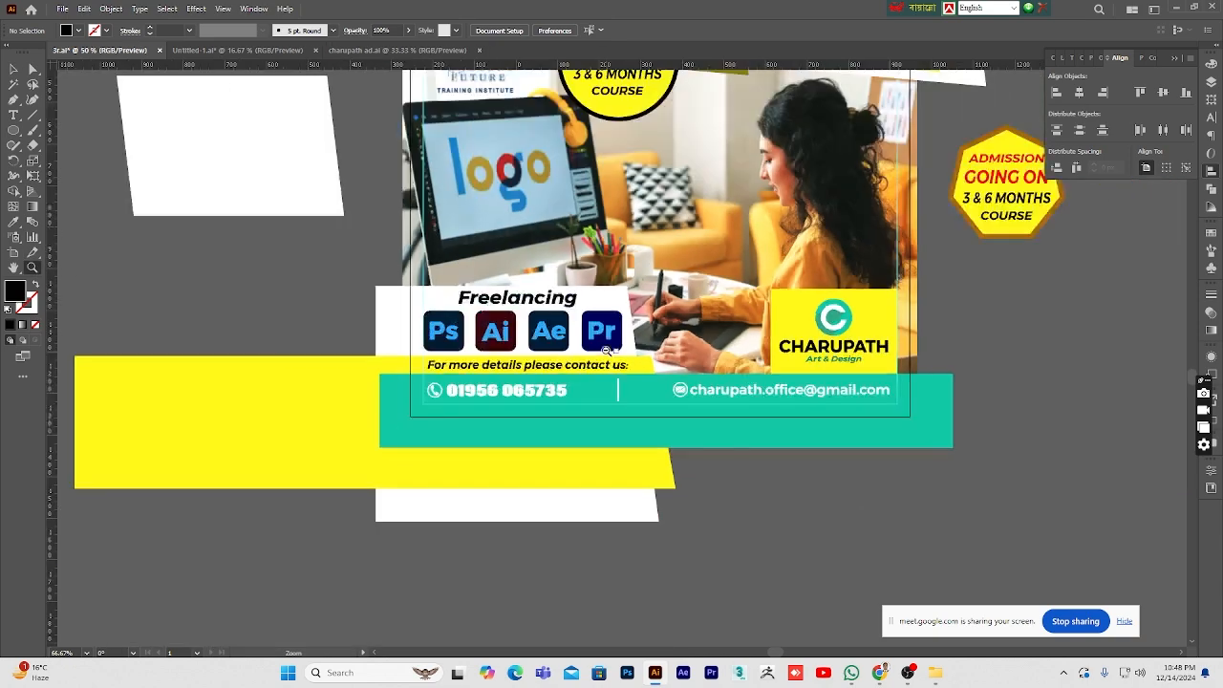
- Lower the opacity of the white panel behind the Freelancing text and software icons to 72%
{"action": "left_click", "coordinate": [612, 351], "text": "alt"}
{"action": "left_click", "coordinate": [619, 357]}
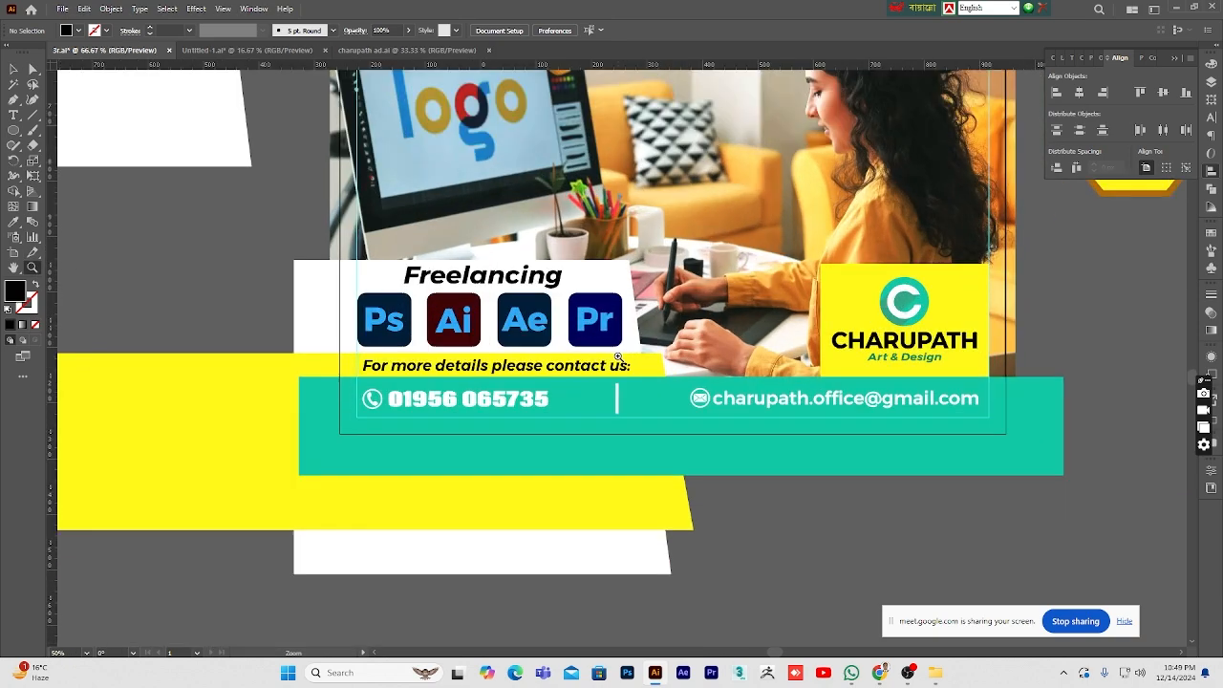
{"action": "left_click", "coordinate": [616, 358]}
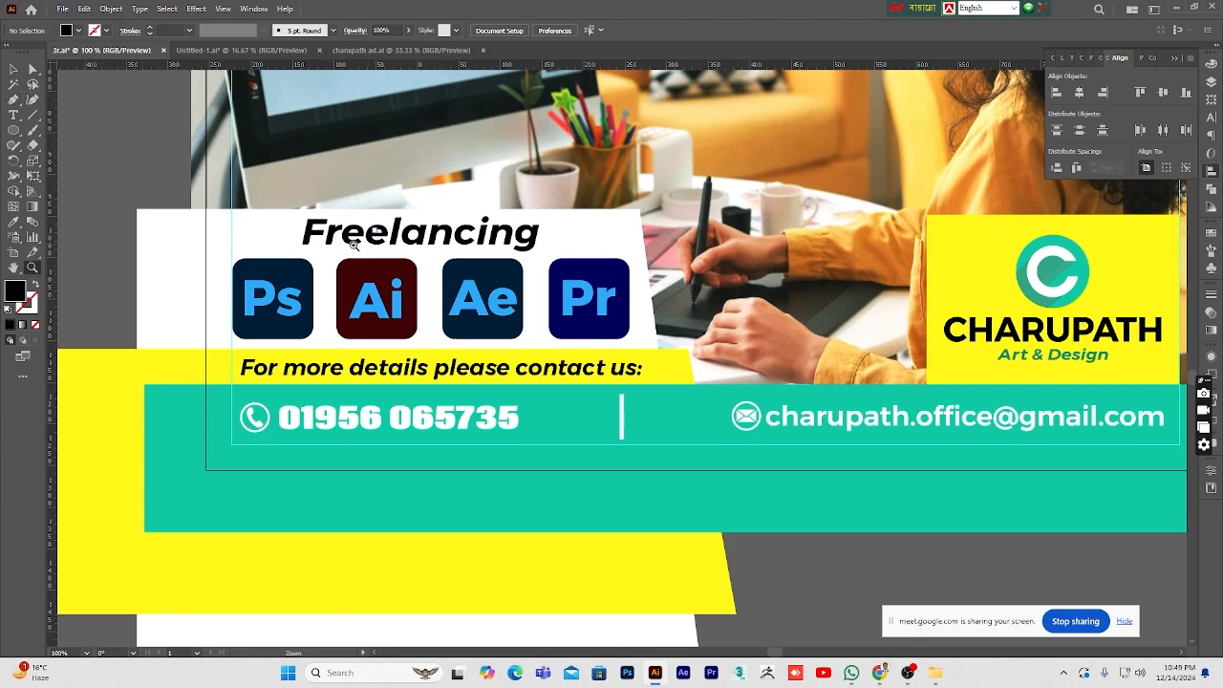
{"action": "left_click", "coordinate": [13, 70]}
{"action": "left_click", "coordinate": [188, 241]}
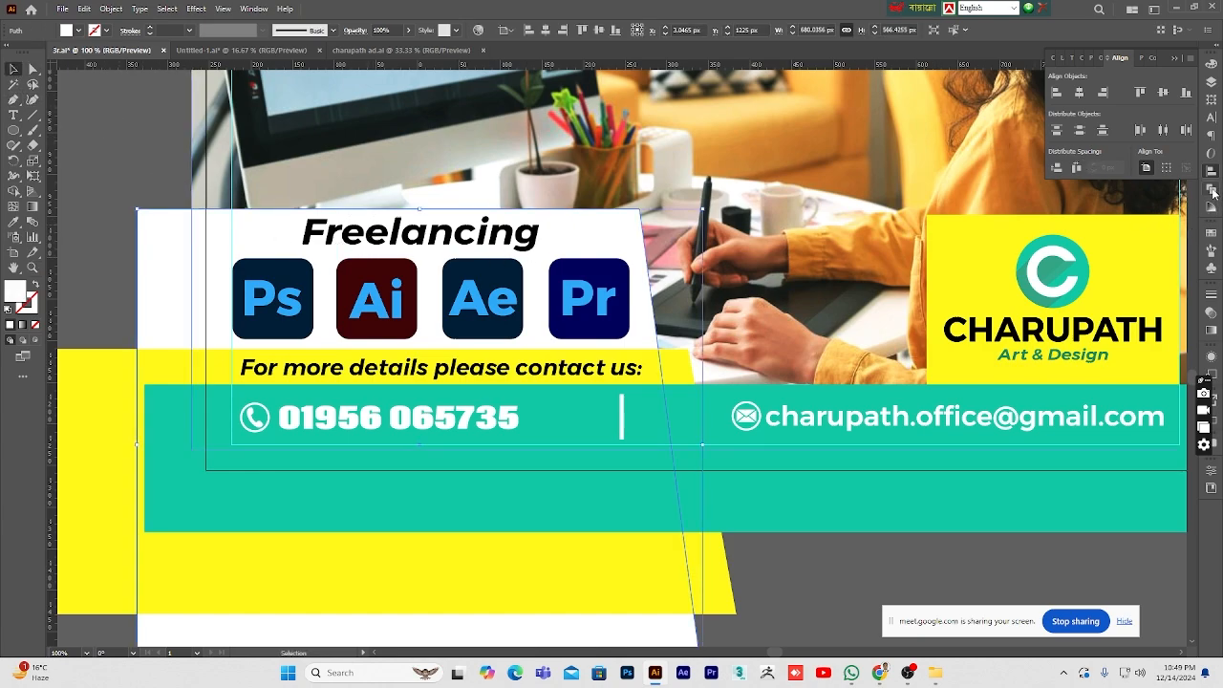
{"action": "left_click", "coordinate": [1210, 313]}
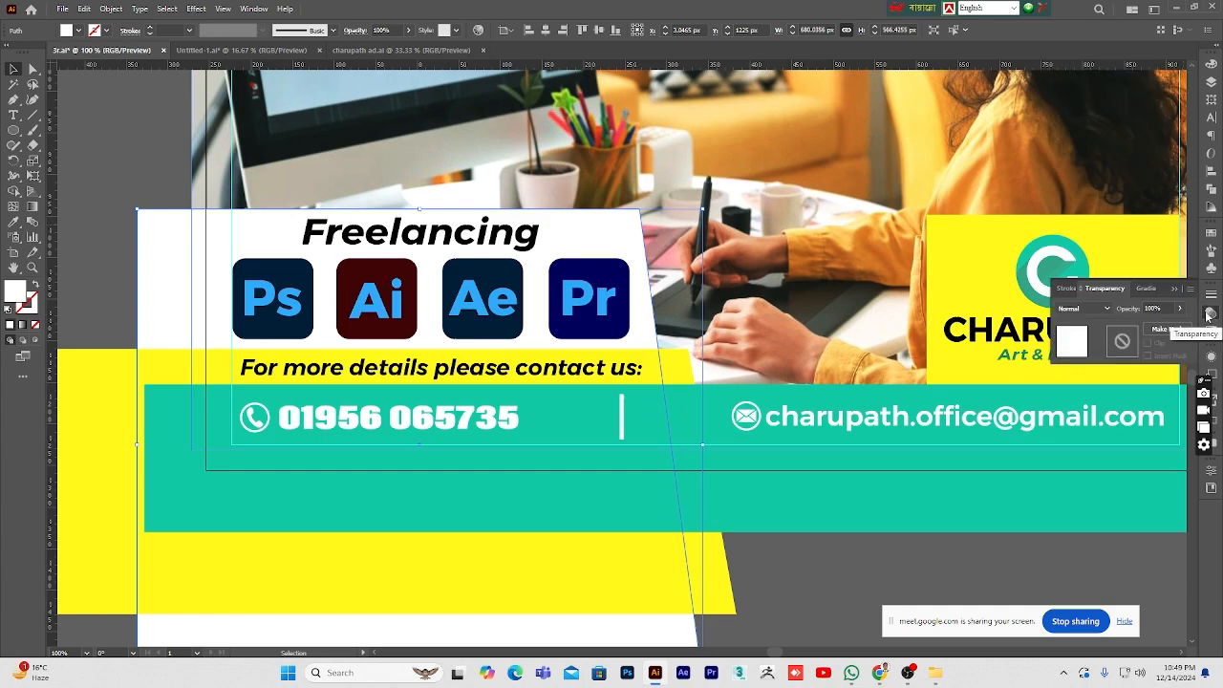
{"action": "left_click", "coordinate": [1181, 309]}
{"action": "left_click_drag", "start_coordinate": [1152, 329], "coordinate": [1164, 328]}
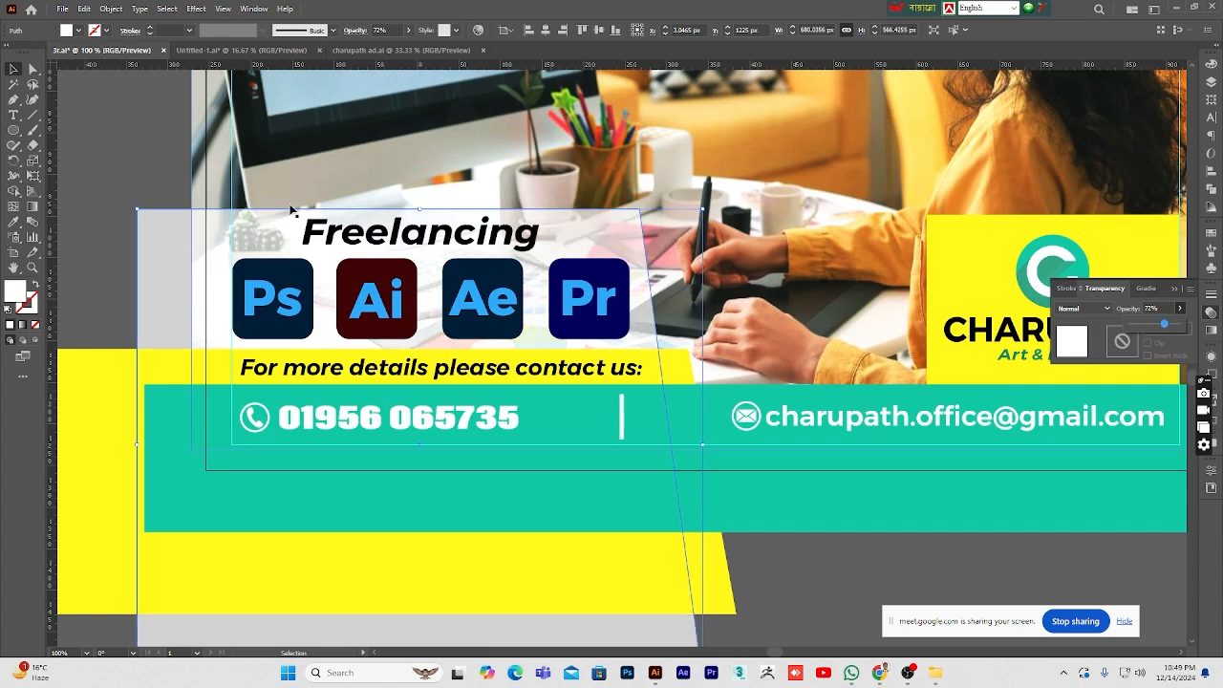
{"action": "left_click", "coordinate": [138, 165]}
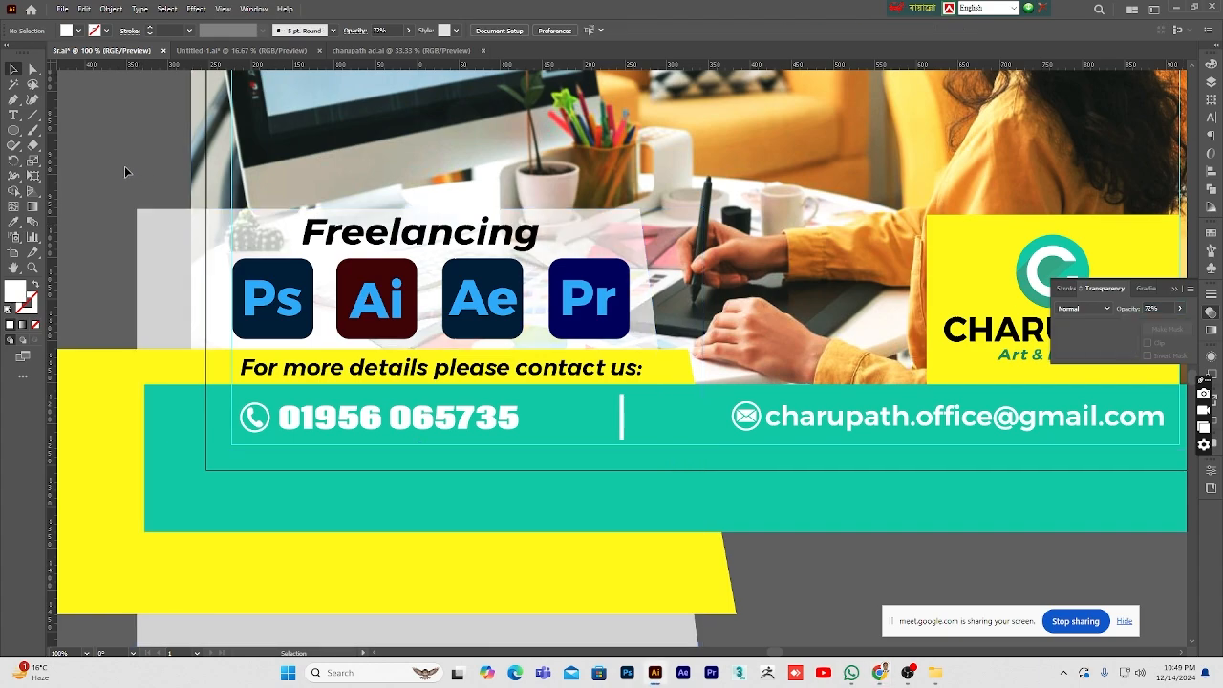
- Examine the whole poster with the semi-transparent white panel behind the software icons
{"action": "left_click", "coordinate": [33, 268]}
{"action": "left_click", "coordinate": [493, 333]}
{"action": "left_click", "coordinate": [654, 343], "text": "alt"}
{"action": "left_click", "coordinate": [657, 345], "text": "alt"}
{"action": "left_click", "coordinate": [659, 346], "text": "alt"}
{"action": "left_click", "coordinate": [660, 346], "text": "alt"}
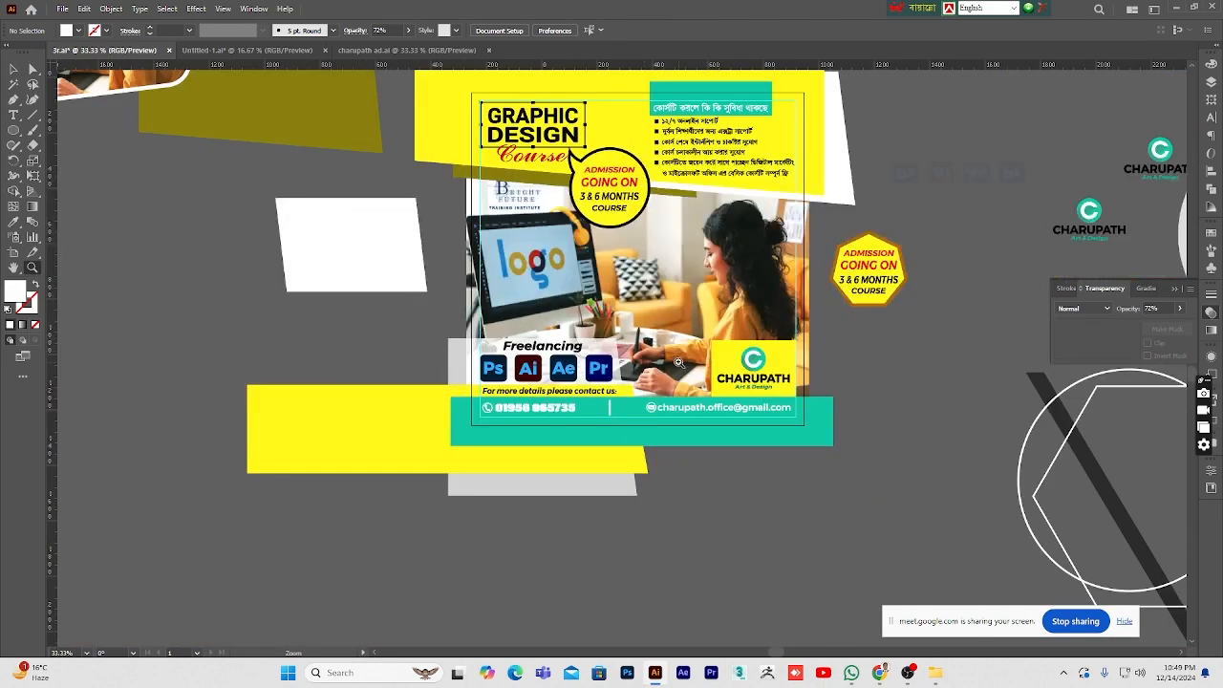
{"action": "left_click", "coordinate": [14, 269]}
{"action": "left_click_drag", "start_coordinate": [545, 330], "coordinate": [419, 412]}
{"action": "left_click", "coordinate": [14, 68]}
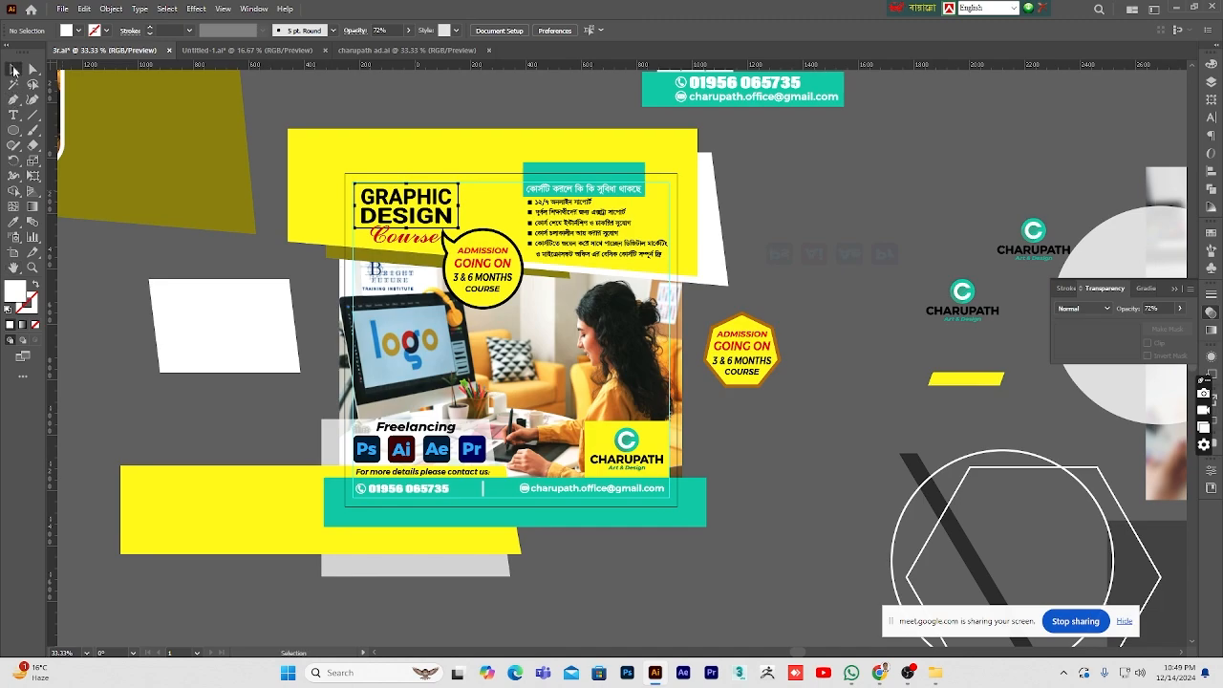
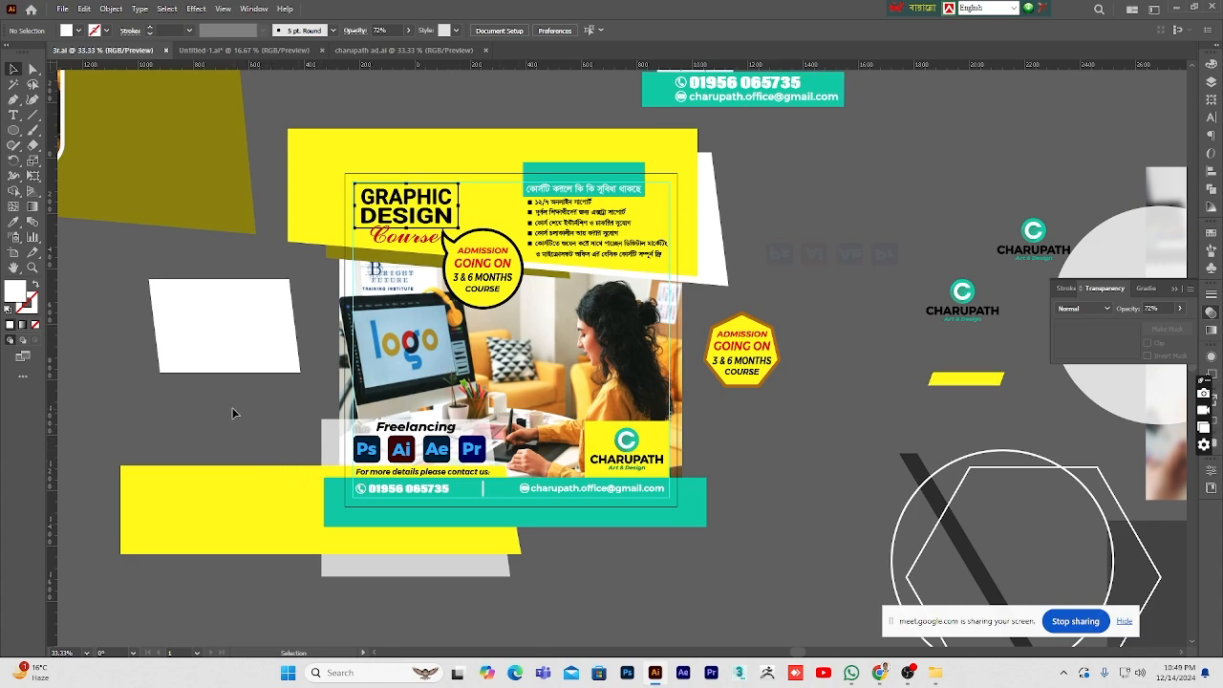
- Set the opacity of the white panel behind the software icons to 81%
{"action": "left_click", "coordinate": [327, 447]}
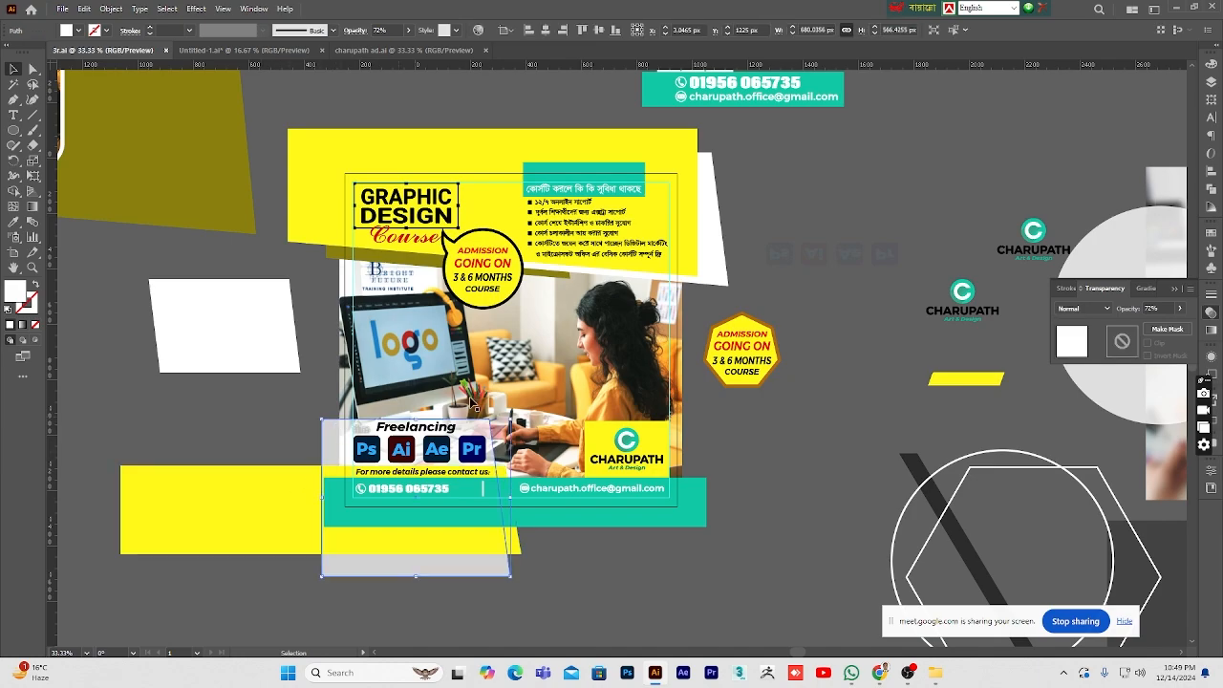
{"action": "left_click", "coordinate": [1180, 309]}
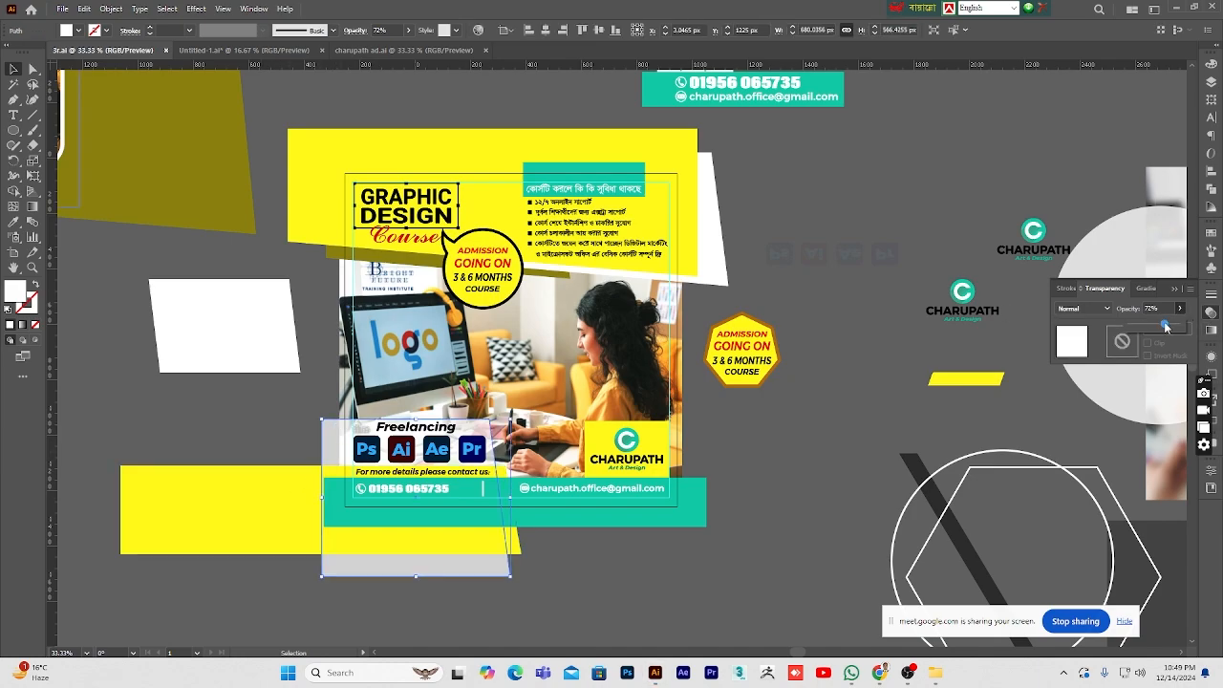
{"action": "left_click_drag", "start_coordinate": [1167, 328], "coordinate": [1169, 328]}
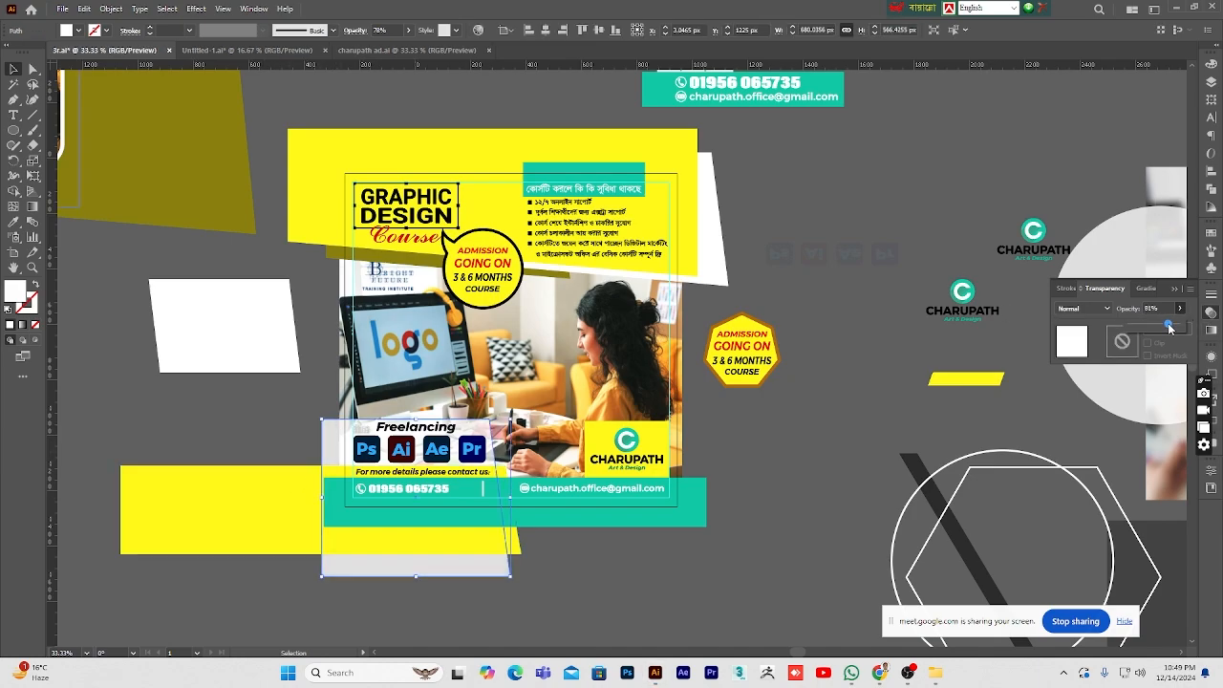
{"action": "left_click", "coordinate": [857, 382]}
{"action": "left_click", "coordinate": [855, 382]}
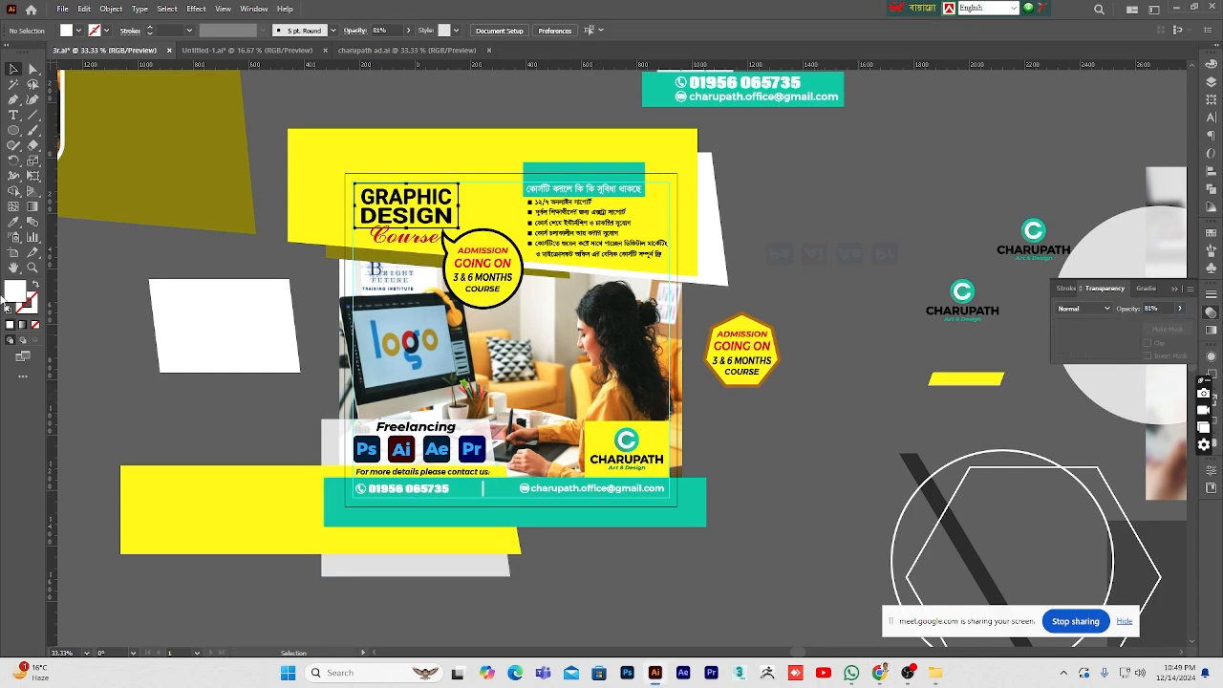
- Inspect the panel, icons and contact strip up close, and check the overall poster layout
{"action": "left_click", "coordinate": [31, 267]}
{"action": "left_click", "coordinate": [529, 423], "text": "alt"}
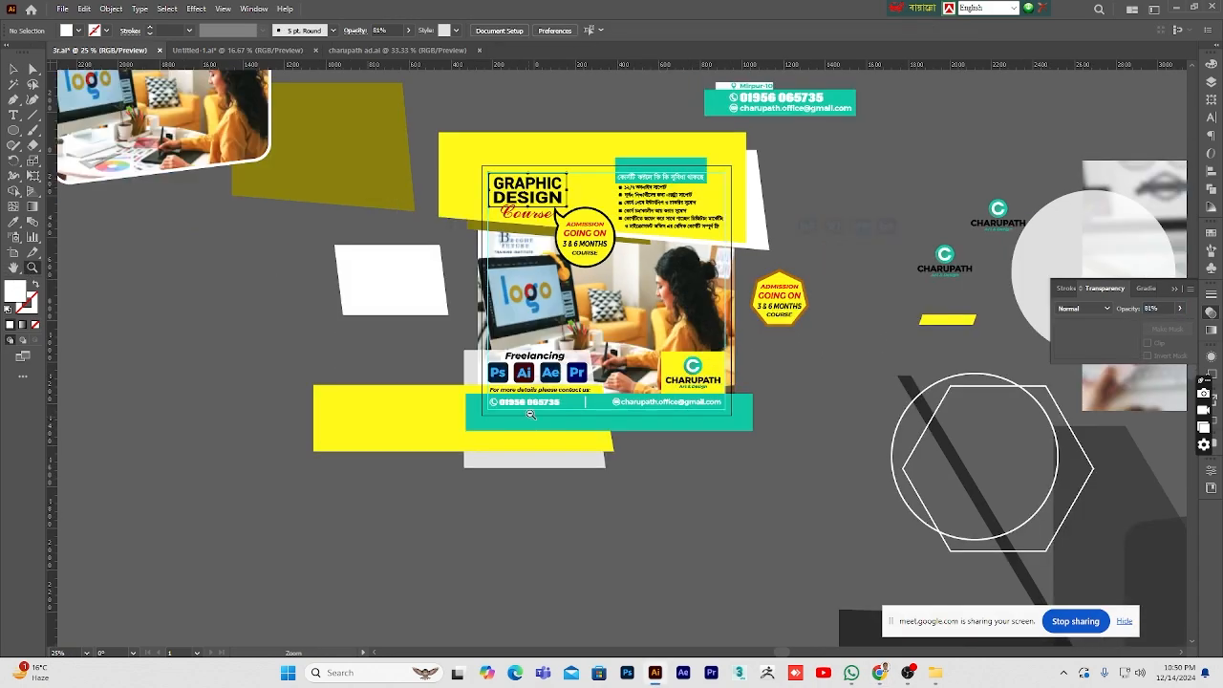
{"action": "left_click", "coordinate": [600, 378]}
{"action": "left_click", "coordinate": [598, 380]}
{"action": "left_click", "coordinate": [627, 325]}
{"action": "left_click", "coordinate": [627, 326]}
{"action": "left_click", "coordinate": [626, 326]}
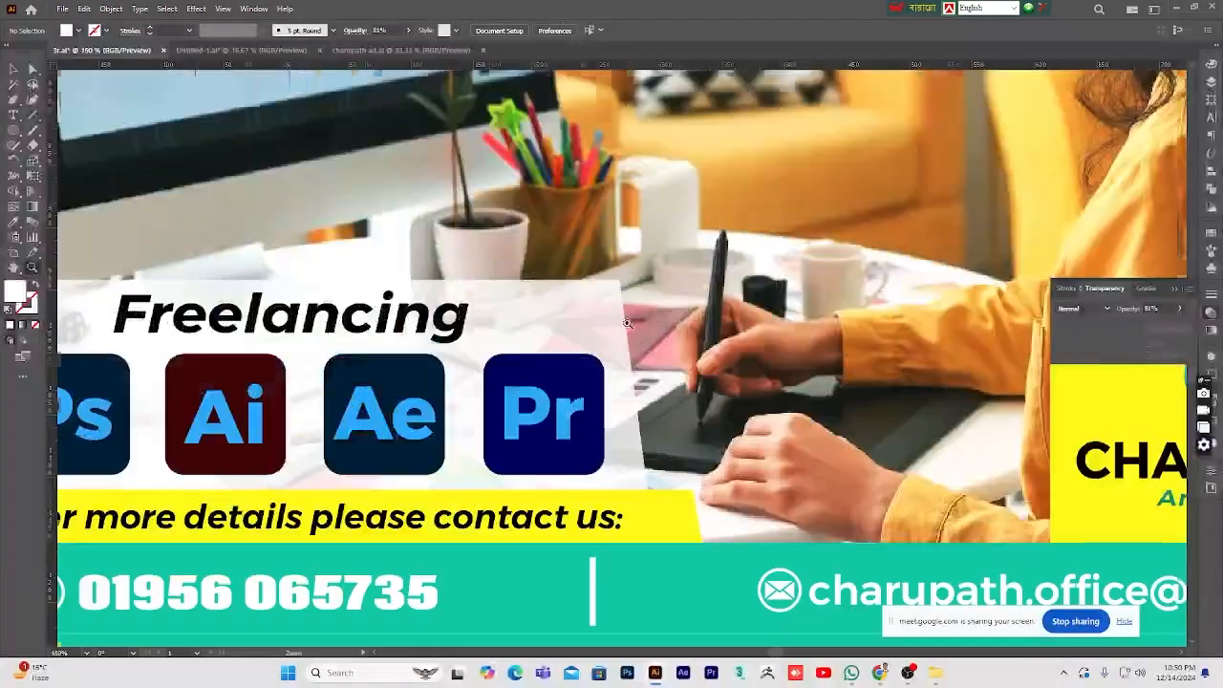
{"action": "left_click", "coordinate": [604, 392], "text": "alt"}
{"action": "left_click", "coordinate": [605, 392], "text": "alt"}
{"action": "left_click", "coordinate": [646, 383], "text": "alt"}
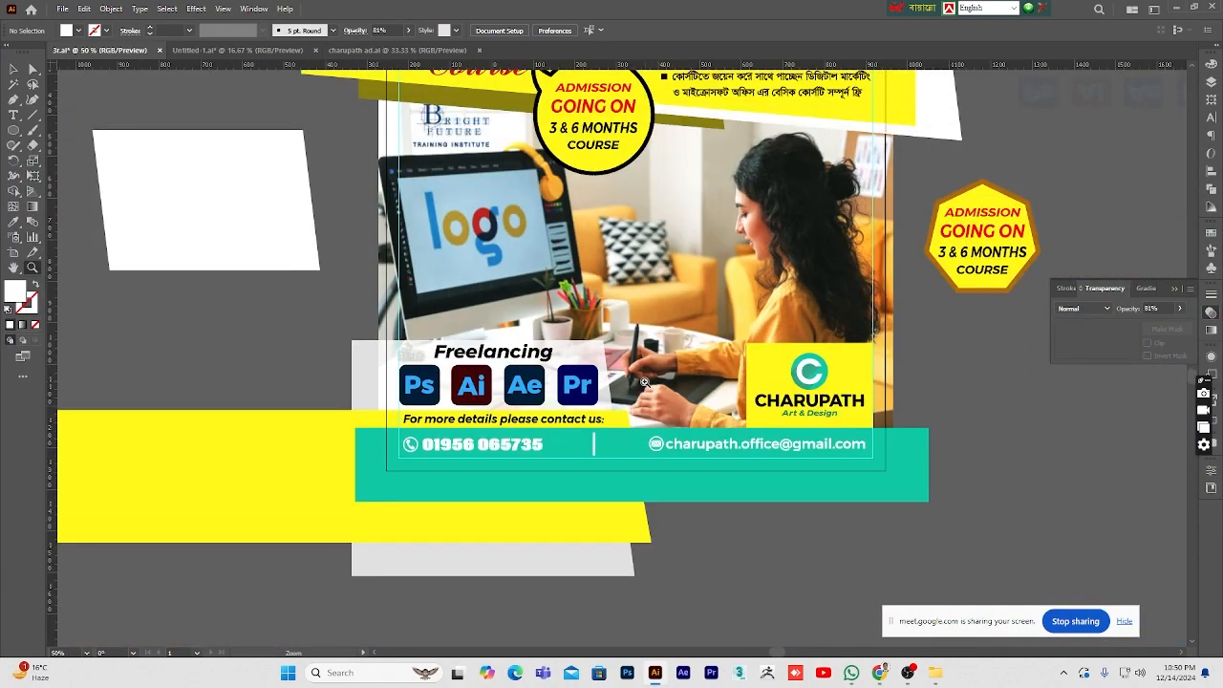
{"action": "left_click", "coordinate": [645, 382], "text": "alt"}
{"action": "left_click", "coordinate": [13, 267]}
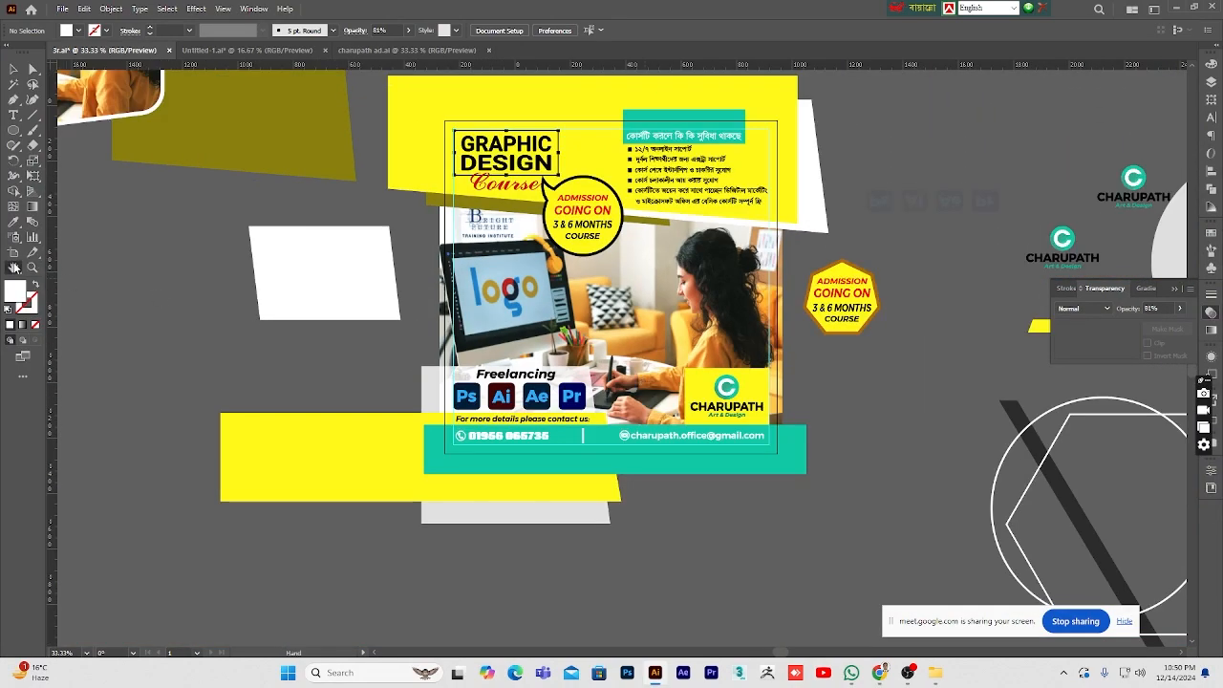
{"action": "left_click_drag", "start_coordinate": [536, 353], "coordinate": [452, 418]}
- Save the poster document
{"action": "key", "text": "v"}
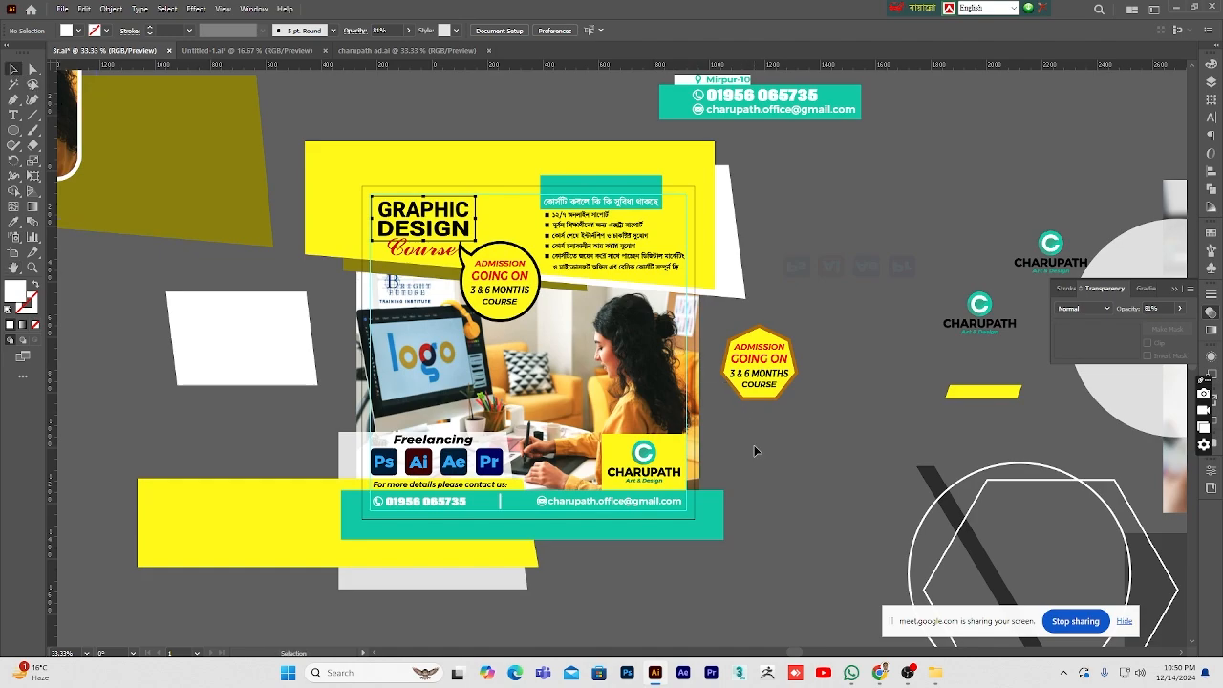
{"action": "key", "text": "a"}
{"action": "key", "text": "ctrl+s"}
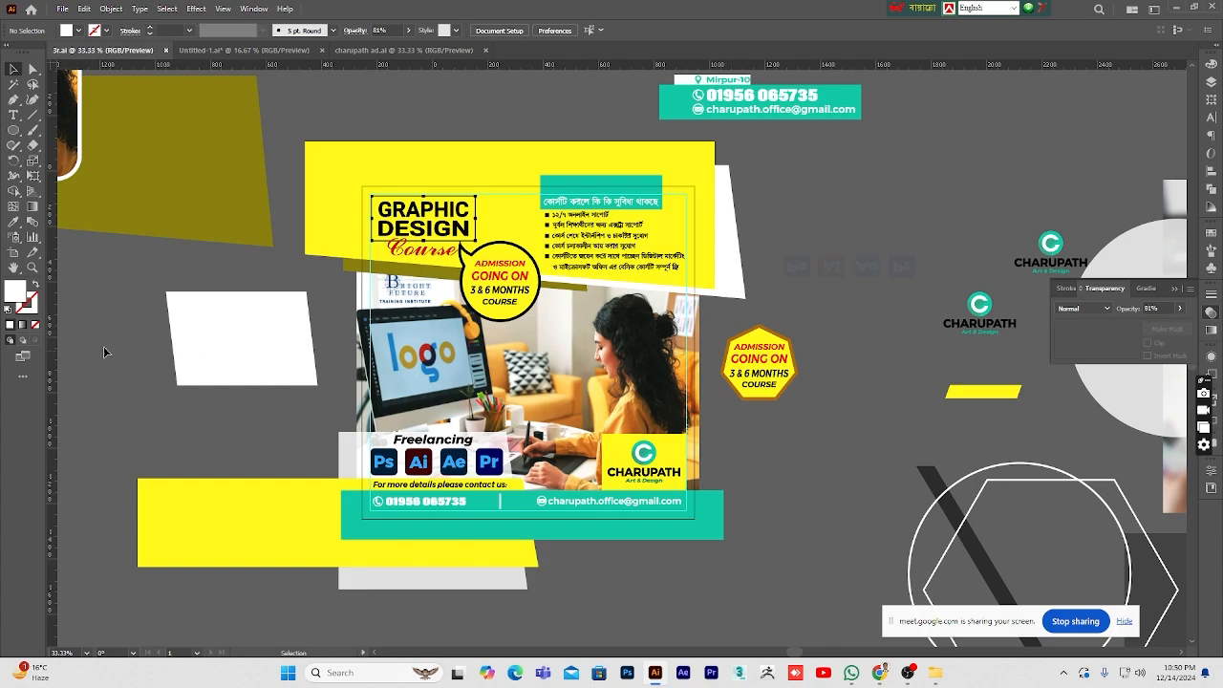
- Round only the upper-right corner of the white panel behind the icons to a radius of about 104 px
{"action": "left_click", "coordinate": [32, 267]}
{"action": "left_click", "coordinate": [578, 474], "text": "alt"}
{"action": "left_click", "coordinate": [603, 369]}
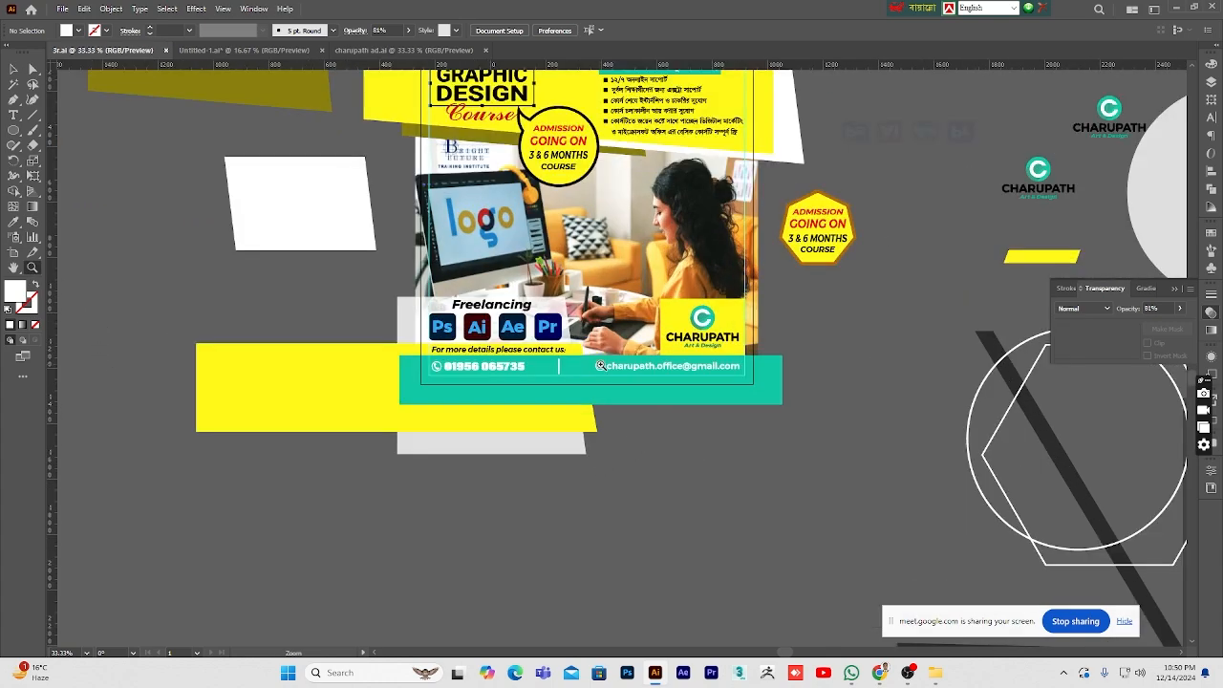
{"action": "left_click", "coordinate": [600, 367]}
{"action": "left_click", "coordinate": [615, 309]}
{"action": "left_click", "coordinate": [614, 308]}
{"action": "left_click", "coordinate": [13, 68]}
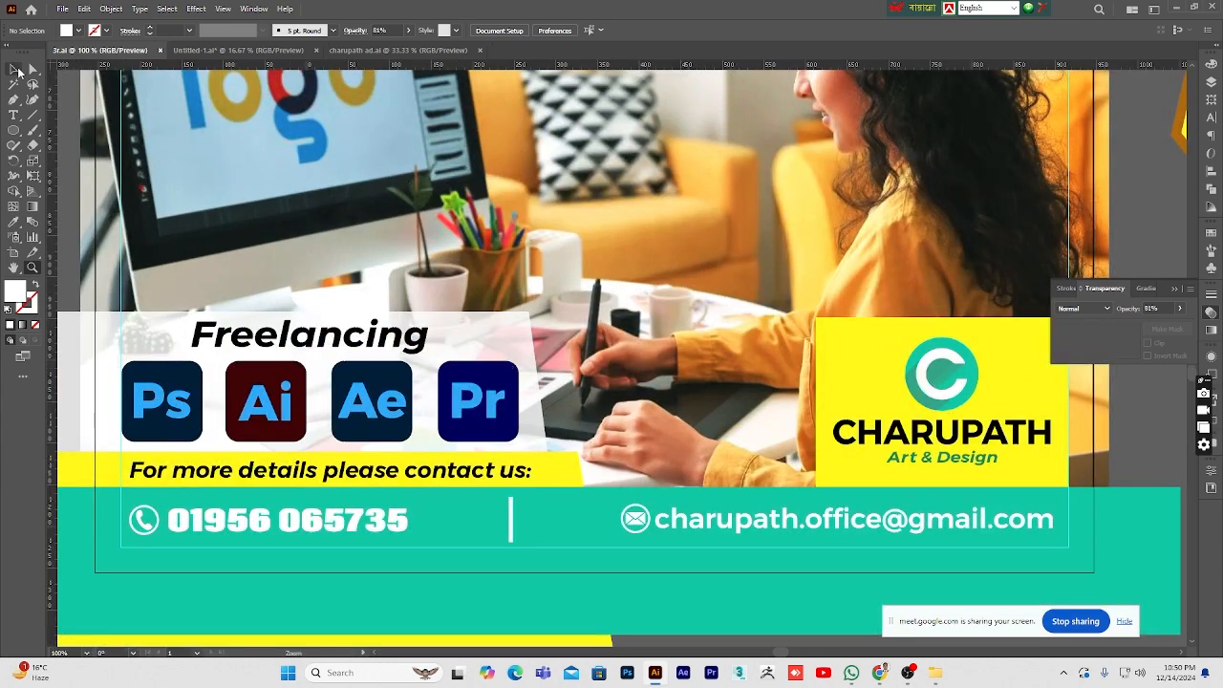
{"action": "left_click", "coordinate": [517, 340]}
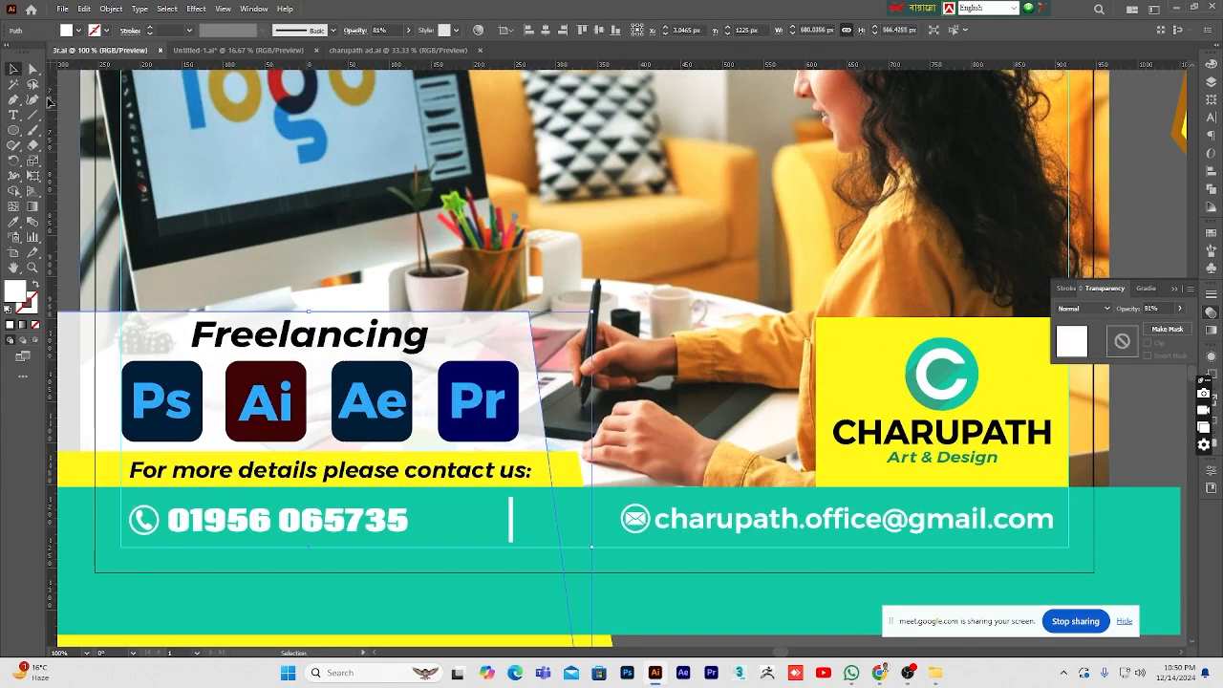
{"action": "left_click", "coordinate": [32, 69]}
{"action": "left_click", "coordinate": [525, 321]}
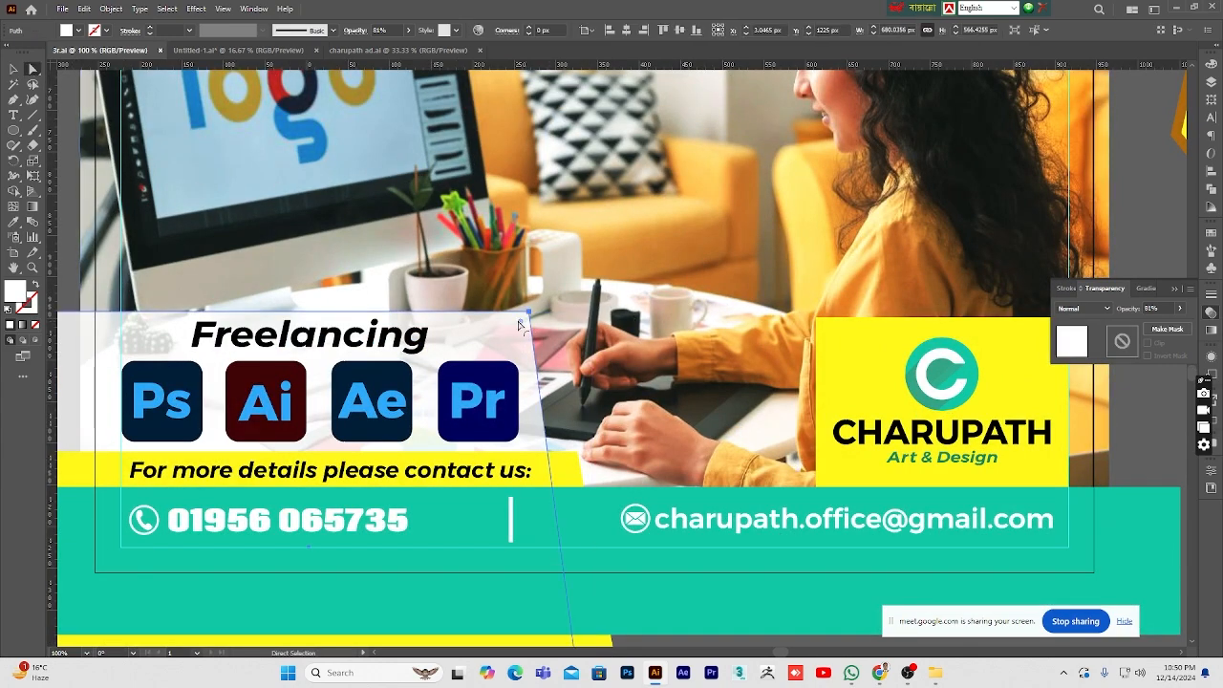
{"action": "left_click_drag", "start_coordinate": [519, 326], "coordinate": [458, 384]}
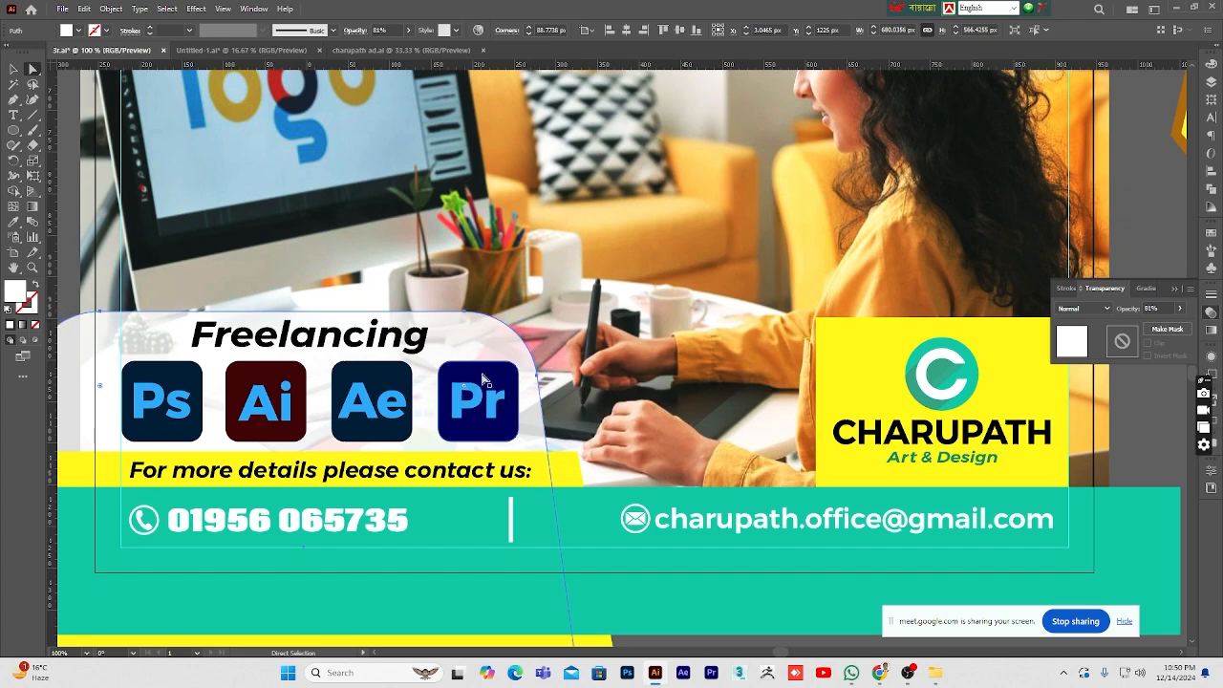
{"action": "key", "text": "ctrl+z"}
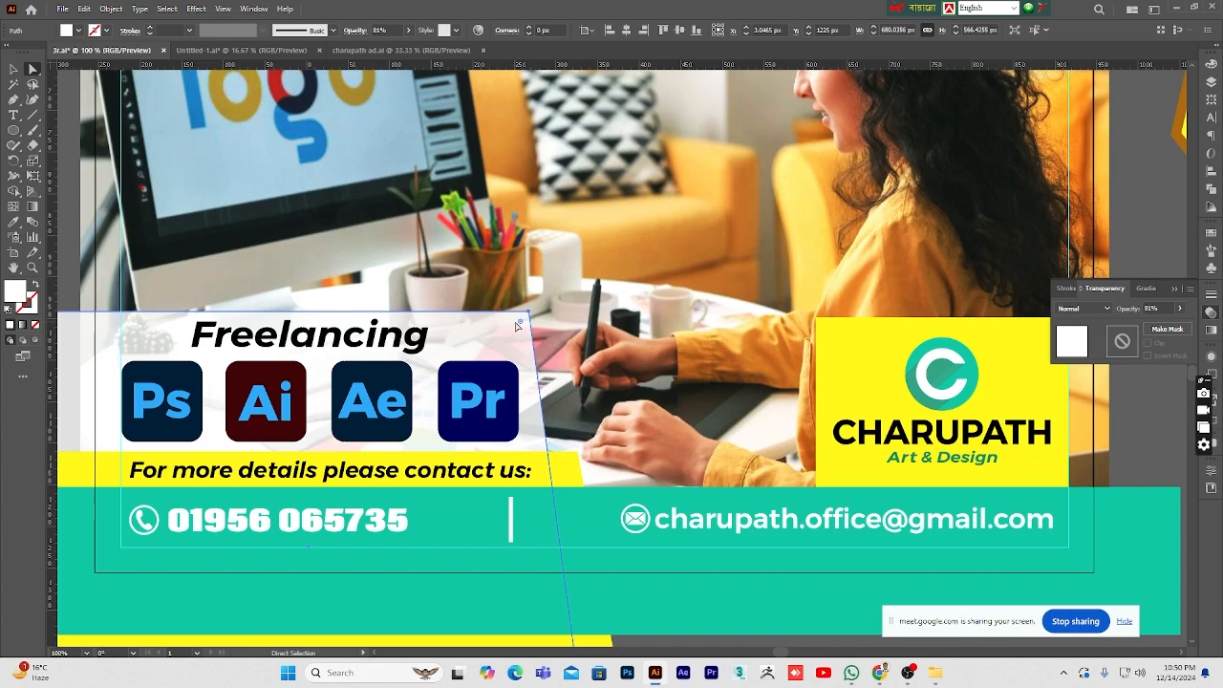
{"action": "left_click_drag", "start_coordinate": [522, 324], "coordinate": [446, 398]}
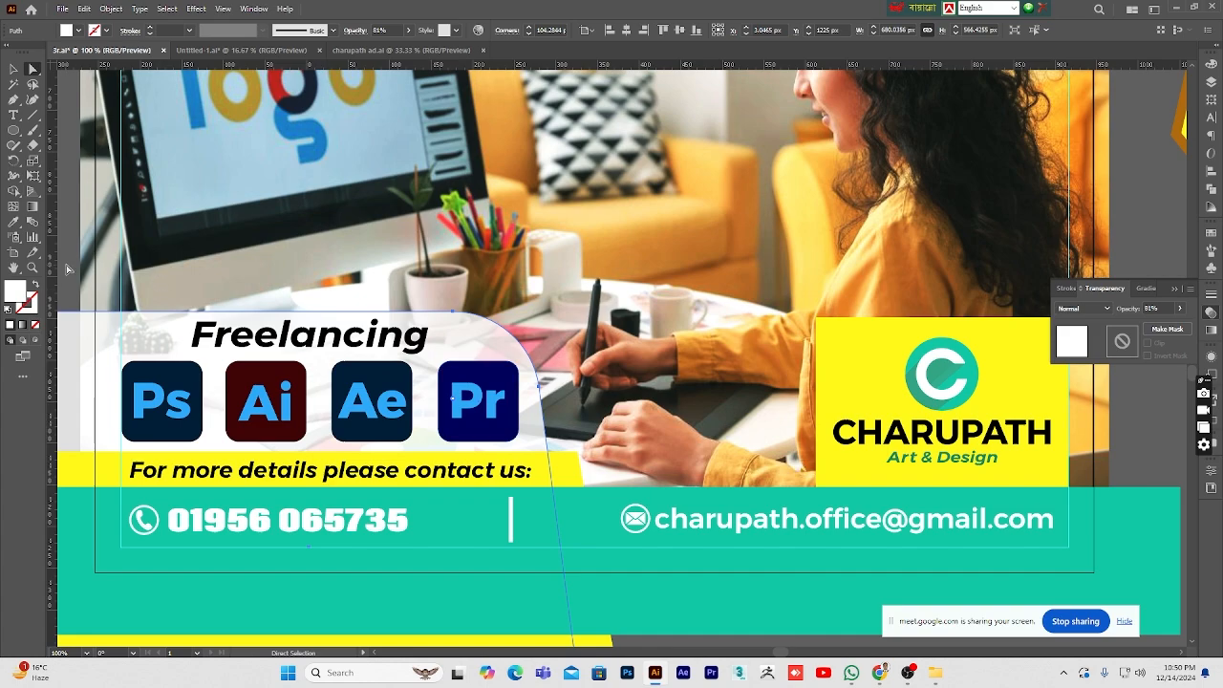
{"action": "left_click", "coordinate": [88, 288]}
- Examine how the rounded white panel corner looks in the full poster and in the lower section
{"action": "left_click", "coordinate": [33, 268]}
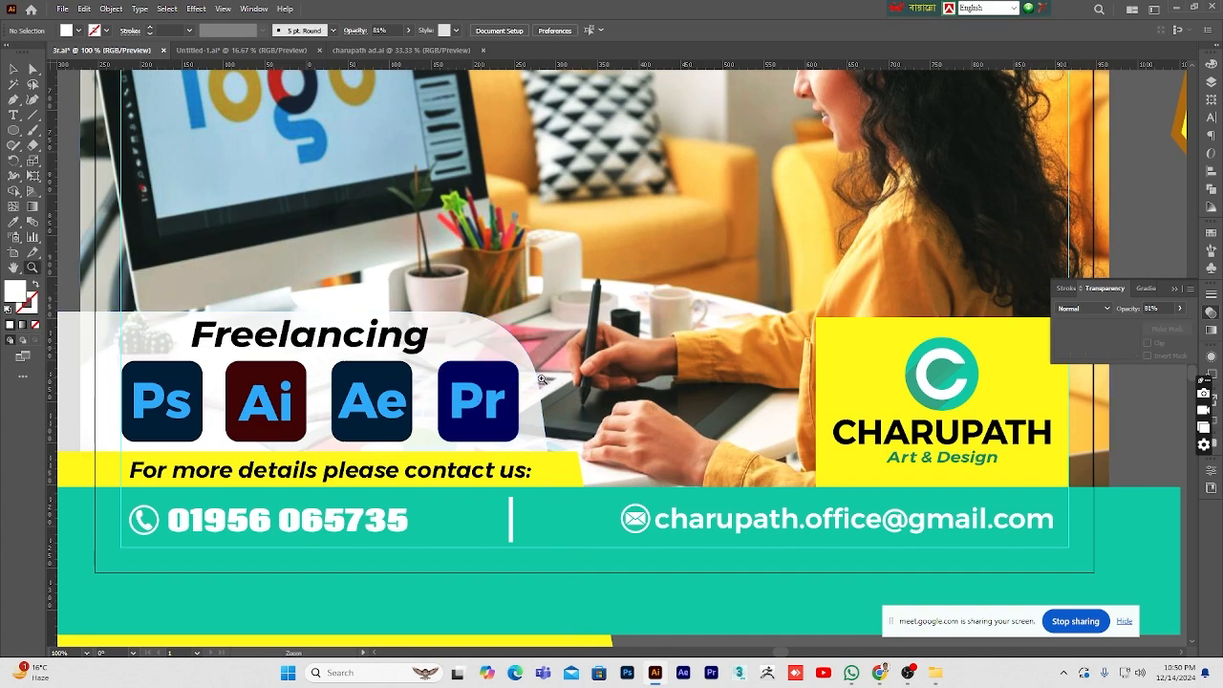
{"action": "left_click", "coordinate": [583, 371], "text": "alt"}
{"action": "left_click", "coordinate": [582, 371], "text": "alt"}
{"action": "left_click", "coordinate": [583, 372], "text": "alt"}
{"action": "scroll", "coordinate": [695, 423], "scroll_direction": "up", "scroll_amount": 1}
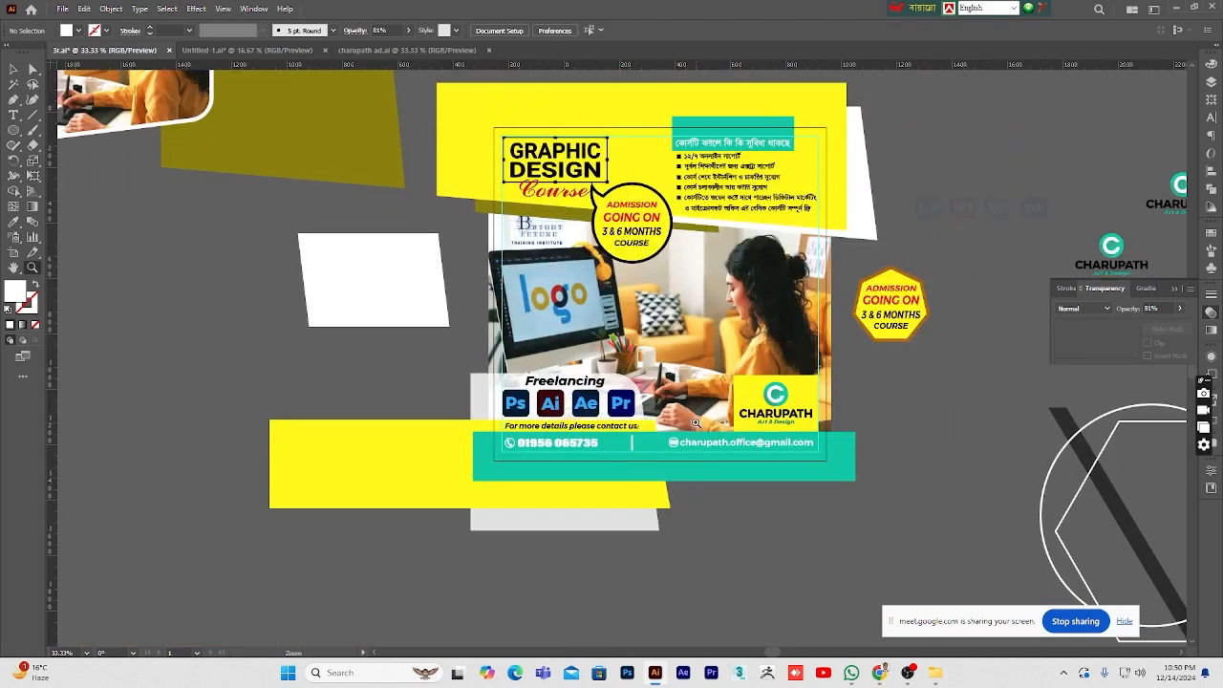
{"action": "left_click", "coordinate": [692, 409], "text": "alt"}
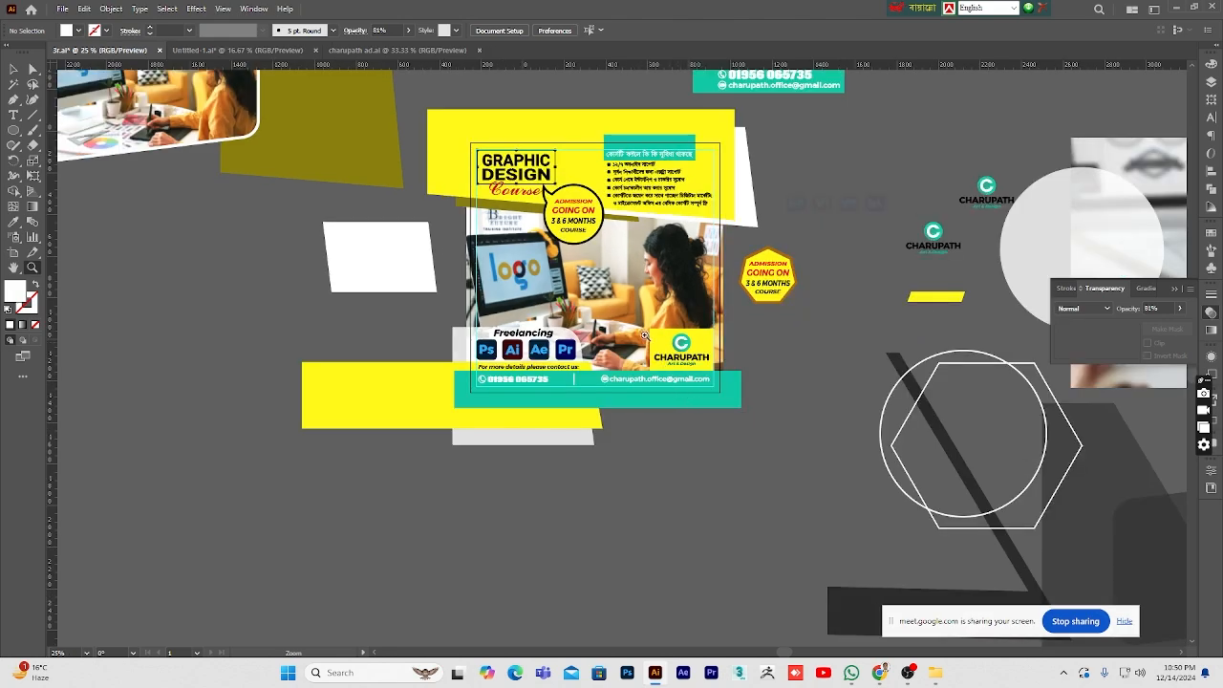
{"action": "left_click", "coordinate": [642, 335]}
{"action": "left_click", "coordinate": [618, 363]}
{"action": "left_click", "coordinate": [618, 362]}
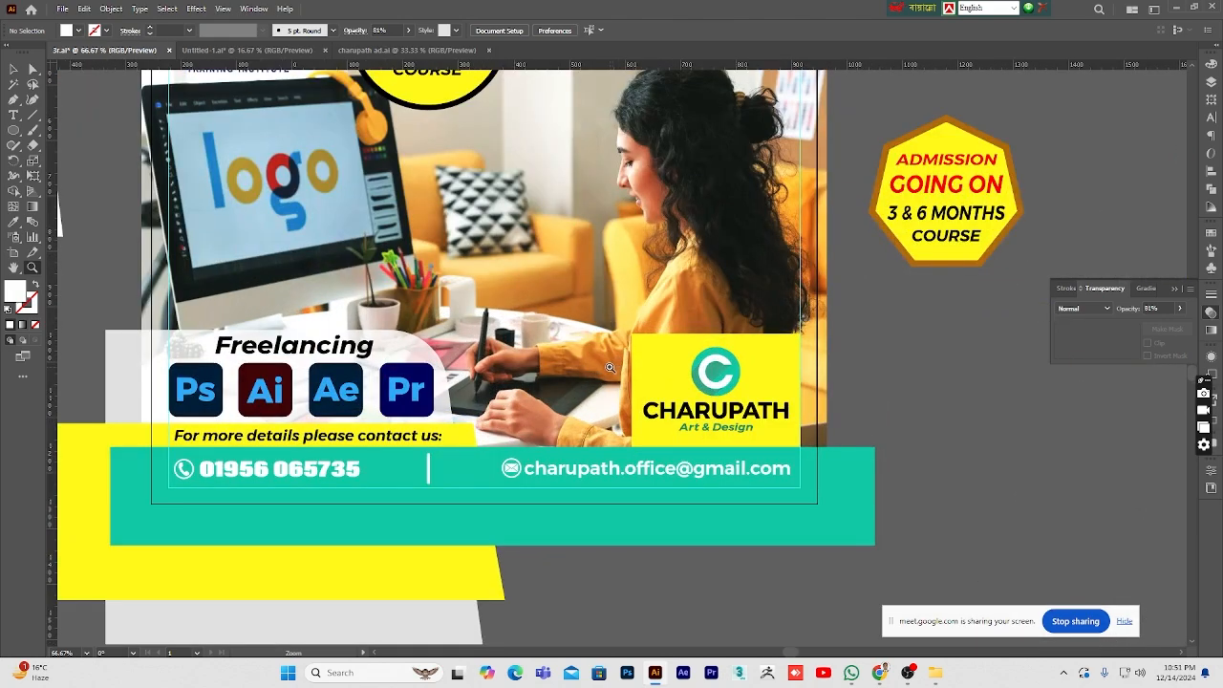
{"action": "left_click", "coordinate": [609, 366], "text": "alt"}
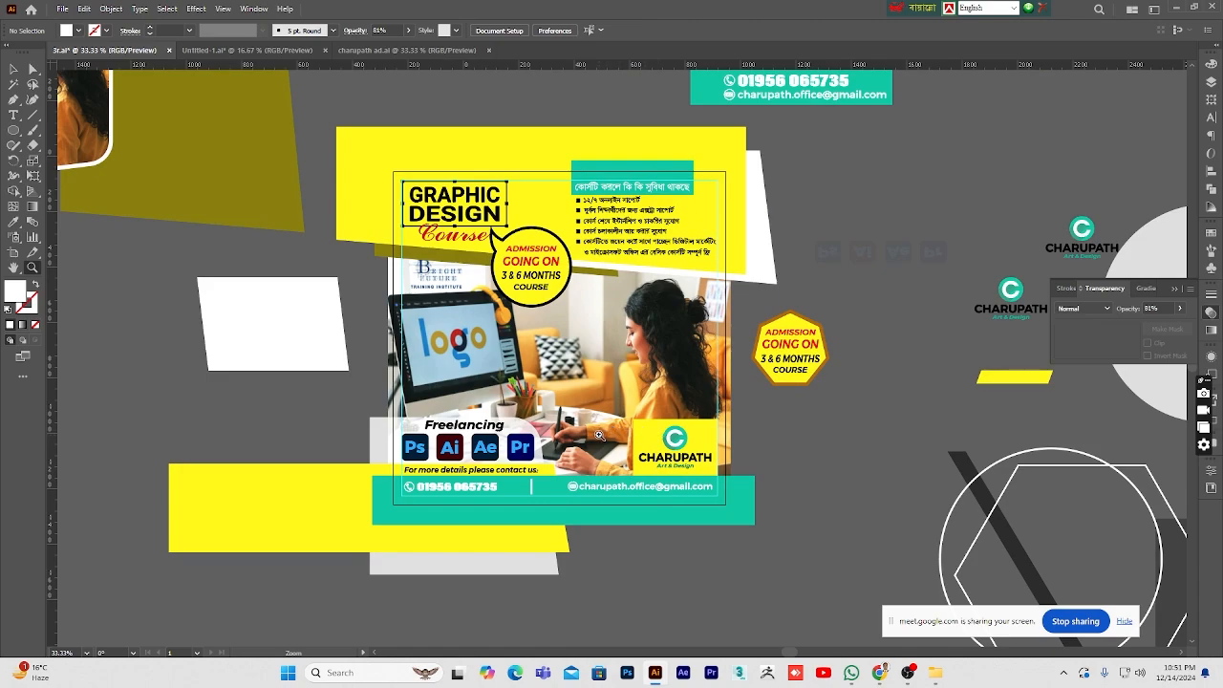
{"action": "left_click", "coordinate": [14, 268]}
{"action": "left_click_drag", "start_coordinate": [628, 453], "coordinate": [650, 465]}
{"action": "left_click", "coordinate": [33, 268]}
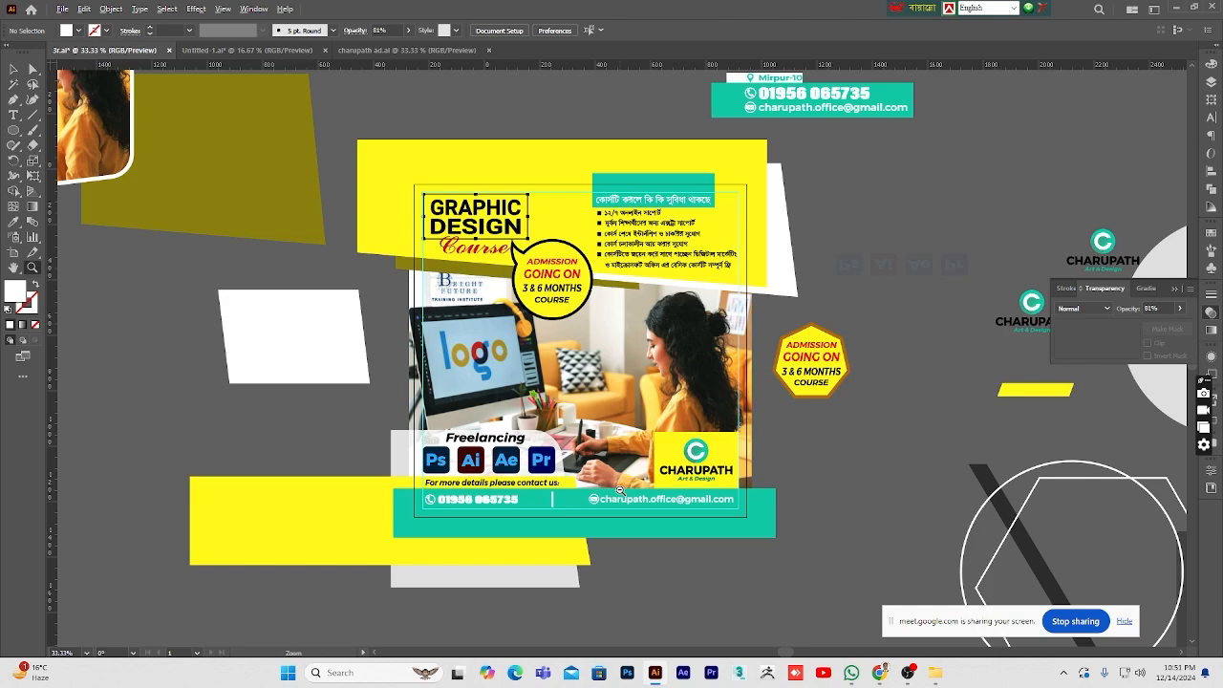
- Round only the upper-right corner of the yellow strip behind the "For more details please contact us:" line
{"action": "left_click", "coordinate": [621, 491], "text": "alt"}
{"action": "left_click", "coordinate": [605, 388]}
{"action": "left_click", "coordinate": [606, 325]}
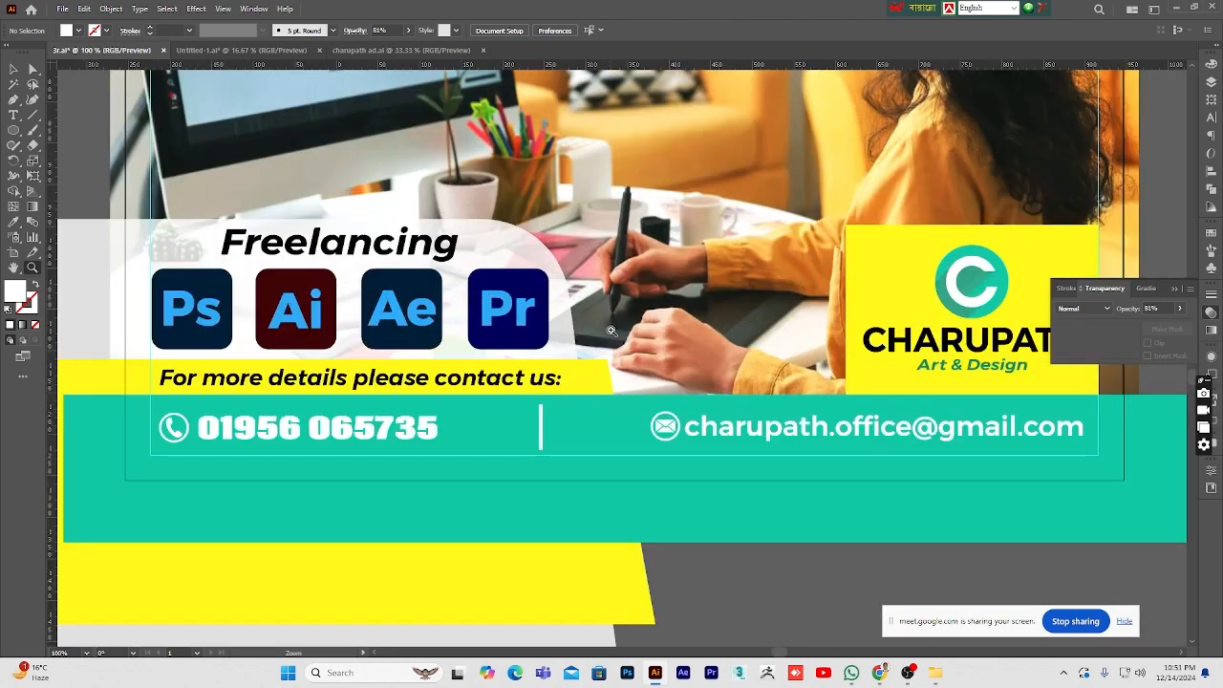
{"action": "left_click", "coordinate": [600, 286]}
{"action": "key", "text": "v"}
{"action": "left_click", "coordinate": [565, 405]}
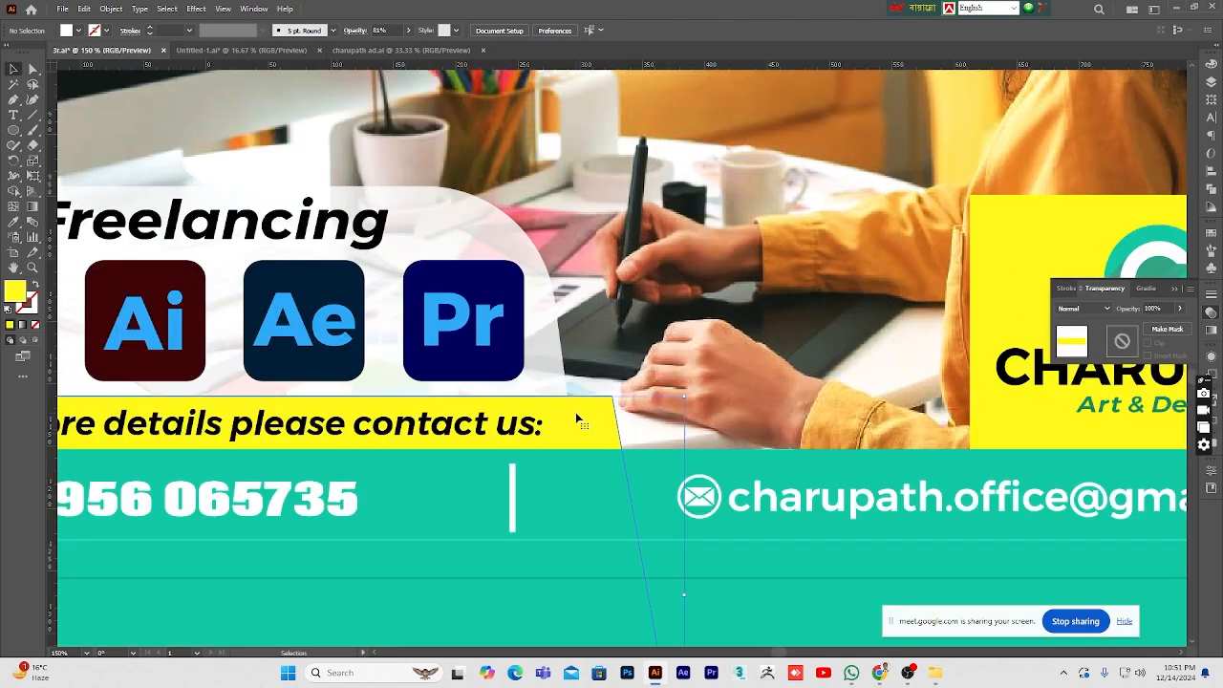
{"action": "left_click", "coordinate": [32, 69]}
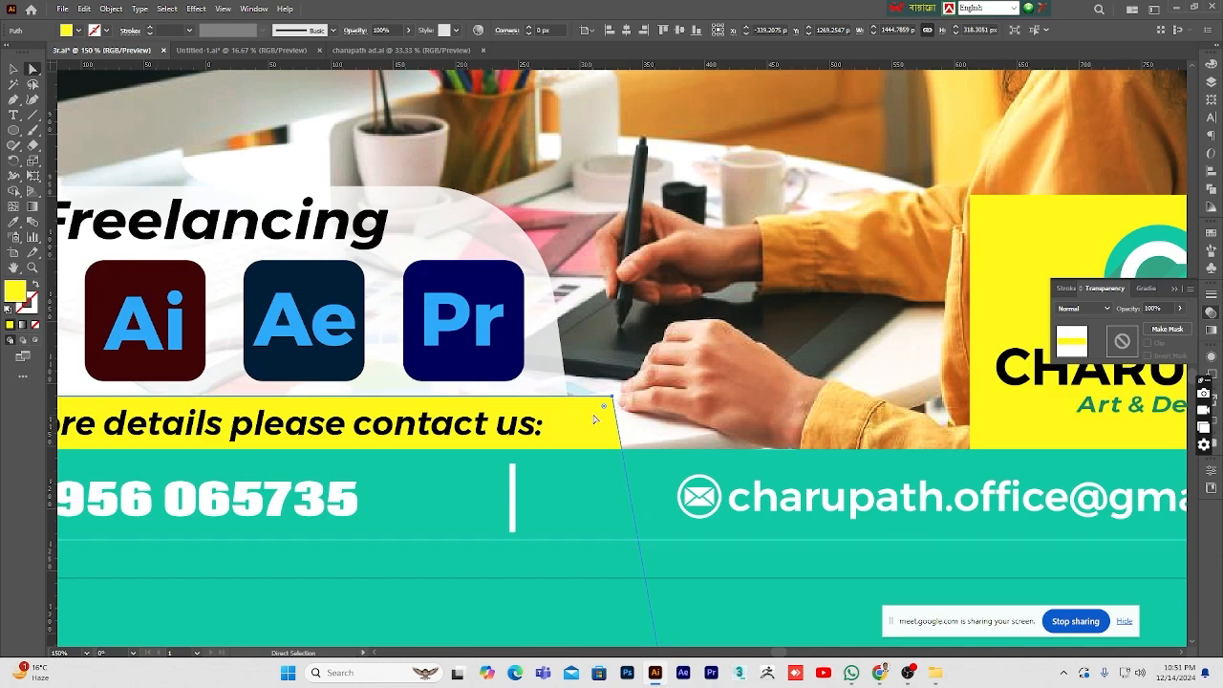
{"action": "left_click_drag", "start_coordinate": [604, 411], "coordinate": [579, 430]}
{"action": "left_click", "coordinate": [12, 266]}
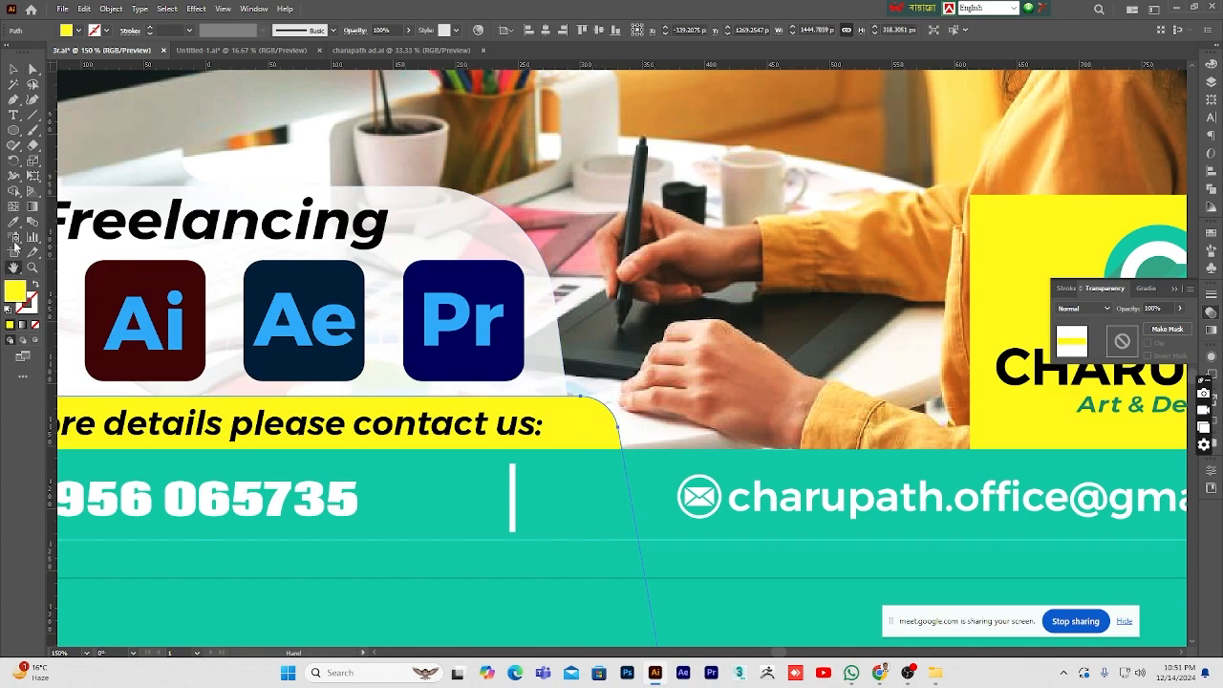
{"action": "left_click", "coordinate": [14, 70]}
{"action": "left_click", "coordinate": [92, 96]}
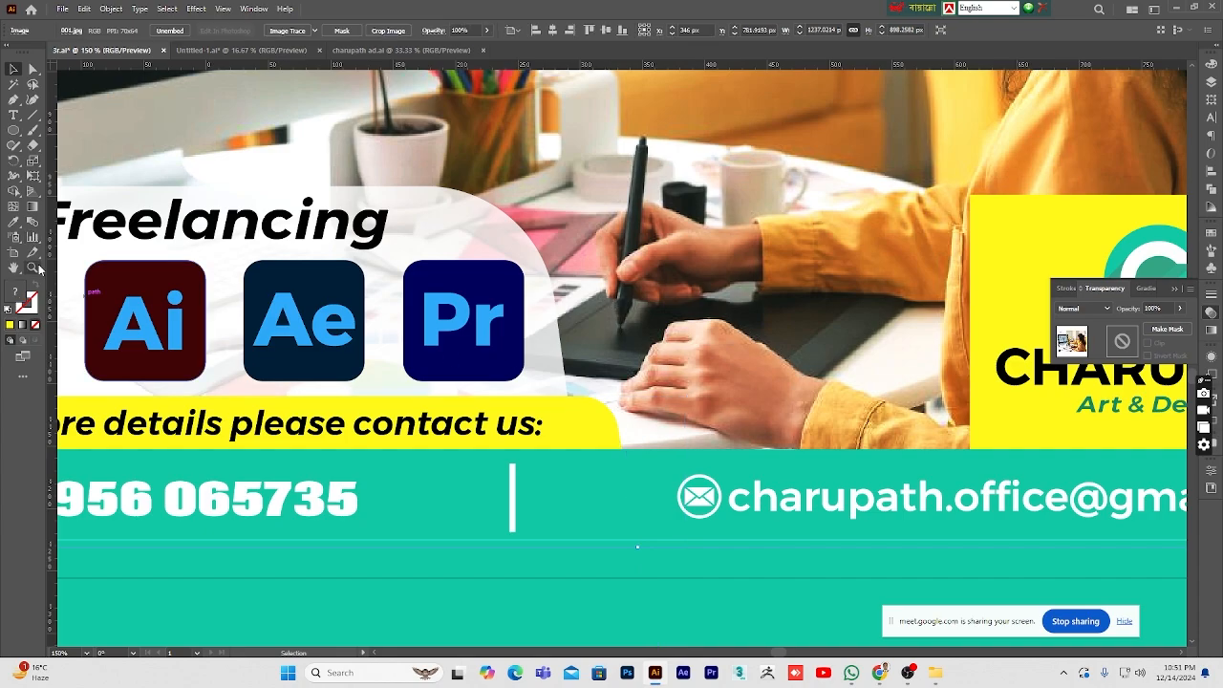
- Examine how the rounded yellow strip looks in the lower section and in the full poster
{"action": "left_click", "coordinate": [32, 267]}
{"action": "left_click", "coordinate": [499, 334], "text": "alt"}
{"action": "left_click", "coordinate": [499, 335], "text": "alt"}
{"action": "left_click", "coordinate": [498, 334], "text": "alt"}
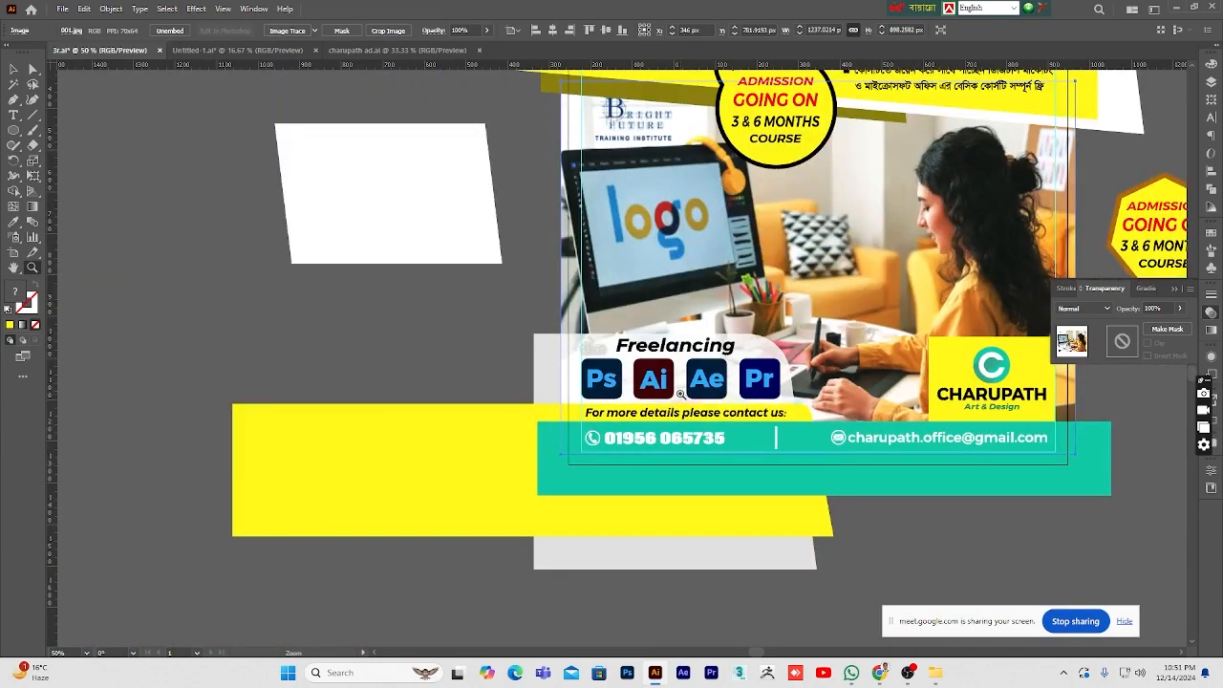
{"action": "left_click", "coordinate": [13, 268]}
{"action": "left_click_drag", "start_coordinate": [715, 329], "coordinate": [453, 456]}
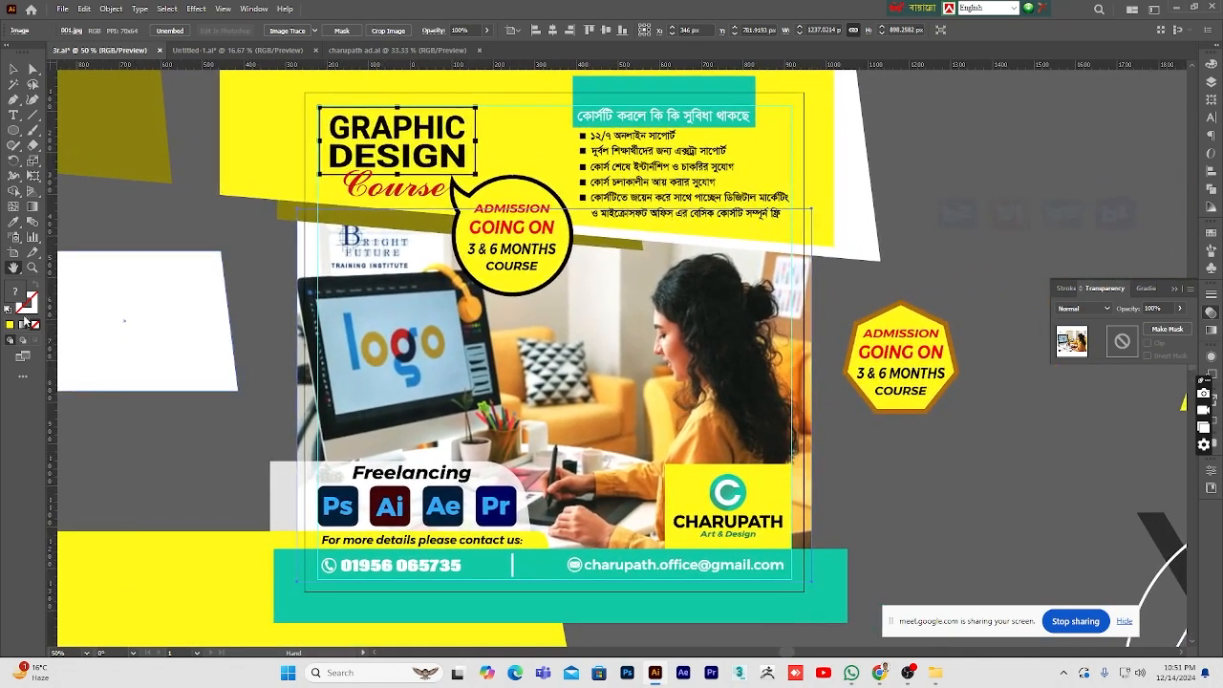
{"action": "left_click", "coordinate": [32, 267]}
{"action": "left_click", "coordinate": [573, 396], "text": "alt"}
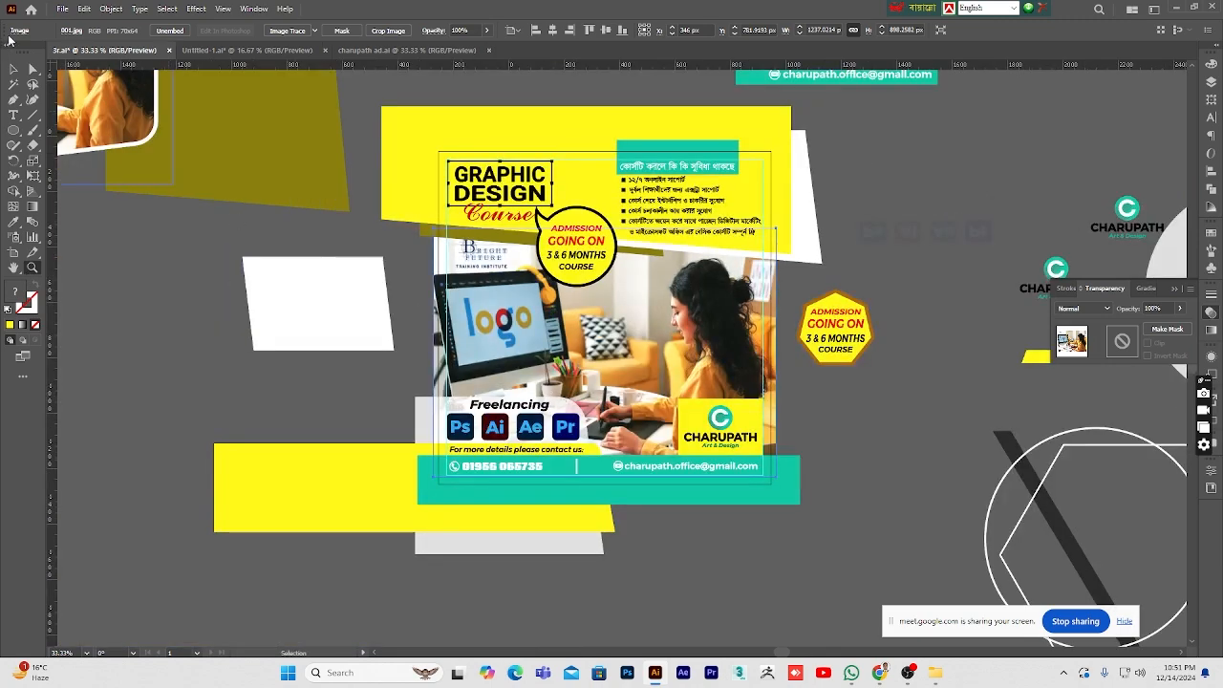
{"action": "left_click", "coordinate": [13, 69]}
{"action": "left_click", "coordinate": [142, 290]}
{"action": "left_click", "coordinate": [13, 267]}
{"action": "left_click_drag", "start_coordinate": [214, 142], "coordinate": [144, 176]}
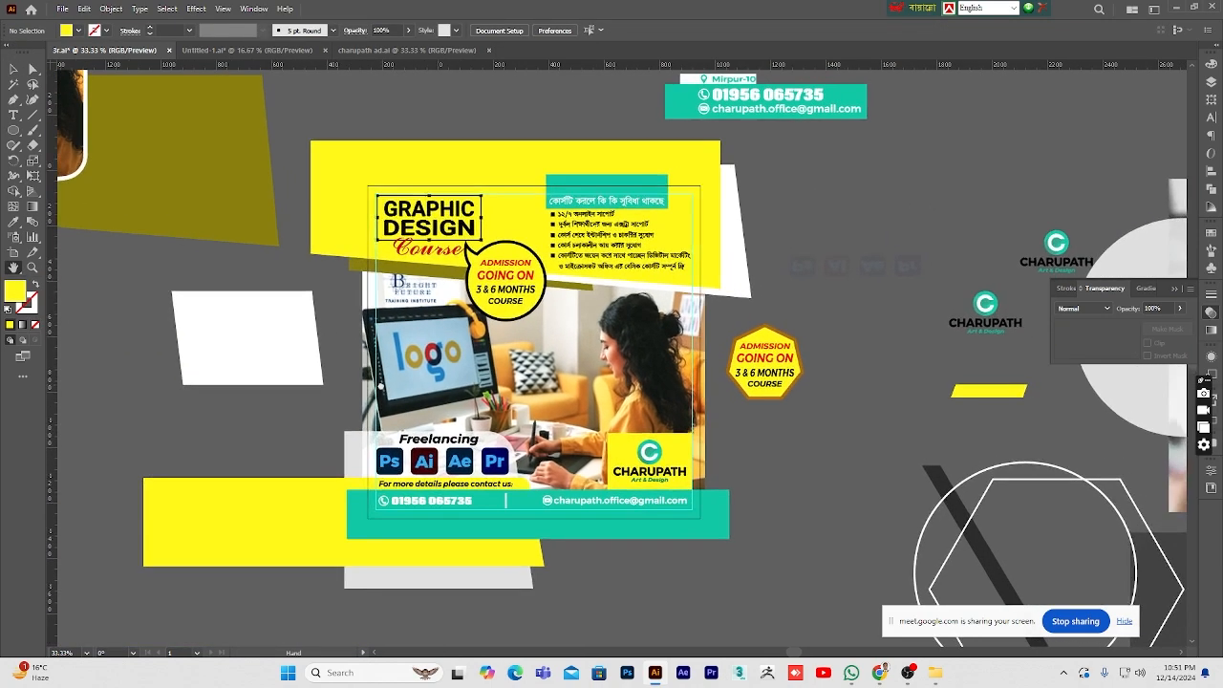
- Save the poster document
{"action": "left_click", "coordinate": [13, 69]}
{"action": "key", "text": "a"}
{"action": "key", "text": "ctrl+s"}
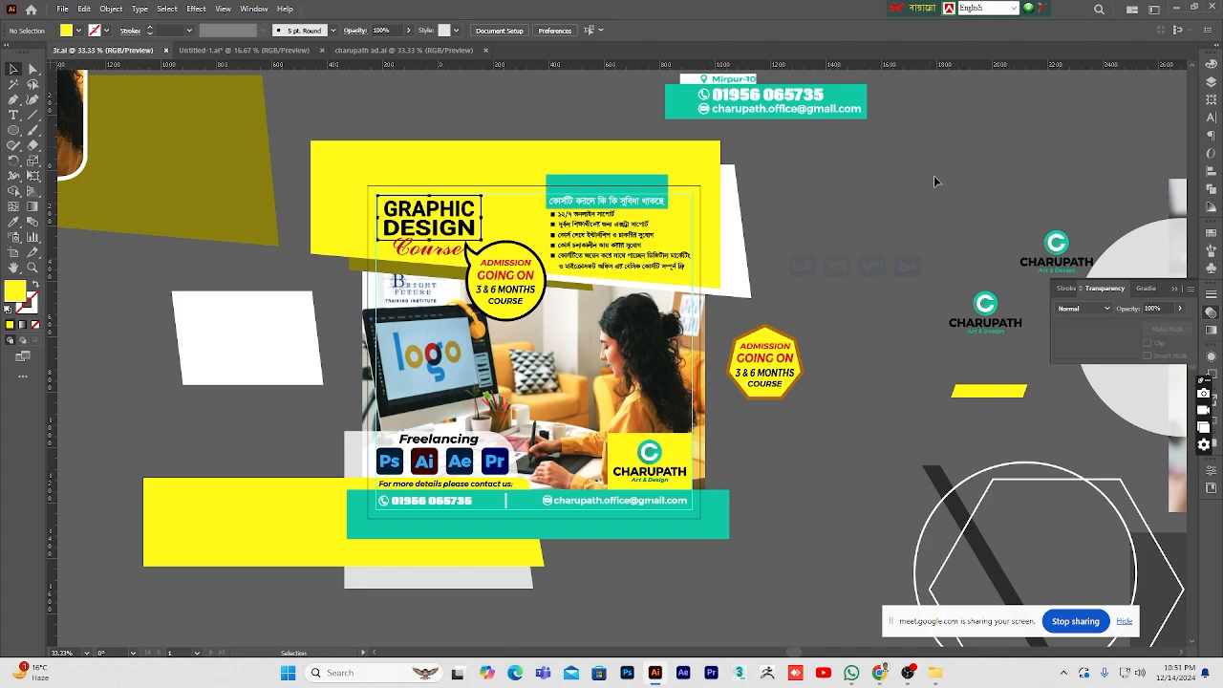
{"action": "key", "text": "a"}
{"action": "key", "text": "v"}
{"action": "key", "text": "a"}
- Start a Save for Web export of the poster artboard, show the original preview, and set the image scale to 300 percent
{"action": "left_click", "coordinate": [13, 252]}
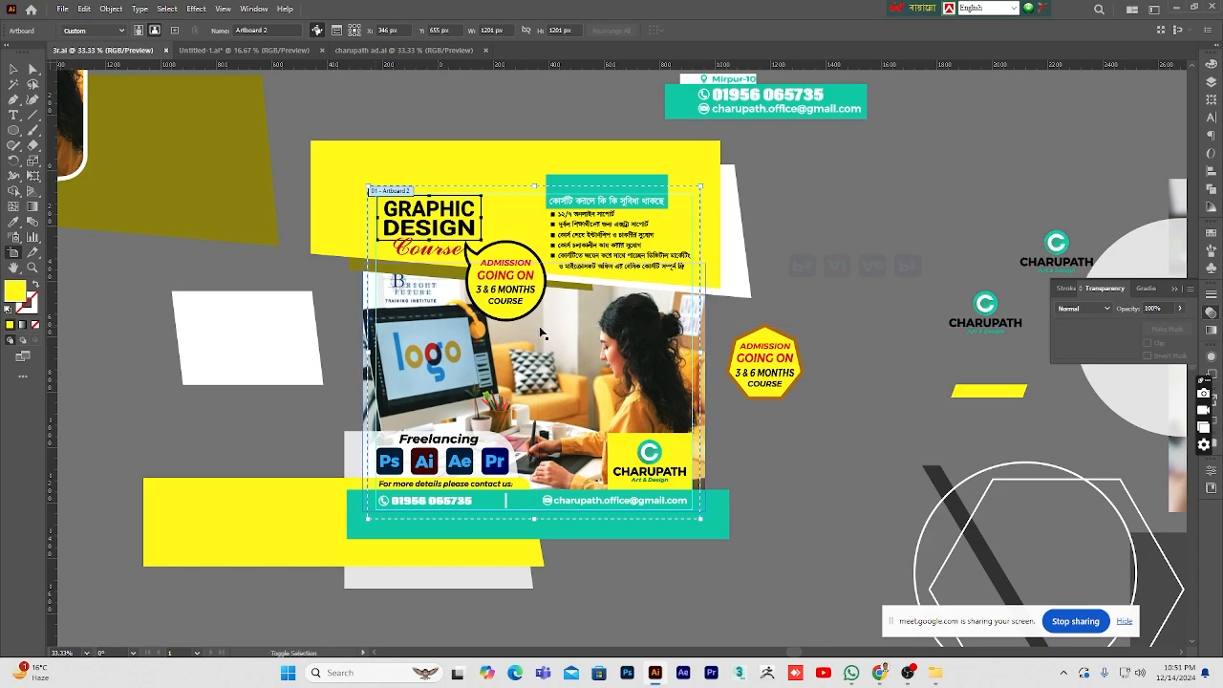
{"action": "key", "text": "ctrl+alt+shift+s"}
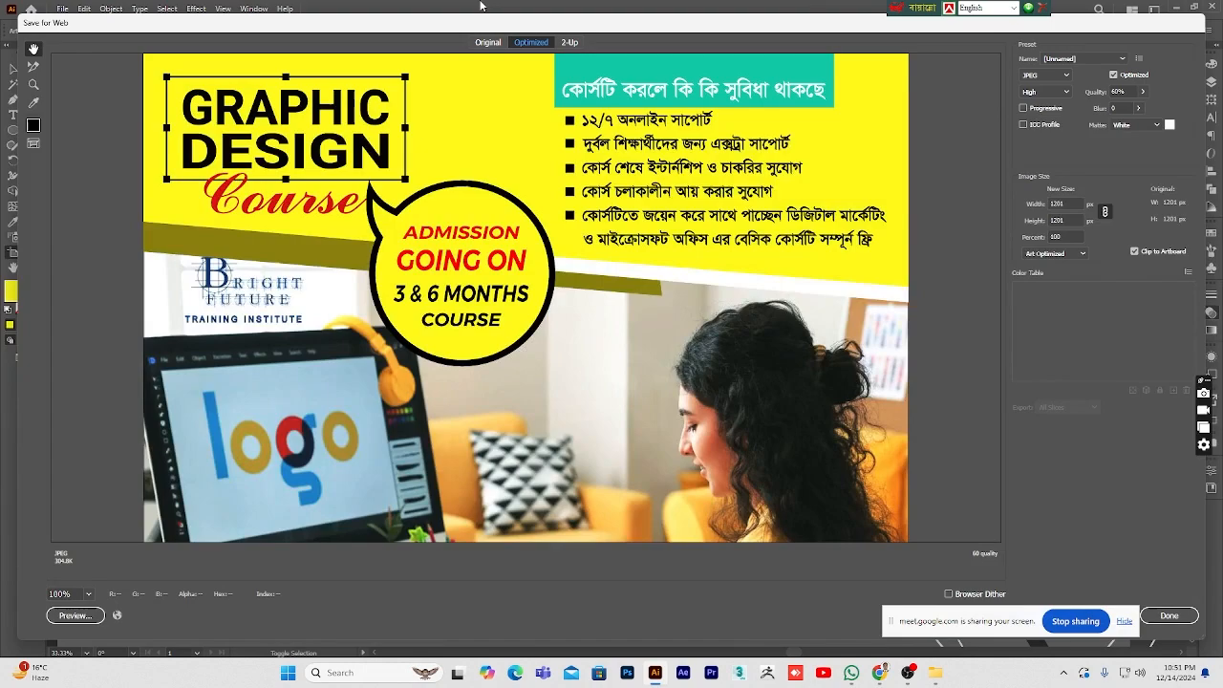
{"action": "left_click", "coordinate": [500, 43]}
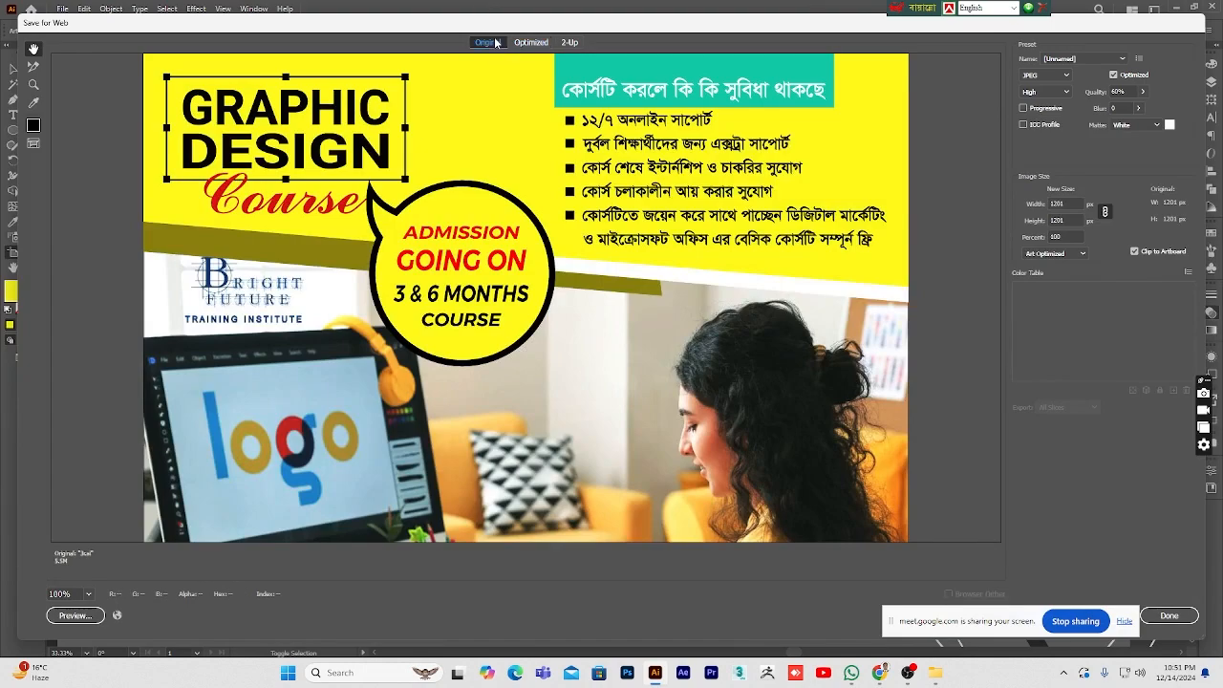
{"action": "left_click", "coordinate": [1053, 235]}
{"action": "type", "text": "300"}
{"action": "left_click_drag", "start_coordinate": [999, 627], "coordinate": [808, 610]}
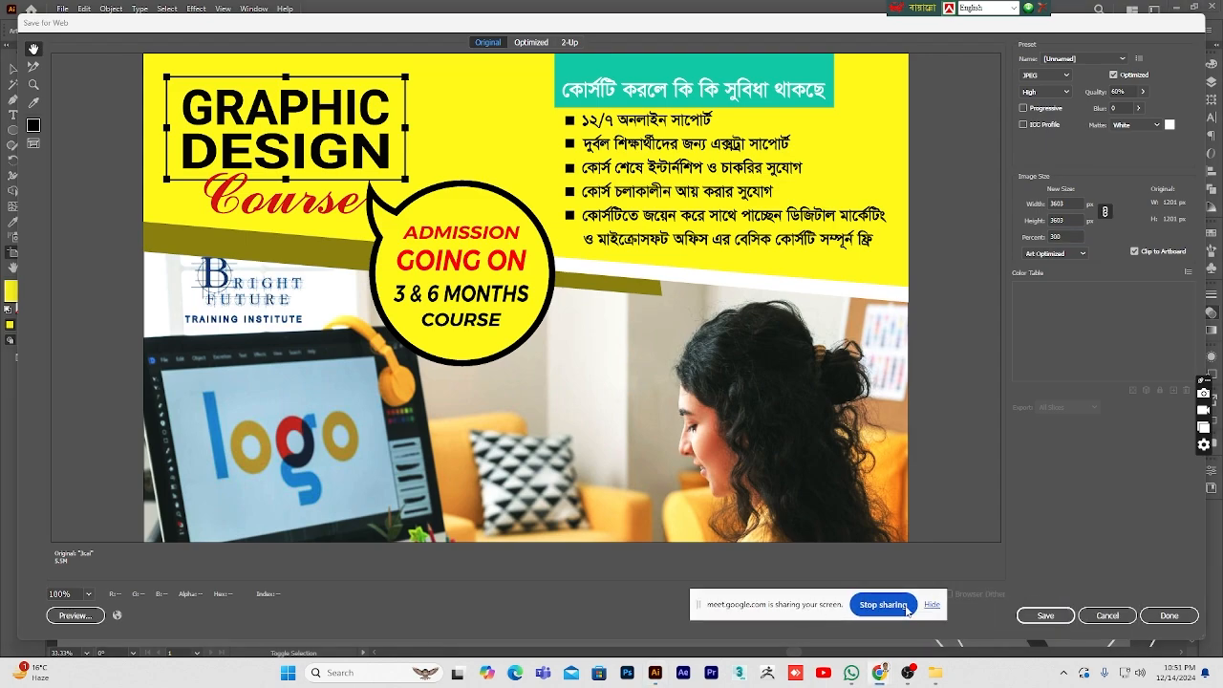
- Proceed to saving the exported image with the Desktop as destination, and reduce the file name to "FB post"
{"action": "left_click", "coordinate": [1065, 619]}
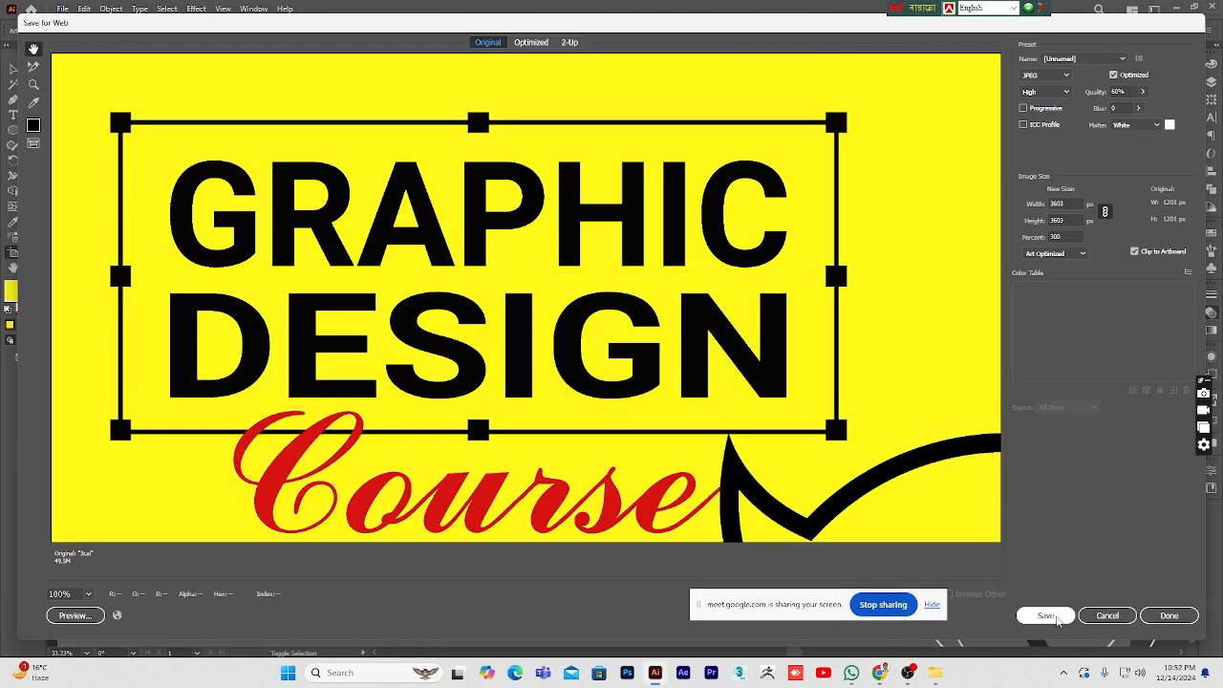
{"action": "left_click", "coordinate": [68, 203]}
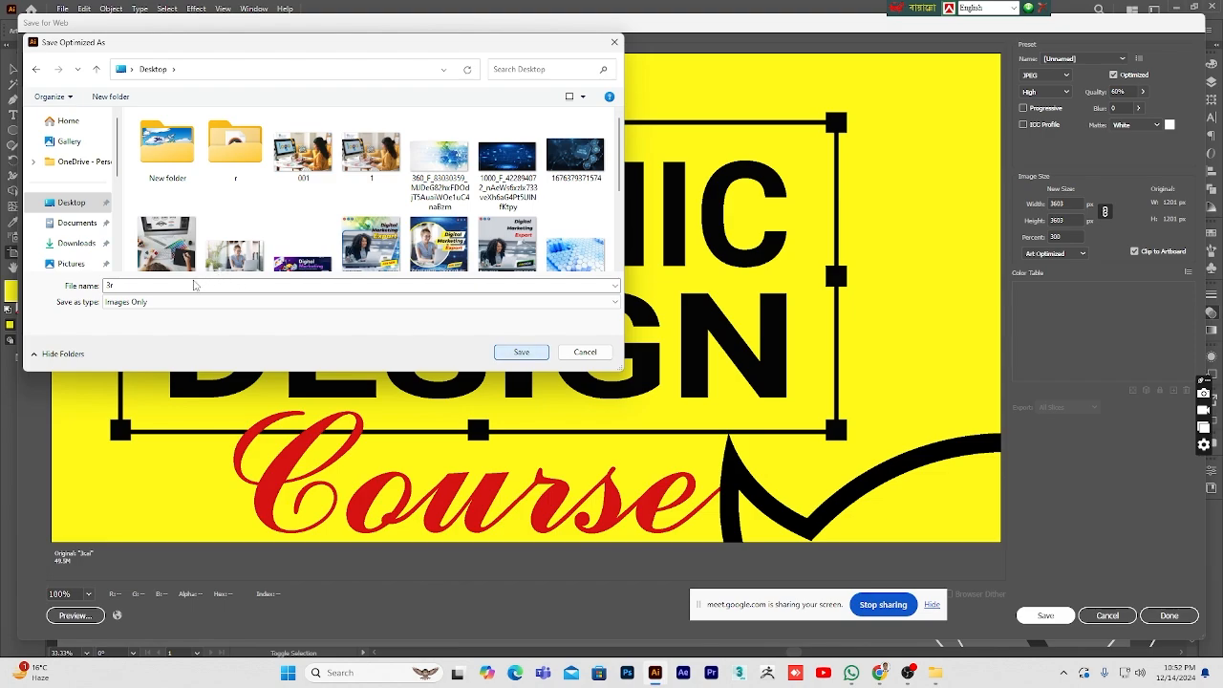
{"action": "left_click", "coordinate": [165, 282]}
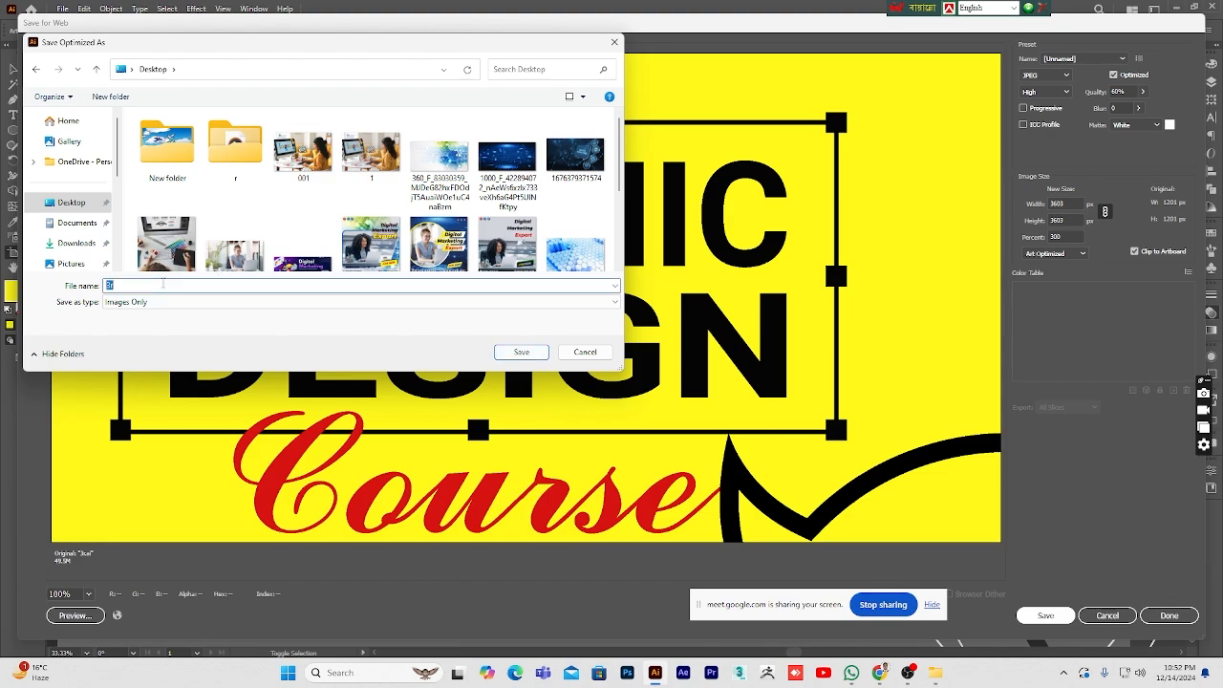
{"action": "type", "text": "fb"}
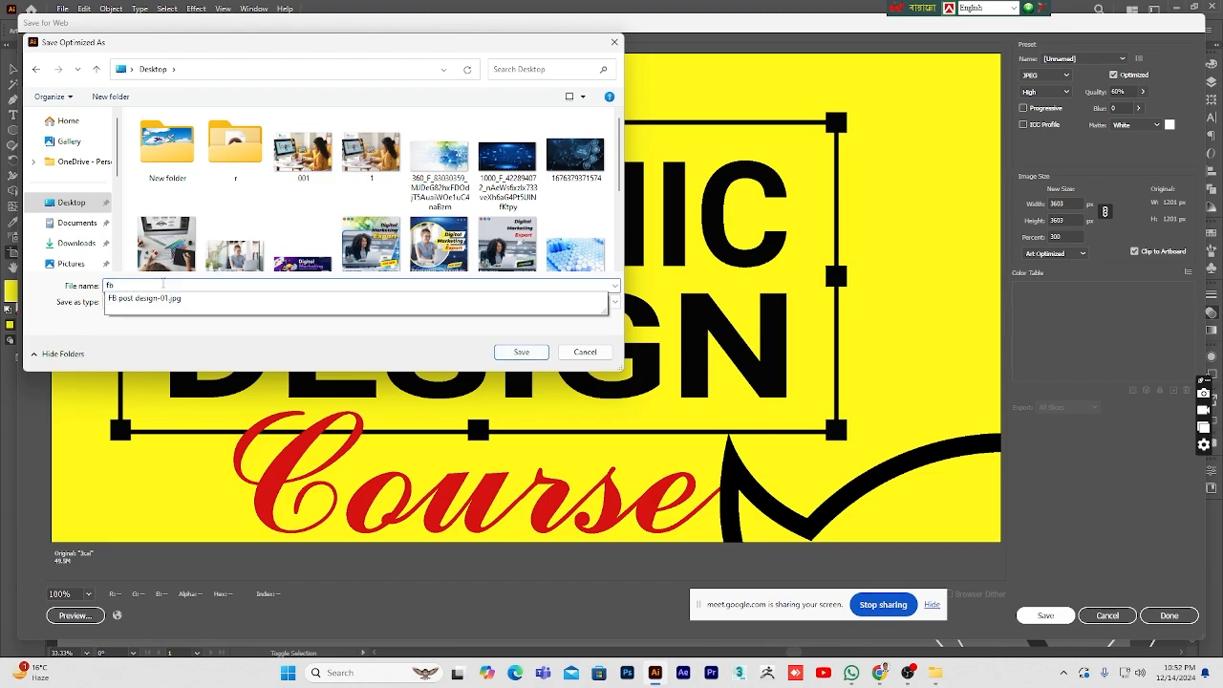
{"action": "type", "text": " po"}
{"action": "left_click", "coordinate": [152, 298]}
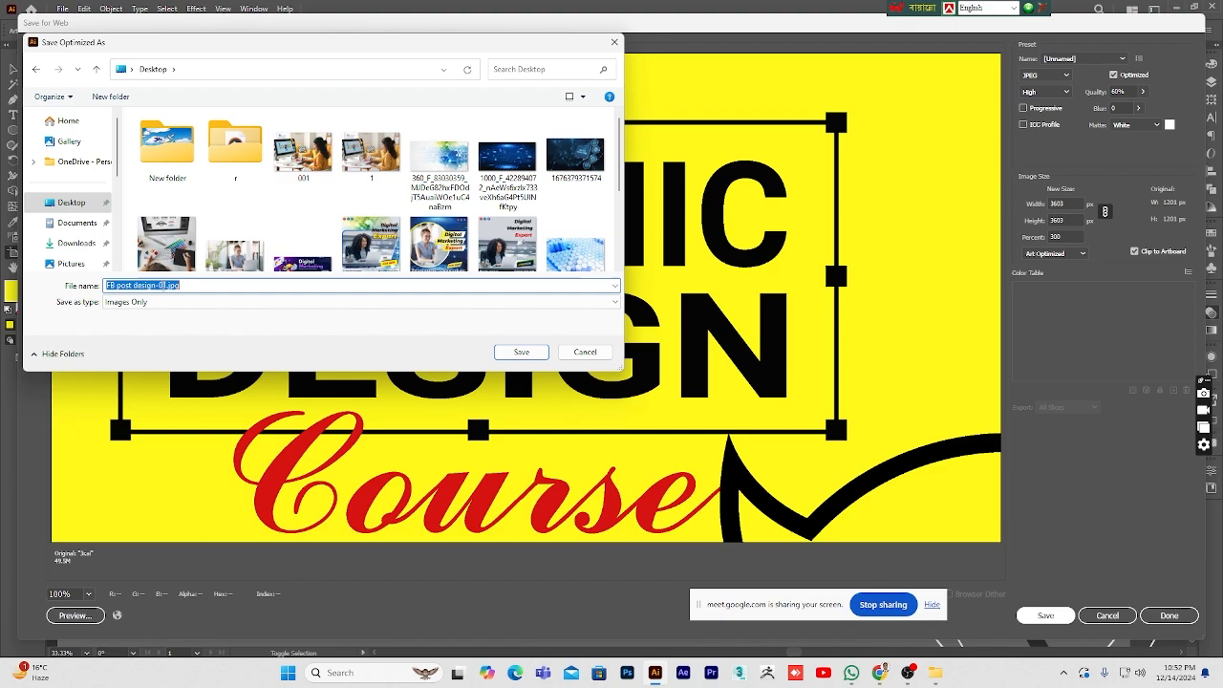
{"action": "left_click", "coordinate": [168, 284]}
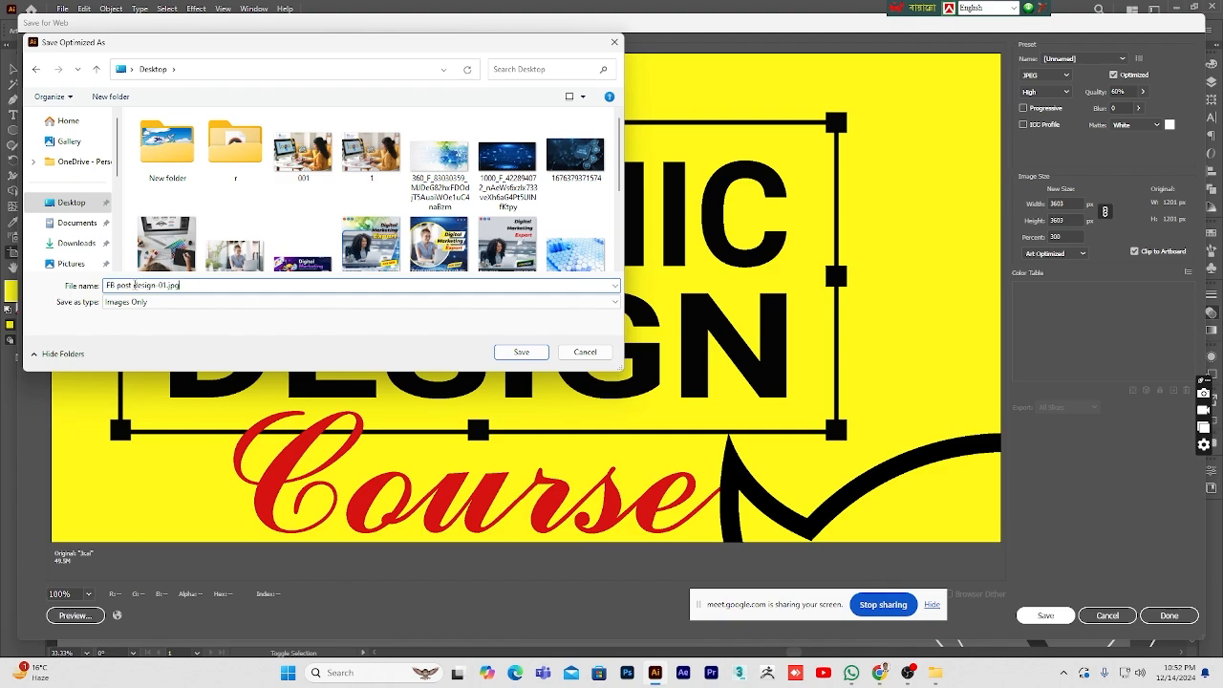
{"action": "left_click_drag", "start_coordinate": [133, 284], "coordinate": [254, 285]}
{"action": "key", "text": "BackSpace"}
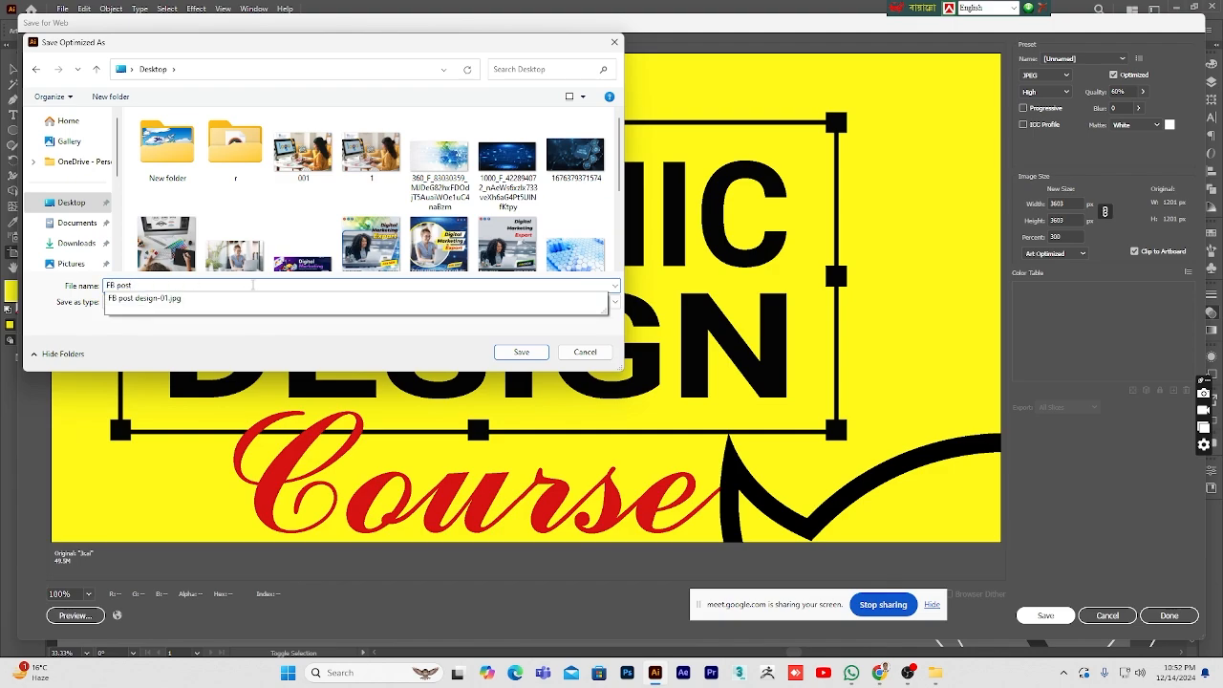
{"action": "type", "text": "CHA"}
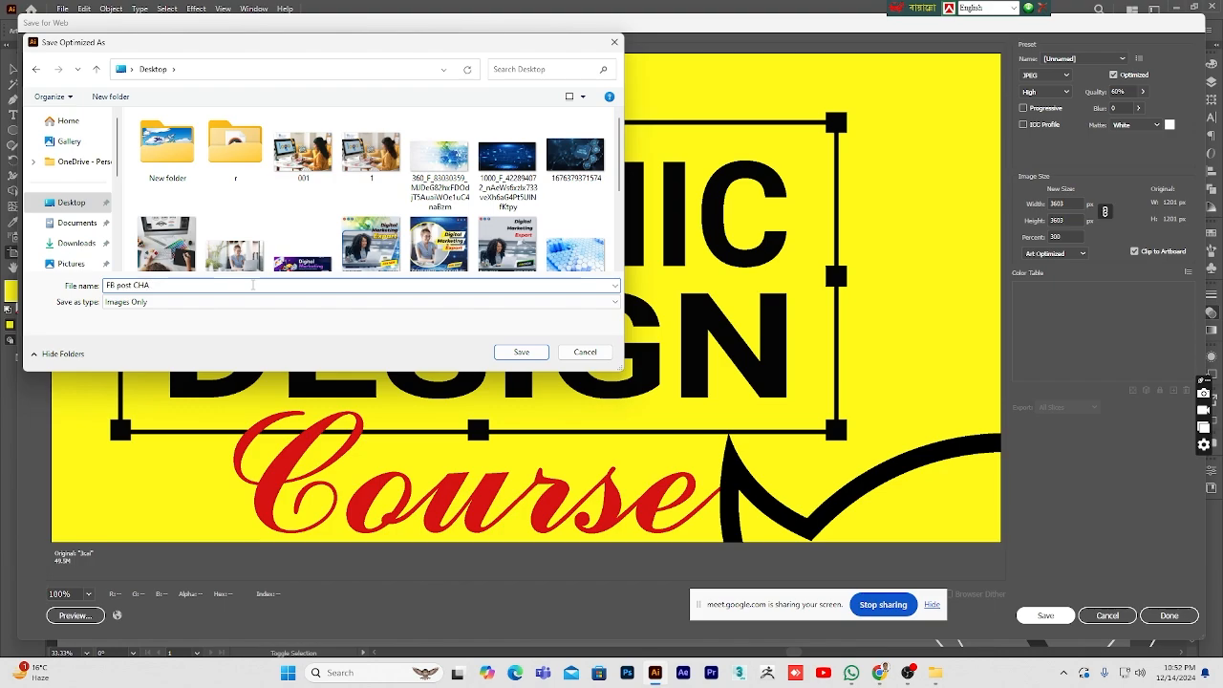
{"action": "type", "text": "RUPATH"}
{"action": "left_click_drag", "start_coordinate": [179, 285], "coordinate": [133, 285]}
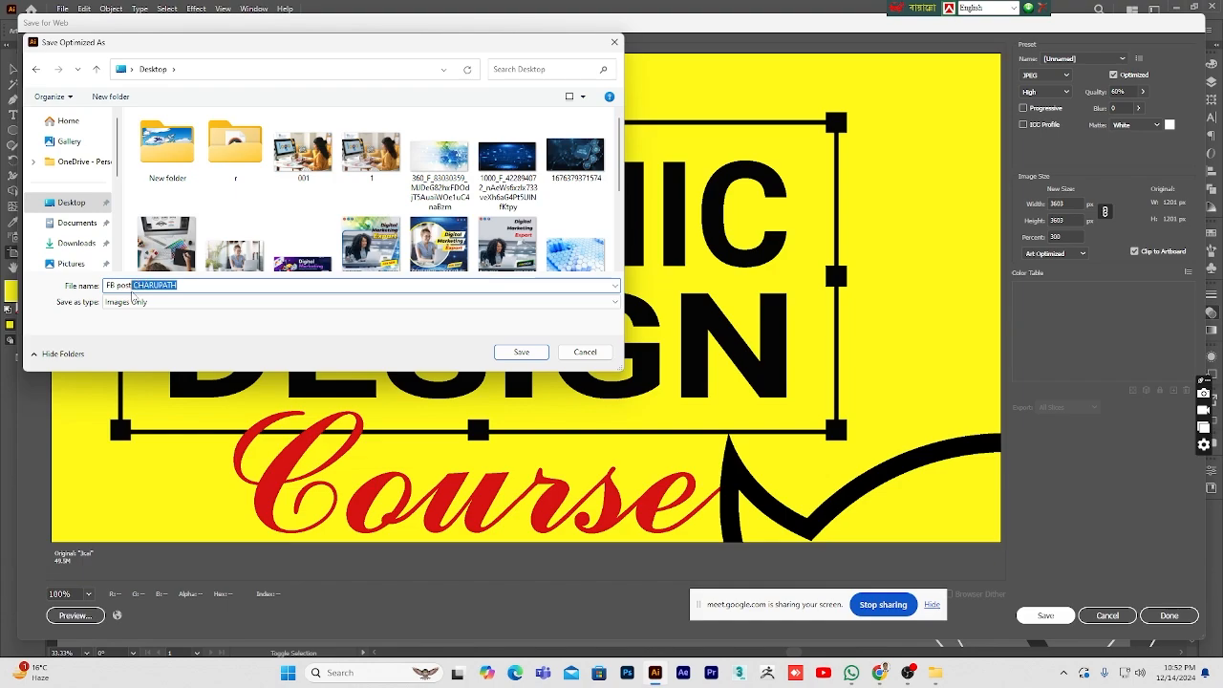
{"action": "key", "text": "BackSpace"}
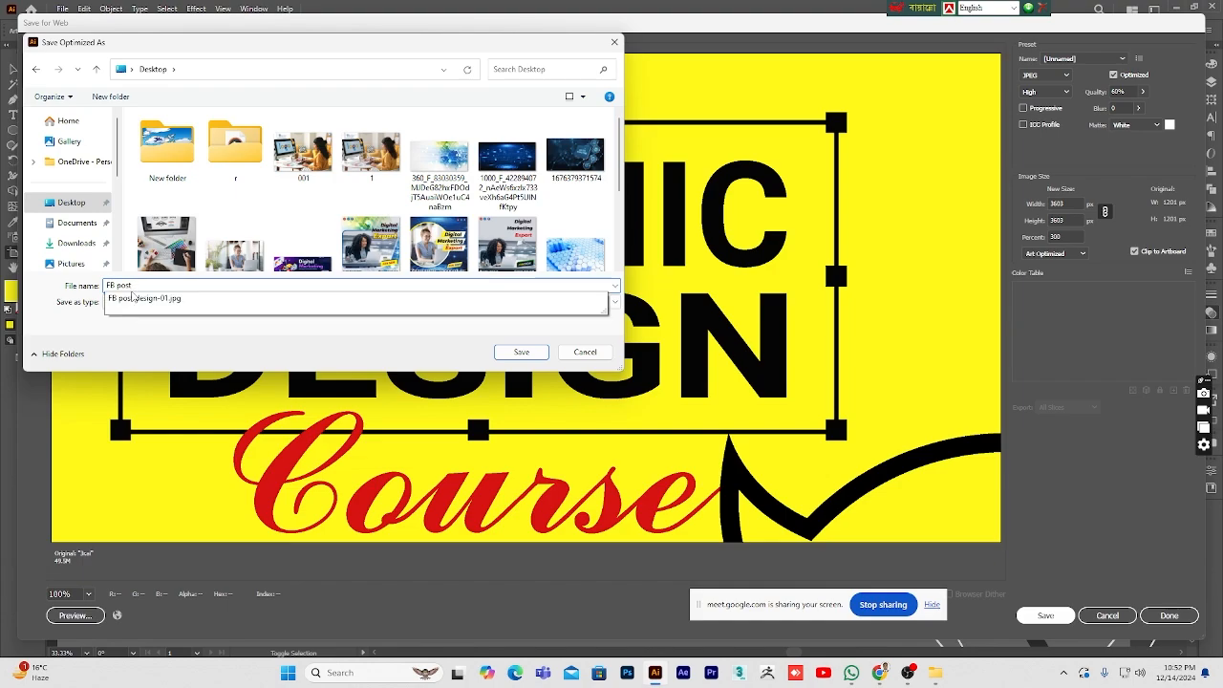
- Complete the file name as "FB postCharupath" and save the exported image to the Desktop
{"action": "type", "text": "Ch"}
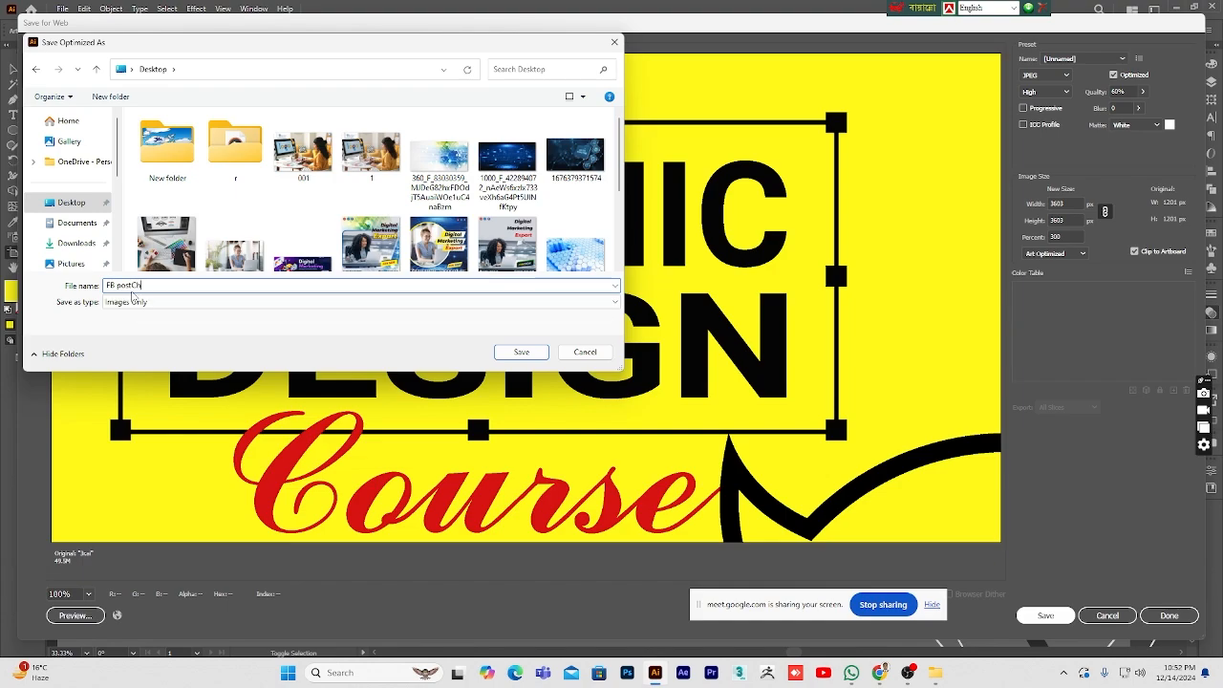
{"action": "type", "text": "arupath"}
{"action": "left_click", "coordinate": [72, 203]}
{"action": "left_click", "coordinate": [522, 356]}
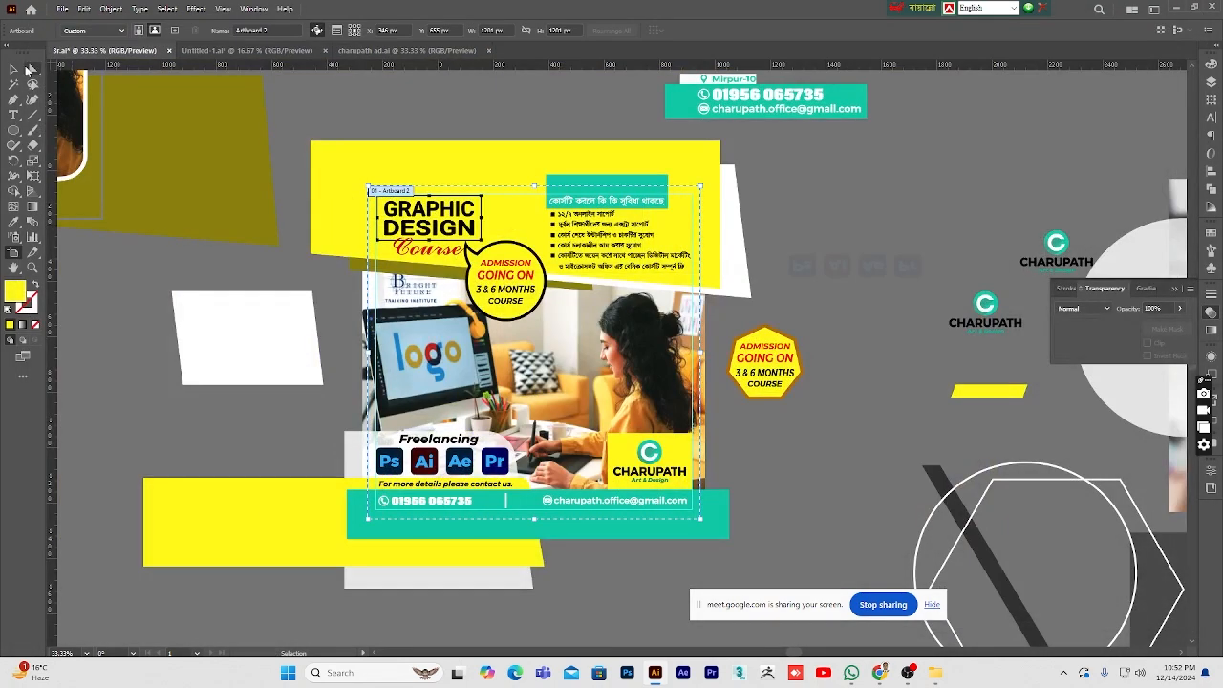
- Save the poster document again and minimize its window to reach the desktop
{"action": "left_click", "coordinate": [19, 69]}
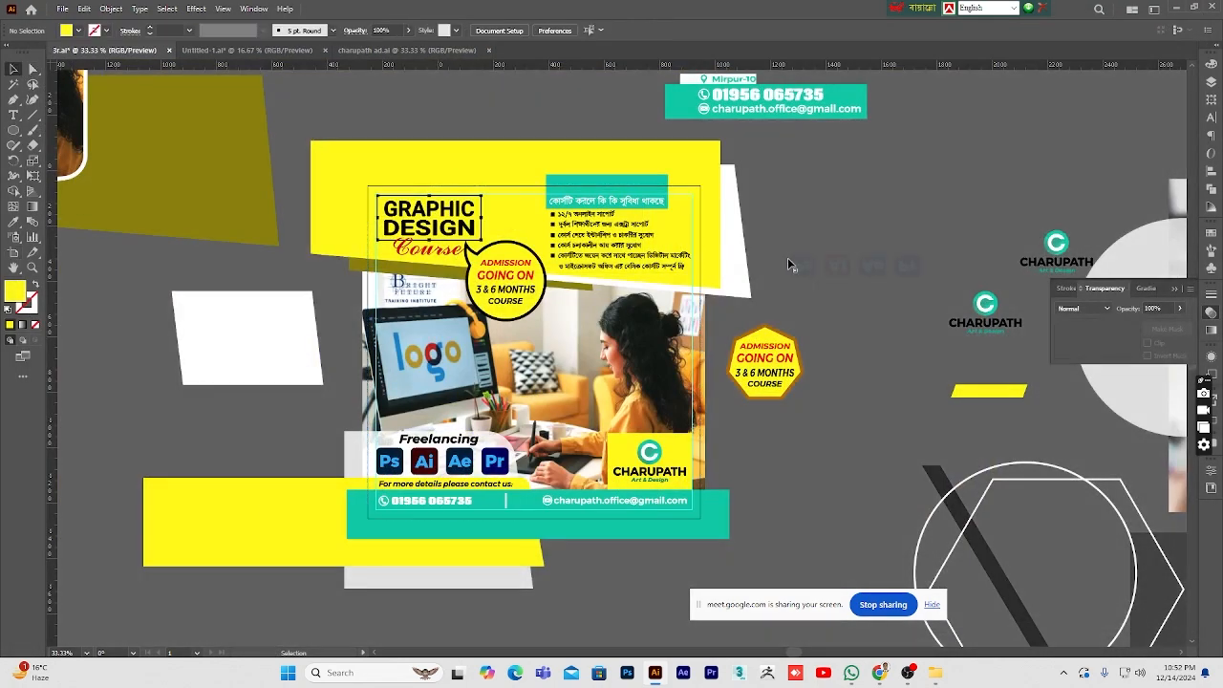
{"action": "key", "text": "ctrl+s"}
{"action": "left_click", "coordinate": [1176, 10]}
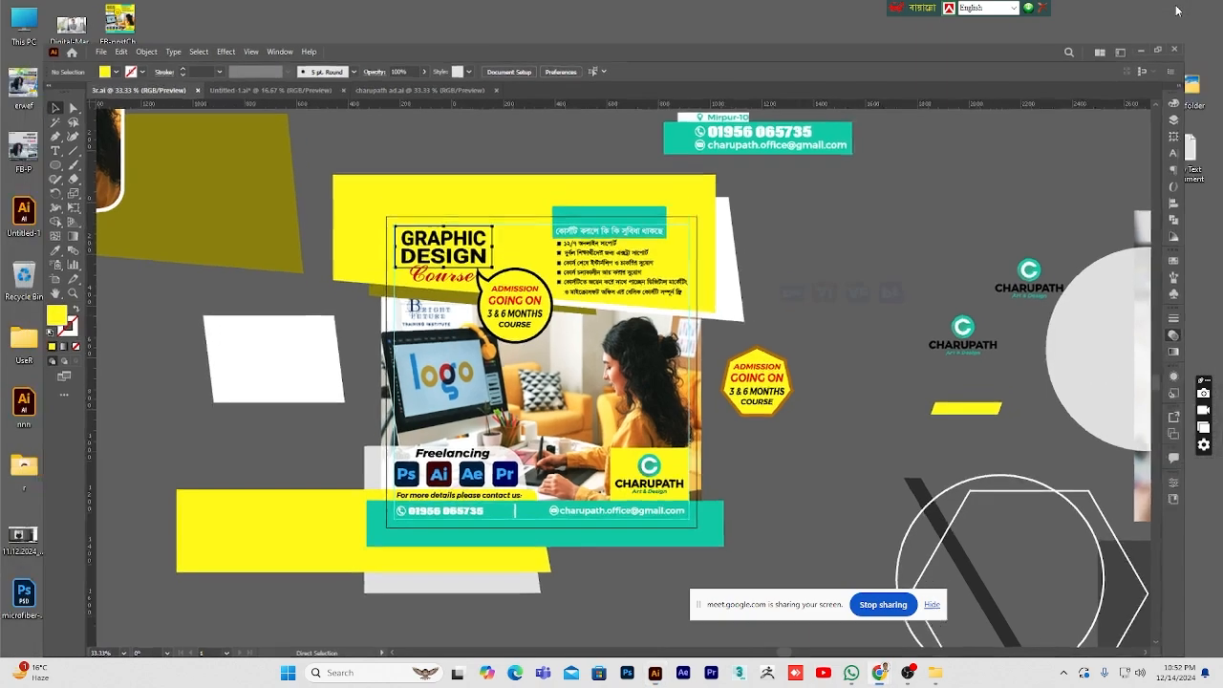
- Open the exported FB-postCharupath.jpg from the desktop, review the poster image, and close the viewer
{"action": "double_click", "coordinate": [120, 19]}
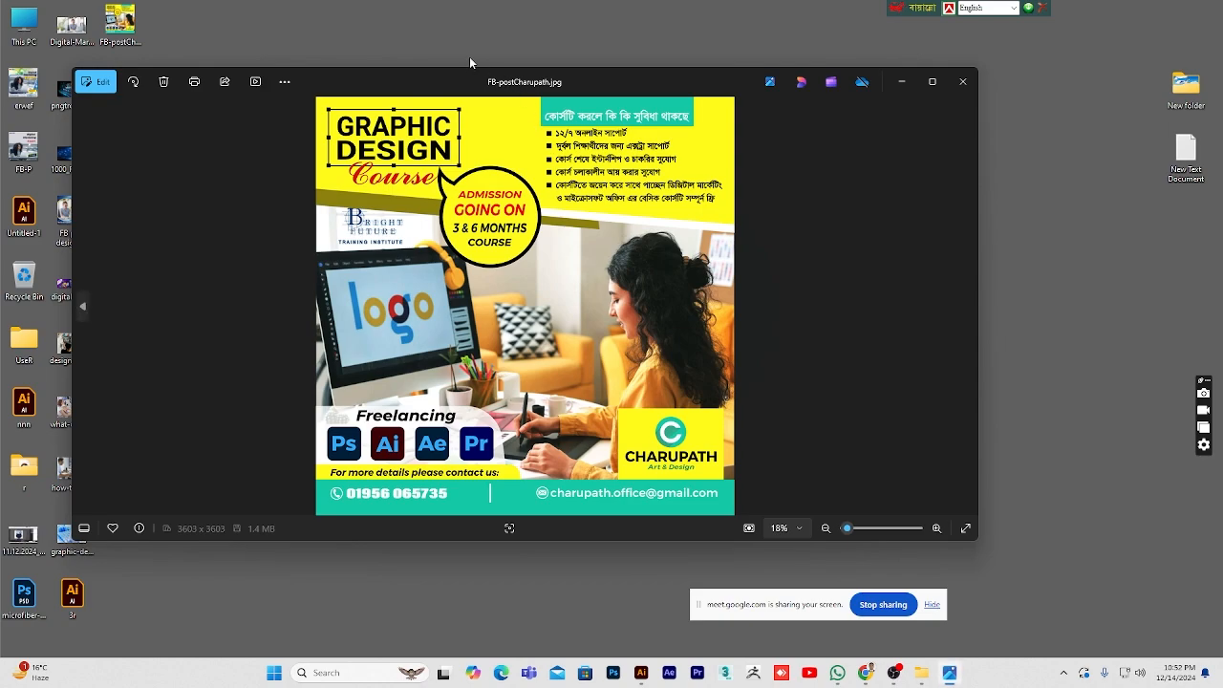
{"action": "left_click_drag", "start_coordinate": [465, 89], "coordinate": [516, 104]}
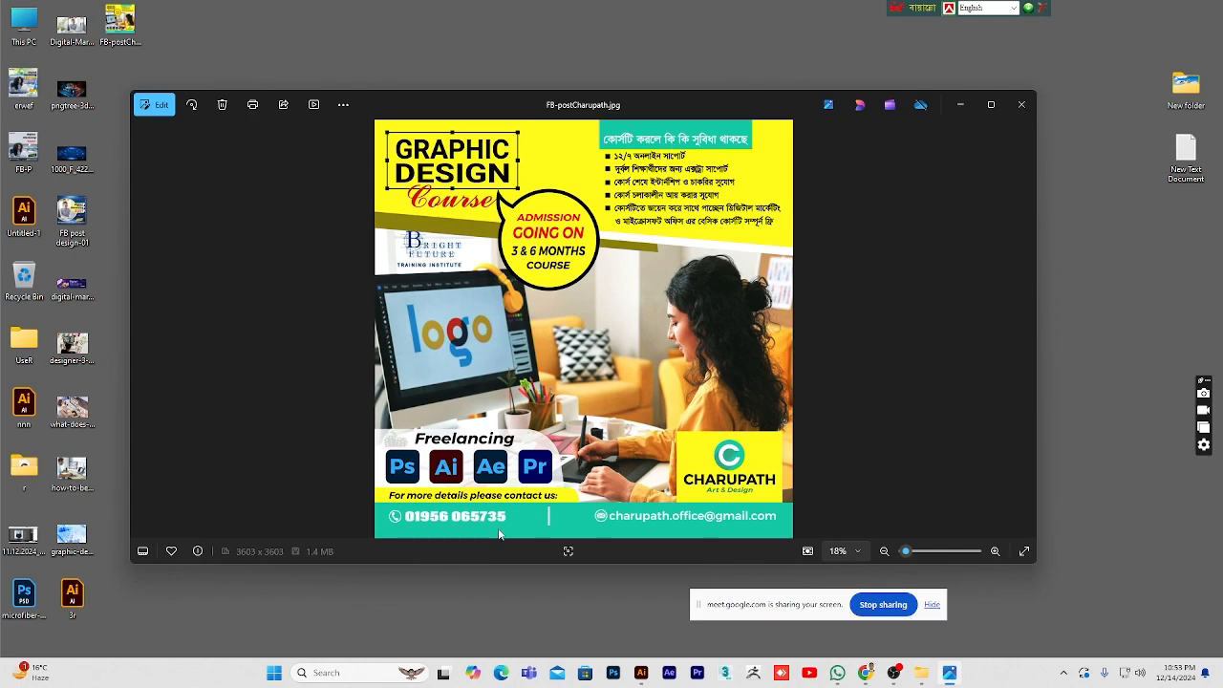
{"action": "left_click", "coordinate": [1022, 104]}
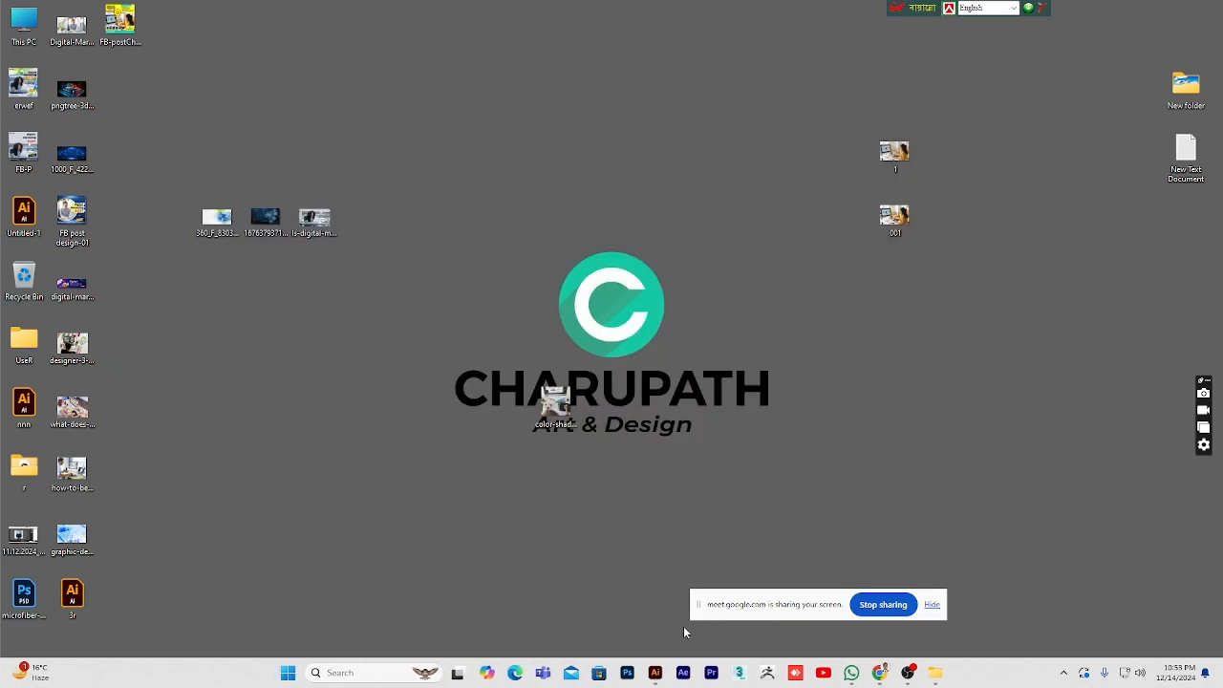
- Switch back to Illustrator and move the teal contact bar with its phone number, divider and email down about 15 px
{"action": "left_click", "coordinate": [654, 672]}
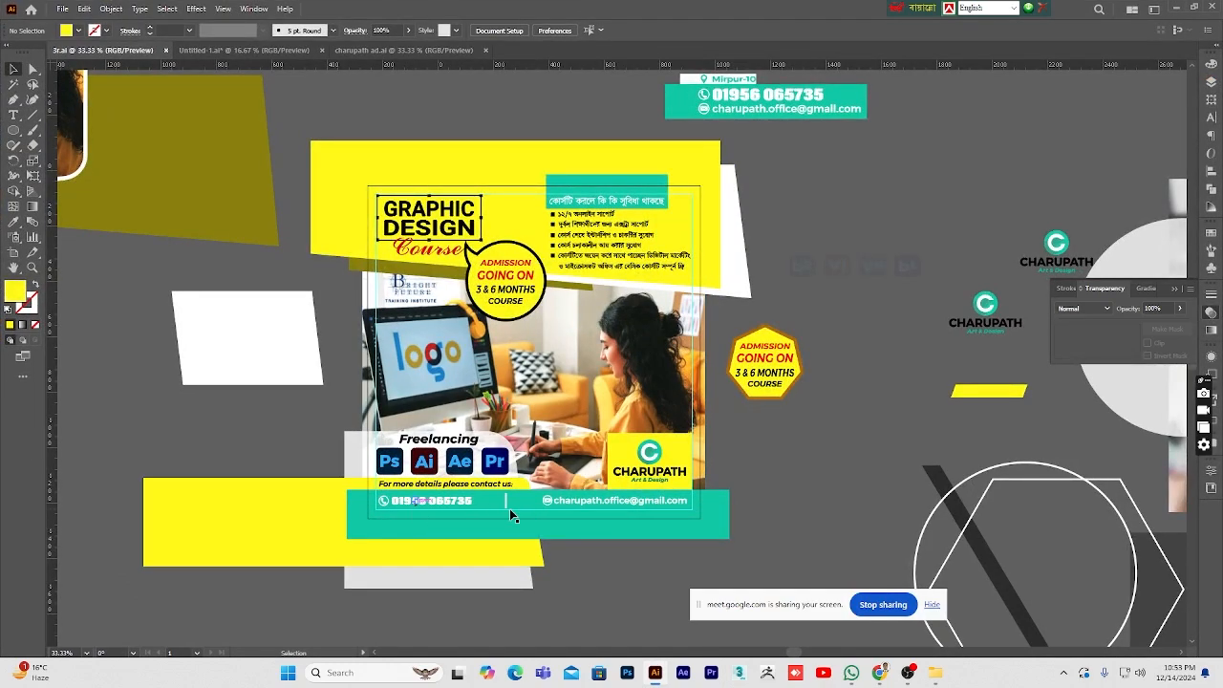
{"action": "left_click", "coordinate": [32, 267]}
{"action": "left_click", "coordinate": [574, 476], "text": "alt"}
{"action": "left_click", "coordinate": [598, 375]}
{"action": "left_click", "coordinate": [597, 374]}
{"action": "left_click", "coordinate": [594, 373]}
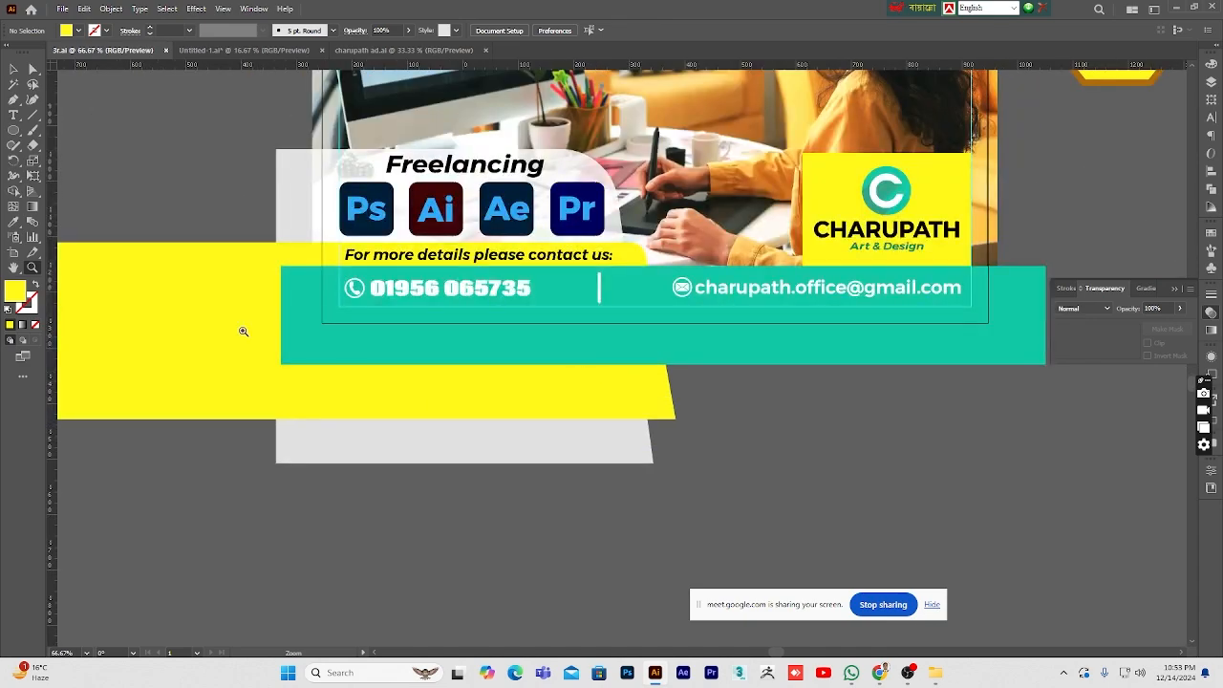
{"action": "left_click", "coordinate": [13, 269]}
{"action": "left_click_drag", "start_coordinate": [517, 350], "coordinate": [413, 443]}
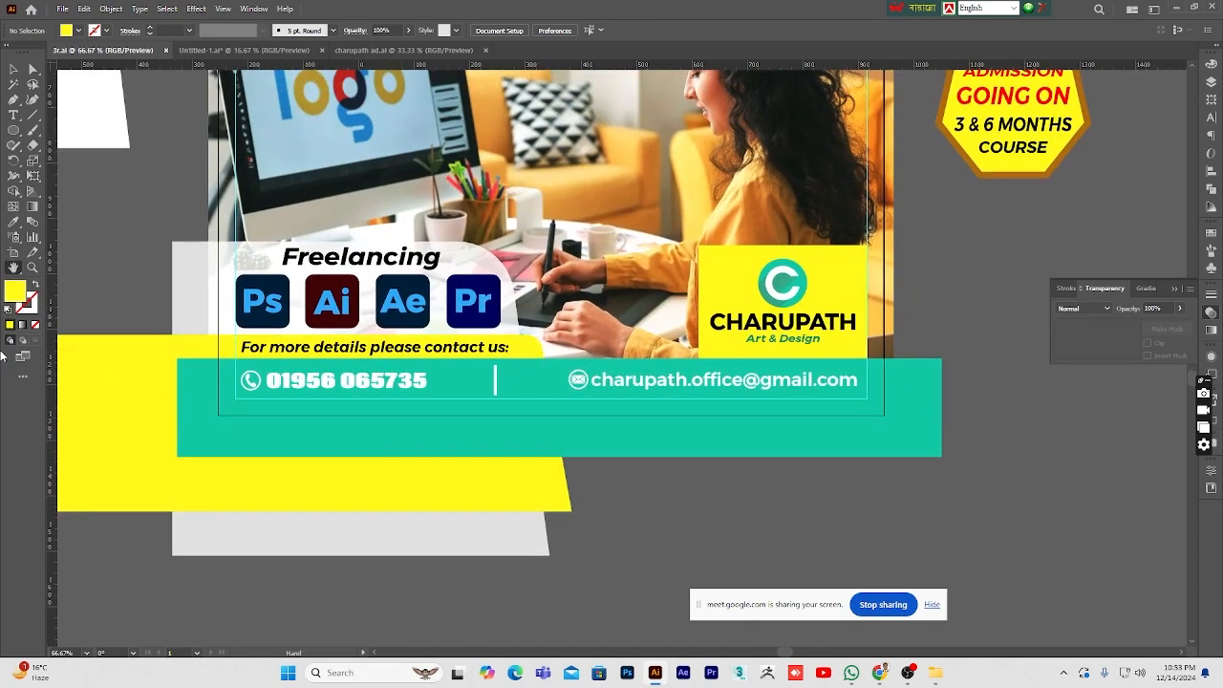
{"action": "left_click", "coordinate": [14, 68]}
{"action": "left_click", "coordinate": [399, 381]}
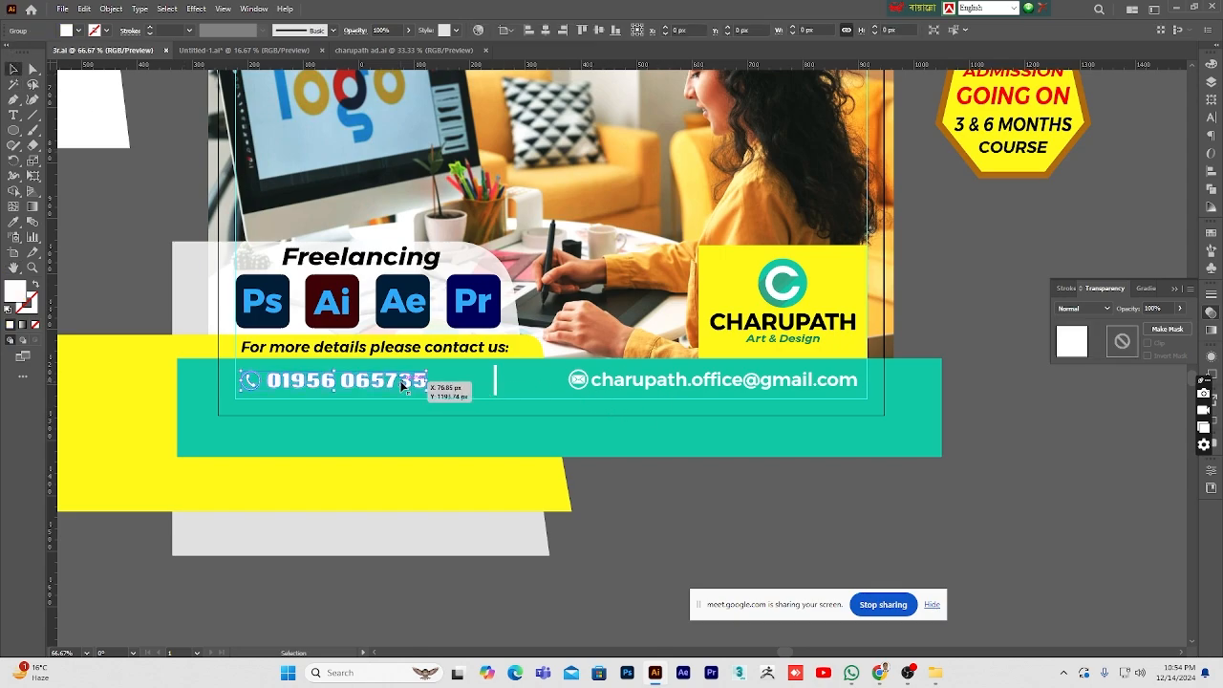
{"action": "left_click", "coordinate": [496, 380], "text": "shift"}
{"action": "left_click", "coordinate": [601, 378], "text": "shift"}
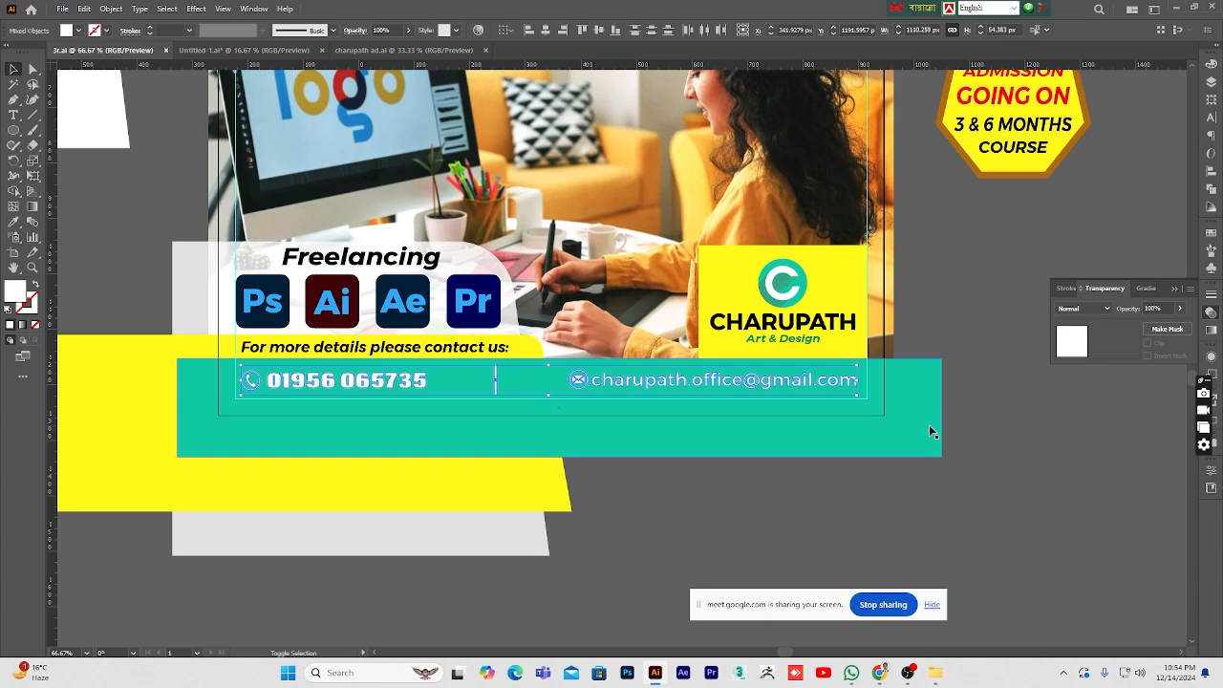
{"action": "left_click", "coordinate": [923, 411], "text": "shift"}
{"action": "key", "text": "Down"}
{"action": "key", "text": "Down"}
{"action": "key", "text": "Down"}
{"action": "key", "text": "Down"}
{"action": "key", "text": "Down"}
{"action": "key", "text": "Down"}
{"action": "key", "text": "Down"}
{"action": "key", "text": "Down"}
{"action": "key", "text": "Down"}
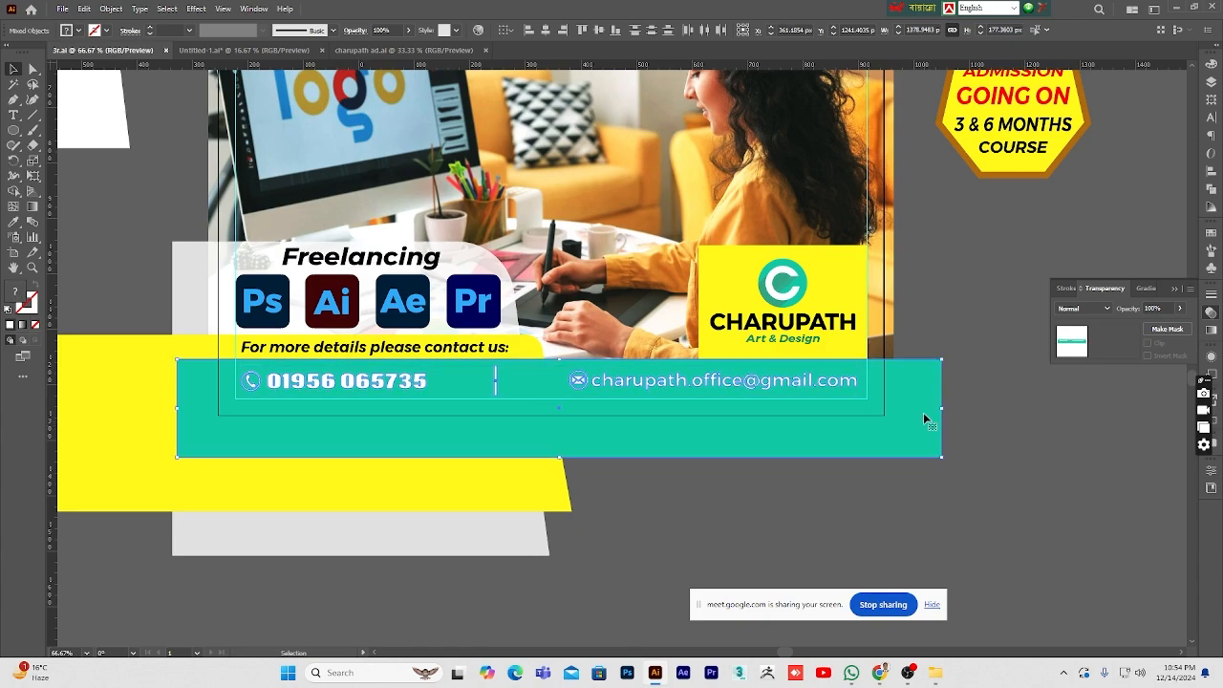
{"action": "key", "text": "Down"}
{"action": "key", "text": "Down"}
{"action": "key", "text": "Down"}
{"action": "key", "text": "Down"}
{"action": "key", "text": "Down"}
{"action": "key", "text": "Down"}
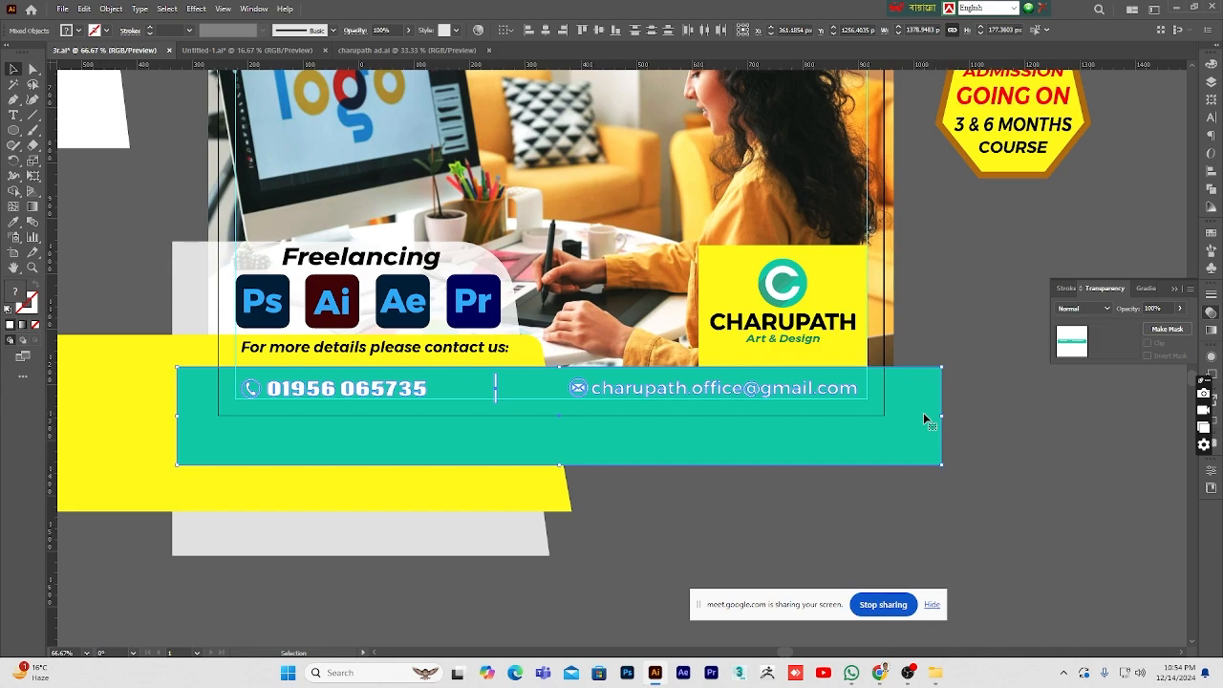
{"action": "left_click", "coordinate": [1008, 417]}
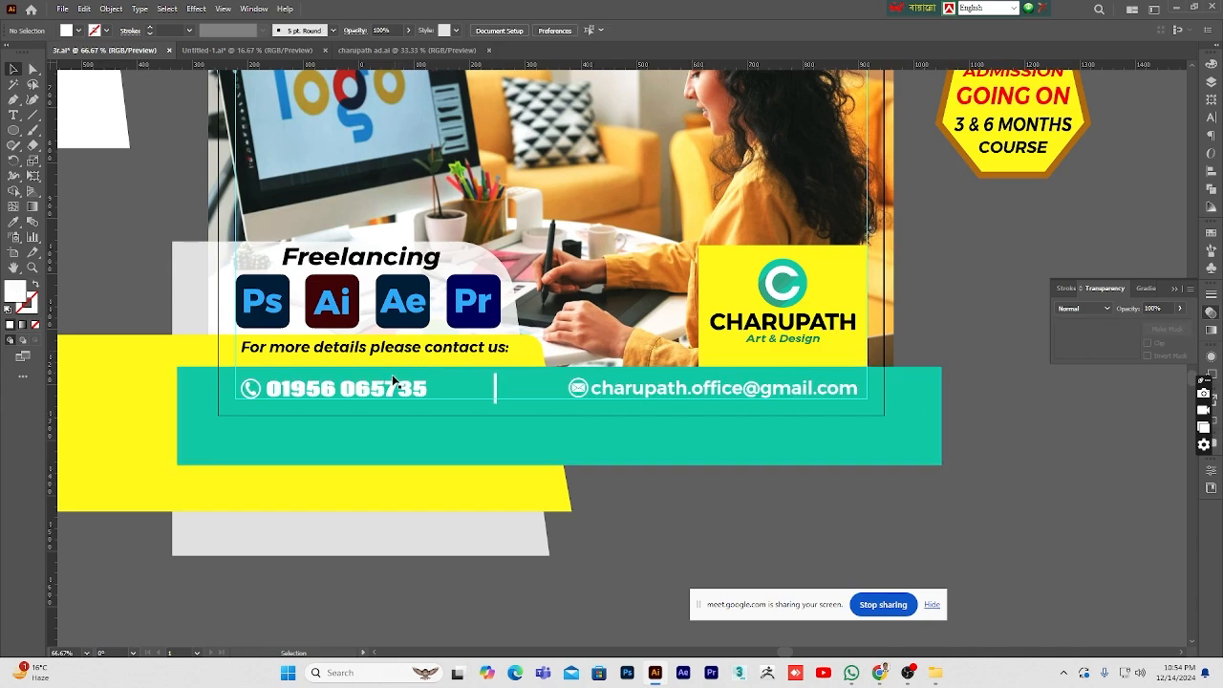
- Move the lower yellow shape together with the "For more details please contact us:" text down about 16 px
{"action": "left_click", "coordinate": [156, 362]}
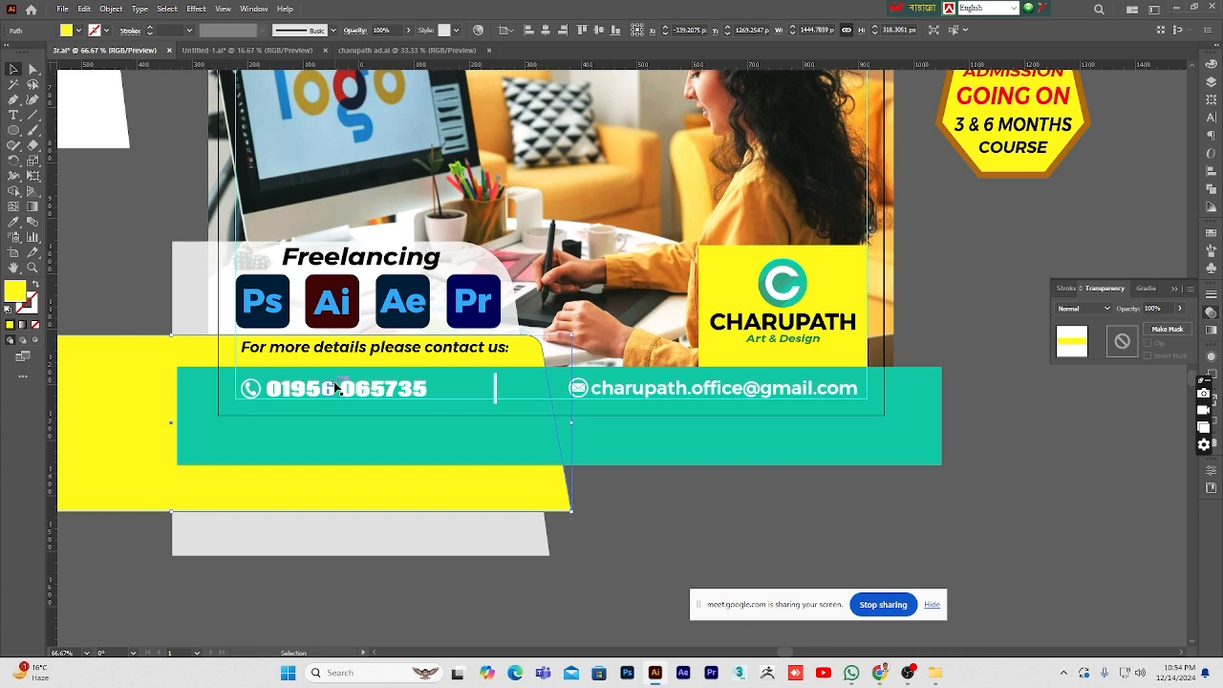
{"action": "left_click", "coordinate": [449, 350], "text": "shift"}
{"action": "key", "text": "Down"}
{"action": "key", "text": "Down"}
{"action": "key", "text": "Down"}
{"action": "key", "text": "Down"}
{"action": "key", "text": "Down"}
{"action": "key", "text": "Down"}
{"action": "key", "text": "Down"}
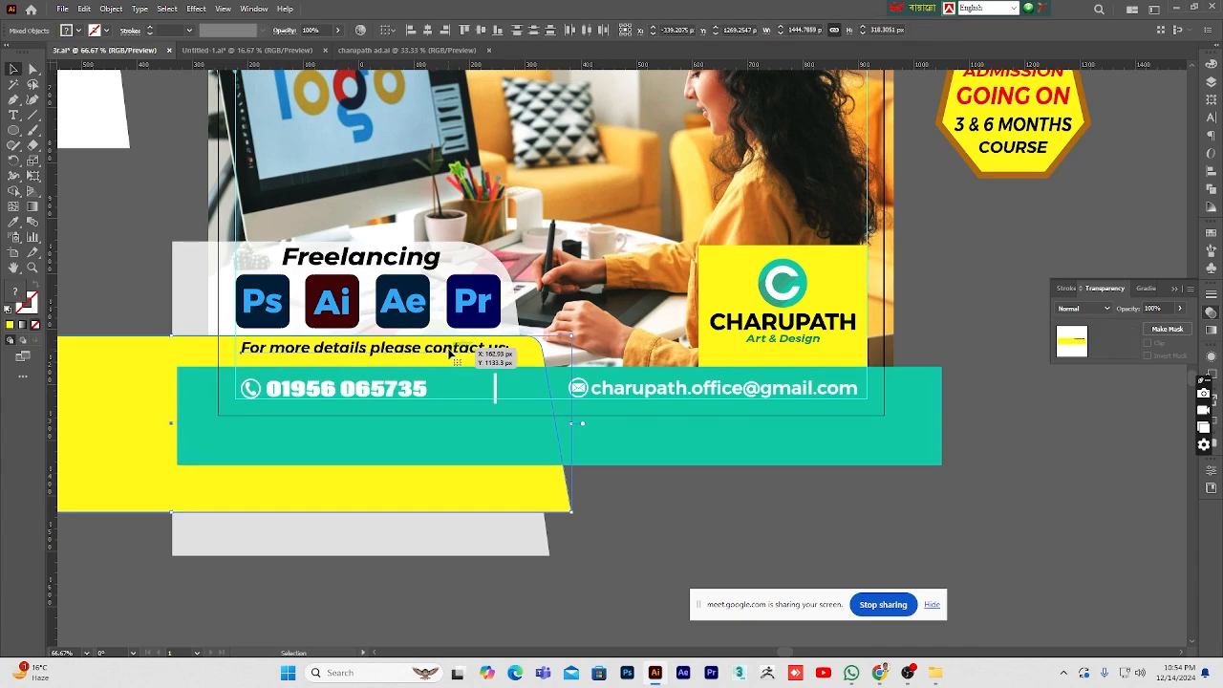
{"action": "key", "text": "Down"}
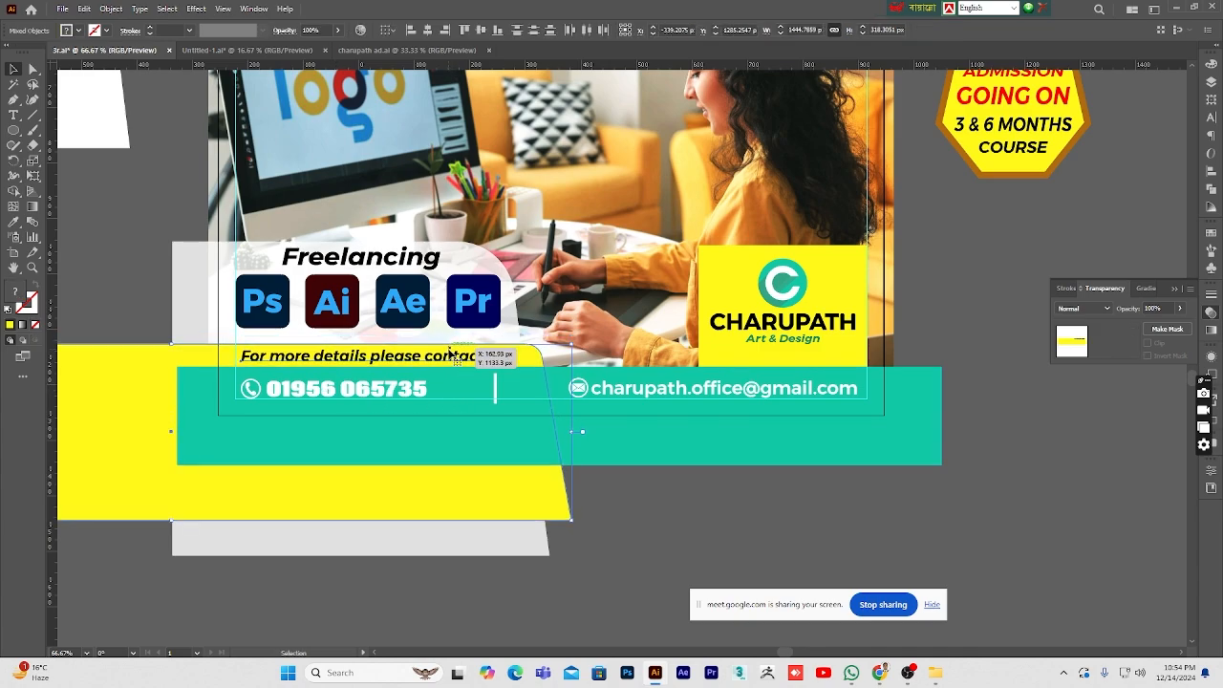
{"action": "left_click", "coordinate": [1024, 439]}
- Move the row of Adobe software icons and the "Freelancing" heading down about 14 px
{"action": "left_click", "coordinate": [273, 298]}
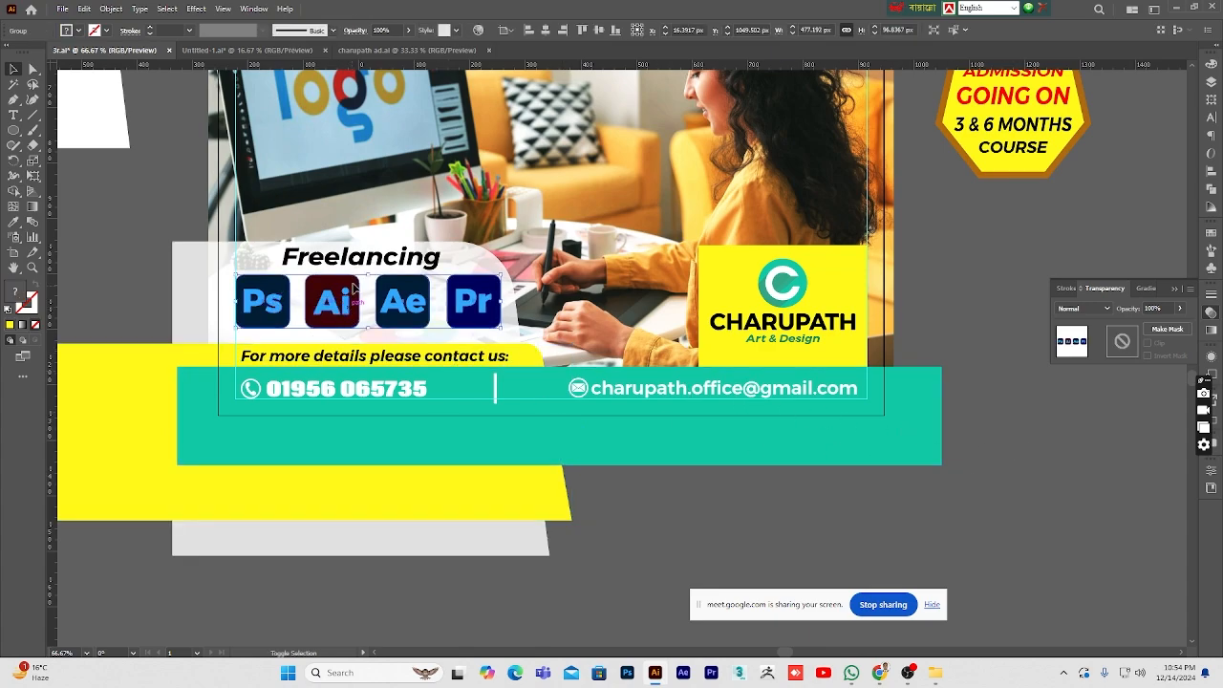
{"action": "key", "text": "Down"}
{"action": "key", "text": "Down"}
{"action": "key", "text": "Down"}
{"action": "key", "text": "Down"}
{"action": "key", "text": "Down"}
{"action": "key", "text": "Down"}
{"action": "key", "text": "Down"}
{"action": "key", "text": "Down"}
{"action": "key", "text": "Down"}
{"action": "key", "text": "Down"}
{"action": "key", "text": "Down"}
{"action": "key", "text": "Down"}
{"action": "key", "text": "Down"}
{"action": "key", "text": "Down"}
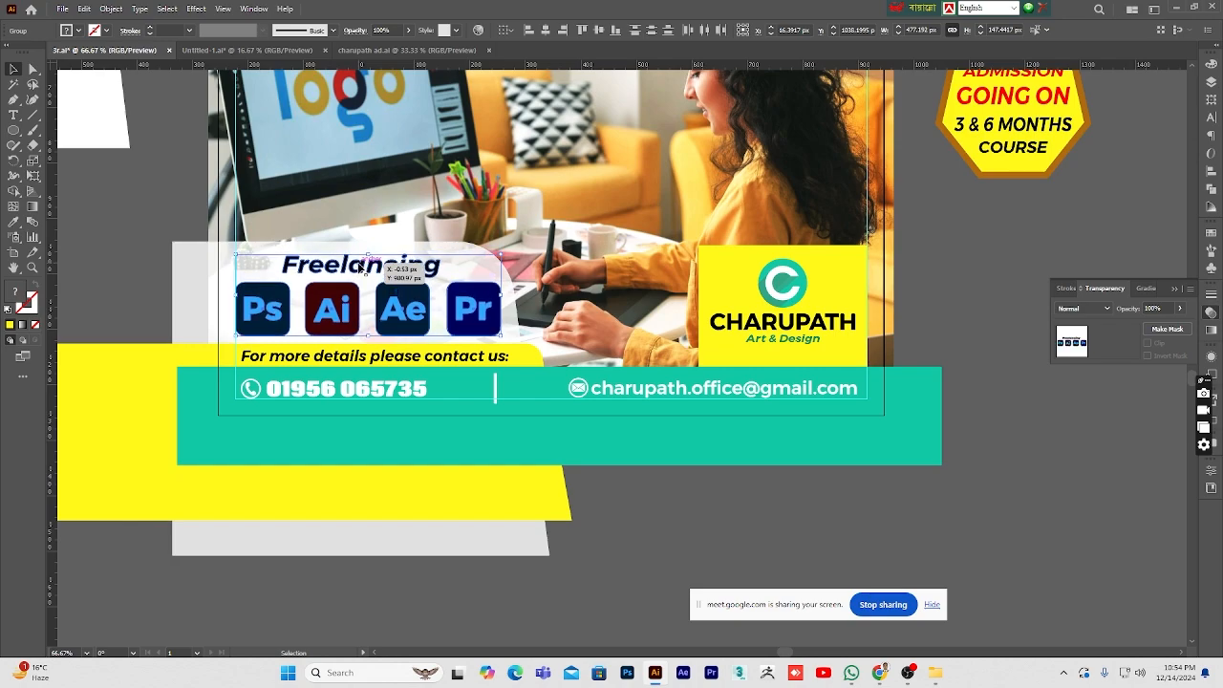
{"action": "left_click", "coordinate": [989, 441]}
- Move the translucent white panel behind the software icons down about 16 px
{"action": "left_click", "coordinate": [474, 261]}
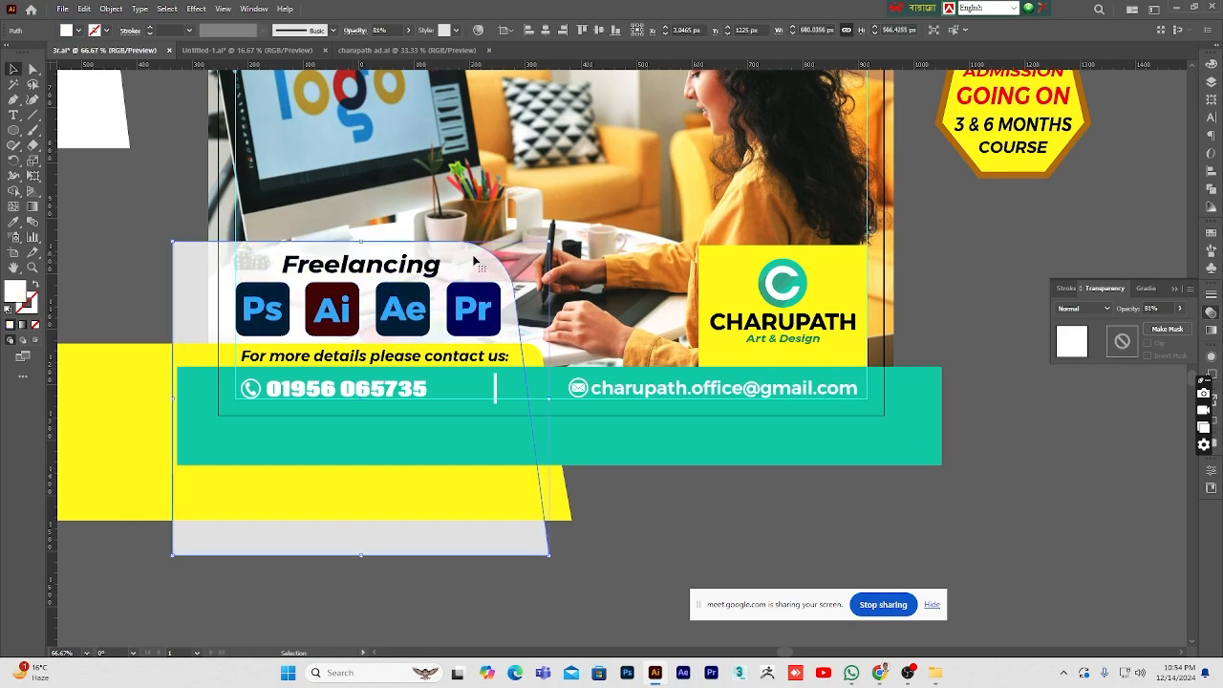
{"action": "key", "text": "Down"}
{"action": "key", "text": "Down"}
{"action": "key", "text": "Down"}
{"action": "key", "text": "Down"}
{"action": "key", "text": "Down"}
{"action": "key", "text": "Down"}
{"action": "key", "text": "Down"}
{"action": "key", "text": "Down"}
{"action": "key", "text": "Down"}
{"action": "key", "text": "Down"}
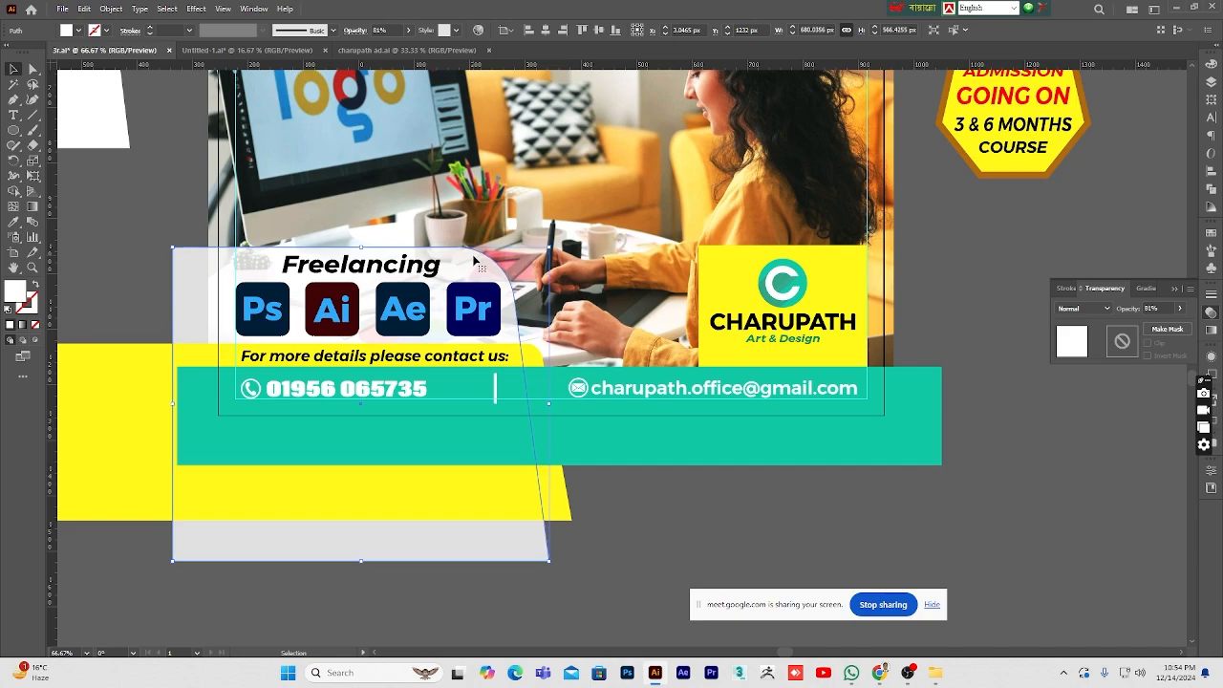
{"action": "key", "text": "Down"}
{"action": "key", "text": "Down"}
{"action": "key", "text": "Down"}
{"action": "key", "text": "Down"}
{"action": "key", "text": "Down"}
{"action": "key", "text": "Down"}
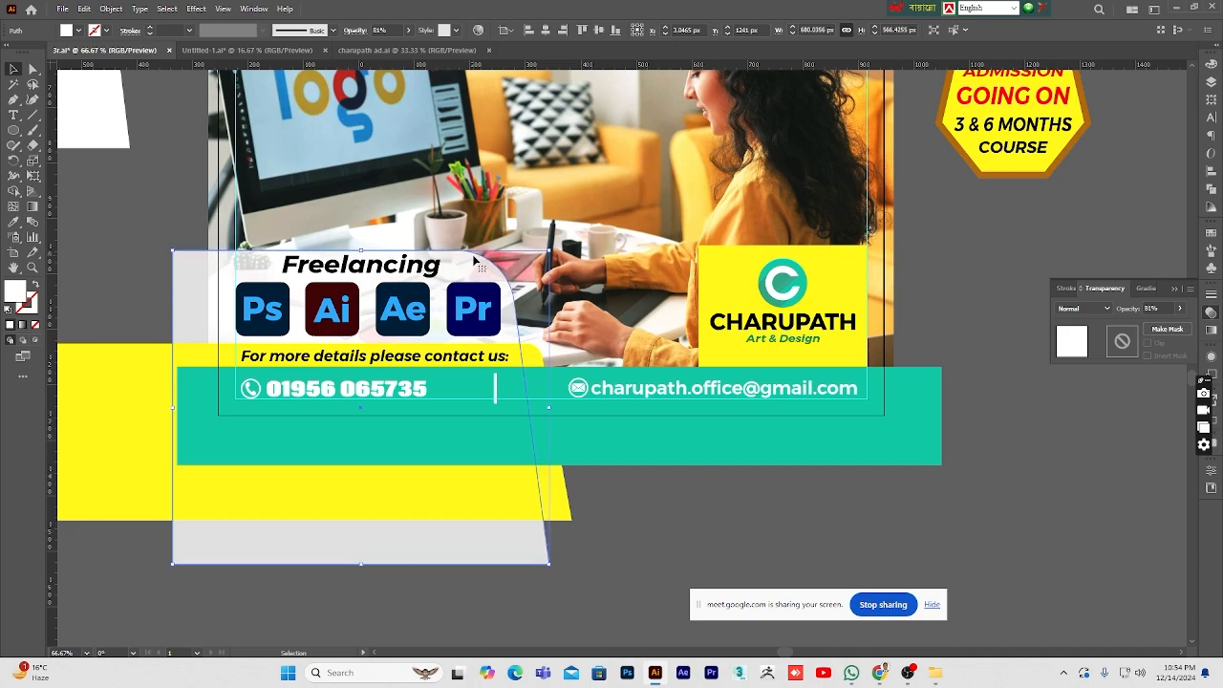
{"action": "left_click", "coordinate": [993, 457]}
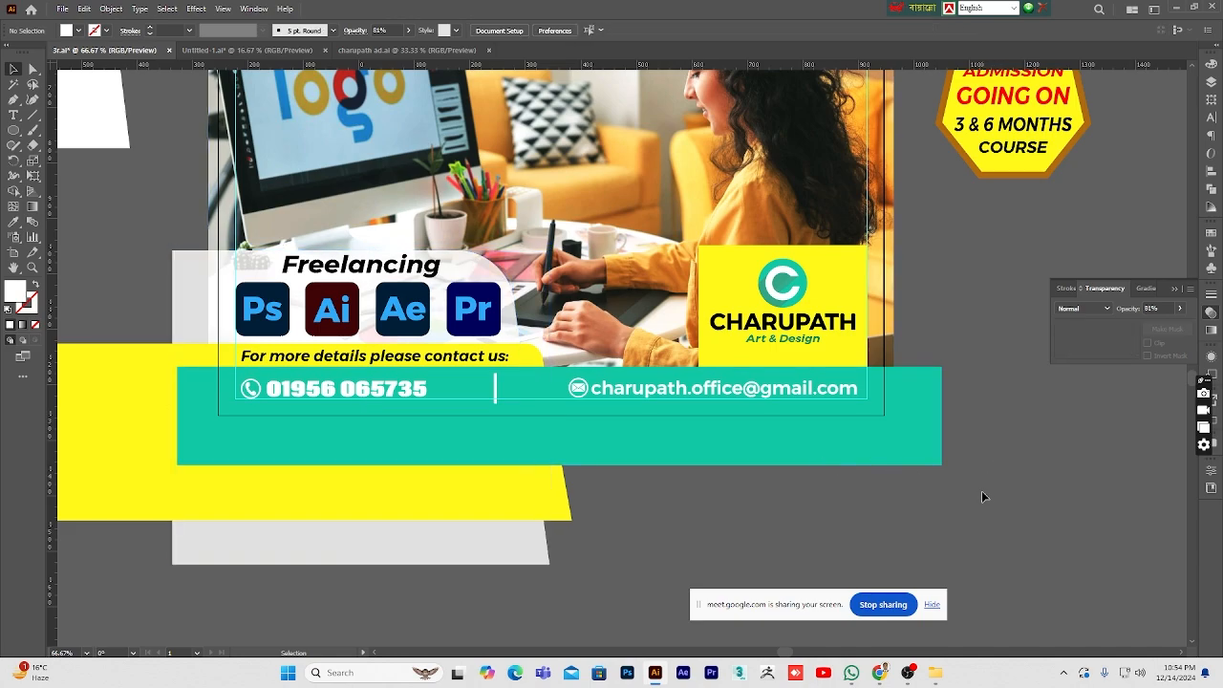
- Move the yellow logo box and the CHARUPATH logo about 31 px right, to the artboard's right edge
{"action": "scroll", "coordinate": [981, 490], "scroll_direction": "down", "scroll_amount": 1}
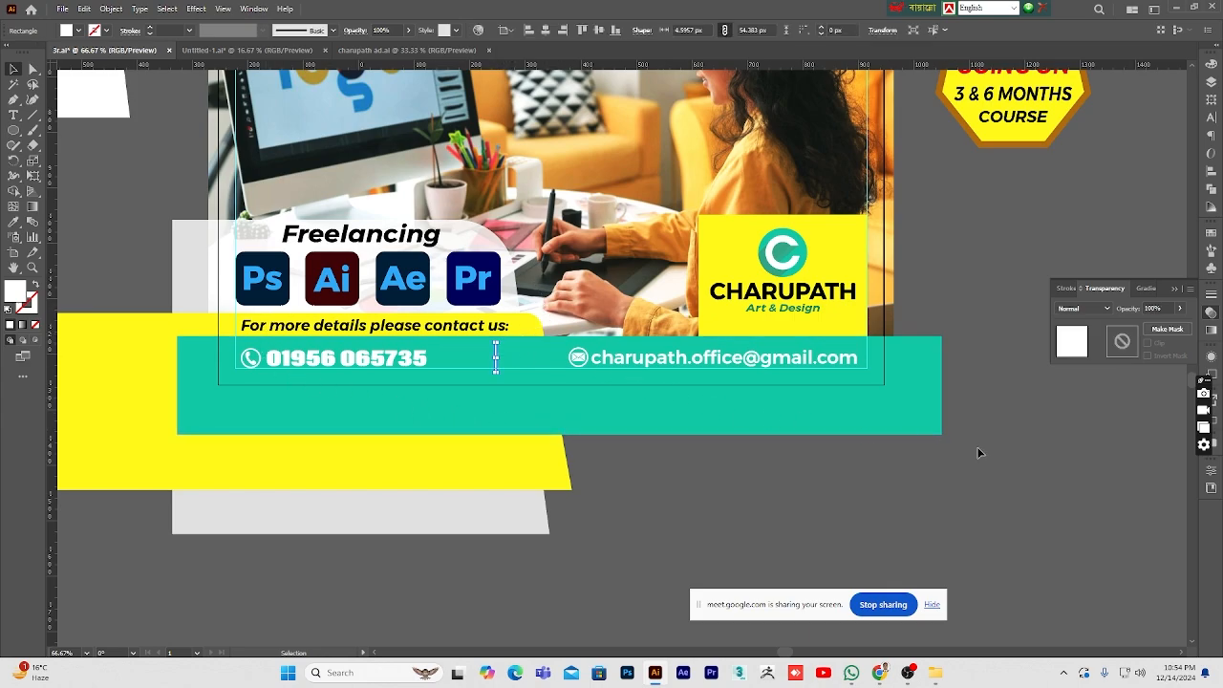
{"action": "scroll", "coordinate": [937, 492], "scroll_direction": "up", "scroll_amount": 1}
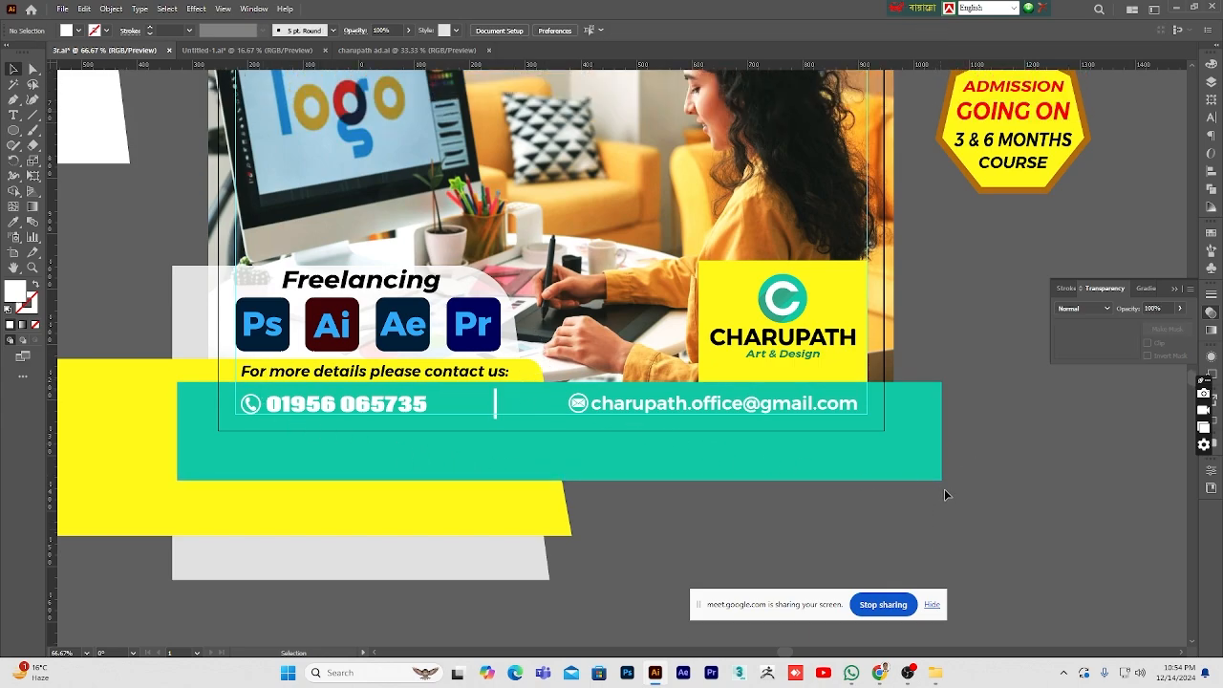
{"action": "scroll", "coordinate": [1014, 477], "scroll_direction": "up", "scroll_amount": 2}
{"action": "left_click", "coordinate": [814, 390]}
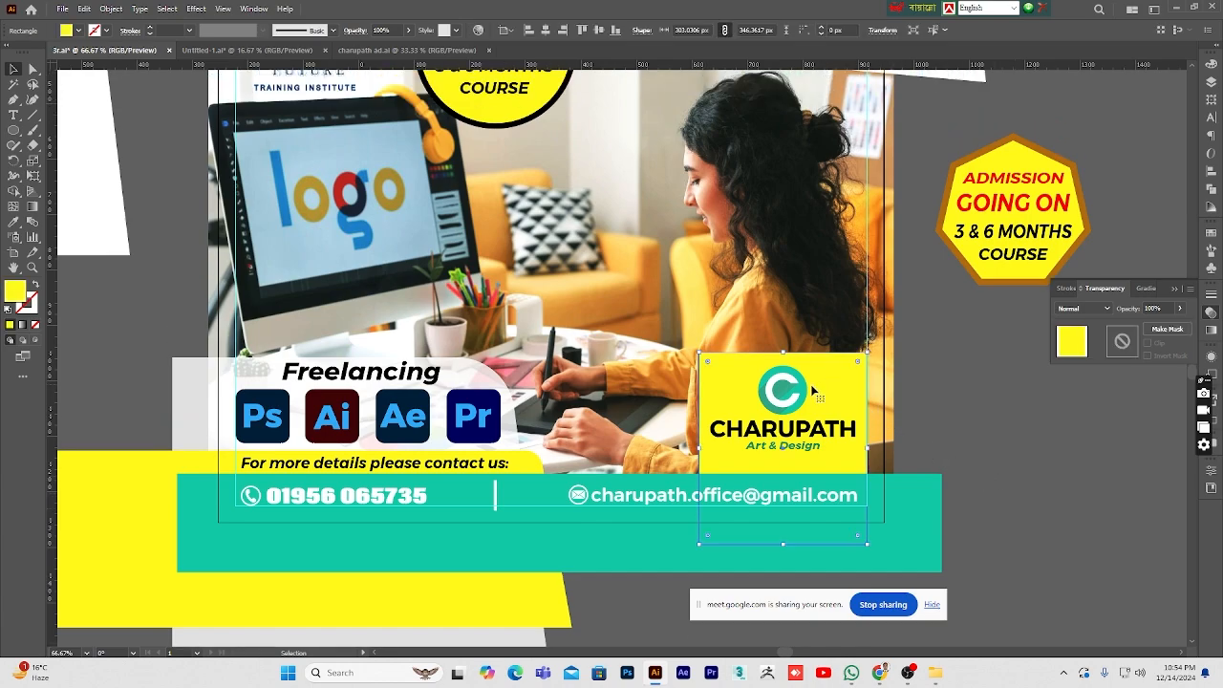
{"action": "left_click", "coordinate": [789, 392], "text": "shift"}
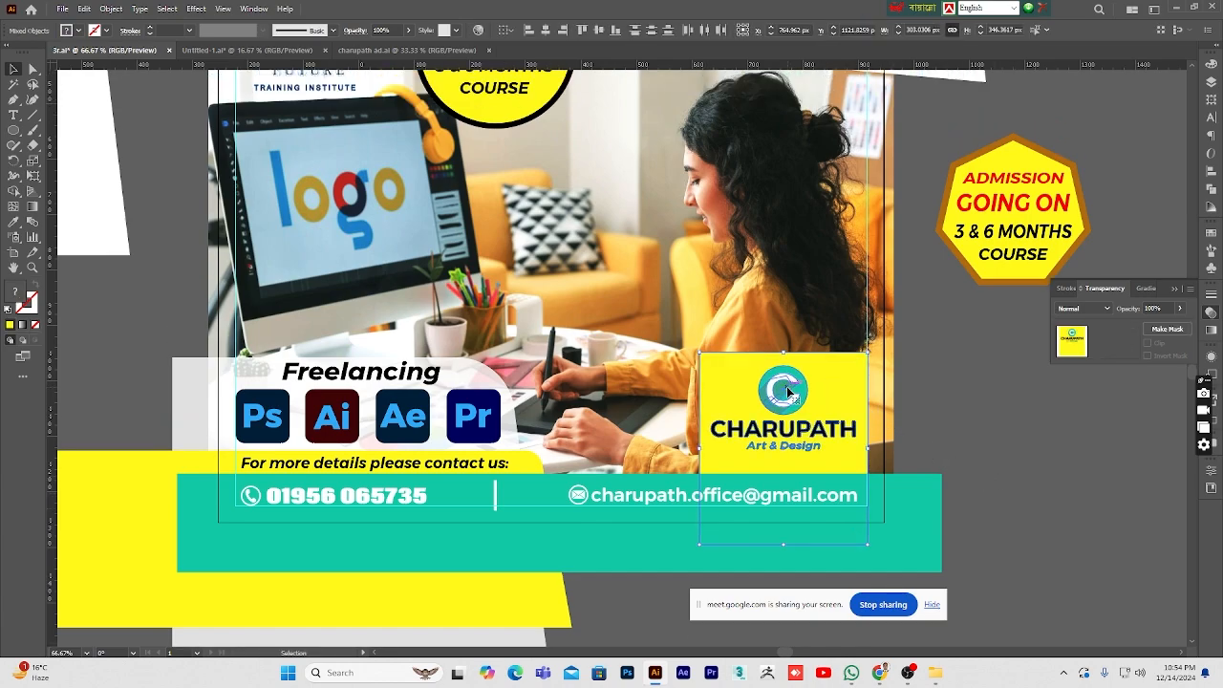
{"action": "key", "text": "Right"}
{"action": "key", "text": "Right"}
{"action": "key", "text": "Right"}
{"action": "key", "text": "Right"}
{"action": "key", "text": "Right"}
{"action": "key", "text": "Right"}
{"action": "key", "text": "Right"}
{"action": "key", "text": "Right"}
{"action": "key", "text": "Right"}
{"action": "key", "text": "Right"}
{"action": "key", "text": "Right"}
{"action": "key", "text": "Right"}
{"action": "key", "text": "Right"}
{"action": "key", "text": "Right"}
{"action": "key", "text": "Right"}
{"action": "key", "text": "Right"}
{"action": "key", "text": "Right"}
{"action": "key", "text": "Right"}
{"action": "key", "text": "Right"}
{"action": "key", "text": "Right"}
{"action": "key", "text": "Right"}
{"action": "key", "text": "Right"}
{"action": "key", "text": "Right"}
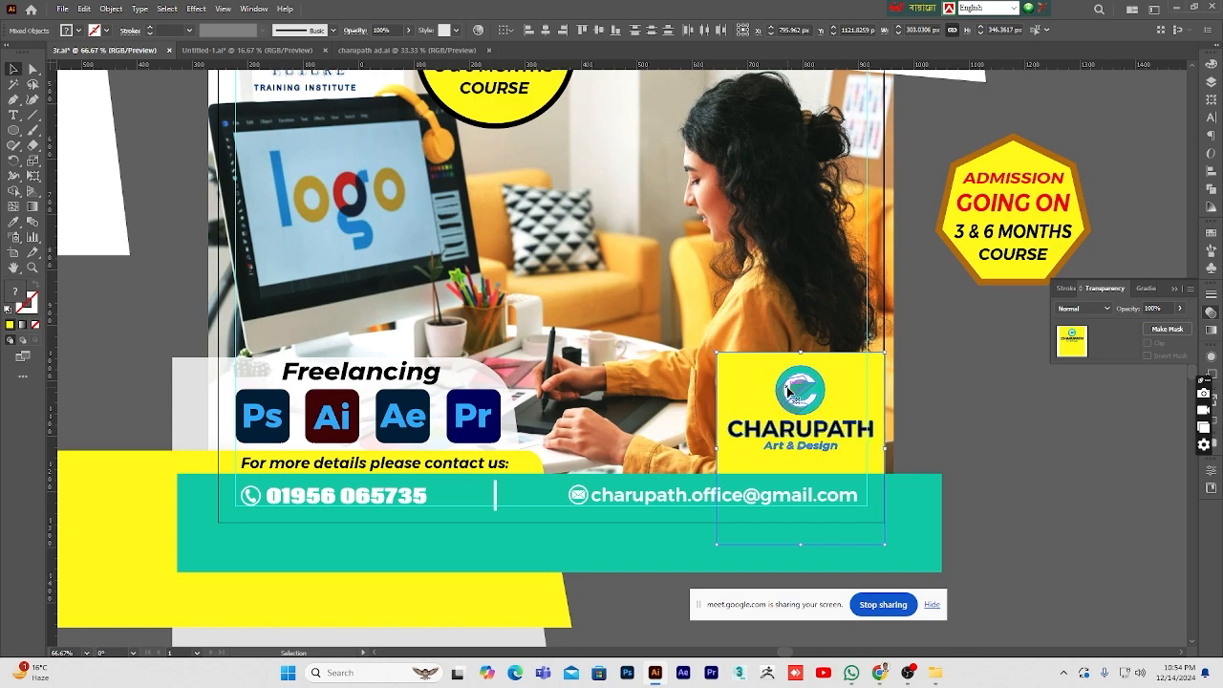
{"action": "left_click", "coordinate": [1041, 478]}
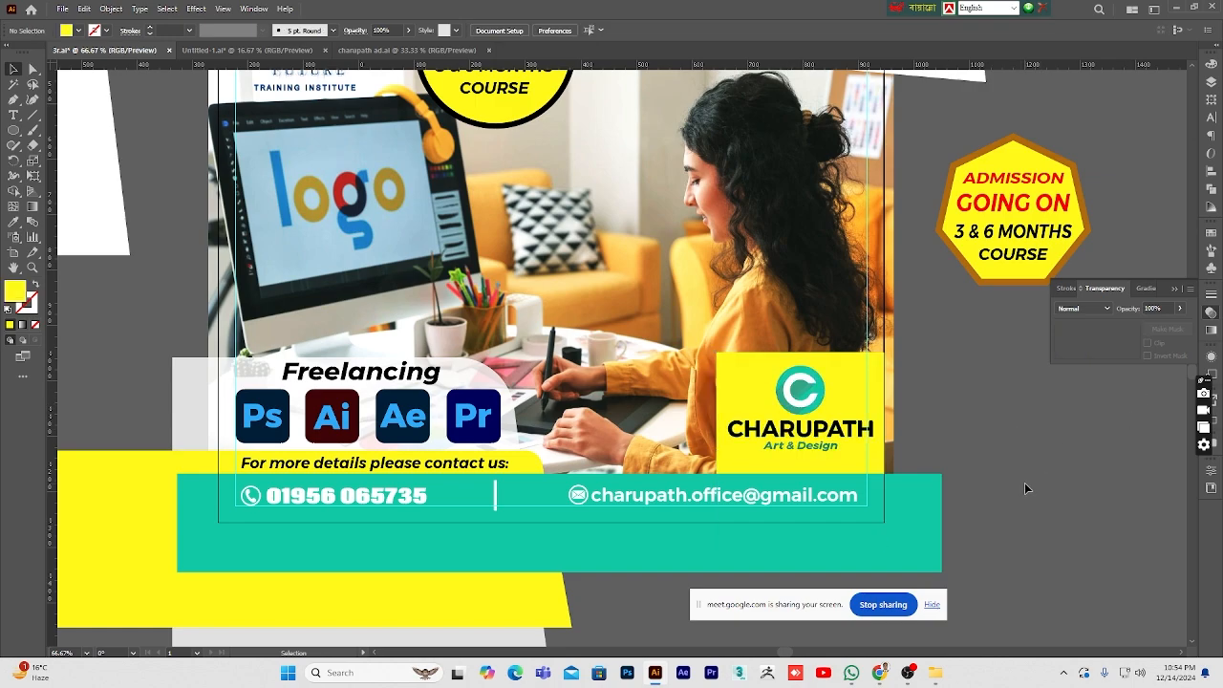
- Align the CHARUPATH logo and its yellow box by their horizontal centers, and extend the box's left edge slightly outward
{"action": "scroll", "coordinate": [1024, 482], "scroll_direction": "up", "scroll_amount": 2}
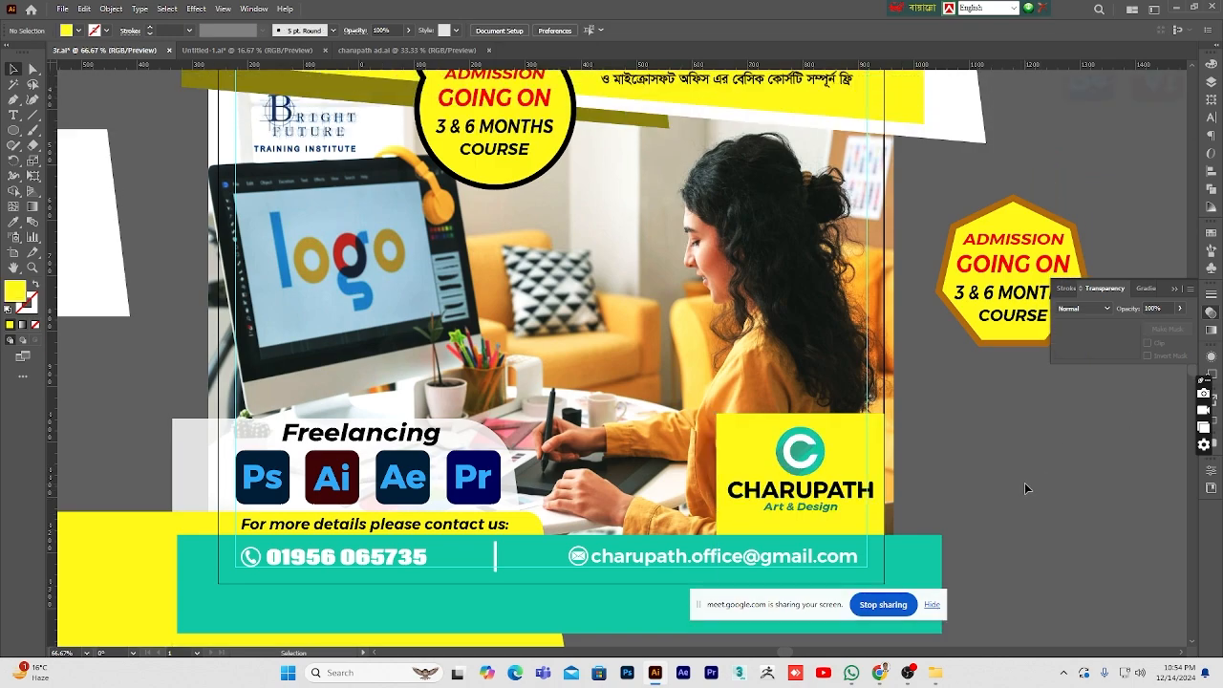
{"action": "left_click", "coordinate": [801, 457]}
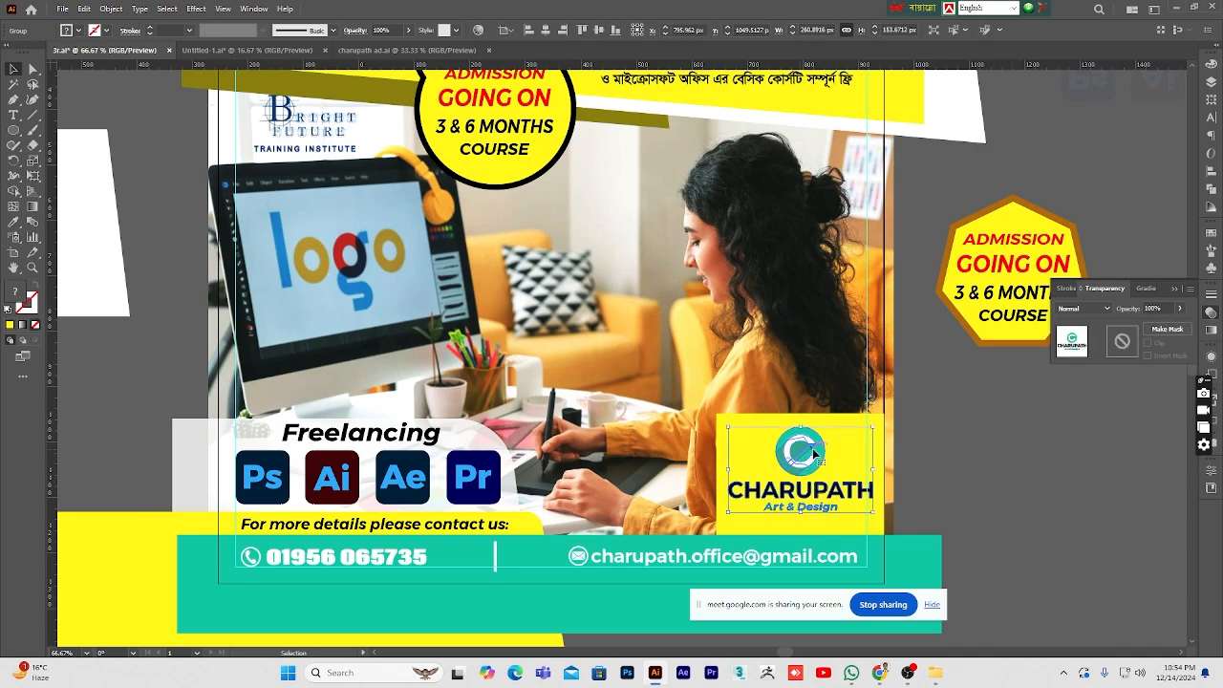
{"action": "left_click", "coordinate": [773, 421], "text": "shift"}
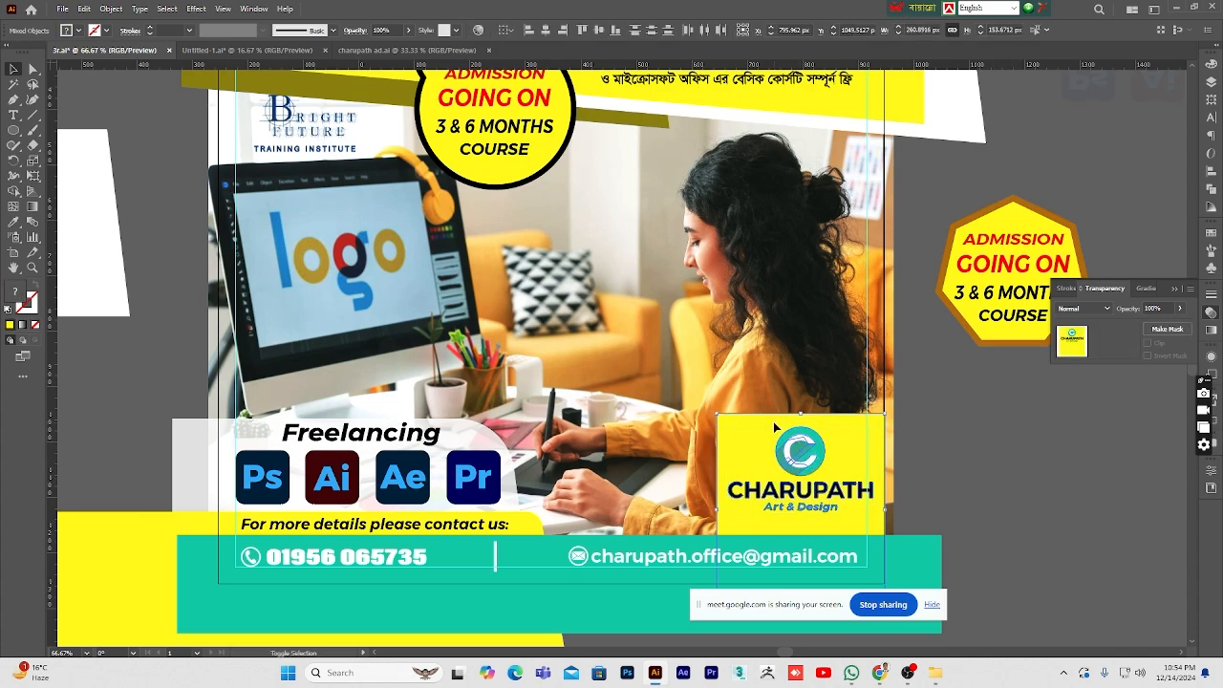
{"action": "left_click", "coordinate": [547, 32]}
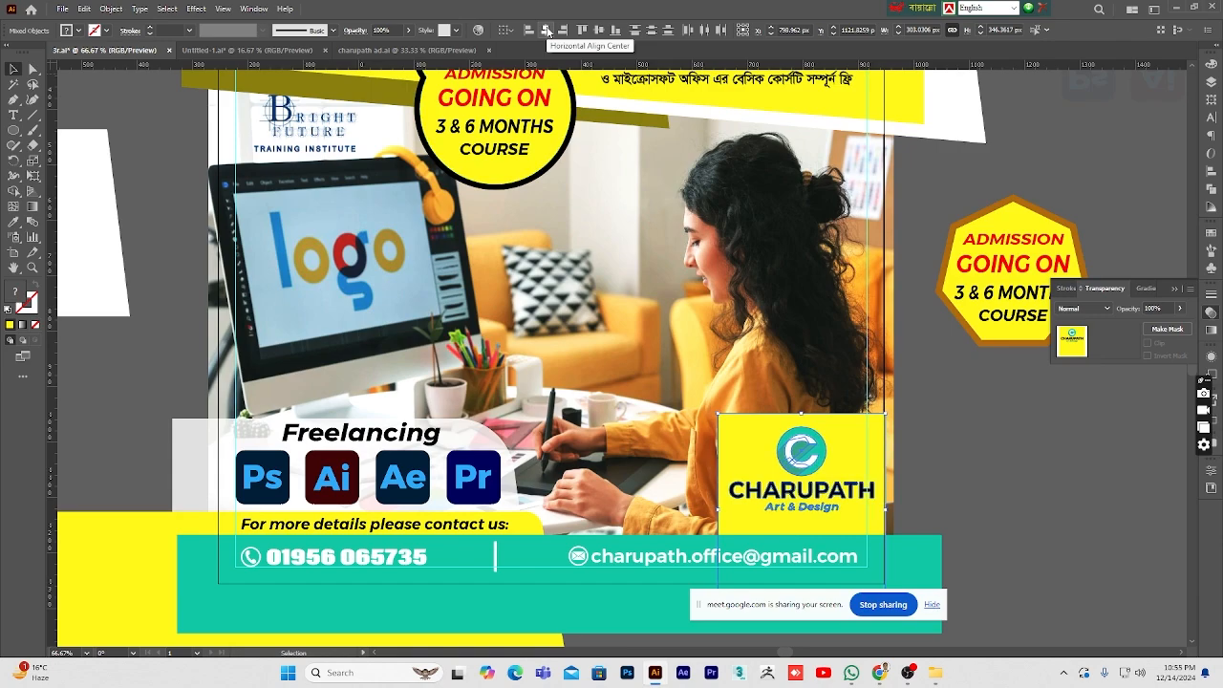
{"action": "left_click", "coordinate": [966, 456]}
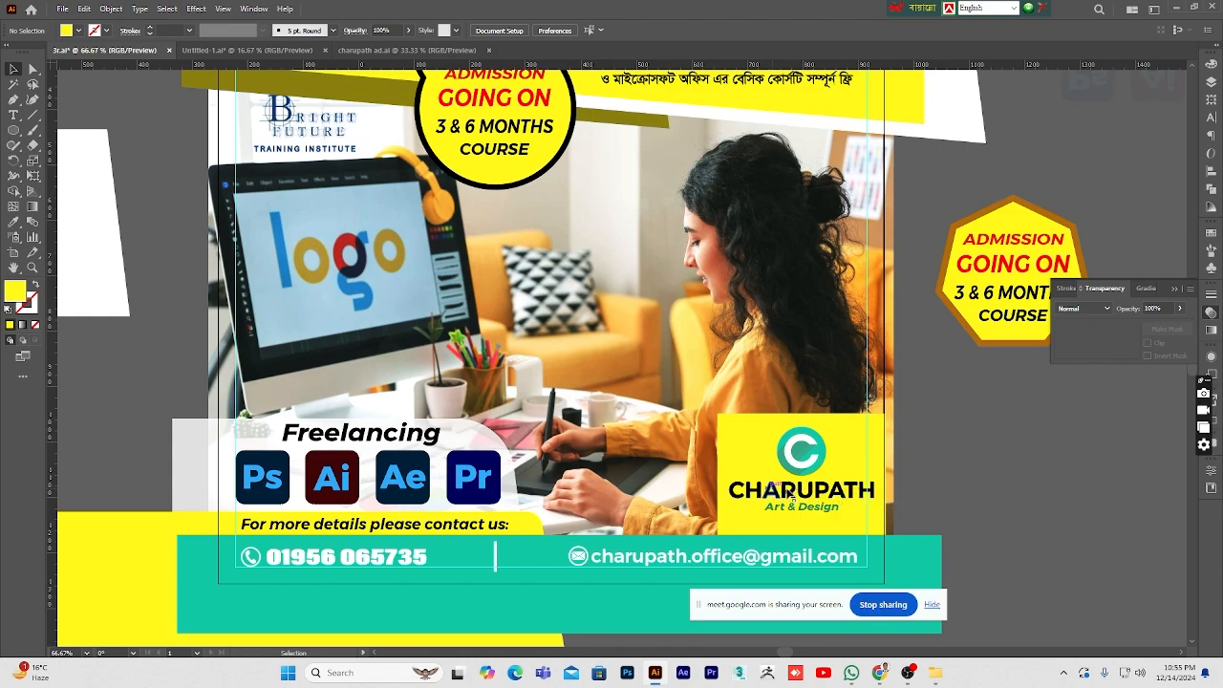
{"action": "left_click", "coordinate": [762, 458]}
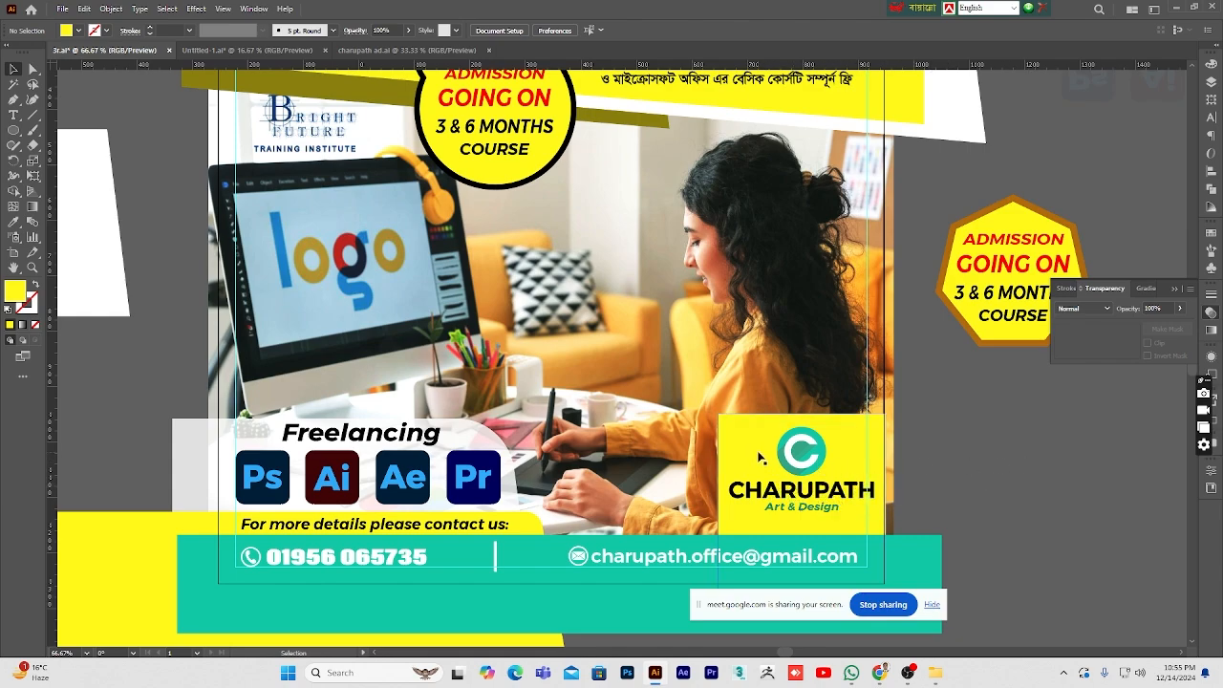
{"action": "left_click_drag", "start_coordinate": [720, 511], "coordinate": [717, 512]}
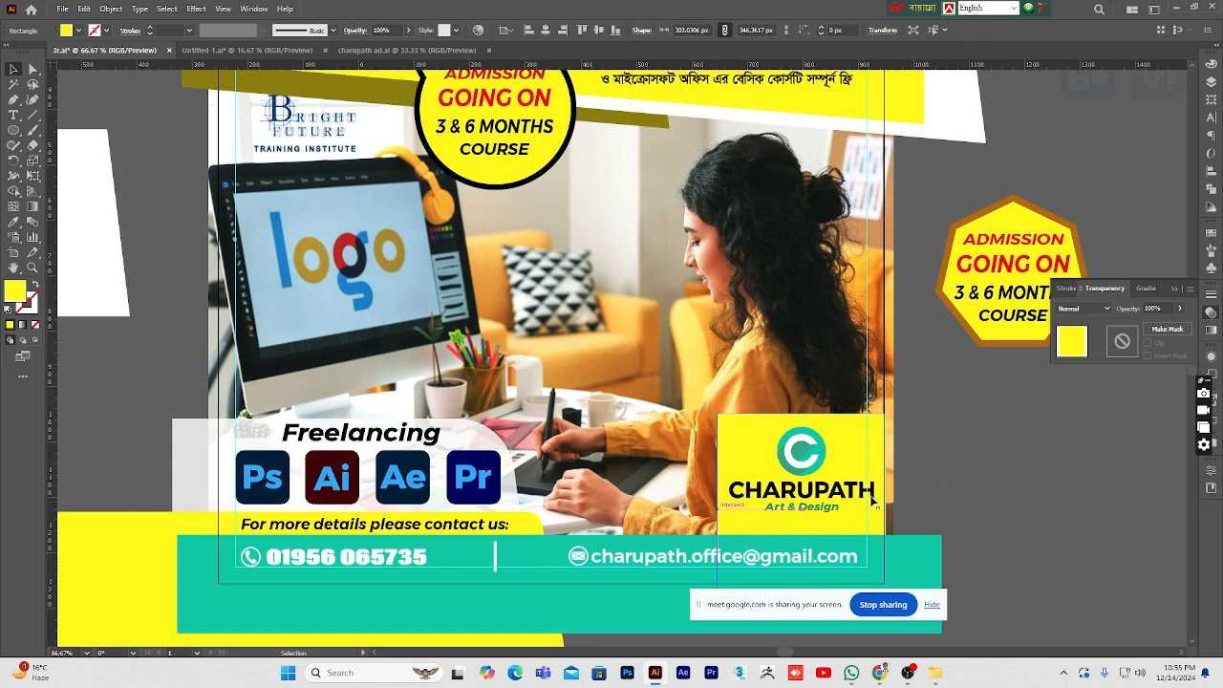
- Move the CHARUPATH logo about 13 px left within the yellow box, keeping it inside the right margin guide
{"action": "left_click", "coordinate": [807, 458]}
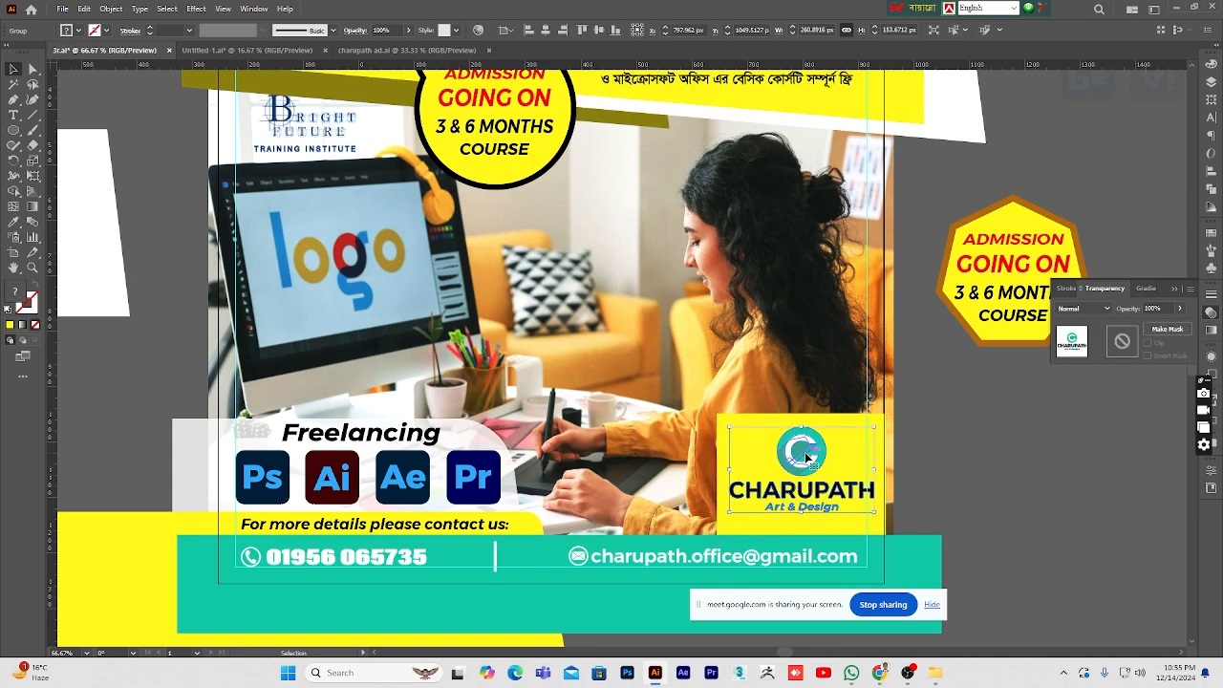
{"action": "key", "text": "Left"}
{"action": "key", "text": "Left"}
{"action": "key", "text": "Left"}
{"action": "key", "text": "Left"}
{"action": "key", "text": "Left"}
{"action": "key", "text": "Left"}
{"action": "key", "text": "Left"}
{"action": "key", "text": "Left"}
{"action": "key", "text": "Left"}
{"action": "key", "text": "Left"}
{"action": "key", "text": "Left"}
{"action": "key", "text": "Left"}
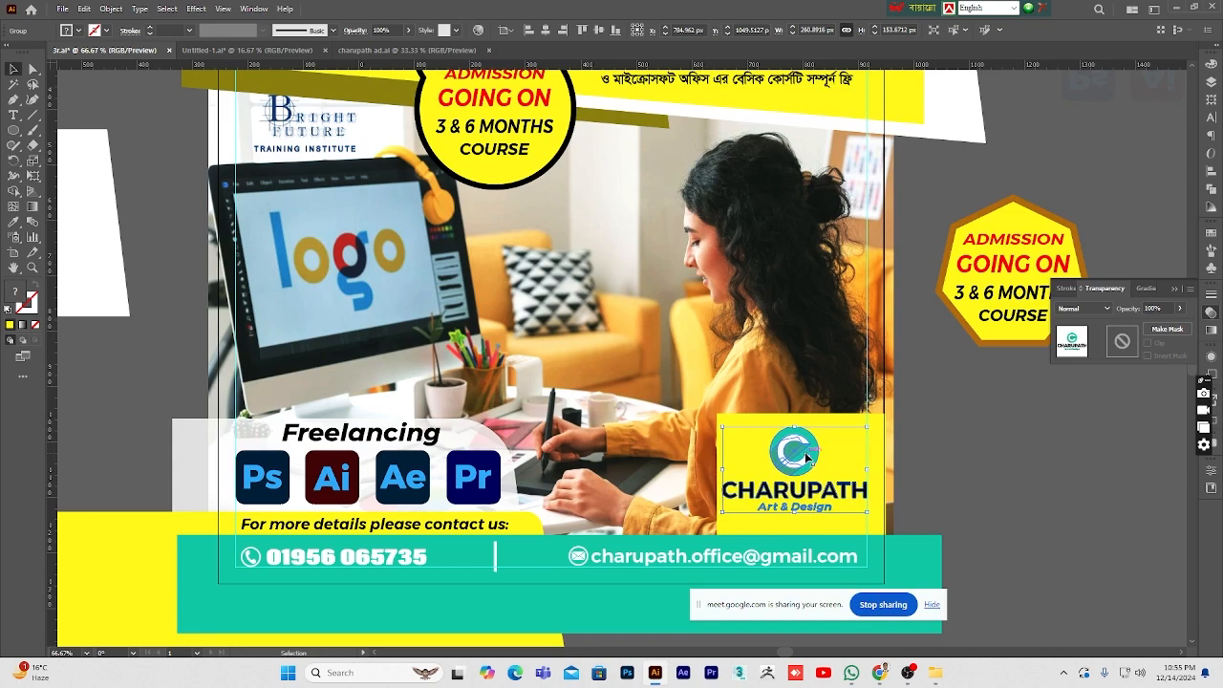
{"action": "left_click", "coordinate": [979, 434]}
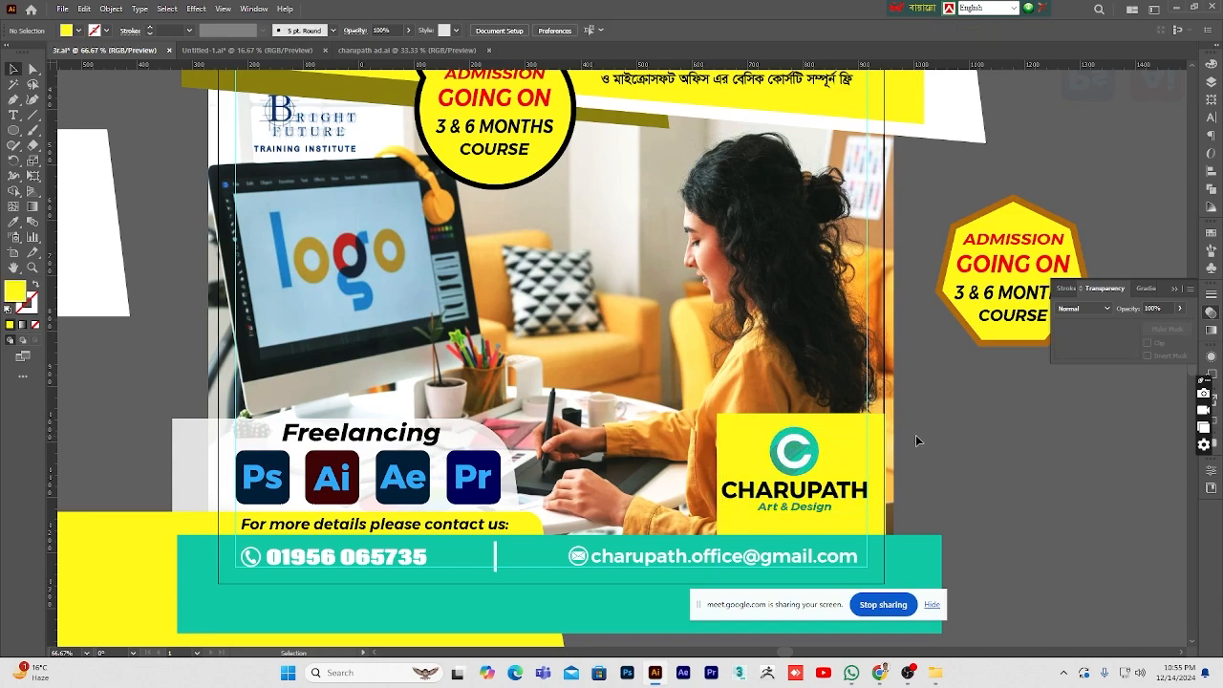
- Widen the yellow logo box to about 310 px by extending its left edge, and lower the box slightly
{"action": "left_click", "coordinate": [874, 442]}
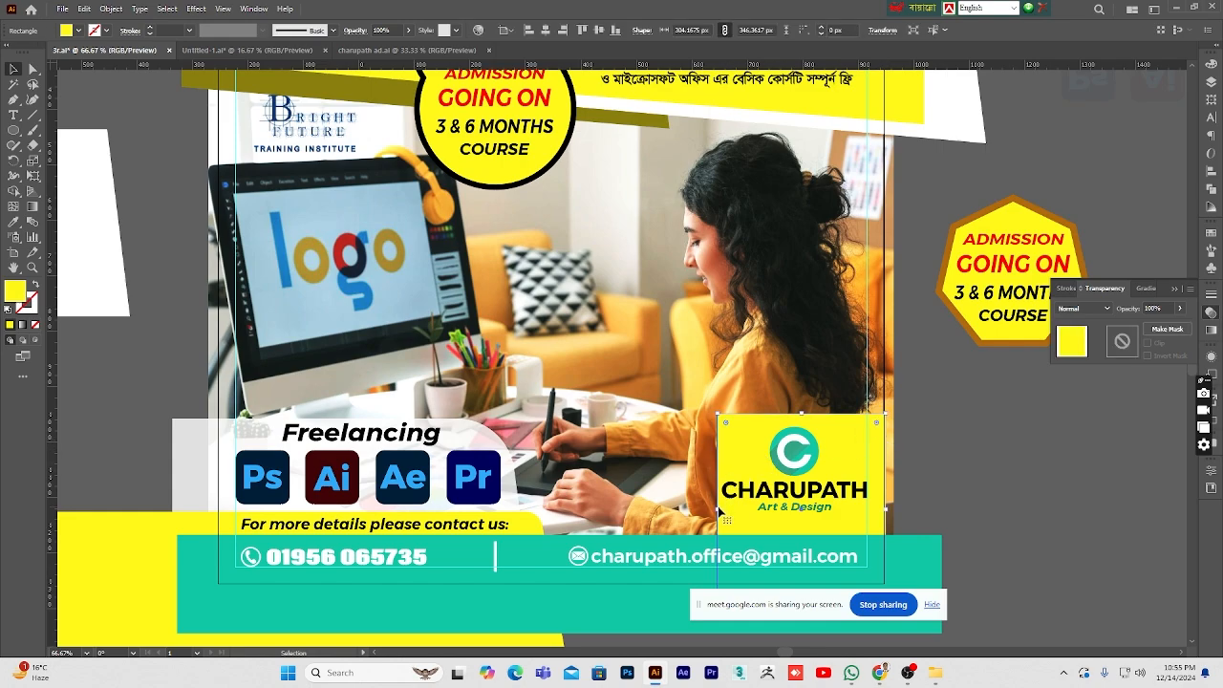
{"action": "left_click_drag", "start_coordinate": [718, 511], "coordinate": [715, 511]}
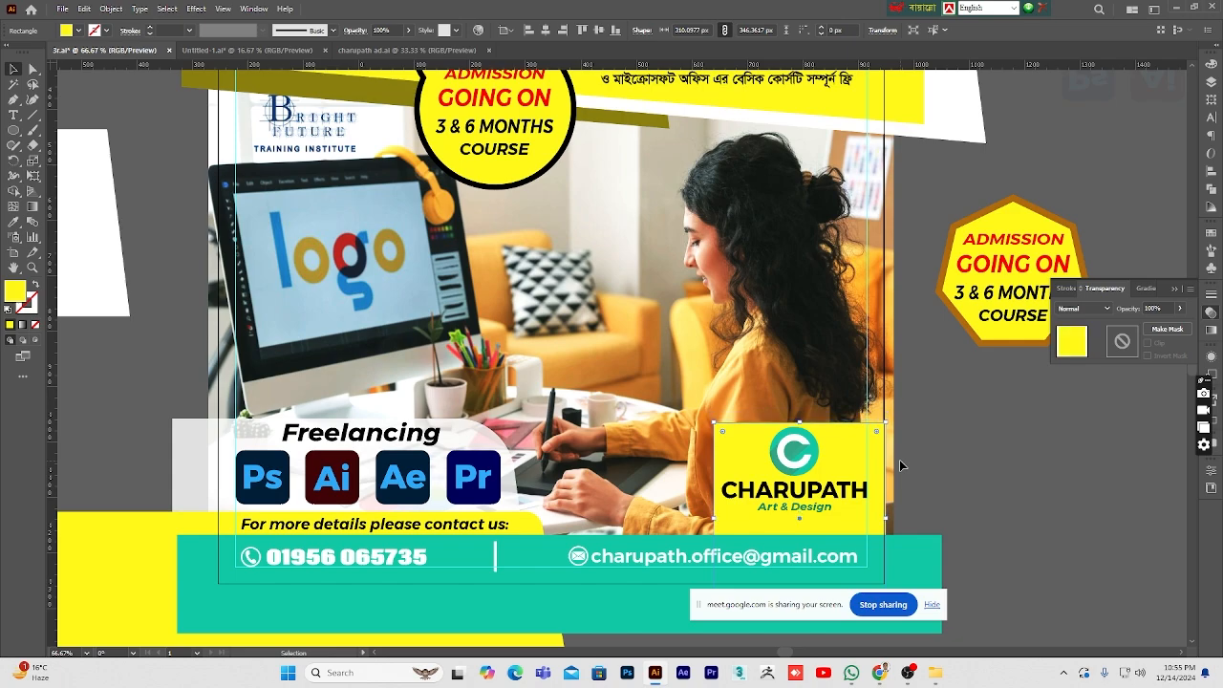
- Move the CHARUPATH logo down about 16 px within the yellow logo box
{"action": "left_click", "coordinate": [789, 467]}
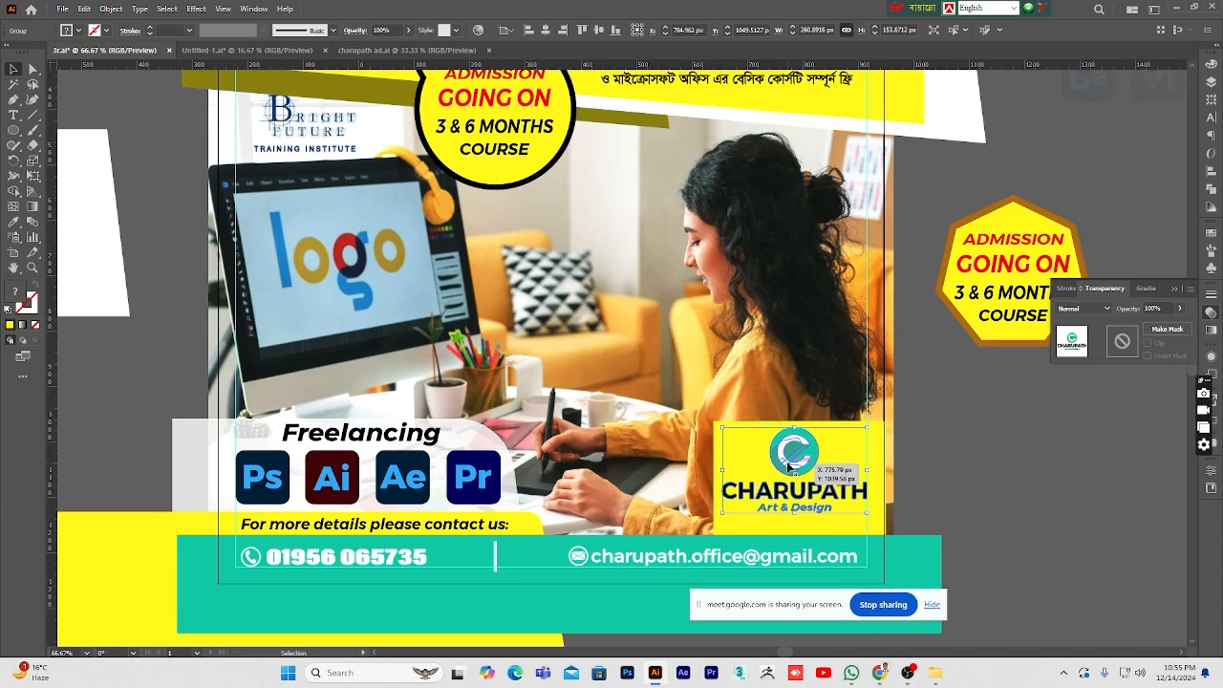
{"action": "key", "text": "Down"}
{"action": "key", "text": "Down"}
{"action": "key", "text": "Down"}
{"action": "key", "text": "Down"}
{"action": "key", "text": "Down"}
{"action": "key", "text": "Down"}
{"action": "key", "text": "Down"}
{"action": "key", "text": "Down"}
{"action": "key", "text": "Down"}
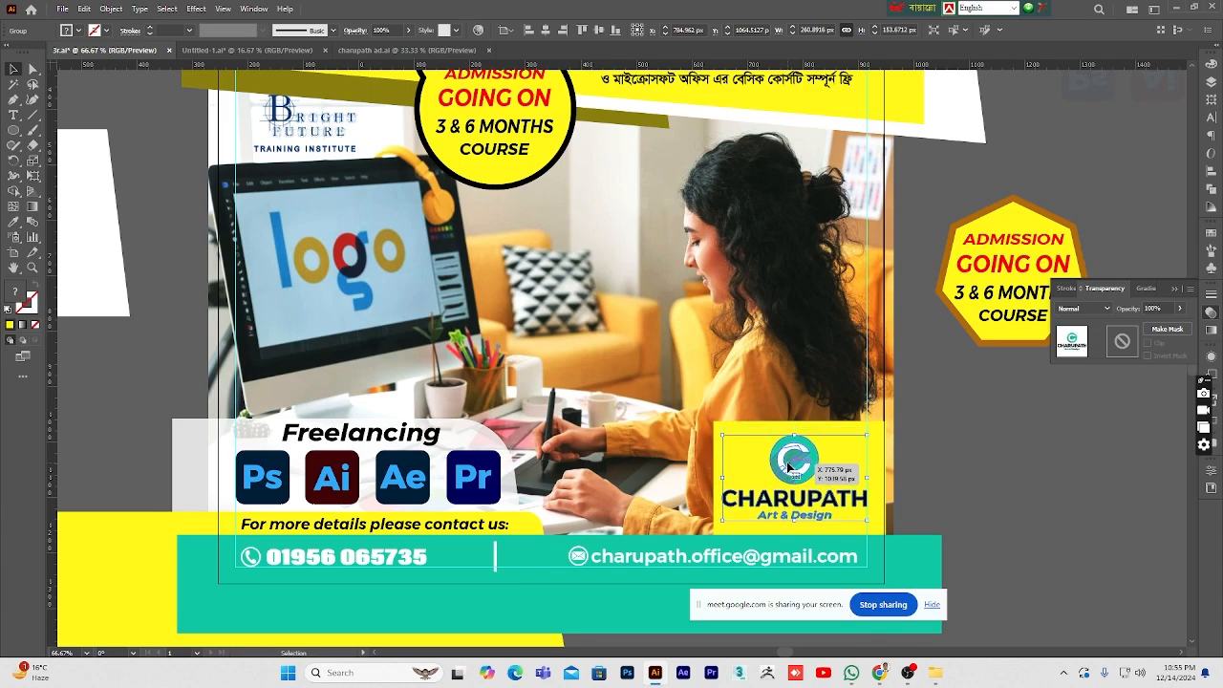
{"action": "key", "text": "Down"}
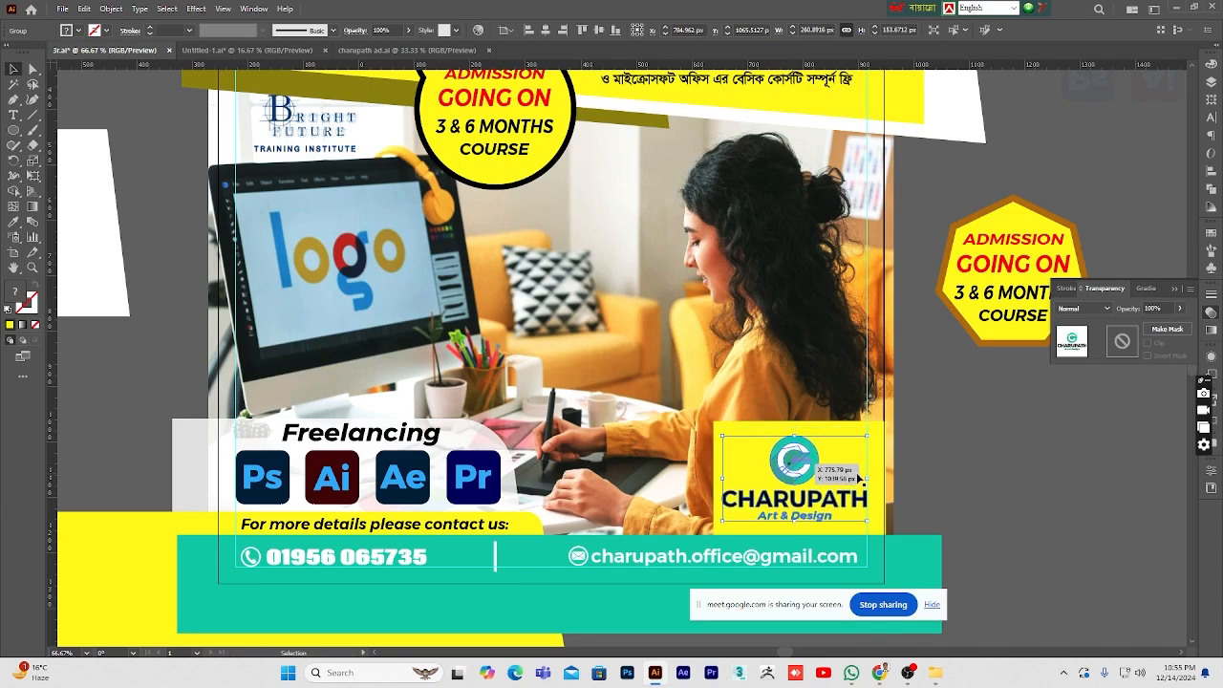
- Lower the yellow logo box behind the CHARUPATH logo by about 10 px
{"action": "left_click", "coordinate": [827, 430]}
{"action": "key", "text": "Down"}
{"action": "key", "text": "Down"}
{"action": "key", "text": "Down"}
{"action": "key", "text": "Down"}
{"action": "key", "text": "Down"}
{"action": "key", "text": "Down"}
{"action": "key", "text": "Down"}
{"action": "key", "text": "Down"}
{"action": "key", "text": "Down"}
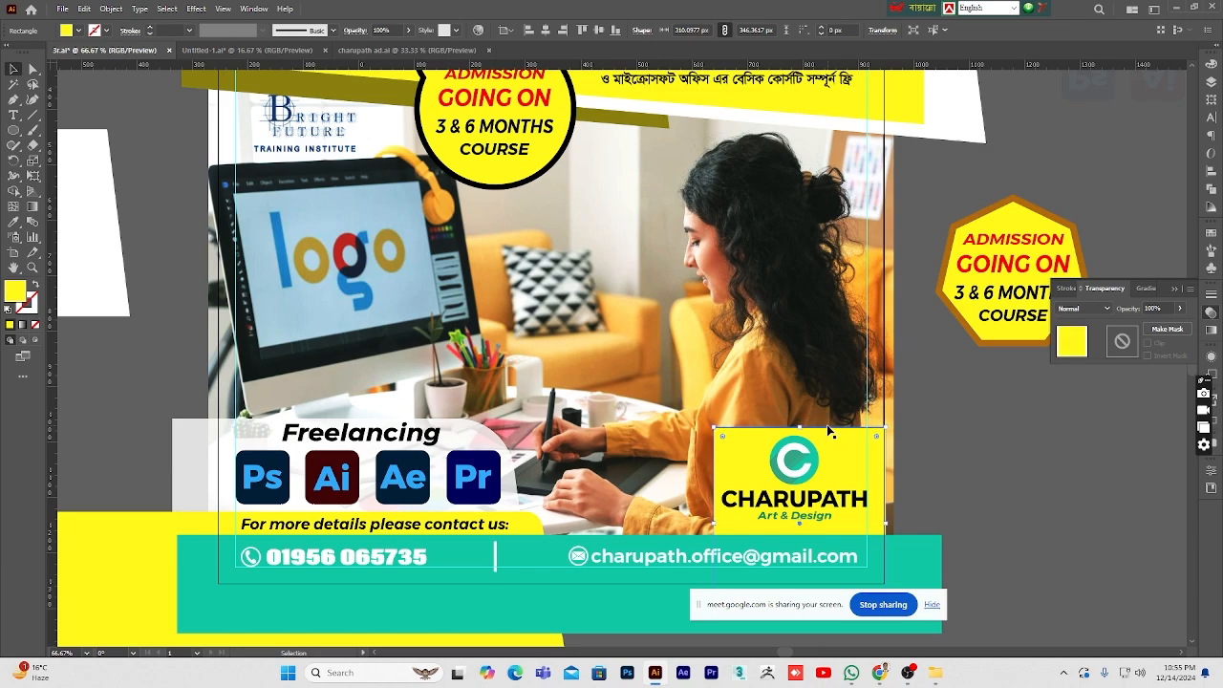
{"action": "key", "text": "Down"}
{"action": "left_click", "coordinate": [973, 477]}
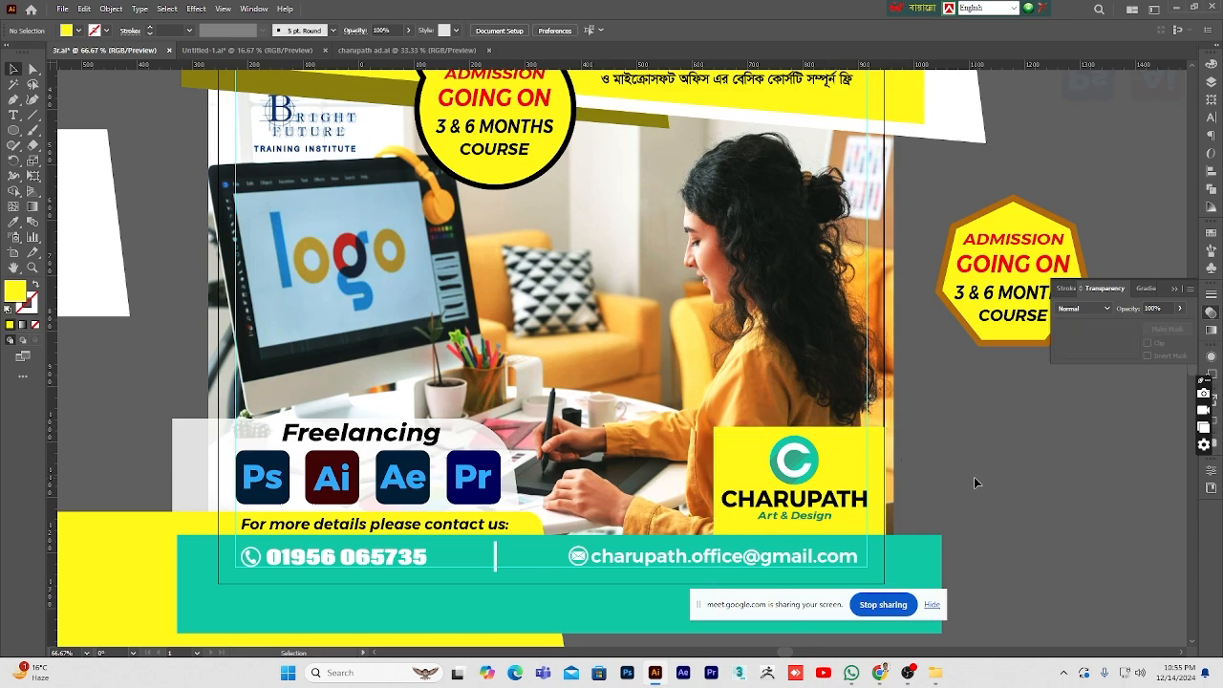
- Examine the contact strip and lower shapes, and the title and Bengali heading at the poster's upper end, against the margin guides
{"action": "scroll", "coordinate": [974, 477], "scroll_direction": "up", "scroll_amount": 1}
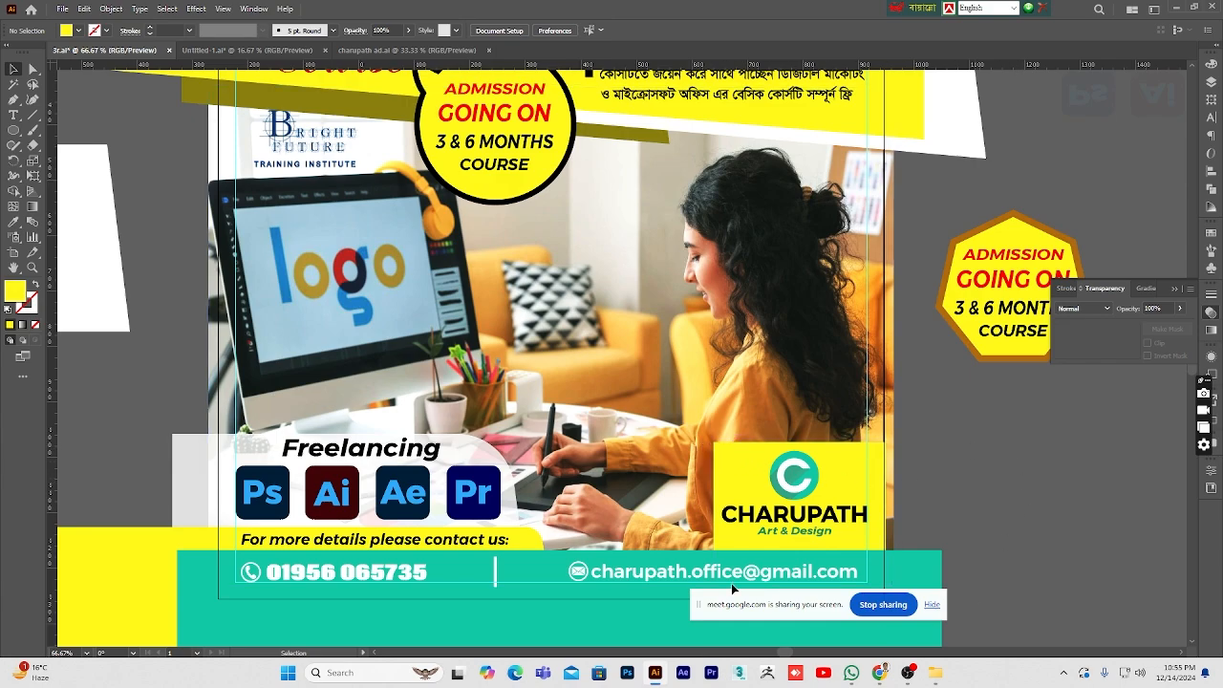
{"action": "scroll", "coordinate": [1047, 468], "scroll_direction": "down", "scroll_amount": 3}
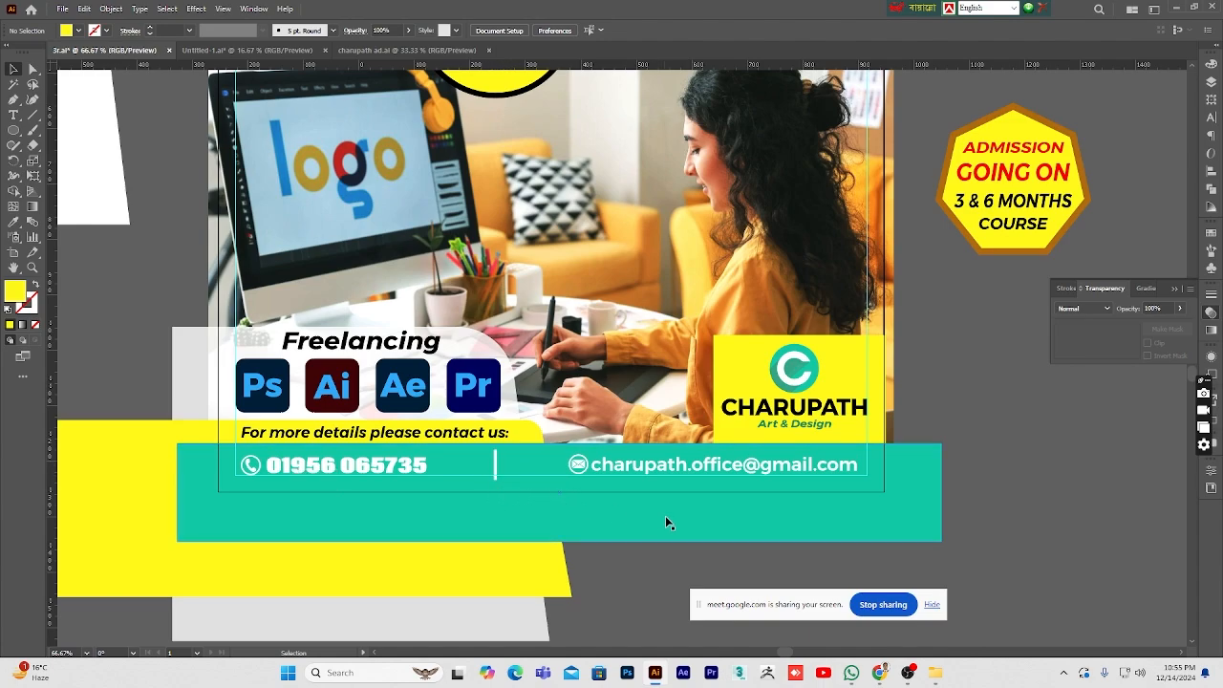
{"action": "scroll", "coordinate": [666, 522], "scroll_direction": "up", "scroll_amount": 3}
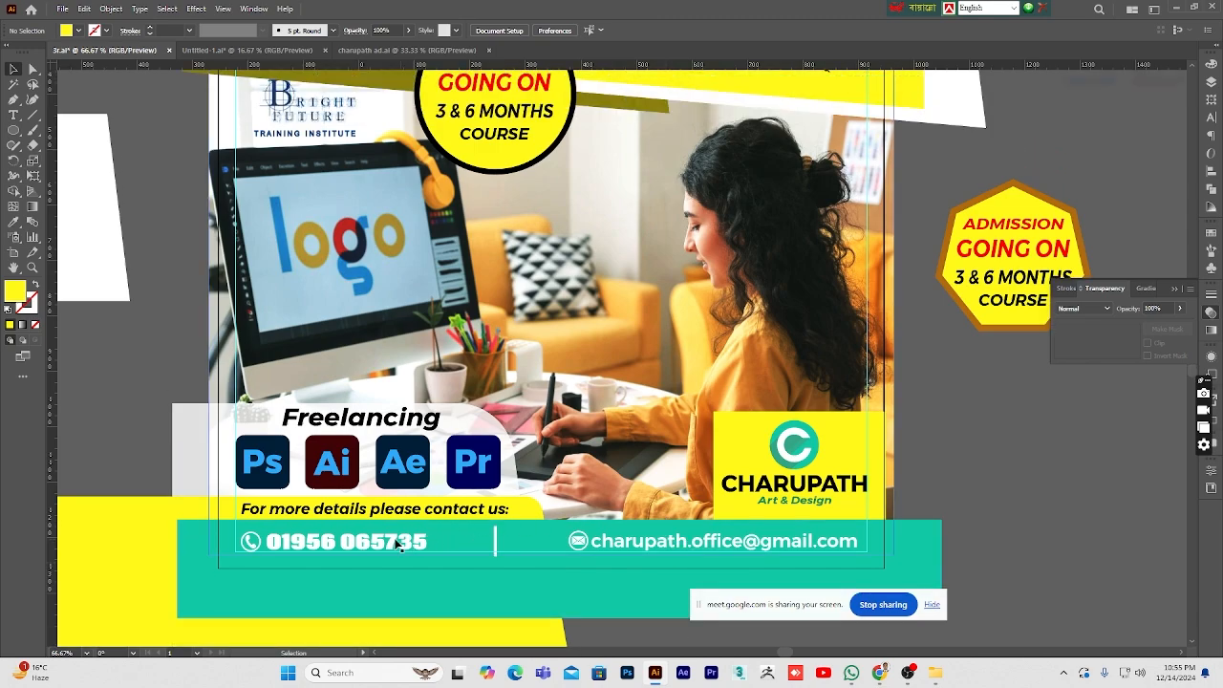
{"action": "left_click", "coordinate": [467, 529]}
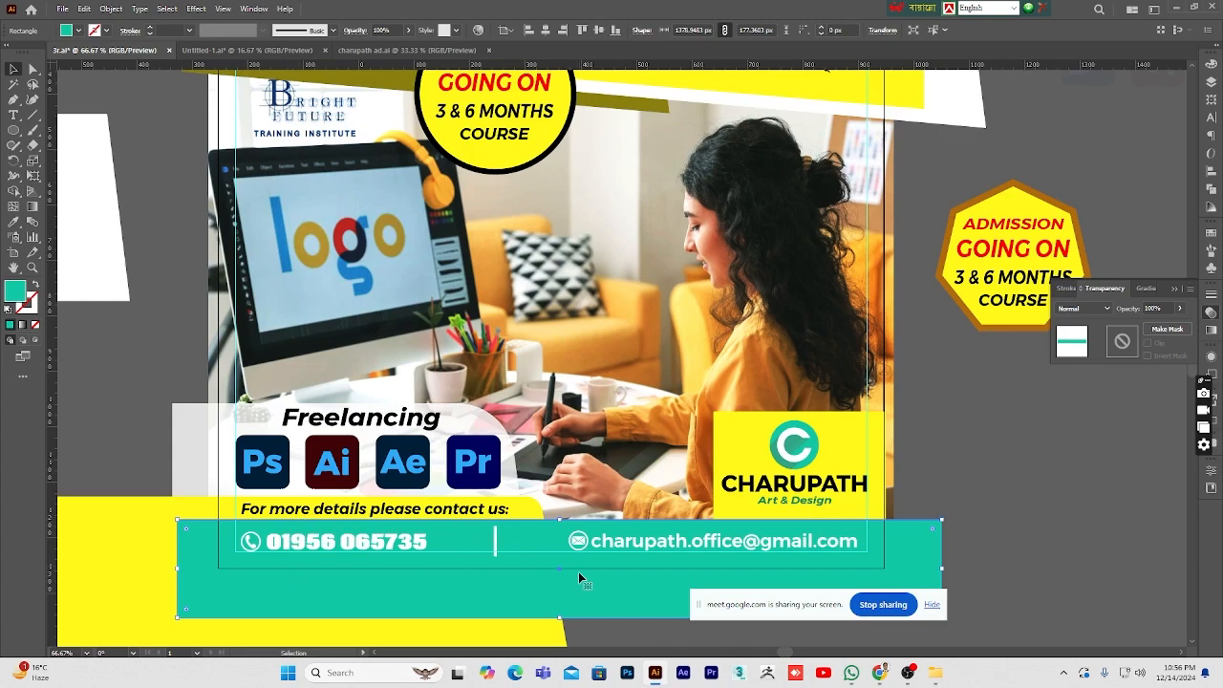
{"action": "left_click", "coordinate": [1057, 516]}
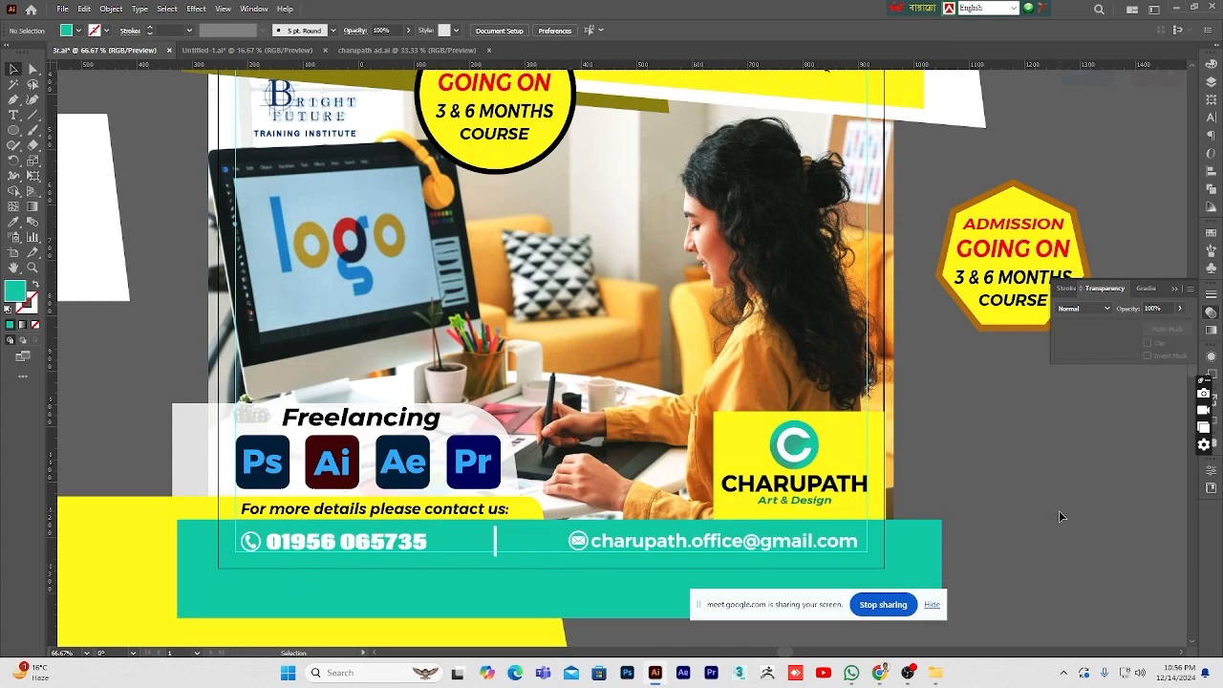
{"action": "scroll", "coordinate": [1059, 516], "scroll_direction": "up", "scroll_amount": 2}
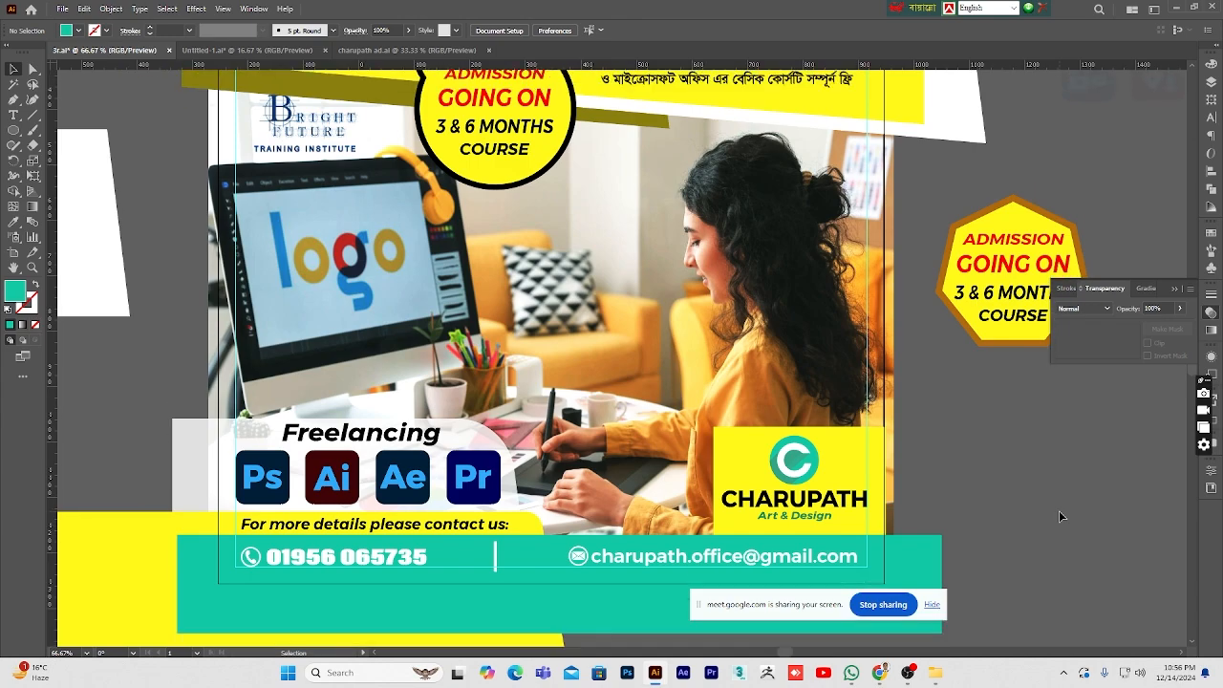
{"action": "scroll", "coordinate": [1059, 510], "scroll_direction": "down", "scroll_amount": 2}
{"action": "scroll", "coordinate": [1047, 515], "scroll_direction": "up", "scroll_amount": 4}
{"action": "scroll", "coordinate": [1047, 521], "scroll_direction": "up", "scroll_amount": 5}
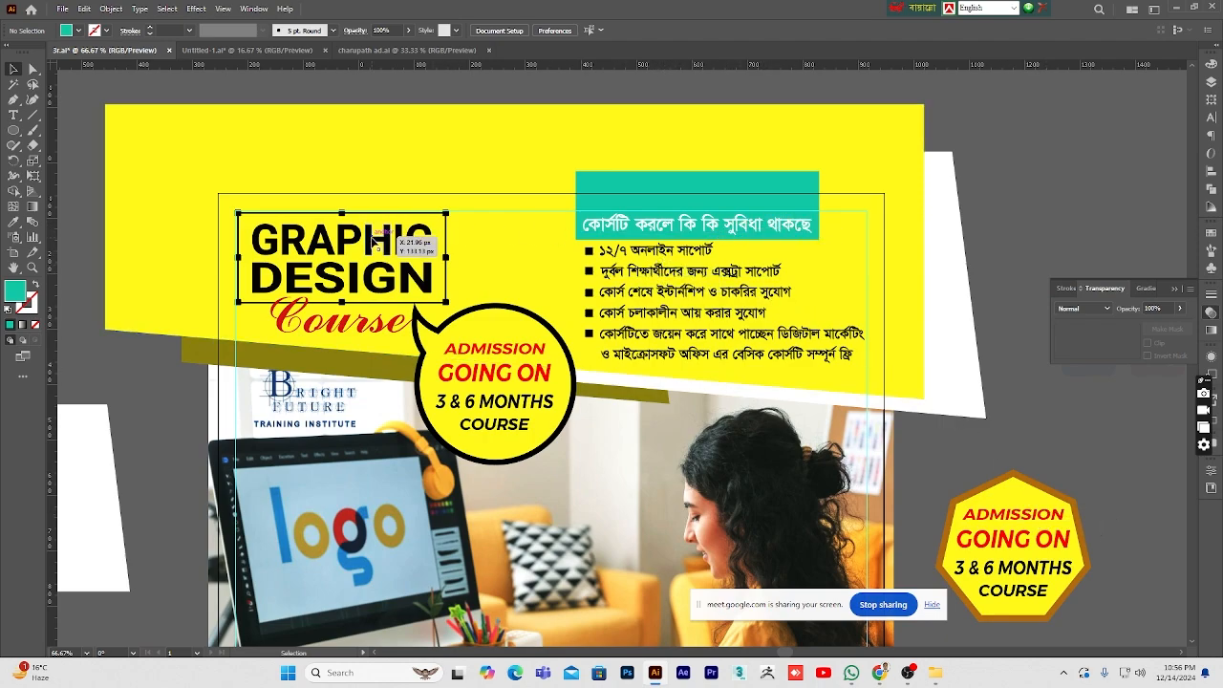
{"action": "left_click", "coordinate": [373, 242]}
{"action": "left_click", "coordinate": [618, 231], "text": "shift"}
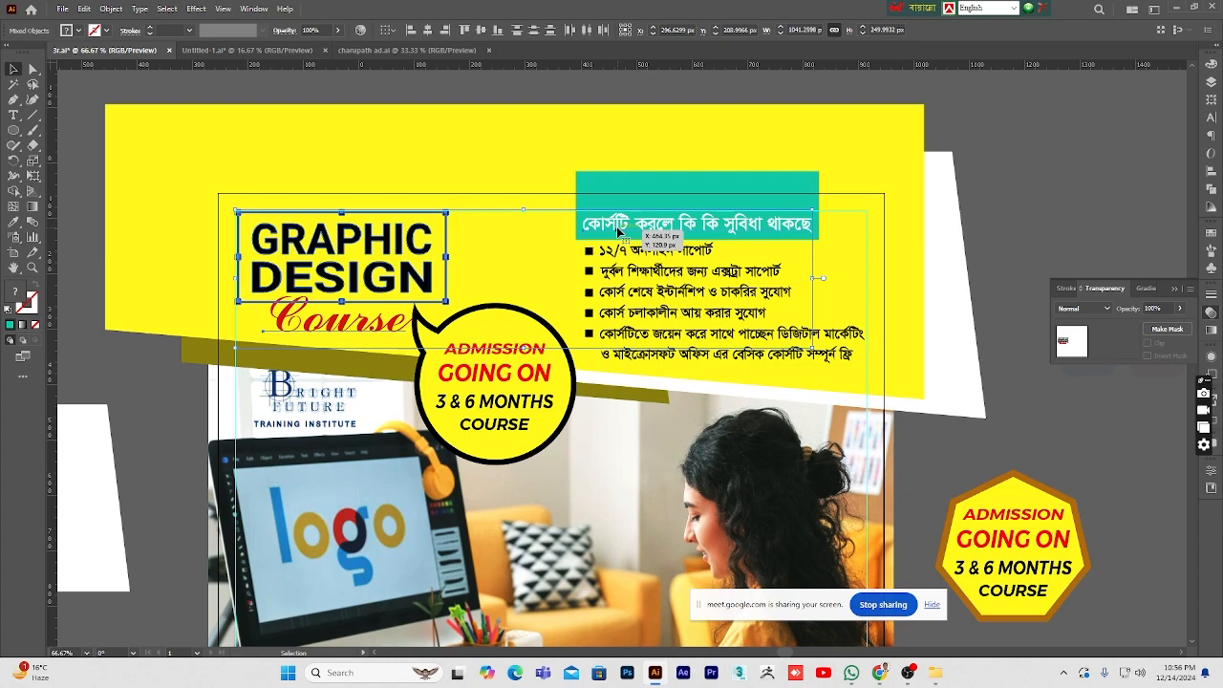
{"action": "left_click", "coordinate": [1007, 148]}
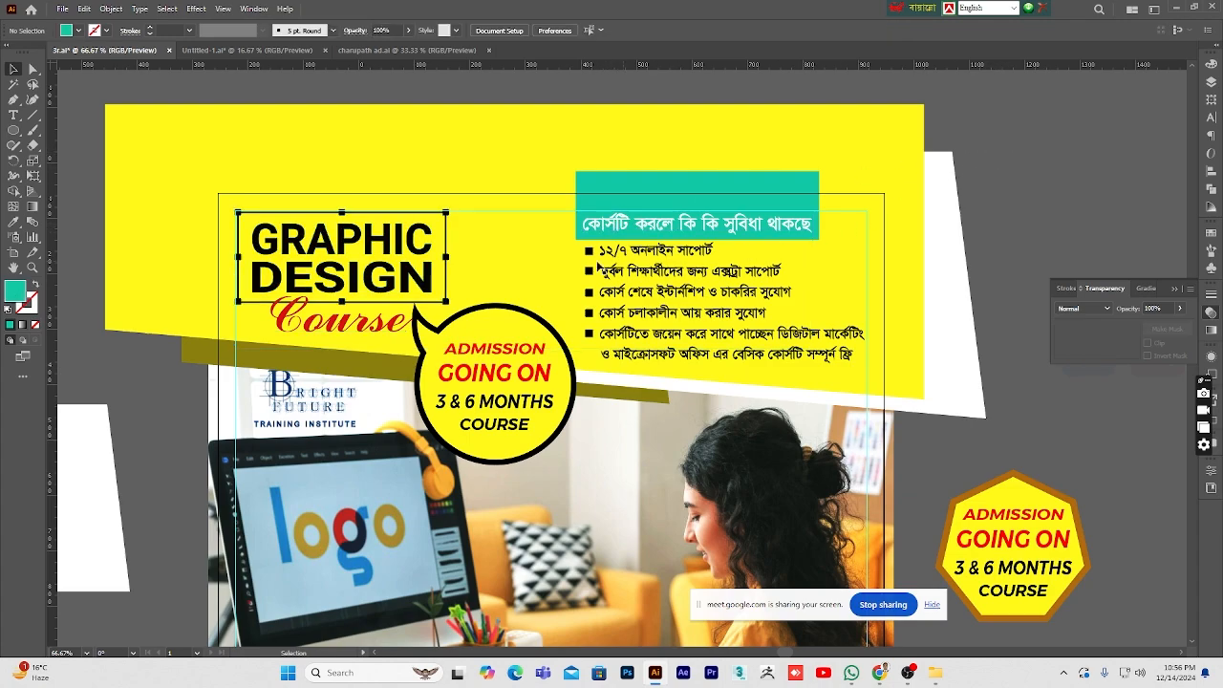
{"action": "left_click", "coordinate": [373, 258]}
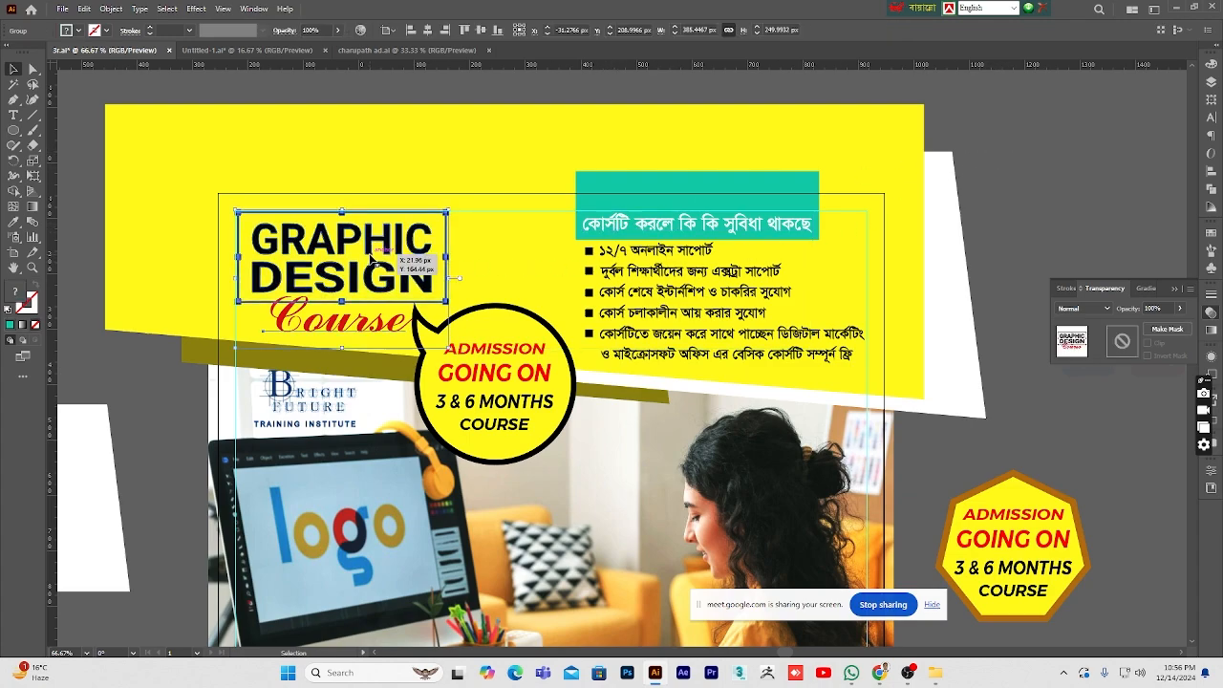
{"action": "left_click", "coordinate": [1109, 192]}
{"action": "scroll", "coordinate": [1040, 316], "scroll_direction": "down", "scroll_amount": 1}
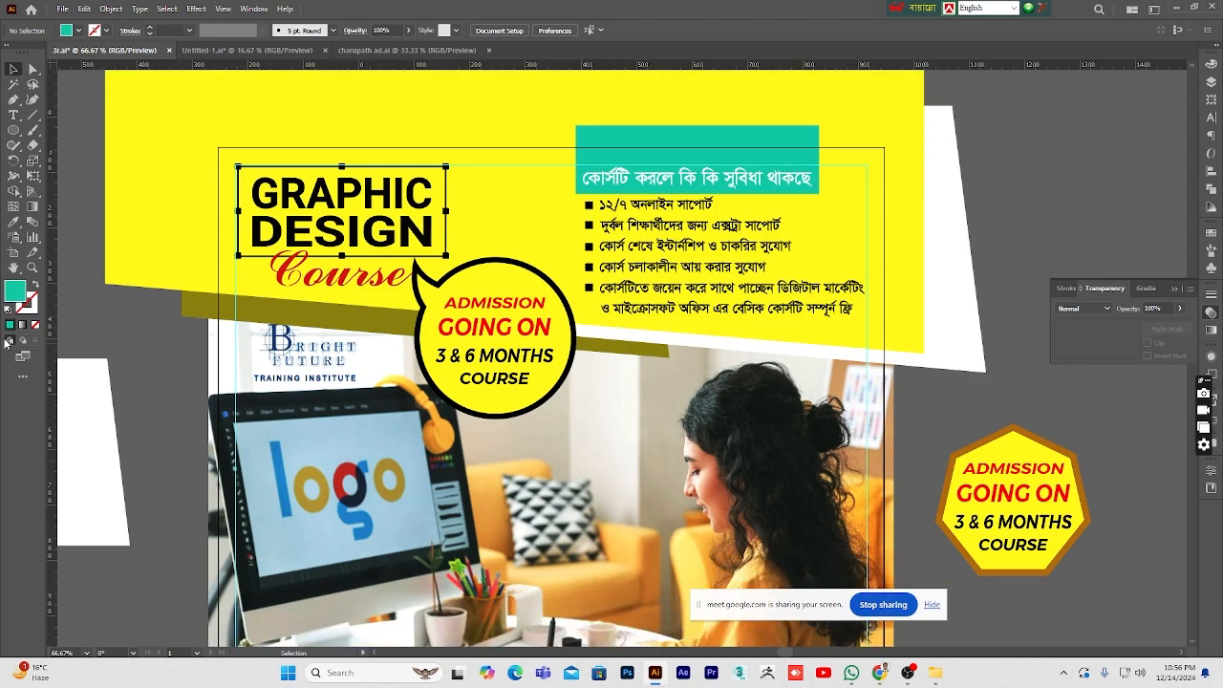
- Review the exported FB-postCharupath.jpg from the desktop, close it and return to Illustrator
{"action": "left_click", "coordinate": [33, 267]}
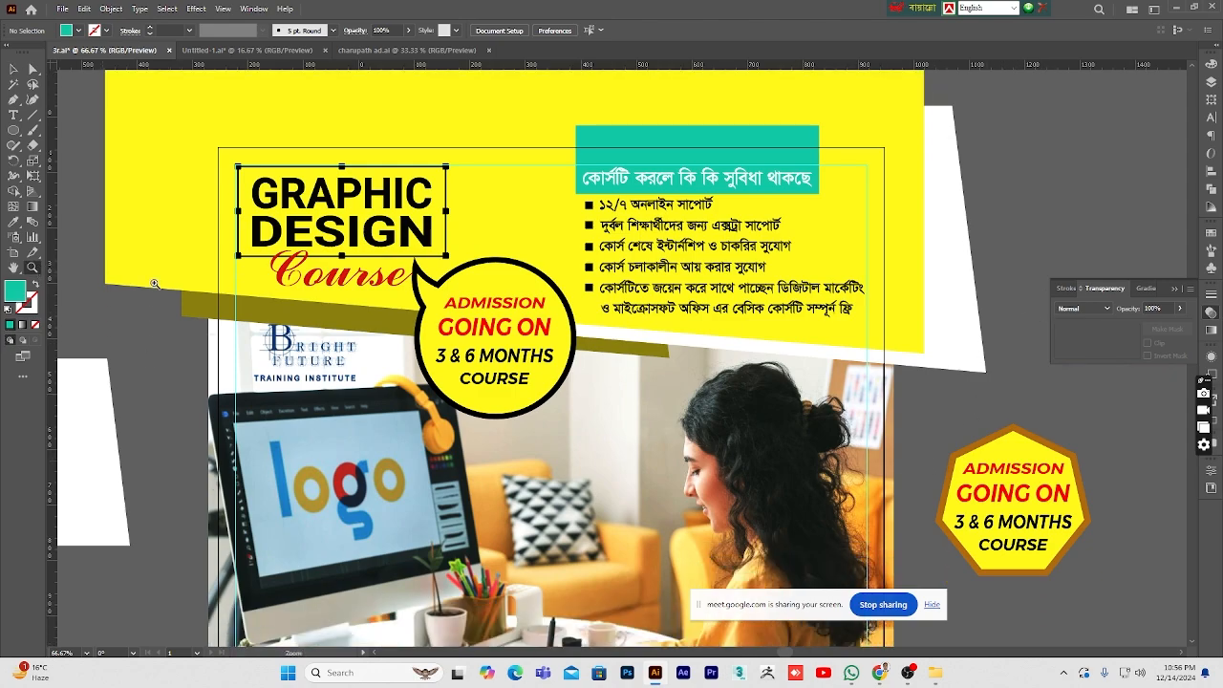
{"action": "left_click", "coordinate": [1177, 11]}
{"action": "double_click", "coordinate": [120, 23]}
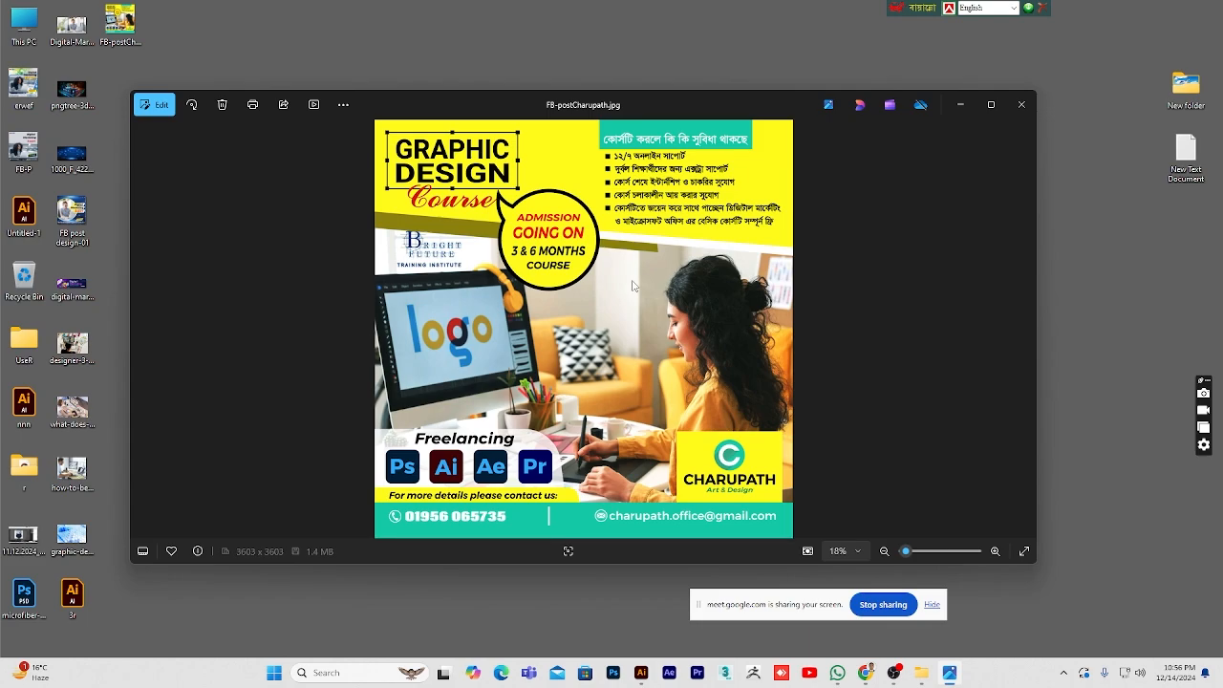
{"action": "left_click", "coordinate": [1022, 108]}
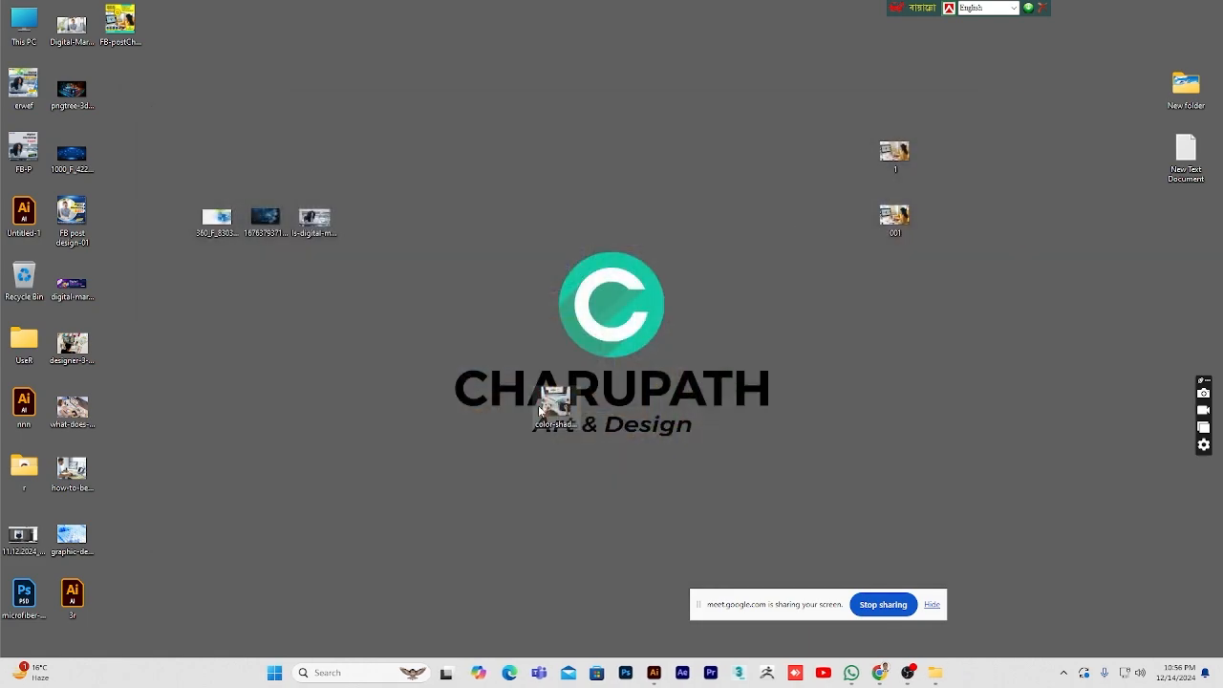
{"action": "left_click", "coordinate": [657, 673]}
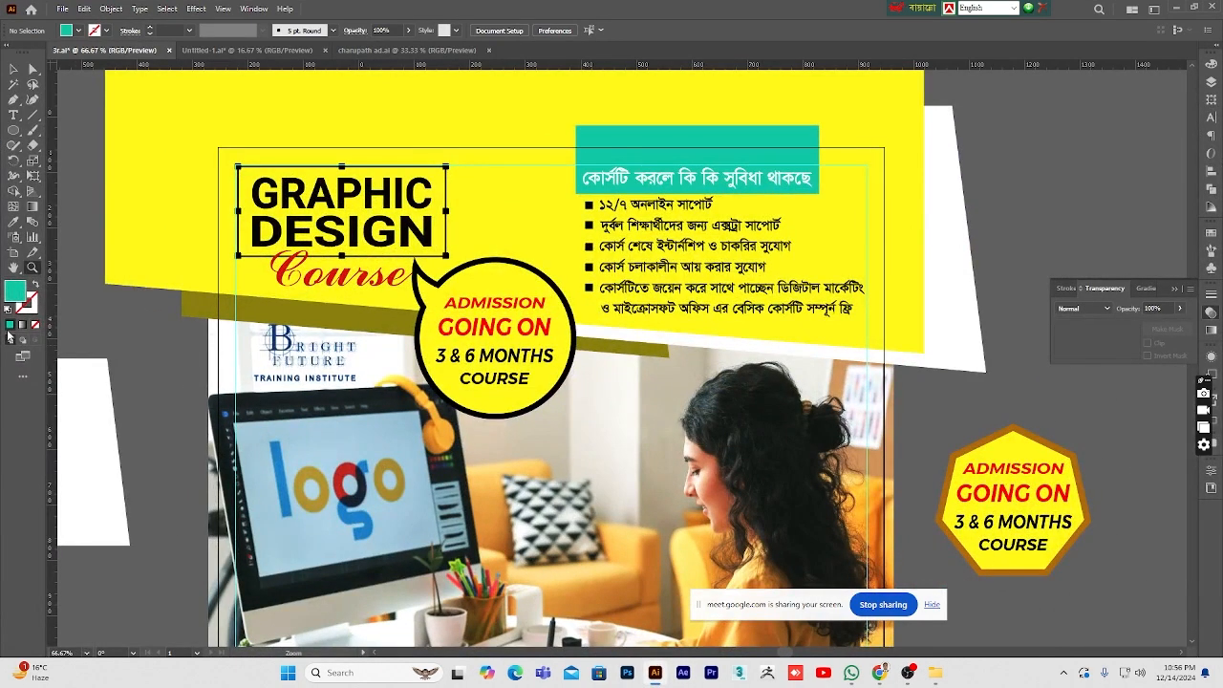
- Examine the whole poster layout at 33.33% zoom
{"action": "left_click", "coordinate": [14, 268]}
{"action": "left_click", "coordinate": [32, 269]}
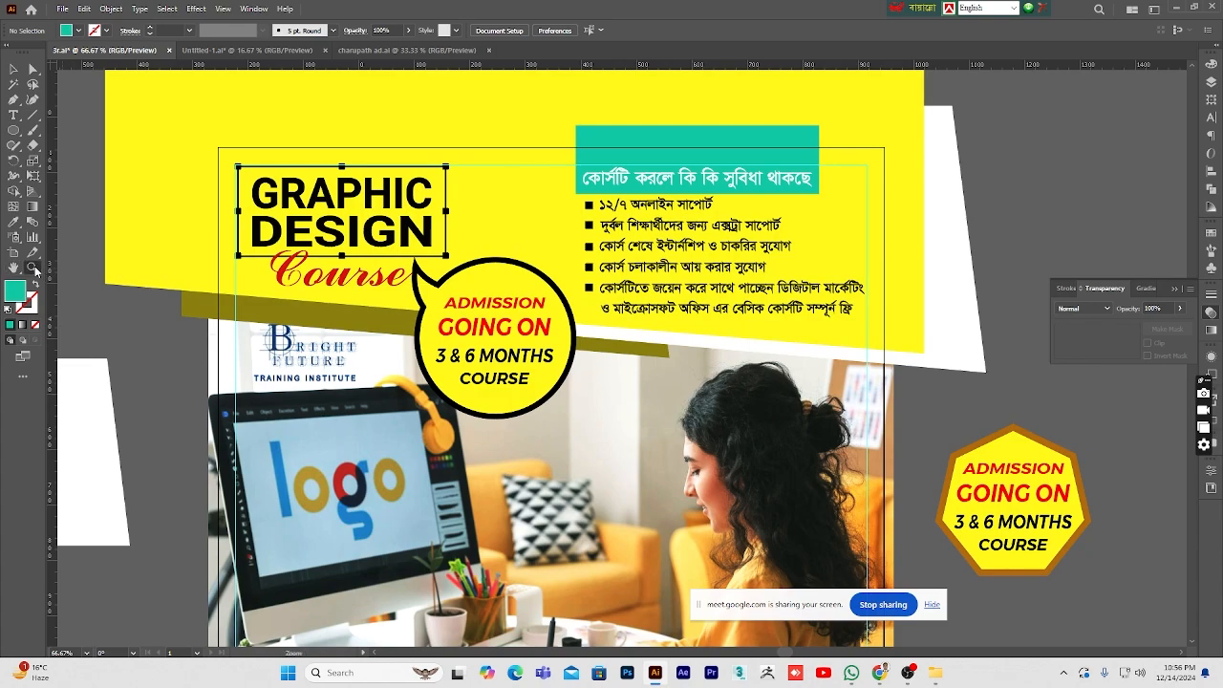
{"action": "left_click", "coordinate": [590, 387], "text": "alt"}
{"action": "left_click", "coordinate": [594, 392], "text": "alt"}
{"action": "left_click", "coordinate": [683, 355]}
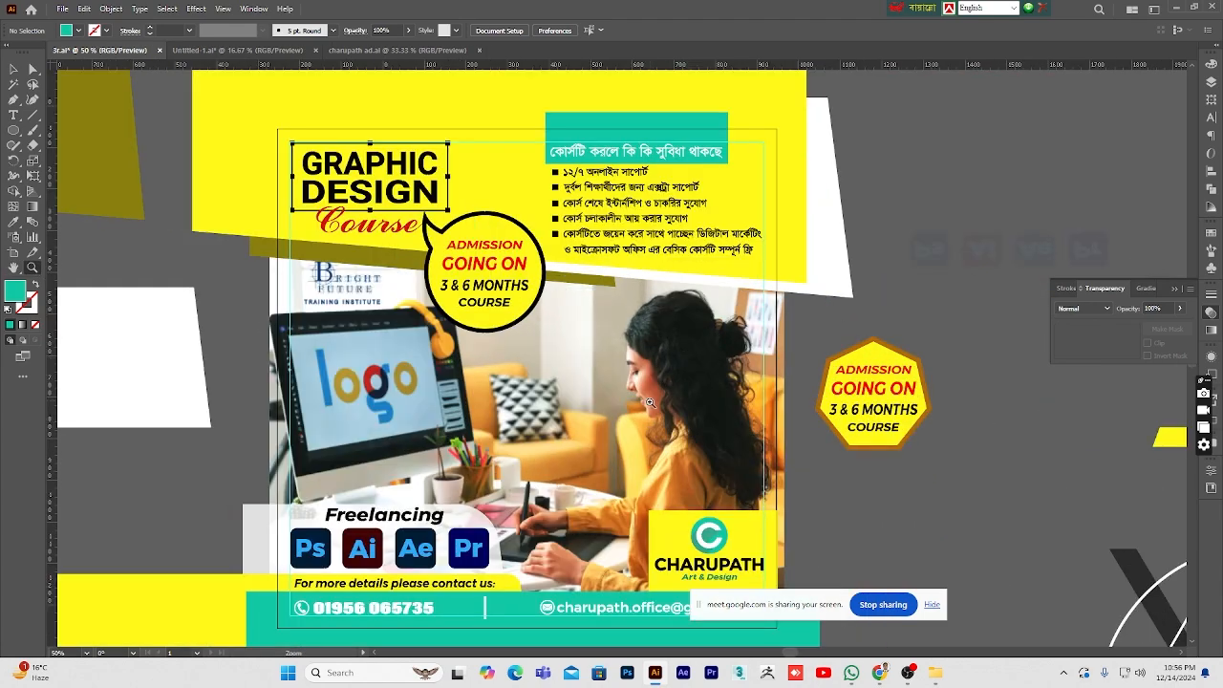
{"action": "left_click", "coordinate": [640, 418], "text": "alt"}
{"action": "left_click", "coordinate": [1181, 8]}
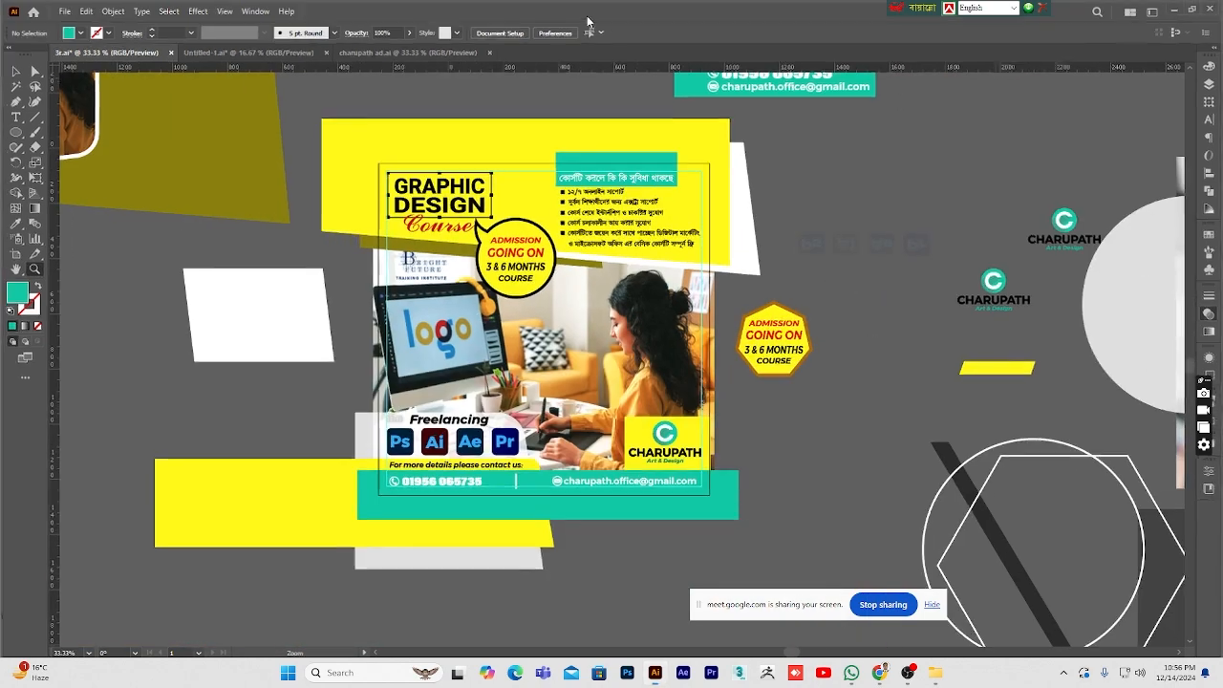
{"action": "left_click", "coordinate": [654, 673]}
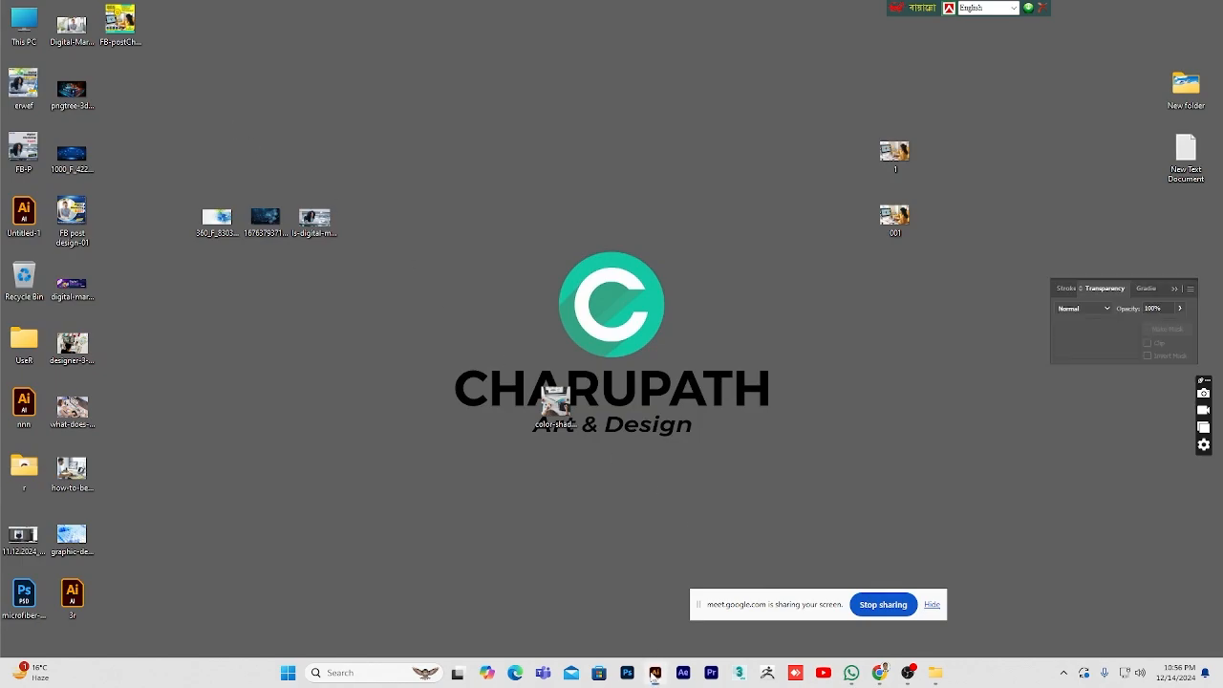
- Inspect the poster's upper area with the title and Bengali course-benefits text at closer zoom
{"action": "left_click", "coordinate": [13, 68]}
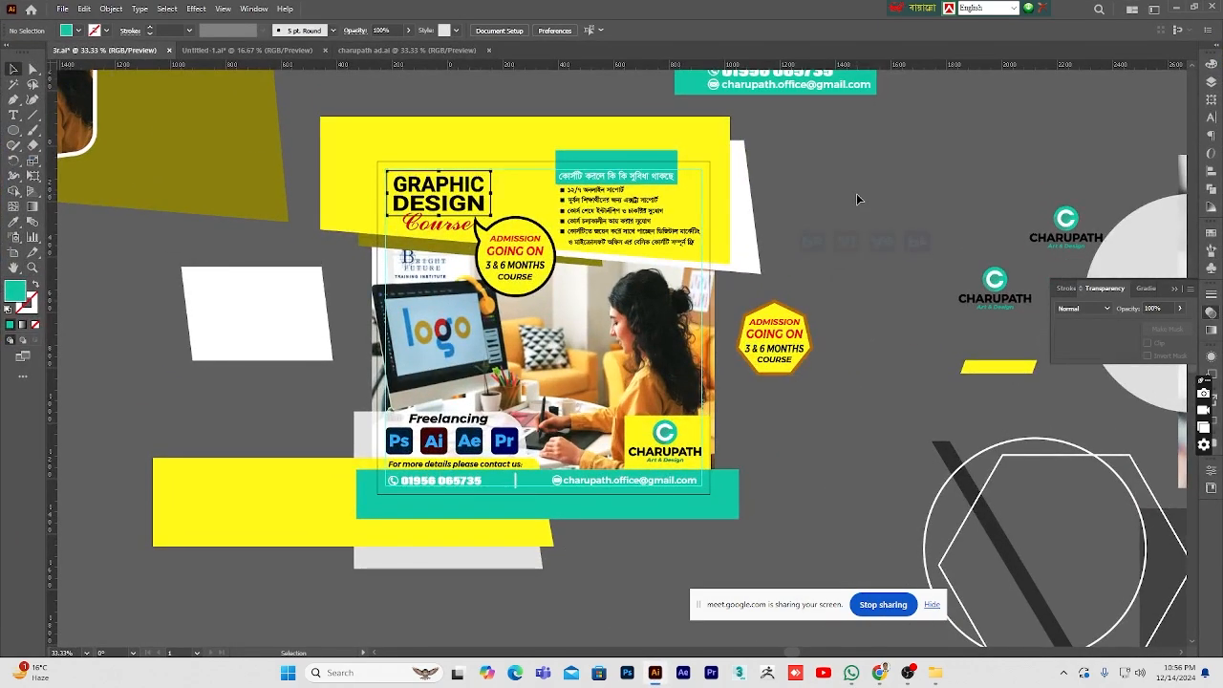
{"action": "left_click", "coordinate": [32, 269]}
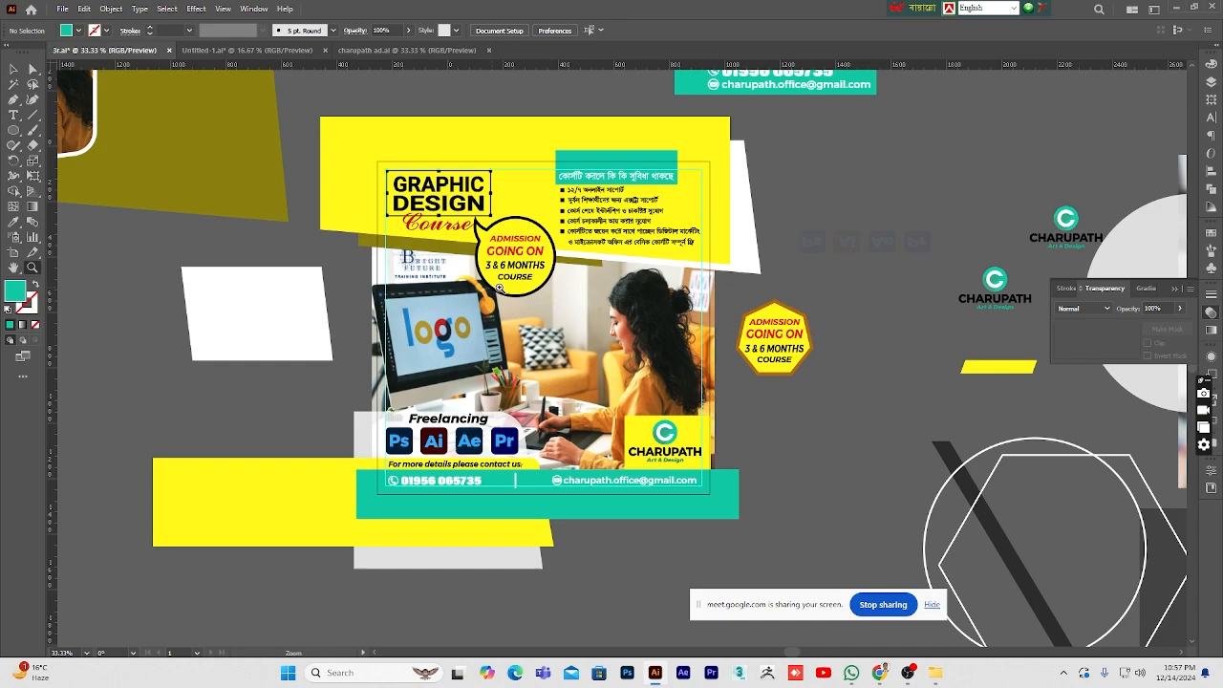
{"action": "left_click", "coordinate": [545, 287], "text": "alt"}
{"action": "left_click", "coordinate": [658, 339]}
{"action": "left_click", "coordinate": [658, 340]}
{"action": "left_click", "coordinate": [620, 323]}
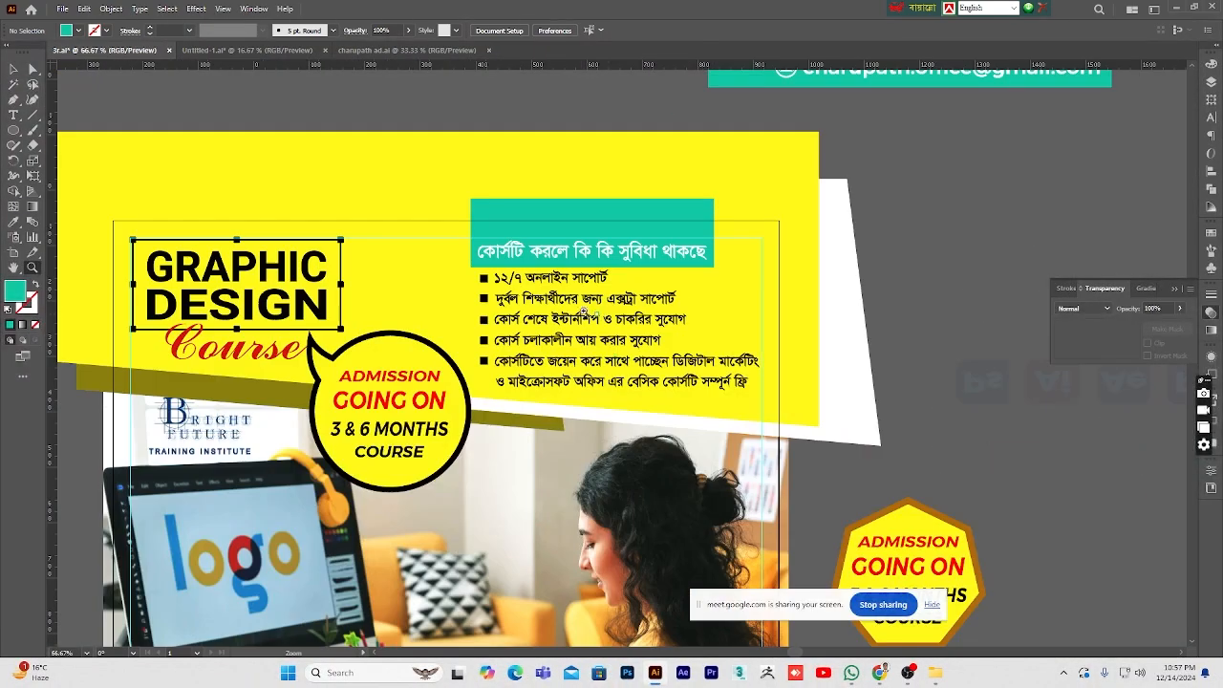
{"action": "left_click", "coordinate": [356, 325], "text": "alt"}
{"action": "left_click", "coordinate": [405, 326]}
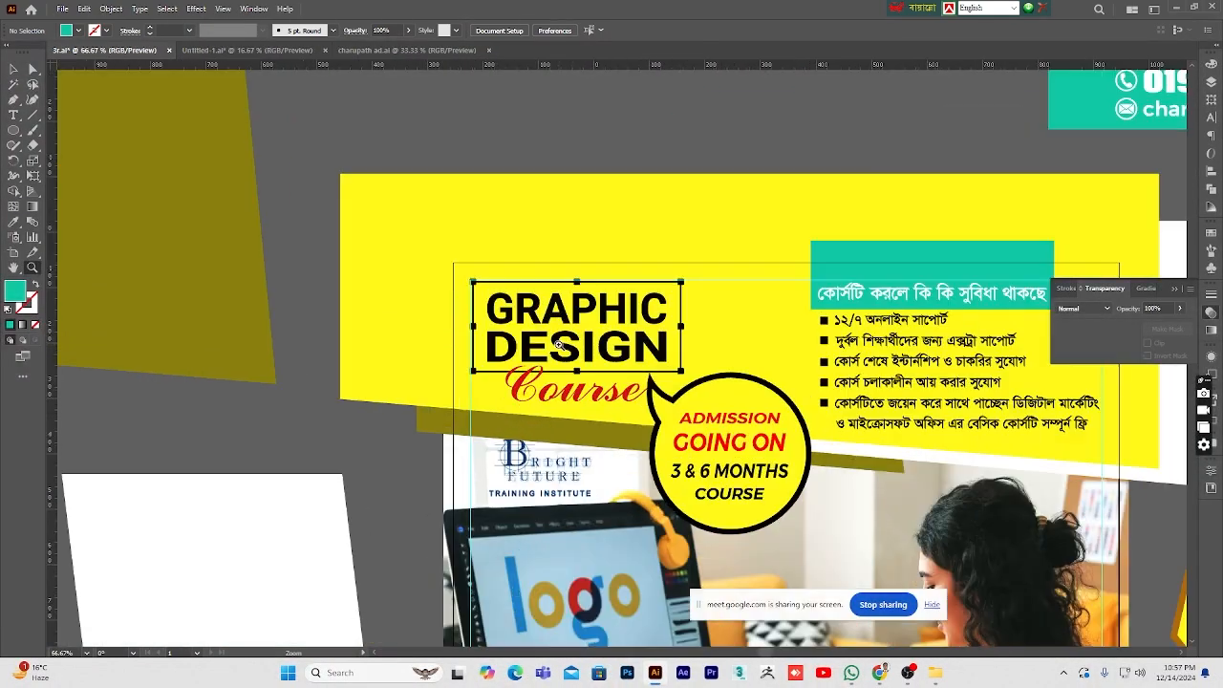
{"action": "left_click", "coordinate": [449, 376]}
{"action": "left_click", "coordinate": [449, 376]}
{"action": "left_click", "coordinate": [763, 370], "text": "alt"}
{"action": "left_click", "coordinate": [764, 370], "text": "alt"}
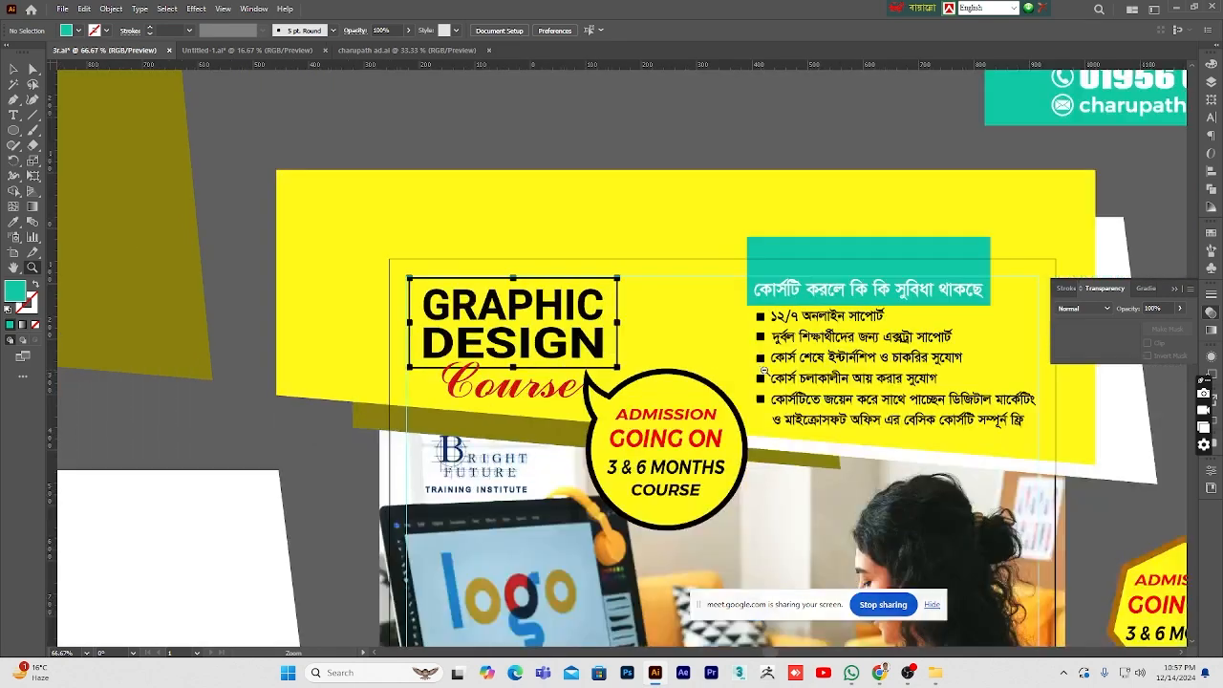
- Move the white Bengali heading up about 3 px within its teal rectangle
{"action": "left_click", "coordinate": [823, 373]}
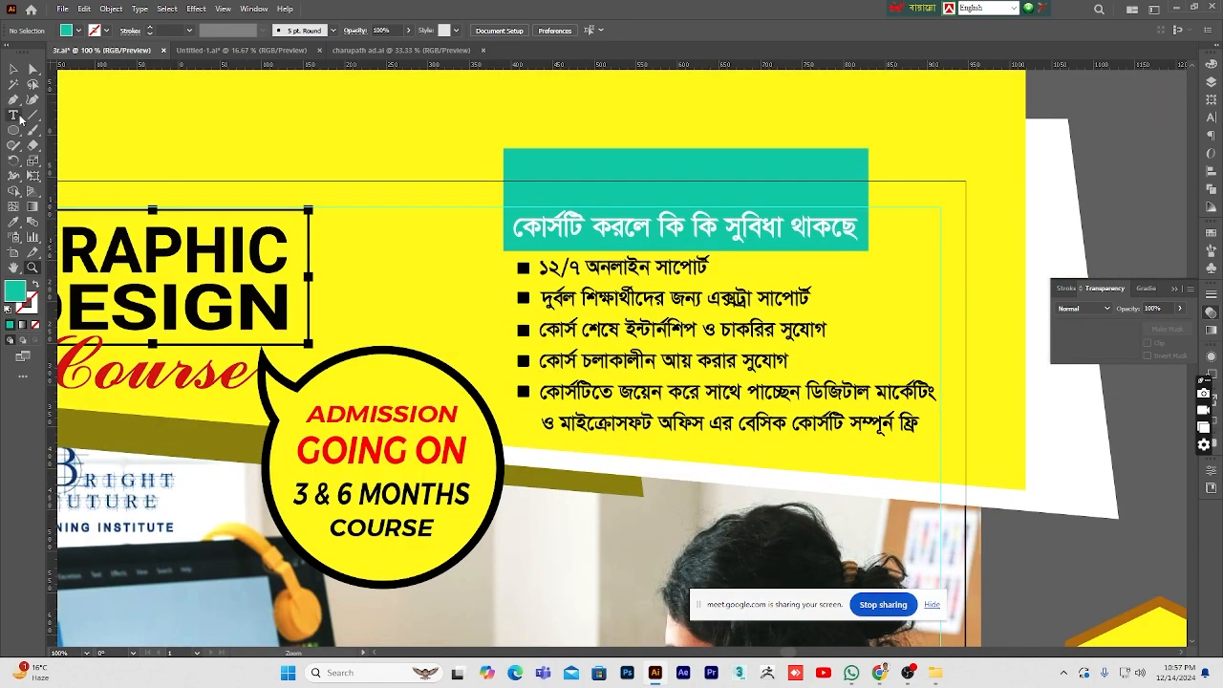
{"action": "left_click", "coordinate": [14, 69]}
{"action": "left_click", "coordinate": [604, 231]}
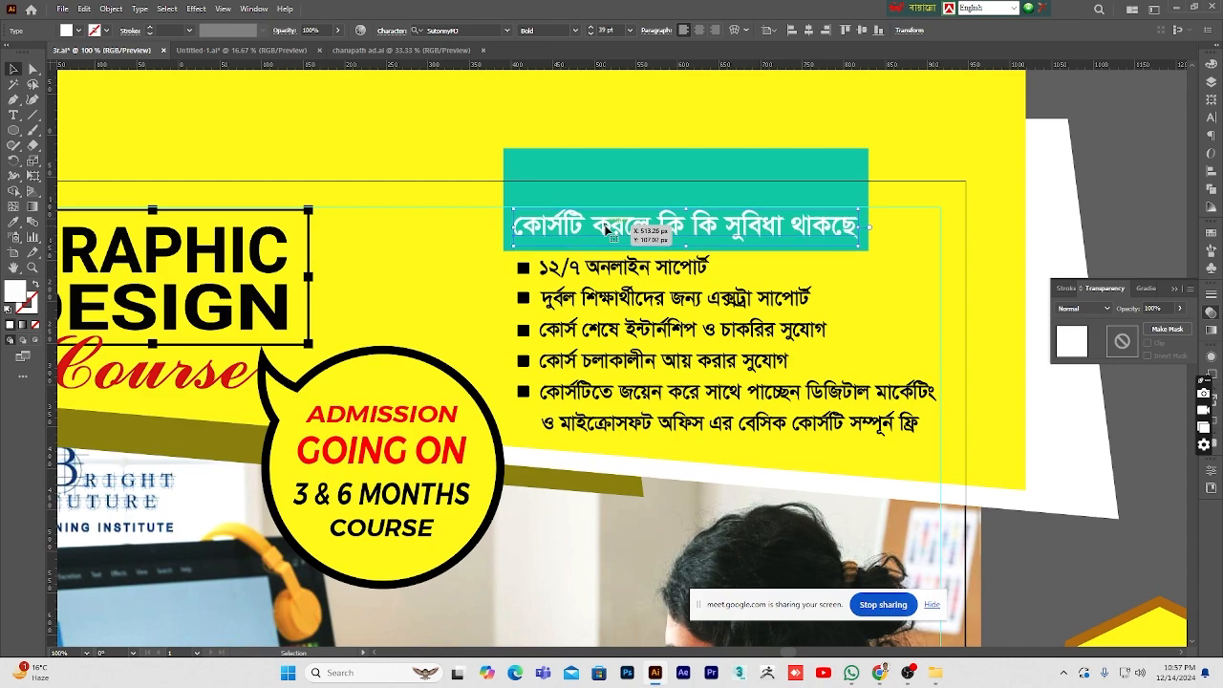
{"action": "key", "text": "Up"}
{"action": "key", "text": "Up"}
{"action": "key", "text": "Up"}
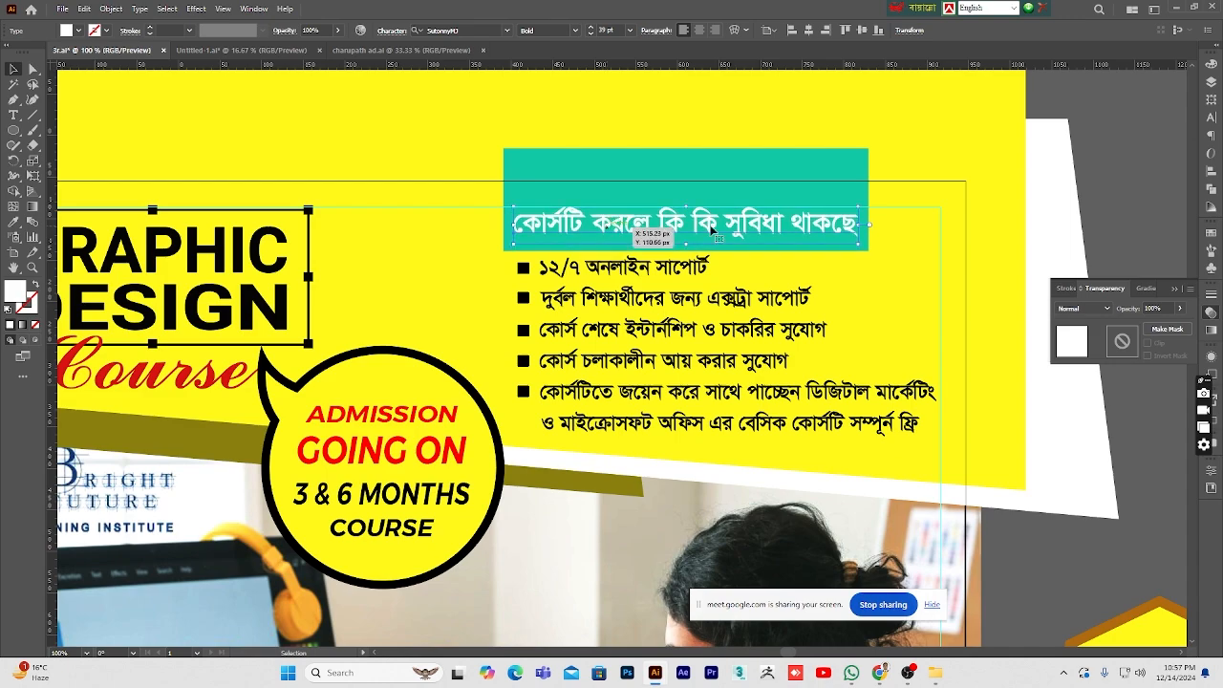
{"action": "left_click", "coordinate": [1090, 160]}
- Raise the teal rectangle behind the Bengali heading by about 6 px
{"action": "left_click", "coordinate": [736, 177]}
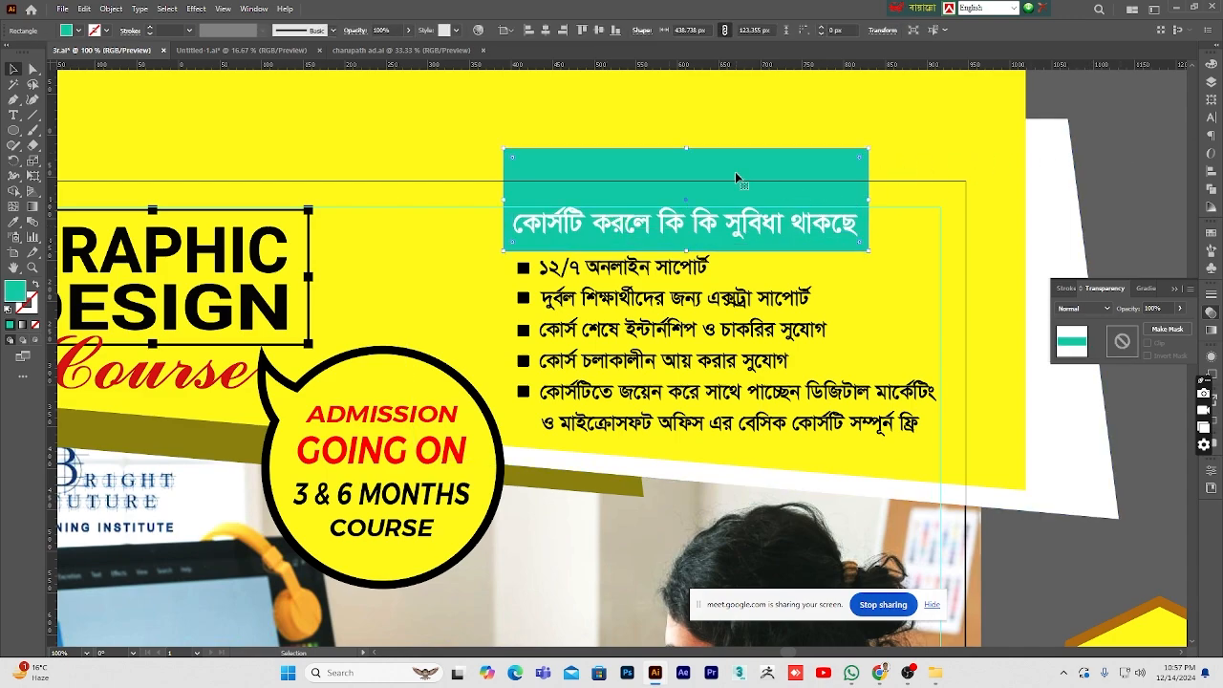
{"action": "key", "text": "Up"}
{"action": "key", "text": "Up"}
{"action": "key", "text": "Up"}
{"action": "key", "text": "Up"}
{"action": "key", "text": "Up"}
{"action": "key", "text": "Up"}
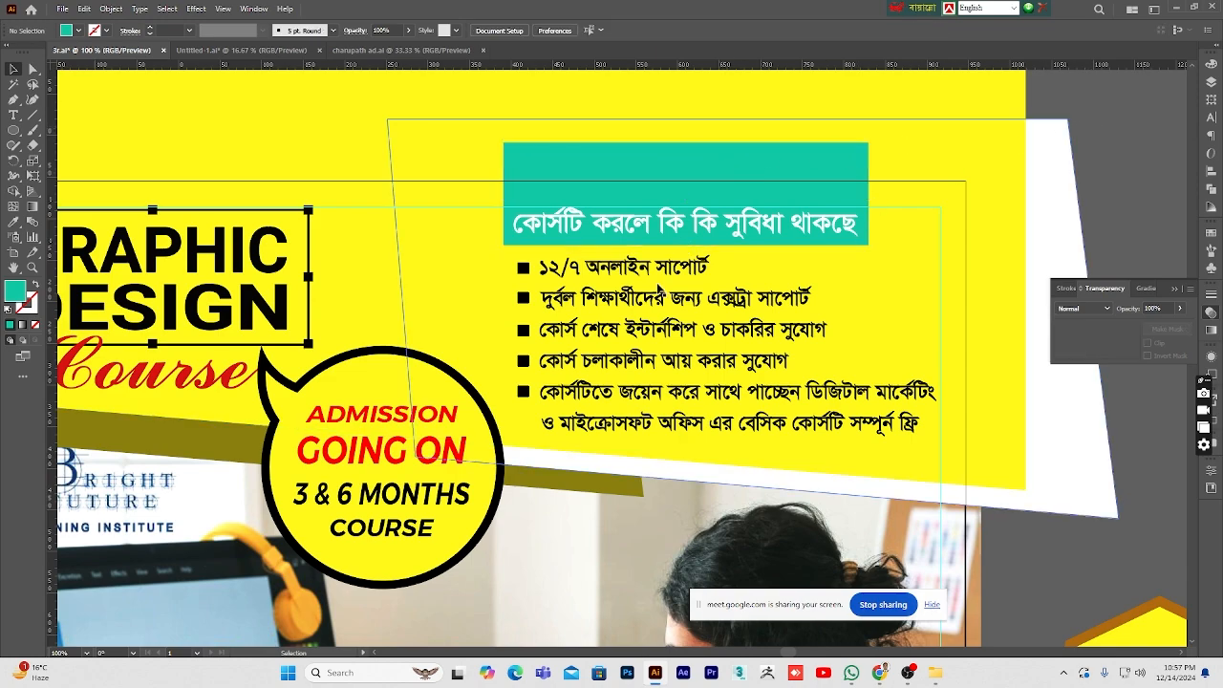
- Move the bulleted Bengali course-benefits list up about 8 px, closer to the teal heading
{"action": "left_click", "coordinate": [612, 367]}
{"action": "key", "text": "Up"}
{"action": "key", "text": "Up"}
{"action": "key", "text": "Up"}
{"action": "key", "text": "Up"}
{"action": "key", "text": "Up"}
{"action": "key", "text": "Up"}
{"action": "key", "text": "Up"}
{"action": "key", "text": "Up"}
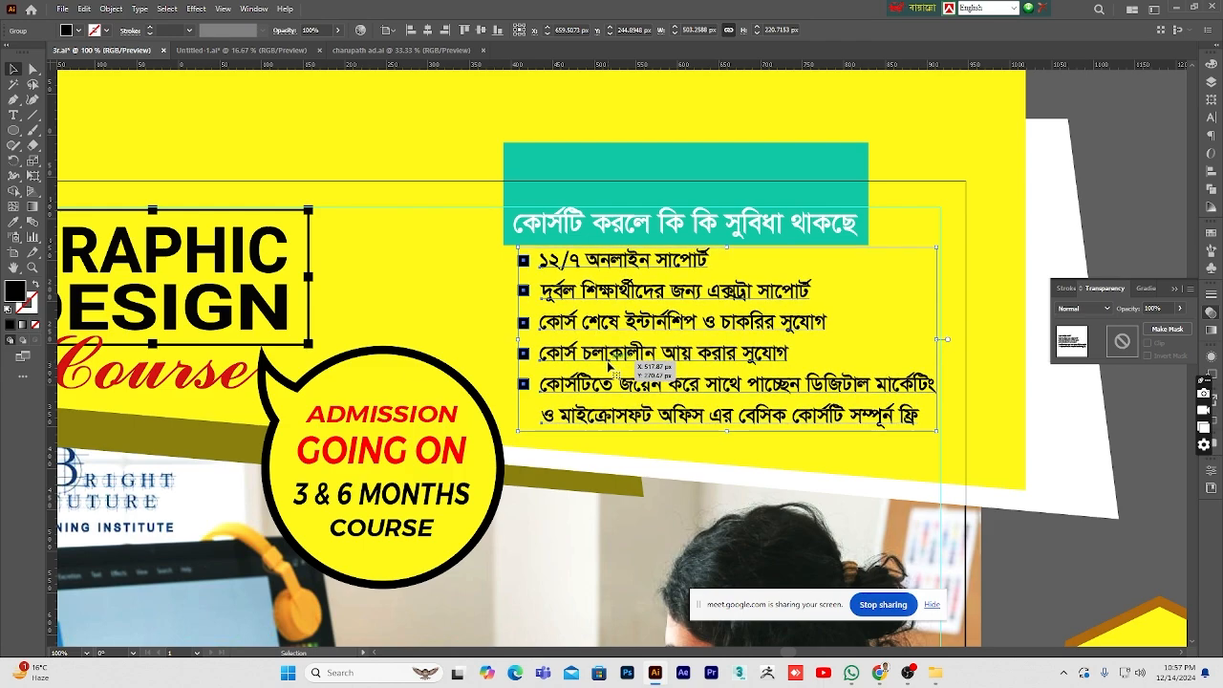
- Fine-tune the height of the bulleted Bengali benefits list, lowering it about 2 px beneath the teal heading
{"action": "key", "text": "Up"}
{"action": "key", "text": "Up"}
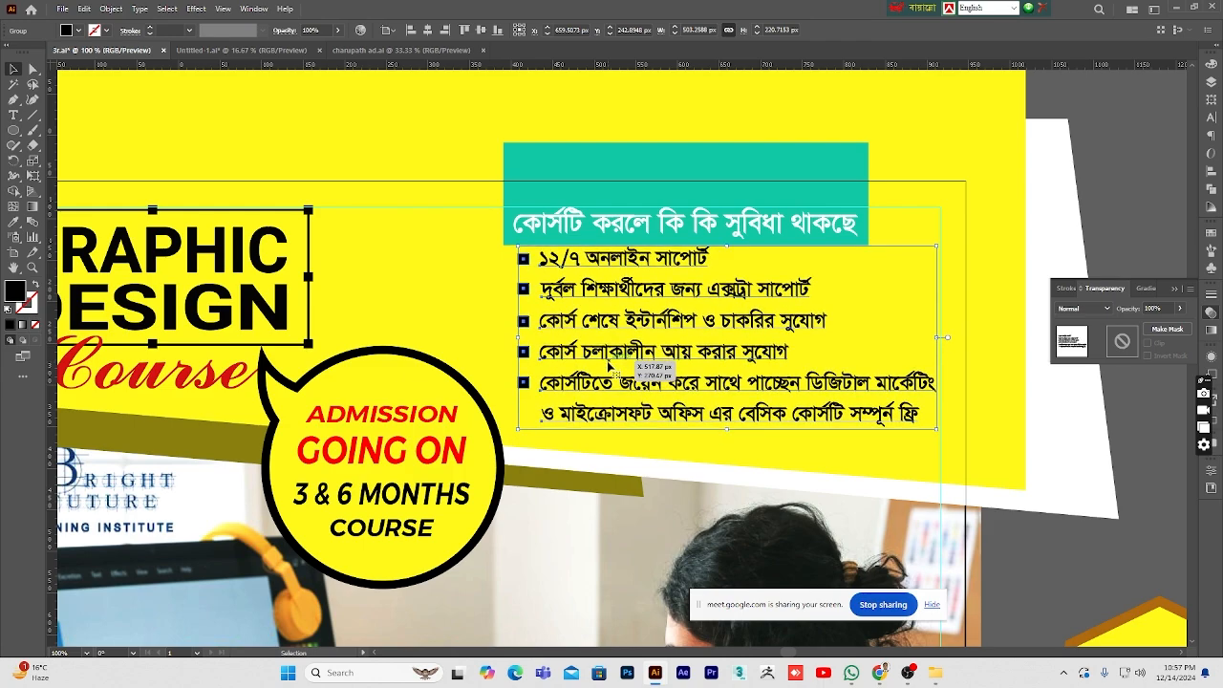
{"action": "key", "text": "Down"}
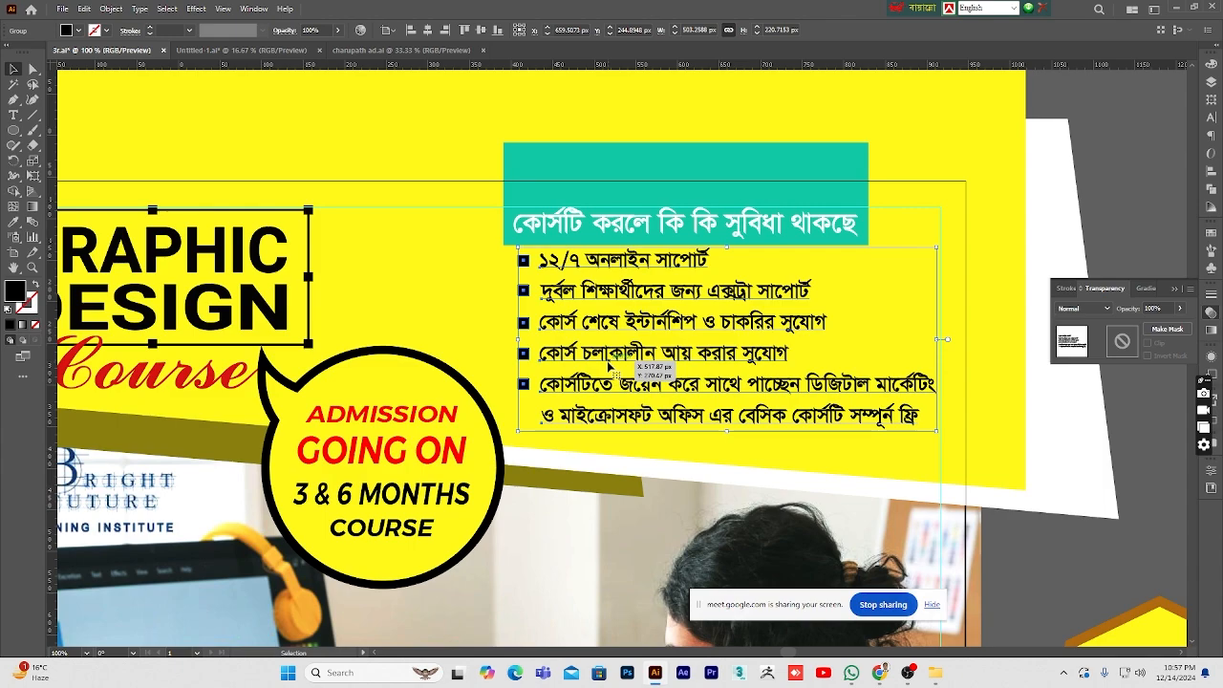
{"action": "left_click", "coordinate": [1104, 196]}
{"action": "left_click", "coordinate": [680, 323]}
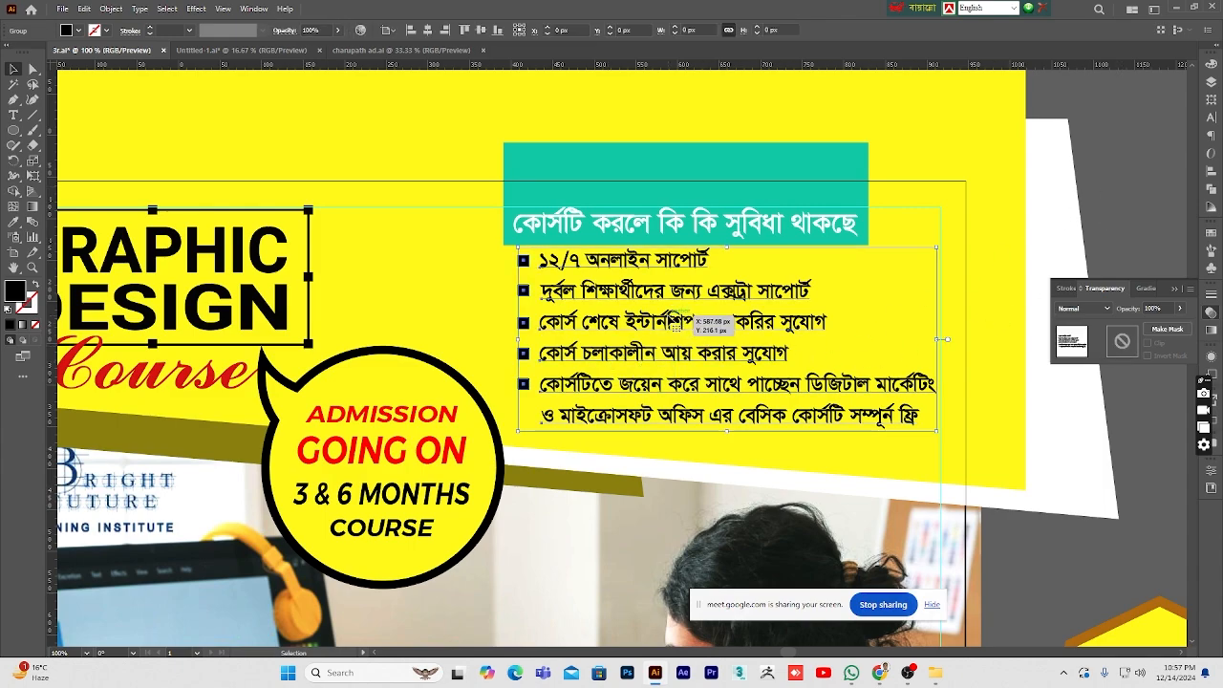
{"action": "left_click", "coordinate": [1097, 184]}
- Shift the bulleted Bengali benefits list about 4 px to the right, up to the vertical margin guide
{"action": "left_click", "coordinate": [765, 391]}
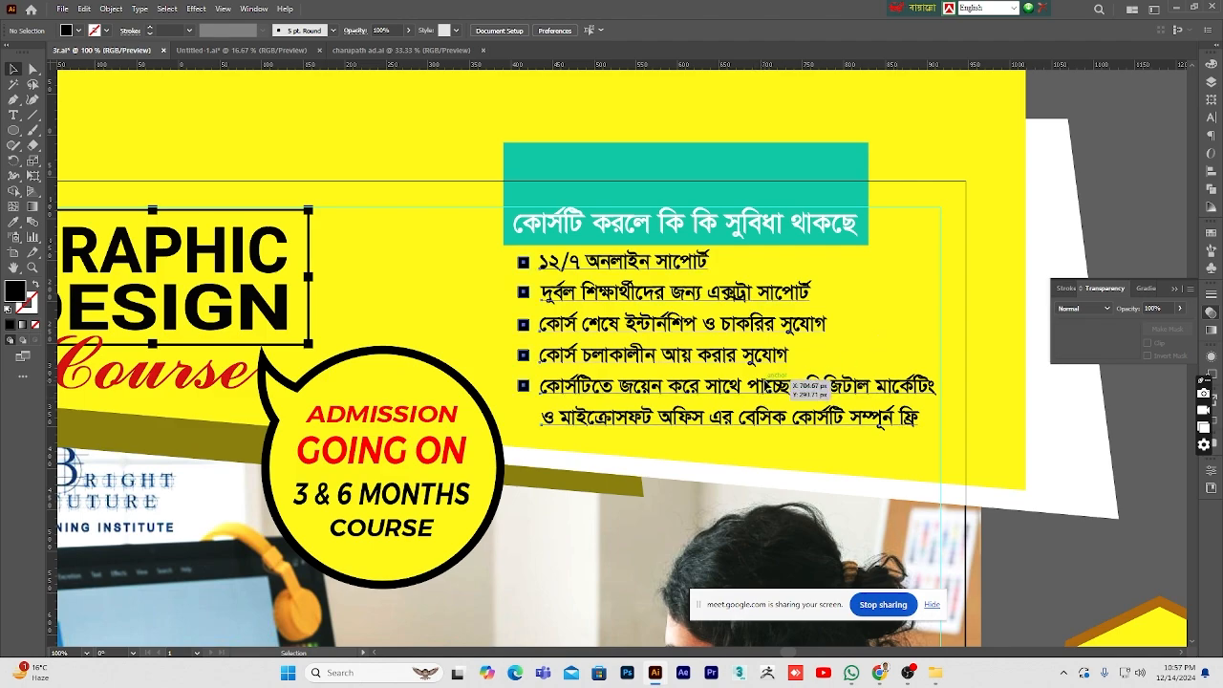
{"action": "key", "text": "Right"}
{"action": "key", "text": "Right"}
{"action": "key", "text": "Right"}
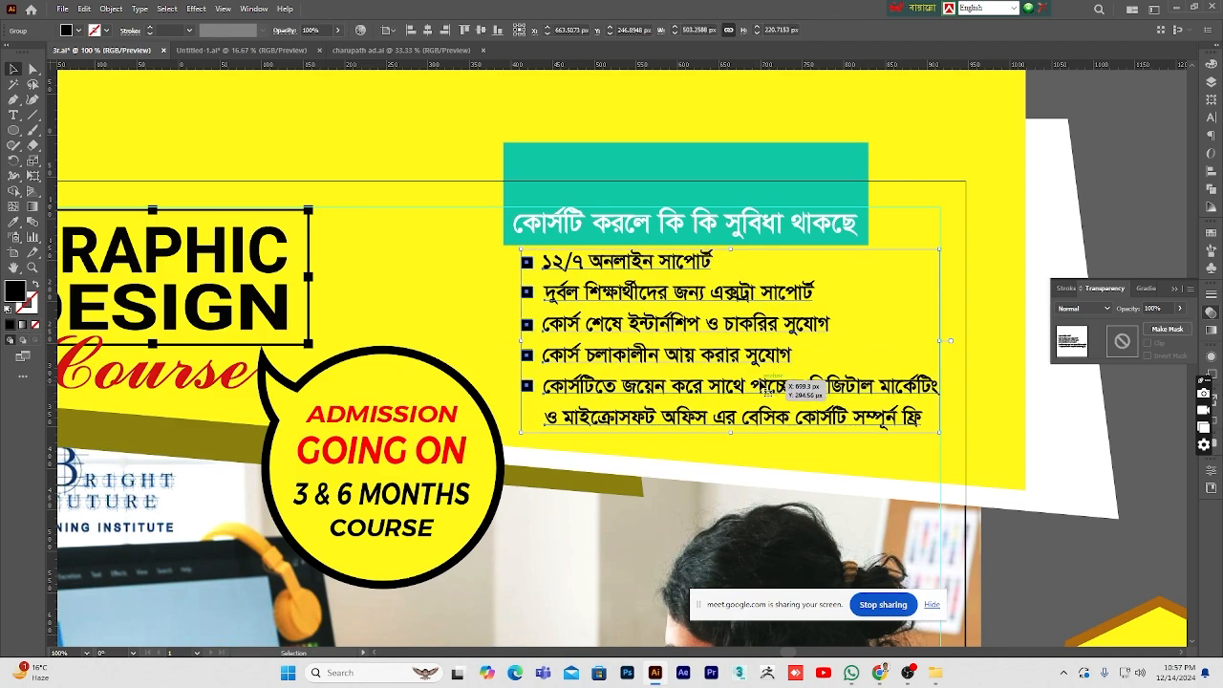
{"action": "left_click", "coordinate": [1100, 217]}
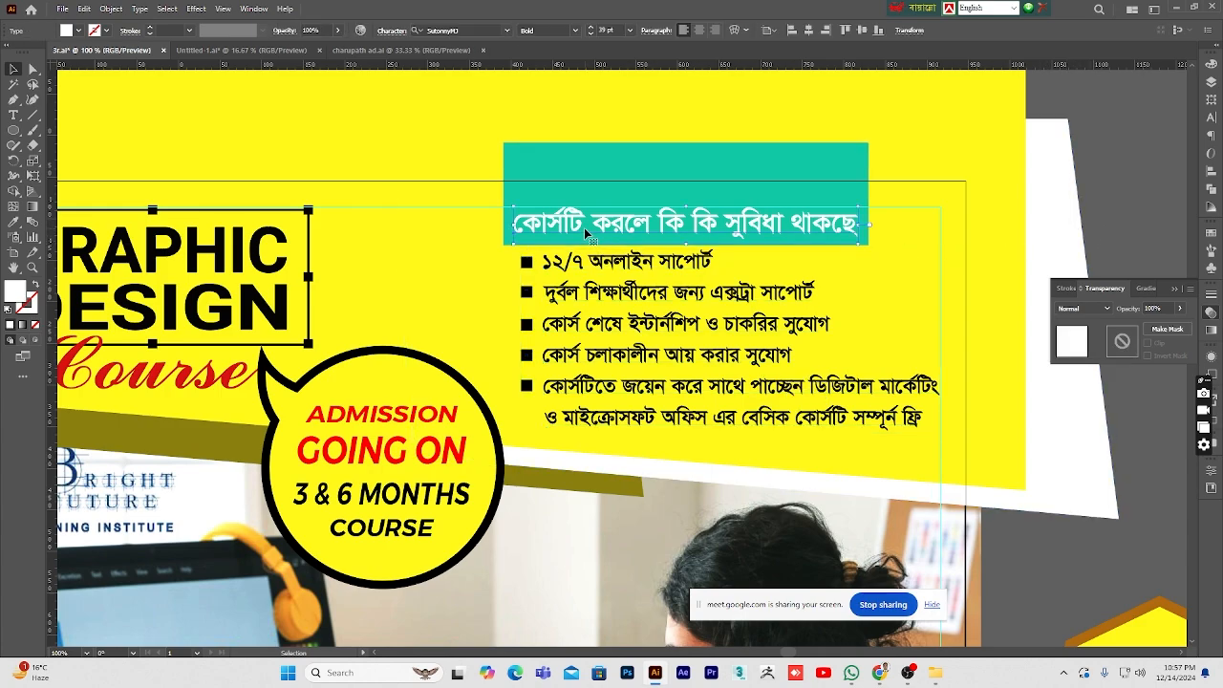
- Move the white Bengali heading together with its teal rectangle about 22 px right, in line with the bullets below
{"action": "left_click", "coordinate": [607, 157]}
{"action": "key", "text": "Right"}
{"action": "key", "text": "Right"}
{"action": "key", "text": "Right"}
{"action": "key", "text": "Right"}
{"action": "key", "text": "Right"}
{"action": "key", "text": "Right"}
{"action": "key", "text": "Right"}
{"action": "key", "text": "Right"}
{"action": "key", "text": "Right"}
{"action": "key", "text": "Right"}
{"action": "key", "text": "Right"}
{"action": "key", "text": "Right"}
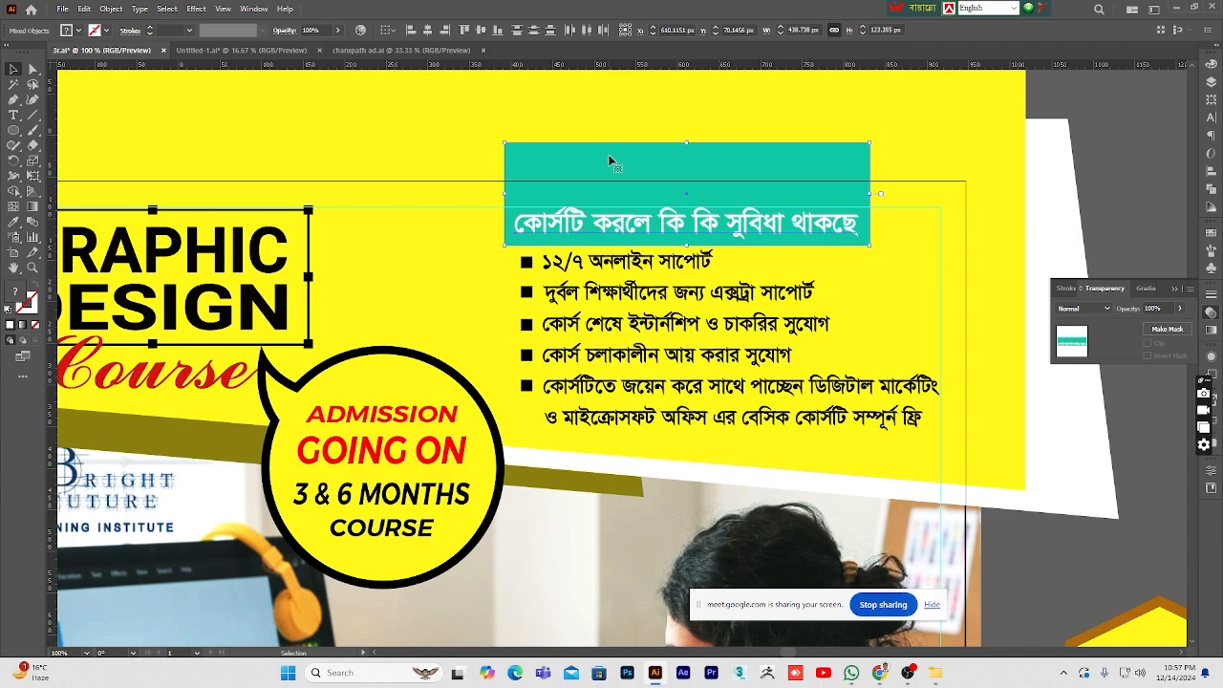
{"action": "key", "text": "Right"}
{"action": "key", "text": "Right"}
{"action": "key", "text": "Right"}
{"action": "key", "text": "Right"}
{"action": "key", "text": "Right"}
{"action": "key", "text": "Right"}
{"action": "key", "text": "Right"}
{"action": "key", "text": "Right"}
{"action": "key", "text": "Right"}
{"action": "key", "text": "Right"}
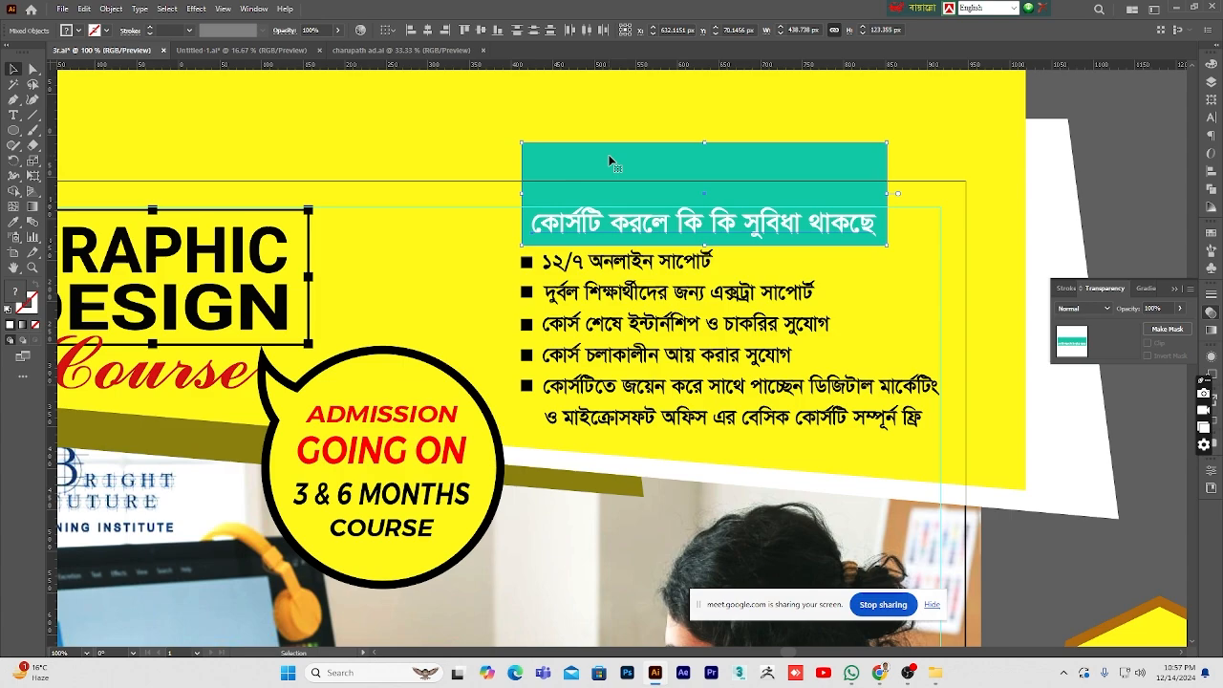
{"action": "left_click", "coordinate": [1109, 151]}
- Align the left edges of the teal heading rectangle and the bulleted benefits list
{"action": "left_click", "coordinate": [628, 173]}
{"action": "left_click", "coordinate": [546, 264], "text": "shift"}
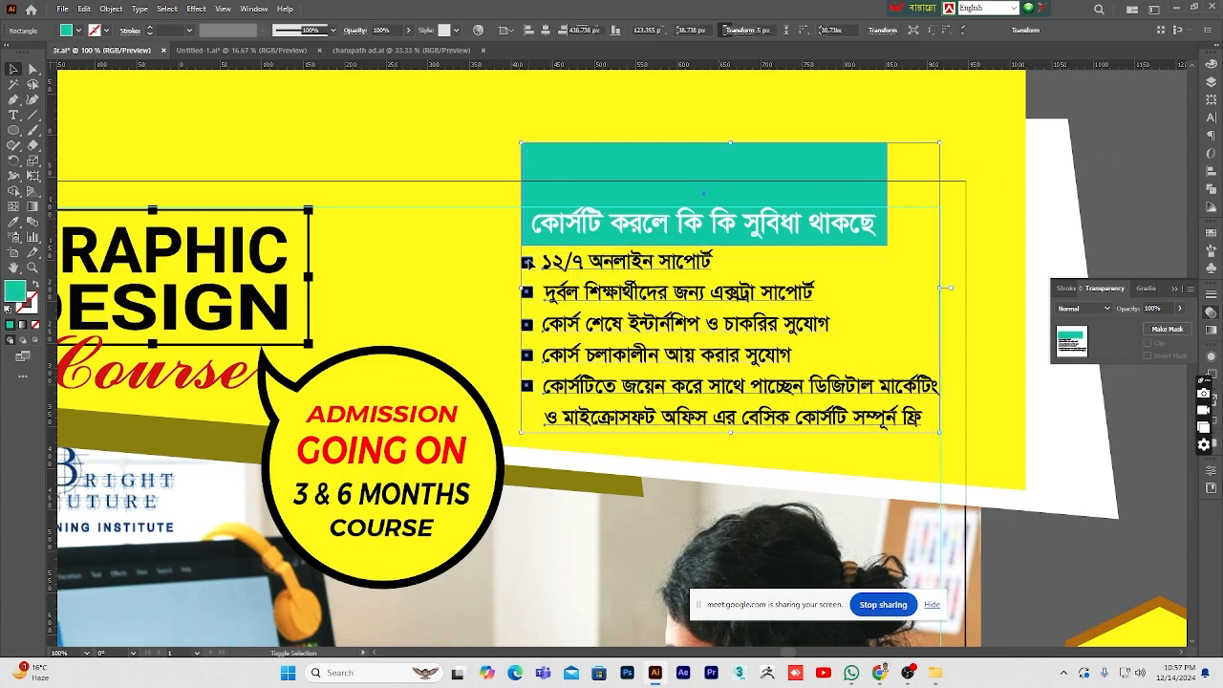
{"action": "left_click", "coordinate": [409, 33]}
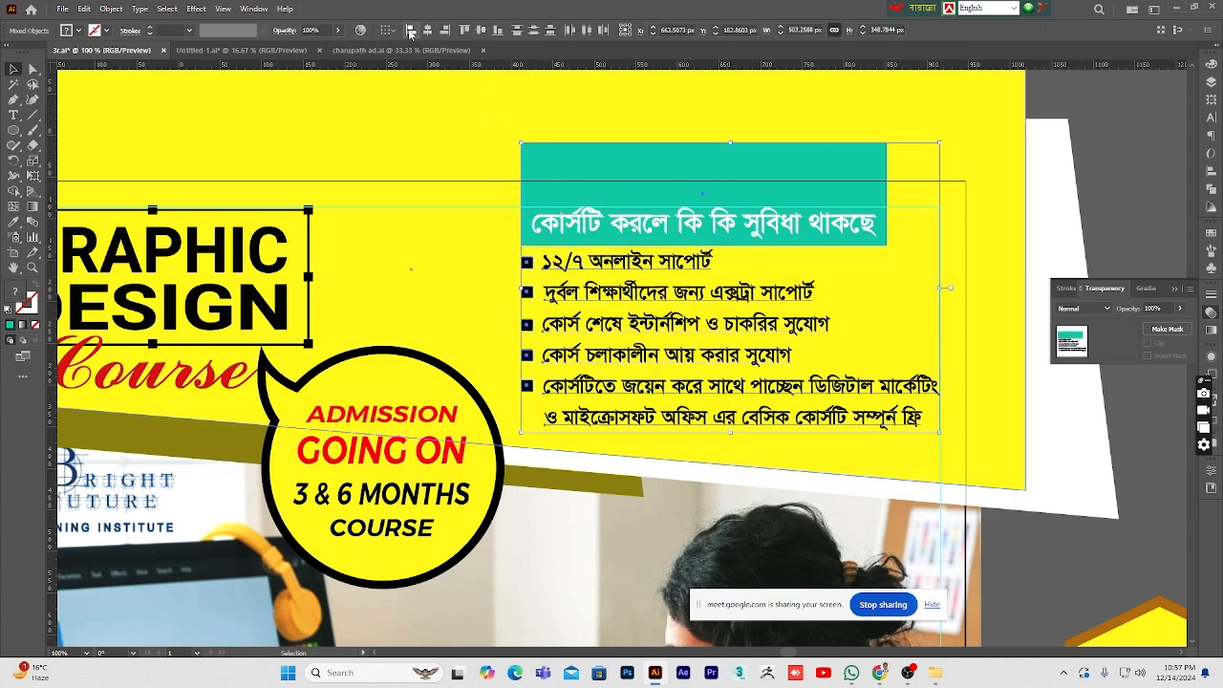
{"action": "left_click", "coordinate": [513, 151]}
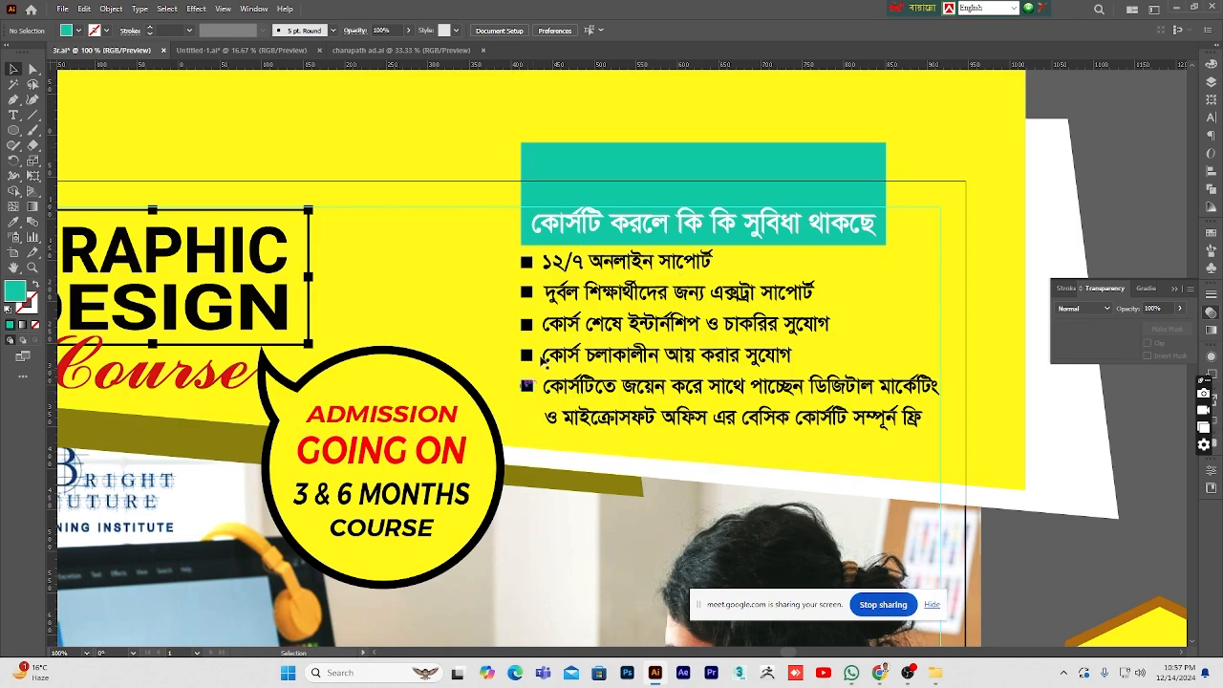
- Inspect the poster from the benefits list down to the logo box and contact strip, and check the overall layout
{"action": "scroll", "coordinate": [941, 307], "scroll_direction": "down", "scroll_amount": 1}
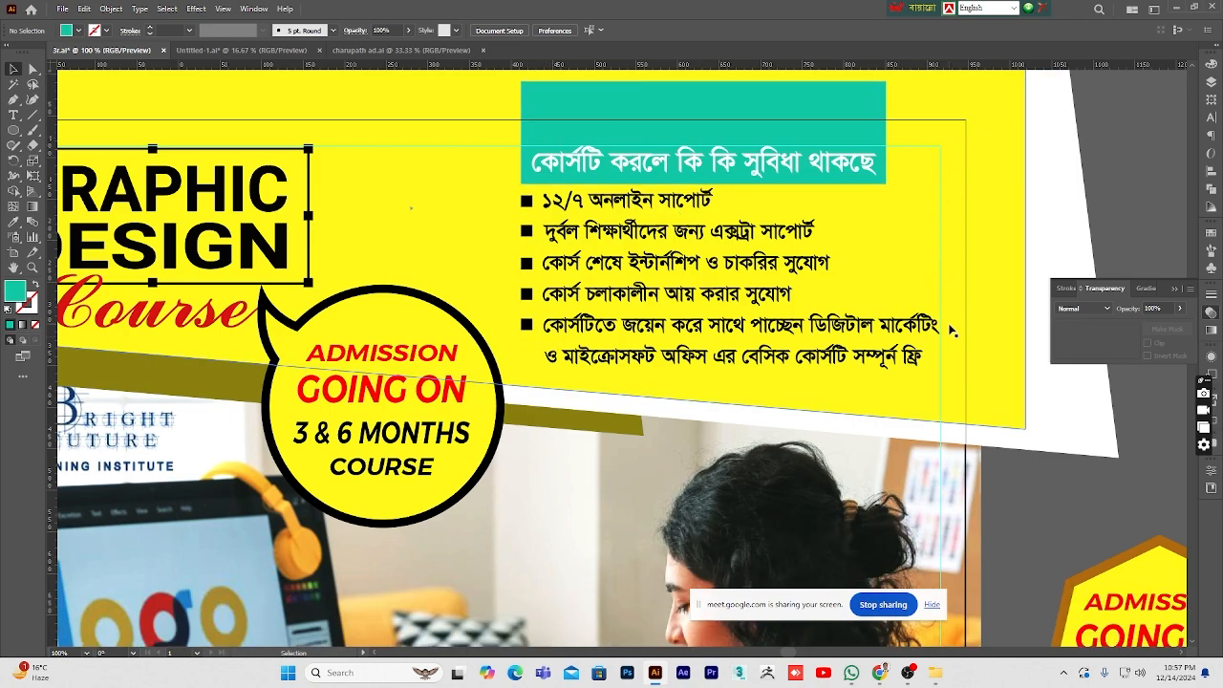
{"action": "key", "text": "h"}
{"action": "left_click_drag", "start_coordinate": [278, 273], "coordinate": [569, 271]}
{"action": "left_click_drag", "start_coordinate": [527, 322], "coordinate": [382, 248]}
{"action": "left_click_drag", "start_coordinate": [509, 448], "coordinate": [490, 246]}
{"action": "left_click_drag", "start_coordinate": [523, 594], "coordinate": [394, 302]}
{"action": "key", "text": "z"}
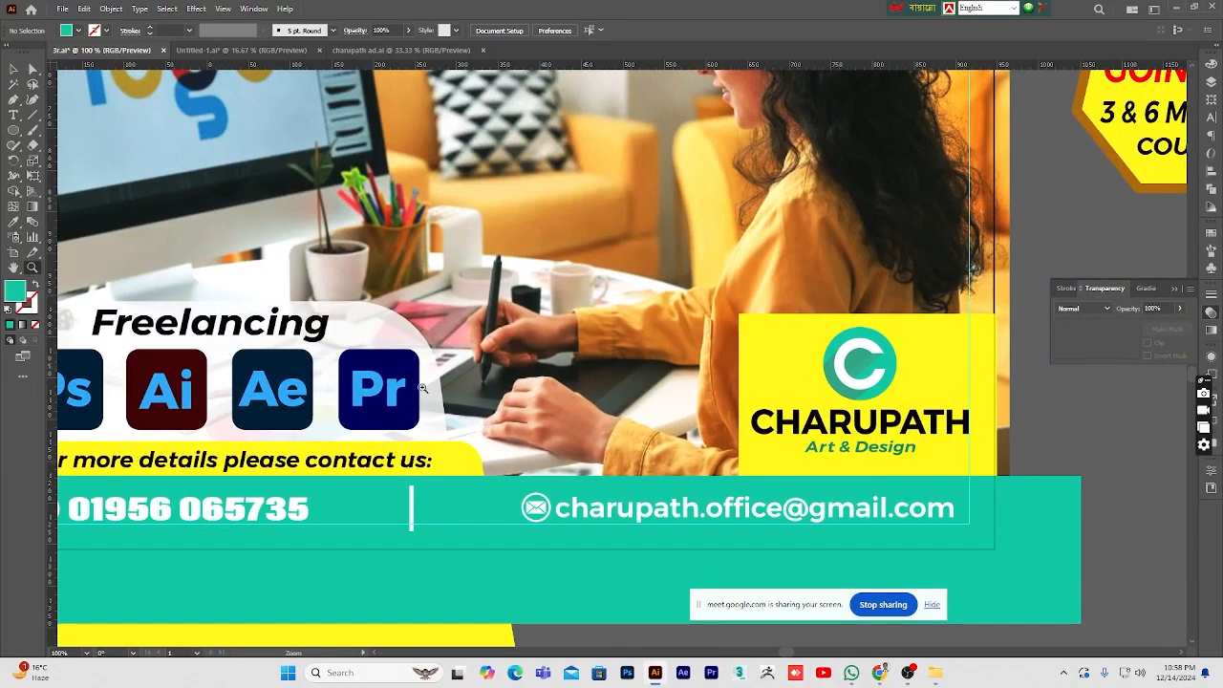
{"action": "left_click", "coordinate": [524, 373], "text": "alt"}
{"action": "left_click", "coordinate": [594, 337], "text": "alt"}
{"action": "left_click", "coordinate": [646, 339], "text": "alt"}
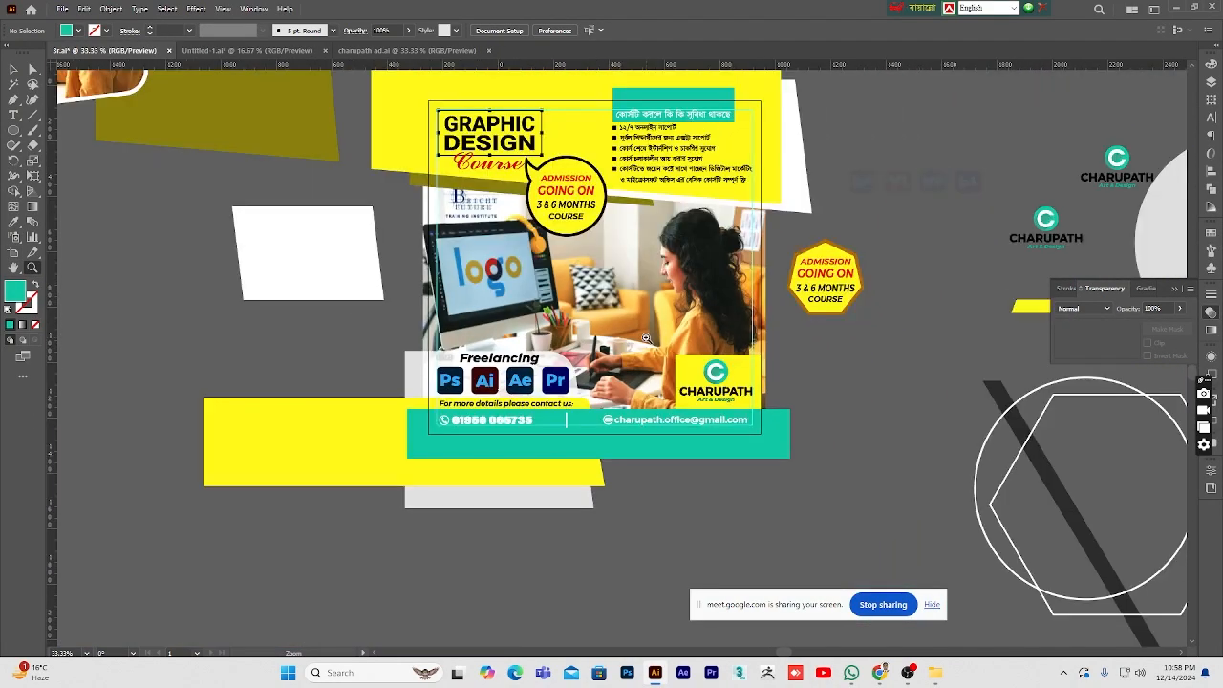
{"action": "scroll", "coordinate": [646, 339], "scroll_direction": "up", "scroll_amount": 2}
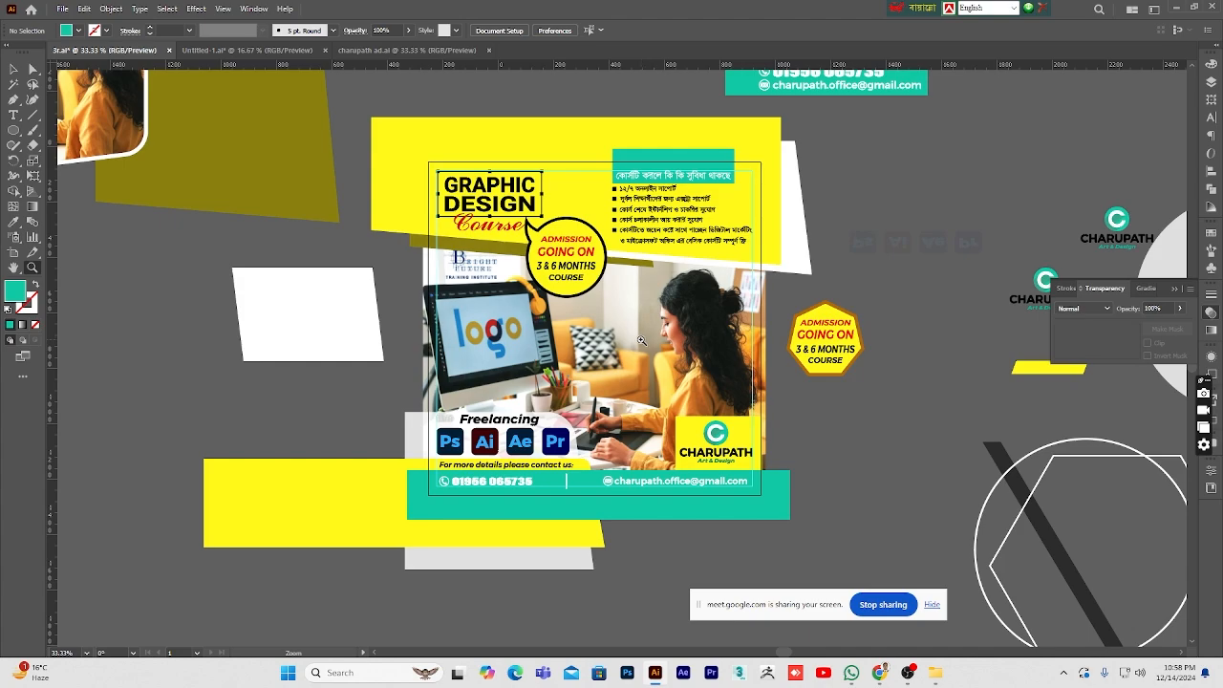
{"action": "left_click", "coordinate": [669, 264], "text": "alt"}
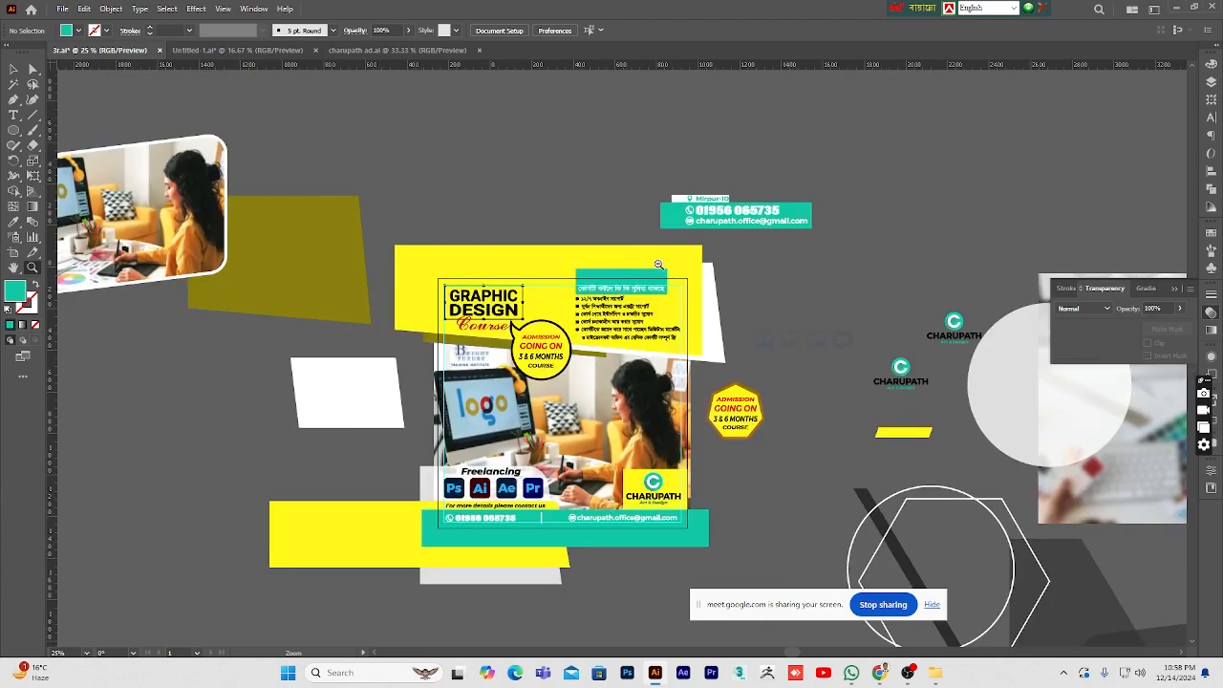
{"action": "left_click", "coordinate": [565, 325]}
{"action": "left_click", "coordinate": [657, 330]}
{"action": "left_click", "coordinate": [662, 344]}
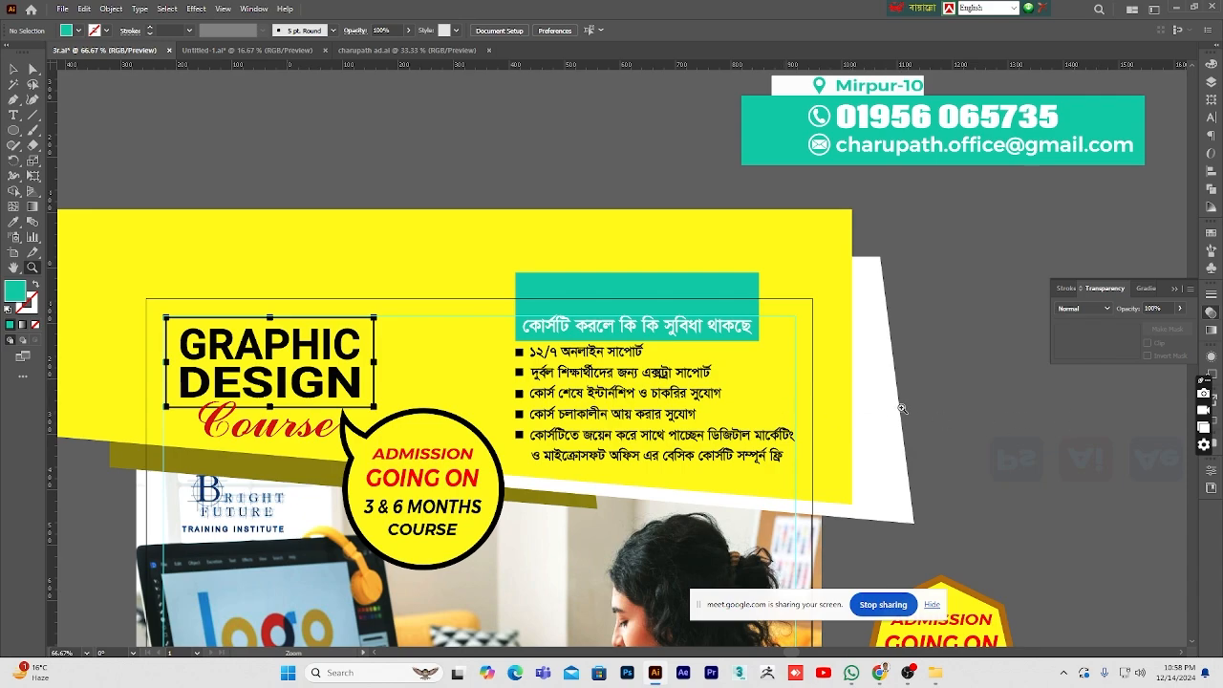
{"action": "scroll", "coordinate": [471, 451], "scroll_direction": "down", "scroll_amount": 2}
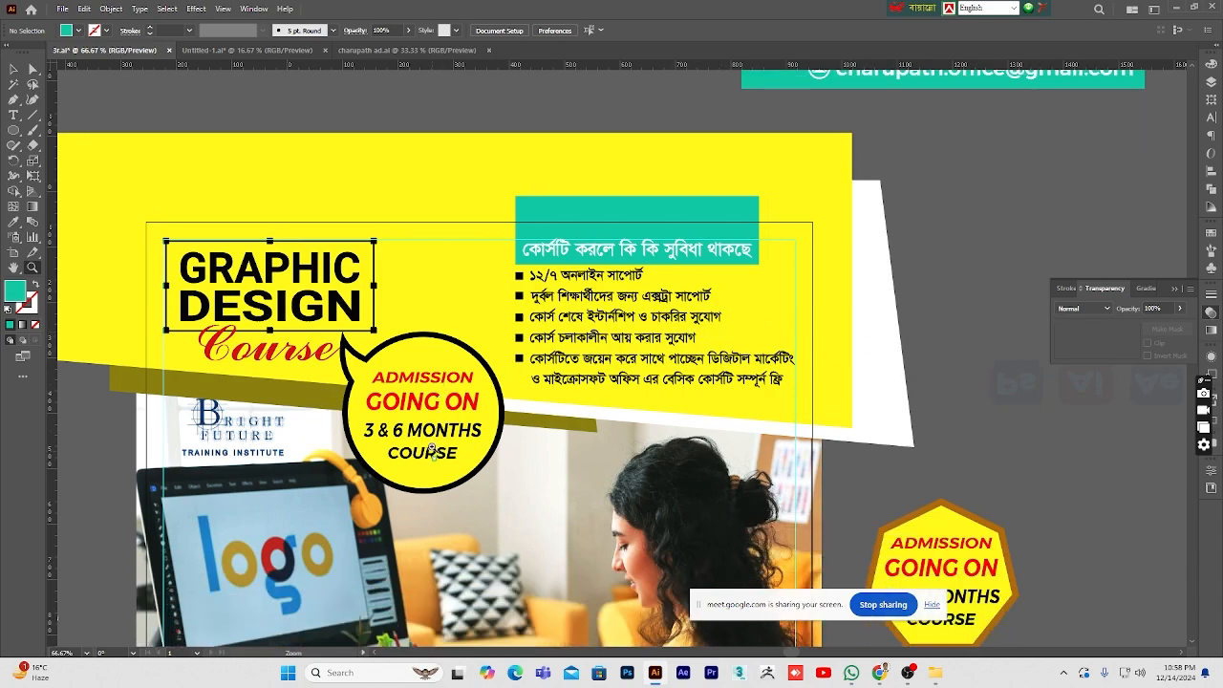
- Move the round "ADMISSION GOING ON" speech bubble about 23 px to the right
{"action": "left_click", "coordinate": [14, 68]}
{"action": "scroll", "coordinate": [546, 469], "scroll_direction": "down", "scroll_amount": 2}
{"action": "left_click", "coordinate": [447, 333]}
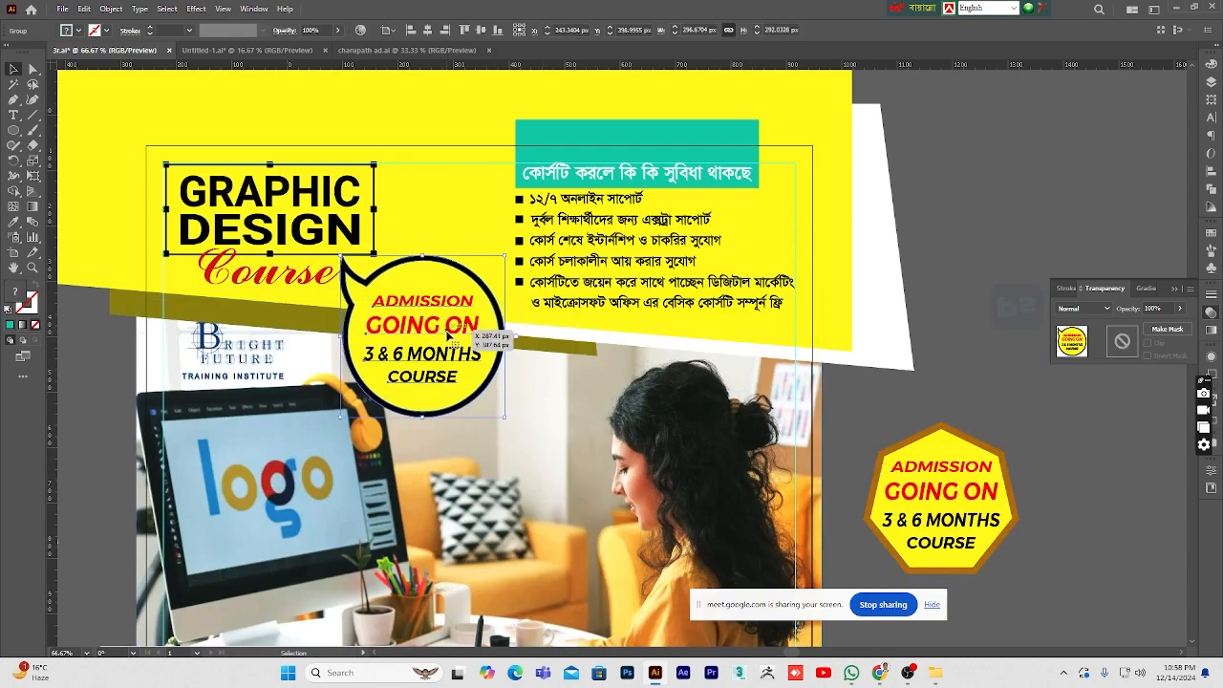
{"action": "key", "text": "Right"}
{"action": "key", "text": "Right"}
{"action": "key", "text": "Right"}
{"action": "key", "text": "Right"}
{"action": "key", "text": "Right"}
{"action": "key", "text": "Right"}
{"action": "key", "text": "Right"}
{"action": "key", "text": "Right"}
{"action": "key", "text": "Right"}
{"action": "key", "text": "Right"}
{"action": "key", "text": "Right"}
{"action": "key", "text": "Right"}
{"action": "key", "text": "Right"}
{"action": "key", "text": "Right"}
{"action": "key", "text": "Right"}
{"action": "key", "text": "Right"}
{"action": "key", "text": "Right"}
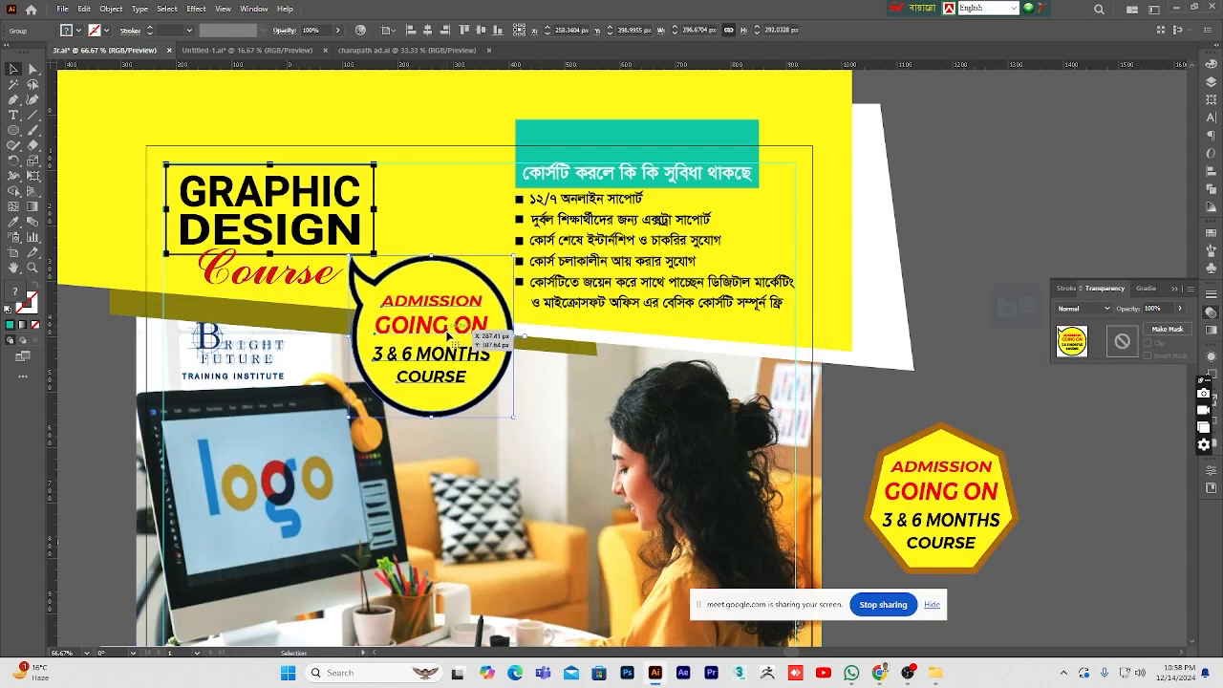
{"action": "key", "text": "Right"}
{"action": "key", "text": "Right"}
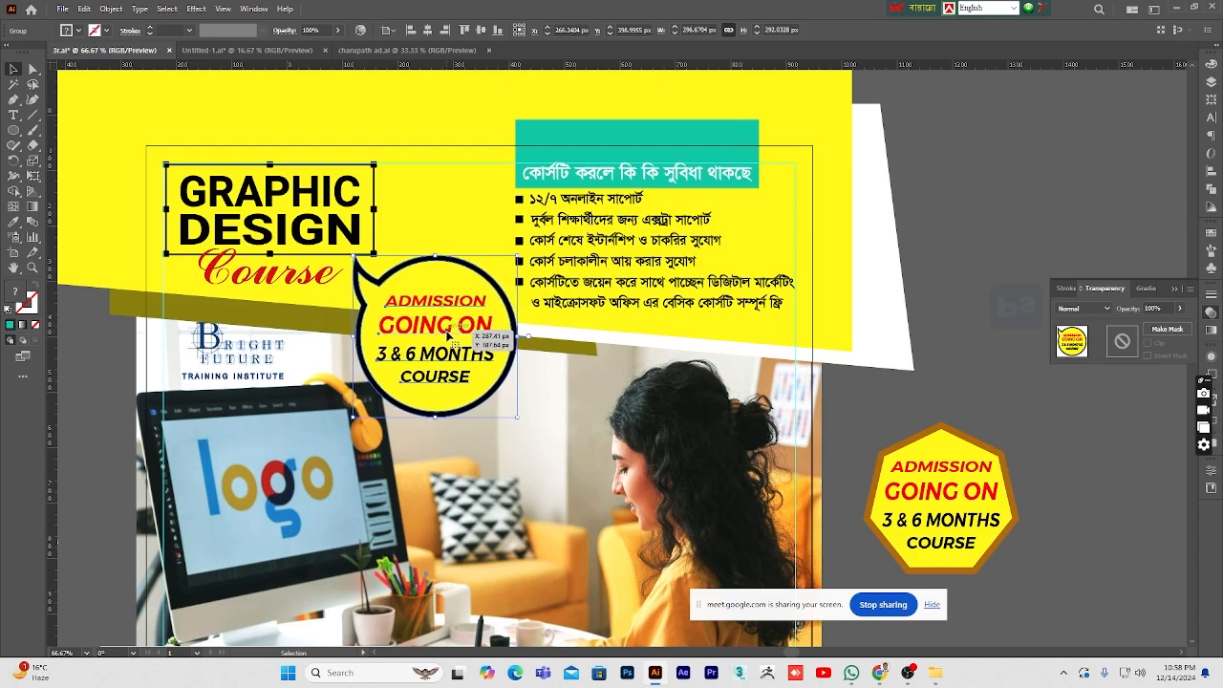
{"action": "left_click", "coordinate": [1060, 225]}
- Check the speech bubble's placement against the title and photo, along with the poster's lower area and full layout
{"action": "scroll", "coordinate": [1060, 224], "scroll_direction": "down", "scroll_amount": 1}
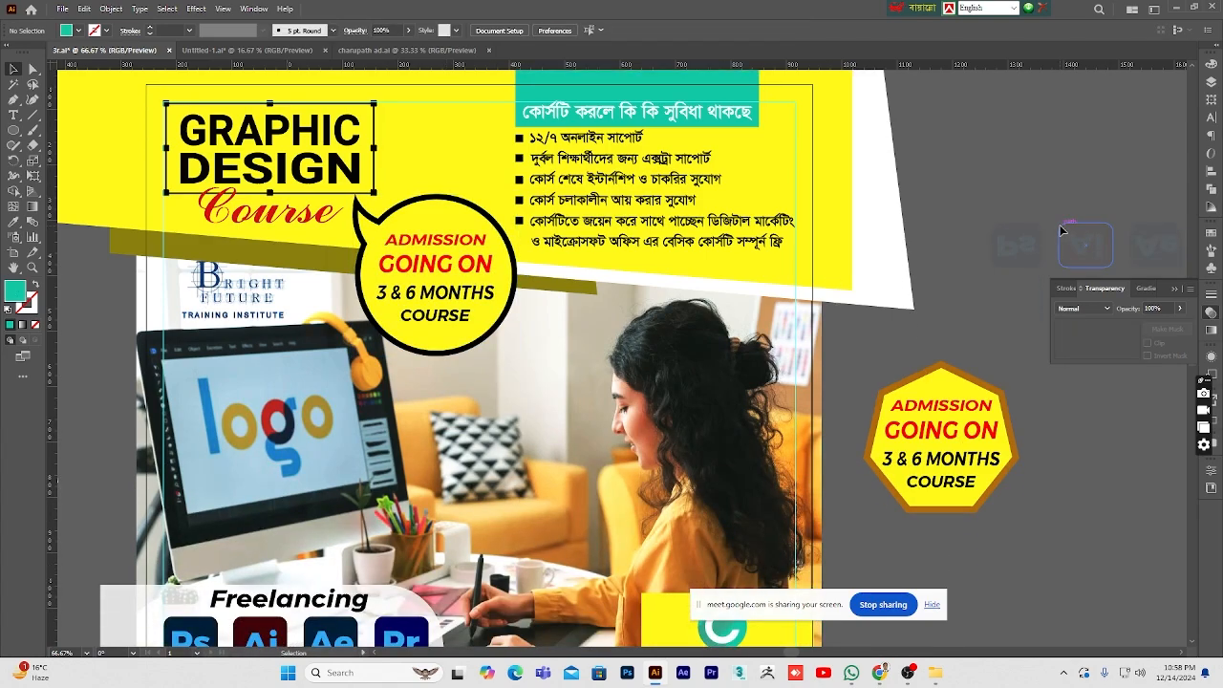
{"action": "scroll", "coordinate": [1057, 227], "scroll_direction": "down", "scroll_amount": 1}
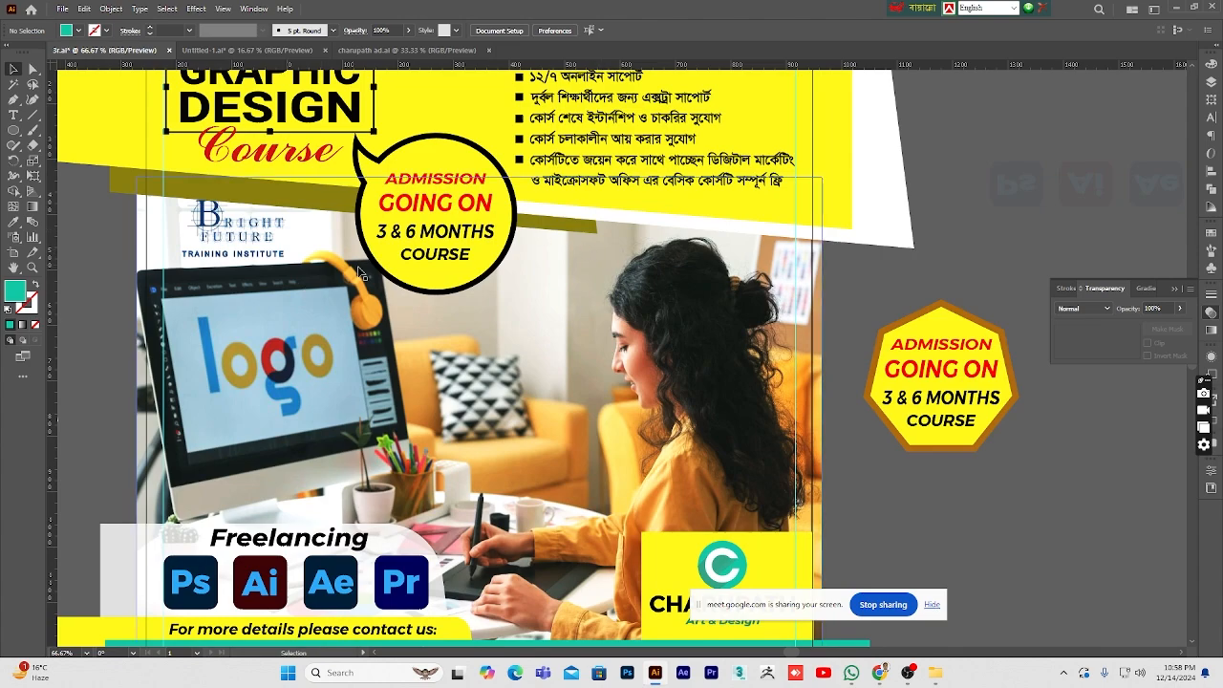
{"action": "scroll", "coordinate": [984, 525], "scroll_direction": "up", "scroll_amount": 1}
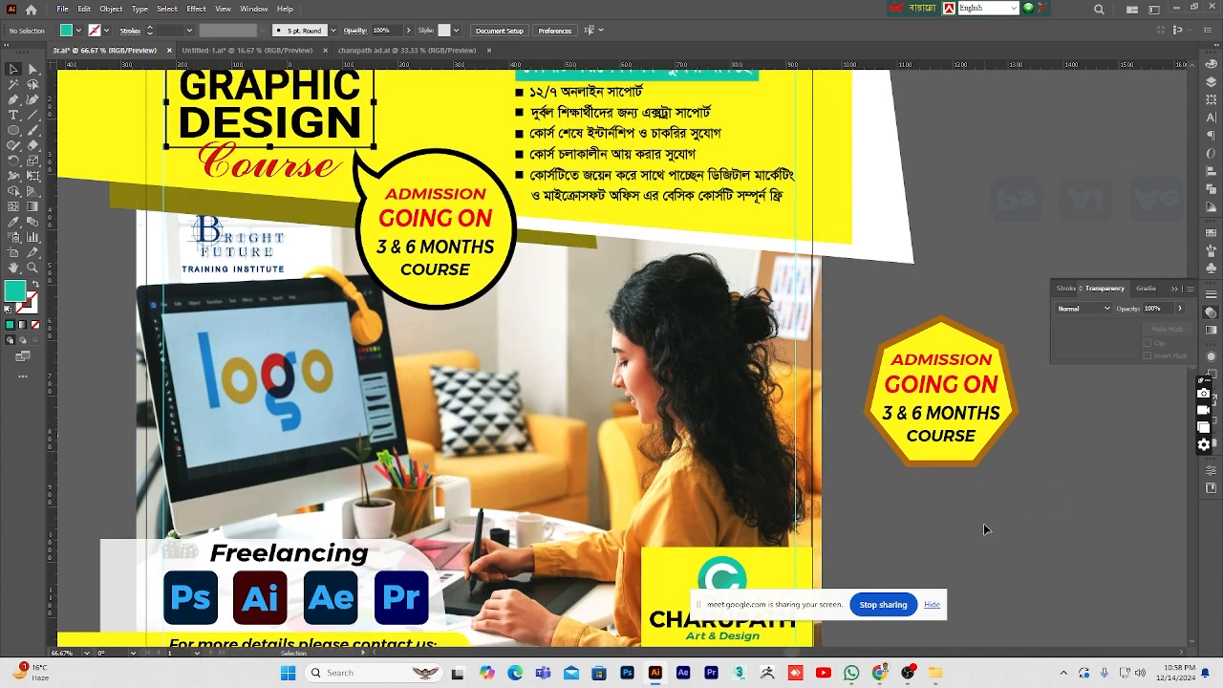
{"action": "left_click", "coordinate": [31, 269]}
{"action": "scroll", "coordinate": [466, 406], "scroll_direction": "down", "scroll_amount": 2}
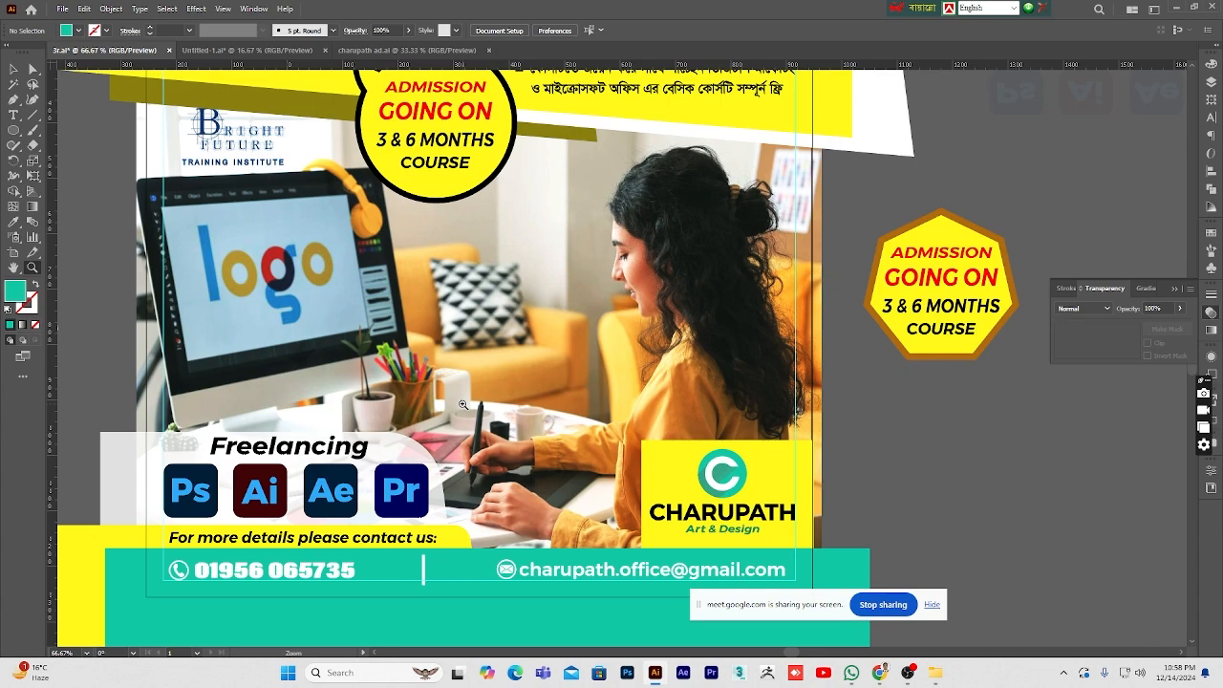
{"action": "scroll", "coordinate": [463, 405], "scroll_direction": "up", "scroll_amount": 2}
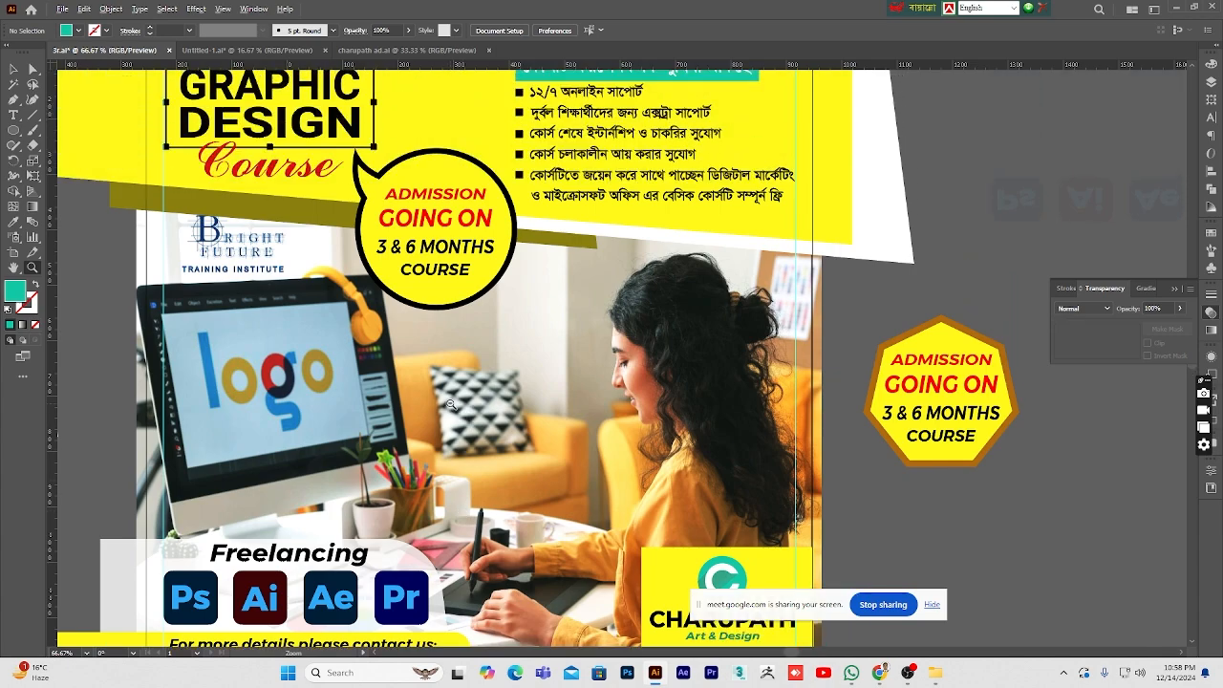
{"action": "left_click", "coordinate": [458, 405], "text": "alt"}
{"action": "left_click", "coordinate": [459, 405], "text": "alt"}
{"action": "left_click", "coordinate": [802, 359], "text": "alt"}
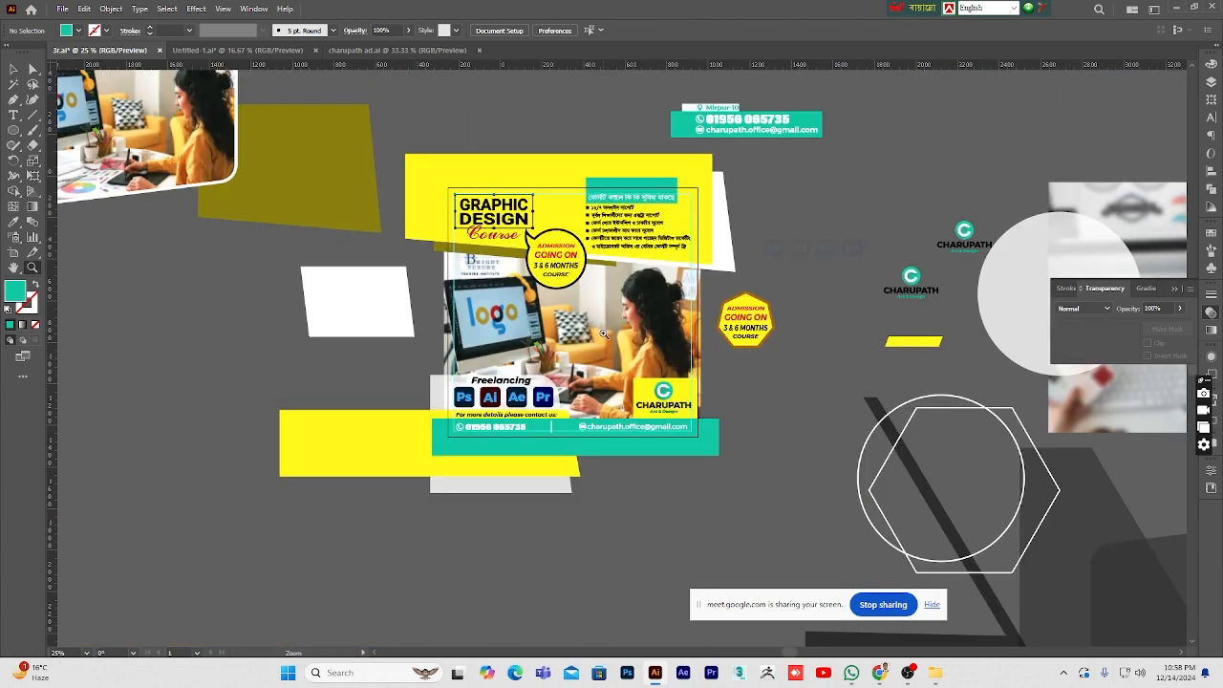
{"action": "left_click", "coordinate": [605, 335]}
- Set up a Save for Web JPEG export of the poster artboard, previewing the original and scaling the image to 300 percent
{"action": "key", "text": "v"}
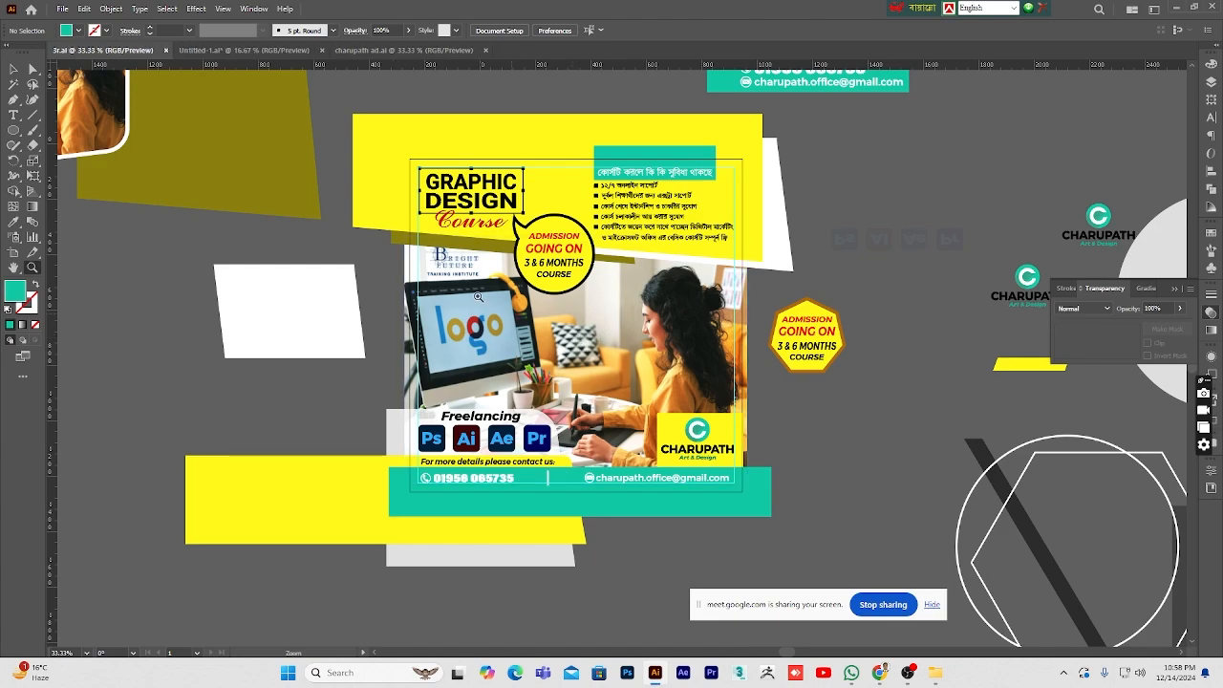
{"action": "left_click", "coordinate": [15, 71]}
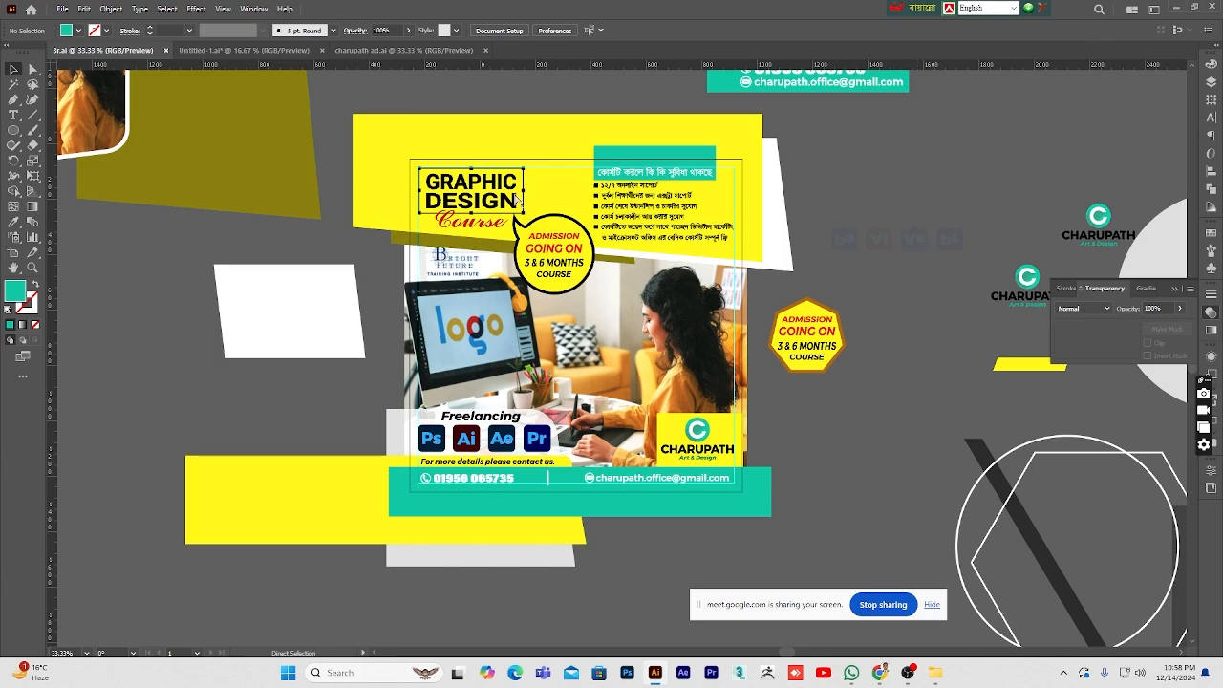
{"action": "left_click", "coordinate": [14, 254]}
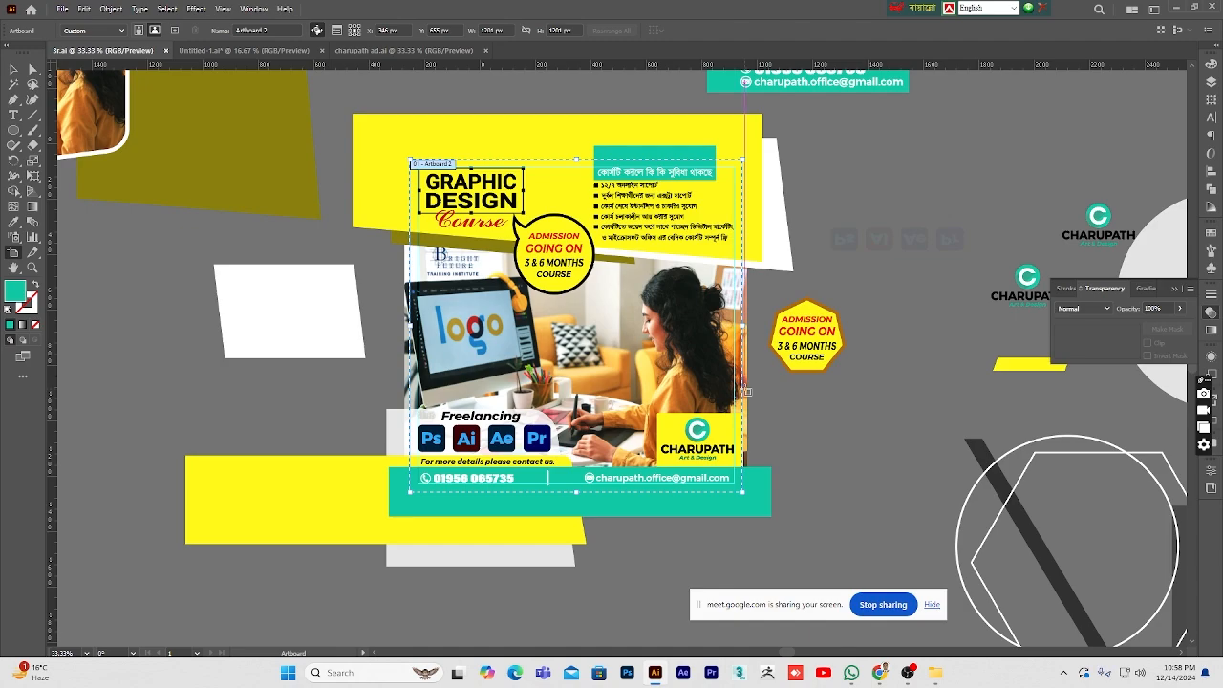
{"action": "key", "text": "ctrl+alt+shift+s"}
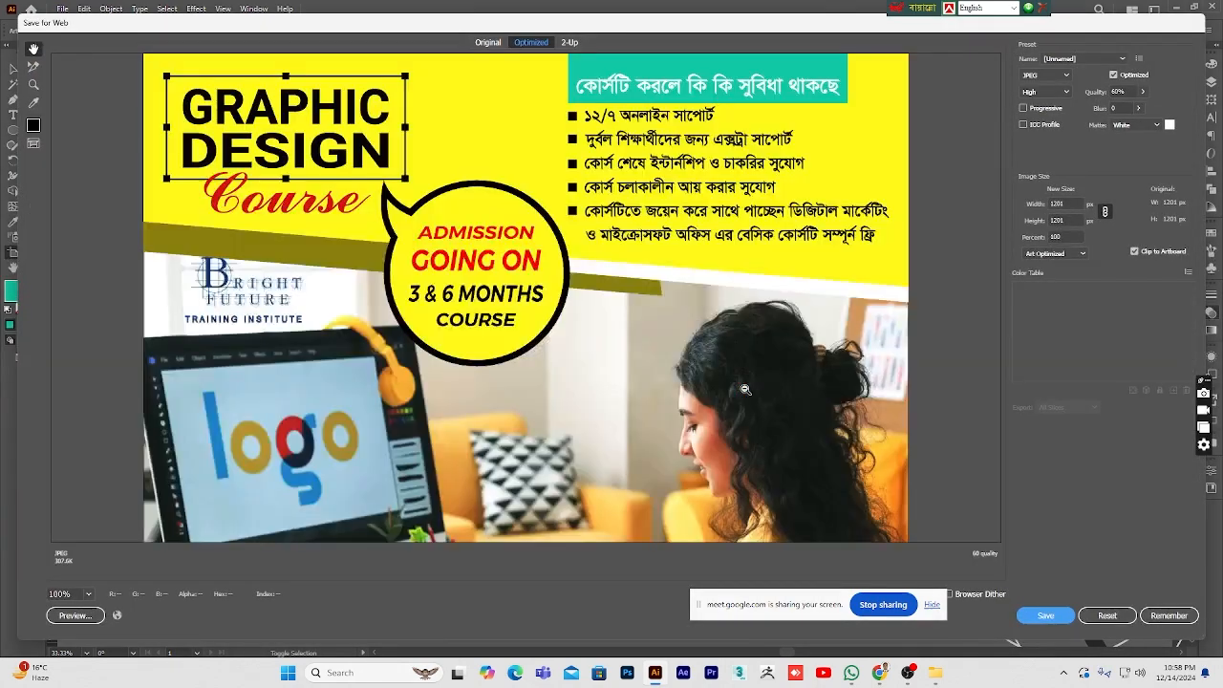
{"action": "left_click", "coordinate": [488, 43]}
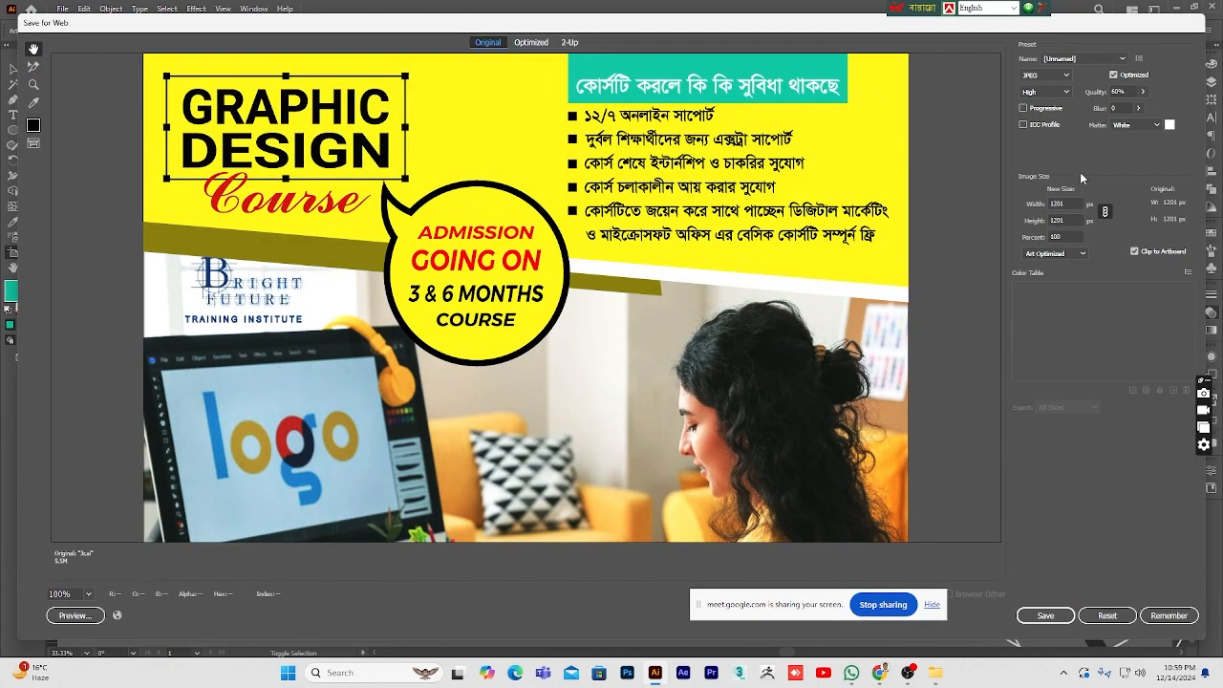
{"action": "left_click", "coordinate": [1058, 236]}
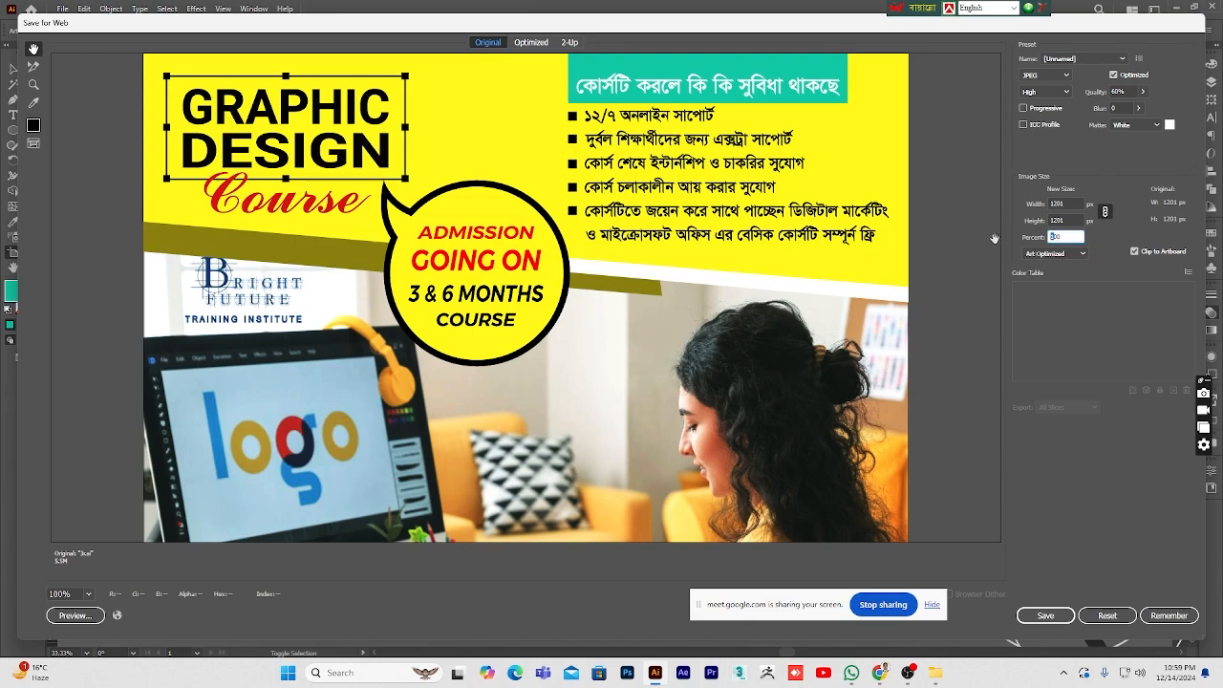
{"action": "type", "text": "3"}
- Start saving the optimized image to the Desktop and fill in the earlier file name "FB post design-01.jpg" as a basis
{"action": "left_click", "coordinate": [1045, 616]}
{"action": "left_click", "coordinate": [72, 203]}
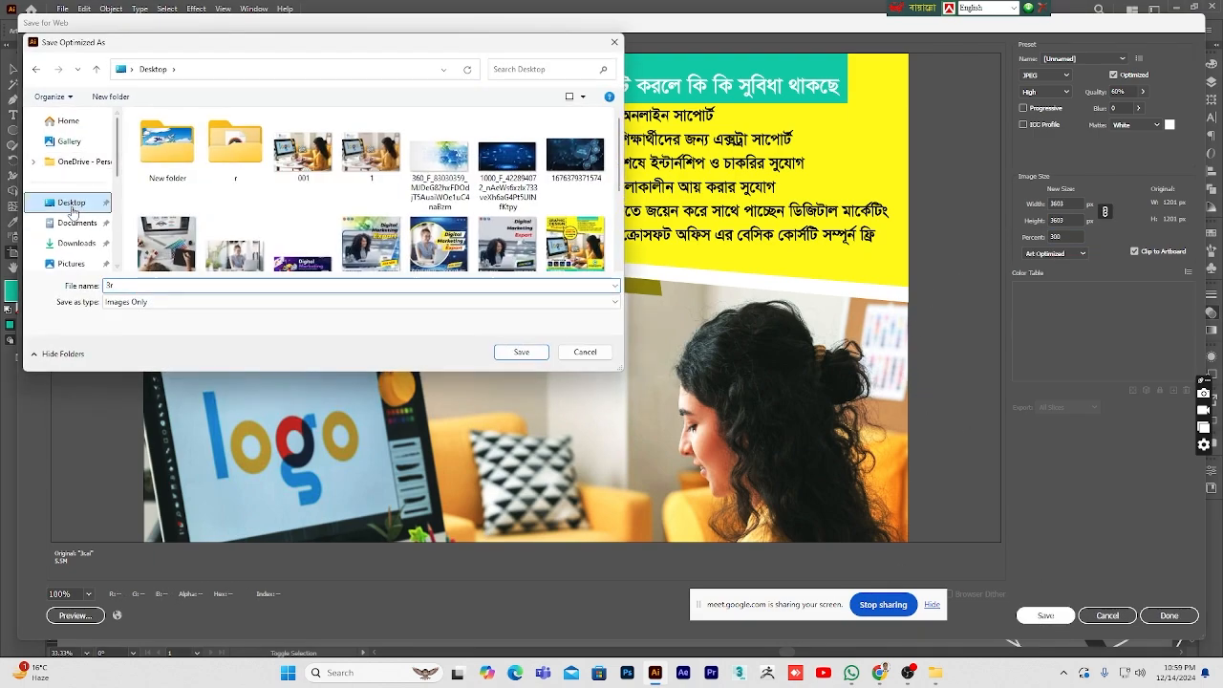
{"action": "left_click", "coordinate": [154, 286]}
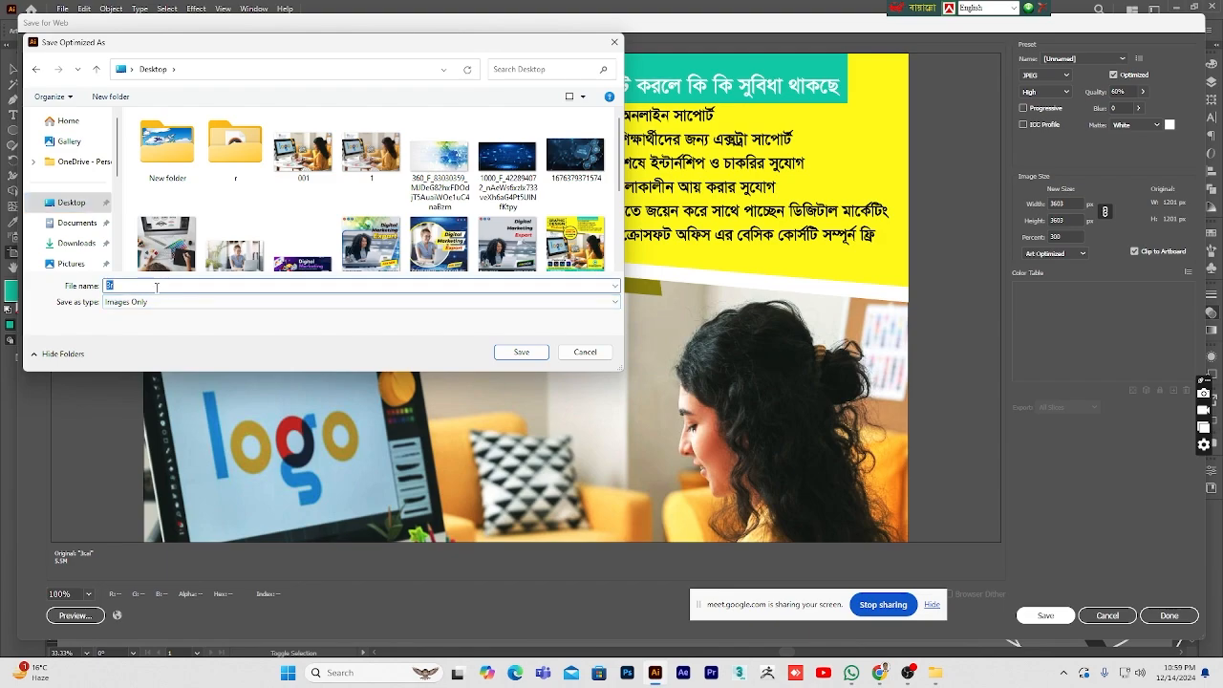
{"action": "type", "text": "F"}
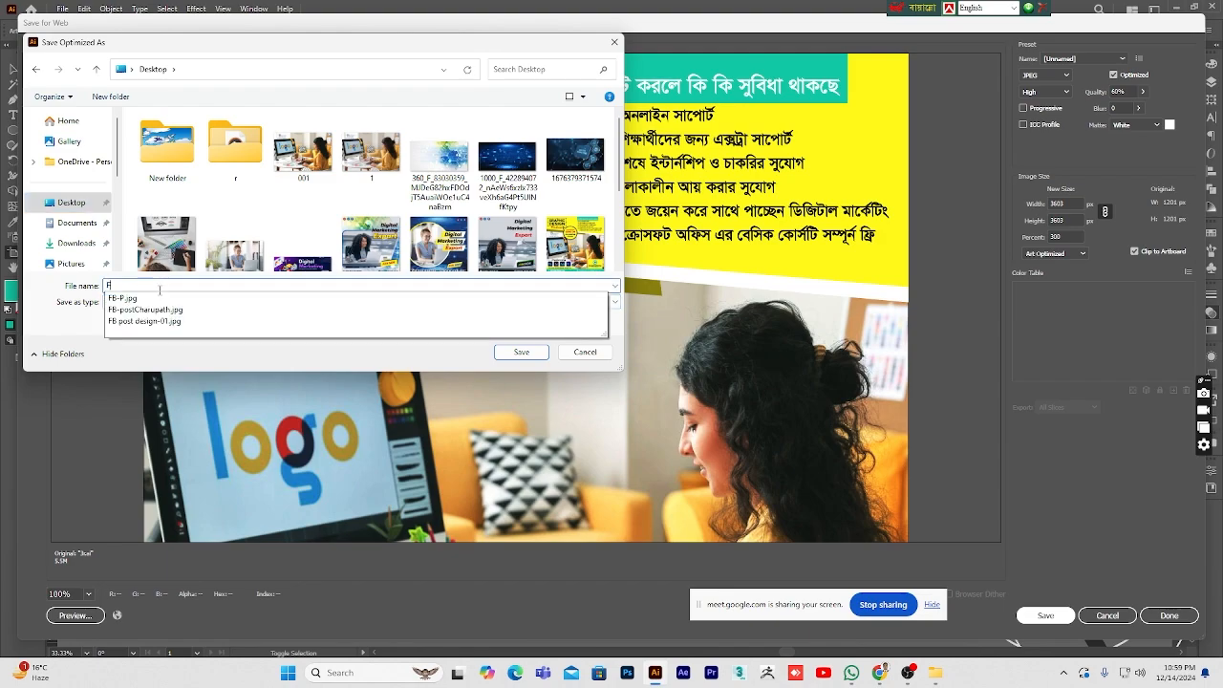
{"action": "type", "text": "B P"}
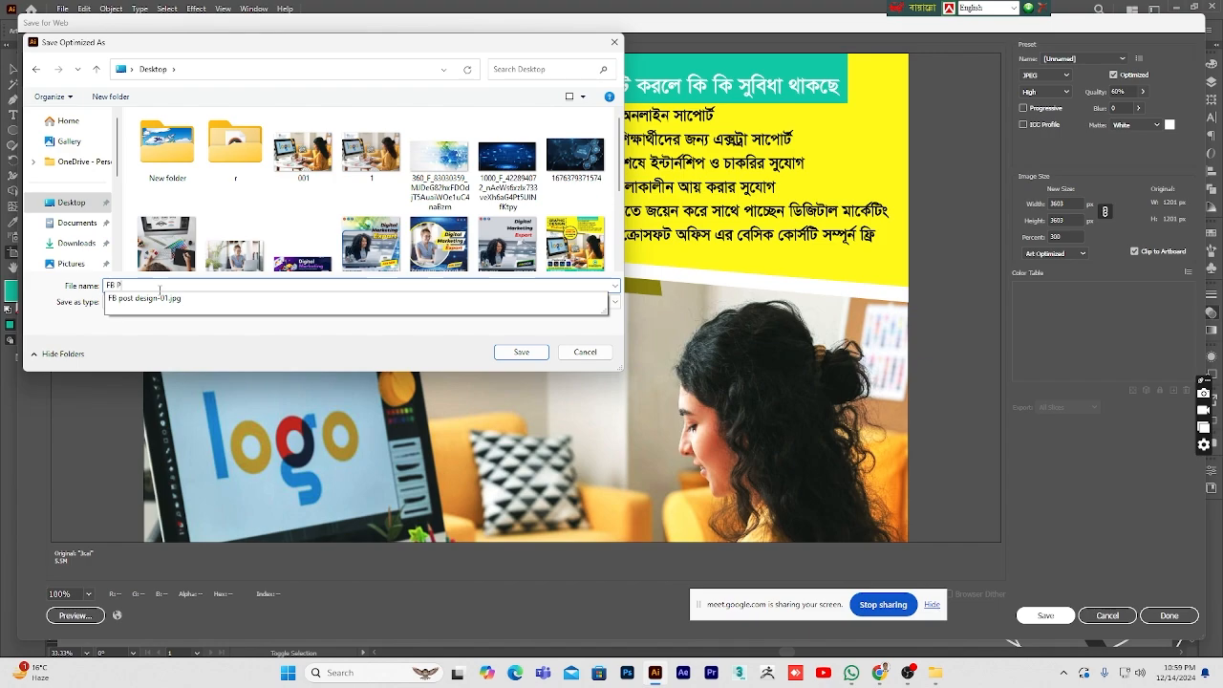
{"action": "left_click", "coordinate": [138, 299]}
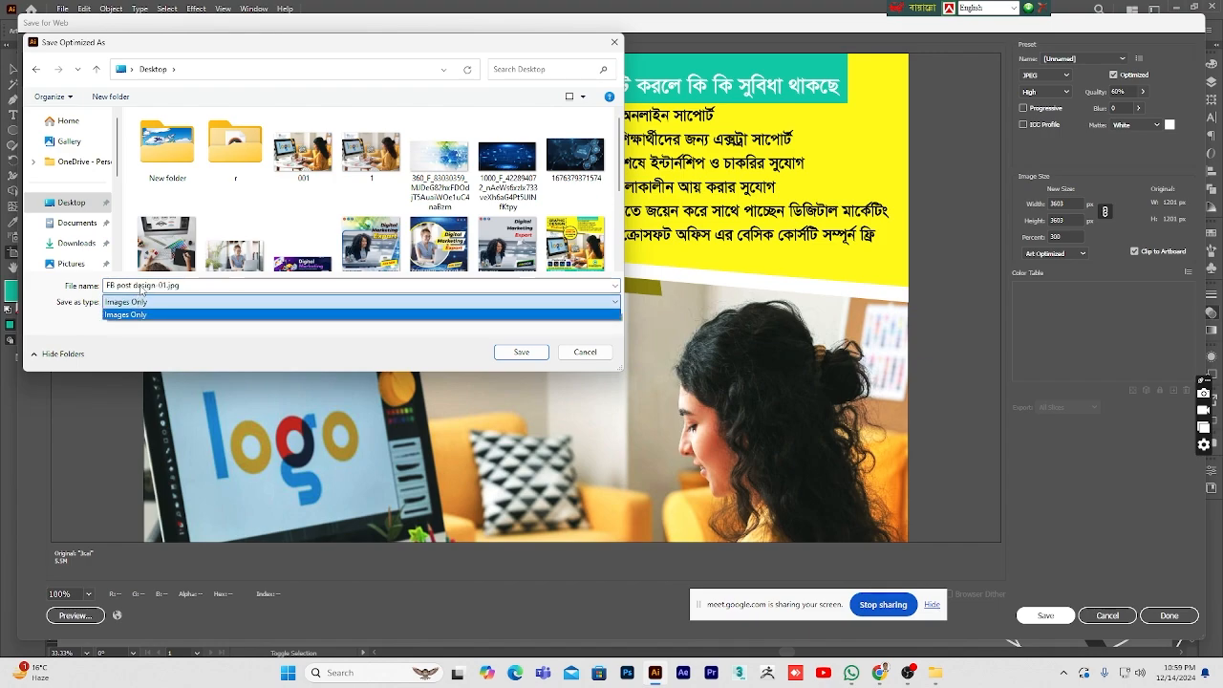
- Change the file name to "FB post 1" and save the exported poster image on the Desktop
{"action": "left_click", "coordinate": [135, 288]}
{"action": "left_click", "coordinate": [198, 285]}
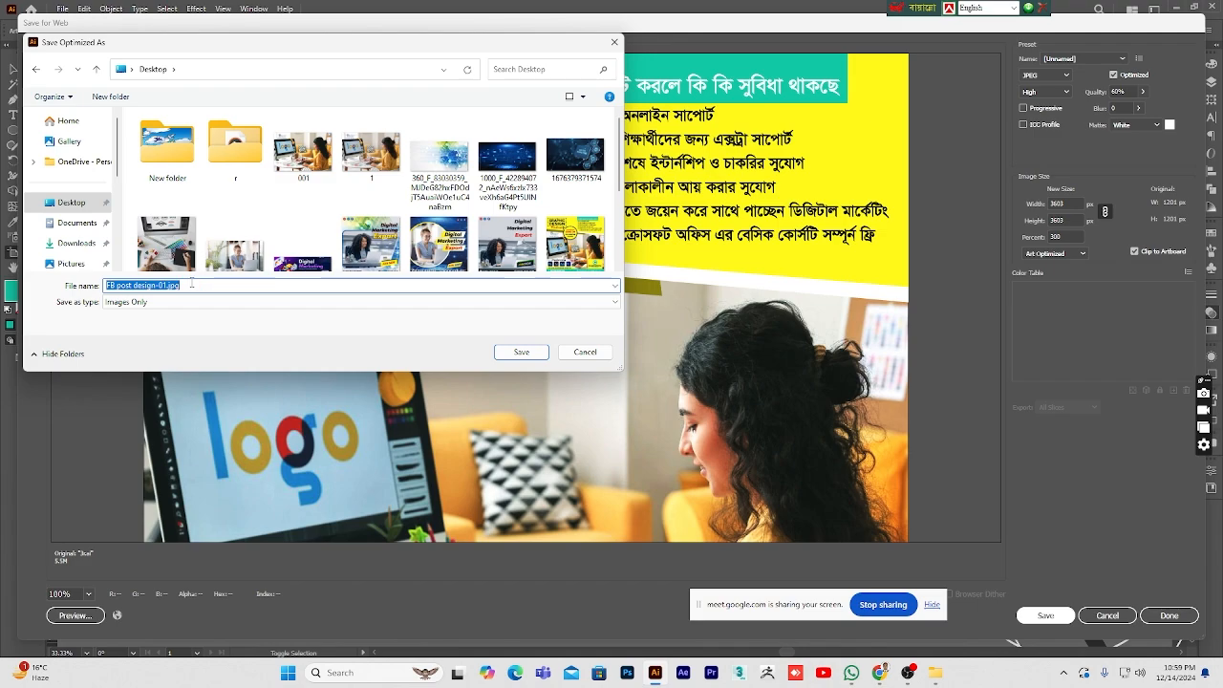
{"action": "left_click", "coordinate": [191, 285]}
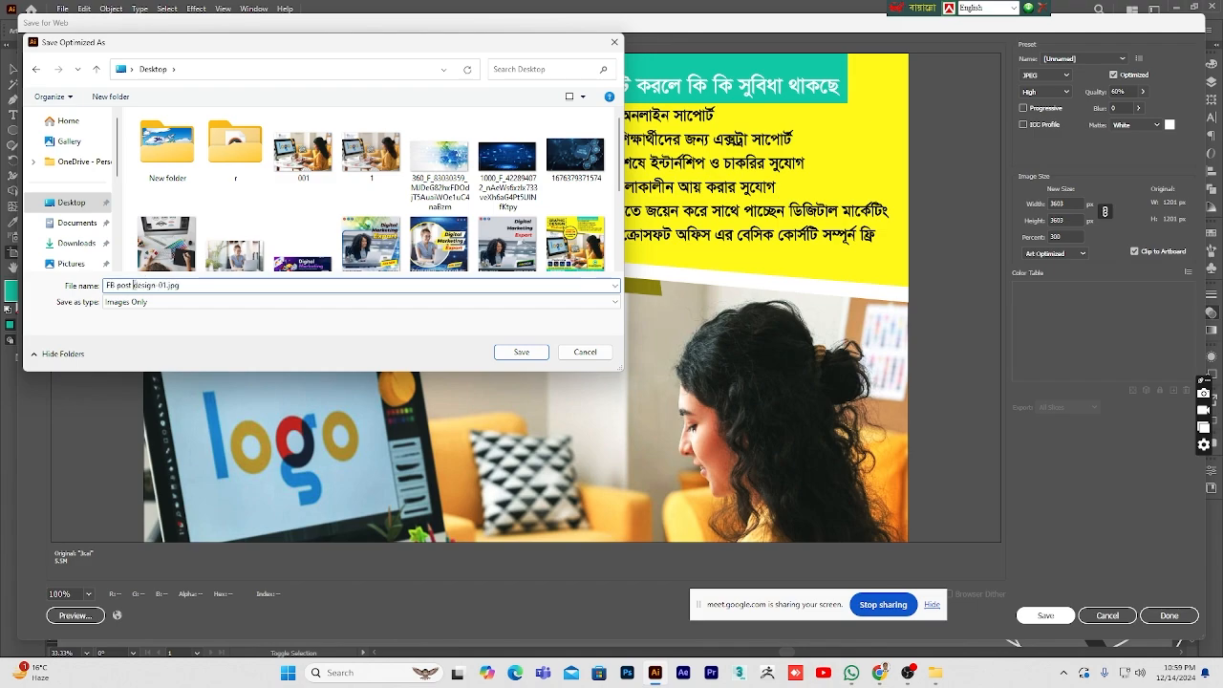
{"action": "left_click_drag", "start_coordinate": [133, 285], "coordinate": [264, 285]}
{"action": "key", "text": "BackSpace"}
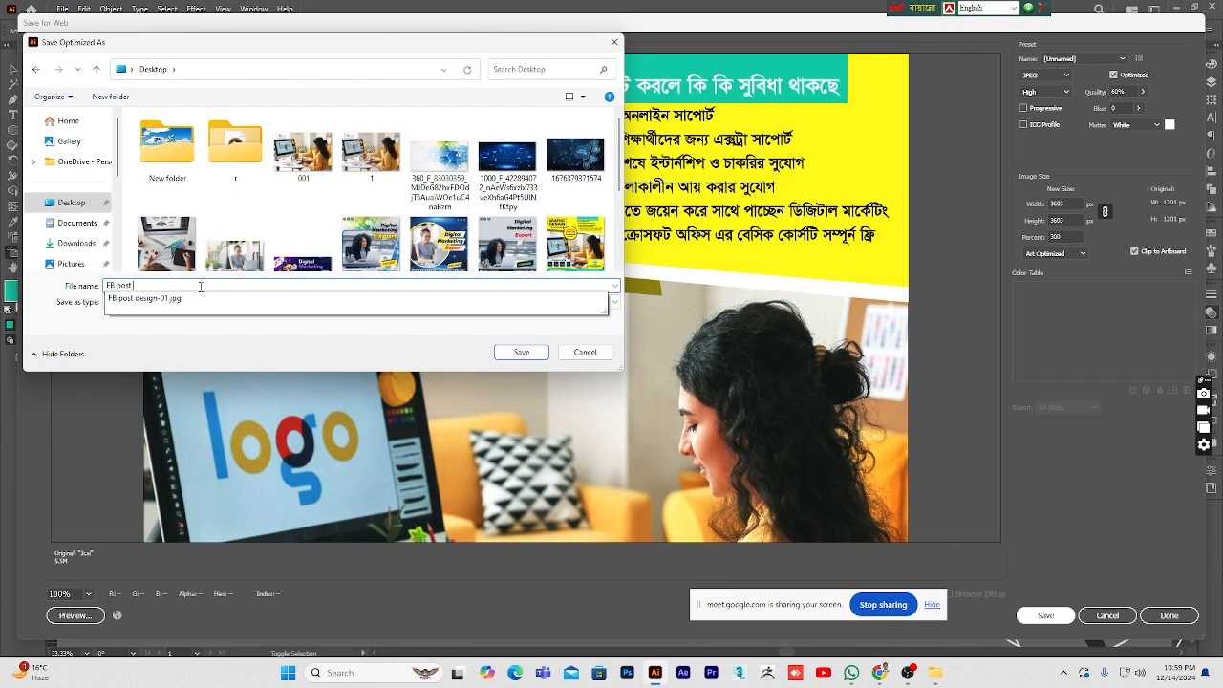
{"action": "type", "text": "1"}
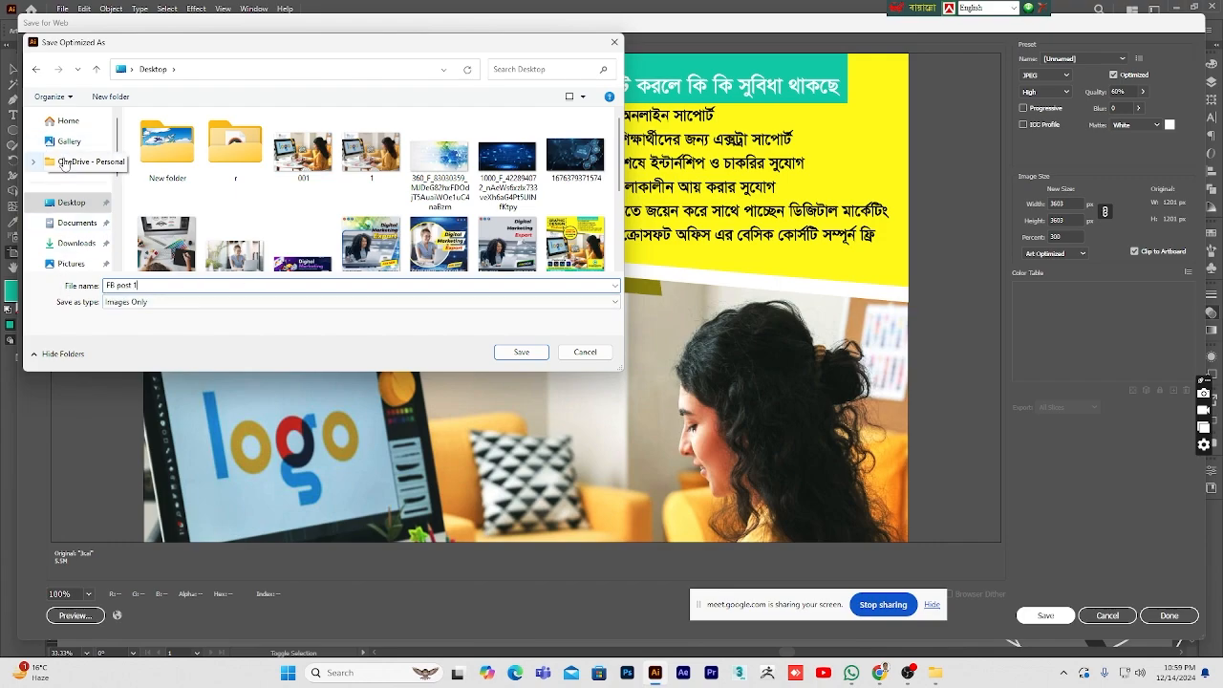
{"action": "left_click", "coordinate": [72, 201]}
{"action": "left_click", "coordinate": [516, 353]}
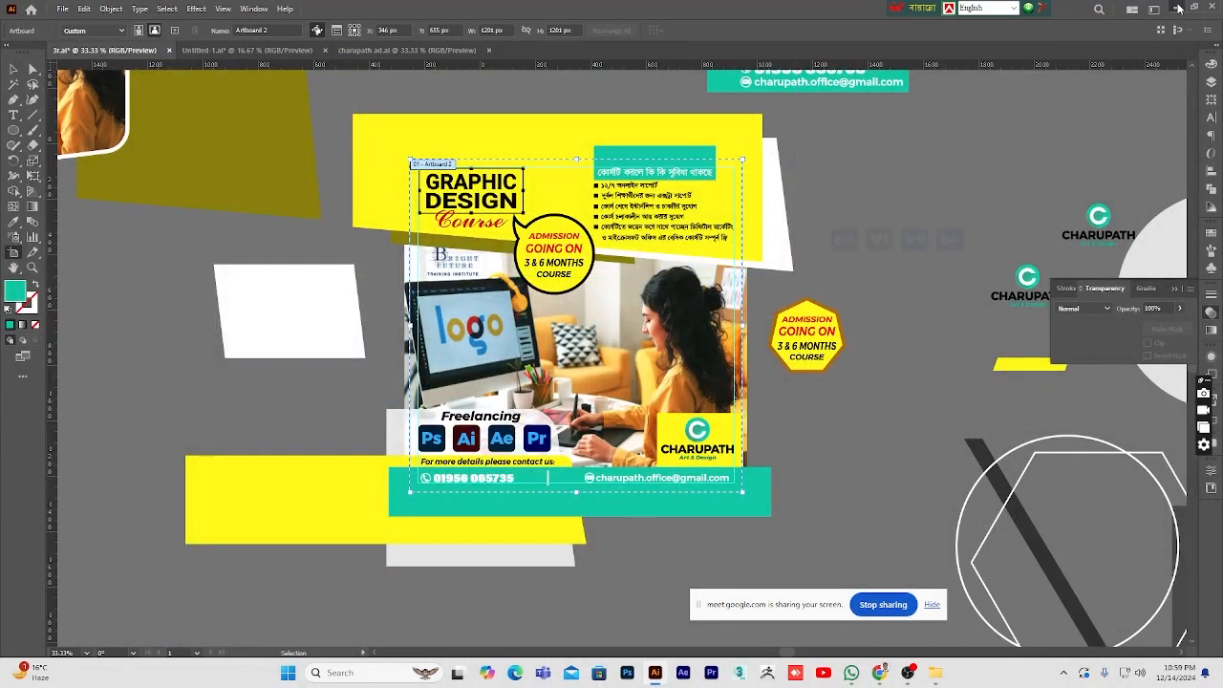
- Switch to the Windows desktop, open the exported FB-post-1 image in Photos, and inspect it close up and as a whole
{"action": "left_click", "coordinate": [1177, 9]}
{"action": "double_click", "coordinate": [27, 86]}
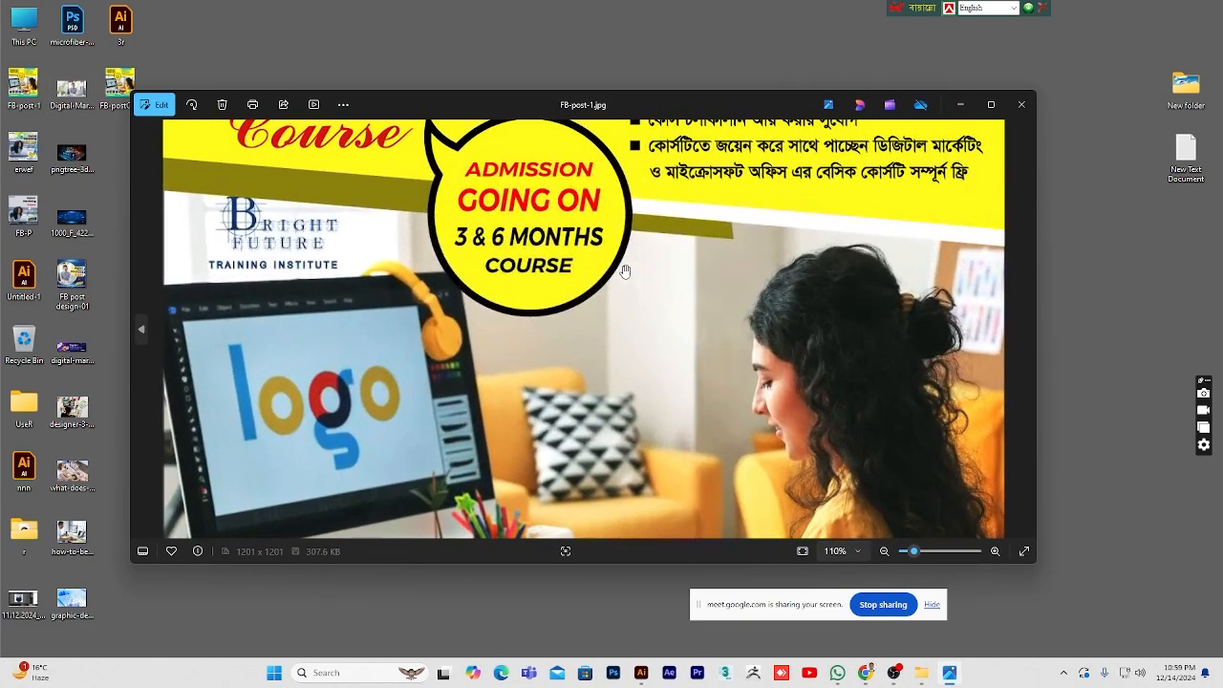
{"action": "left_click_drag", "start_coordinate": [660, 388], "coordinate": [555, 240]}
{"action": "double_click", "coordinate": [567, 275]}
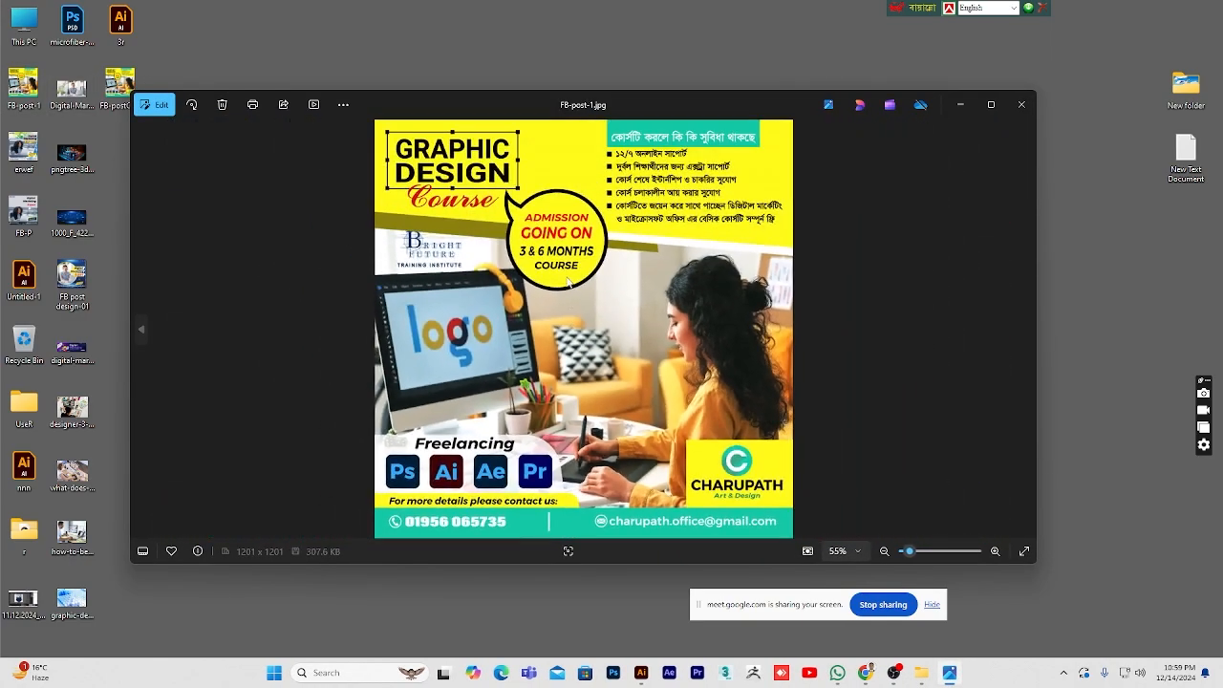